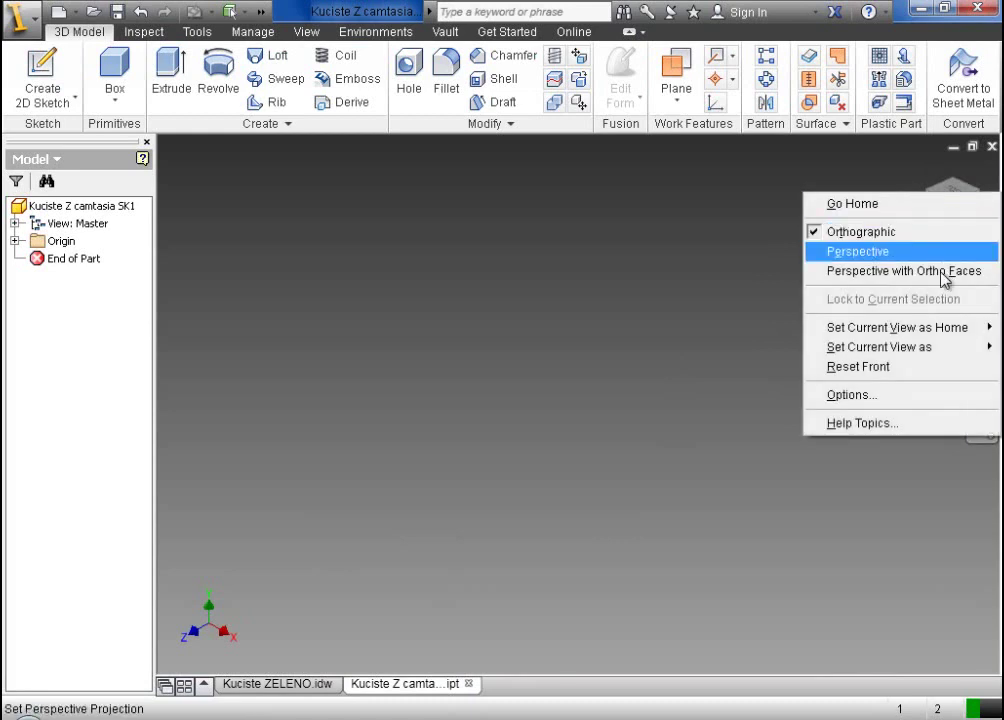
- Start a 2D sketch on the vertical XY plane and consult the part drawing Kuciste ZELENO.idw before returning to the sketch
mouse_move(830, 328)
left_click(773, 350)
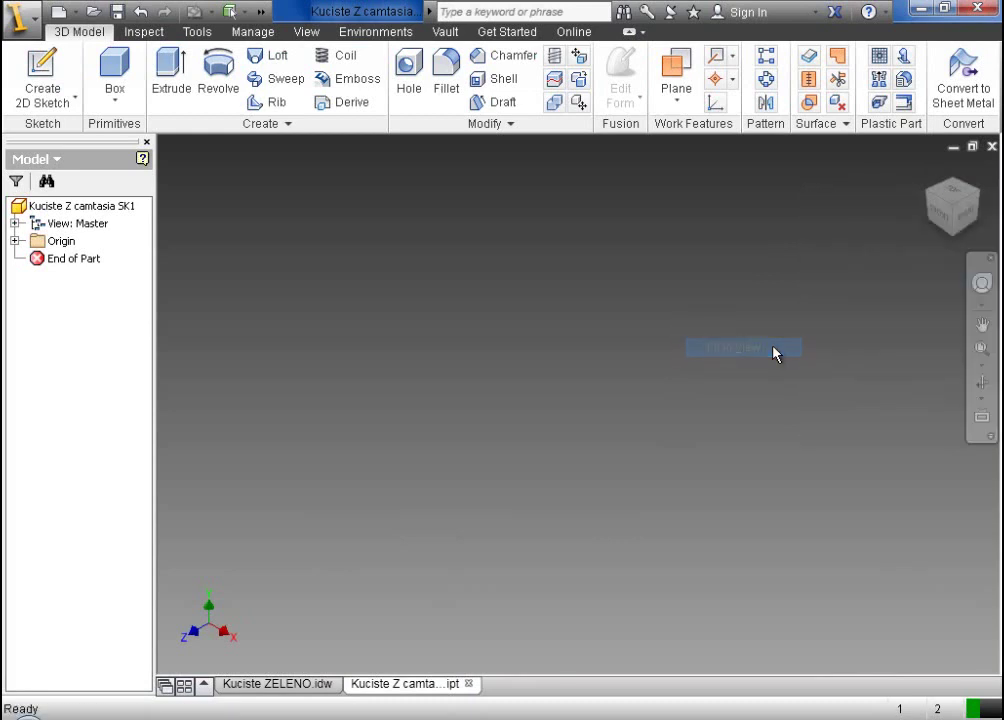
left_click(62, 77)
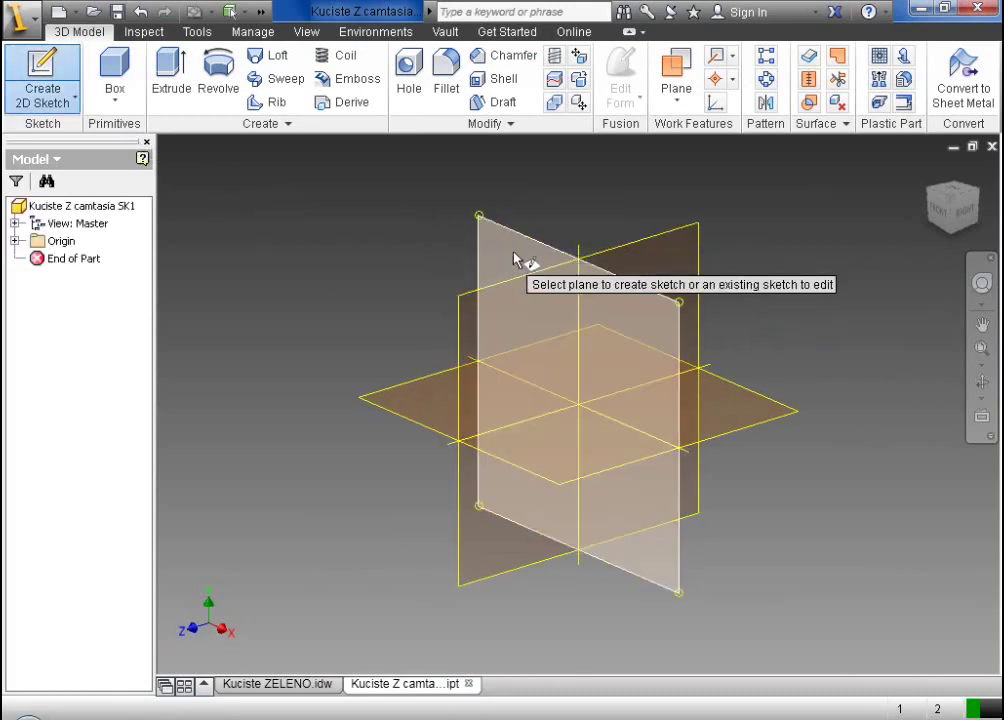
left_click(513, 259)
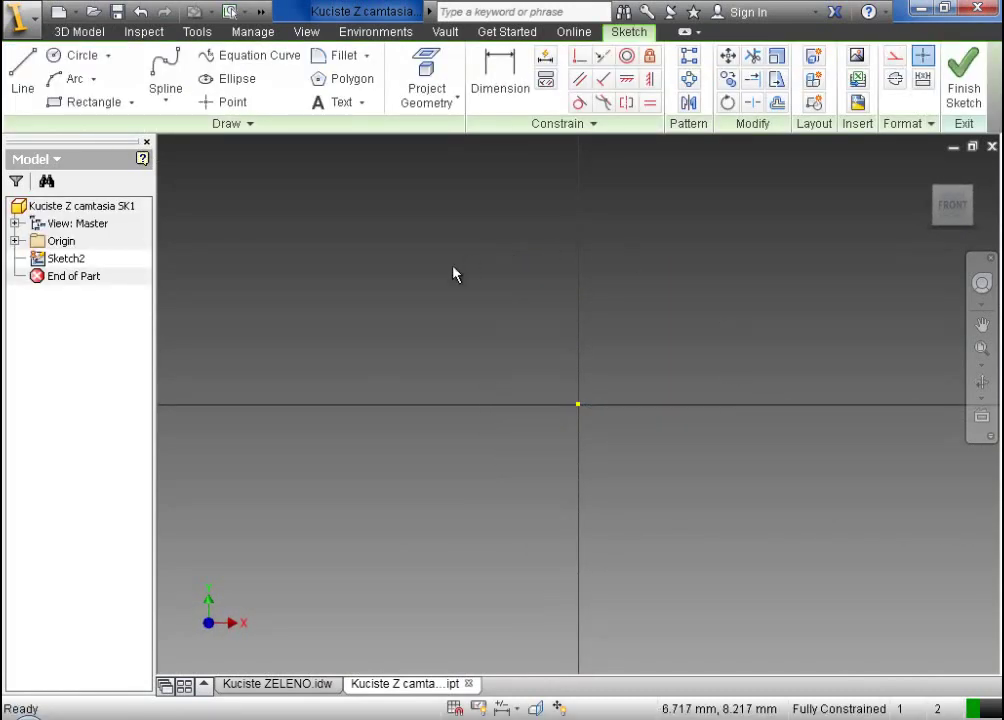
left_click(329, 686)
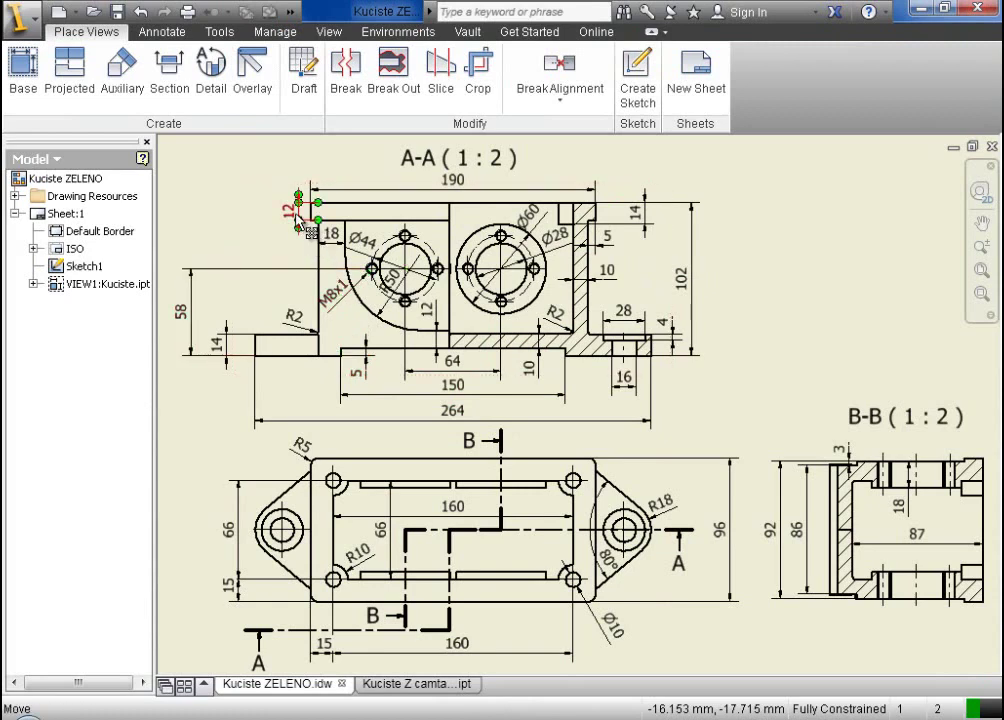
left_click(458, 688)
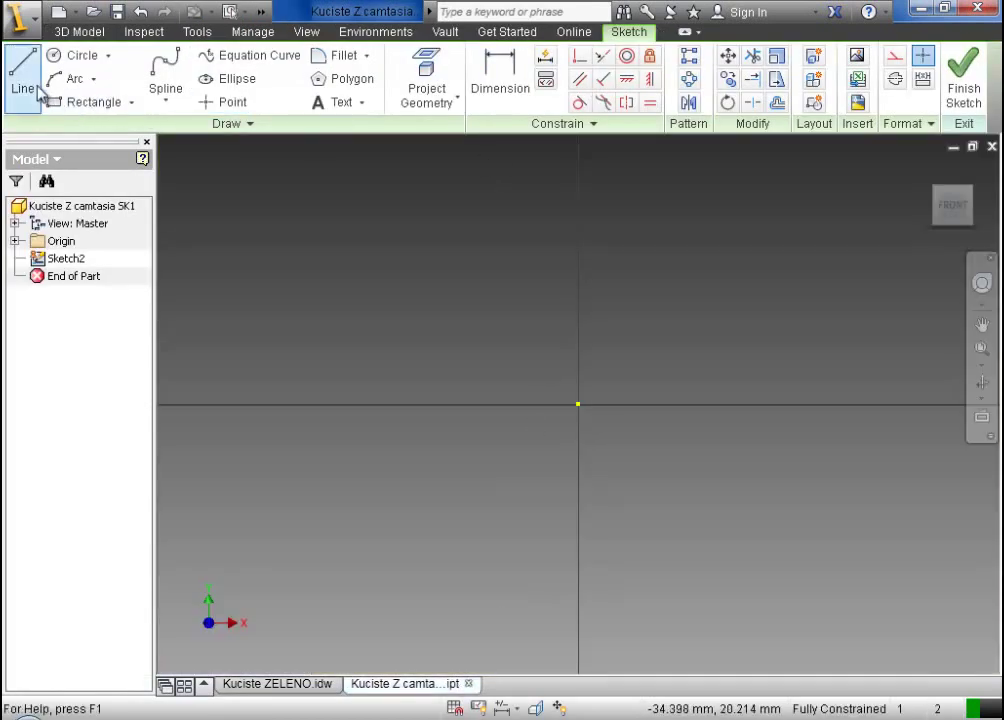
- Sketch a closed T-shaped housing profile about 19 mm wide and 8 mm high, resting on the horizontal axis with a rectangular recess in its base
left_click(25, 80)
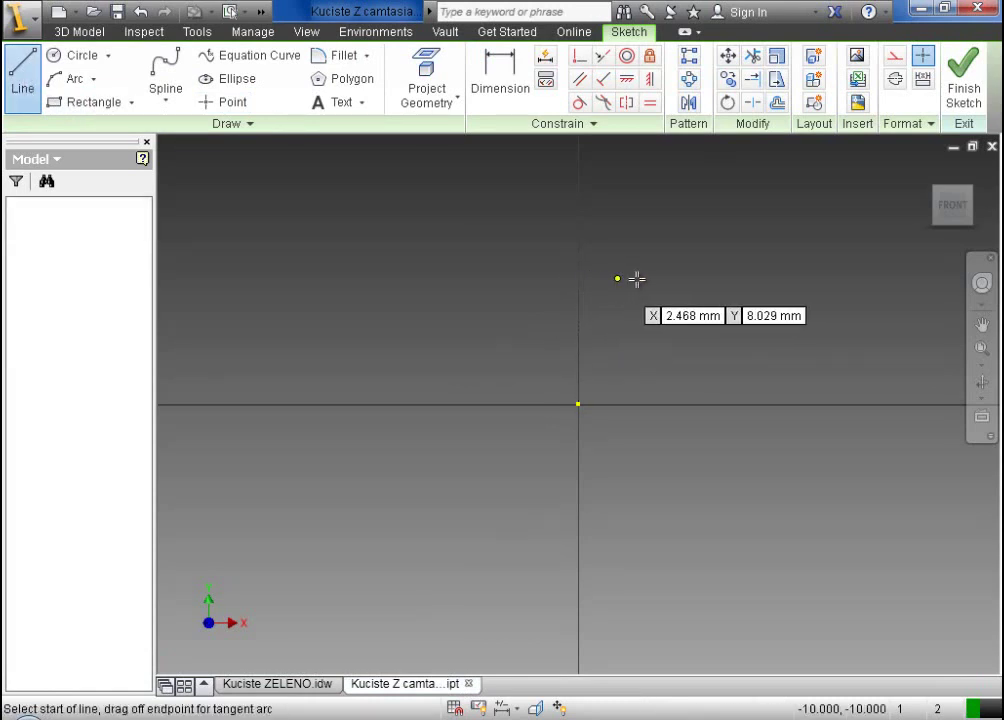
left_click(578, 277)
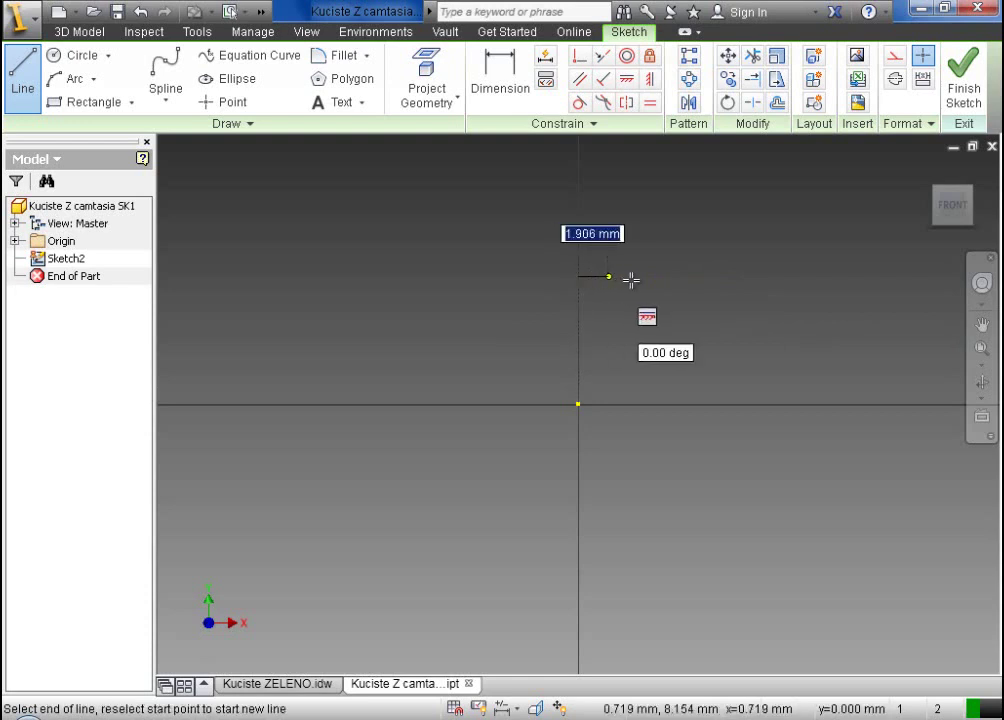
left_click(726, 277)
left_click(725, 307)
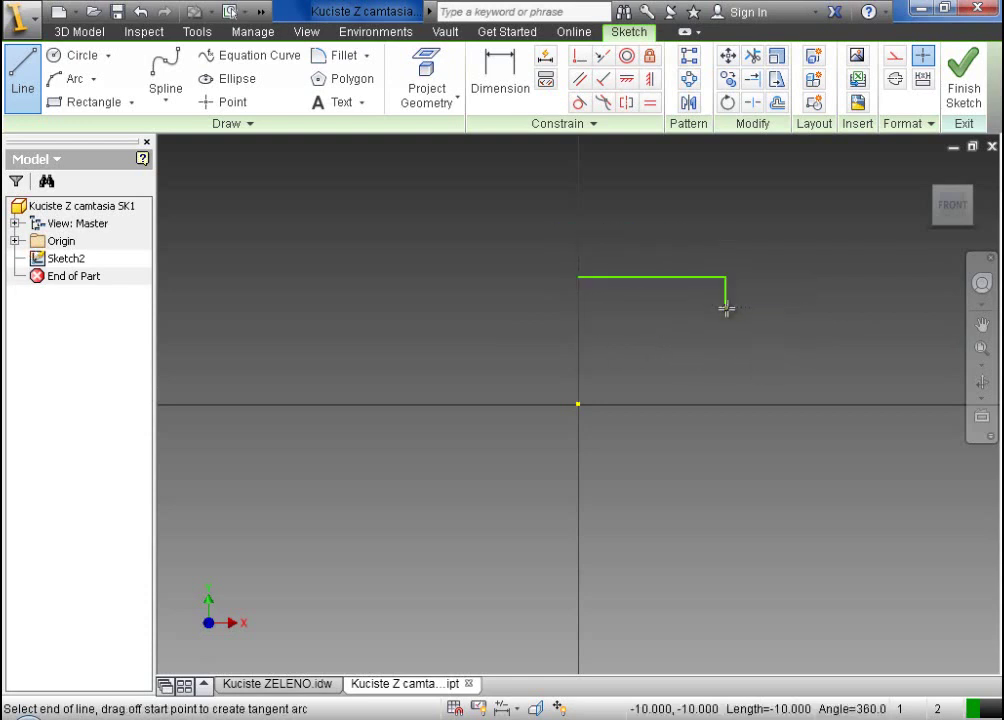
left_click(705, 307)
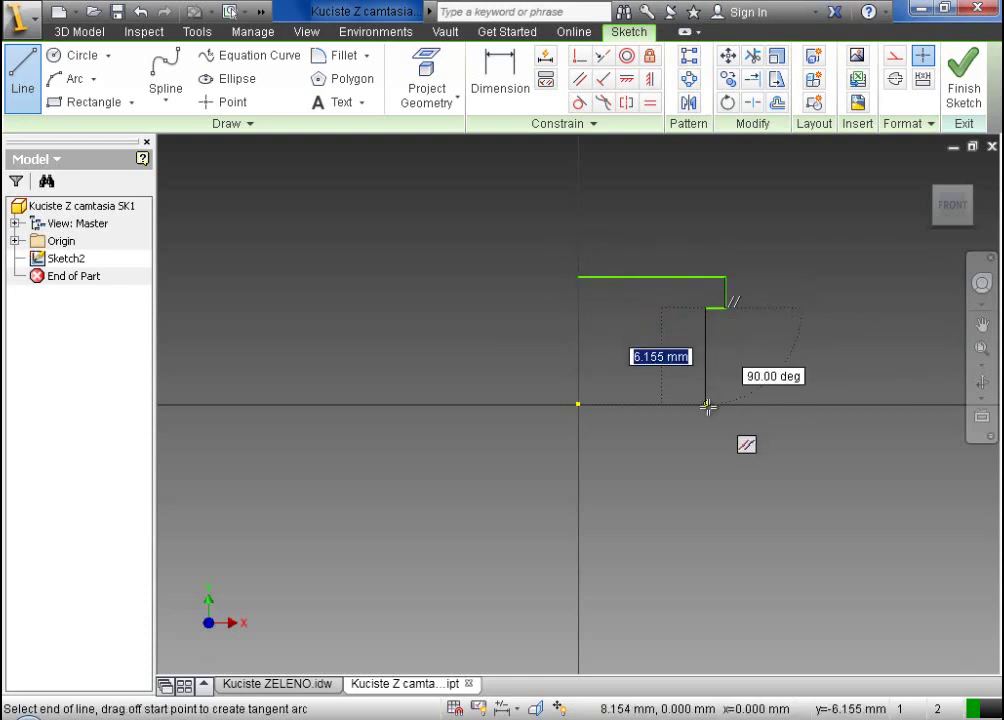
left_click(707, 404)
left_click(687, 404)
left_click(687, 376)
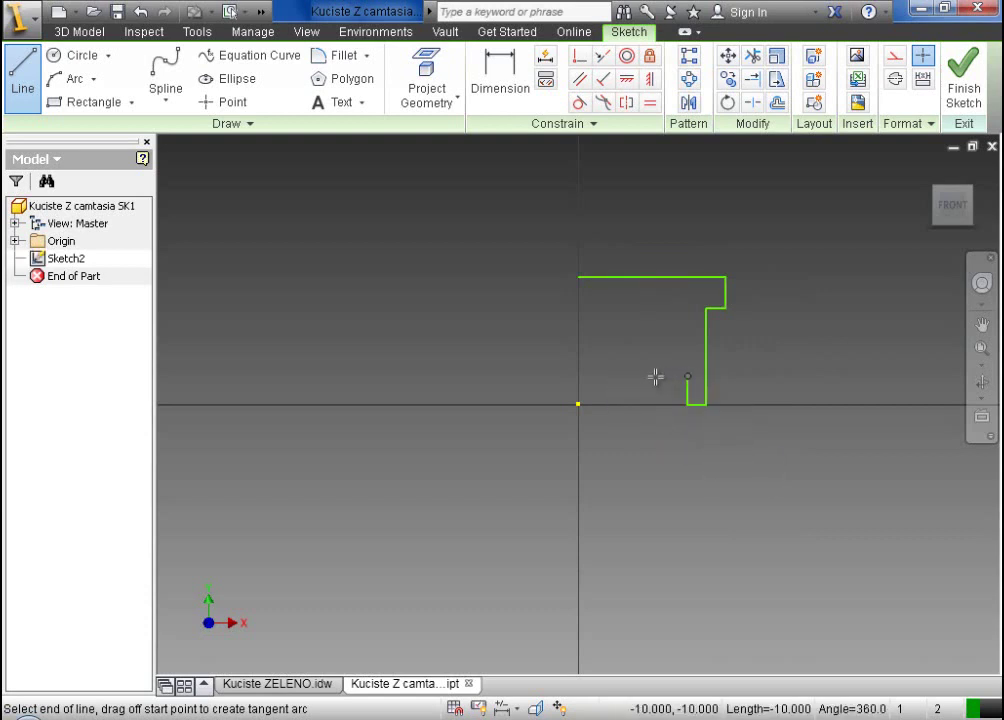
left_click(470, 376)
left_click(470, 404)
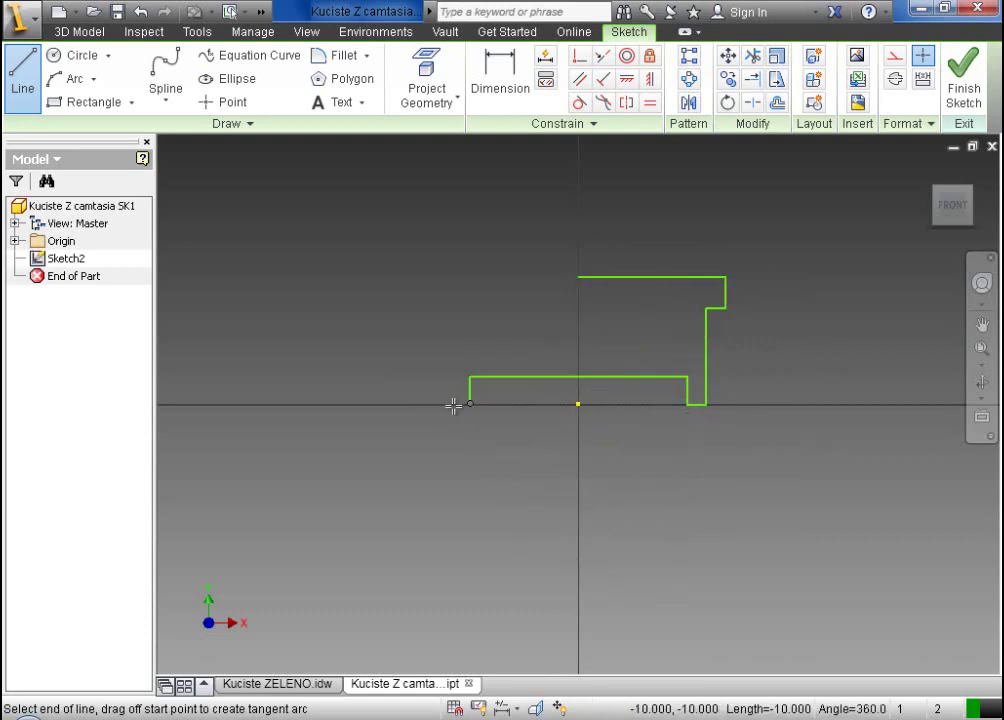
left_click(448, 404)
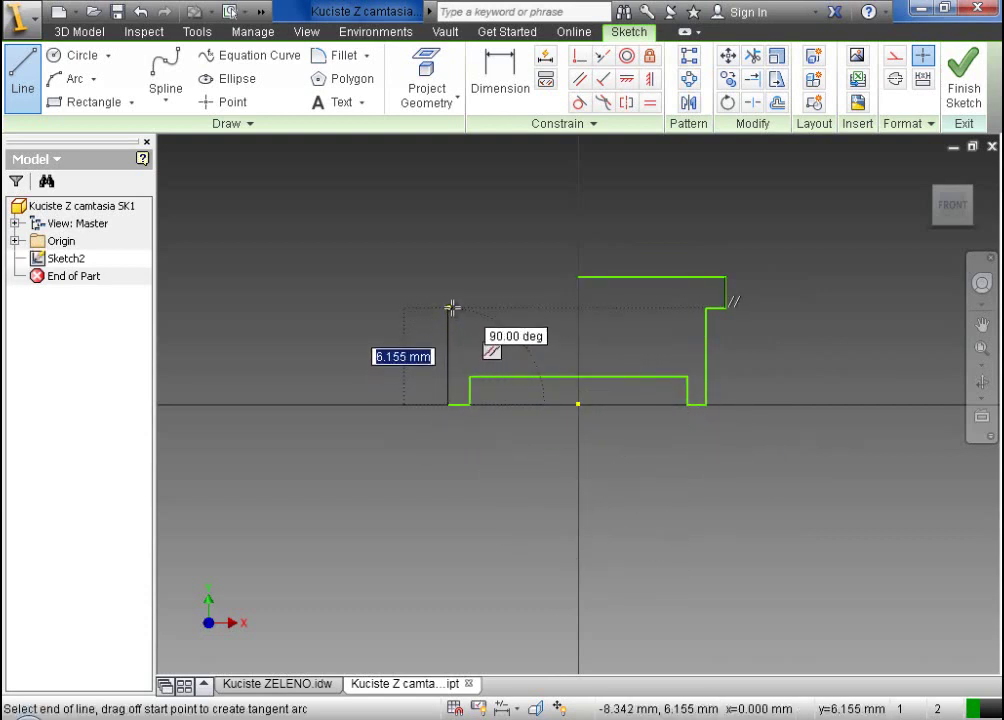
left_click(449, 307)
left_click(431, 298)
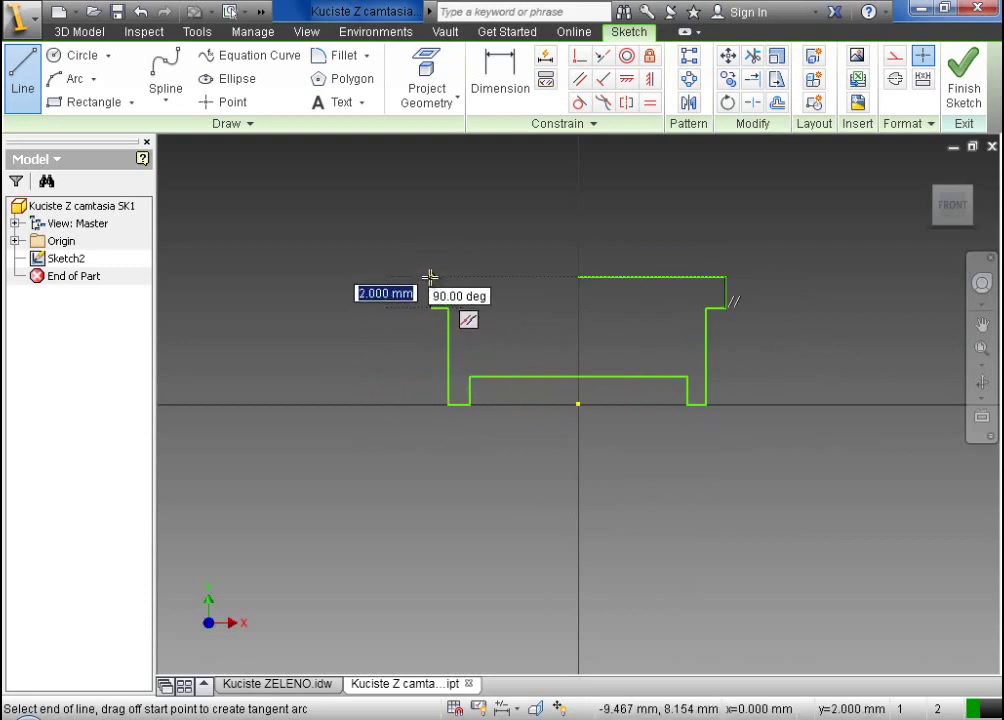
left_click(430, 277)
left_click(578, 276)
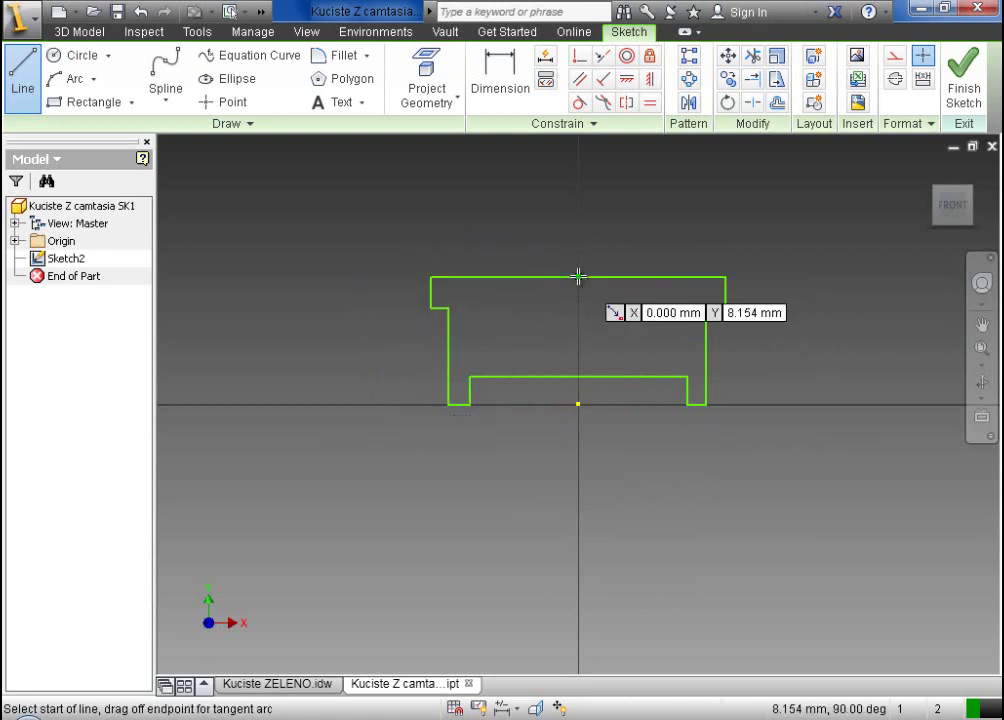
key("Escape")
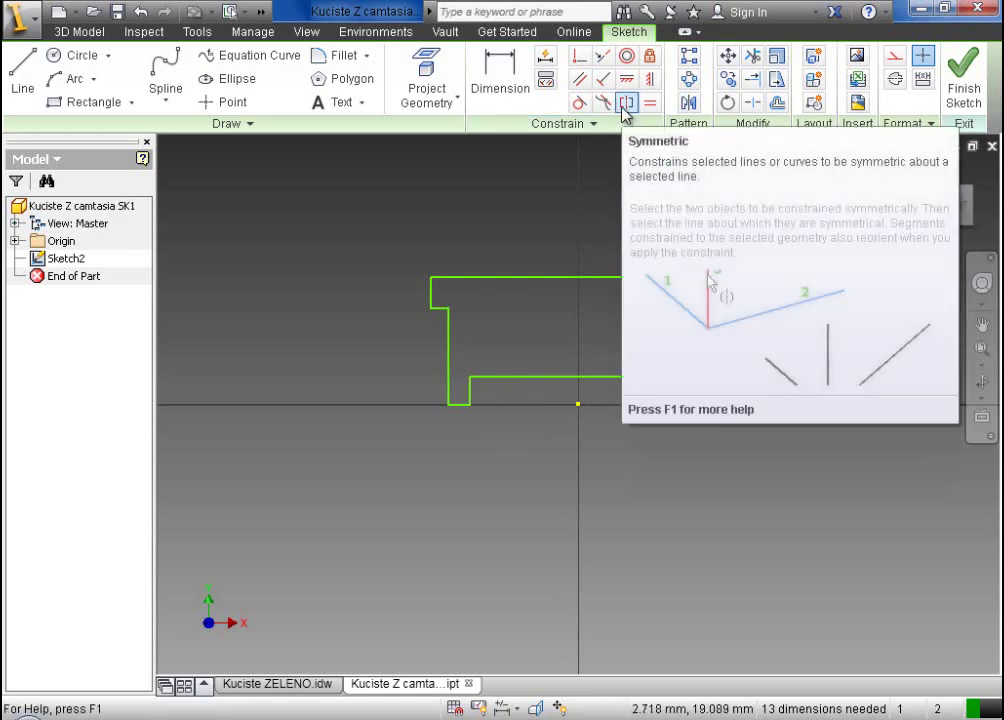
- Draw a vertical construction line from the origin up past the profile's upper edge
left_click(20, 78)
left_click(894, 55)
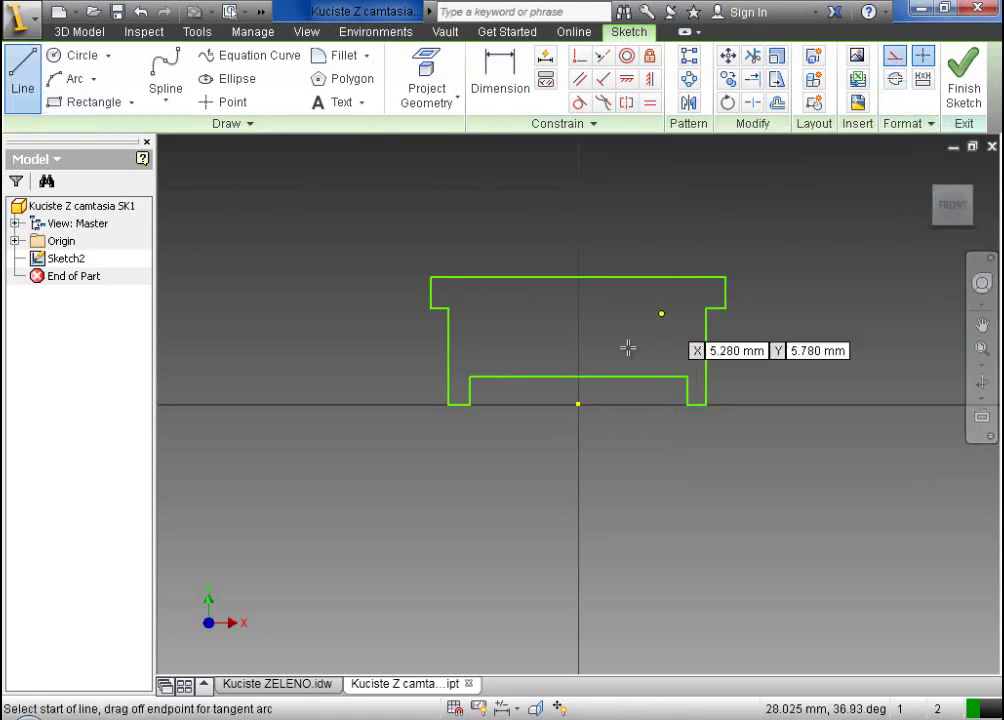
left_click(578, 404)
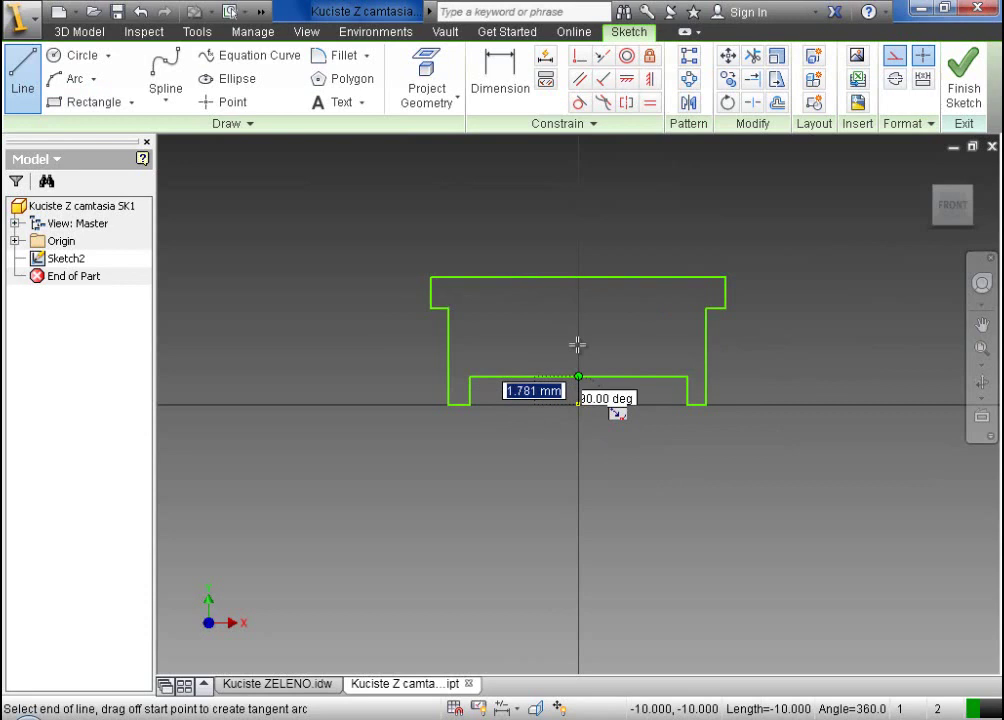
left_click(578, 212)
key("Escape")
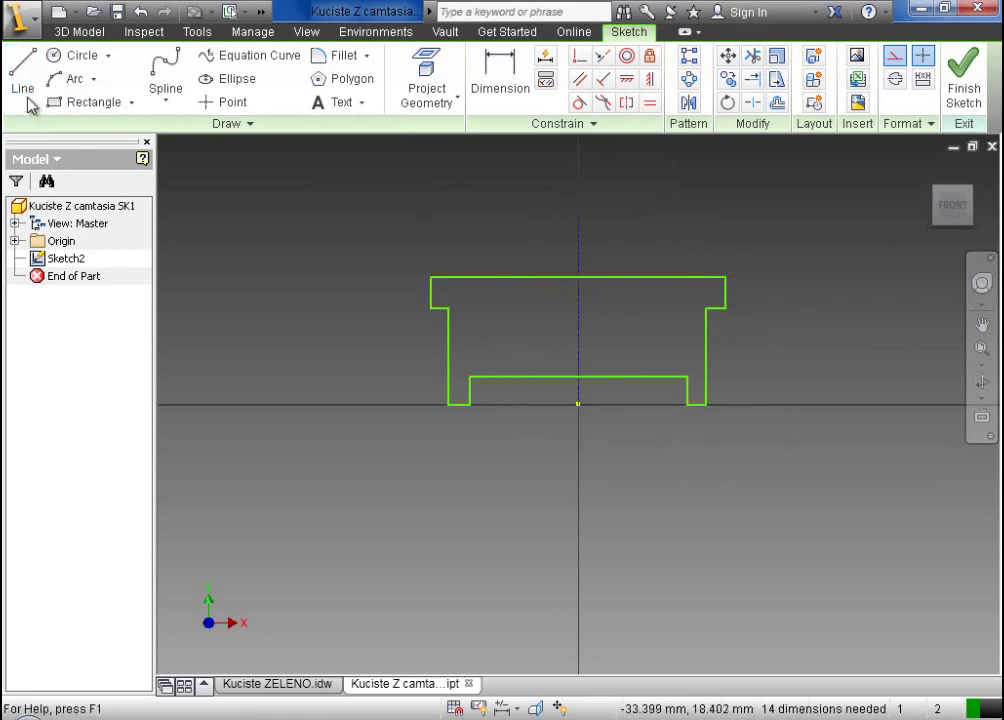
- Draw two horizontal construction lines from the origin, each about 12 mm long, one extending beyond each side of the profile
left_click(30, 96)
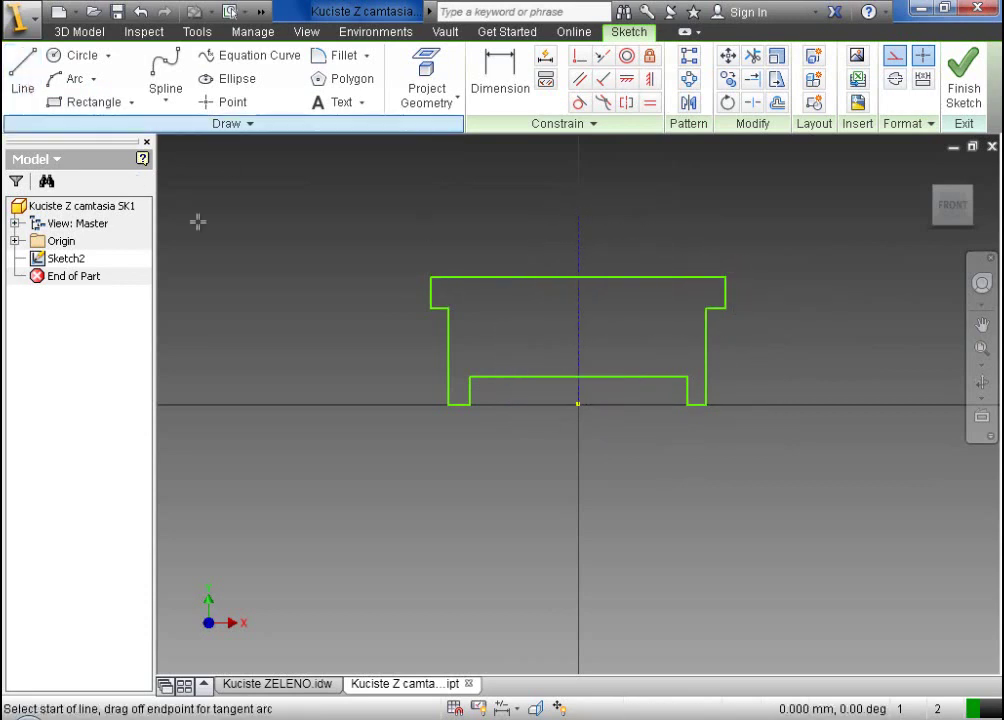
left_click(578, 404)
left_click(392, 404)
key("Escape")
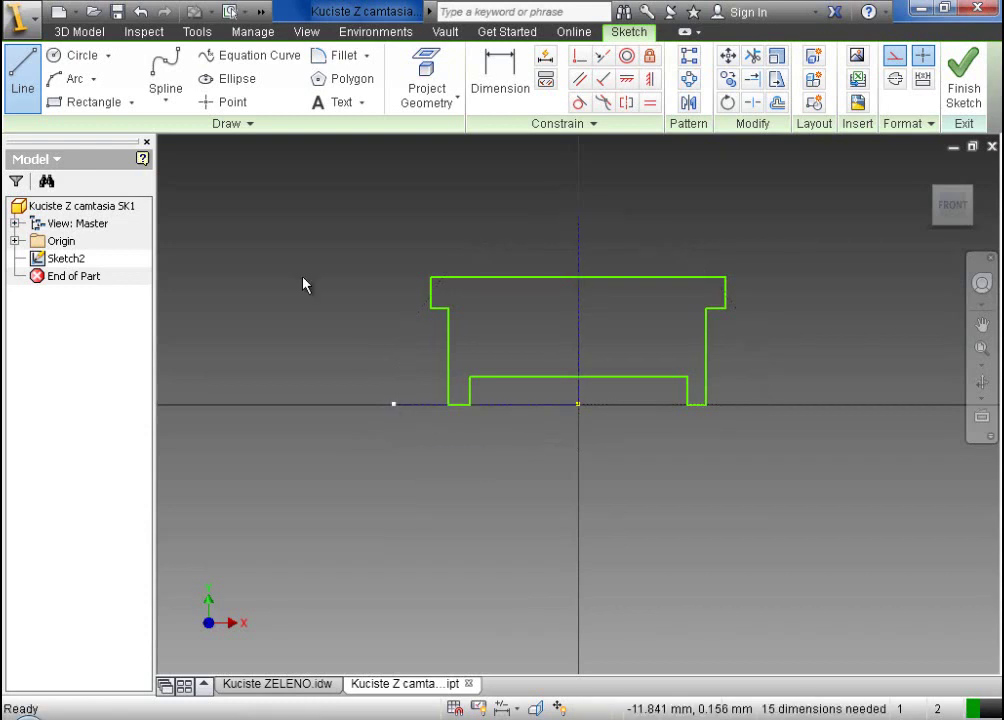
left_click(30, 98)
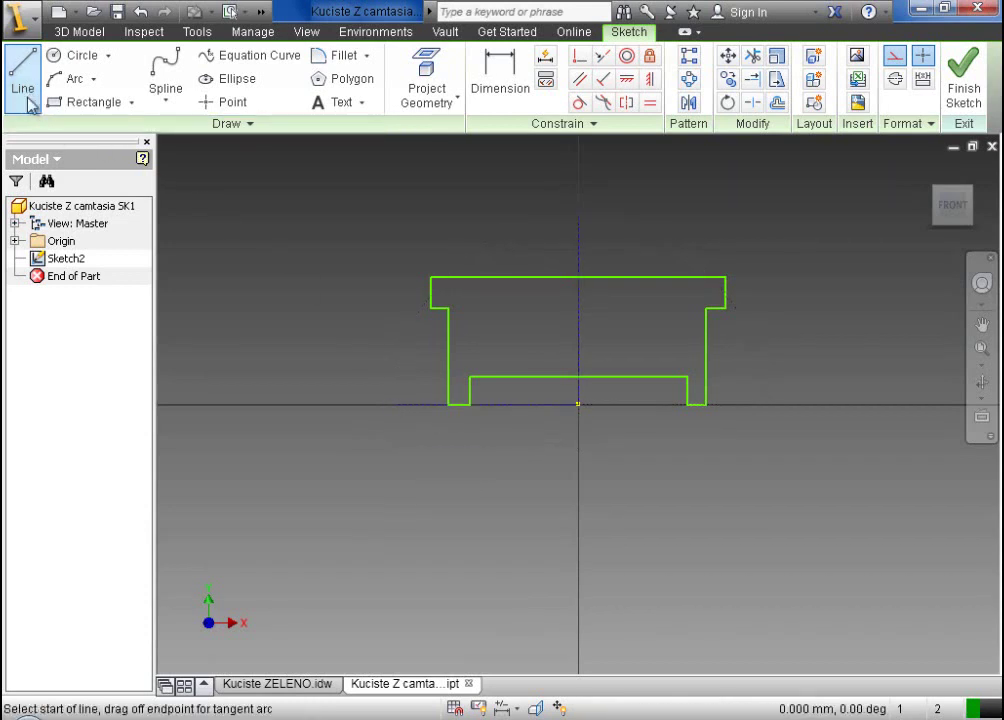
left_click(578, 404)
left_click(771, 405)
key("Escape")
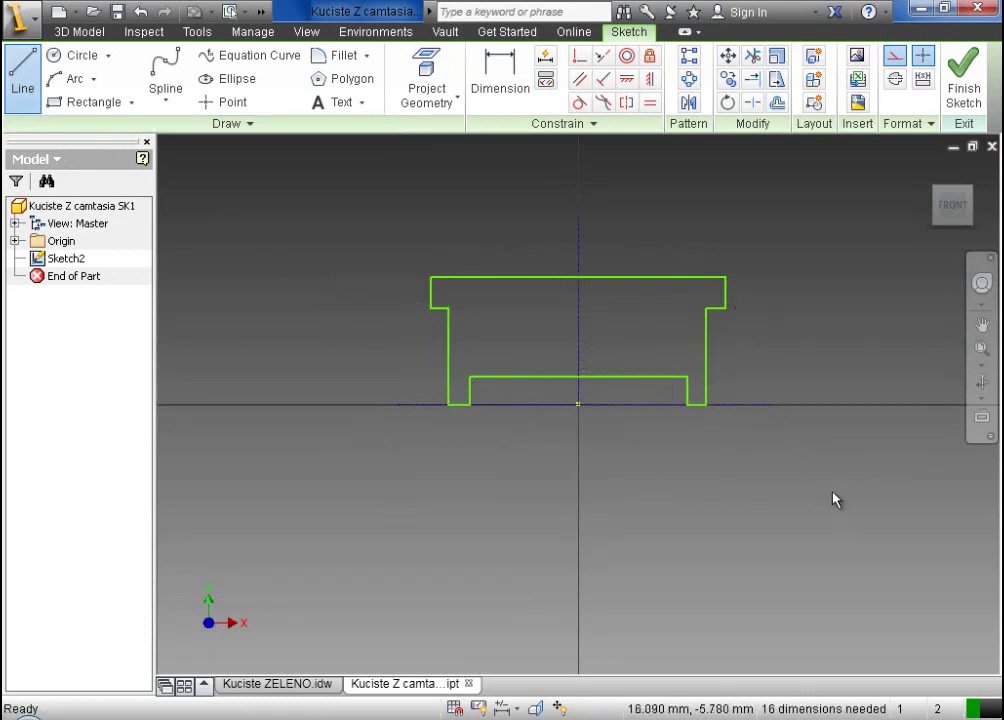
- Constrain the profile's outer flange edges, side walls and recess edges to be symmetric in pairs about the vertical construction line
left_click(626, 102)
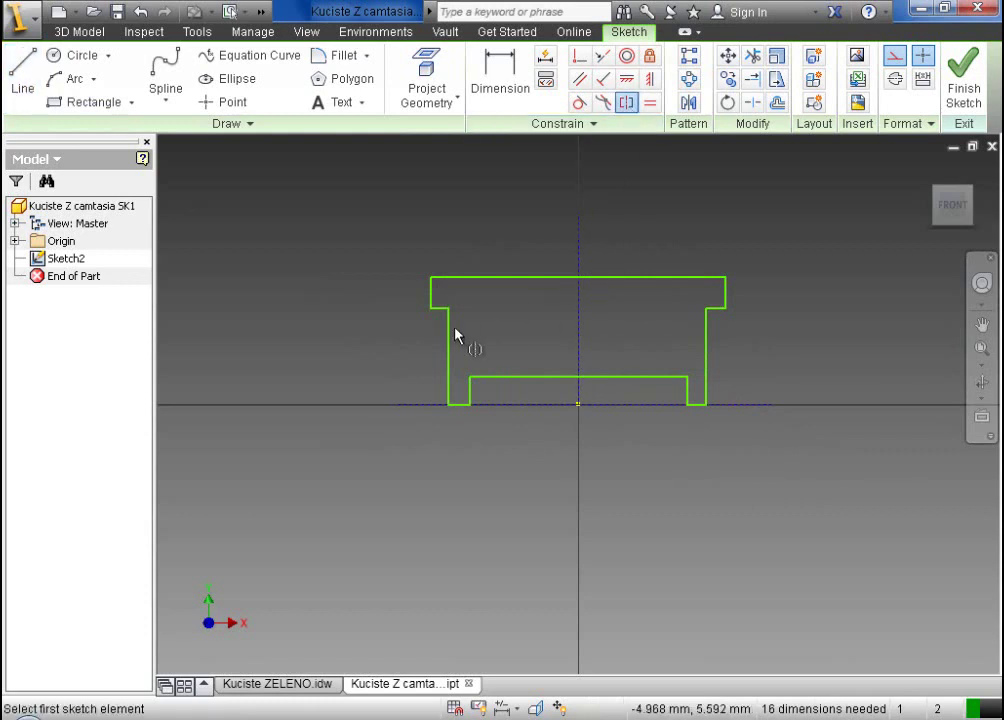
left_click(432, 297)
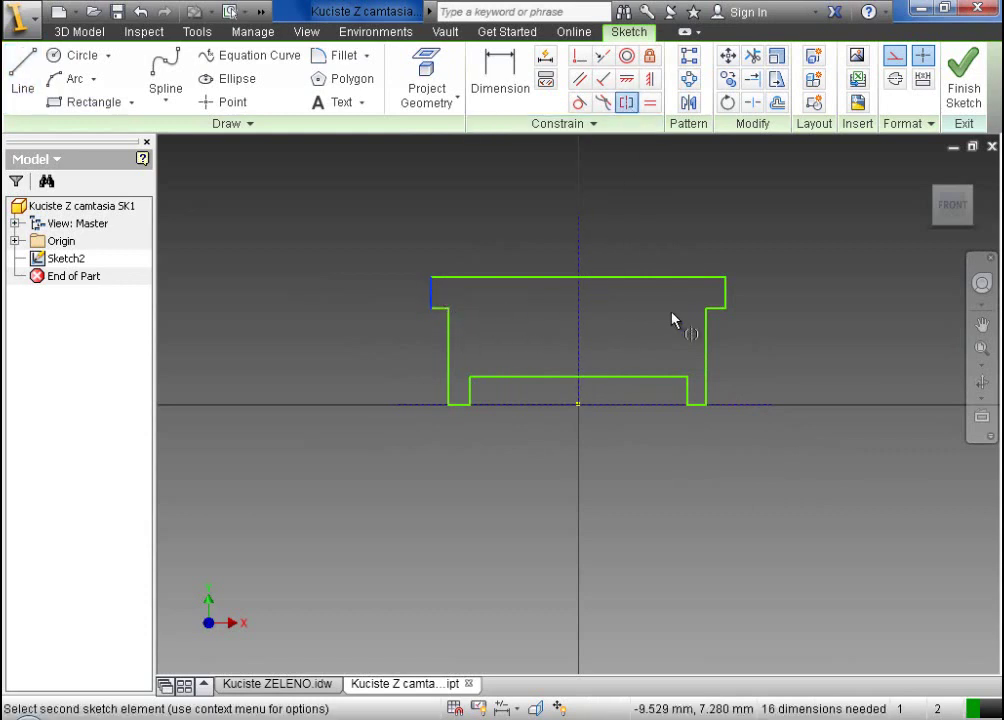
left_click(725, 298)
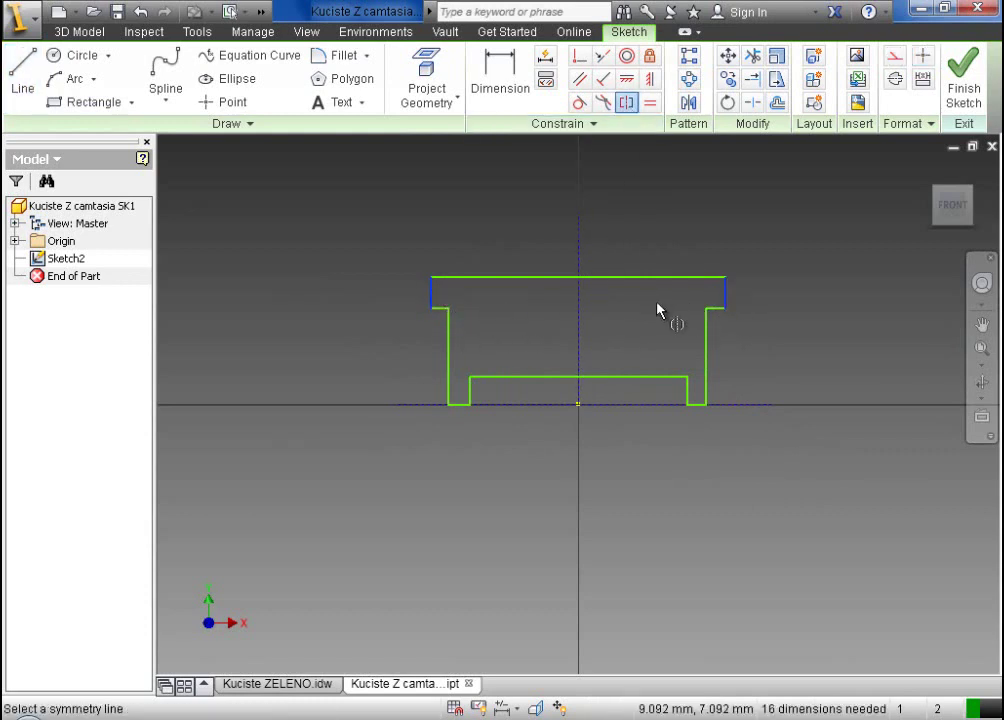
left_click(580, 320)
left_click(449, 345)
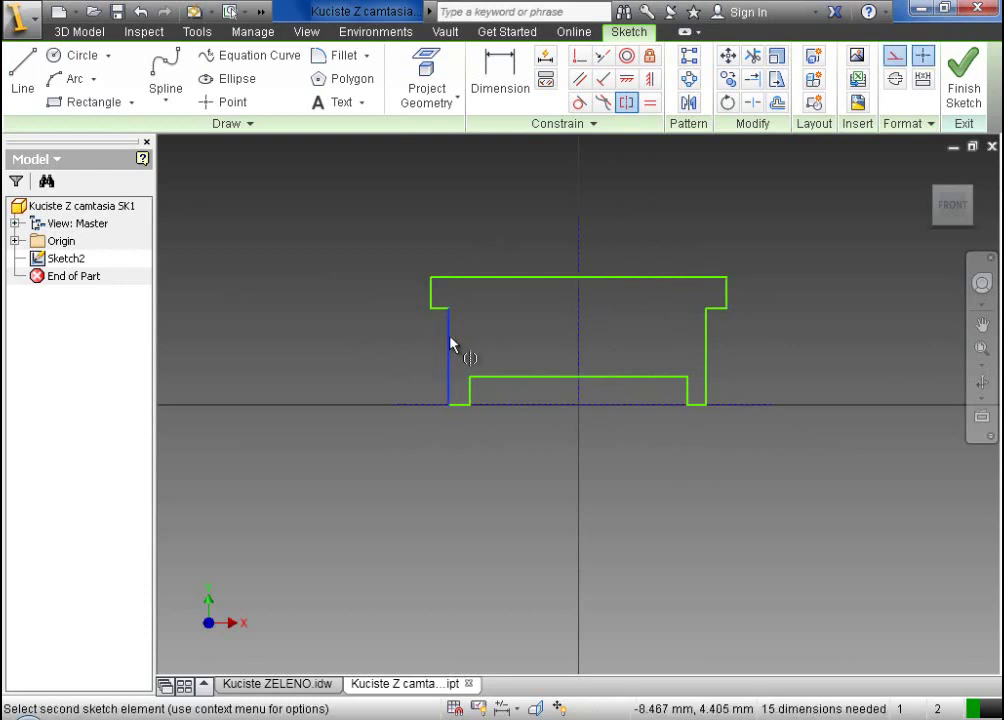
left_click(704, 359)
left_click(688, 394)
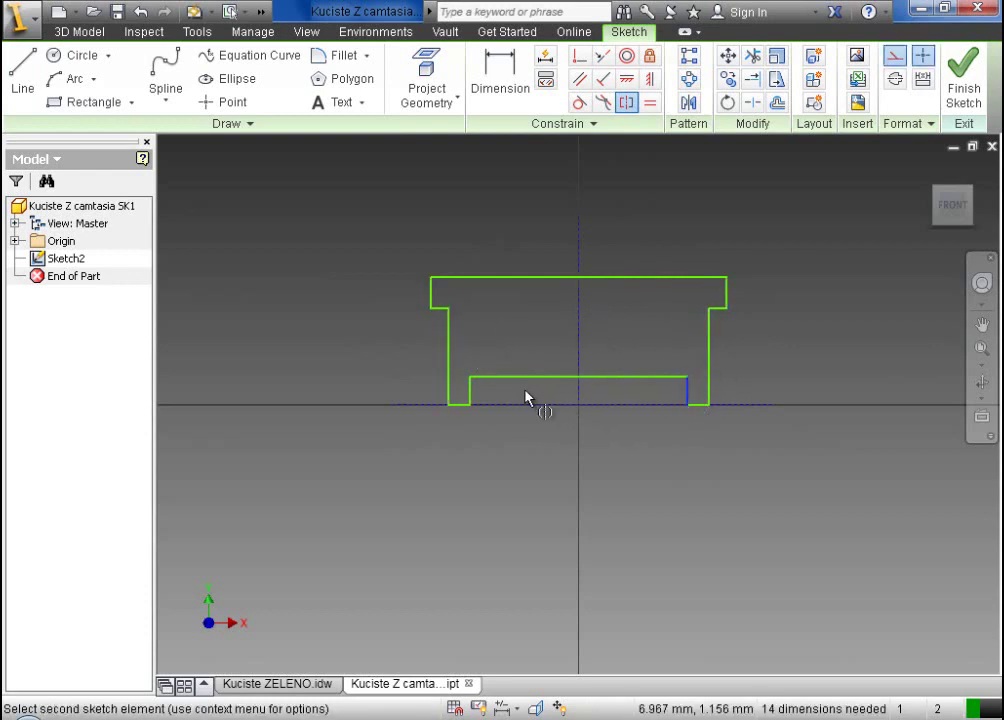
left_click(471, 397)
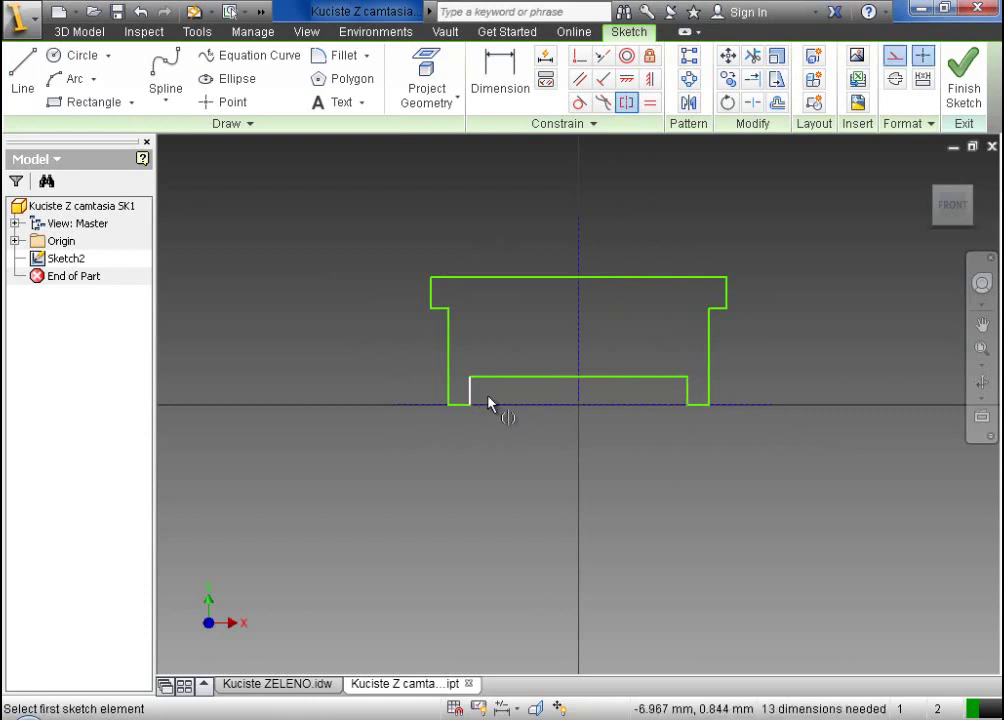
- Dimension the overall width between the two outer flange edges above the profile and set it to 190 mm
left_click(500, 90)
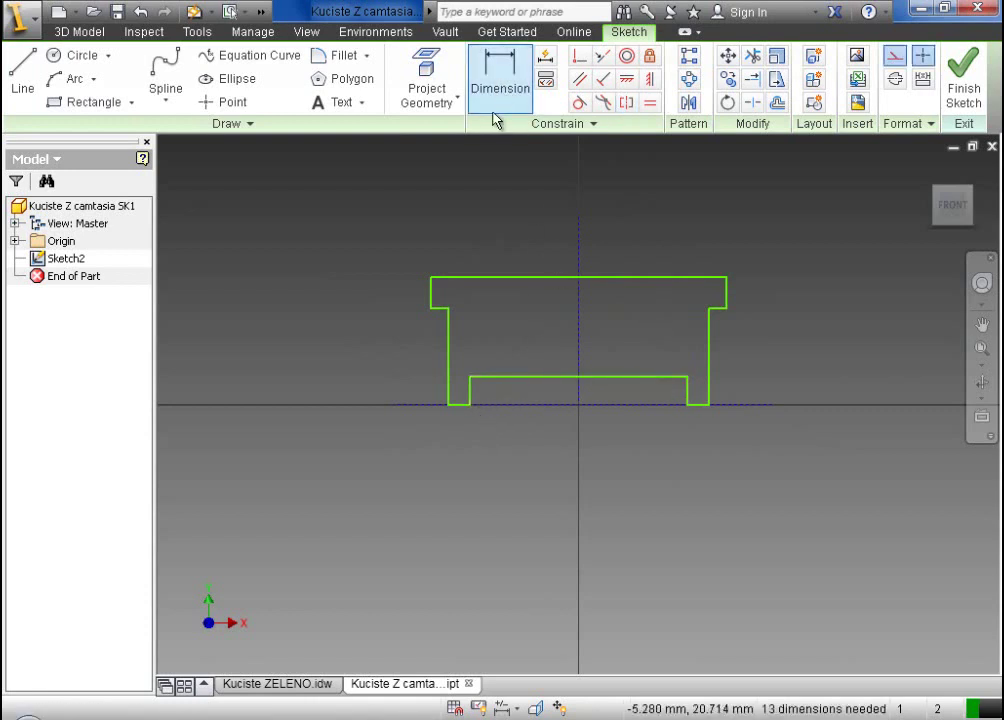
left_click(433, 296)
left_click(725, 296)
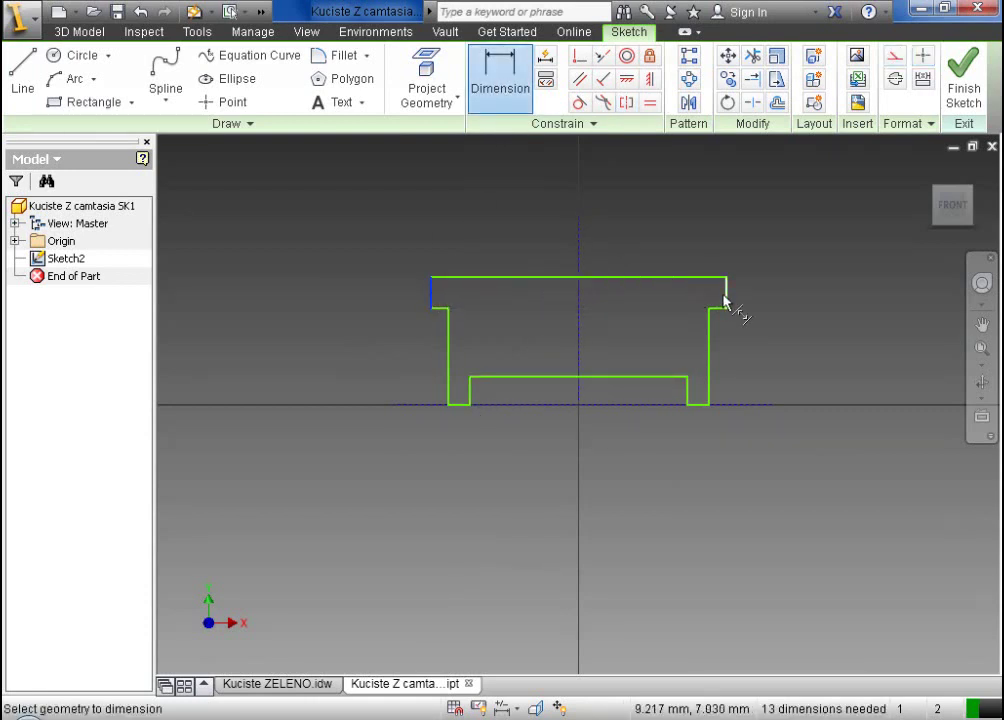
left_click(581, 197)
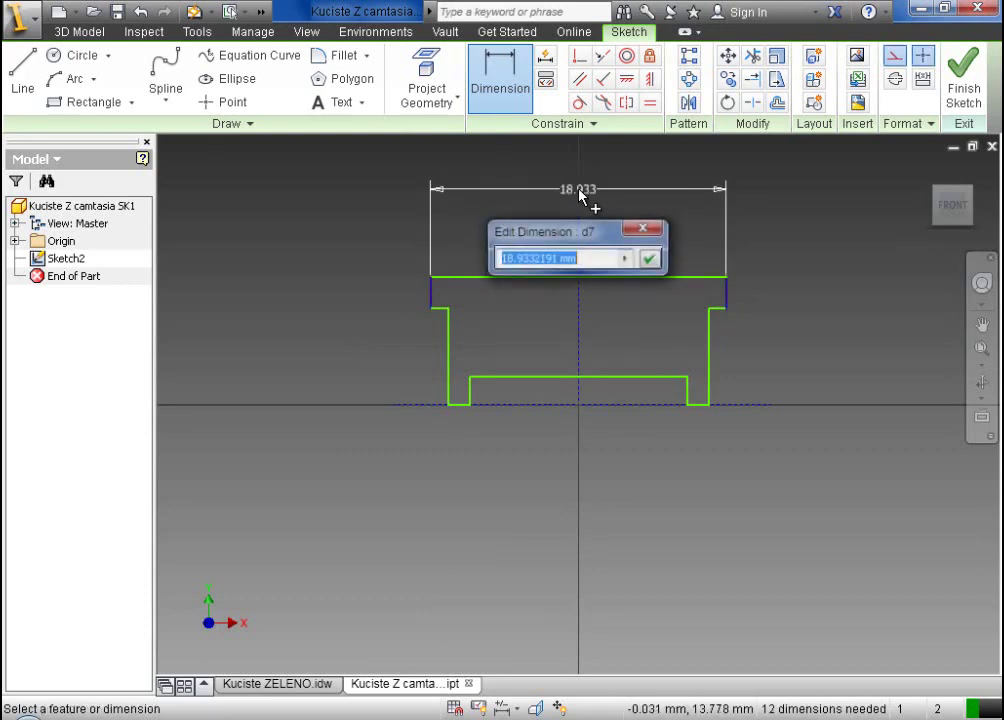
type("1")
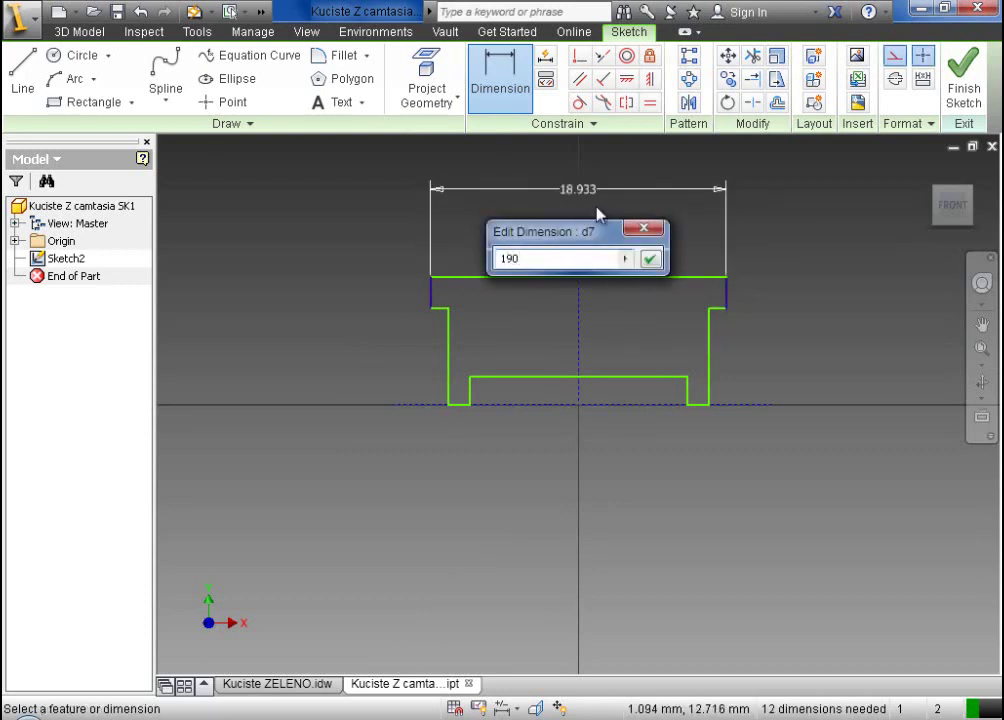
type("90")
left_click(648, 261)
scroll(650, 273, "down", 4)
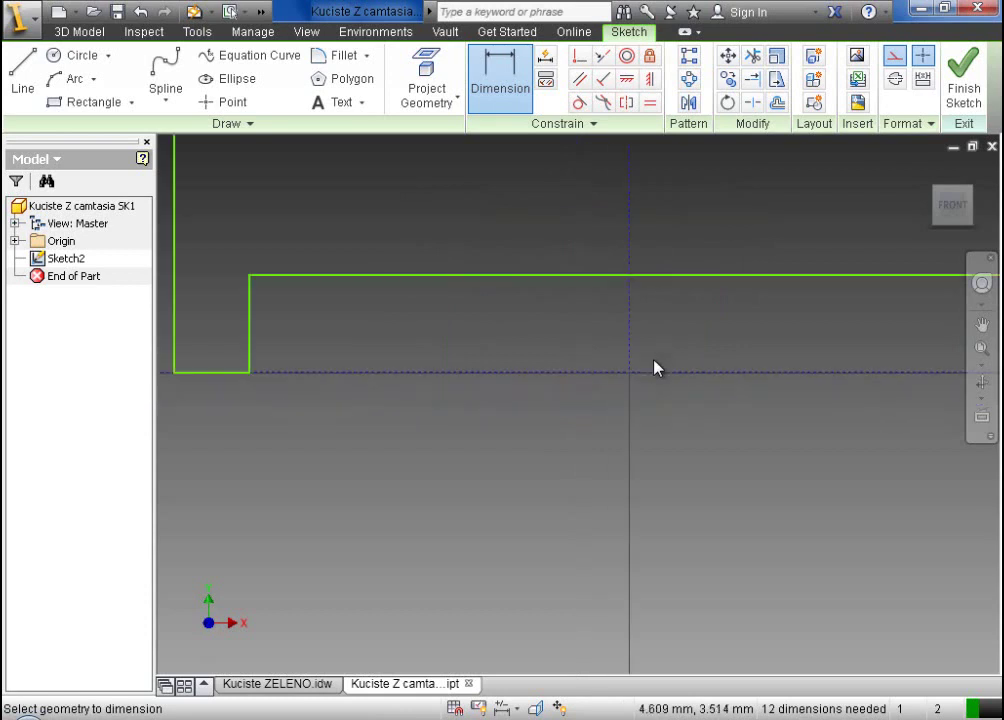
scroll(655, 378, "down", 2)
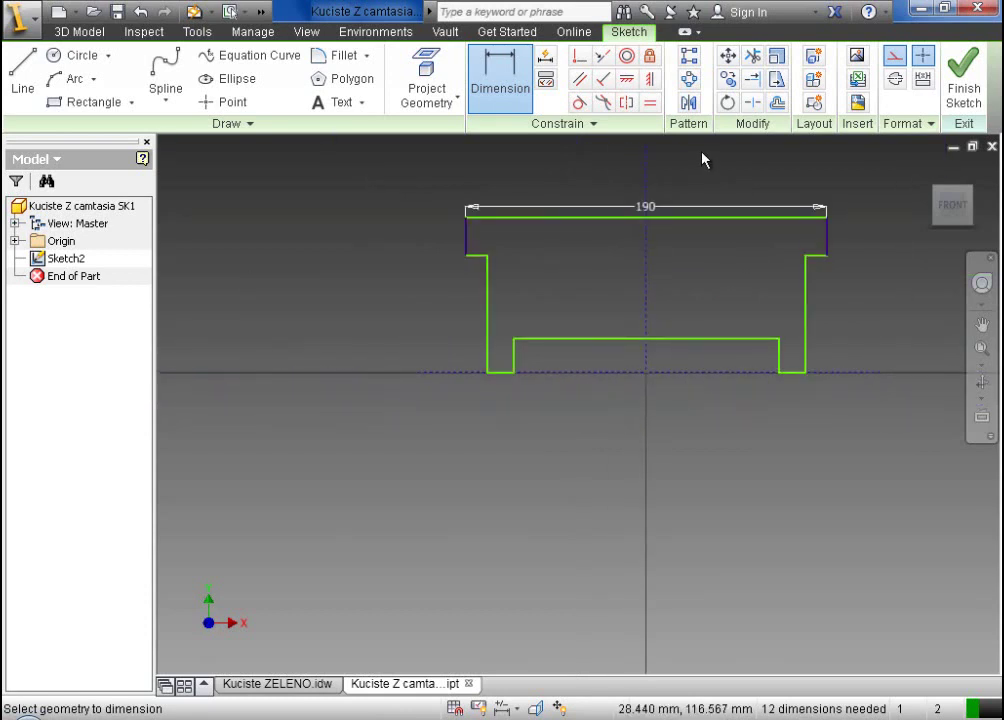
scroll(702, 160, "up", 3)
left_click(981, 325)
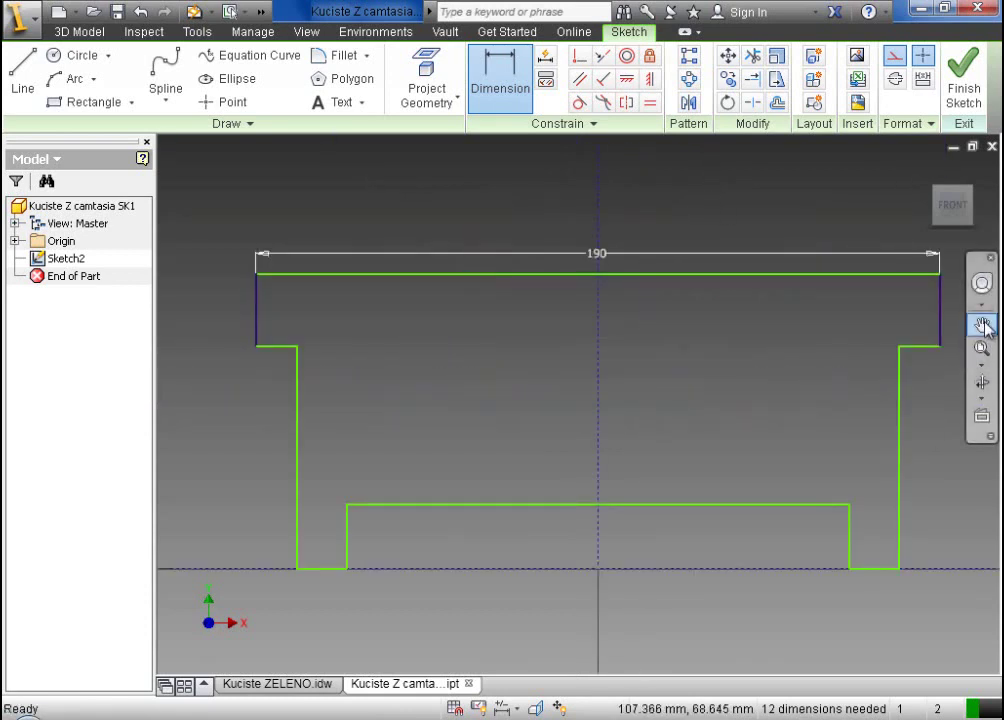
- Dimension the height between the profile's upper edge and the bottom edge of the right foot and set it to 102 mm
left_click_drag(835, 359, 791, 343)
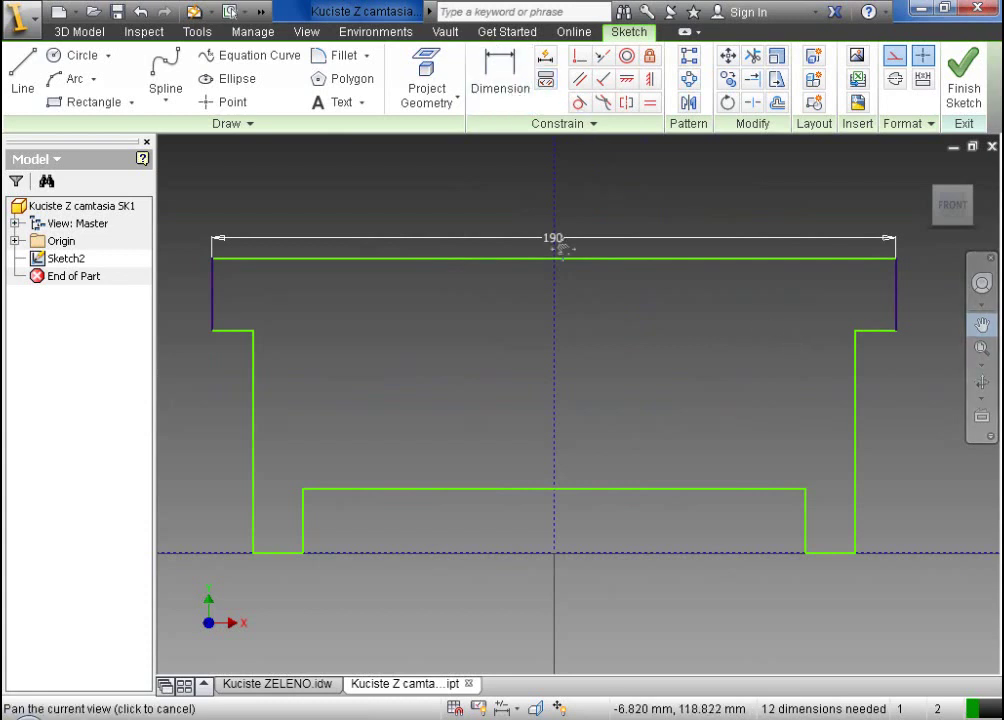
left_click(511, 85)
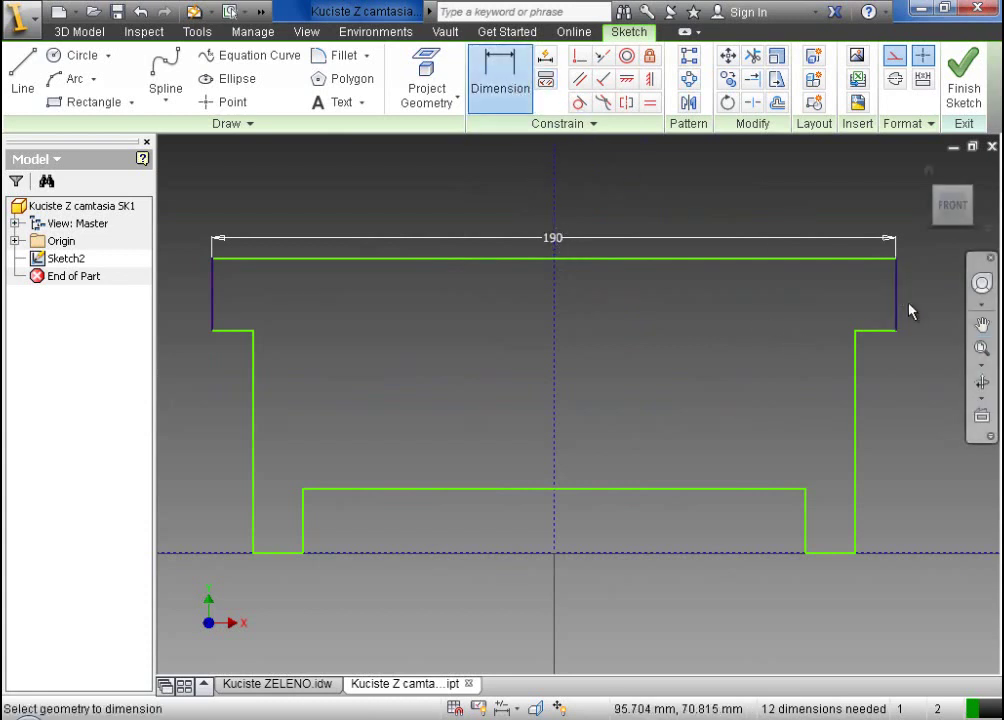
left_click(881, 262)
left_click(836, 552)
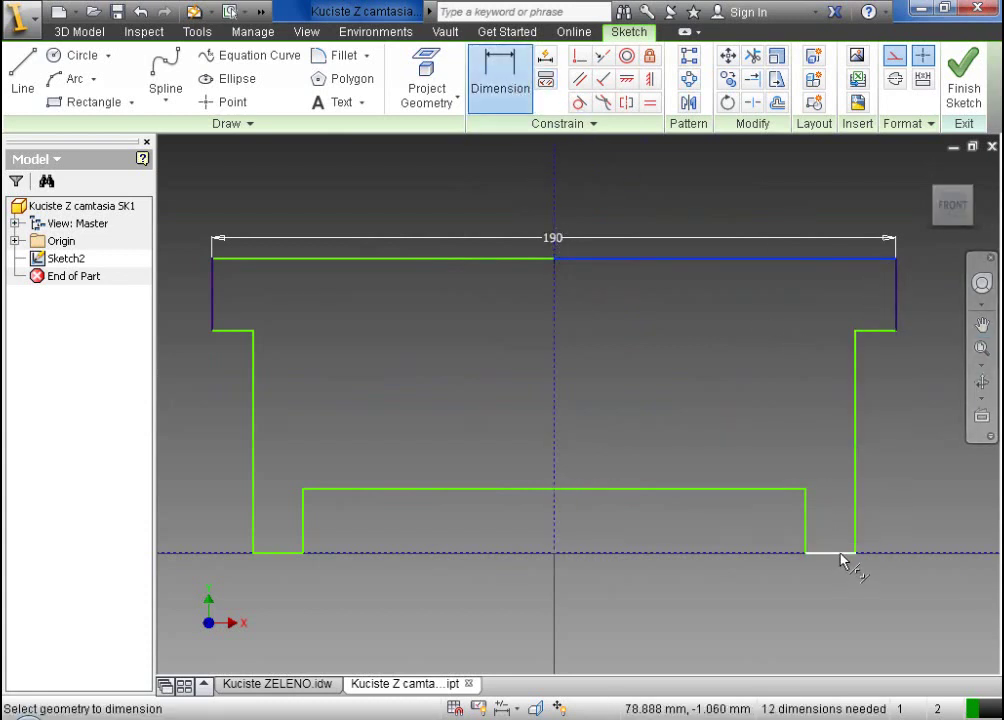
left_click(930, 435)
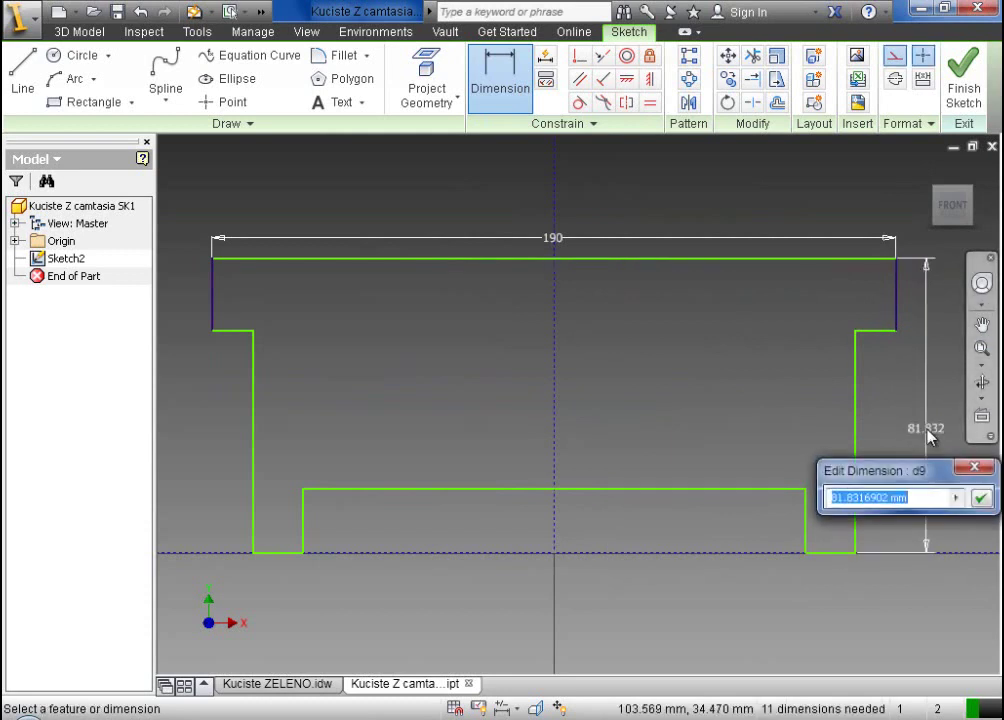
type("102")
key("Return")
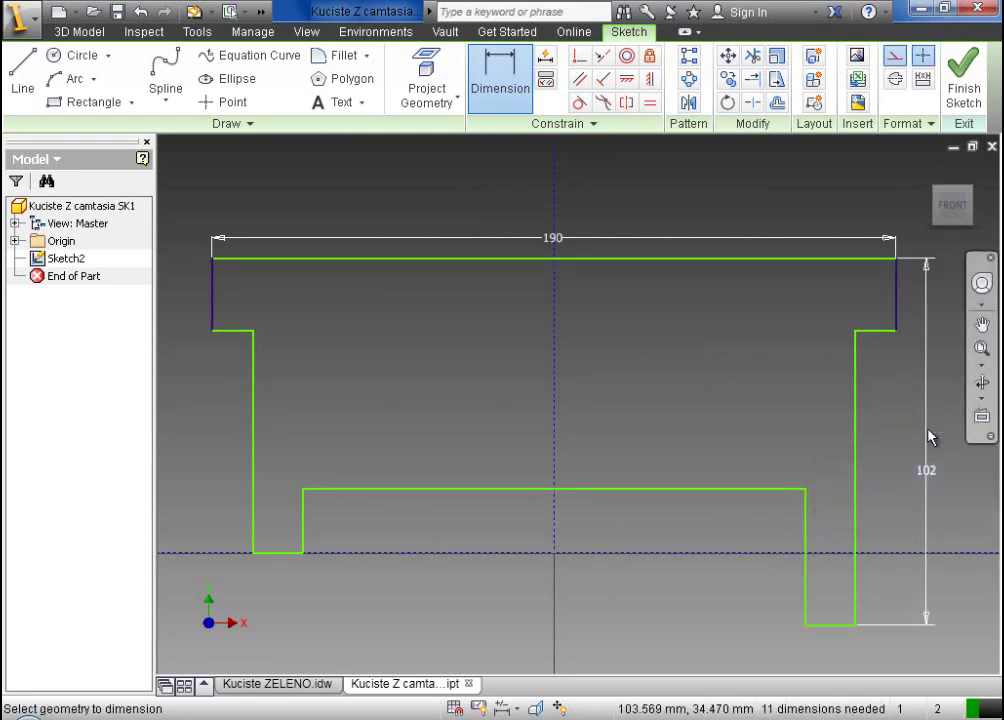
- Pull the left foot's bottom corner and the right foot's bottom edge down below the horizontal construction lines
scroll(927, 435, "up", 5)
scroll(927, 435, "down", 5)
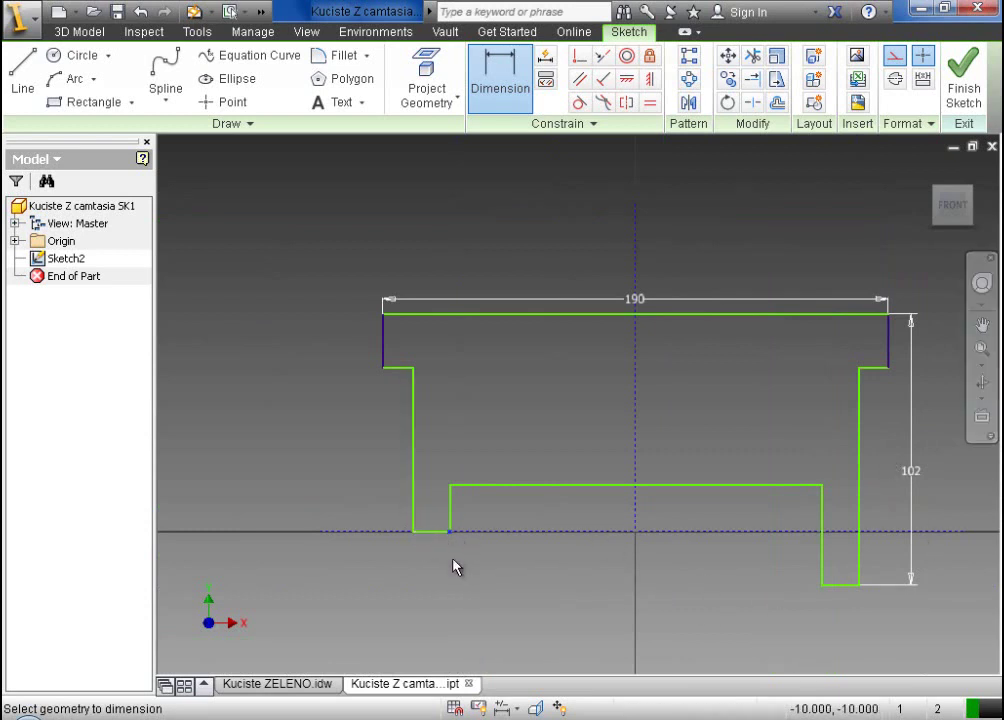
key("Escape")
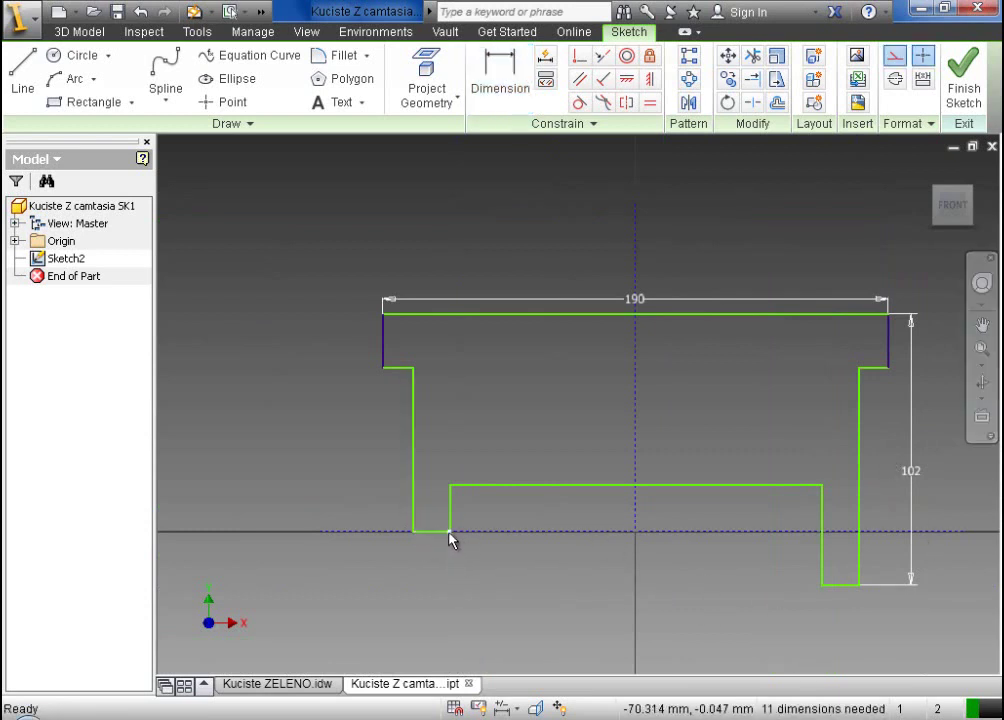
left_click_drag(450, 533, 474, 599)
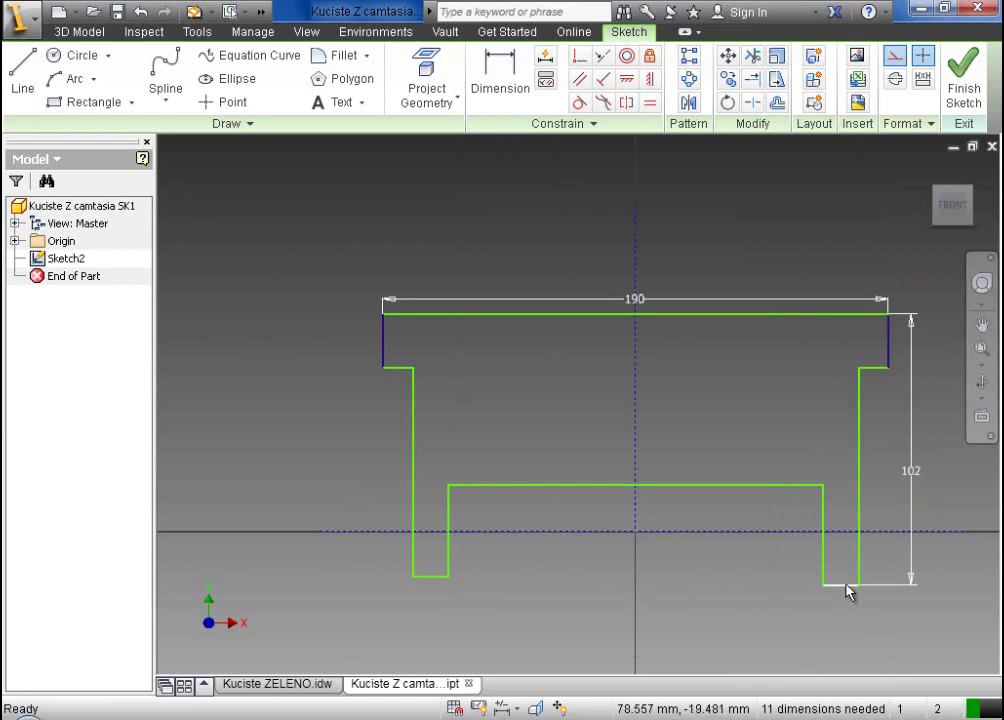
left_click_drag(847, 592, 847, 610)
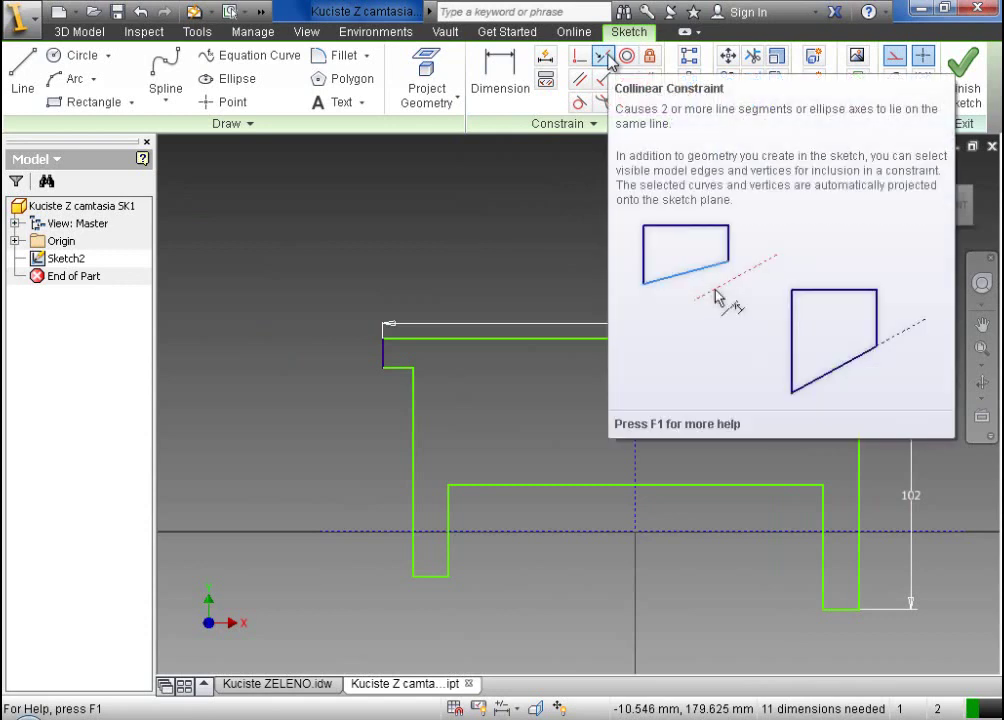
- Make the bottom edges of the two feet collinear, and likewise the undersides of the two outer flanges
left_click(607, 58)
left_click(432, 575)
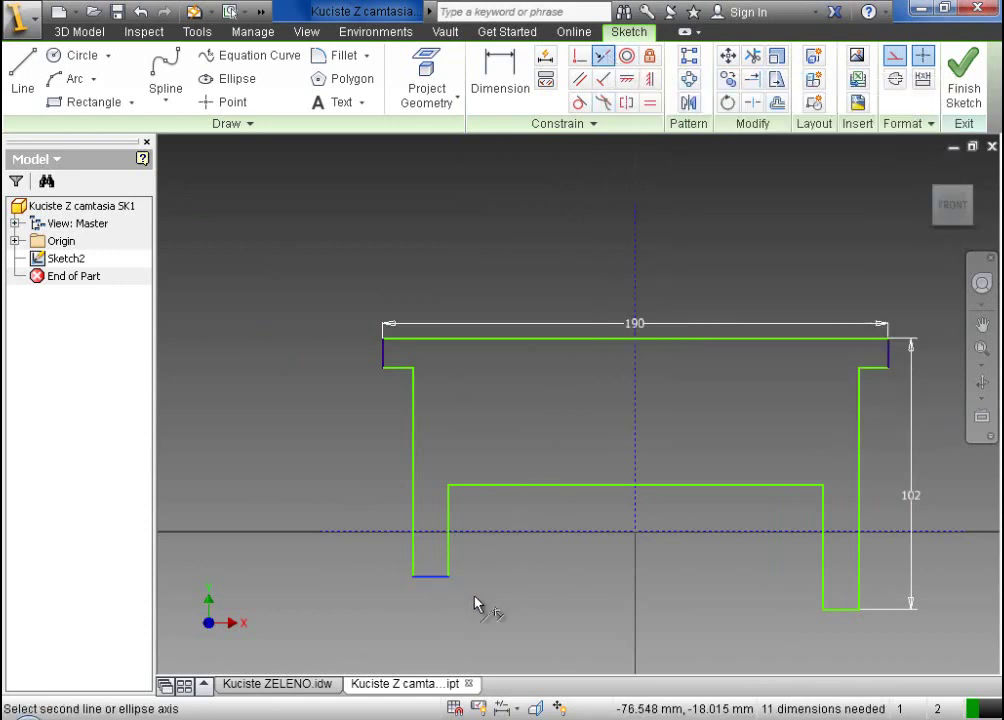
left_click(849, 608)
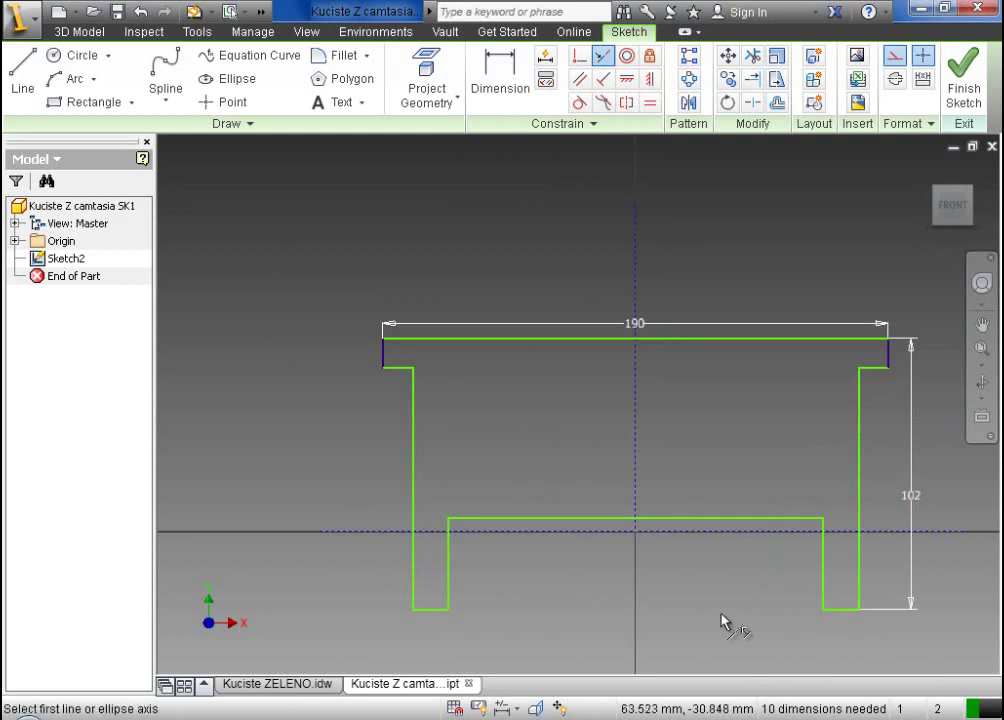
left_click(405, 369)
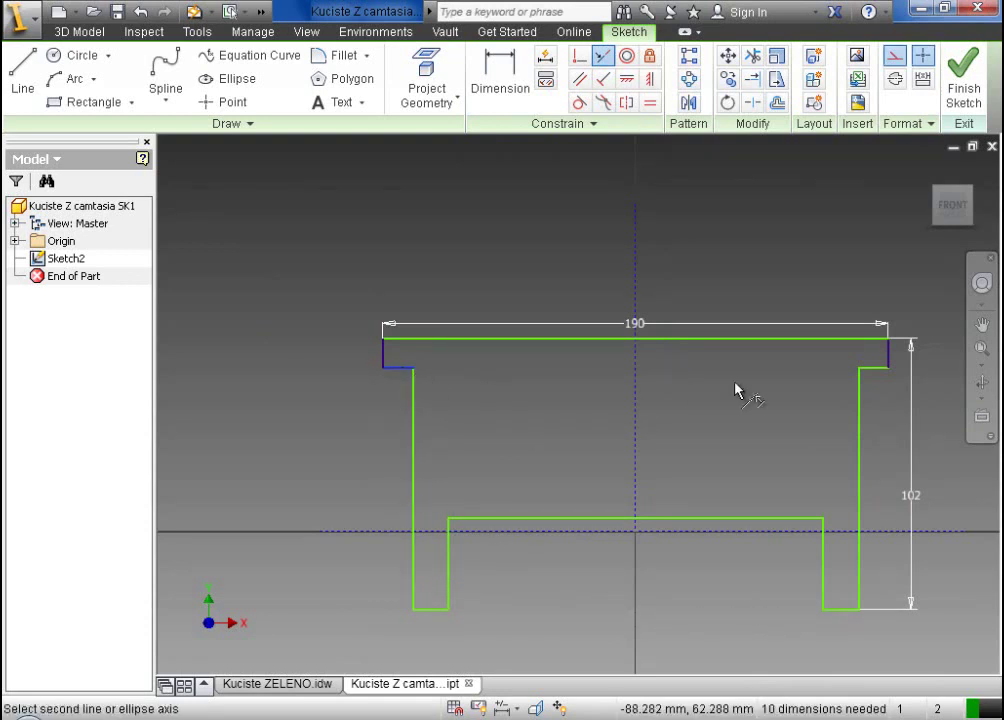
left_click(879, 372)
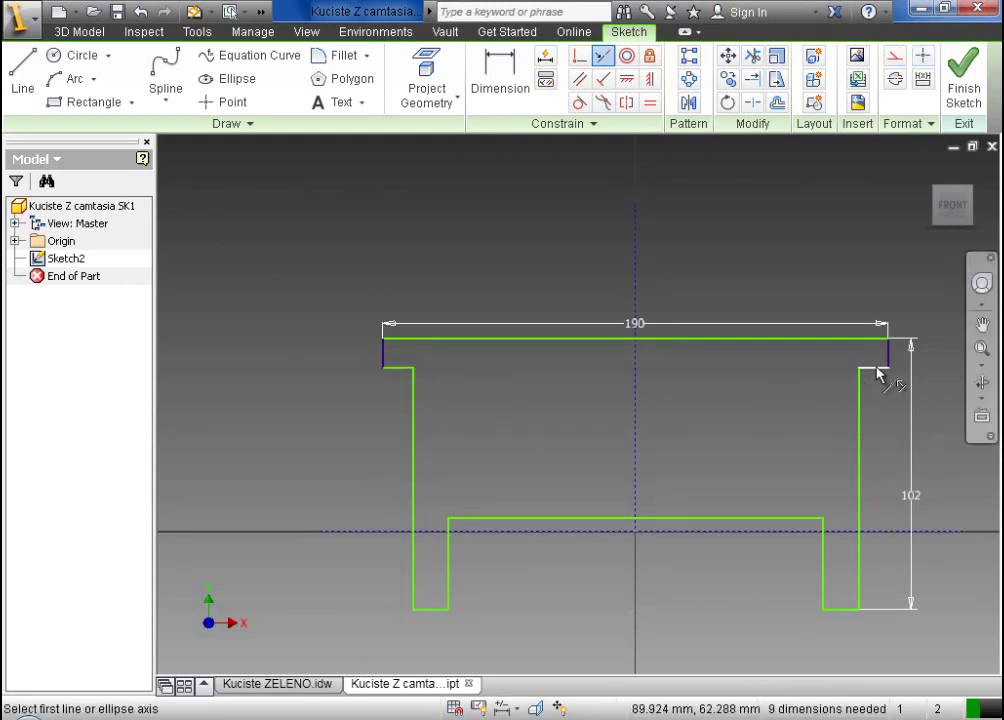
- Make the left foot's bottom edge collinear with the horizontal construction line through the origin
left_click(430, 609)
left_click(515, 533)
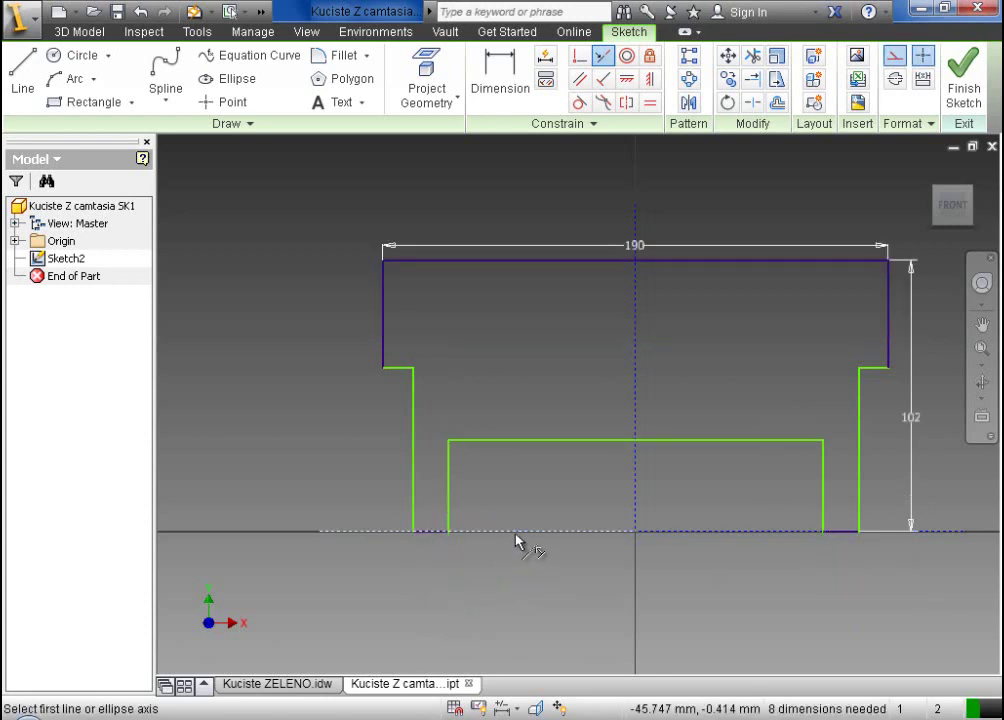
right_click(542, 352)
left_click(606, 347)
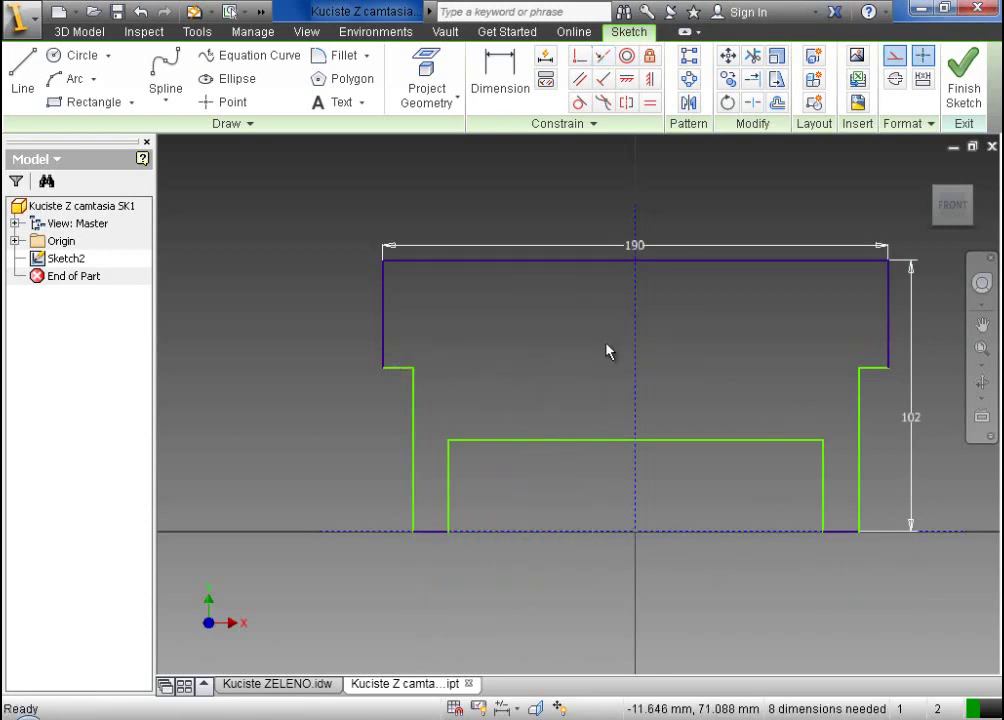
- Dimension the right flange's overhang between its outer edge and the side wall and set it to 5 mm
left_click(490, 92)
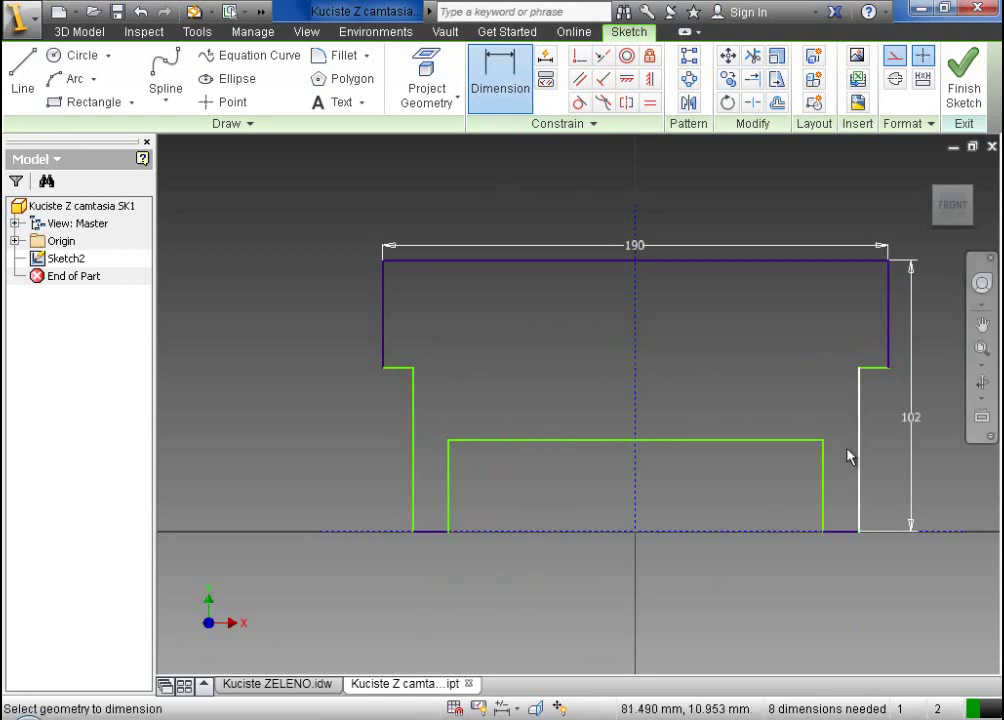
left_click(875, 383)
left_click(860, 388)
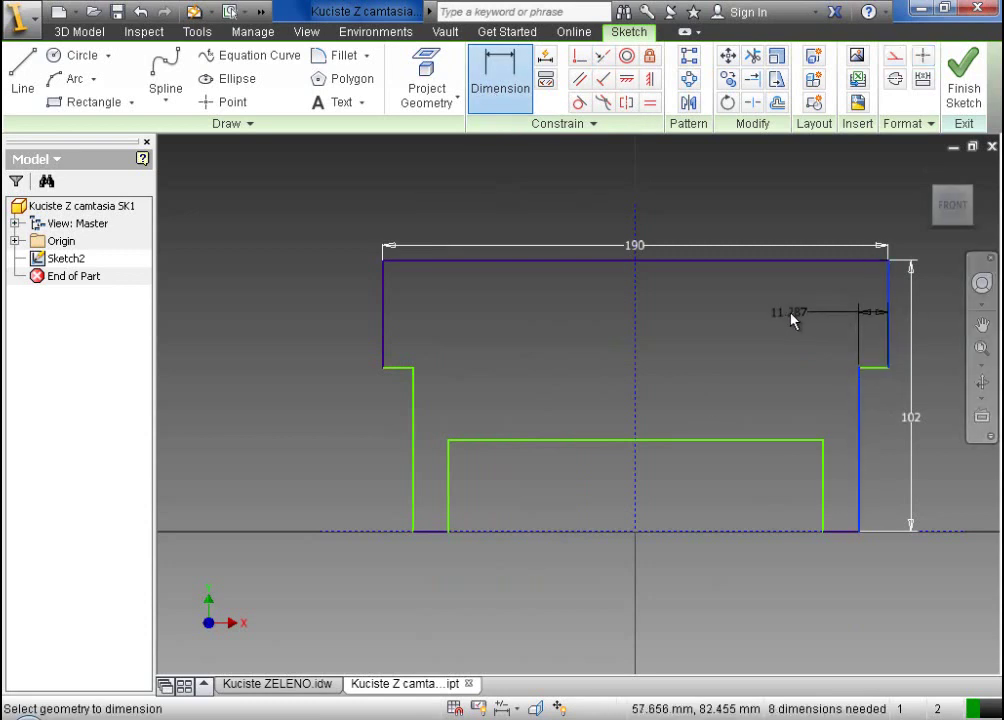
left_click(793, 319)
type("5")
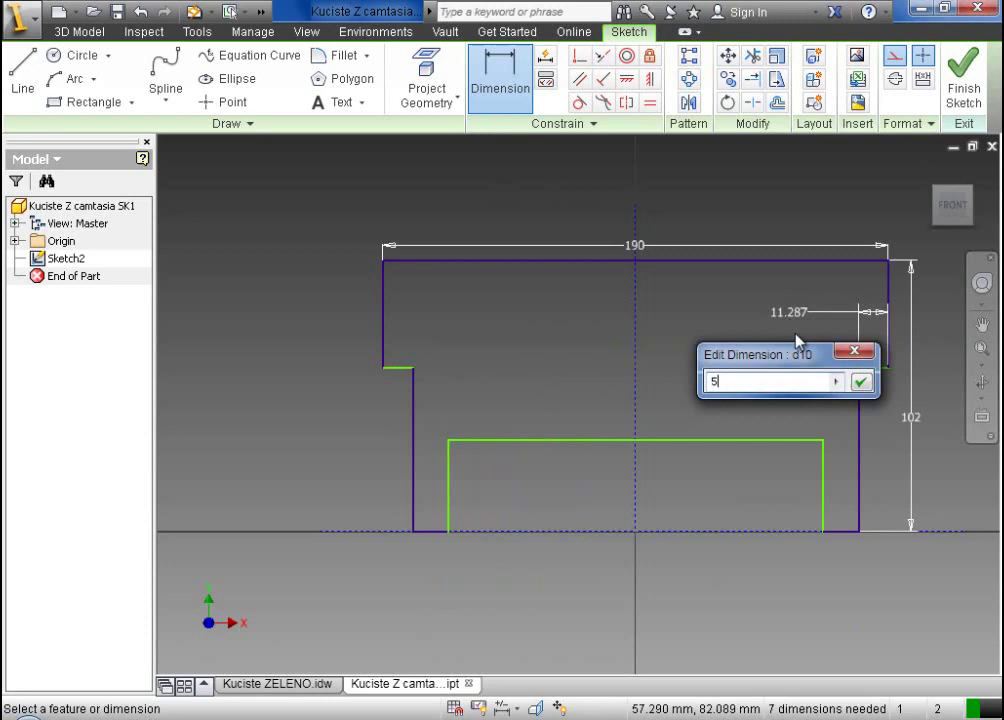
left_click(861, 383)
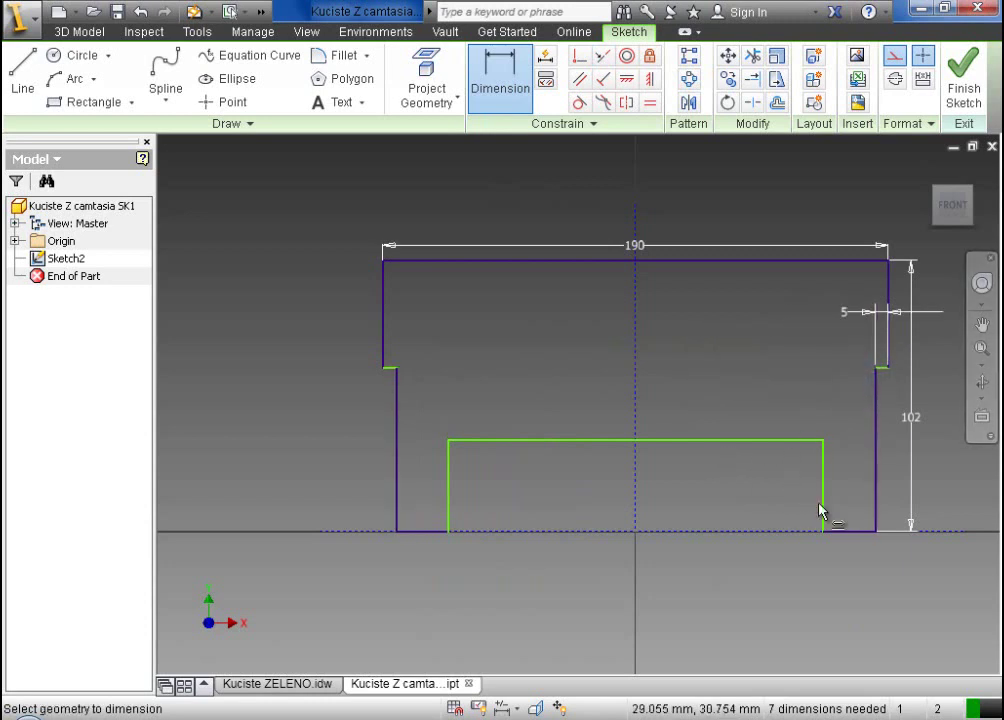
- Dimension the depth of the bottom recess from the base line and set it to 5 mm
left_click(766, 442)
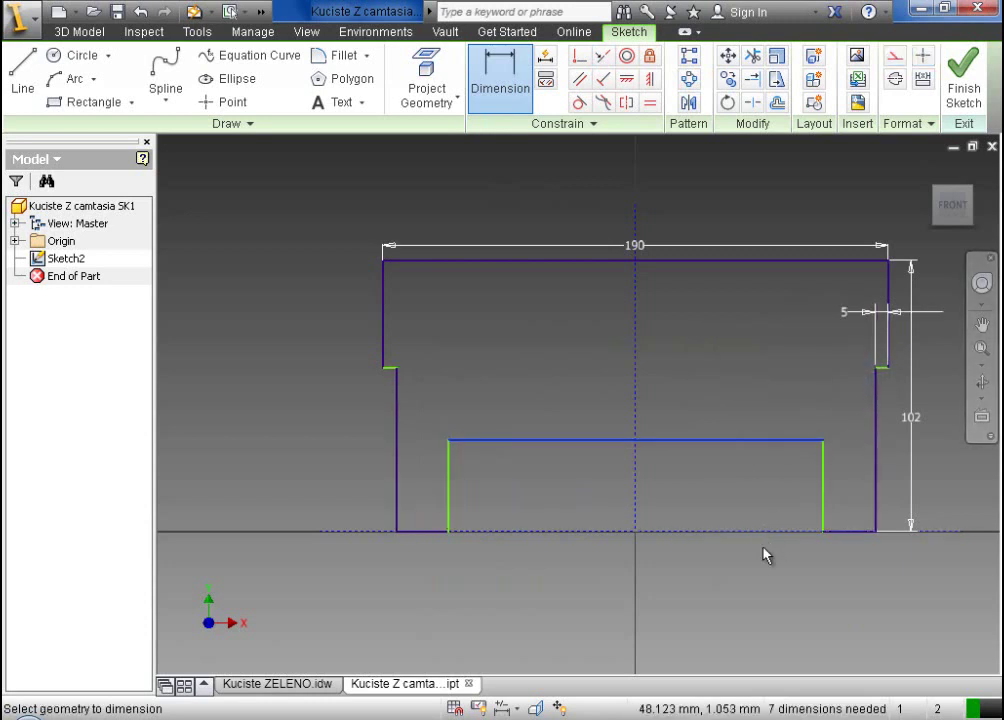
left_click(762, 587)
type("5")
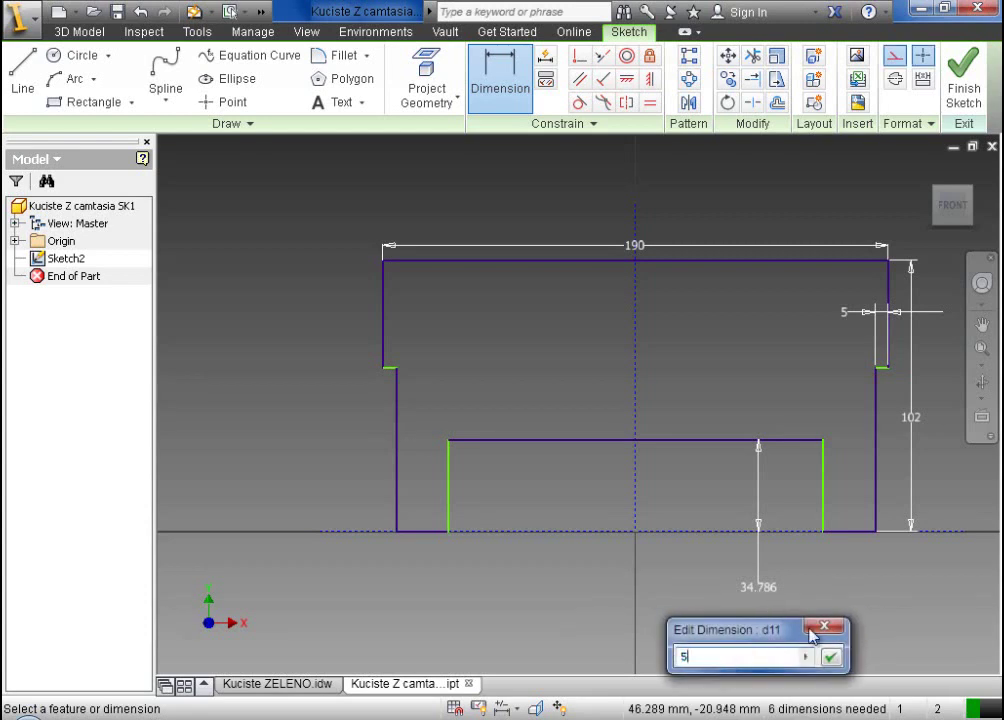
left_click(830, 657)
- Dimension the width of the bottom recess and set it to 150 mm
left_click(693, 521)
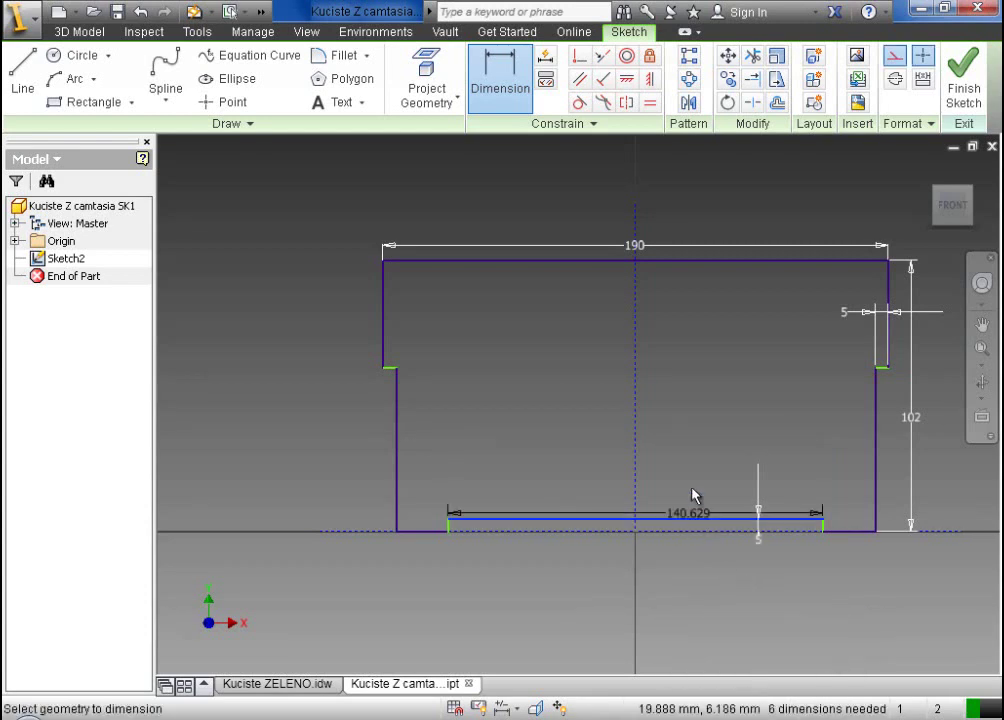
left_click(690, 419)
type("15")
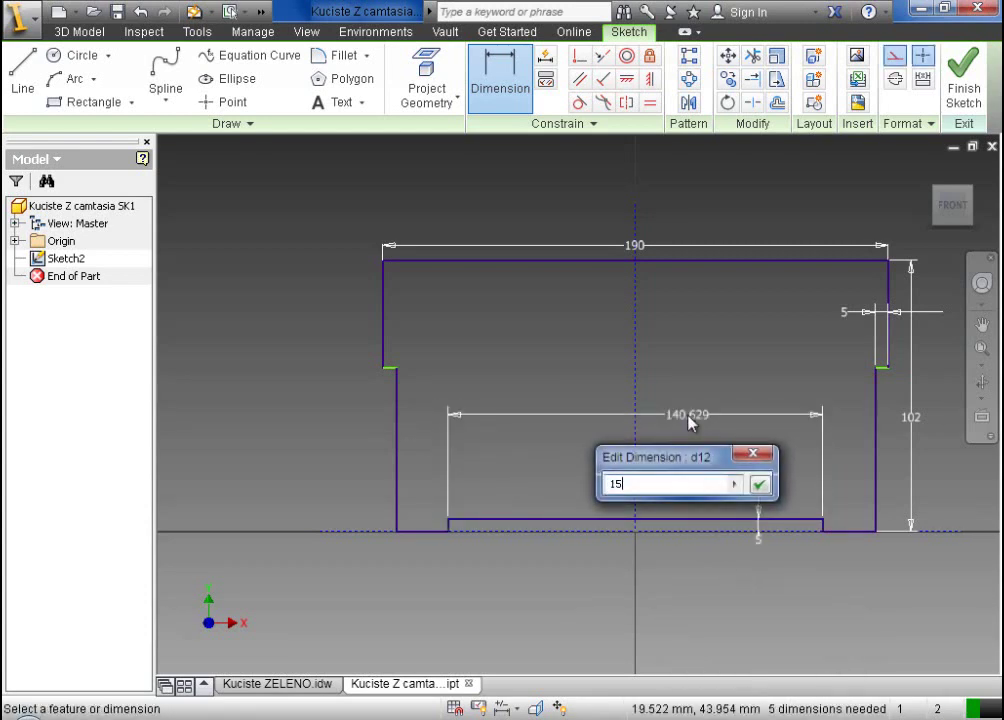
type("0")
left_click(759, 484)
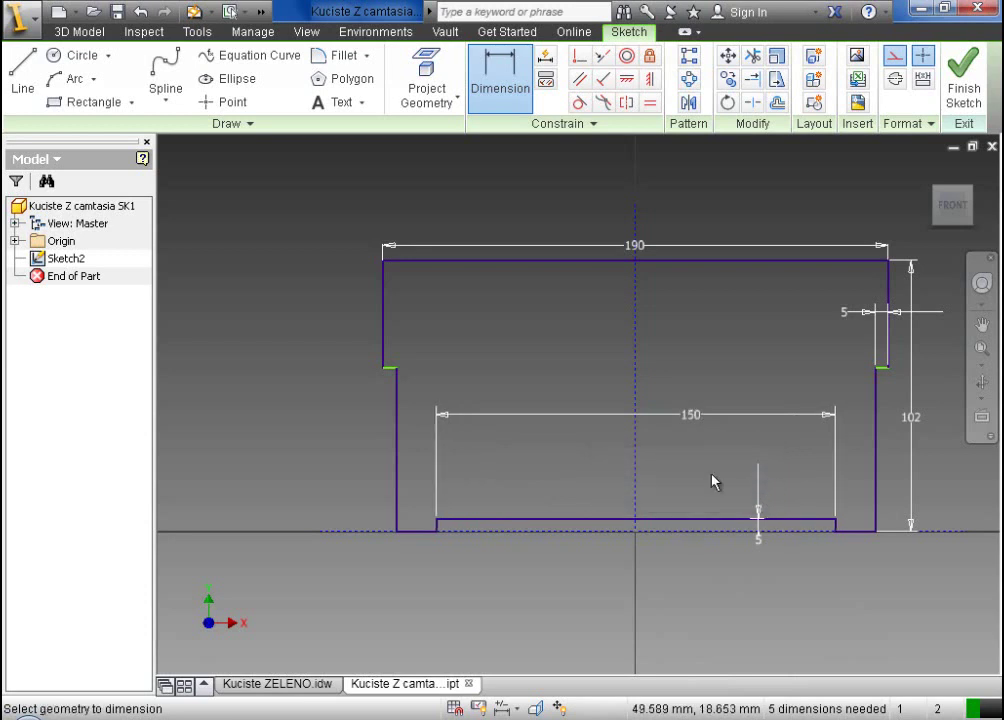
- Dimension the left flange's thickness between its underside and the profile's upper edge and set it to 12 mm
left_click(391, 370)
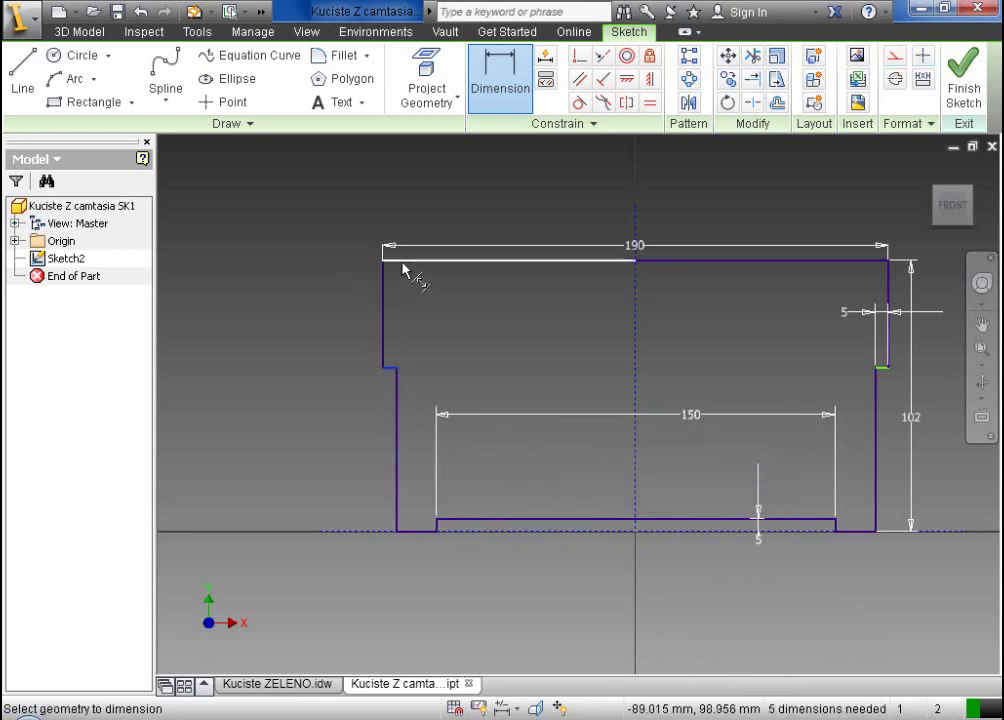
left_click(405, 261)
left_click(297, 318)
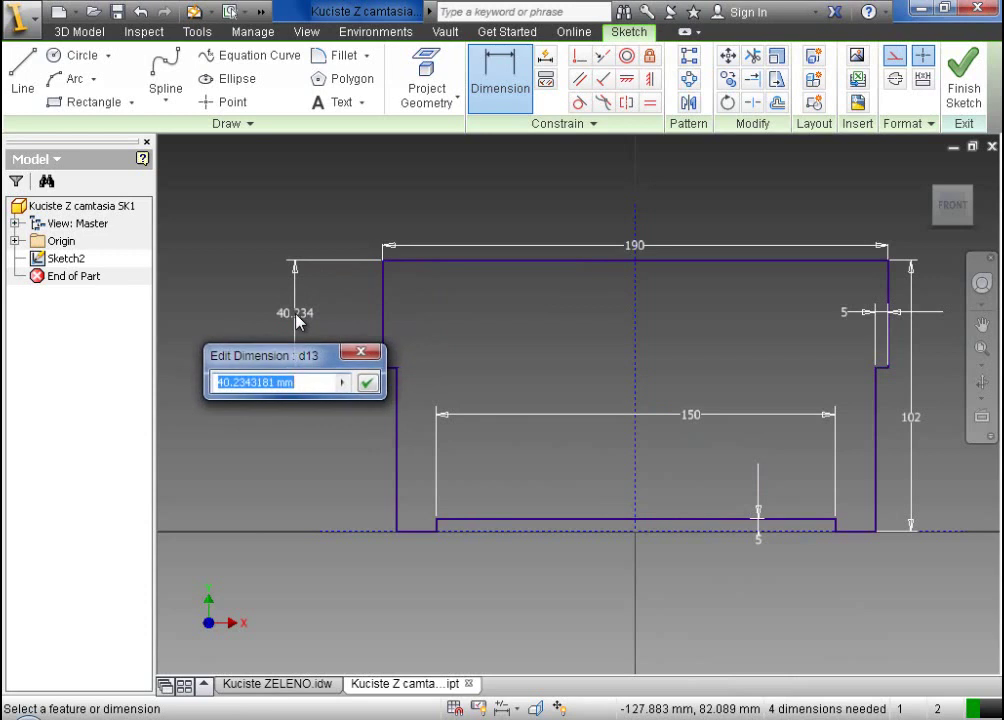
type("12")
left_click(368, 384)
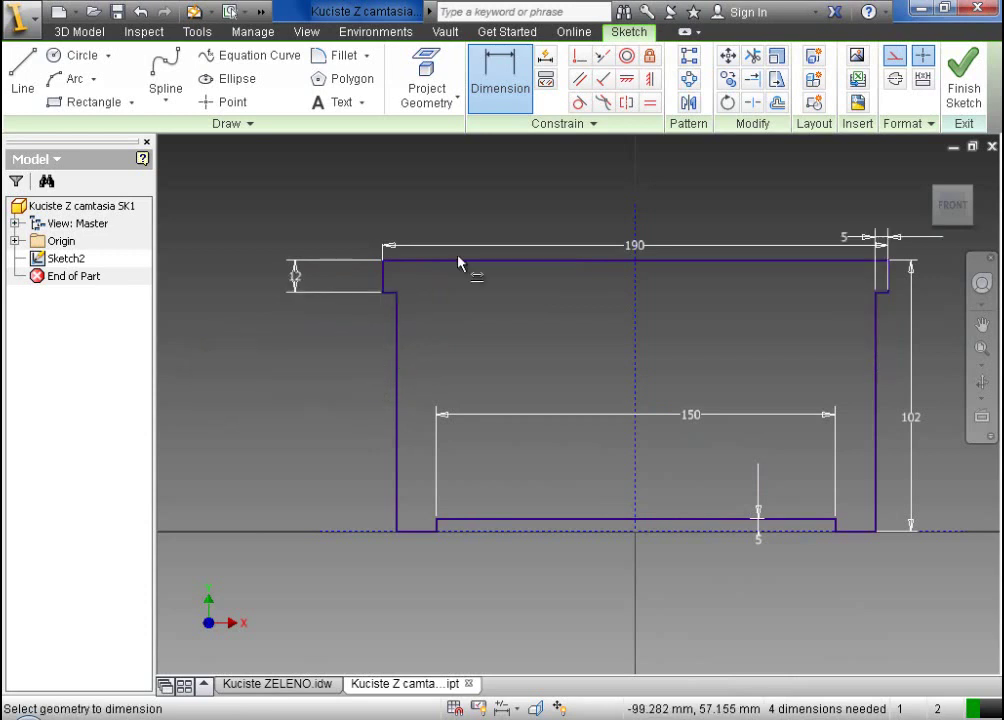
key("Escape")
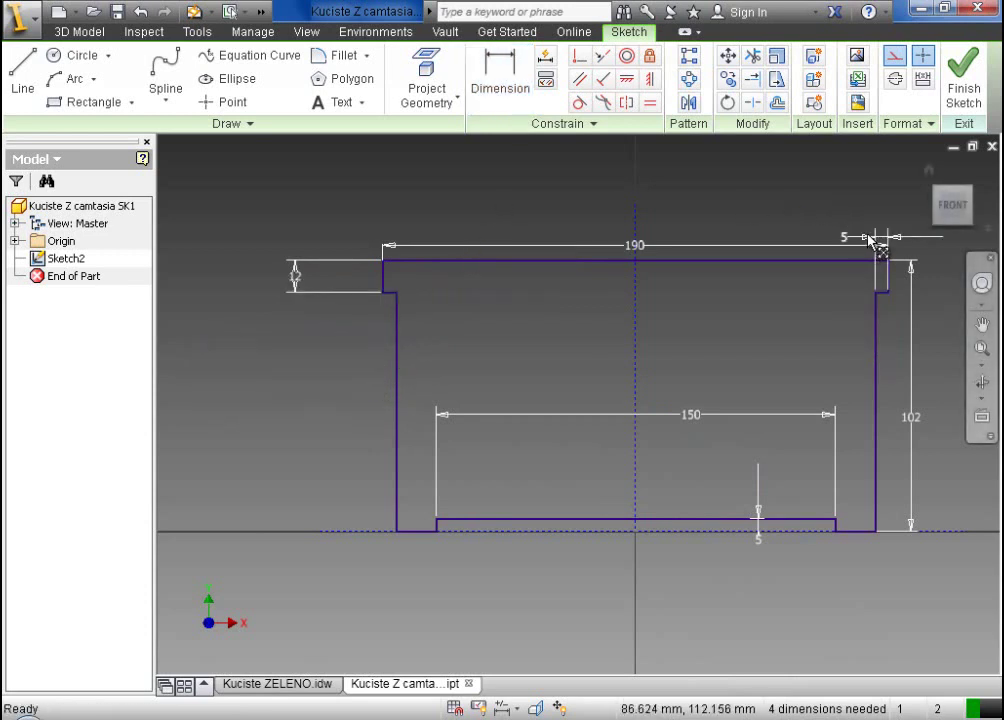
- Move the 5 mm flange overhang dimension above the 190 mm overall width dimension
left_click_drag(870, 238, 863, 210)
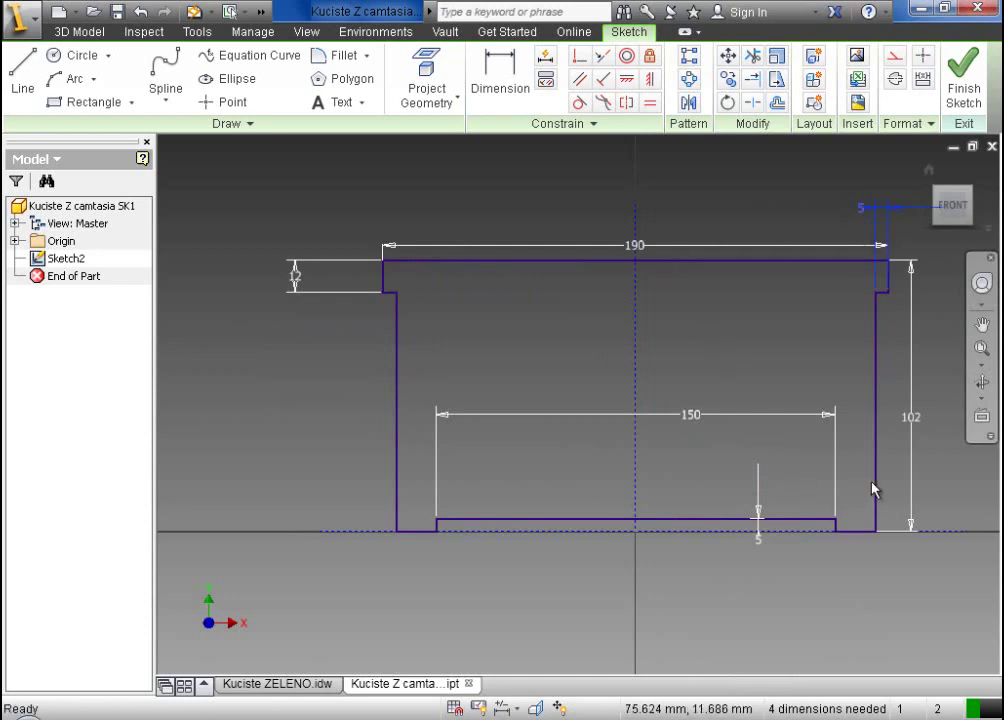
left_click(739, 374)
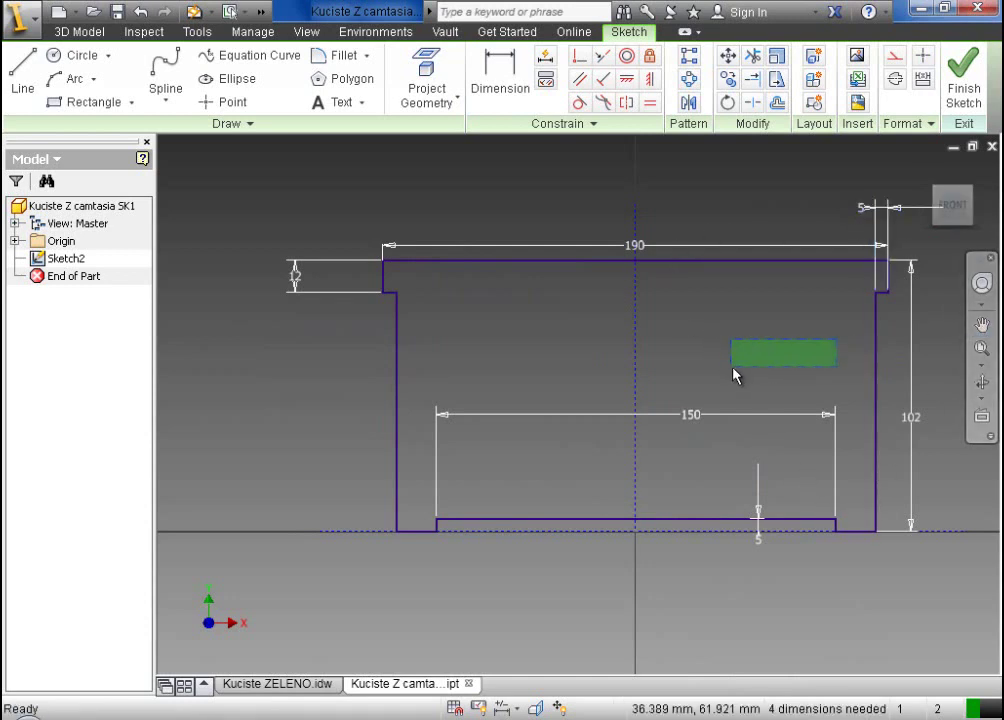
left_click(981, 325)
left_click_drag(745, 314, 679, 332)
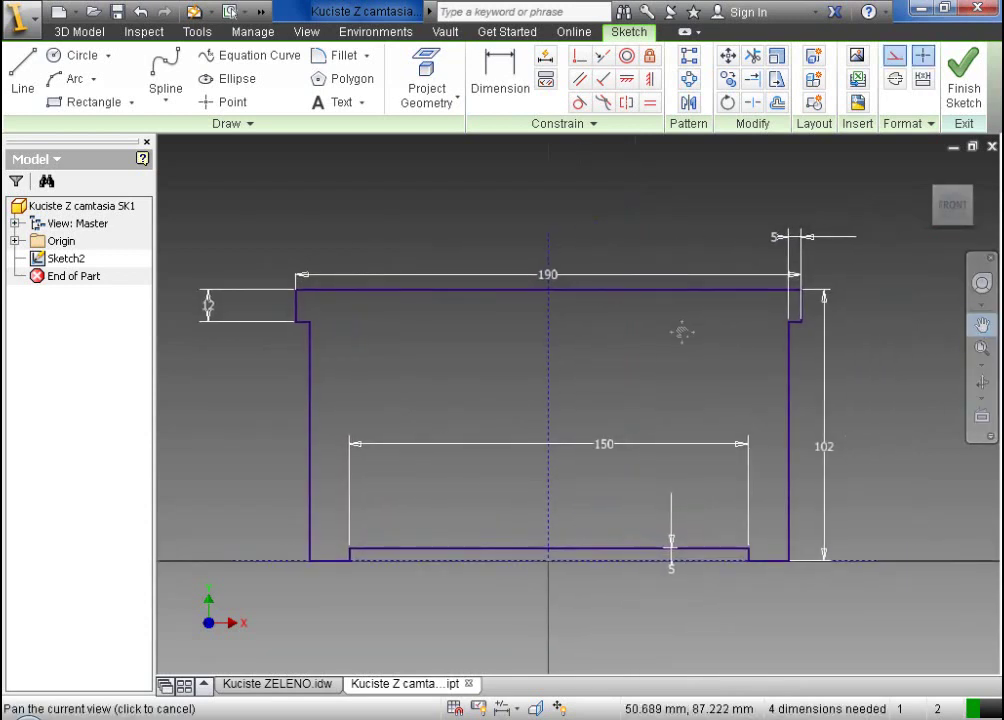
- Switch to the isometric home view and finish the profile sketch
left_click(928, 172)
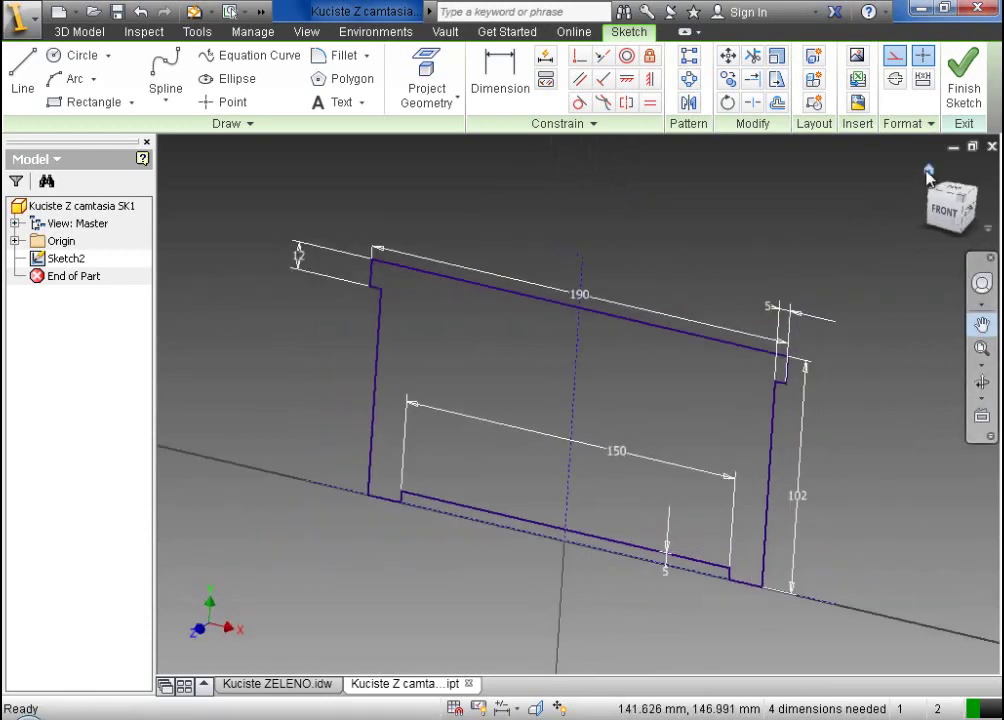
key("F2")
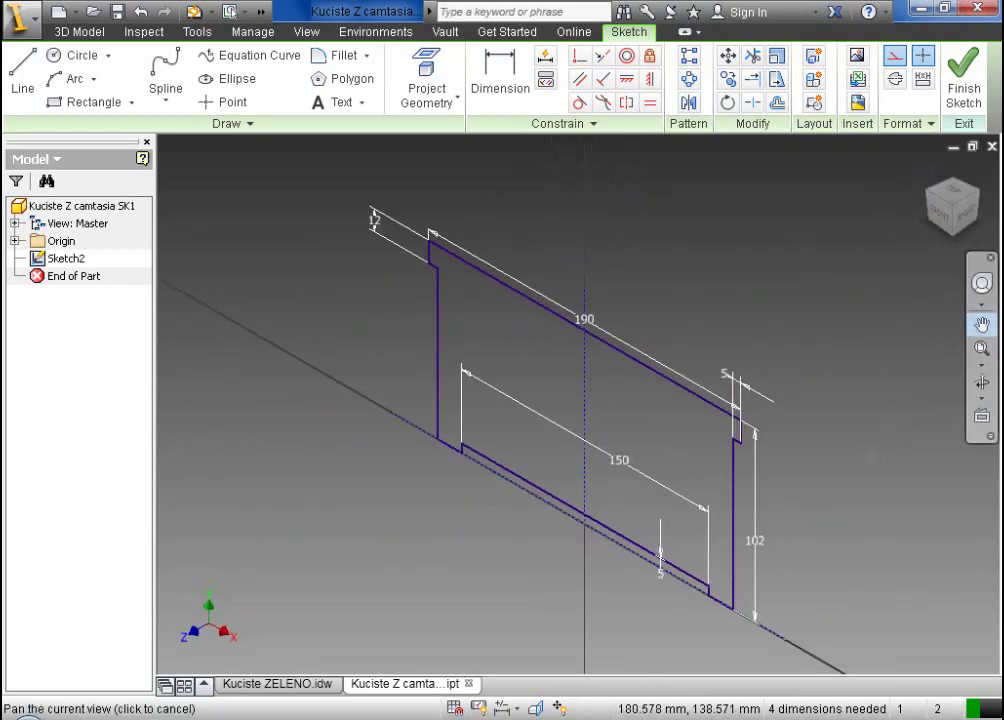
key("ctrl+Return")
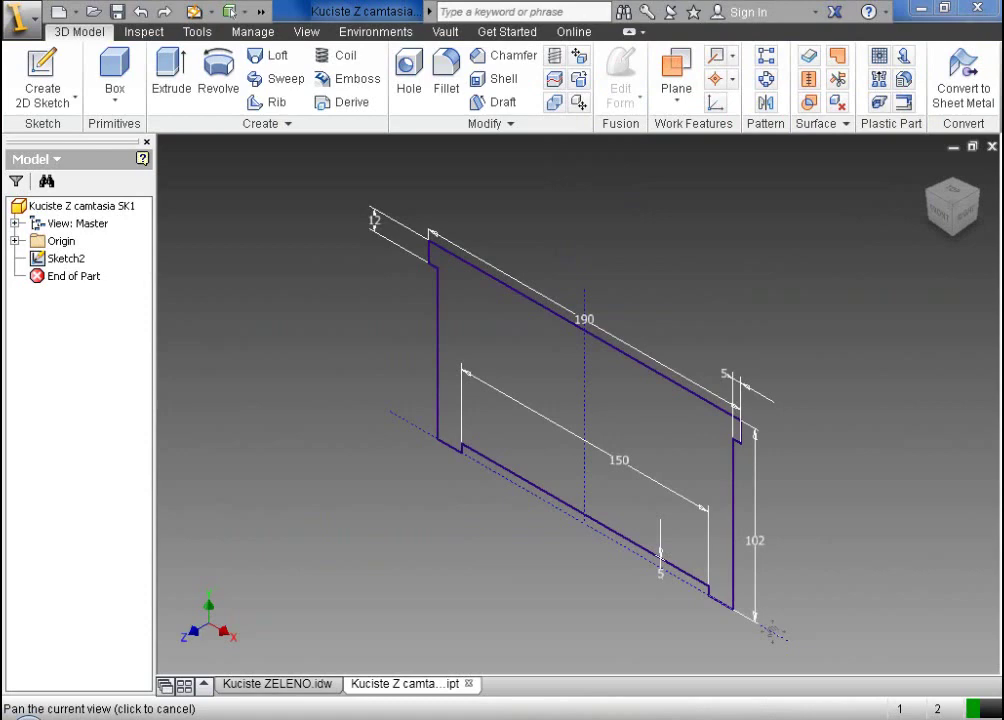
- Extrude the profile symmetrically about its sketch plane over a distance of 96 mm, checking the depth against the Kuciste ZELENO drawing
left_click(174, 85)
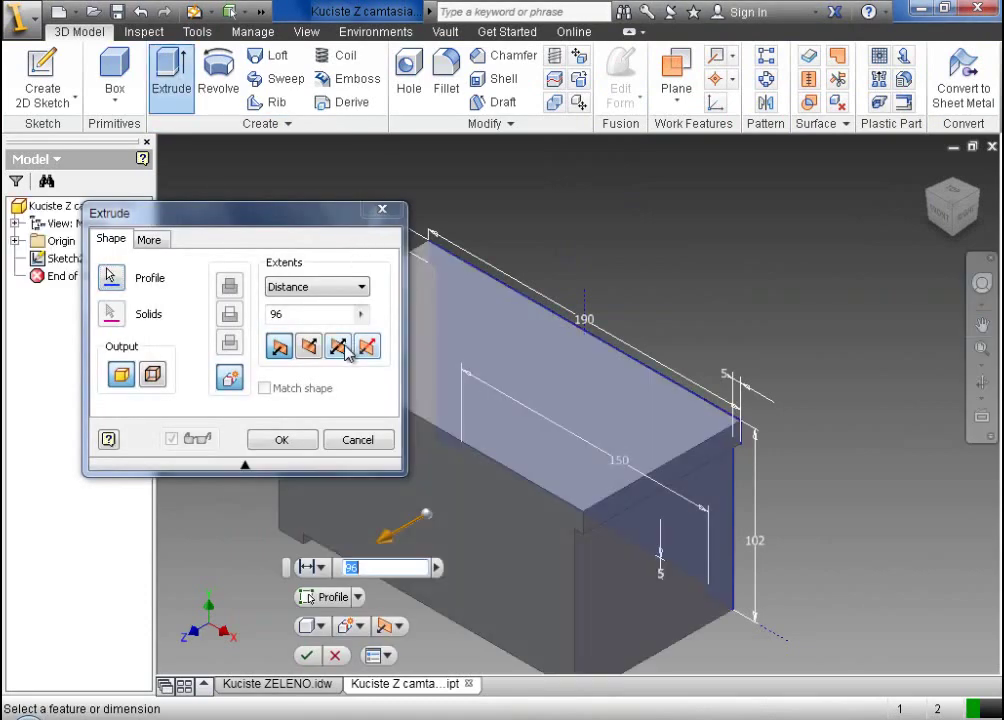
left_click(341, 348)
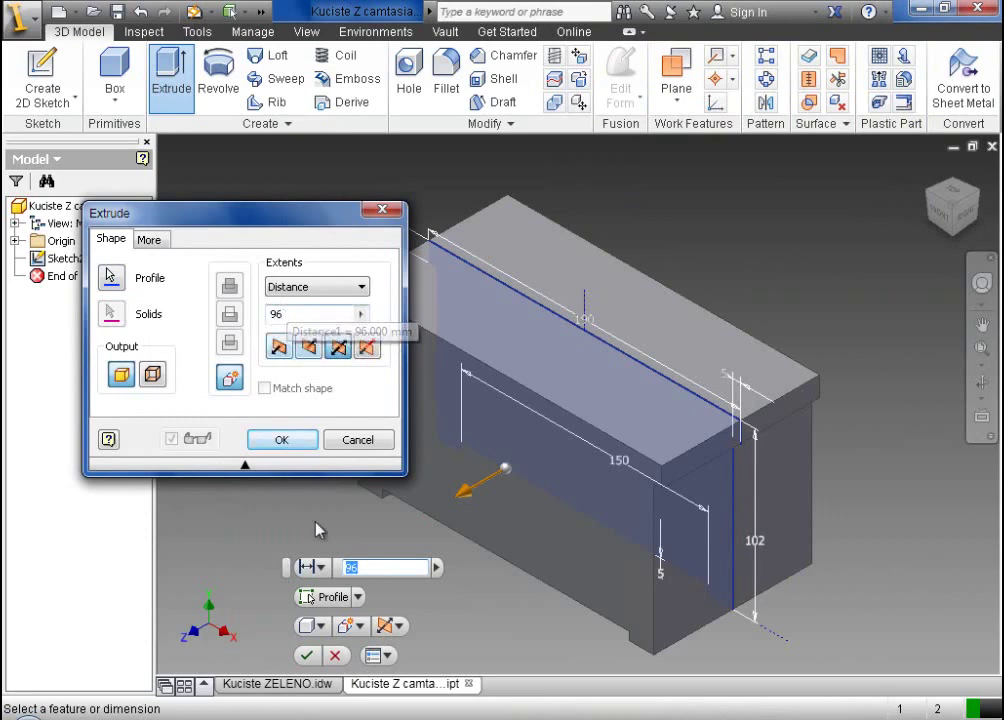
left_click(287, 688)
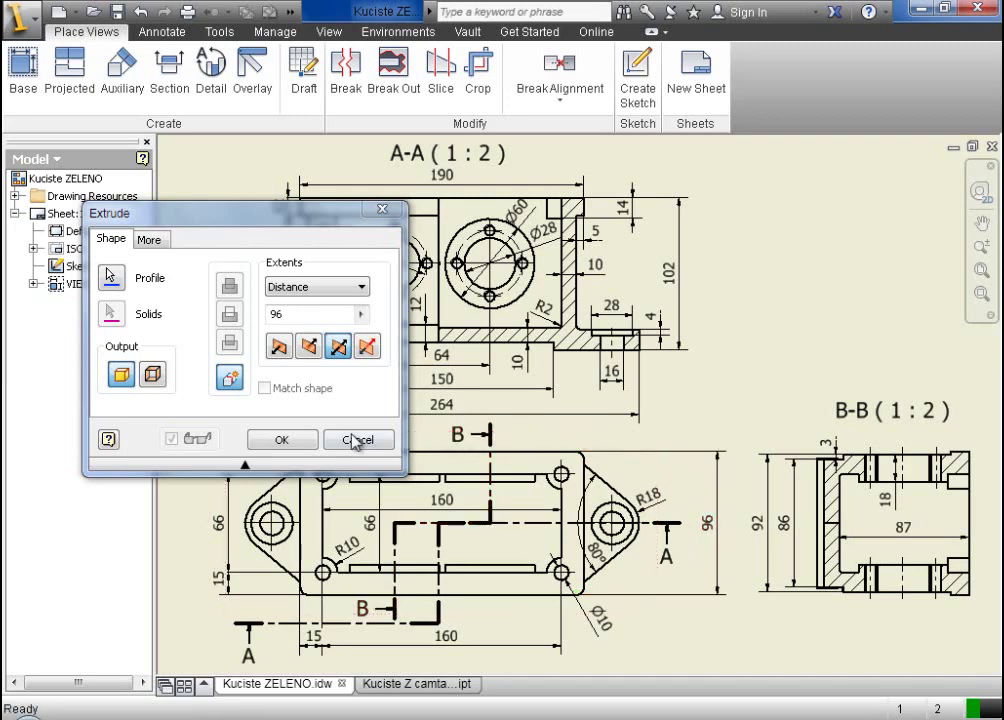
left_click(403, 684)
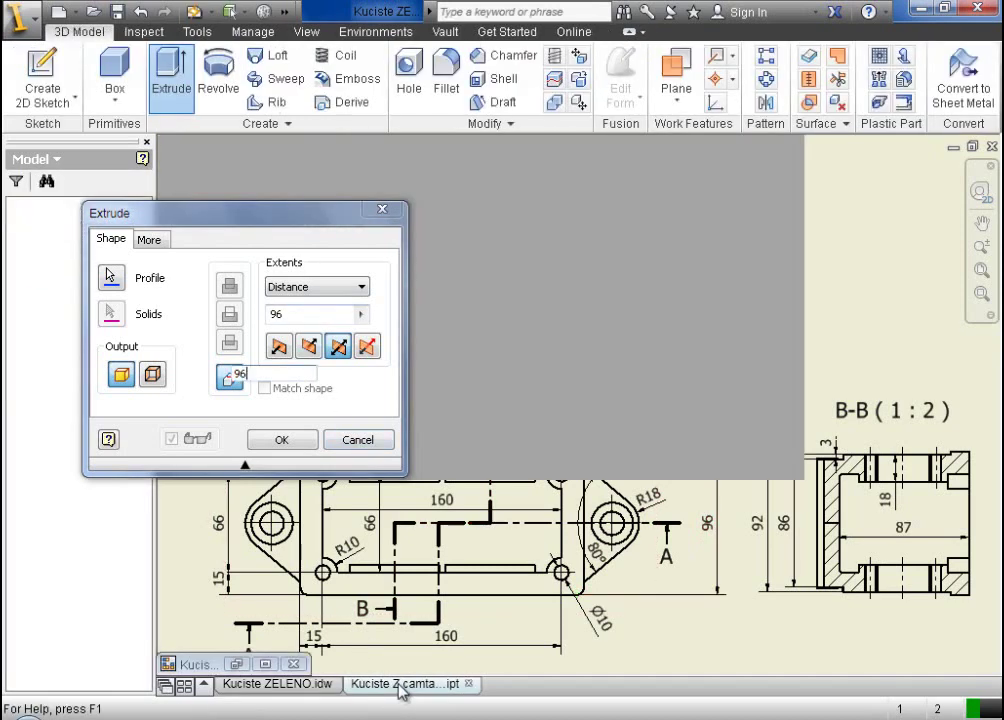
left_click(981, 364)
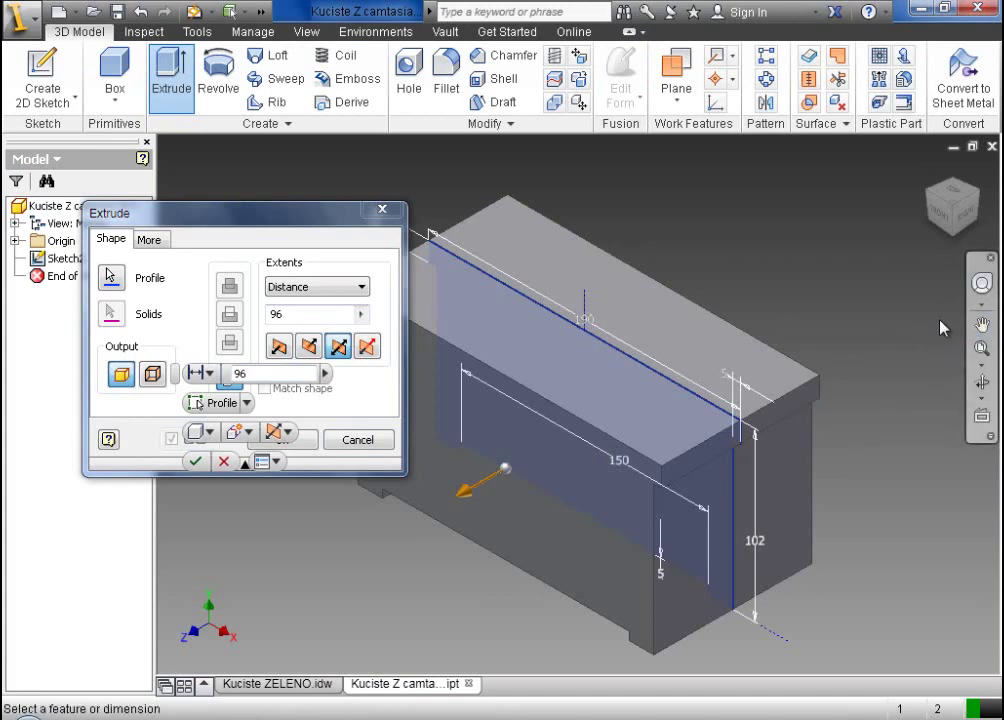
left_click(978, 323)
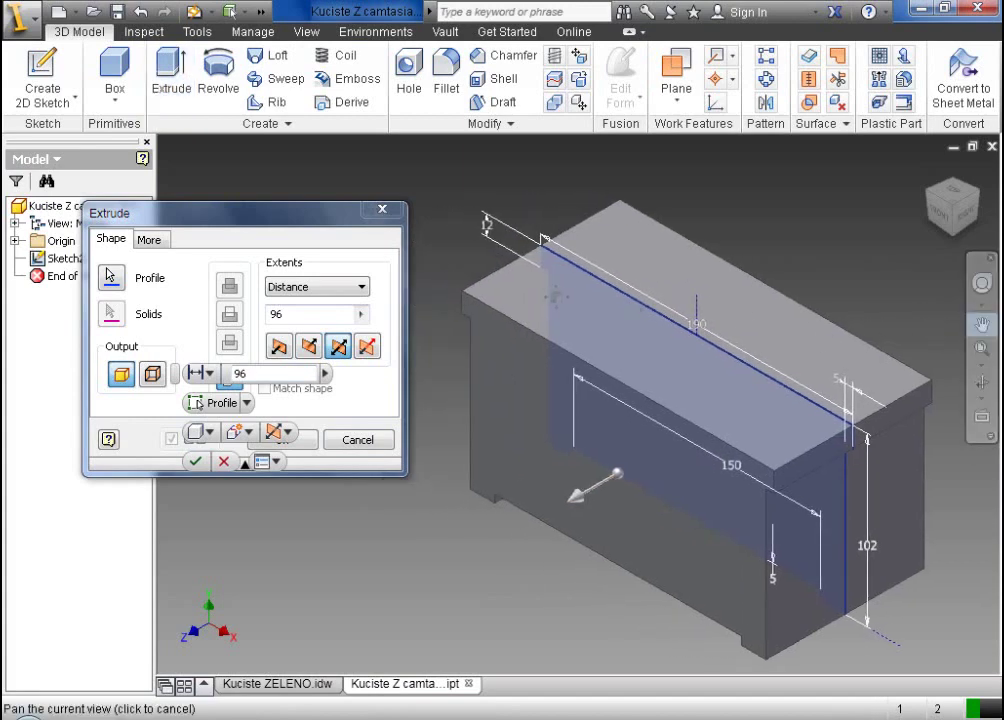
left_click(197, 462)
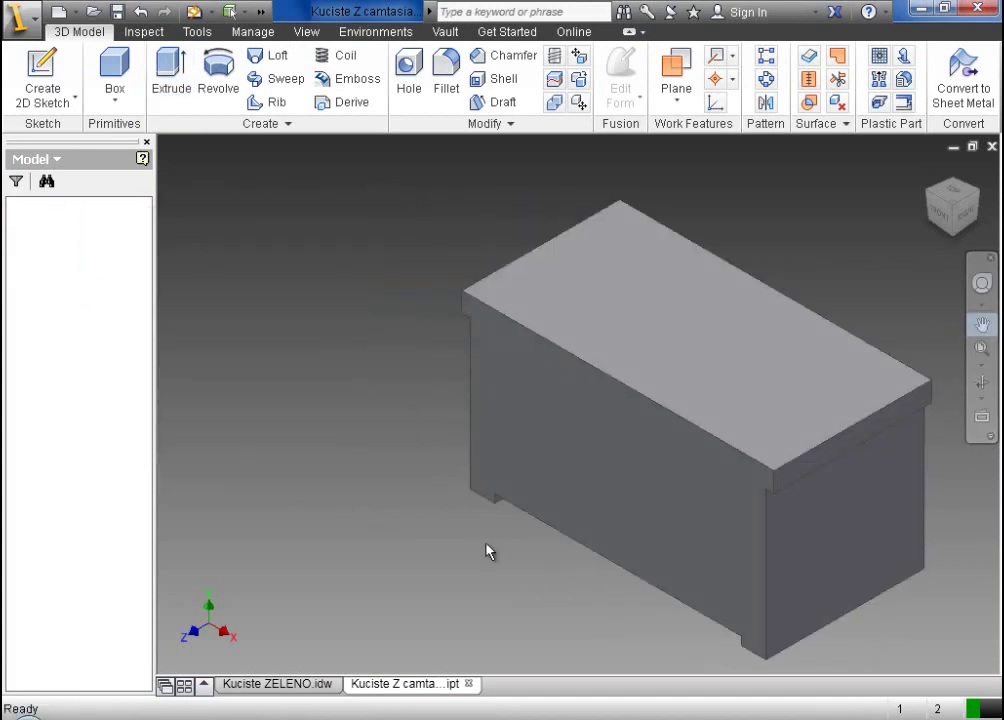
- Return to the home view and start a sketch on the body's right end face below the flange
left_click(928, 170)
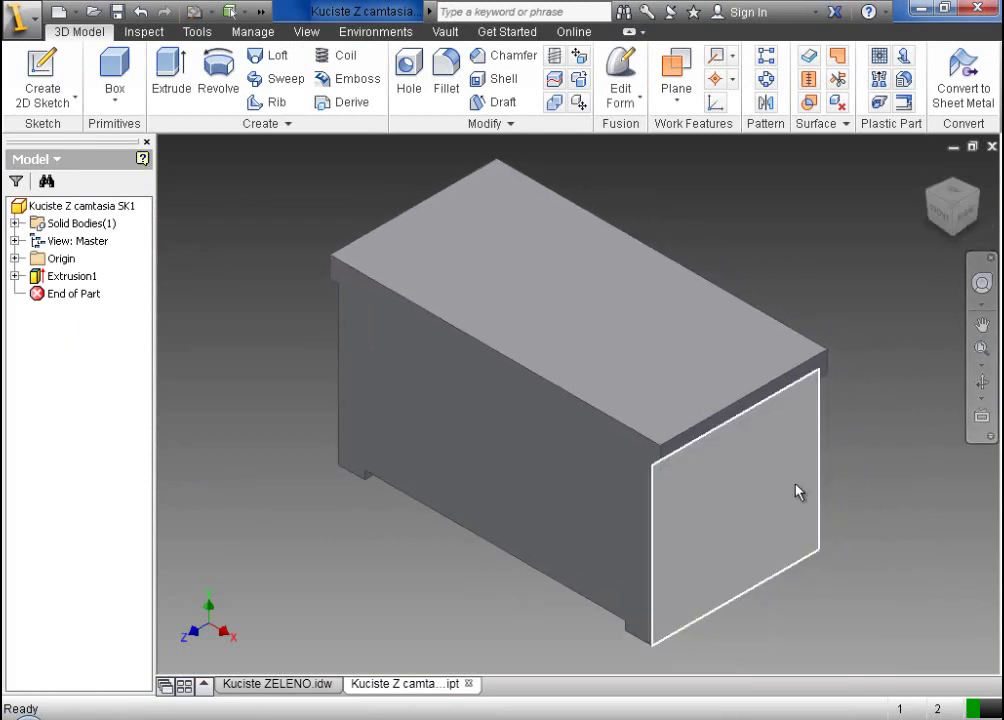
left_click(797, 491)
left_click(877, 472)
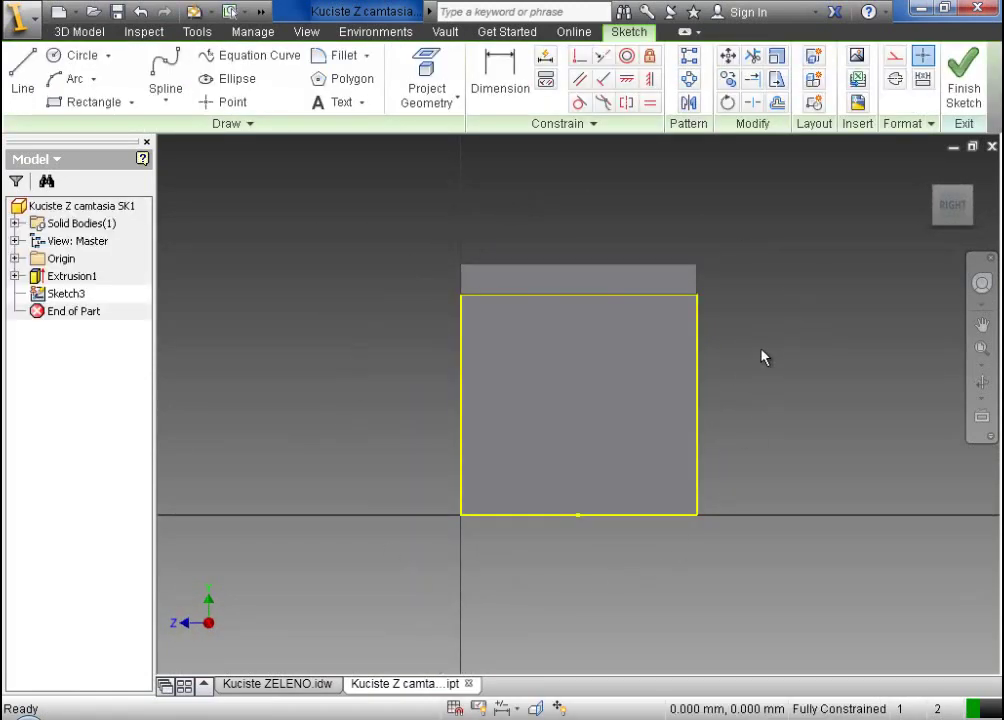
- Examine the width dimensions of the body in section B-B of the Kuciste ZELENO drawing and return to the part
left_click(295, 684)
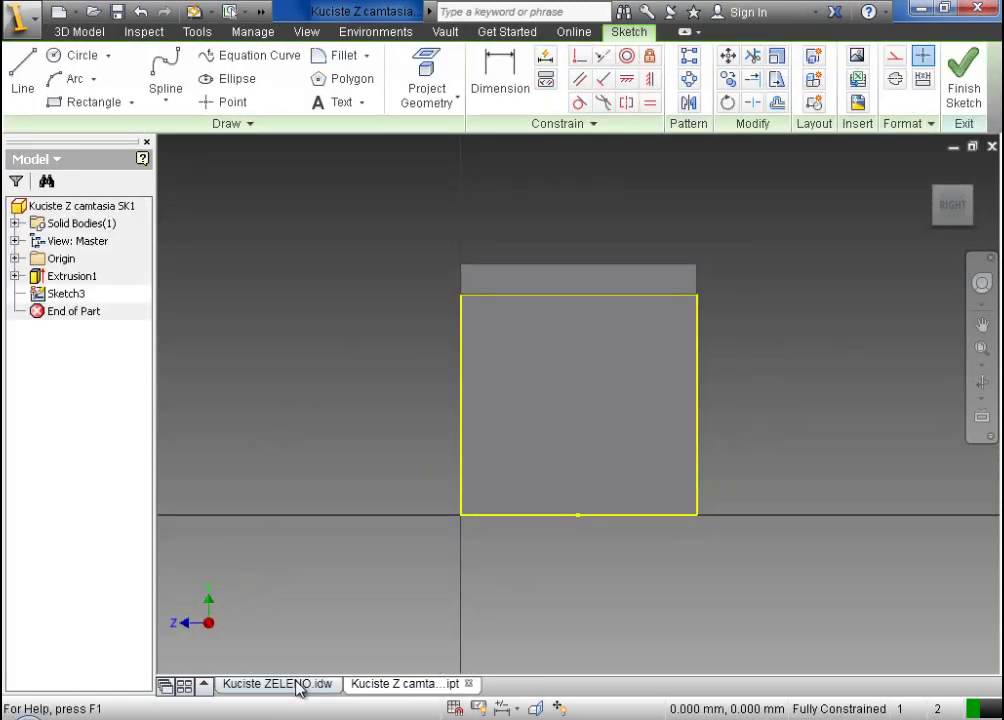
left_click(981, 223)
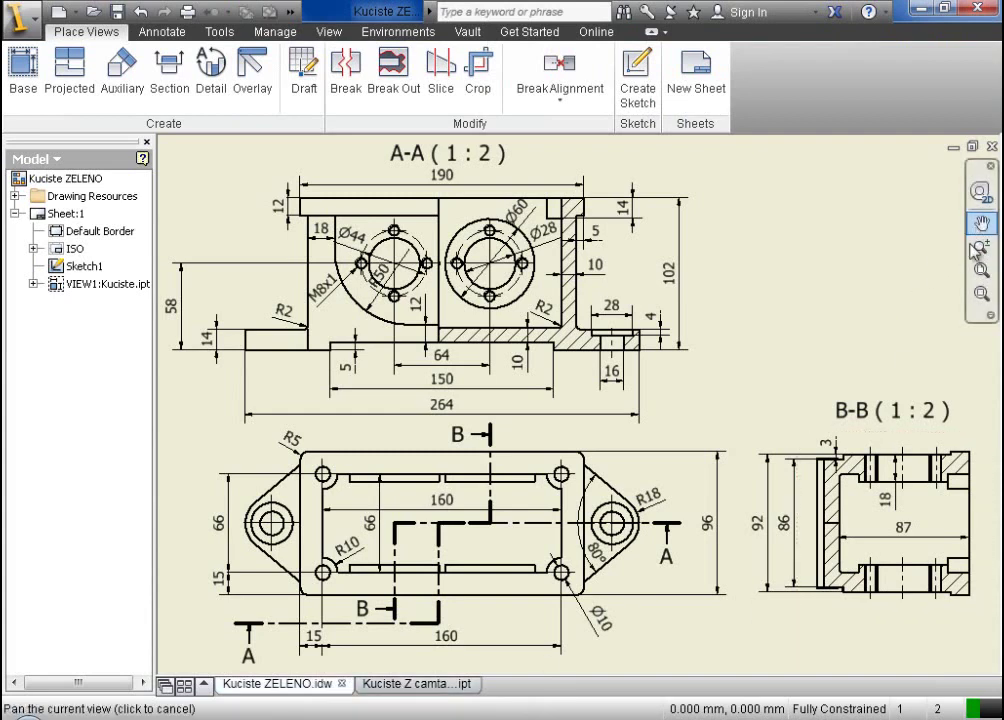
mouse_move(789, 332)
left_mouse_down()
mouse_move(690, 226)
mouse_move(711, 232)
left_mouse_up()
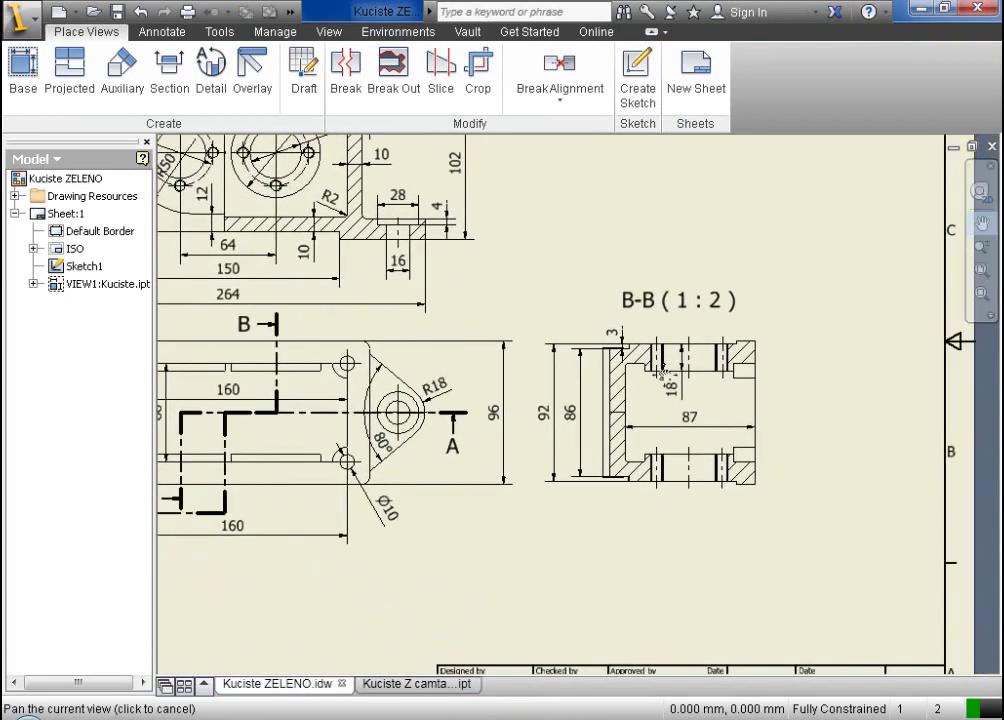
scroll(663, 374, "up", 3)
left_click_drag(656, 437, 661, 410)
key("Escape")
left_click(452, 422)
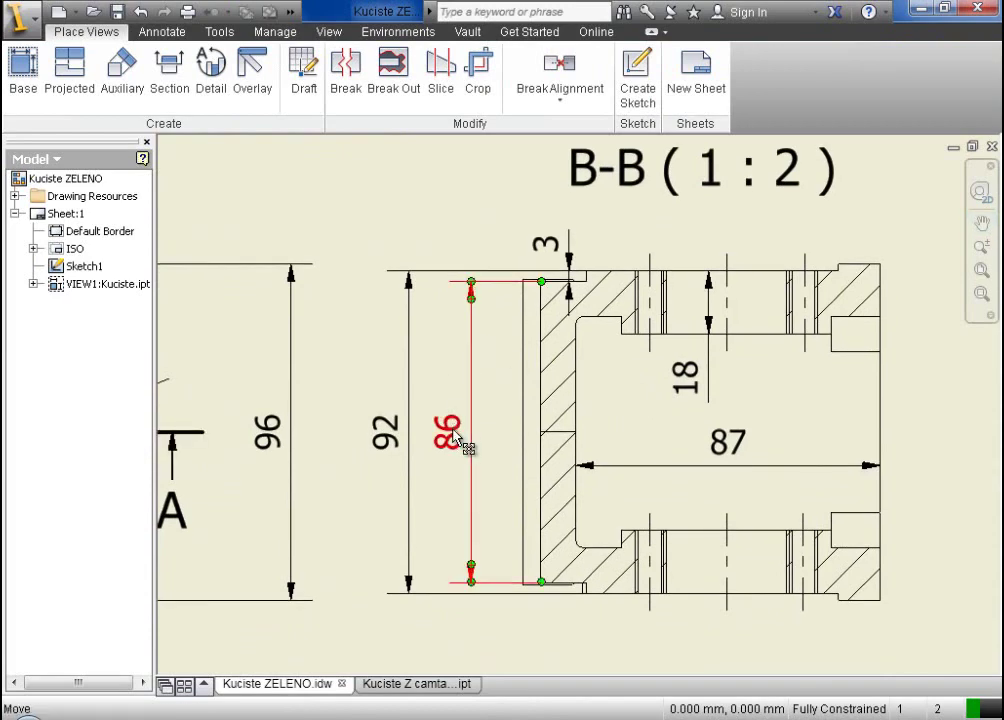
key("Escape")
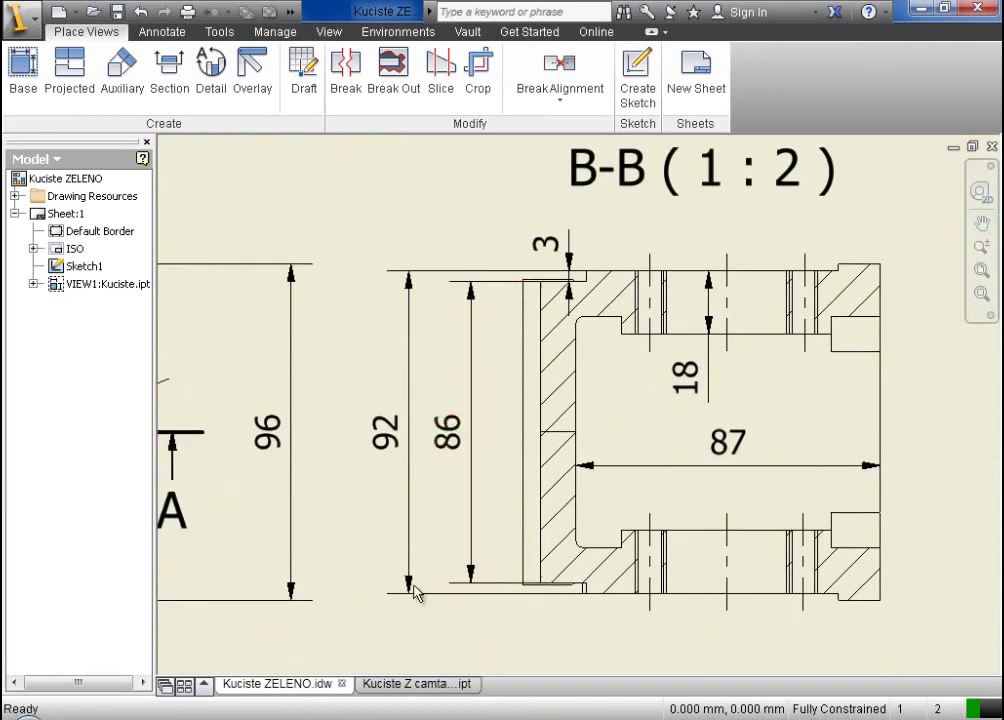
left_click(433, 690)
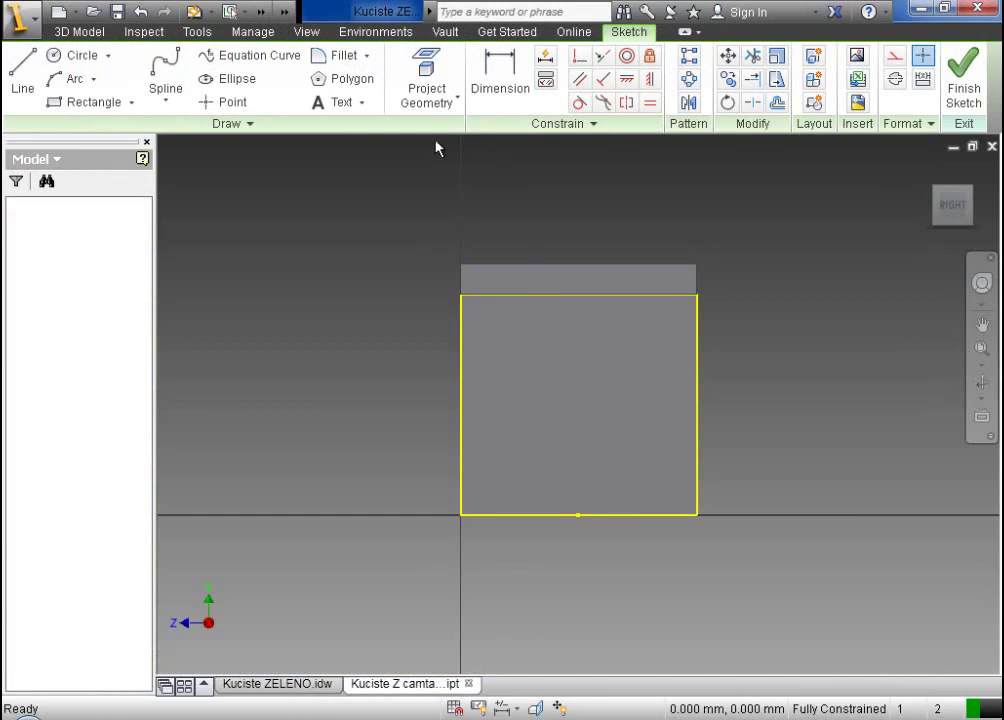
- Draw a vertical construction line from the midpoint of the face's lower edge up past the flange, and switch construction mode off
left_click(25, 80)
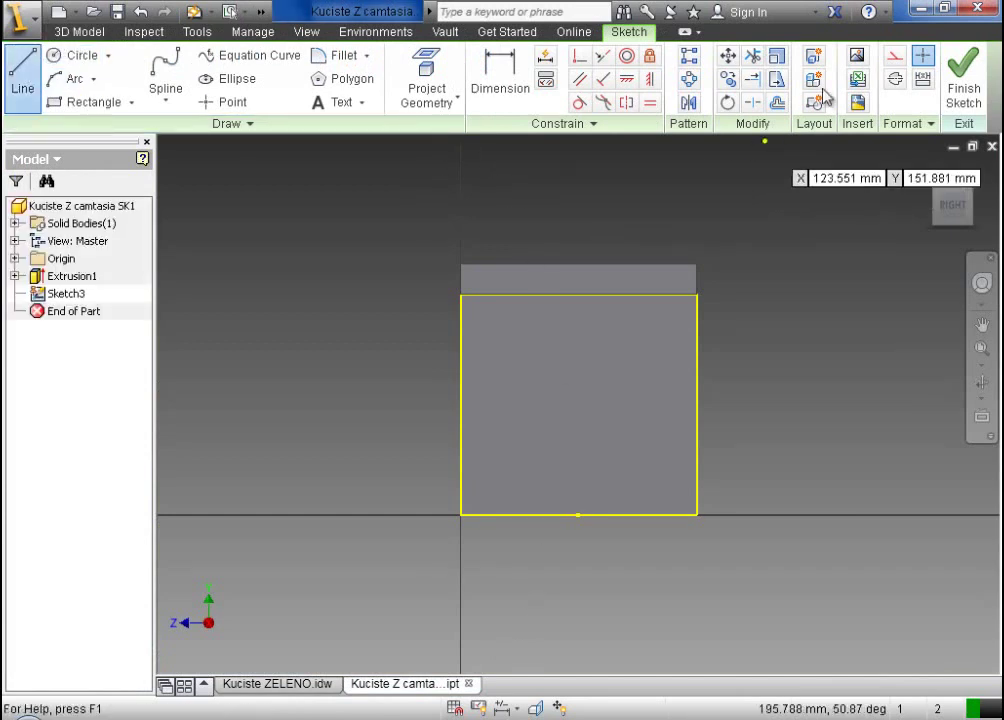
left_click(578, 514)
left_click(579, 180)
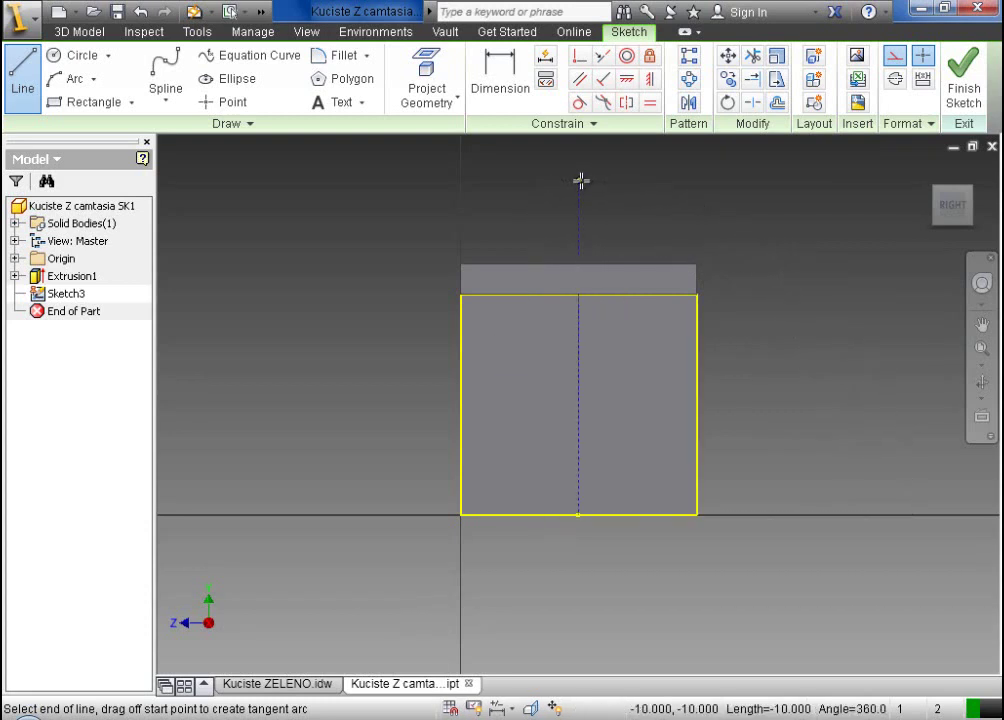
key("Escape")
left_click(895, 57)
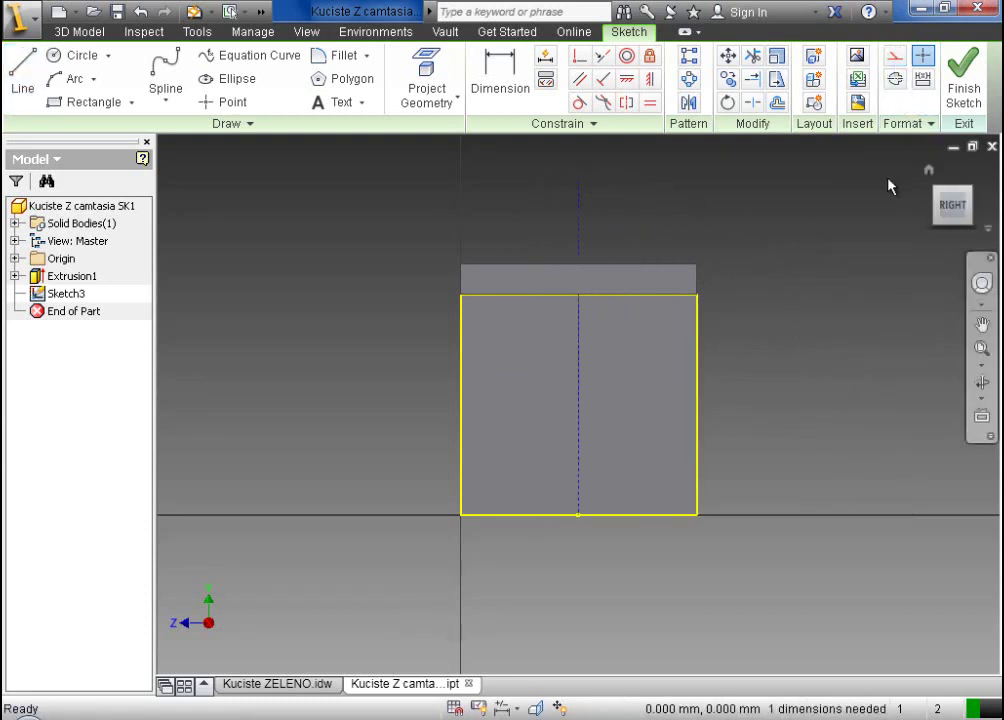
- Draw a two-point rectangle straddling the right vertical edge of the end face, between its upper and lower edges
left_click(131, 103)
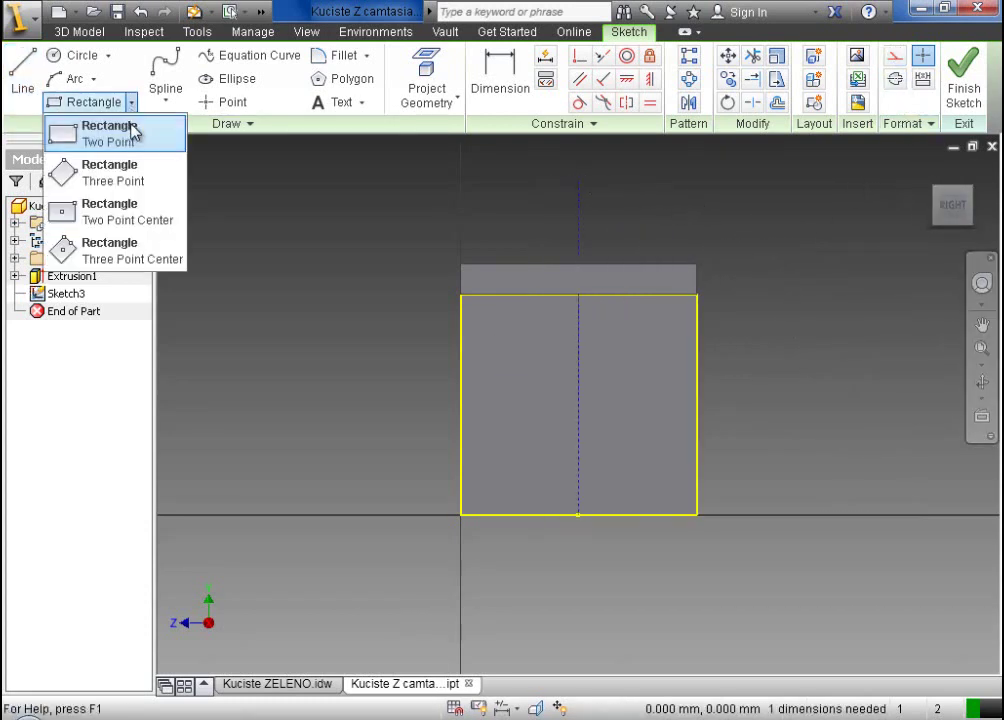
left_click(134, 136)
left_click(672, 326)
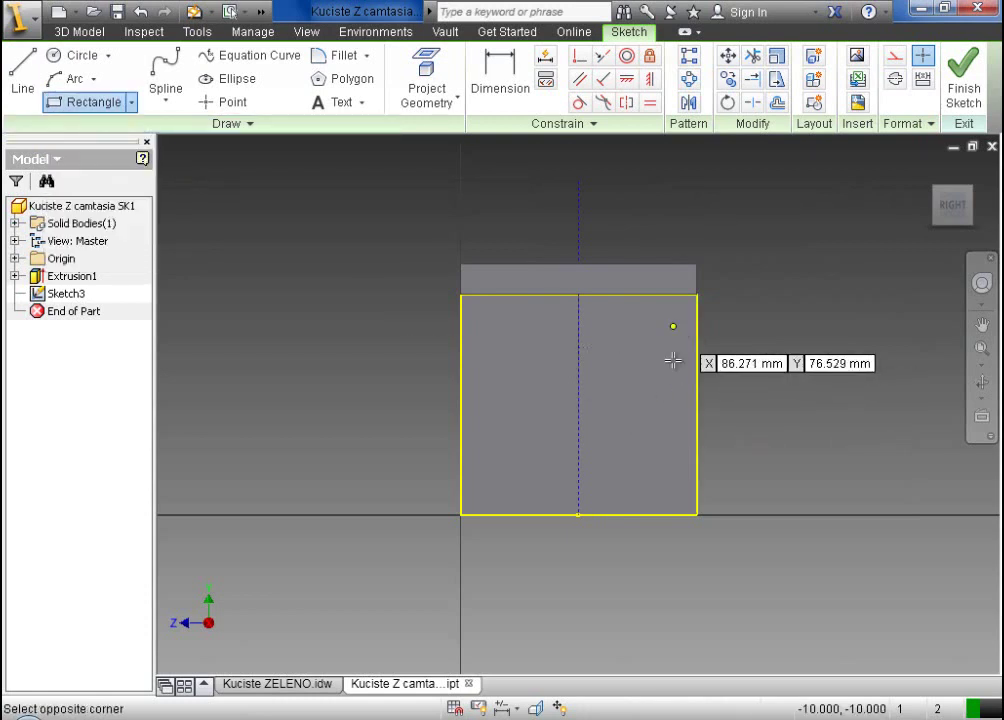
left_click(732, 487)
key("Escape")
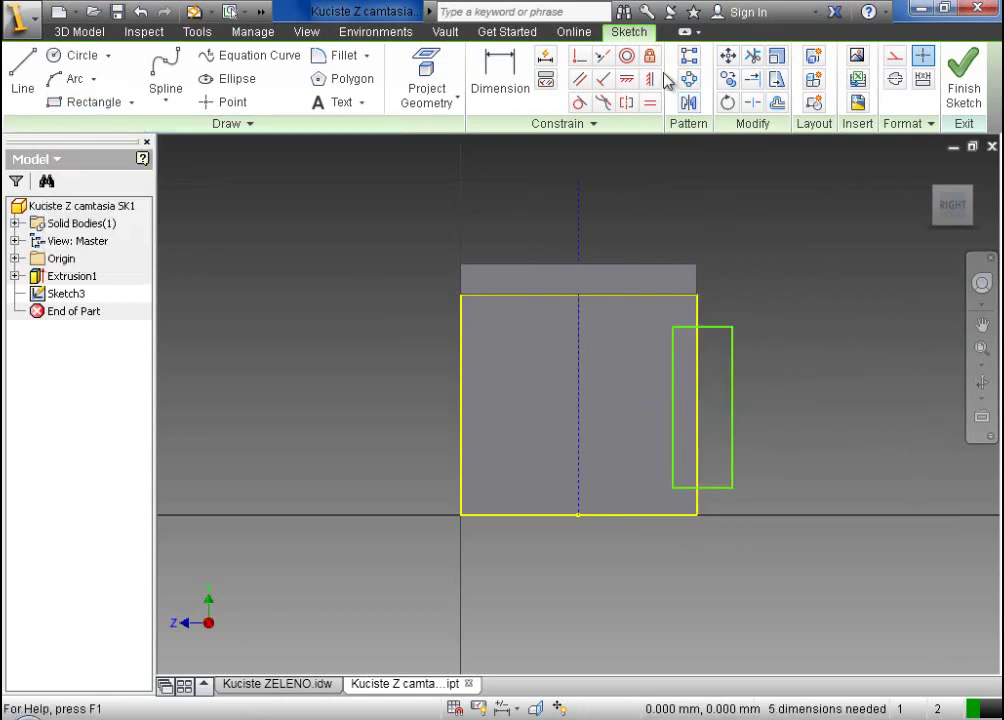
- Make the rectangle's upper and lower sides collinear with the upper and lower edges of the end face
left_click(605, 60)
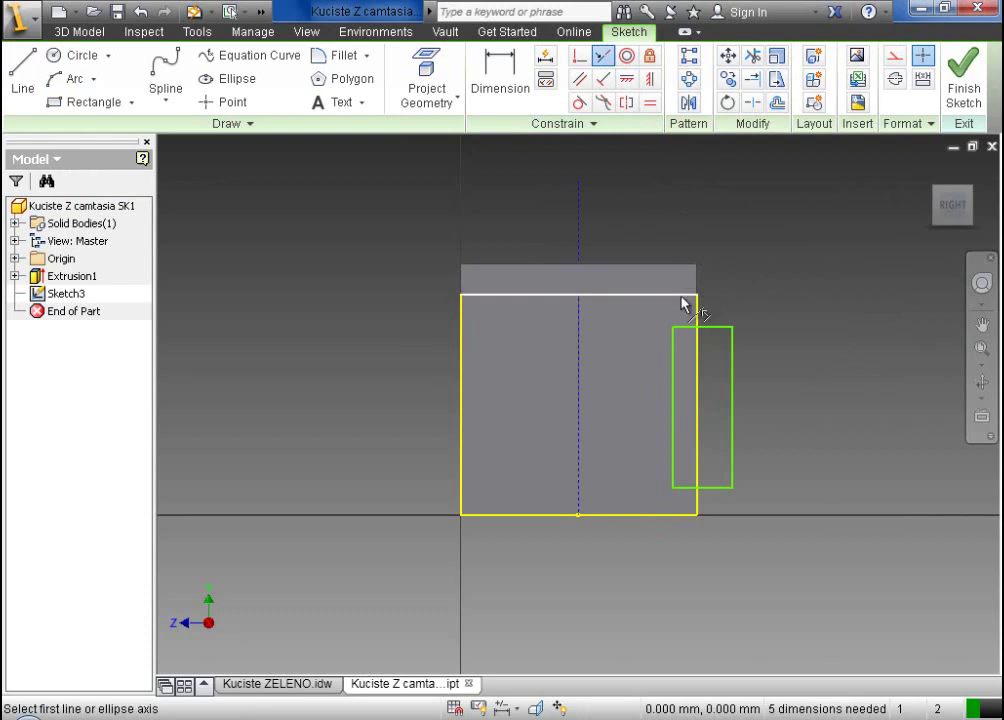
left_click(683, 296)
left_click(694, 328)
left_click(689, 488)
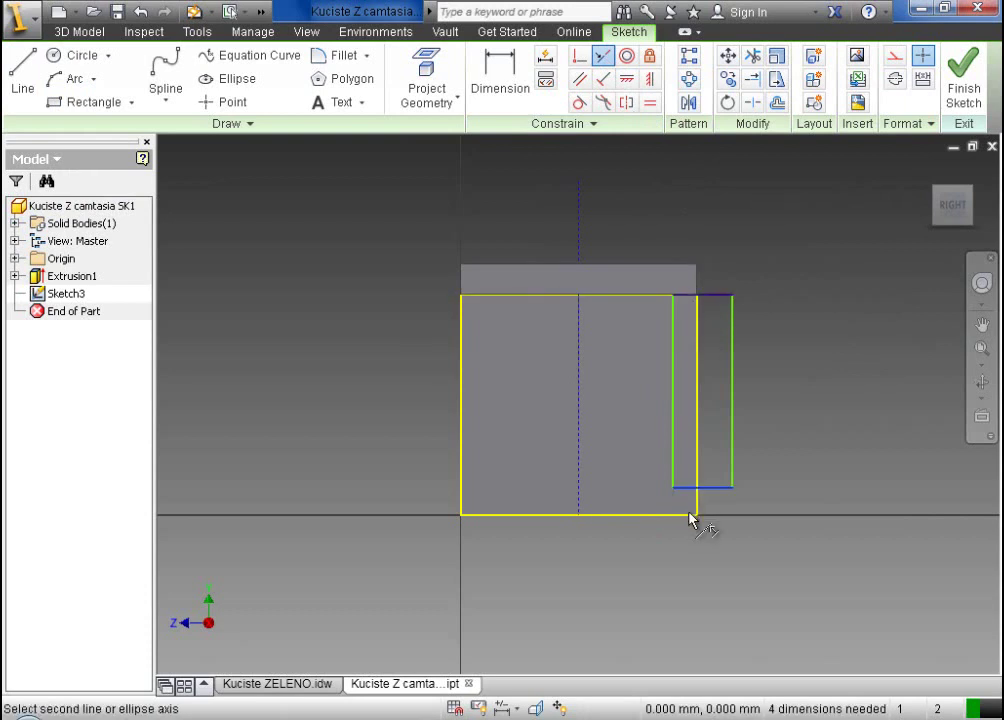
left_click(692, 516)
right_click(765, 372)
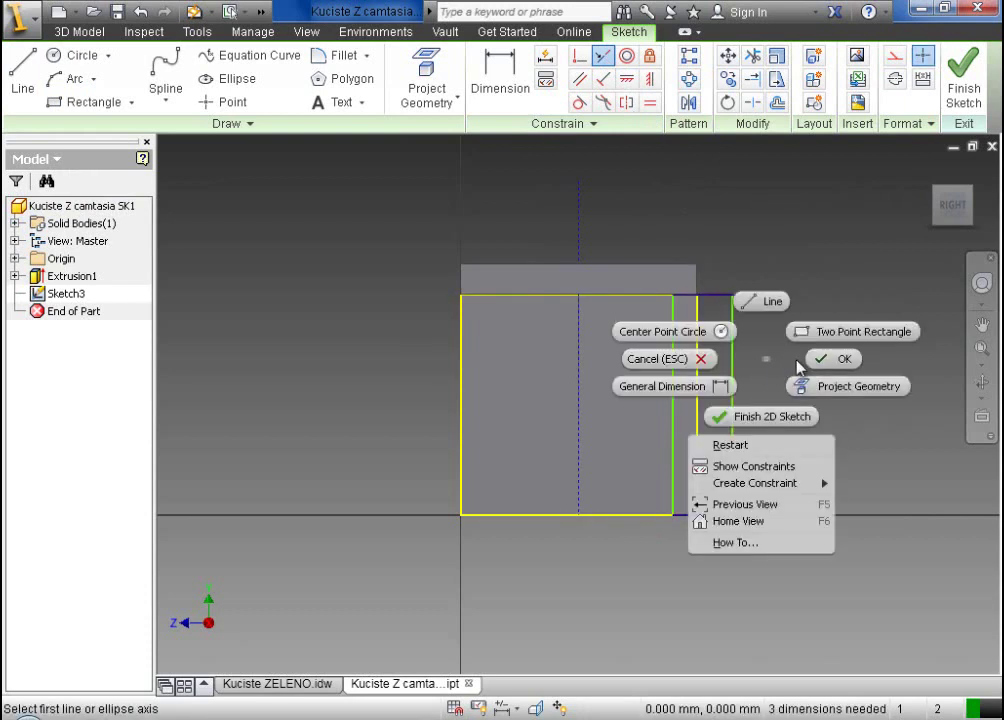
left_click(831, 359)
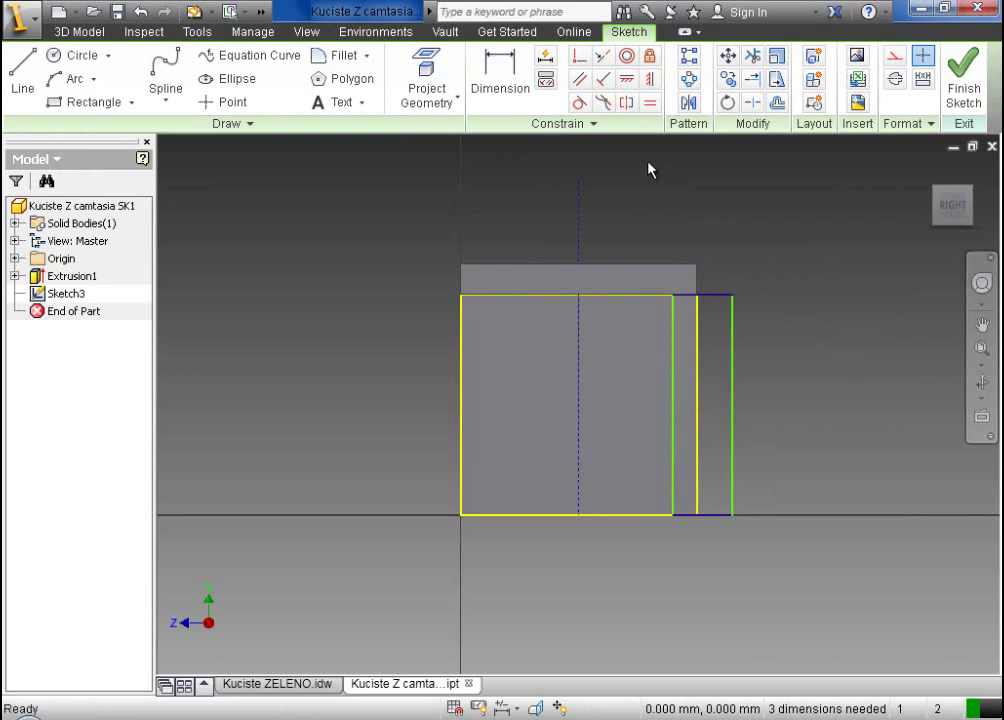
- Mirror the rectangle's four sides about the vertical construction centerline
left_click(689, 103)
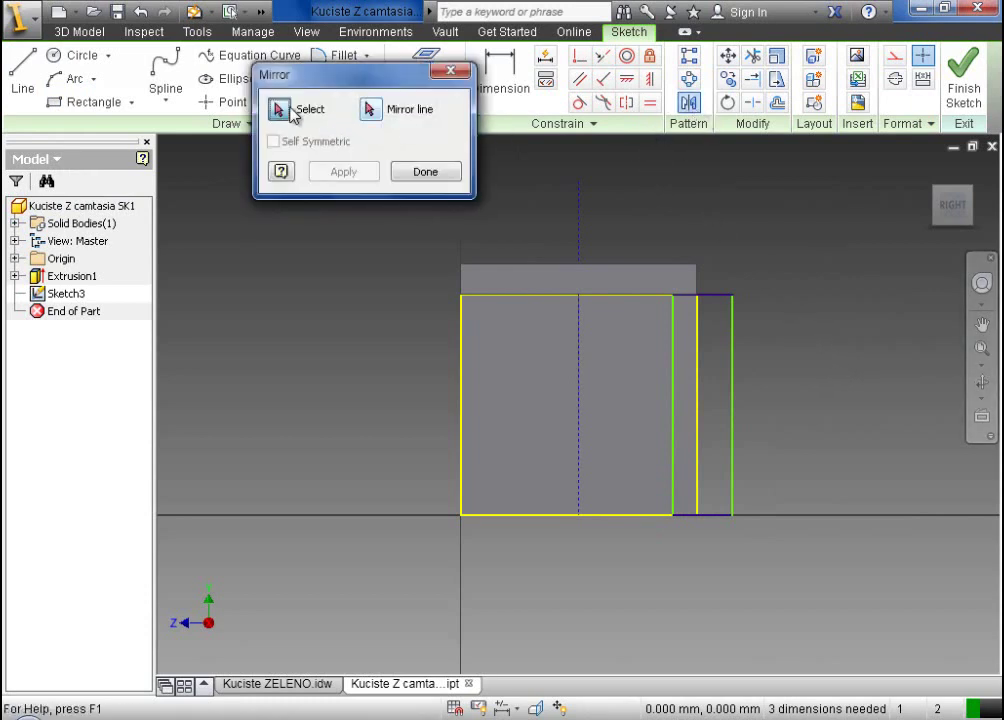
left_click(722, 296)
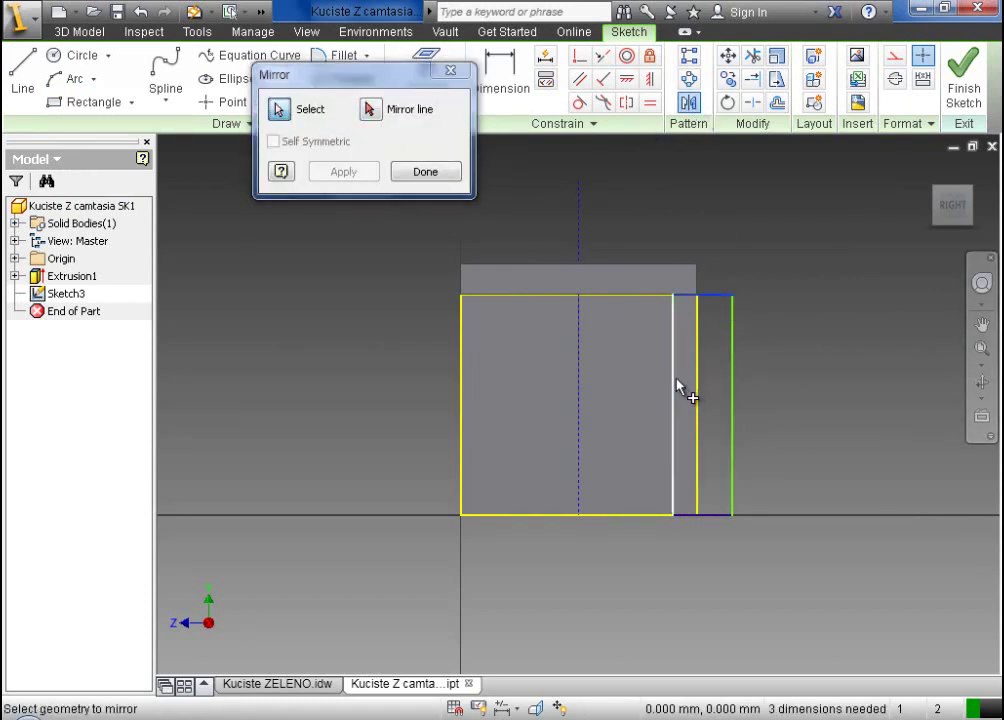
left_click(673, 390)
left_click(732, 412)
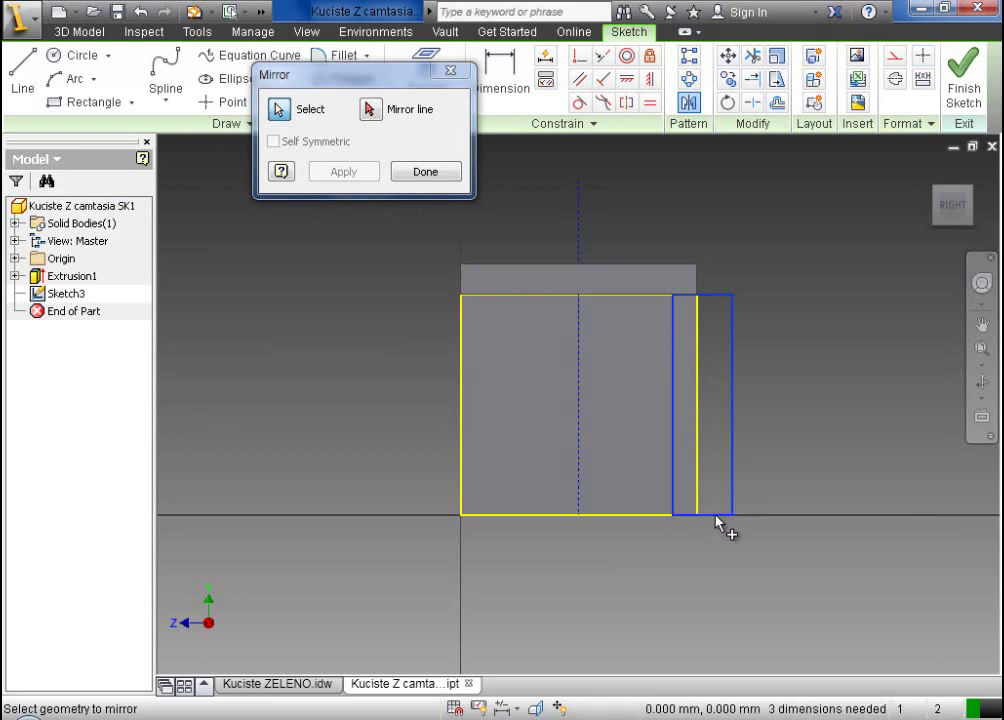
left_click(369, 112)
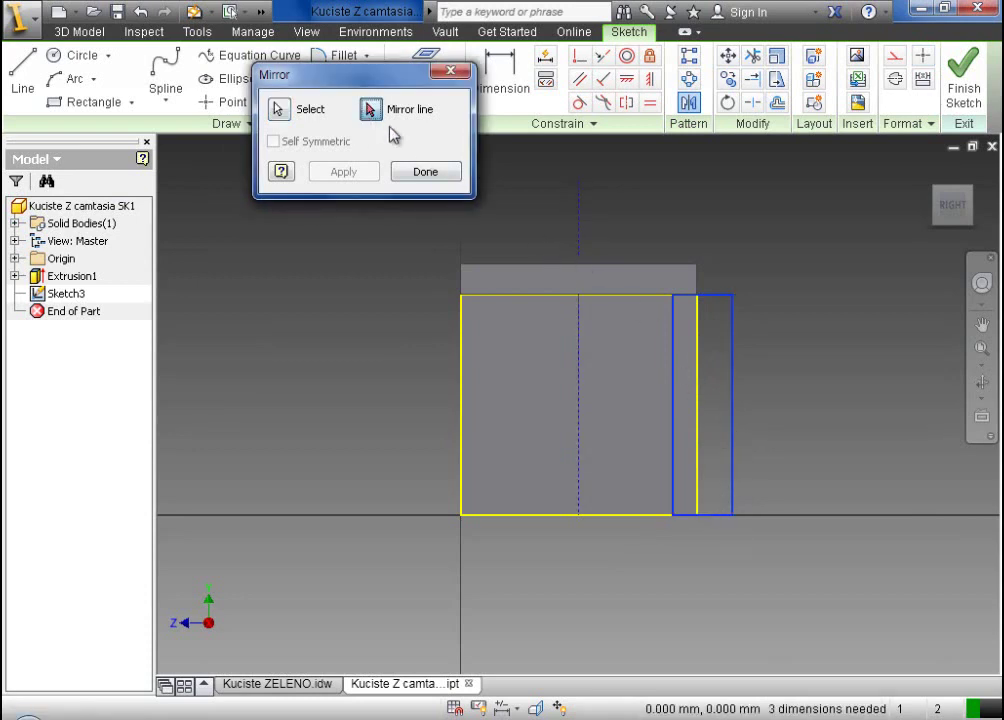
left_click(579, 233)
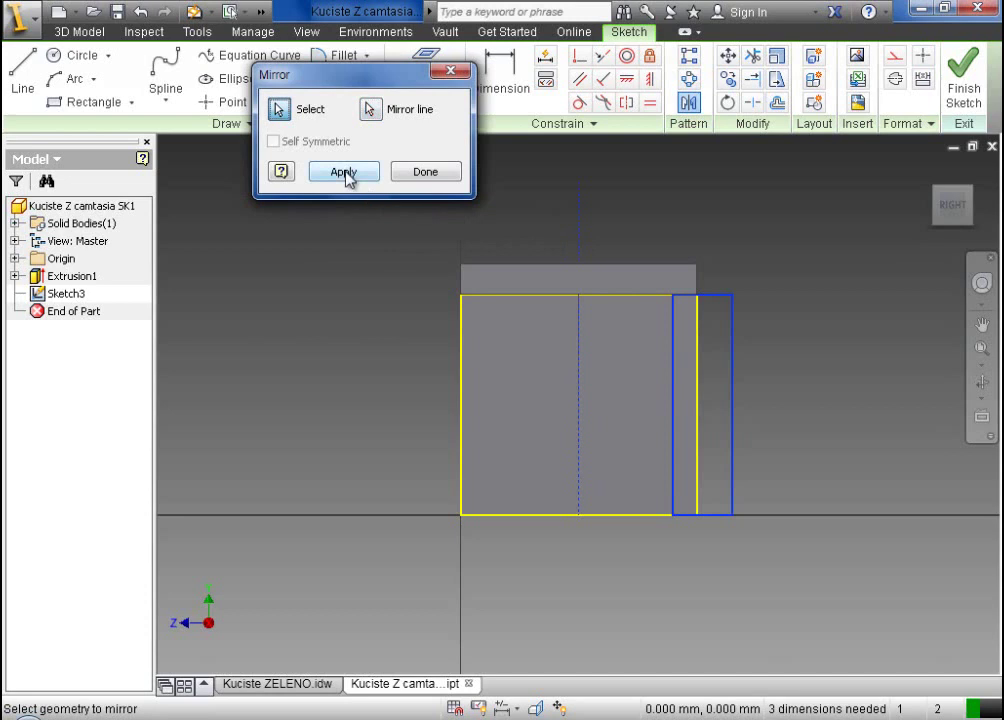
left_click(345, 173)
left_click(425, 175)
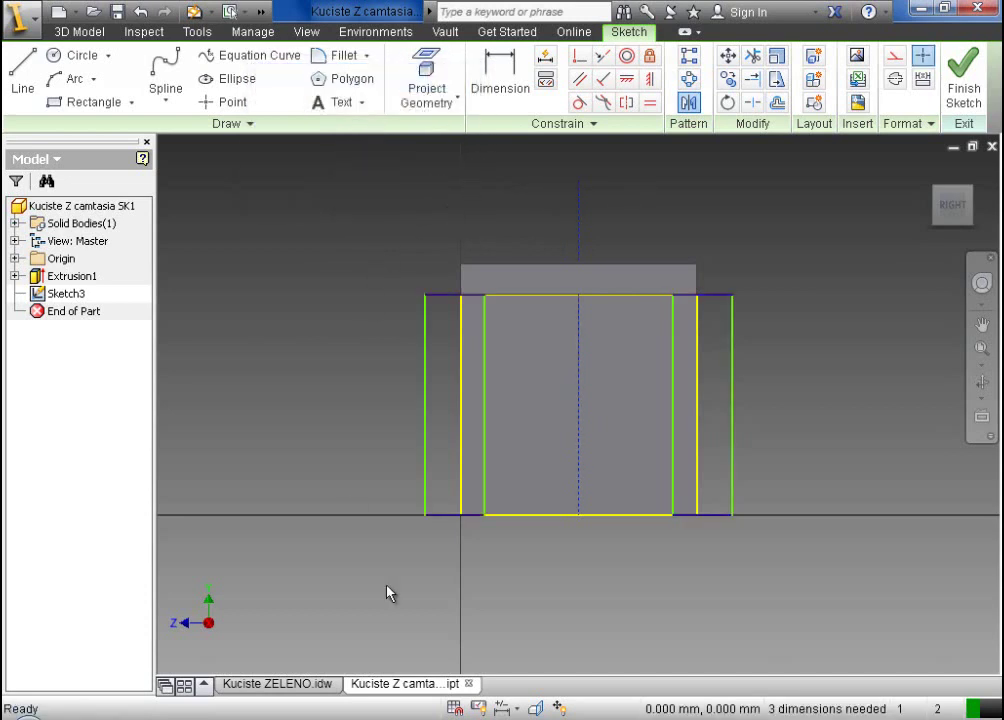
- Dimension the distance between the inner vertical sides of the two rectangles, setting it to the drawing's 86 mm body width
left_click(498, 82)
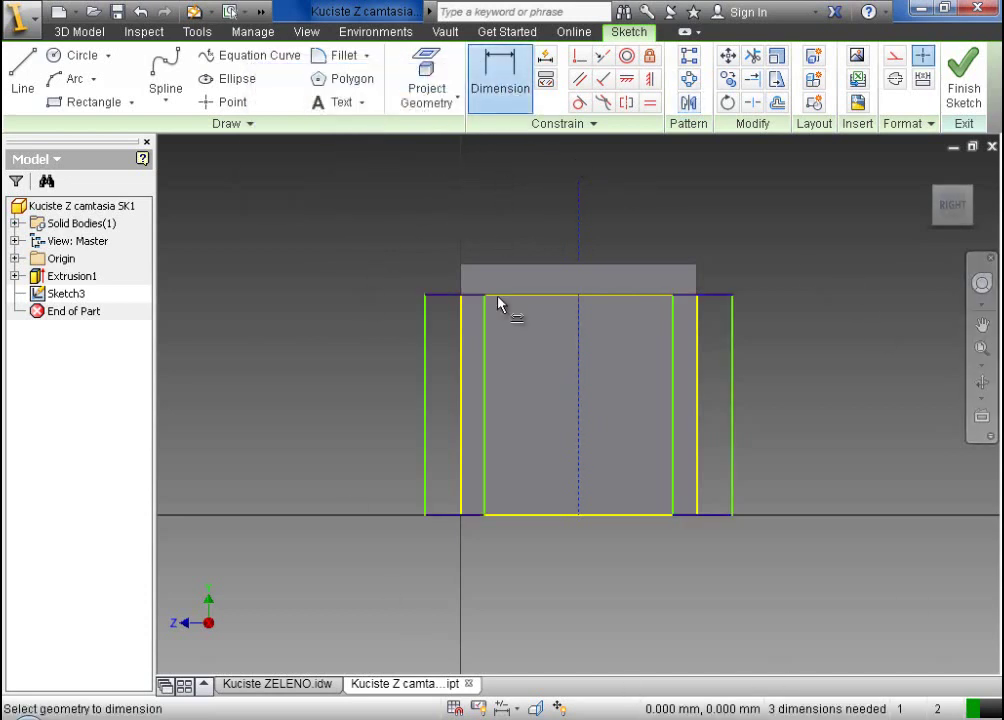
left_click(486, 398)
left_click(675, 408)
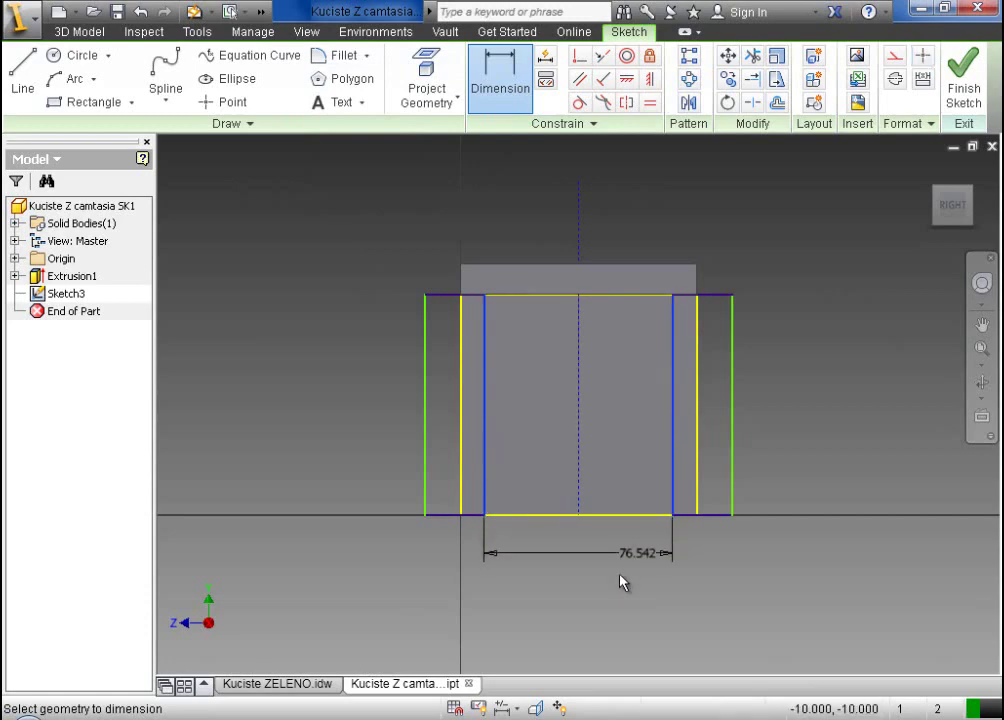
left_click(605, 567)
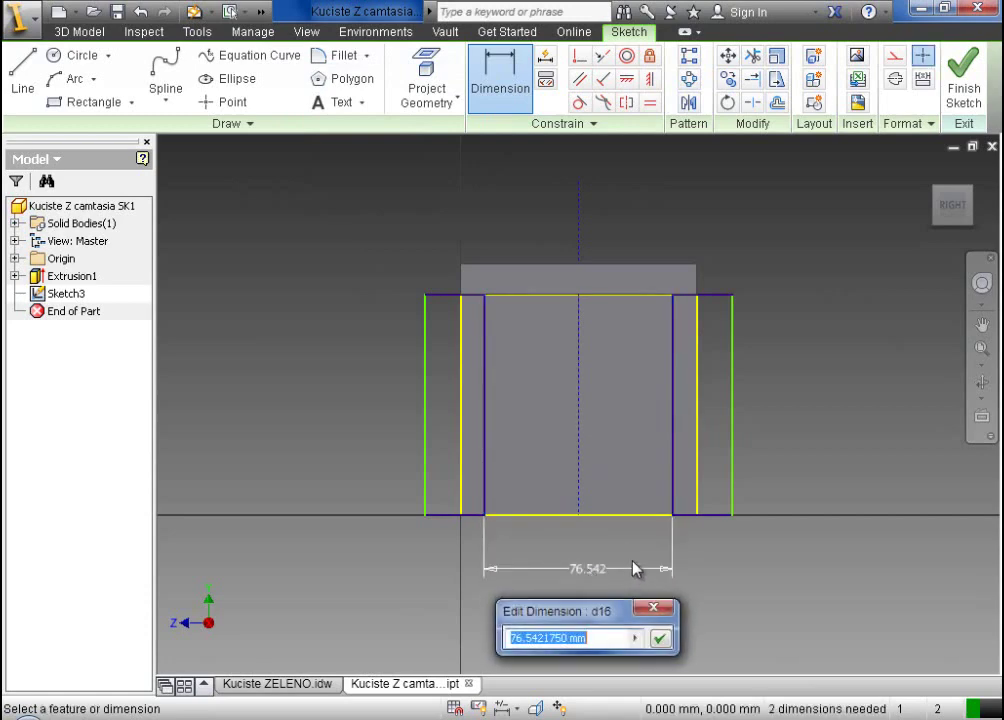
left_click(300, 684)
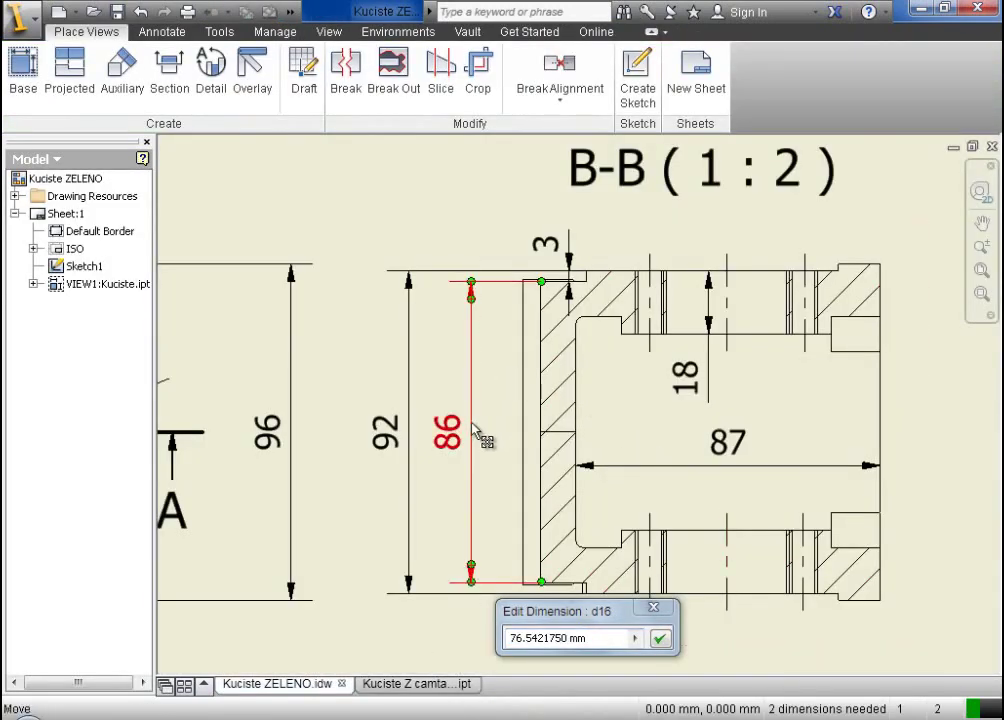
scroll(537, 288, "up", 5)
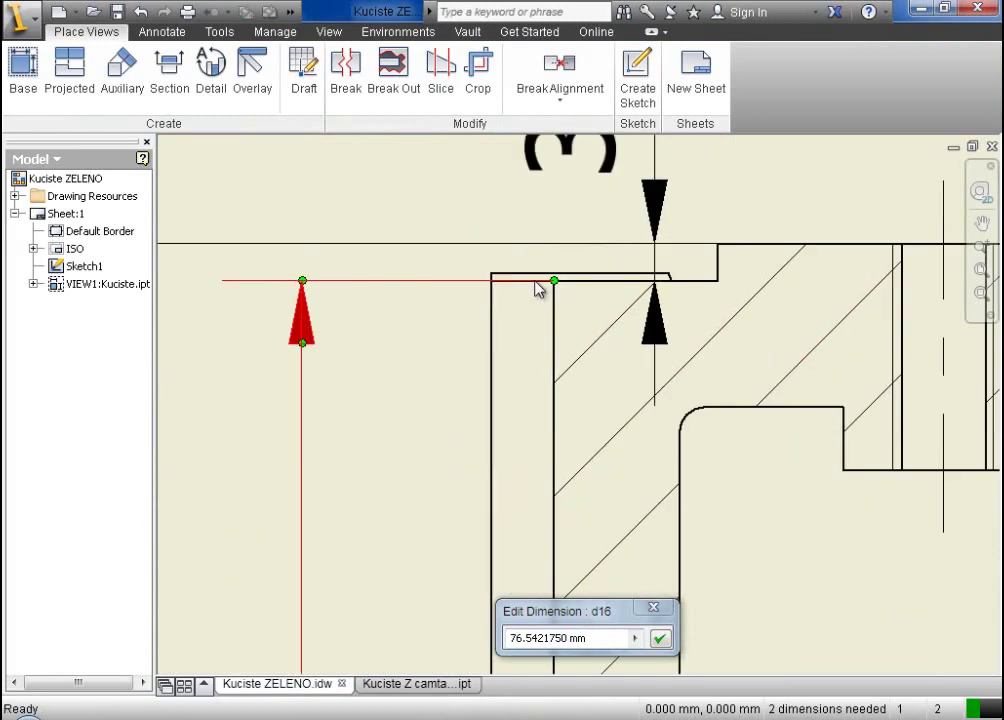
scroll(537, 288, "down", 2)
scroll(537, 288, "down", 3)
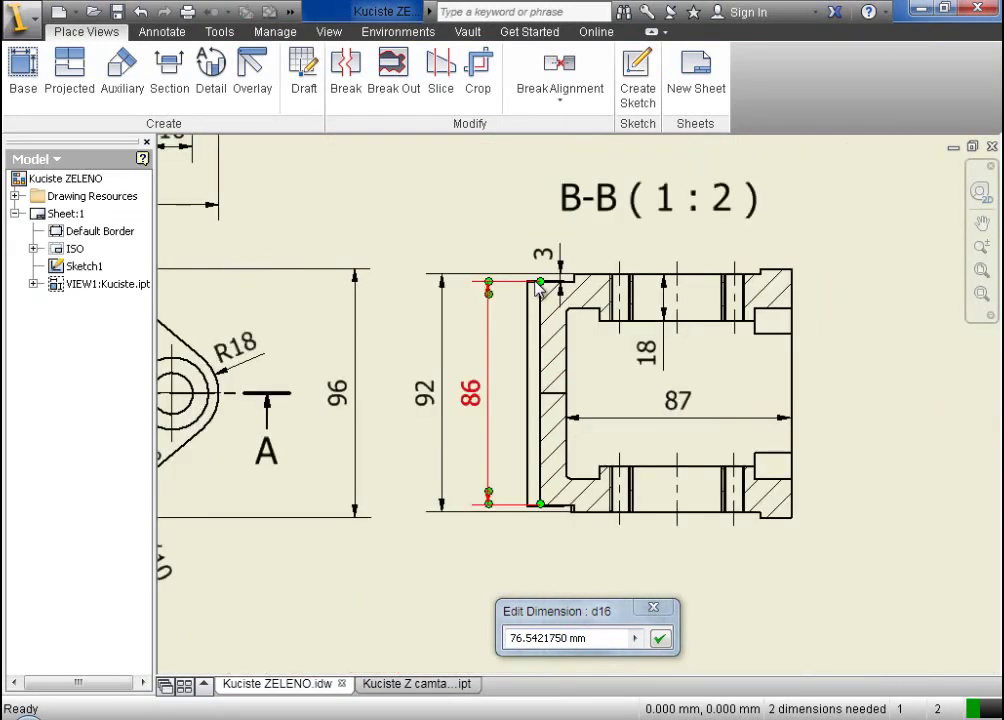
left_click(444, 686)
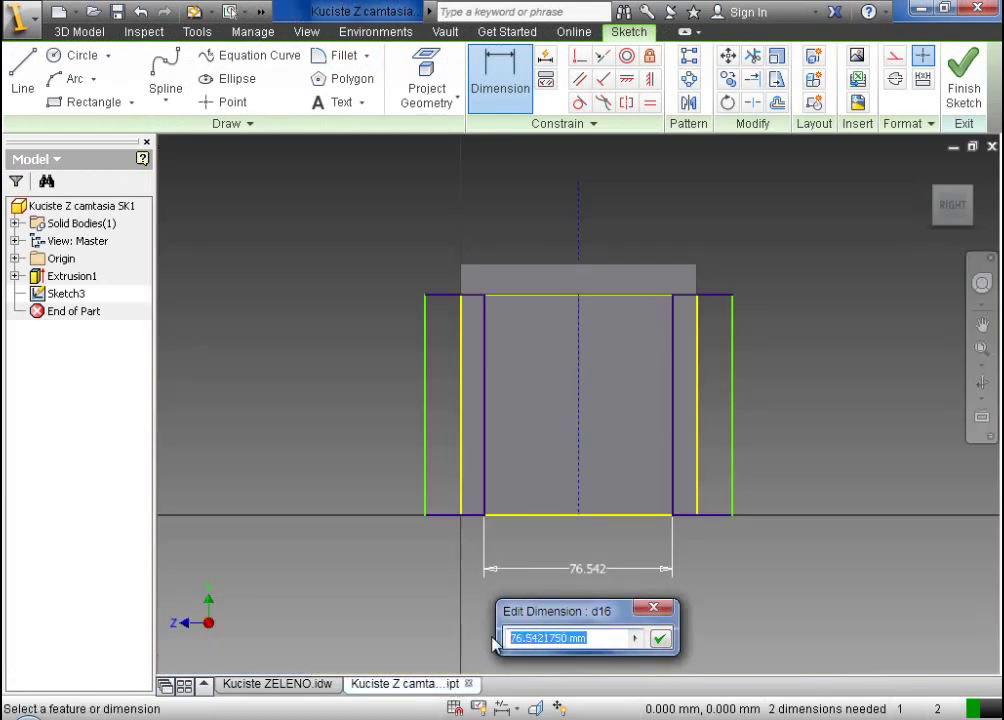
type("86")
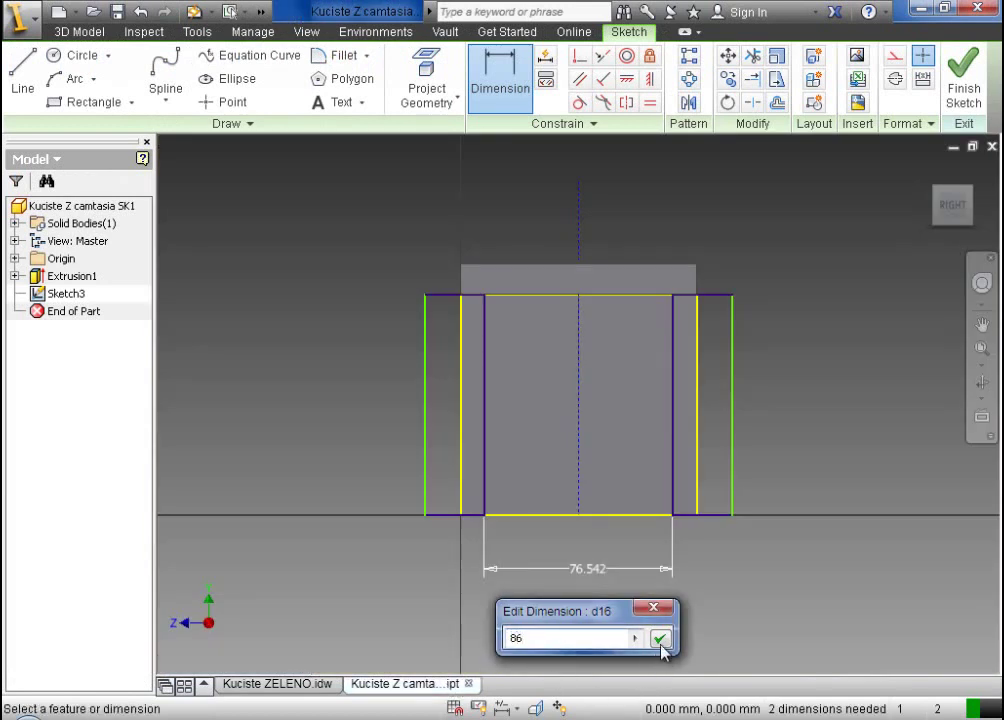
left_click(660, 638)
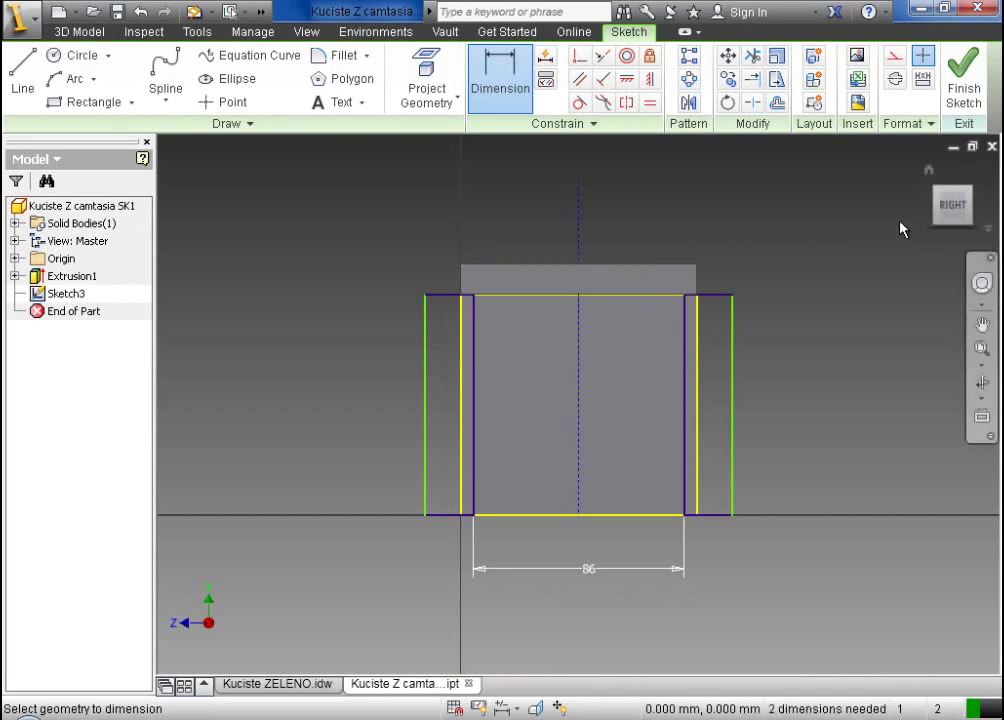
- Extrude both side rectangles as a cut with To Next extents along the body beneath the flange, and check the result from the end
left_click(928, 172)
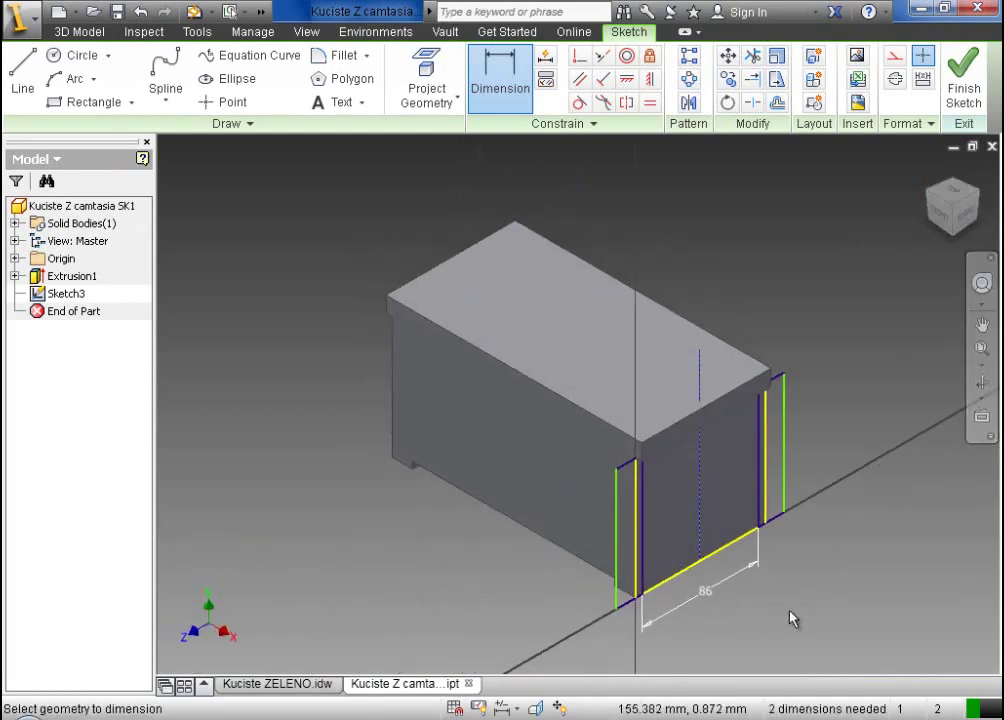
left_click(983, 324)
left_click_drag(833, 340, 878, 297)
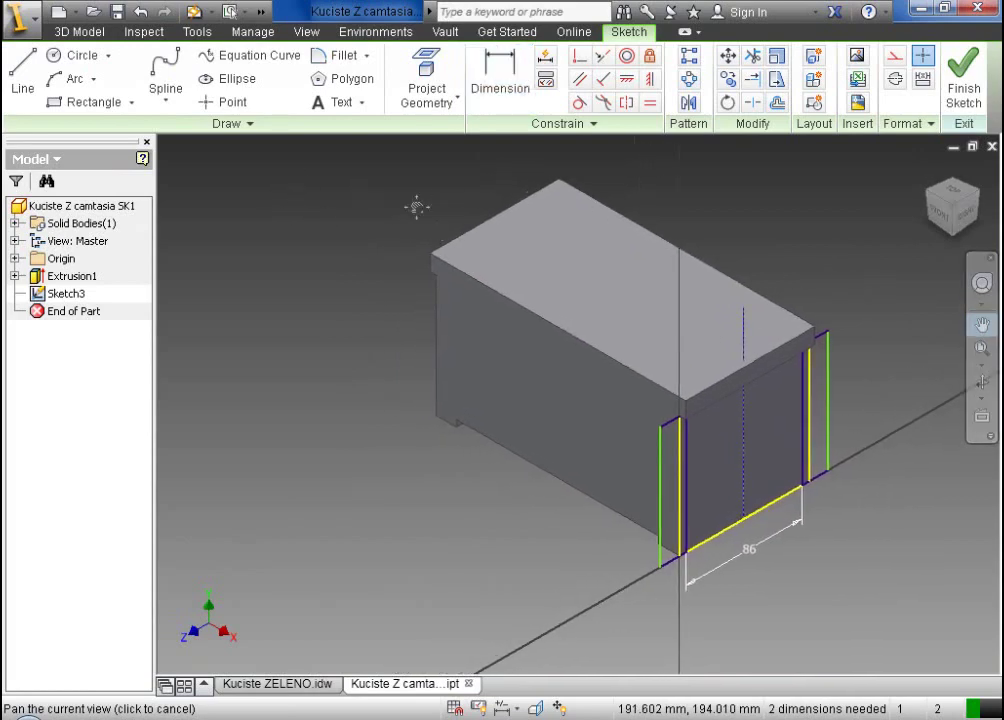
left_click(88, 32)
left_click(171, 72)
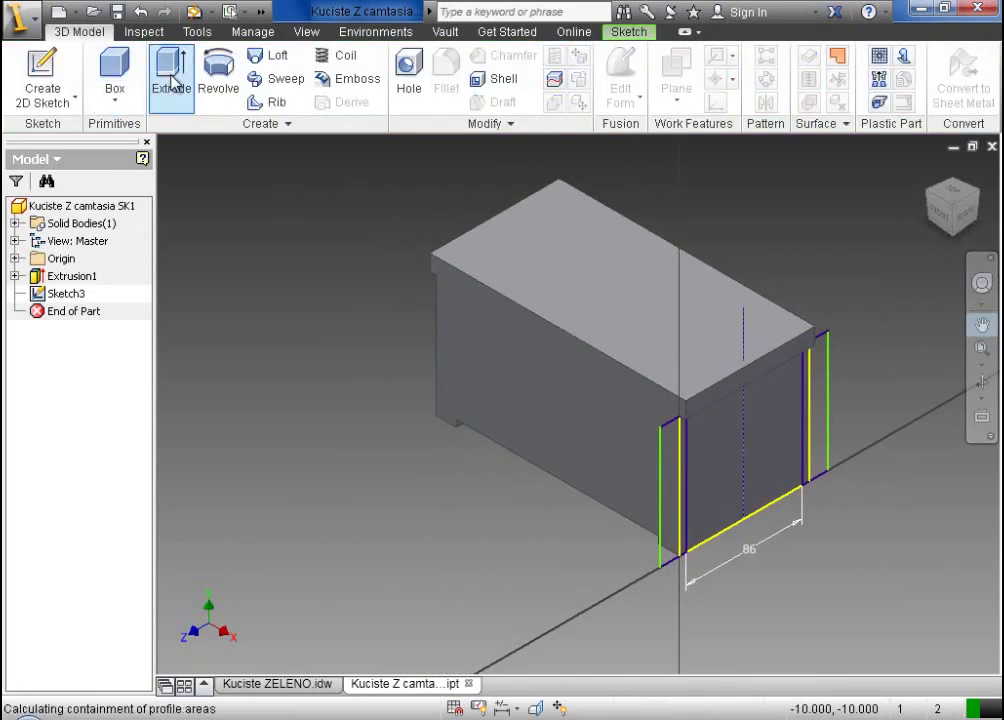
left_click(229, 315)
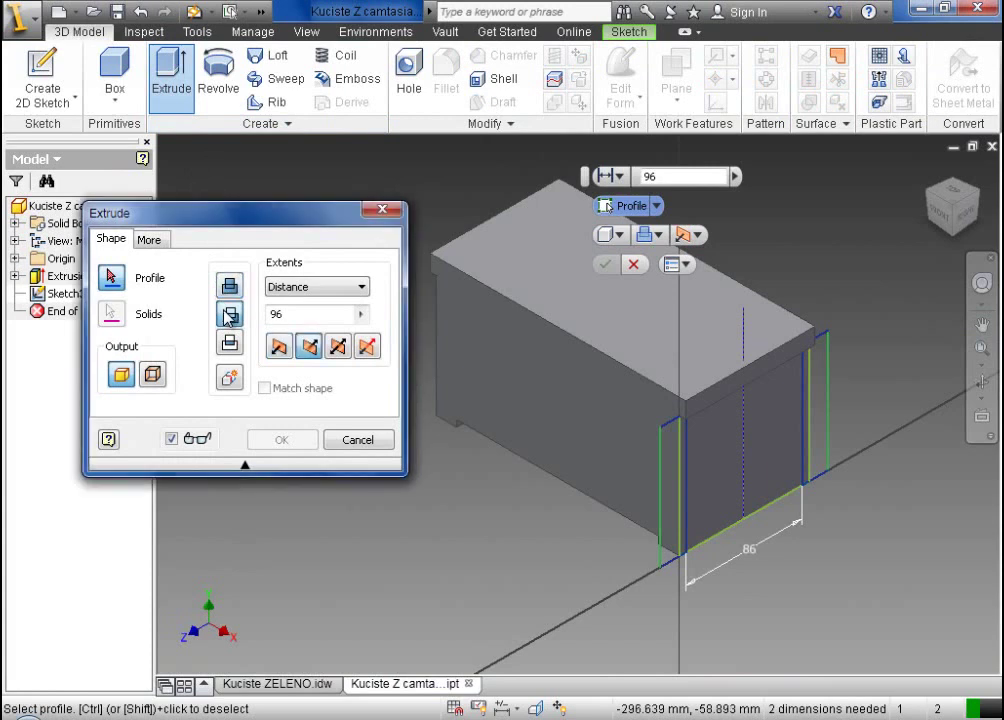
left_click(684, 522)
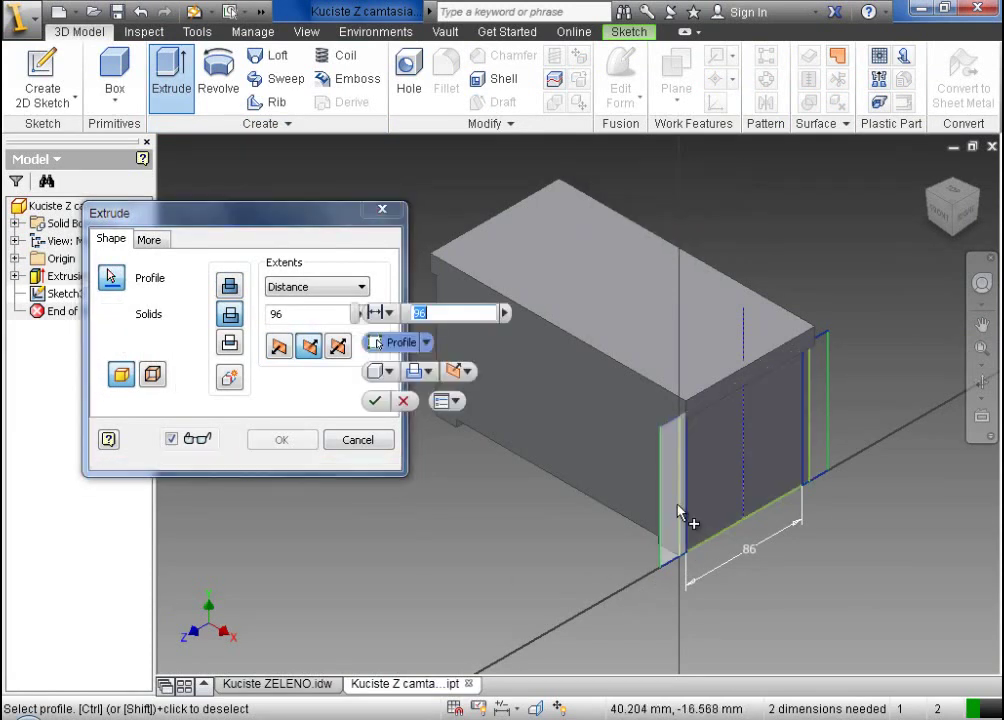
left_click(826, 430)
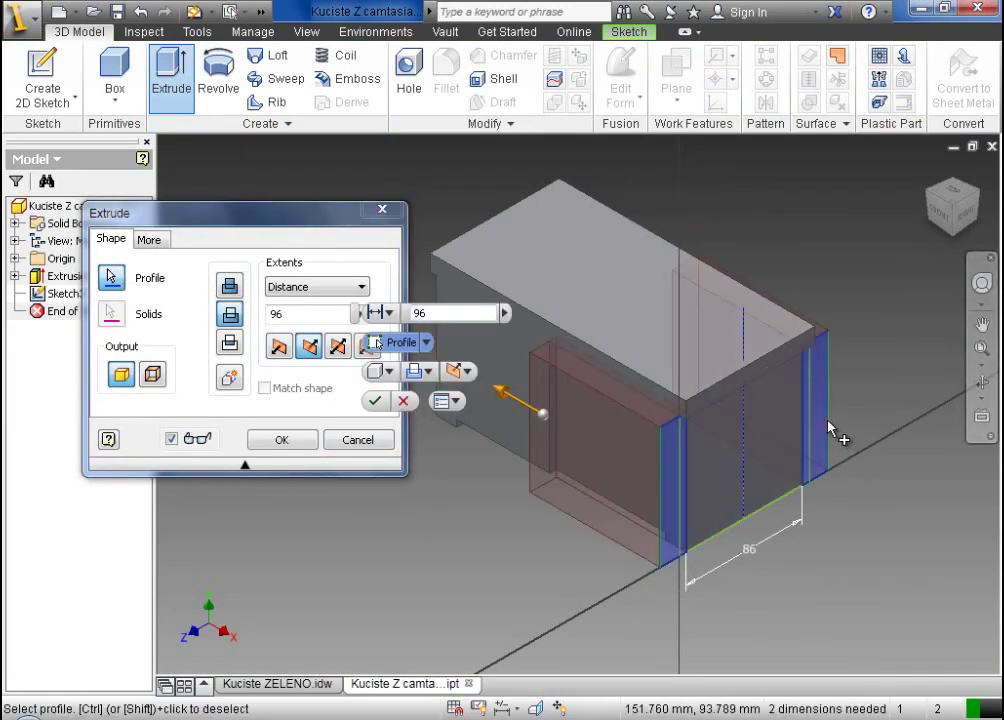
left_click(325, 290)
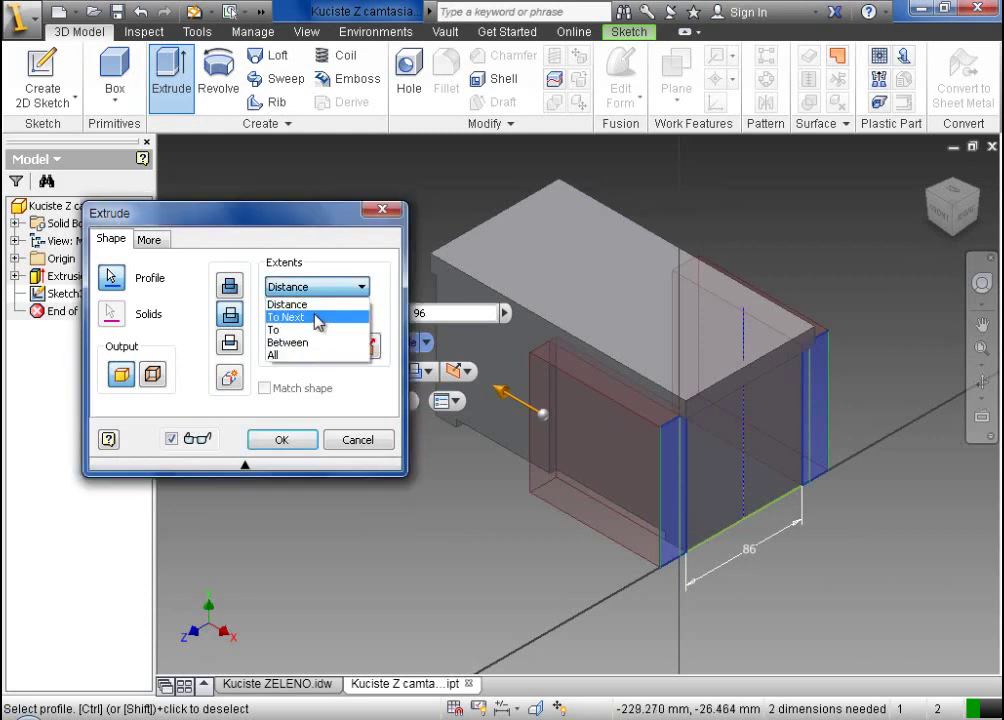
left_click(322, 317)
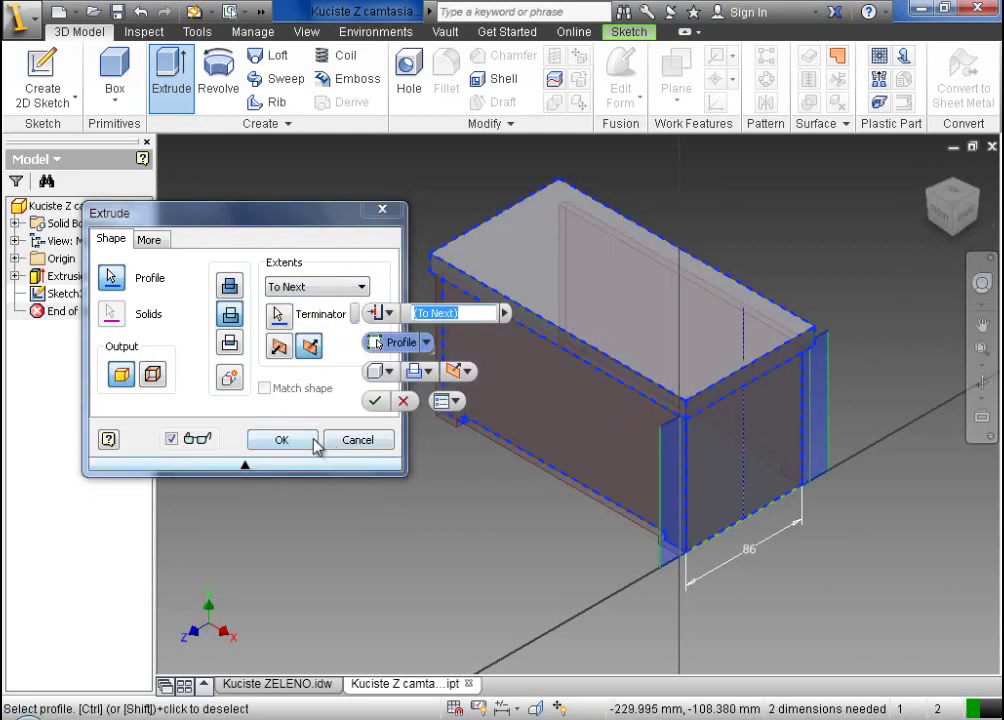
left_click(372, 402)
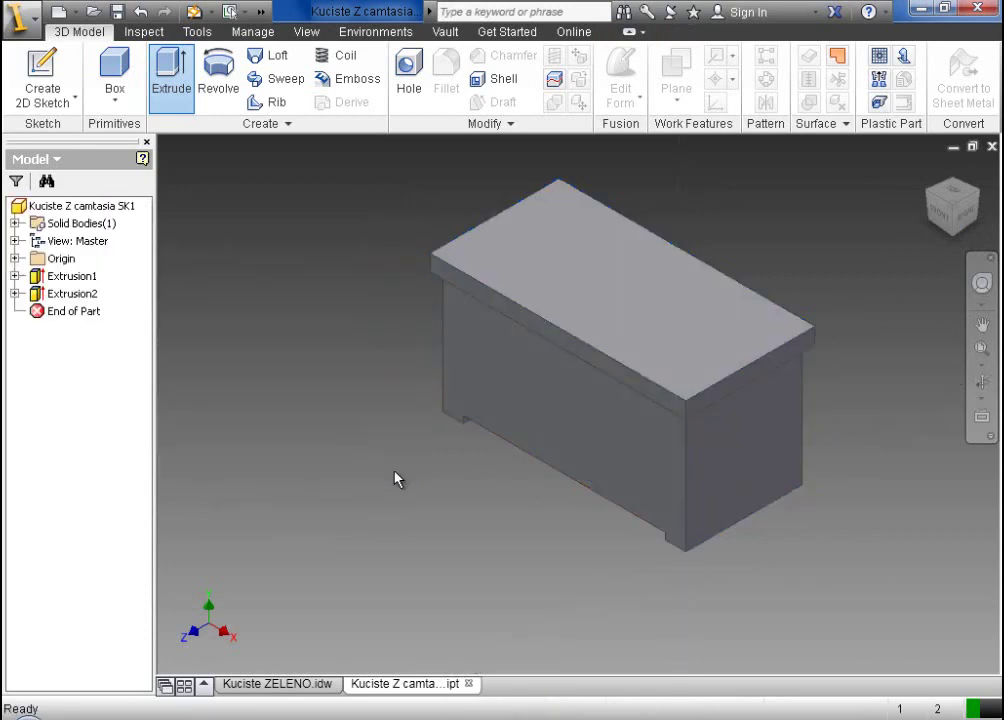
left_click(966, 226)
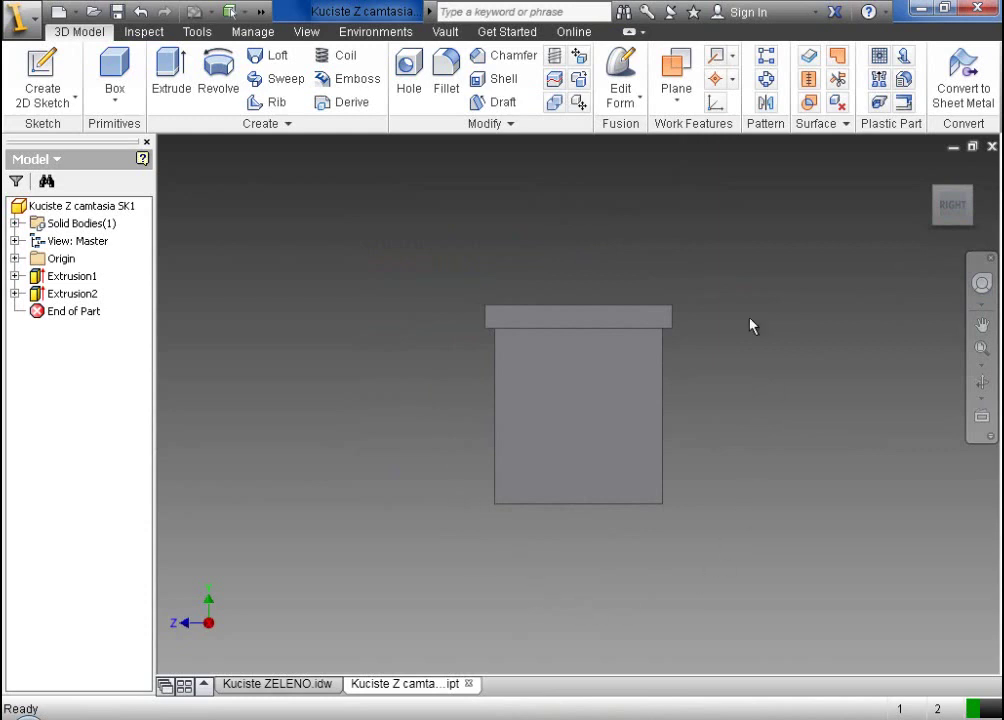
left_click(929, 173)
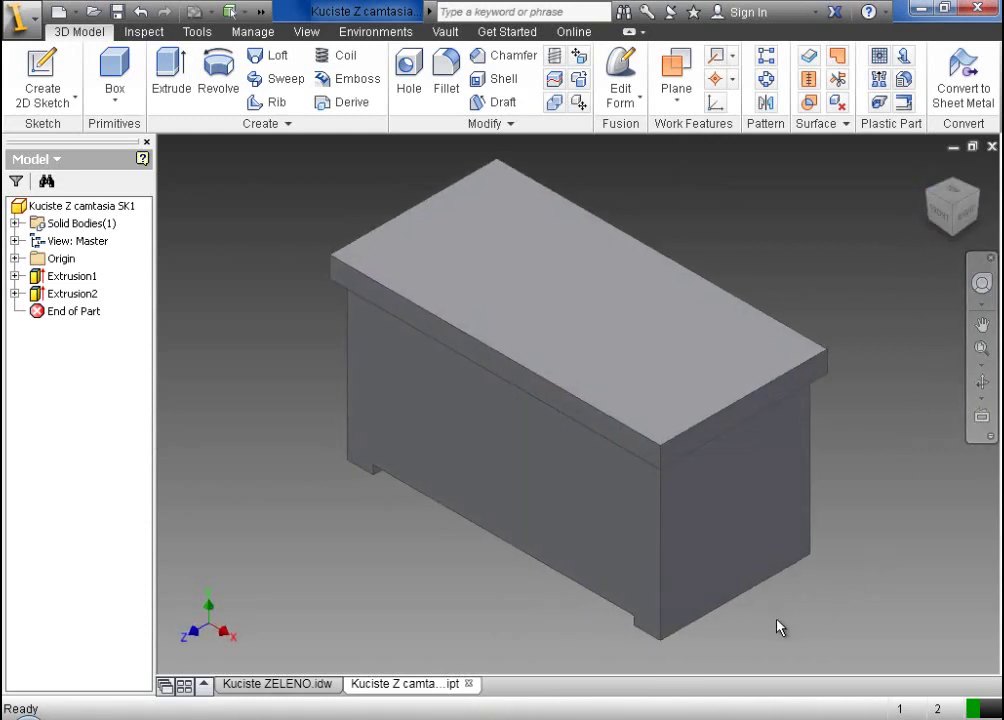
- Examine section A-A and the top view in the Kuciste ZELENO drawing for the floor thickness and the inner cavity's dimensions
left_click(314, 684)
key("F2")
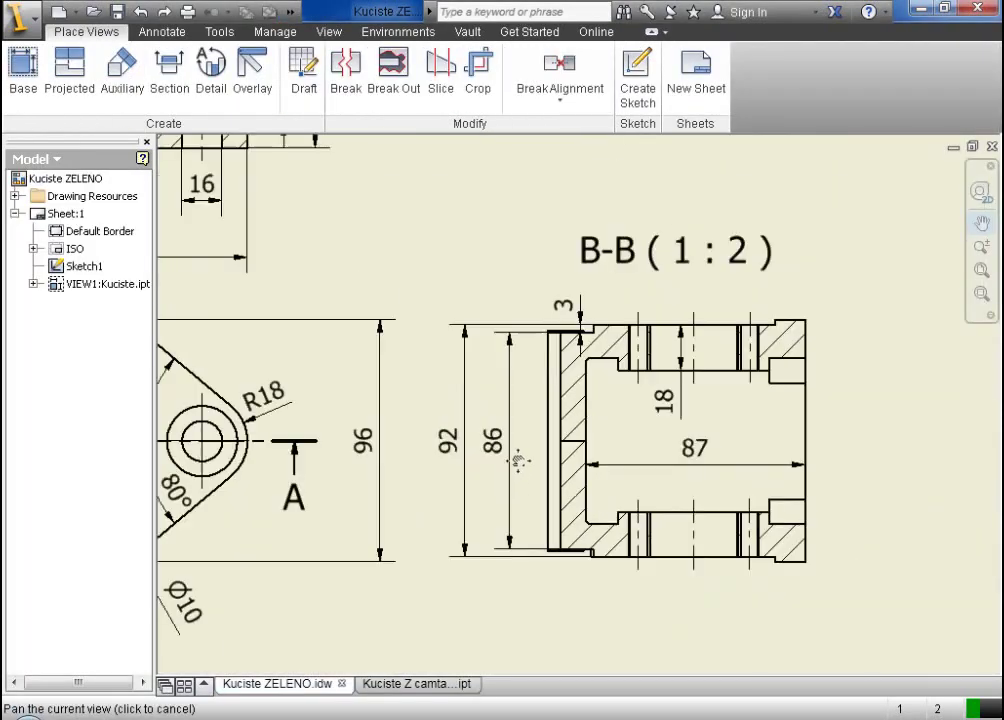
scroll(519, 460, "down", 5)
scroll(645, 400, "up", 8)
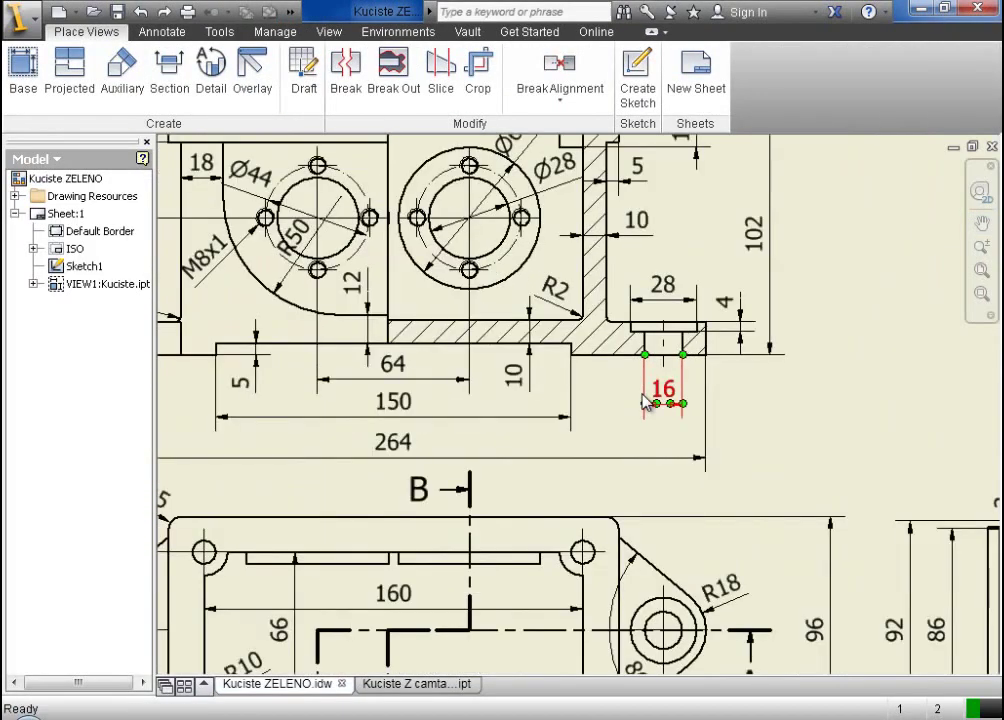
left_click(984, 226)
mouse_move(565, 430)
left_mouse_down()
mouse_move(643, 489)
mouse_move(634, 511)
left_mouse_up()
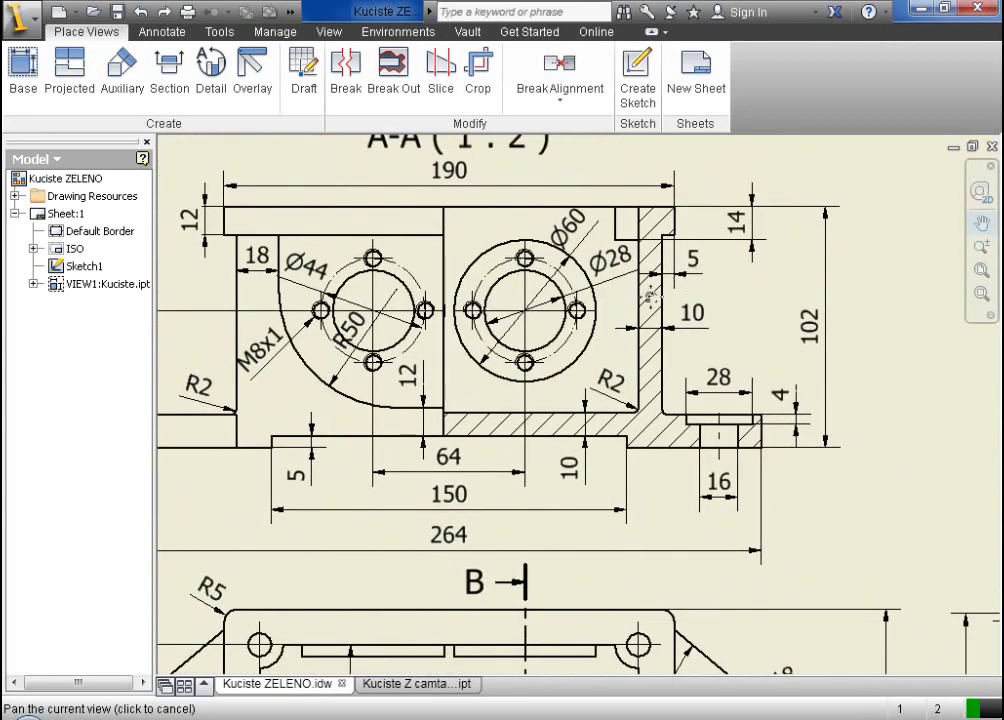
key("Escape")
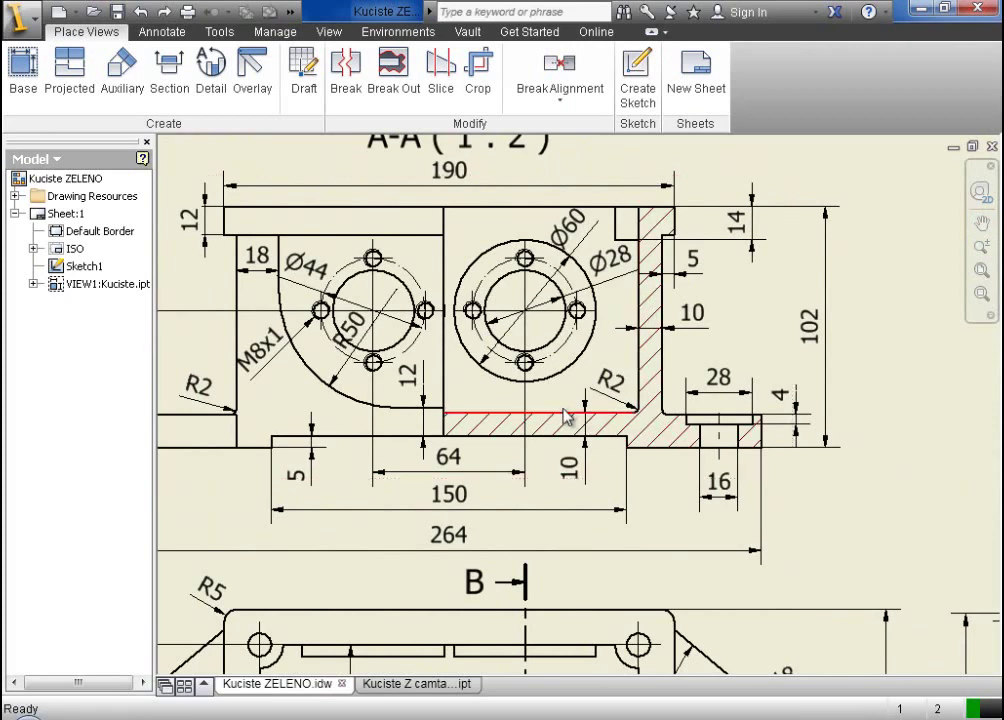
left_click(984, 226)
mouse_move(834, 522)
left_mouse_down()
mouse_move(840, 268)
mouse_move(852, 246)
left_mouse_up()
left_click_drag(477, 398, 541, 395)
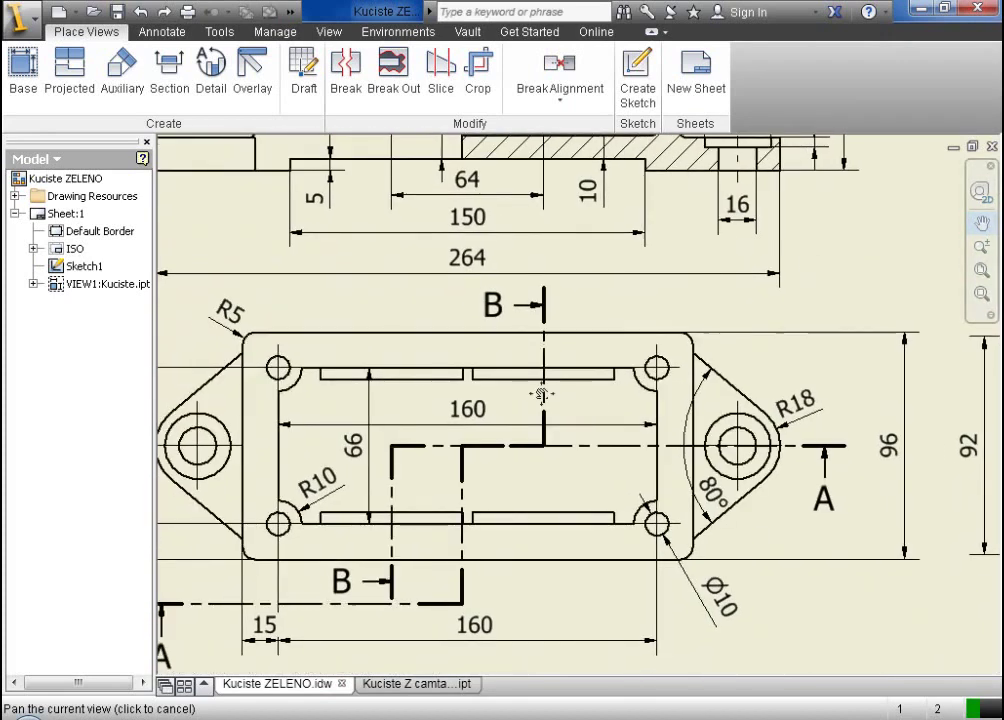
key("Escape")
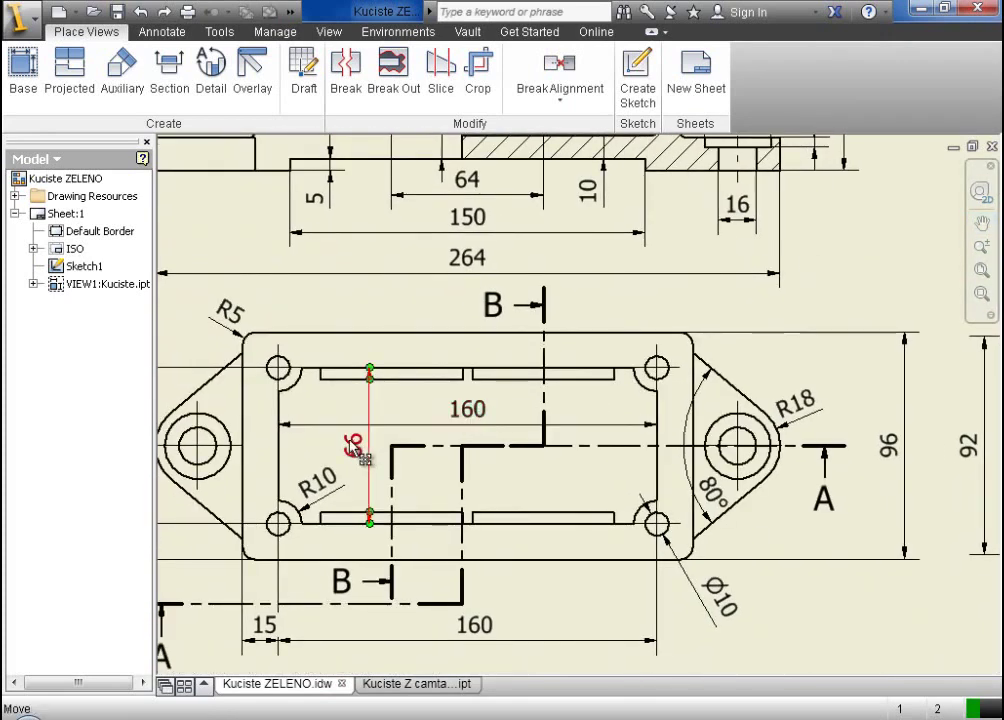
scroll(843, 295, "down", 4)
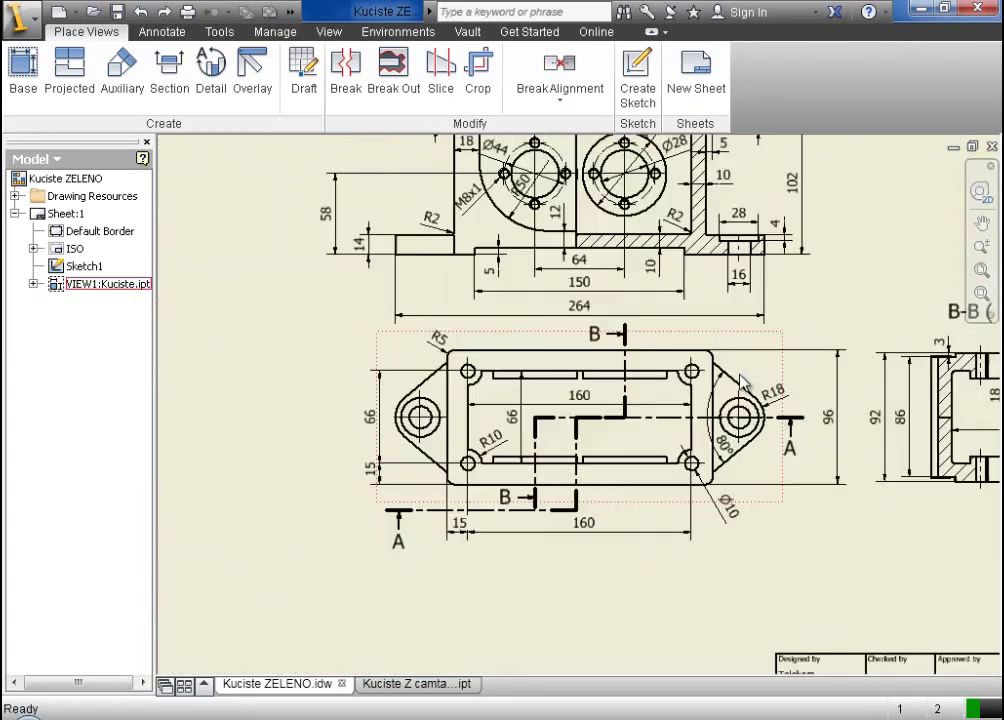
scroll(843, 285, "up", 3)
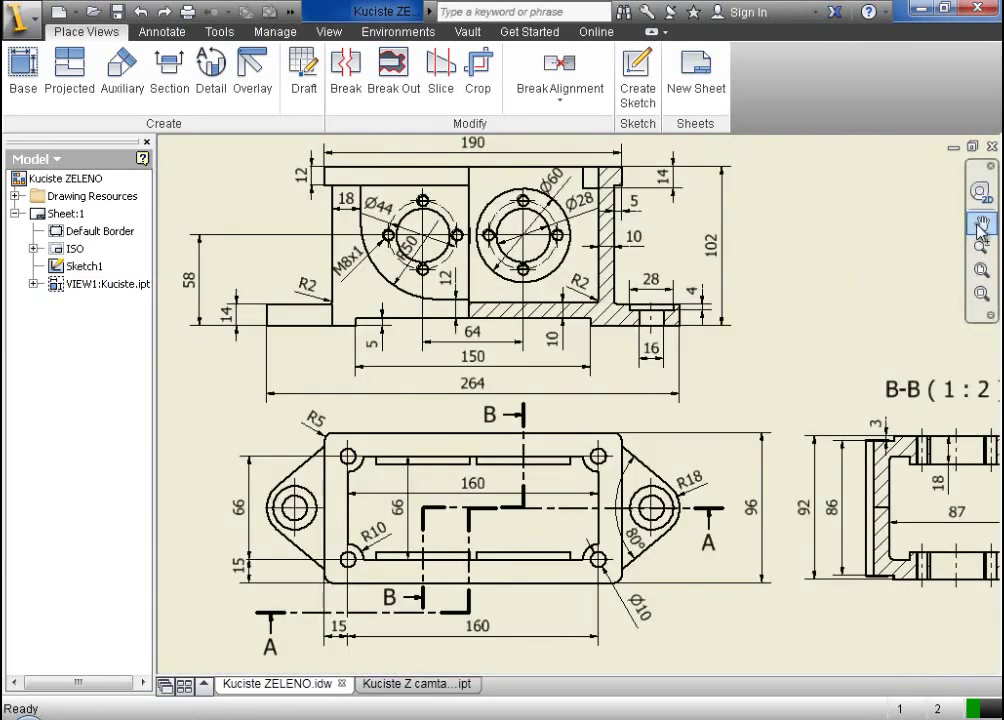
left_click(980, 226)
left_click_drag(804, 310, 818, 336)
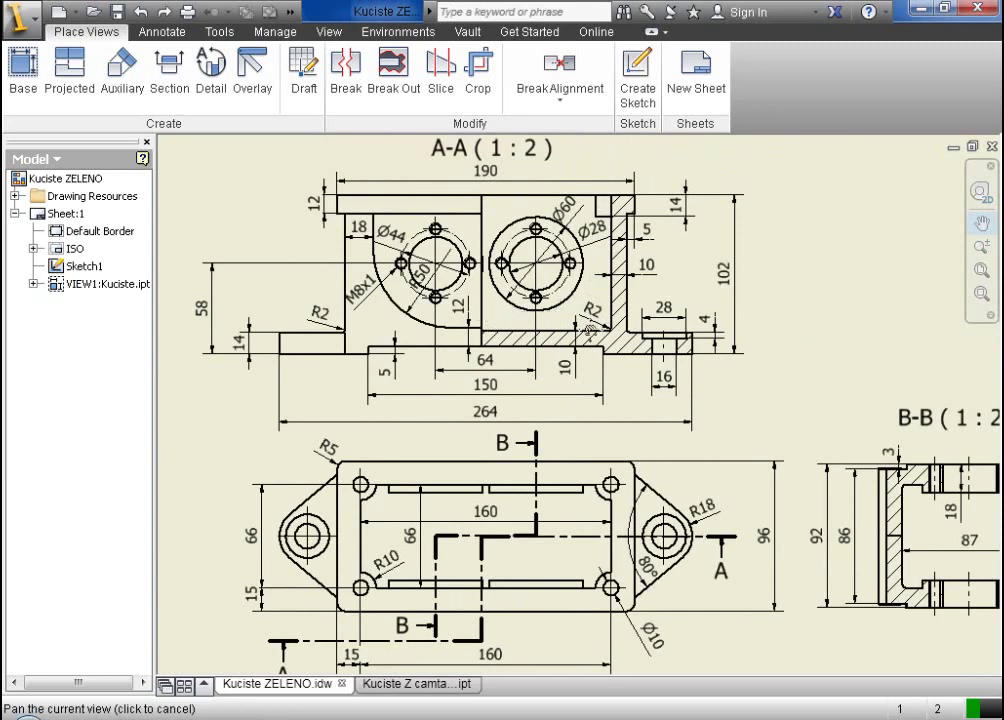
- Return to the part model and create a work plane offset -10 mm, into the body, from the recessed underside face
left_click(466, 688)
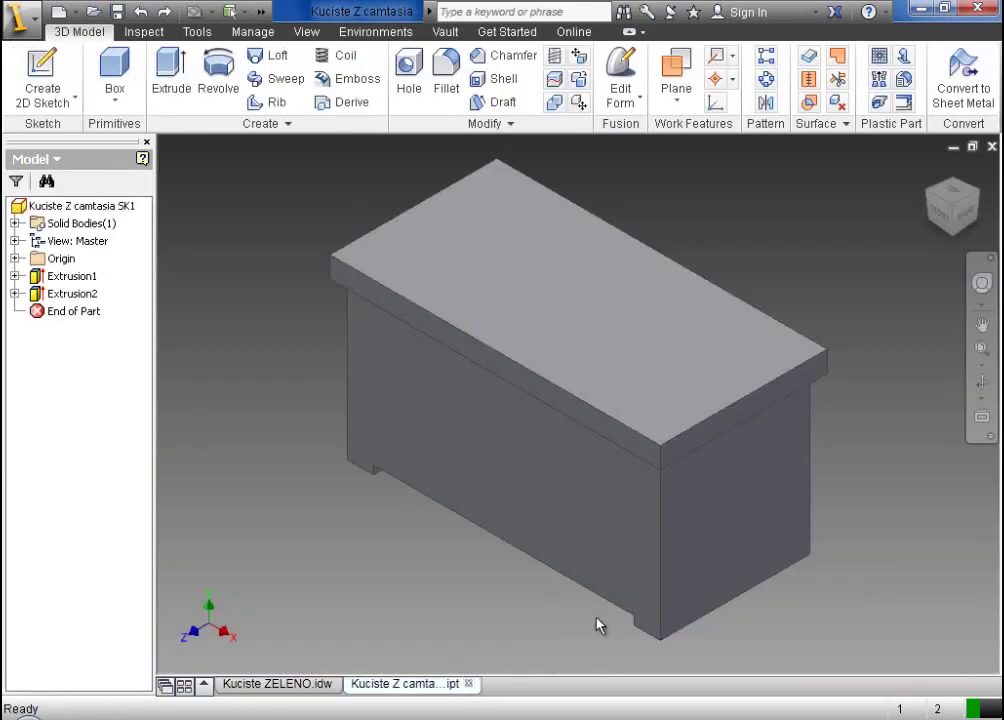
left_click(944, 224)
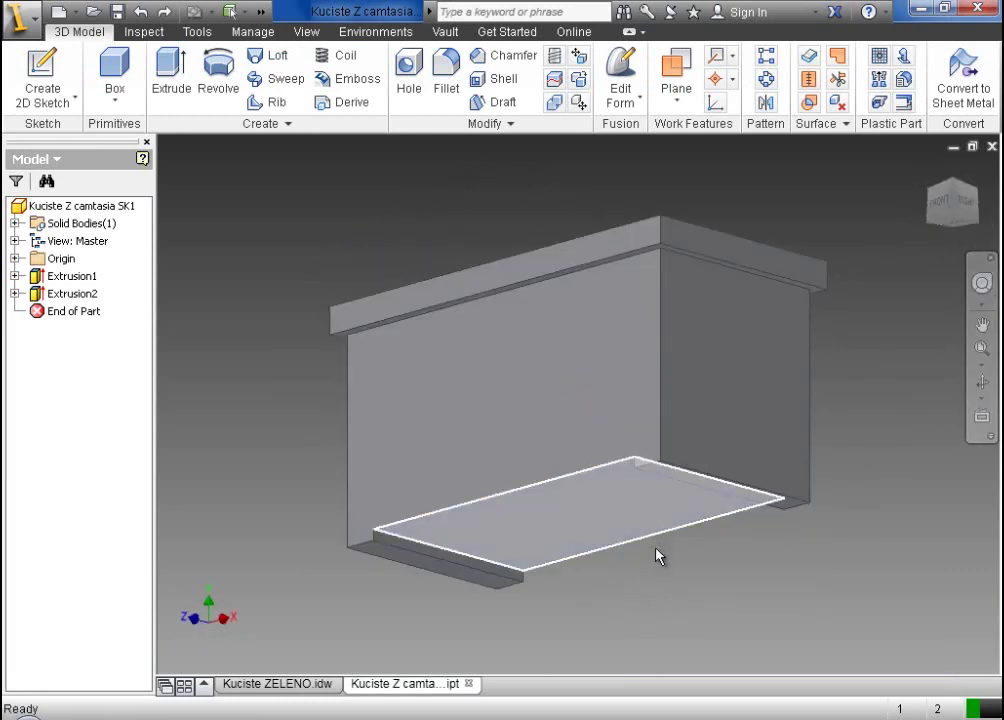
left_click(678, 78)
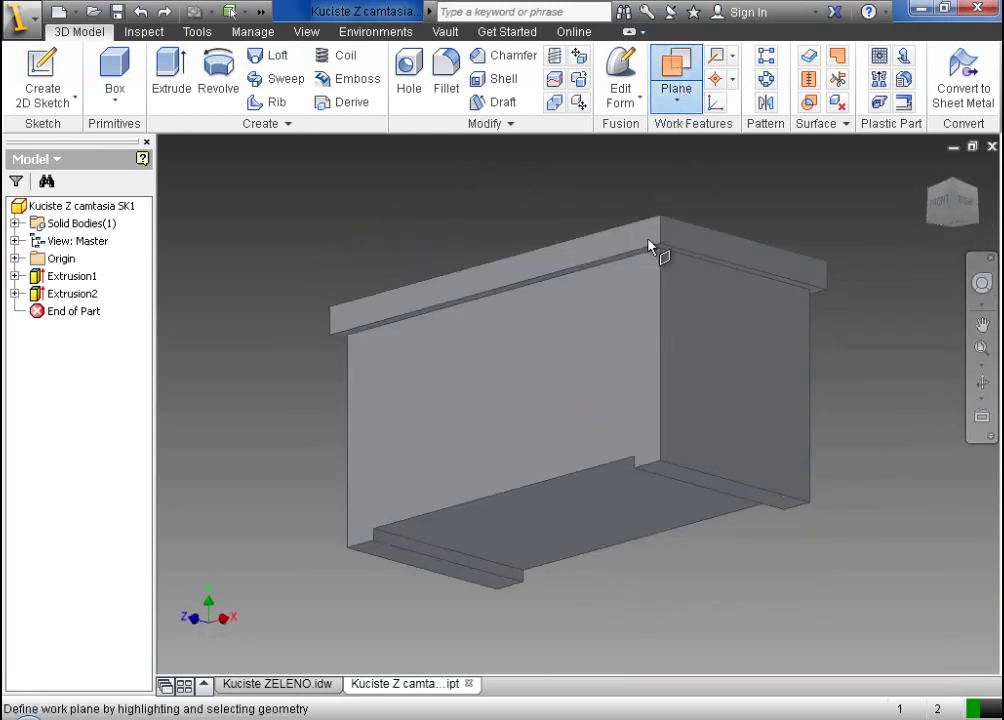
left_click(677, 101)
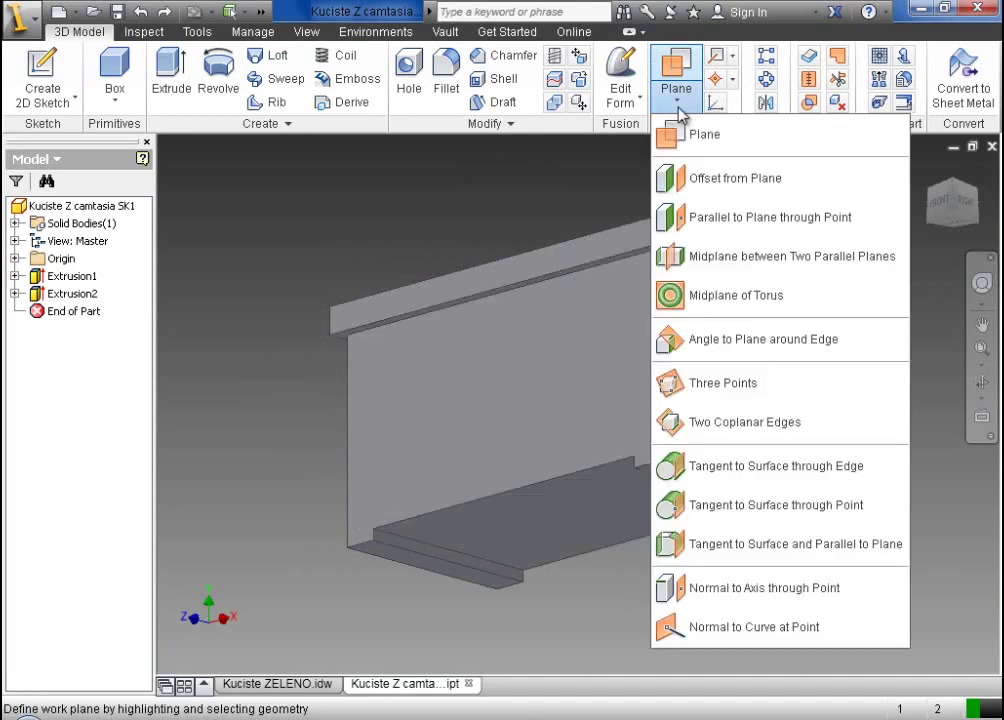
left_click(705, 185)
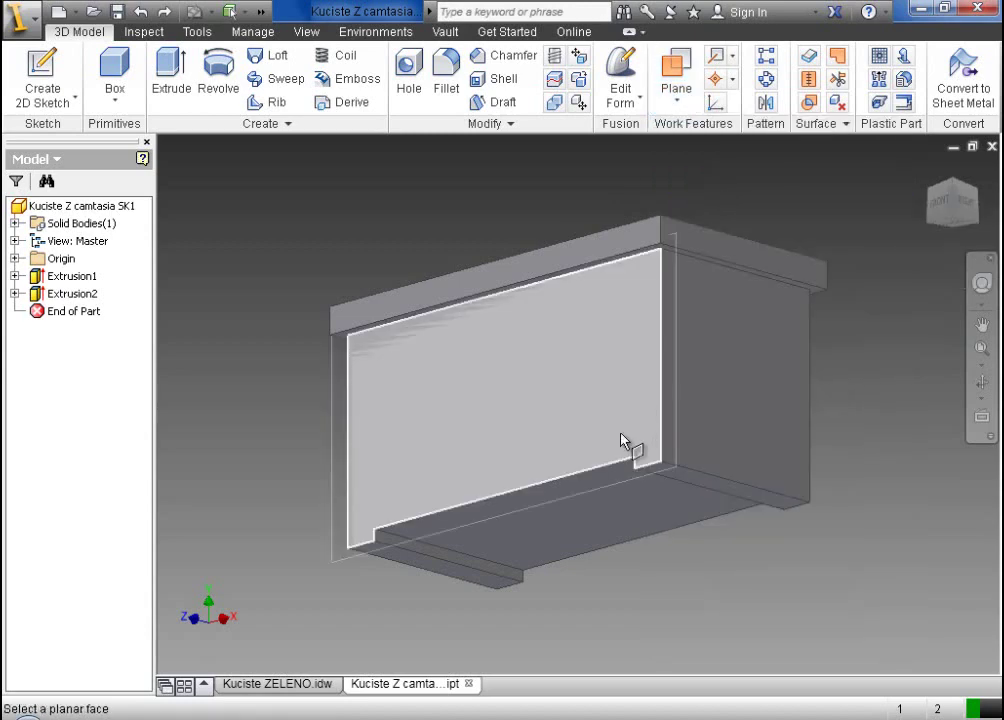
left_click(607, 578)
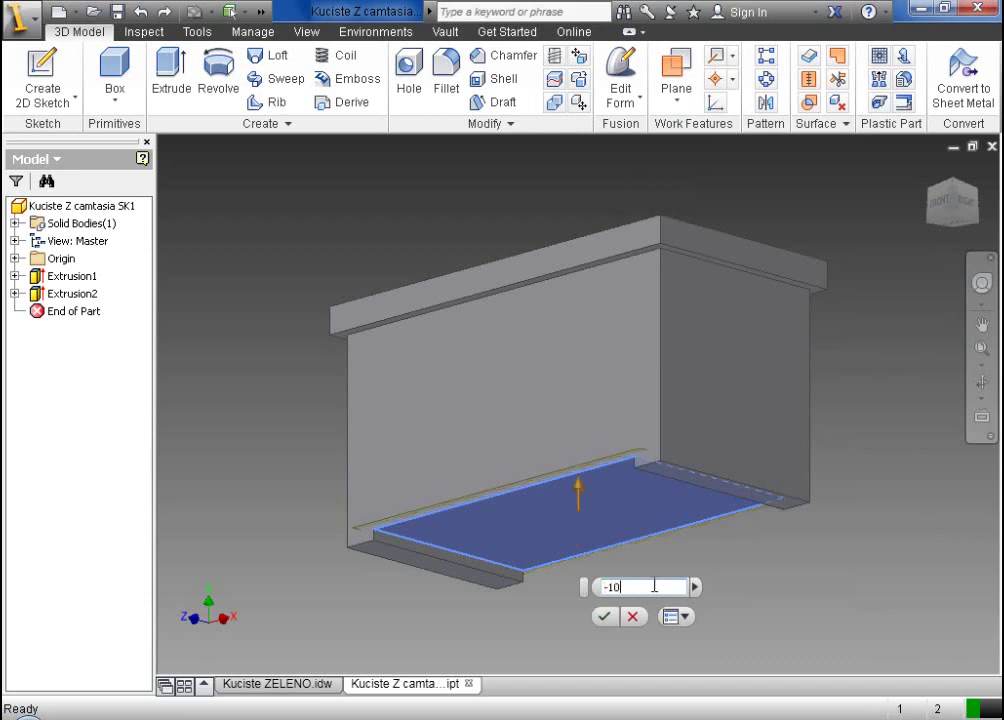
middle_click_drag(975, 285, 939, 284, "shift")
left_click(604, 617)
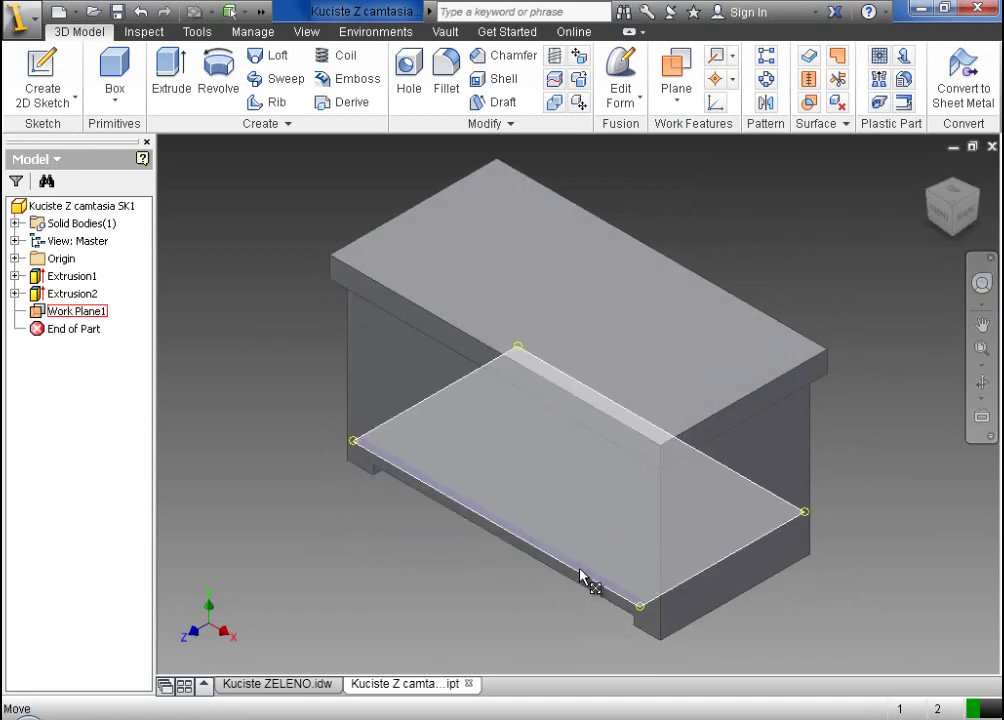
- Start a sketch on the new work plane, slice the graphics, and draw a center rectangle about 114 x 61 mm from the projected center point
left_click(583, 577)
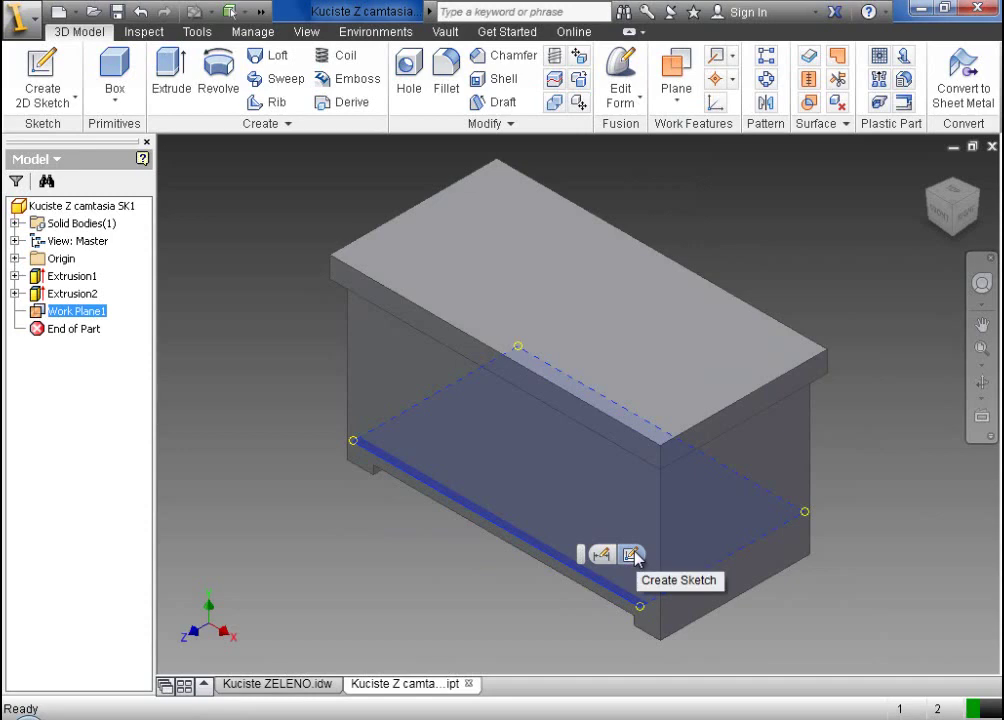
left_click(633, 556)
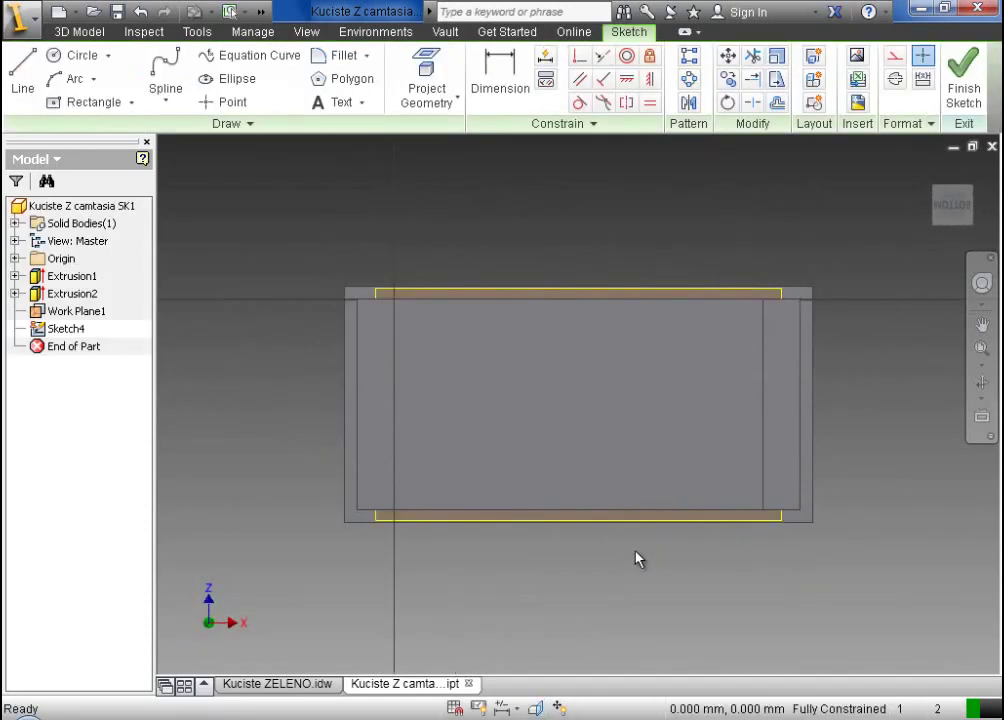
key("F7")
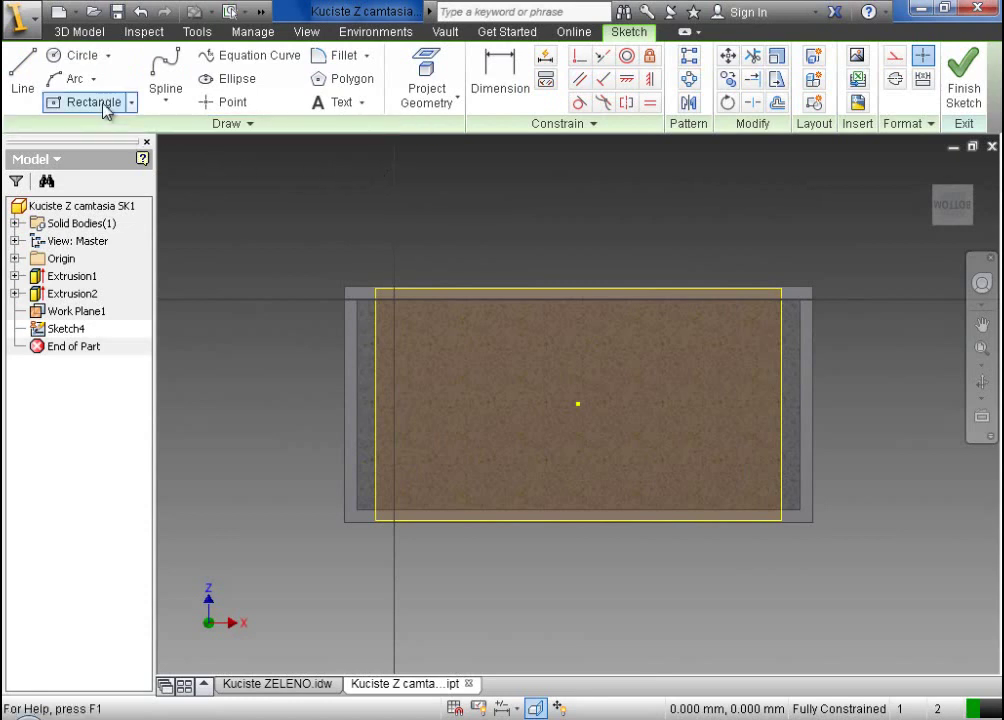
left_click(131, 103)
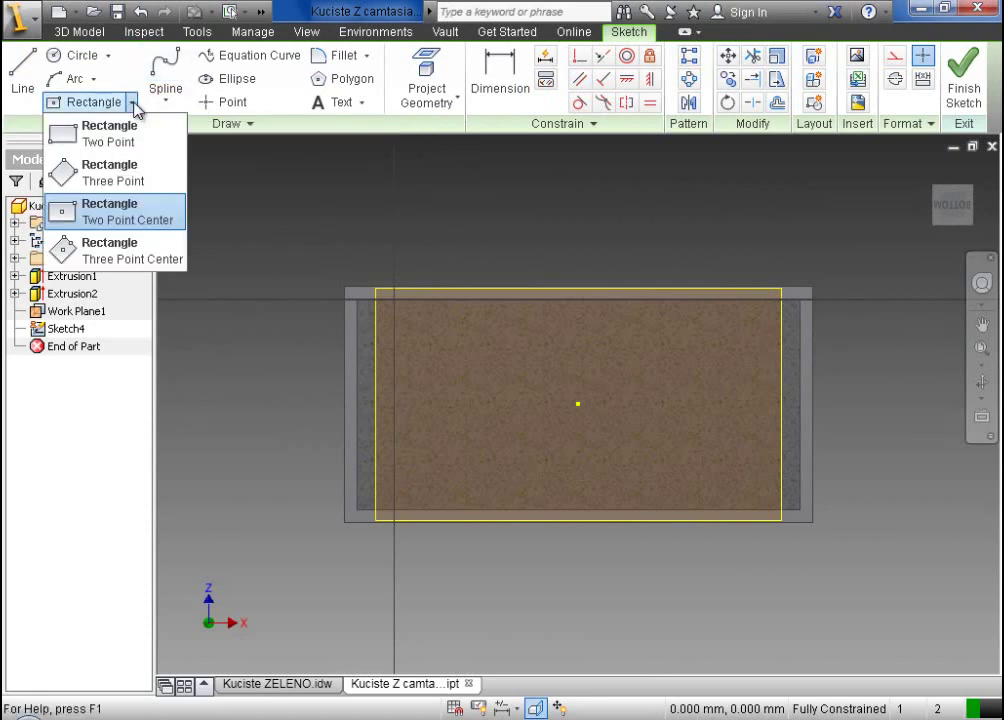
left_click(113, 221)
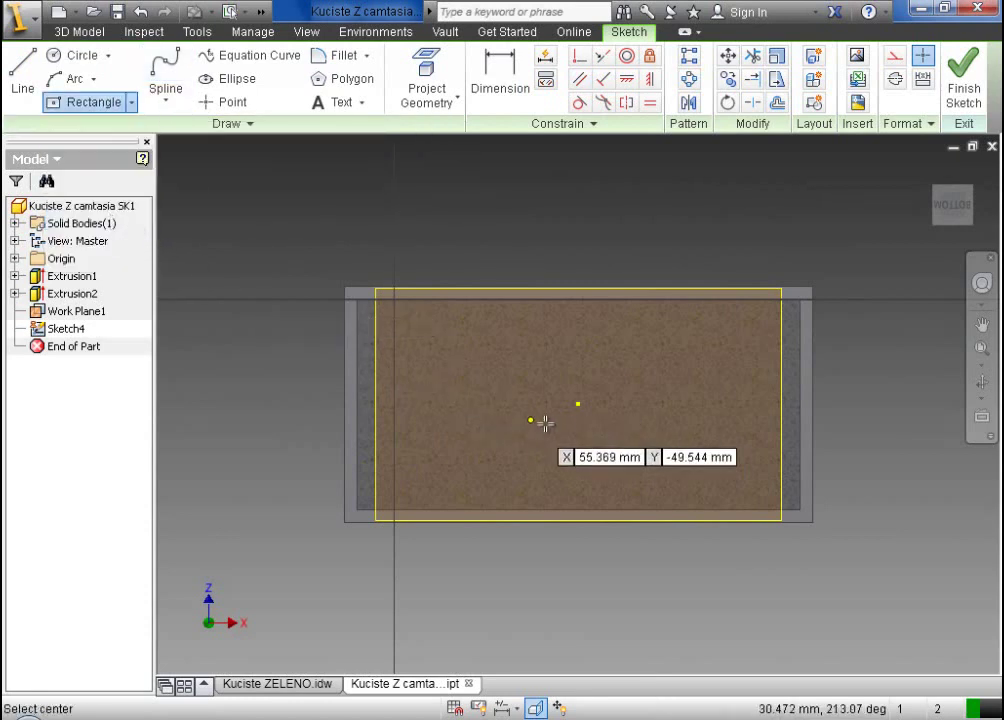
left_click(578, 404)
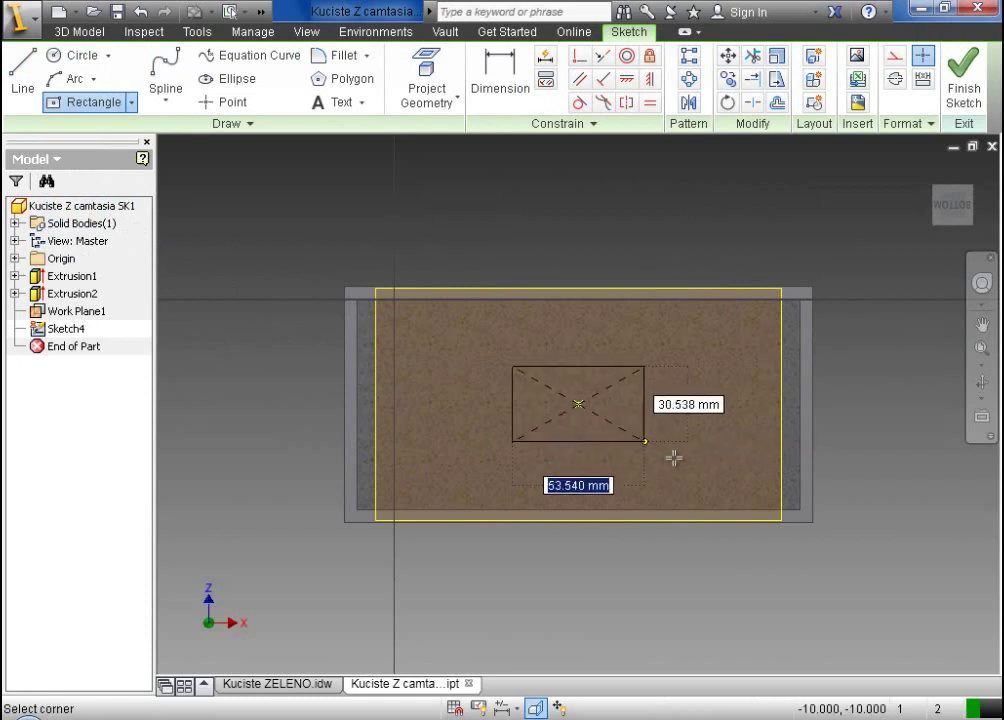
left_click(718, 479)
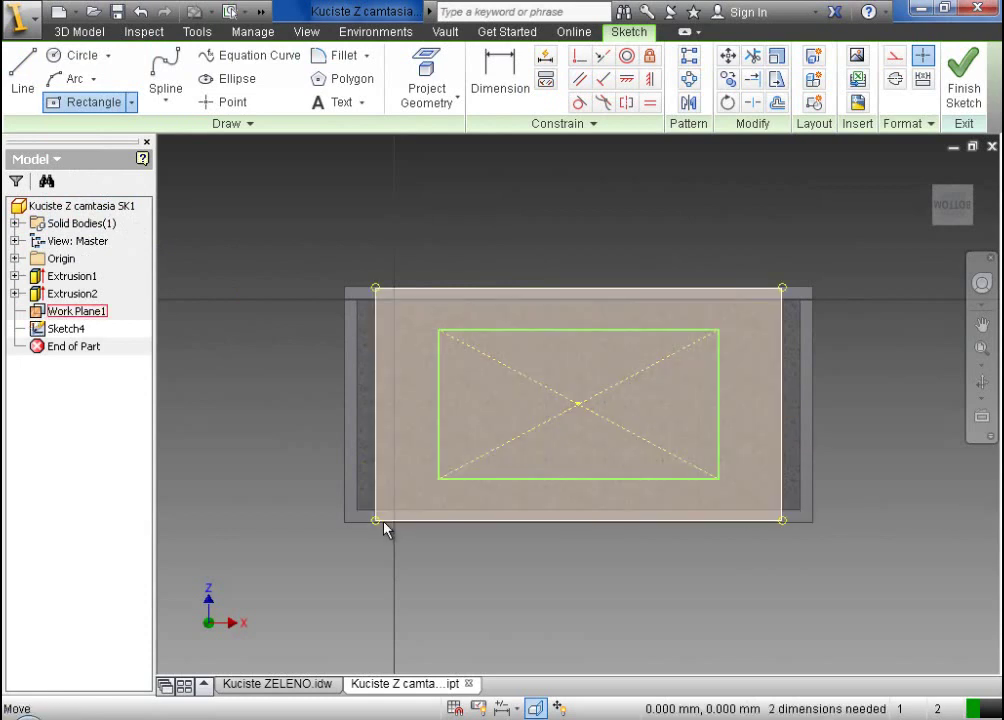
- Enlarge the work plane's display so its corners extend beyond the housing outline on all sides
key("Escape")
left_click_drag(378, 523, 310, 568)
left_click_drag(784, 574, 850, 605)
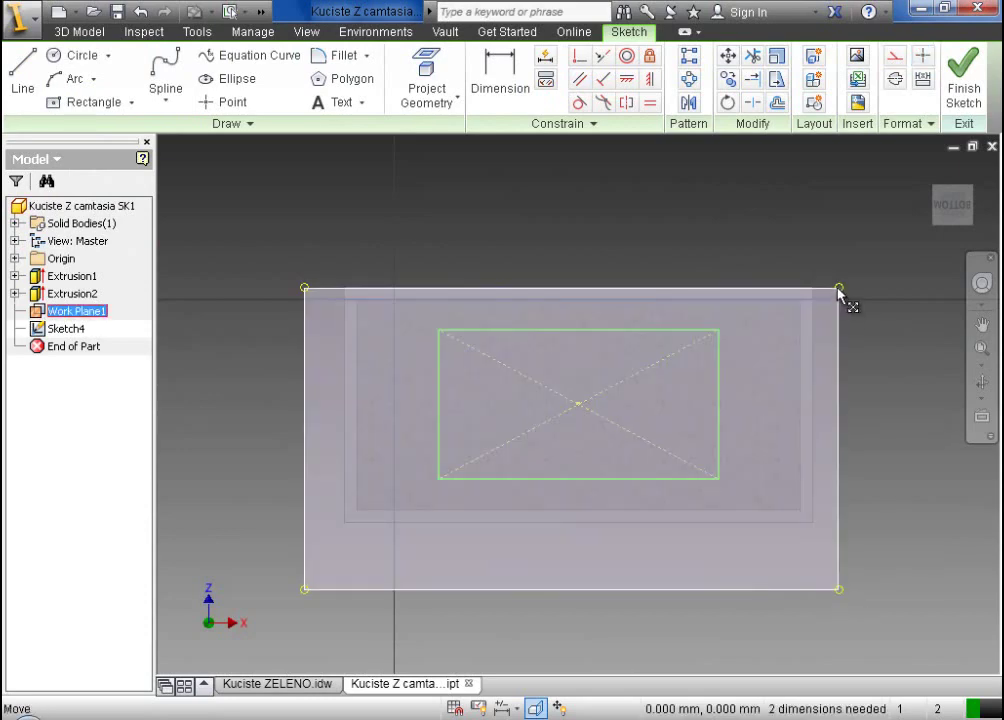
left_click(843, 266)
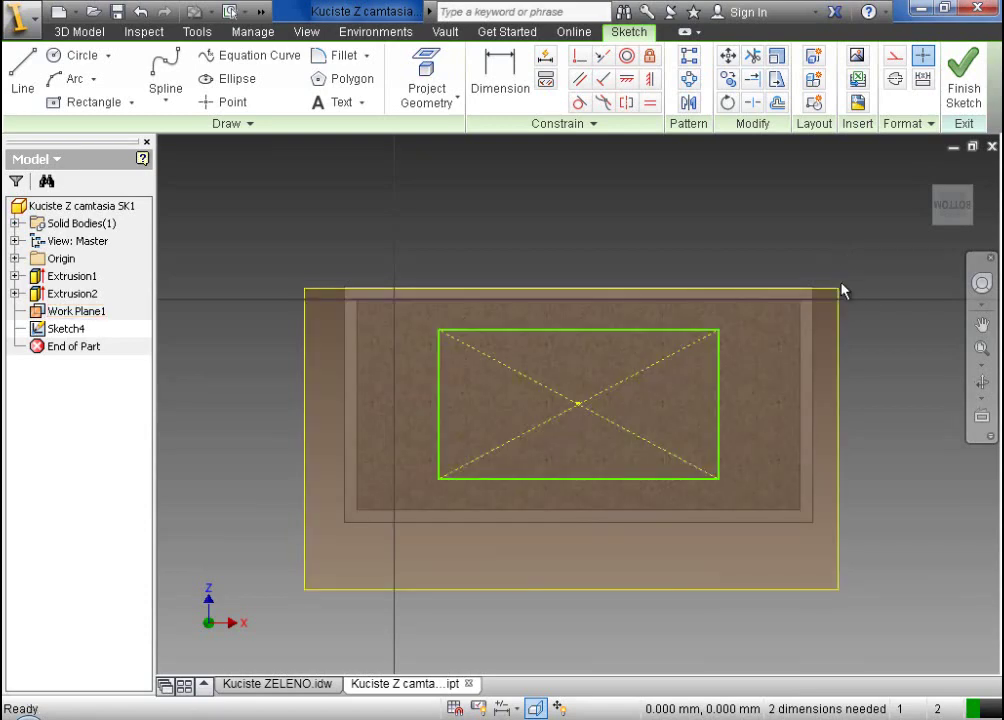
left_click_drag(842, 291, 846, 284)
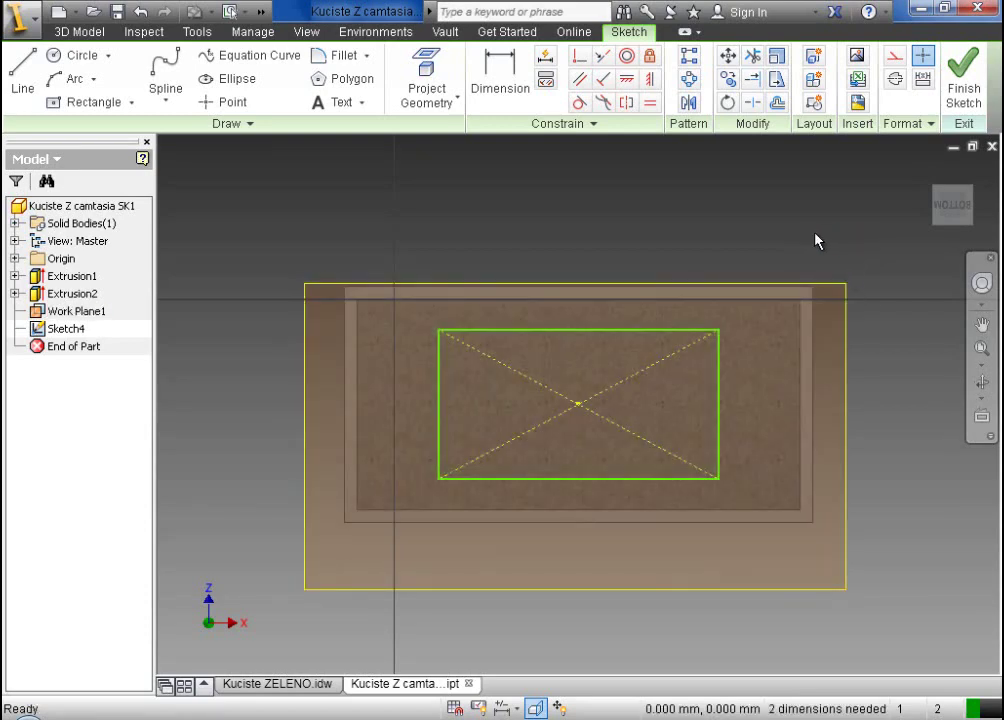
- Dimension the cavity rectangle 160 mm long and 66 mm wide, and finish the sketch
left_click(504, 80)
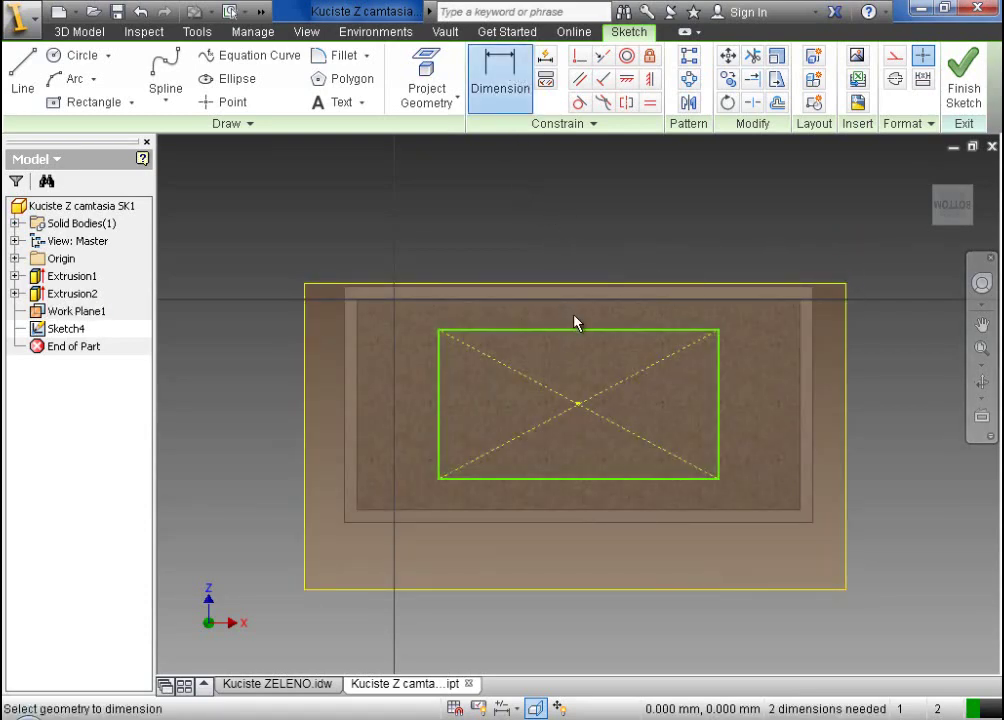
left_click(578, 330)
left_click(575, 215)
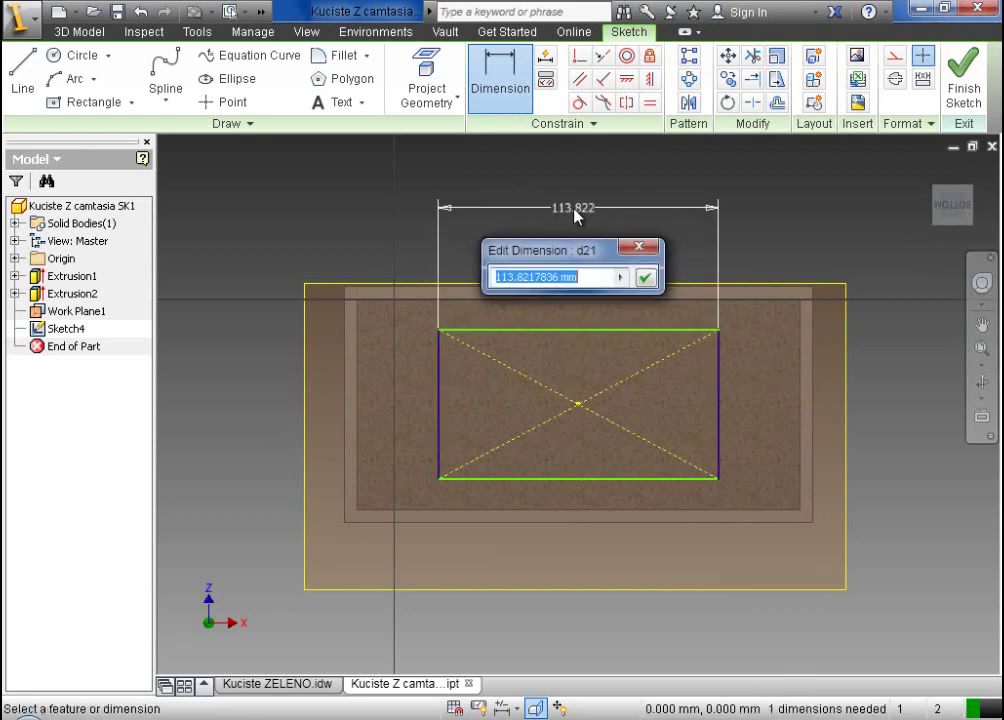
type("160")
key("Return")
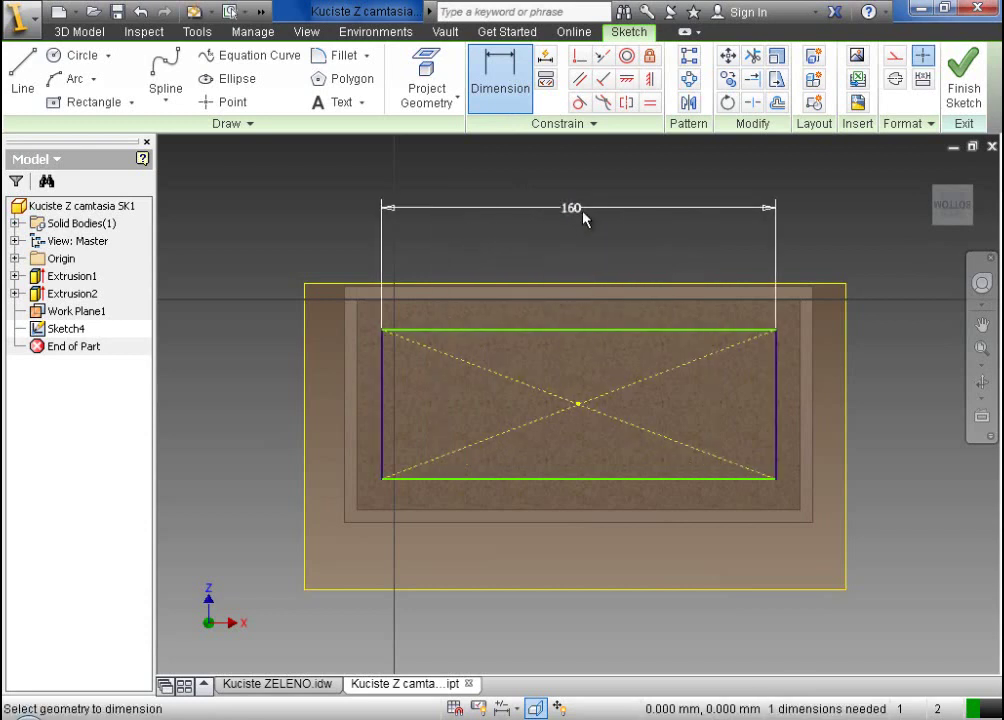
left_click(555, 472)
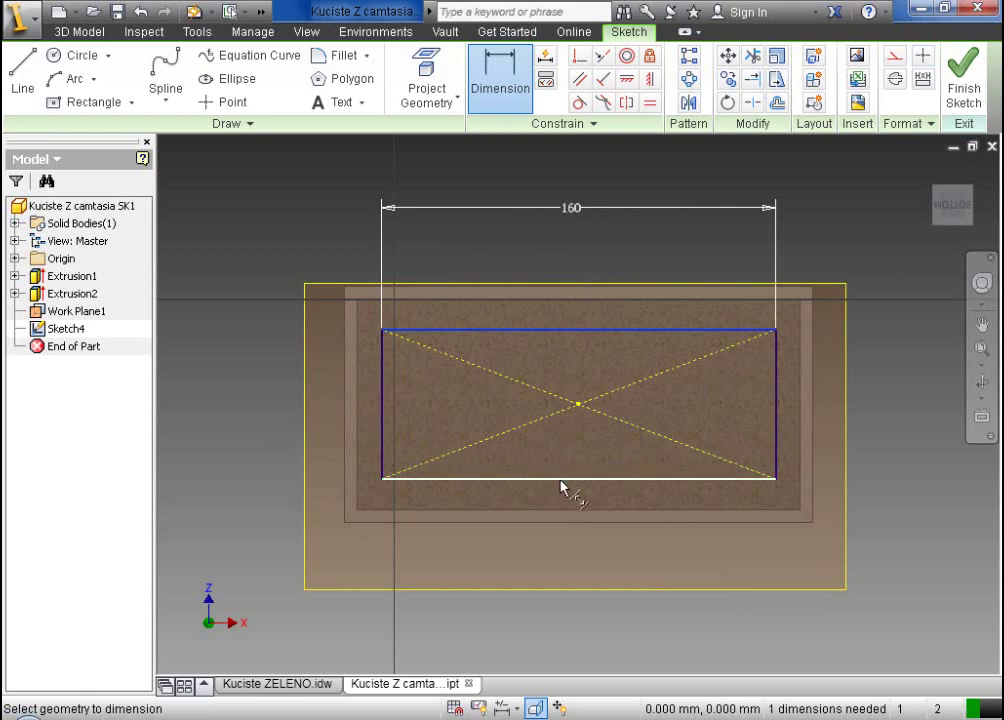
left_click(903, 558)
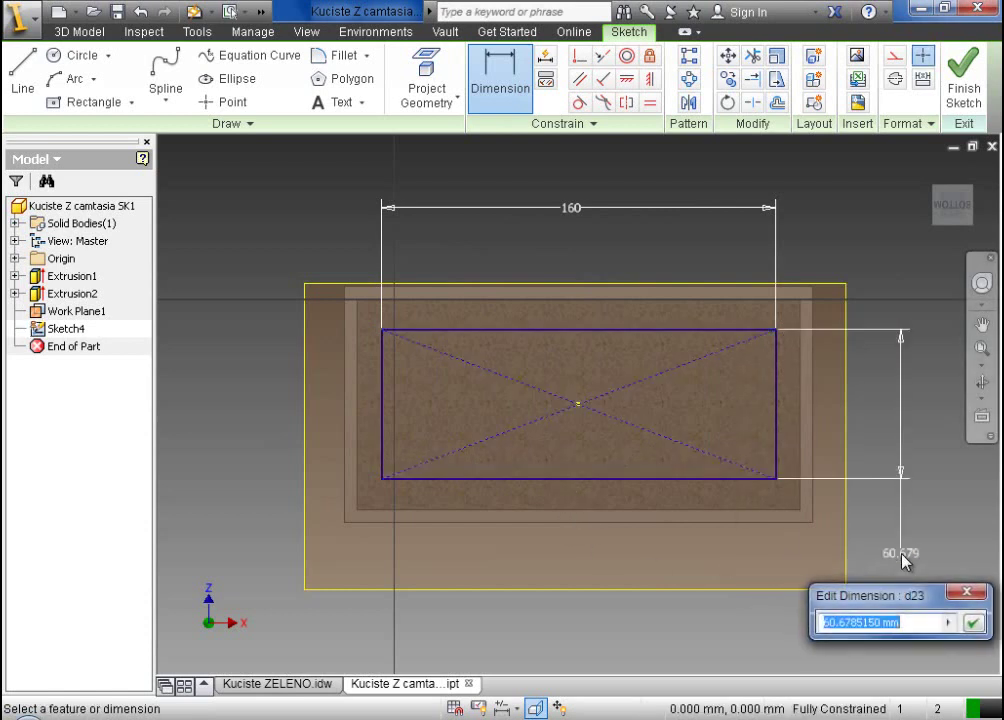
type("66")
left_click(971, 622)
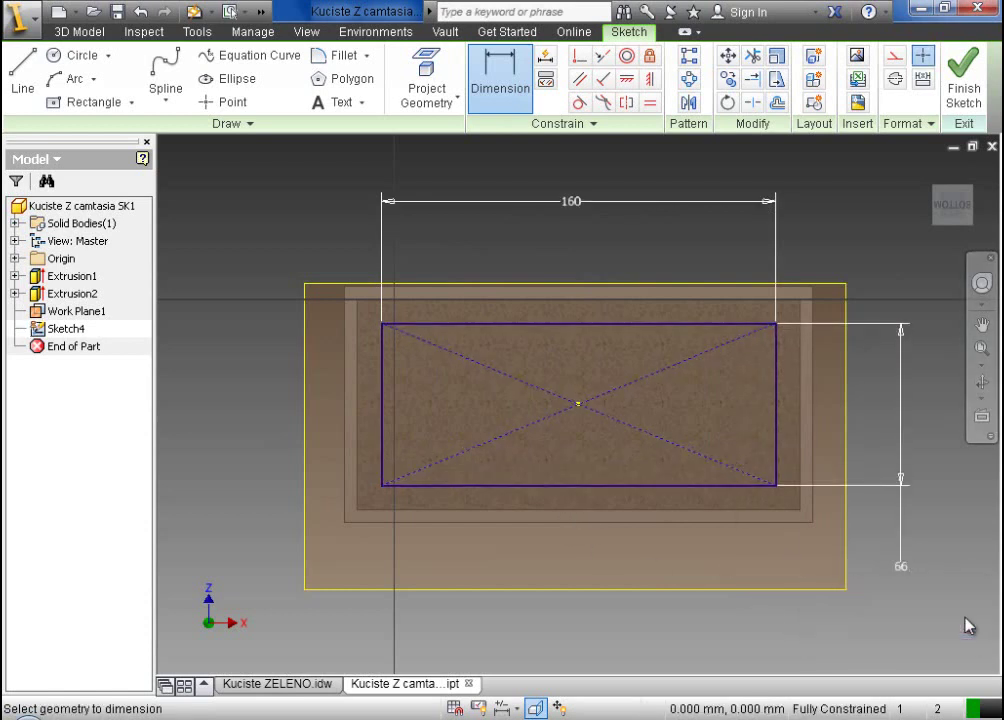
left_click(963, 85)
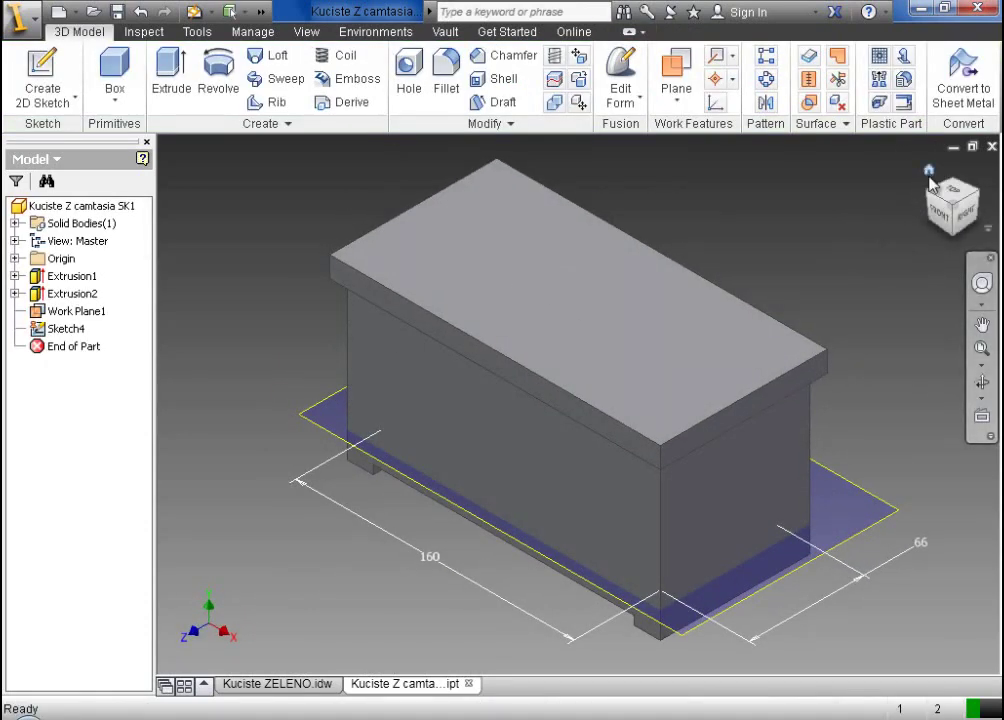
- Extrude the 160 x 66 mm rectangle as a cut with To Next extents, up through the top of the housing
left_click(982, 324)
left_click_drag(796, 249, 928, 284)
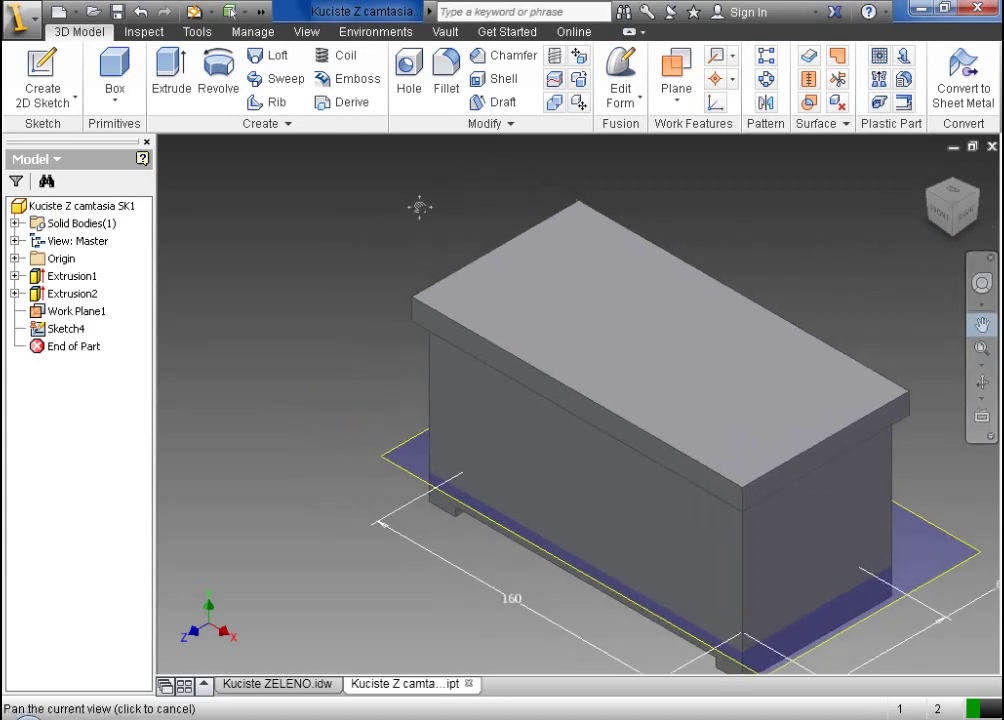
left_click(171, 76)
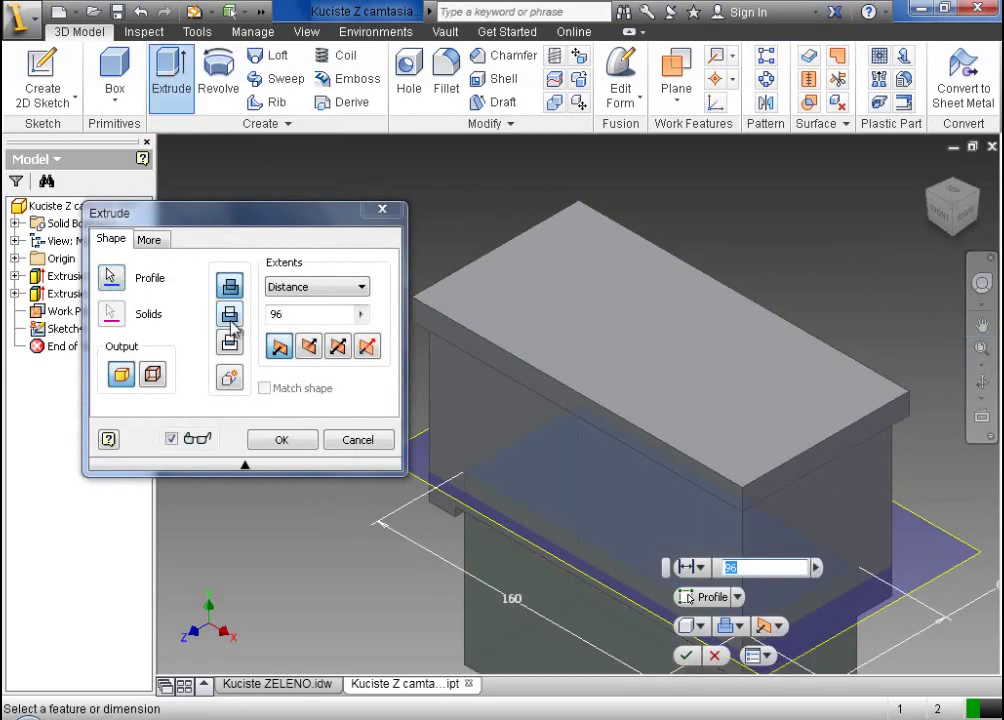
left_click(230, 316)
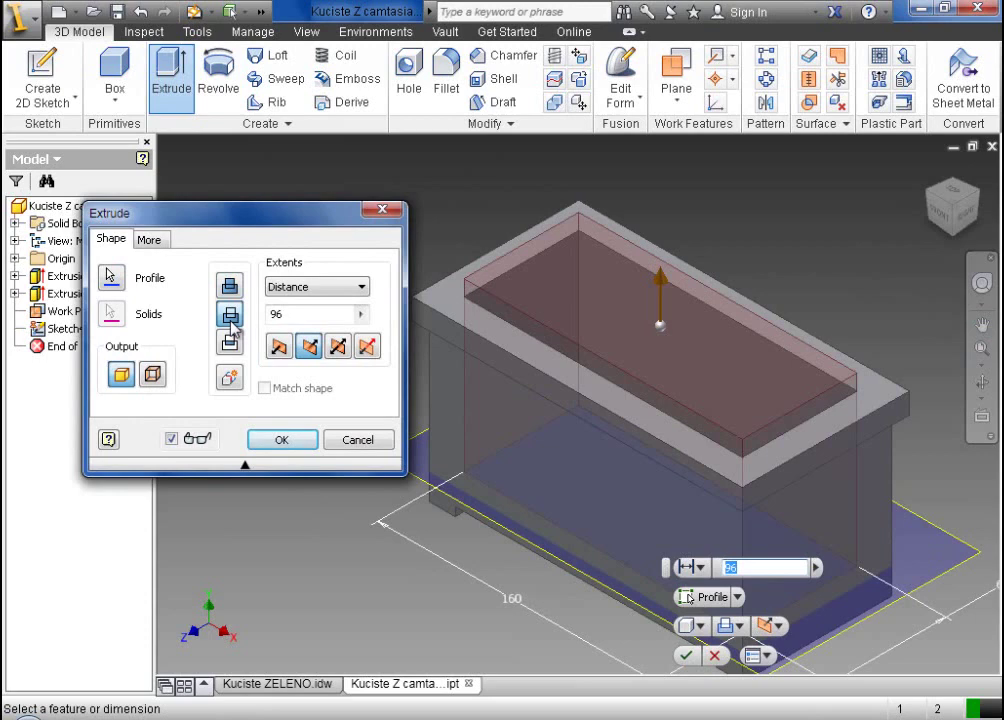
left_click(347, 288)
left_click(336, 317)
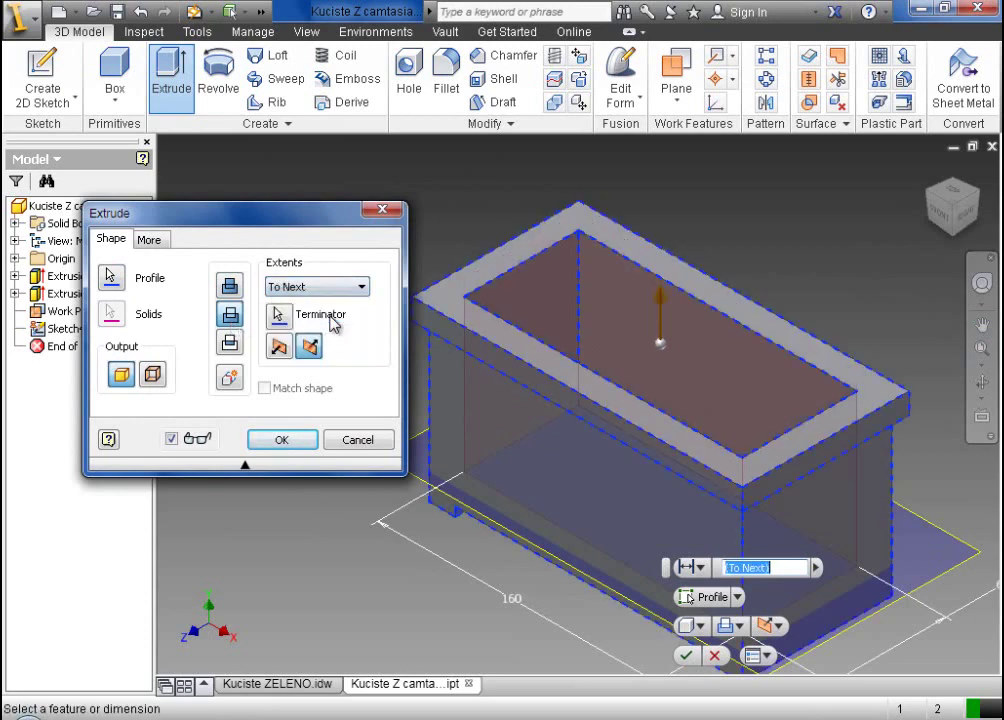
mouse_move(655, 345)
middle_mouse_down("shift")
mouse_move(663, 430)
mouse_move(653, 400)
middle_mouse_up("shift")
left_click(970, 205)
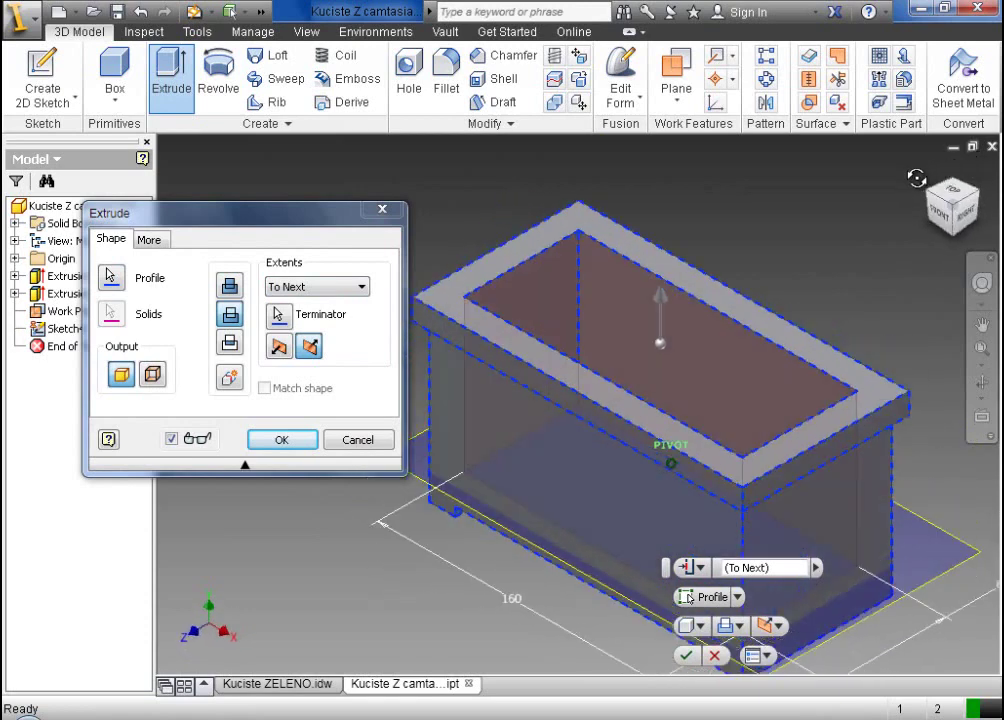
middle_click_drag(670, 463, 867, 343, "shift")
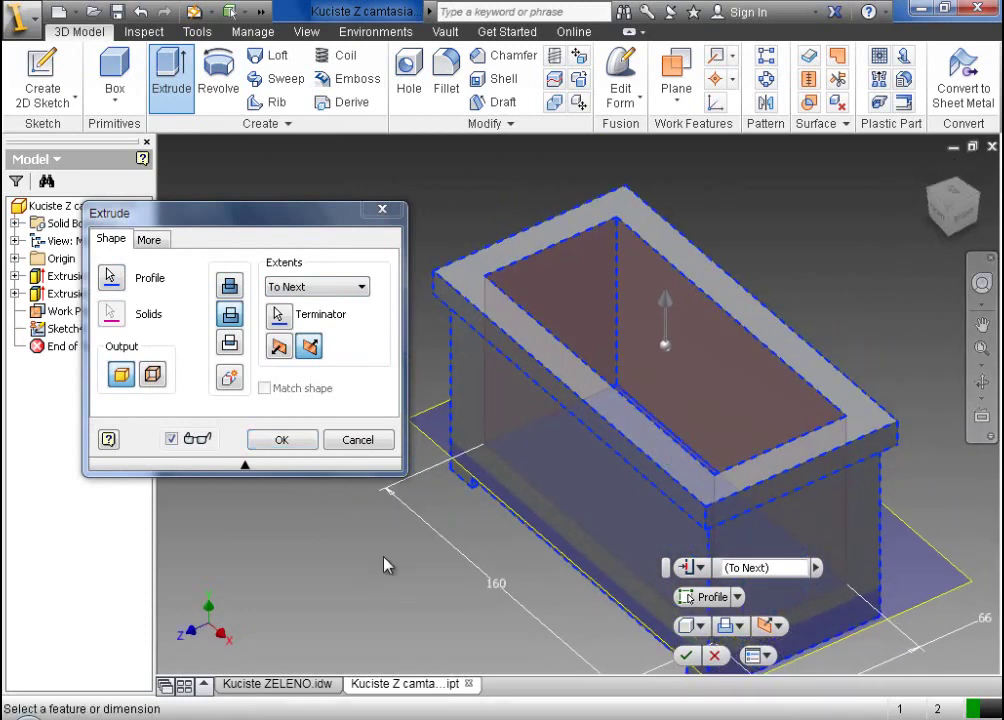
left_click(305, 445)
scroll(562, 412, "up", 3)
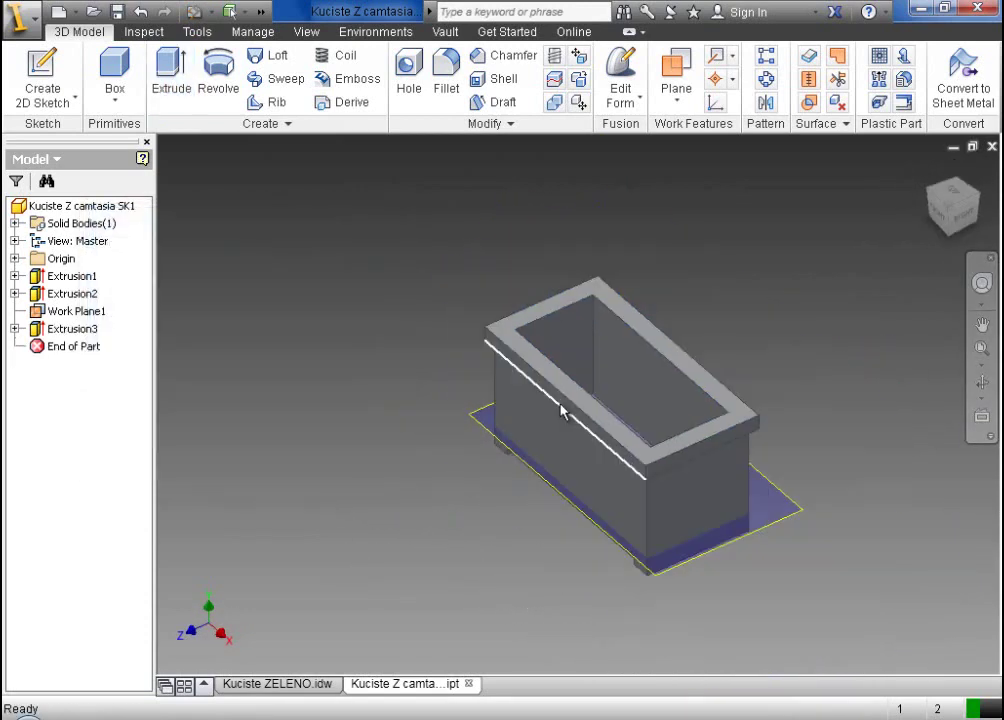
- Expand the two latest extrusions to show their sketches, and turn off the work plane's visibility
left_click(16, 329)
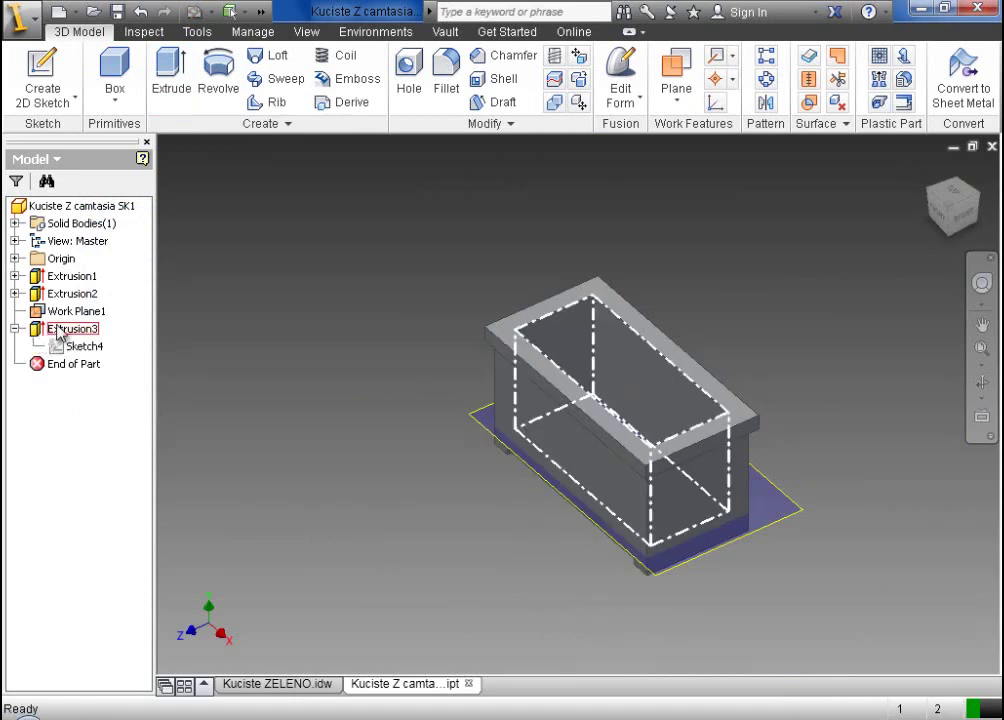
left_click(15, 294)
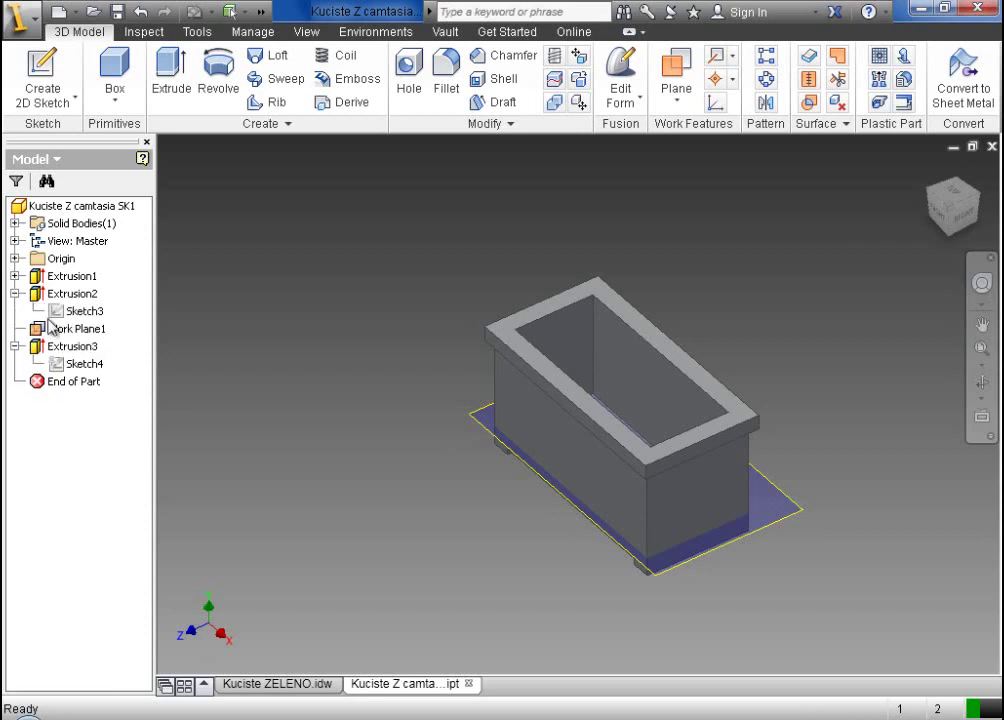
left_click(76, 330)
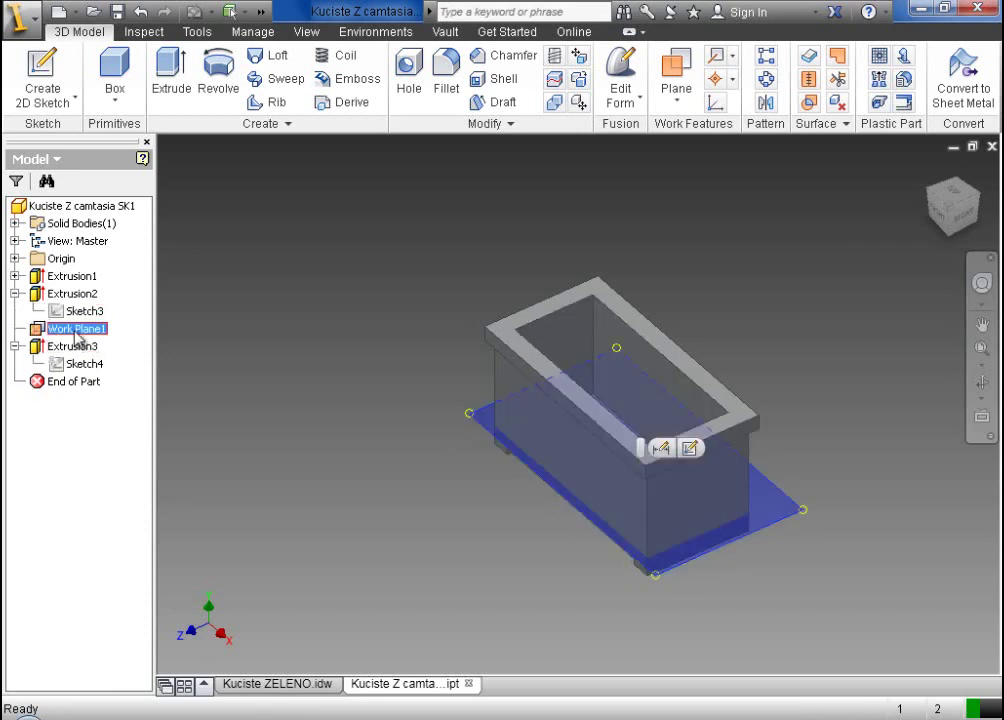
right_click(76, 336)
left_click(105, 495)
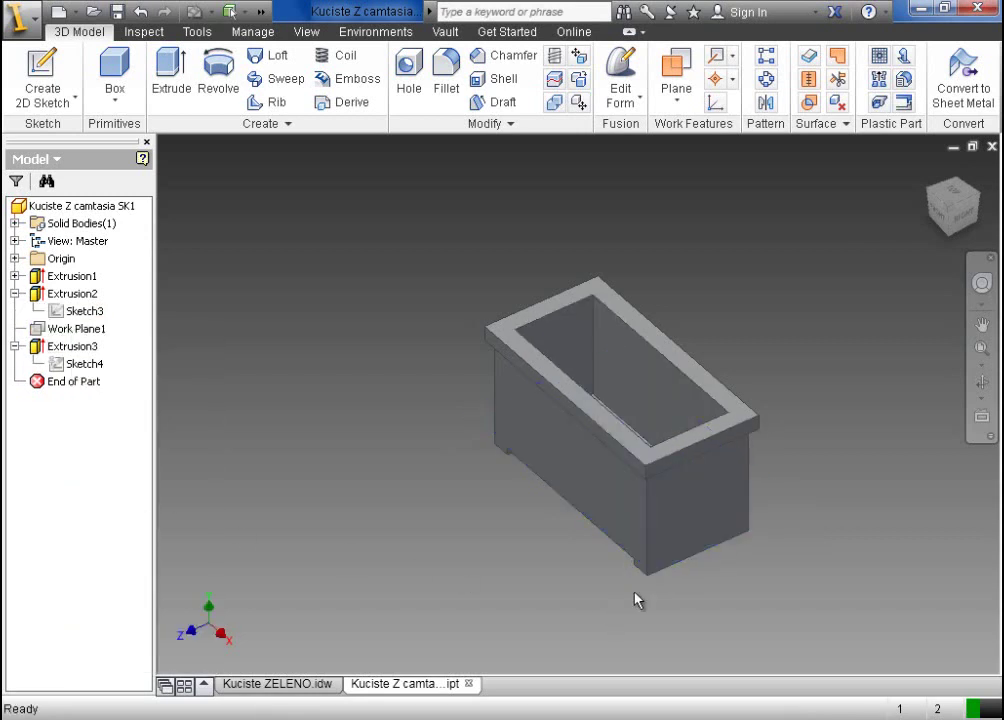
- Examine section A-A of the housing drawing for the dimensions of the rounded recess on the long side wall
left_click(929, 171)
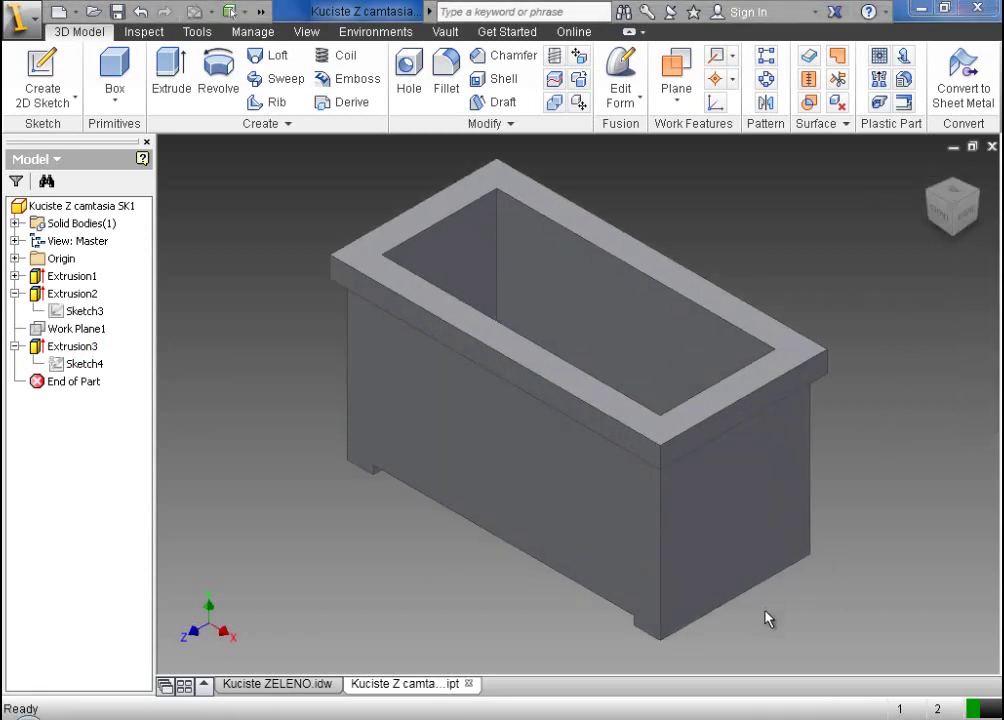
left_click(278, 688)
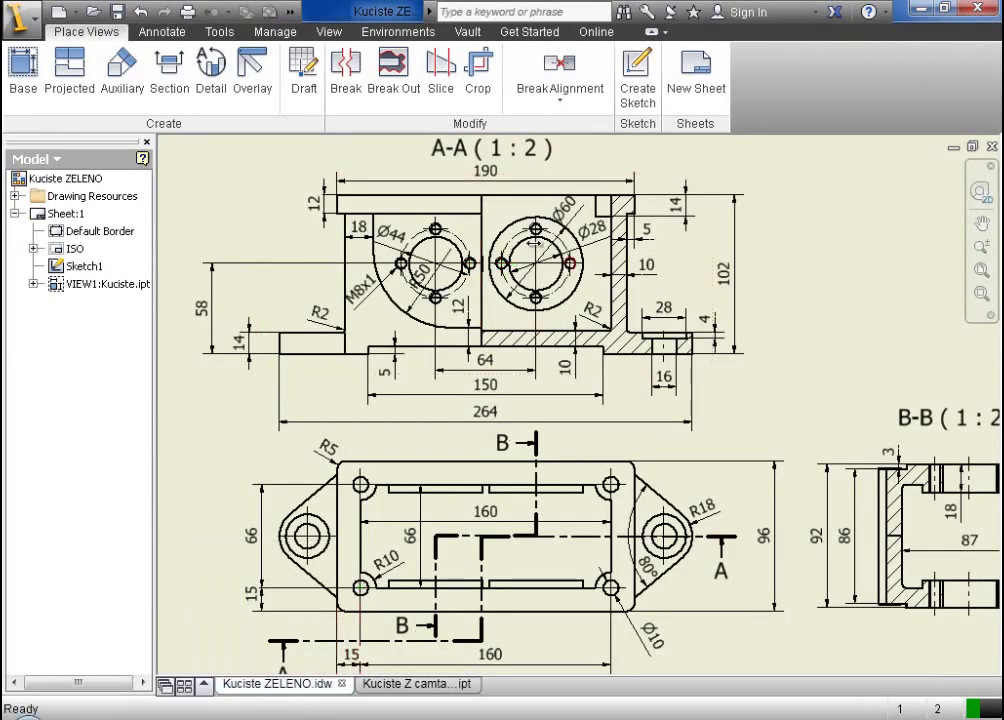
scroll(535, 243, "down", 5)
scroll(370, 186, "up", 8)
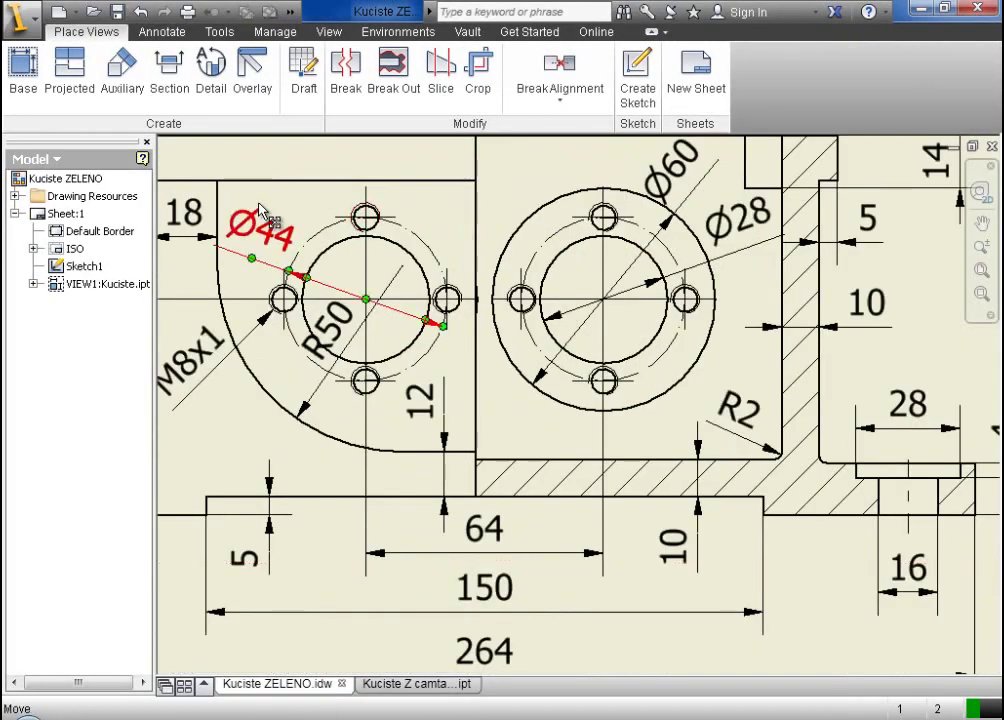
scroll(260, 210, "down", 2)
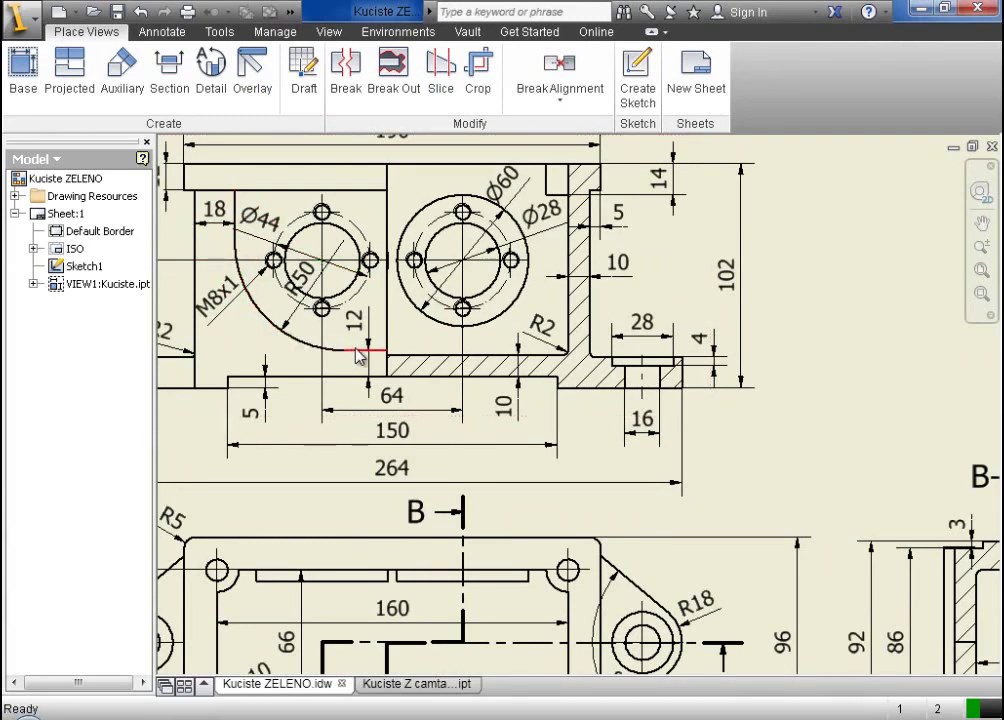
scroll(560, 460, "down", 5)
scroll(560, 460, "up", 4)
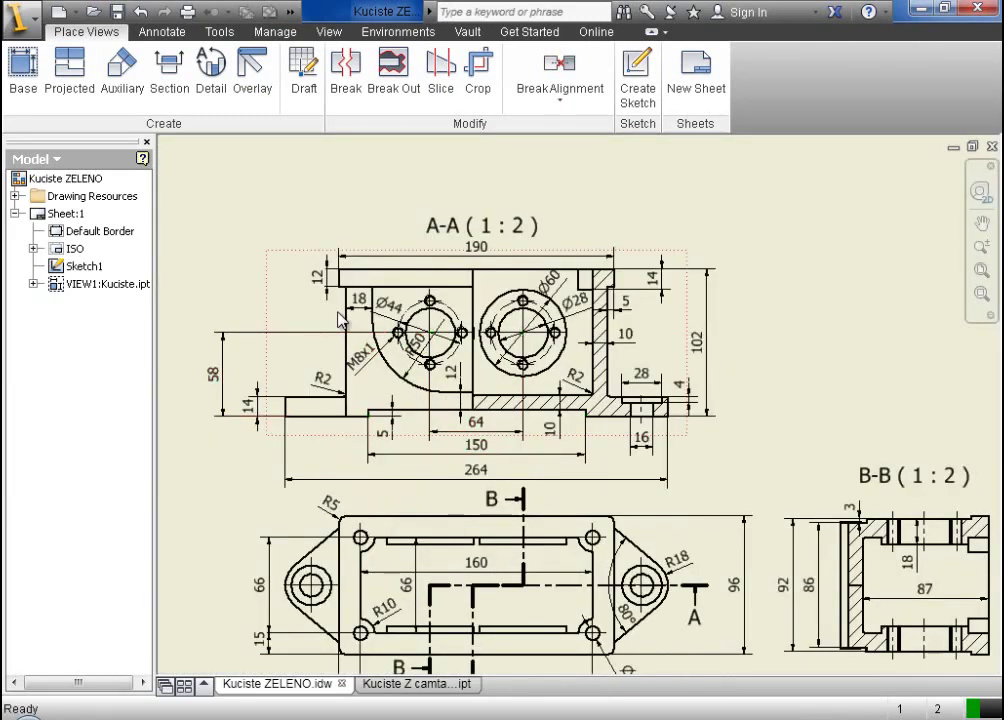
scroll(347, 322, "up", 3)
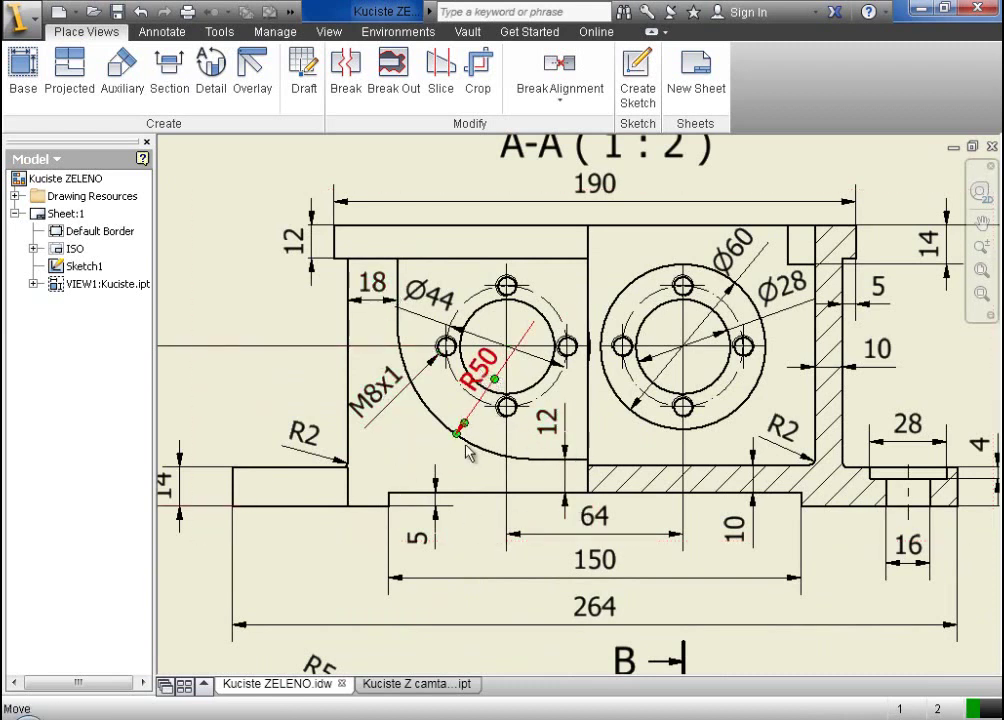
left_click(464, 686)
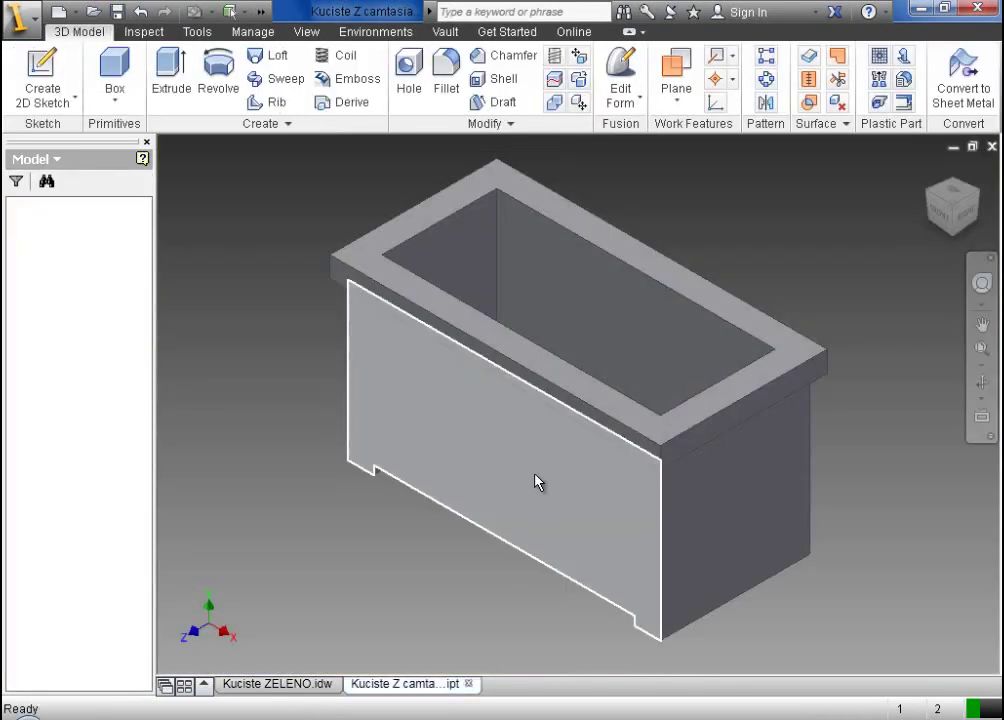
- Start a sketch on the long front side face and draw a centre rectangle on its vertical midline, inside the outline
left_click(537, 481)
left_click(616, 455)
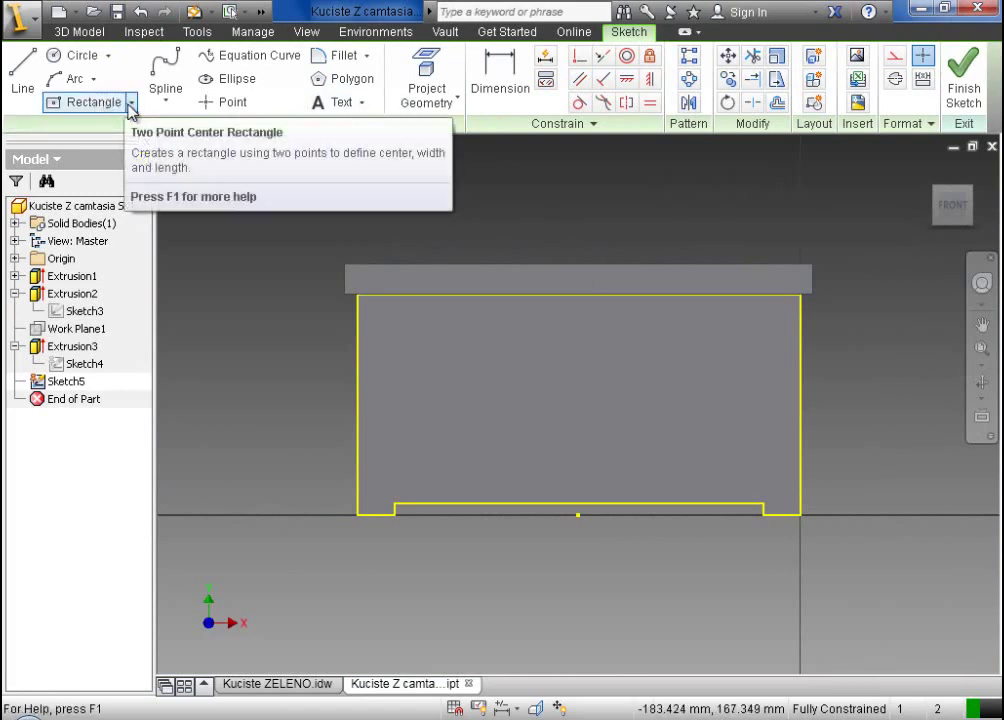
left_click(130, 103)
left_click(125, 212)
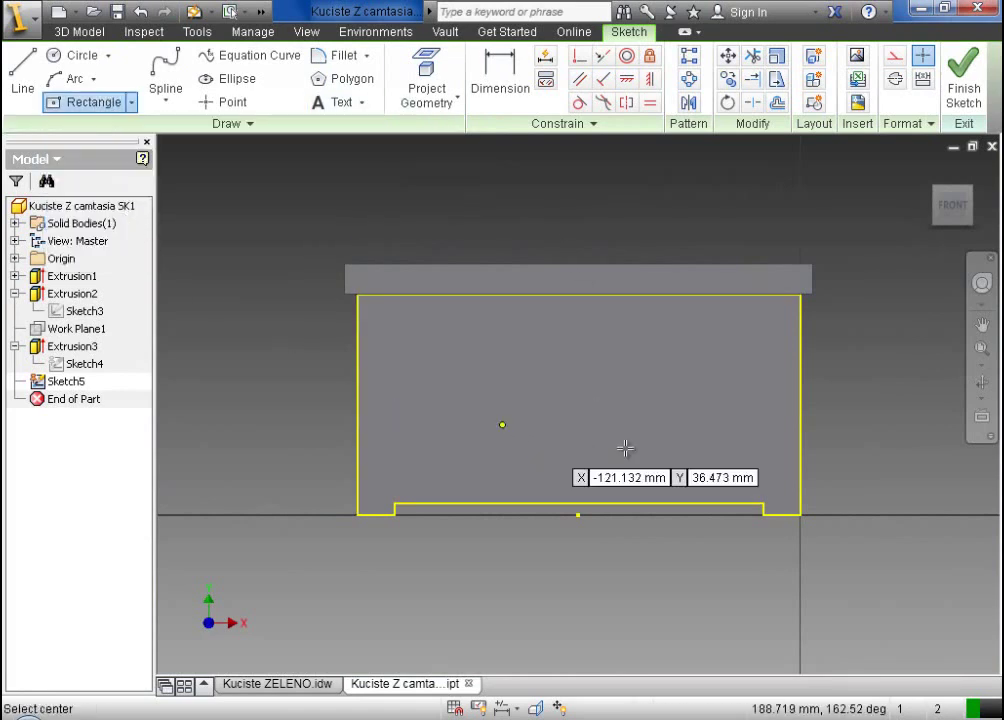
left_click(578, 405)
left_click(741, 468)
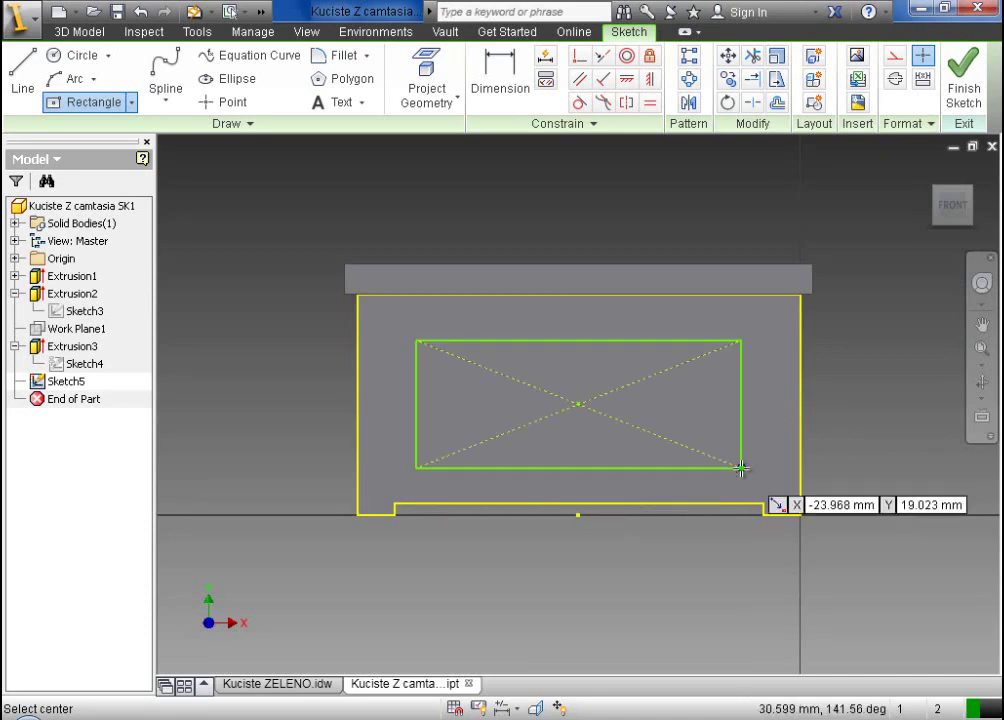
key("Escape")
- Dimension the rectangle's lower edge 12 mm above the top edge of the shallow notch in the base
left_click(490, 80)
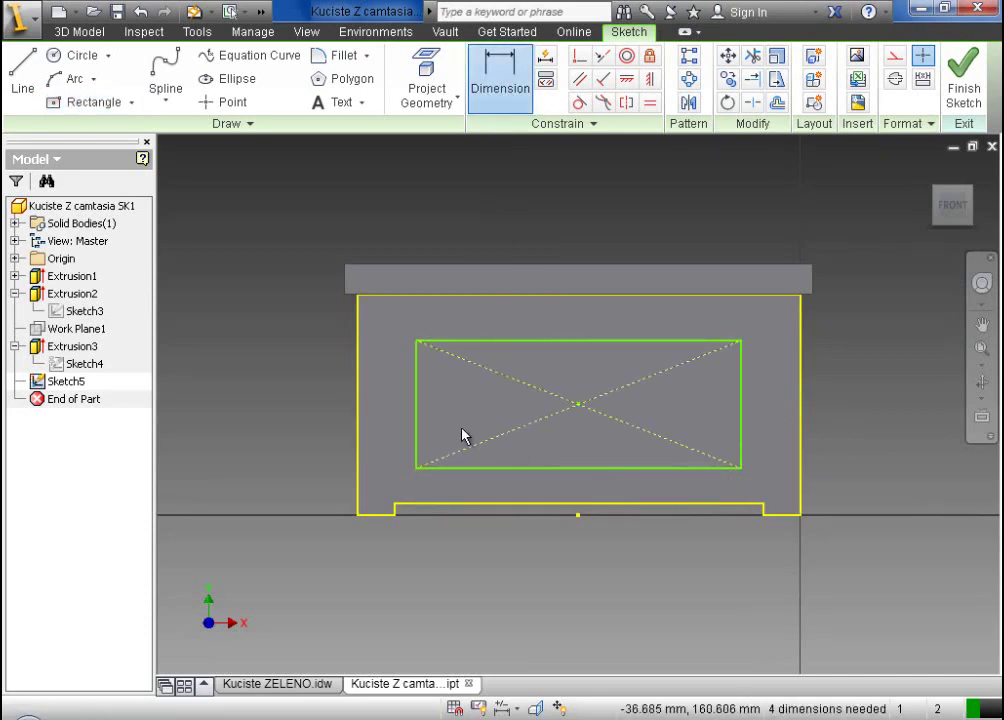
left_click(485, 469)
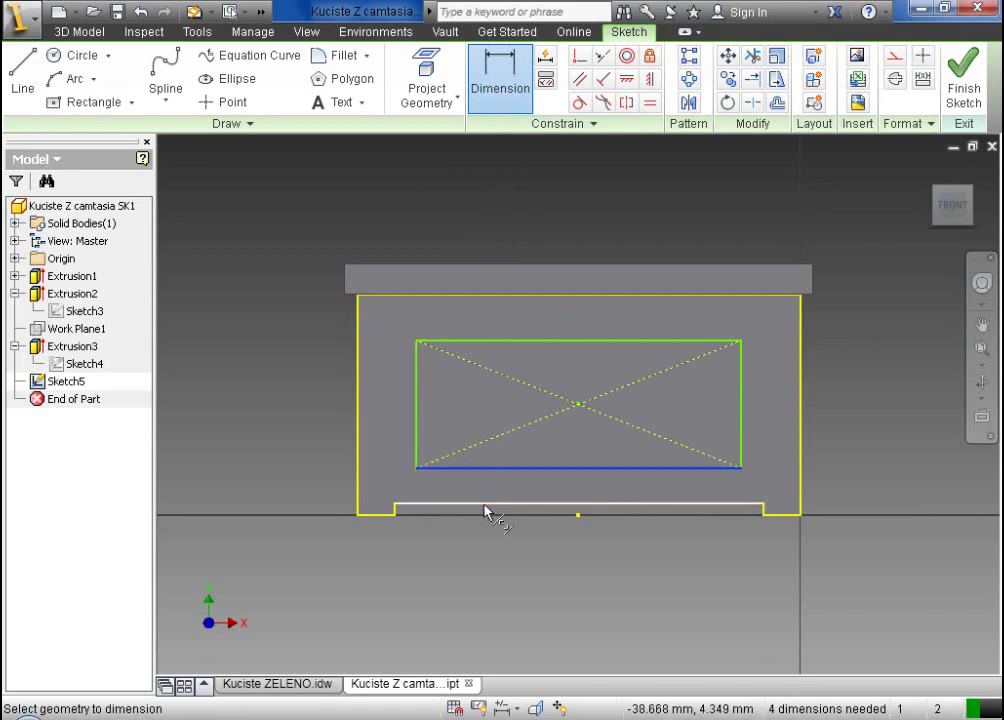
left_click(485, 520)
left_click(455, 587)
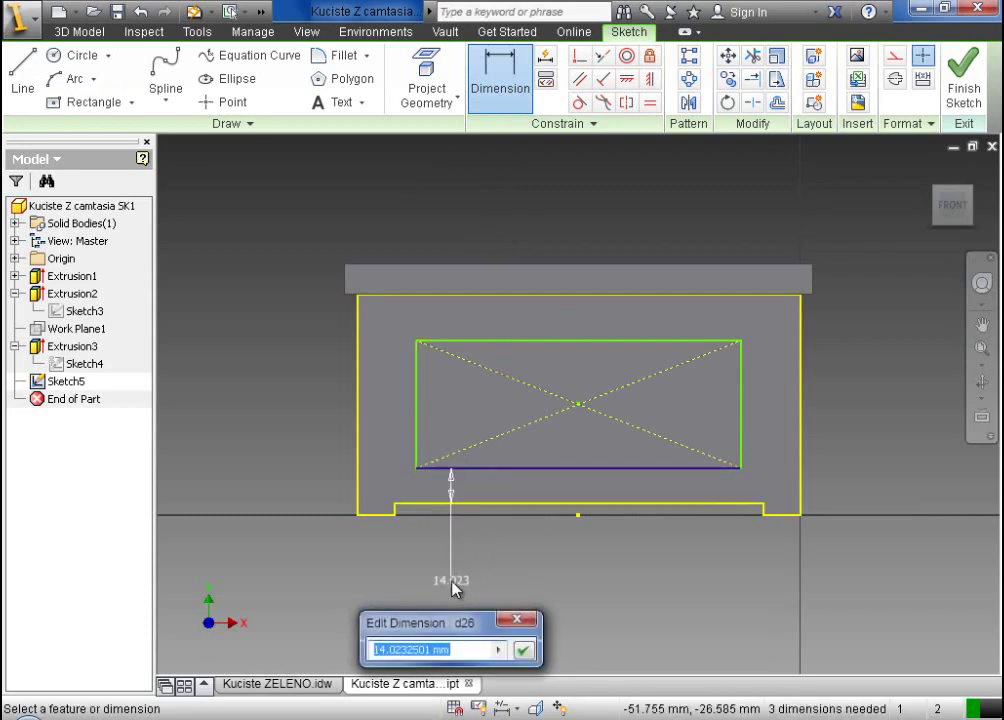
type("12")
left_click(522, 651)
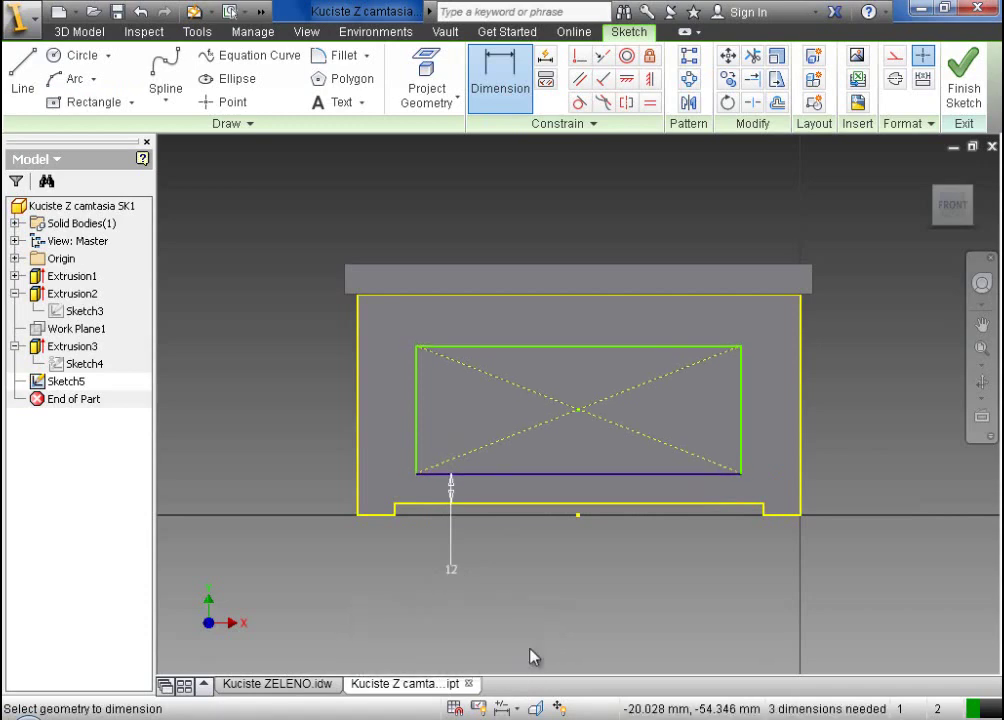
- Check the side offset in the drawing, and dimension the rectangle's left edge 18 mm from the left edge of the body
left_click(320, 683)
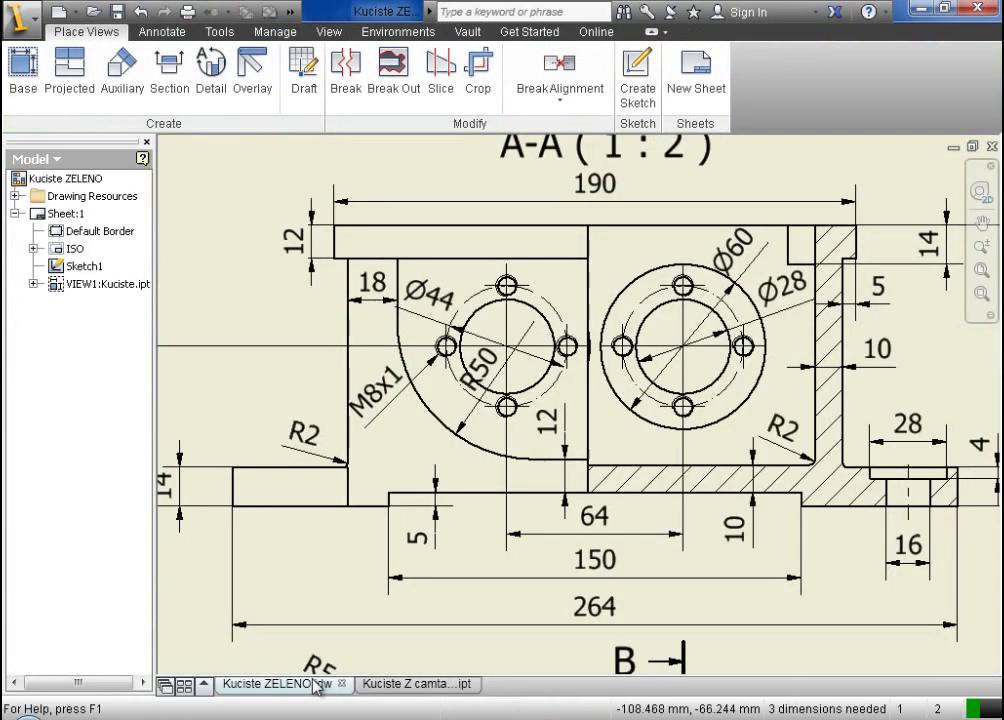
left_click(428, 686)
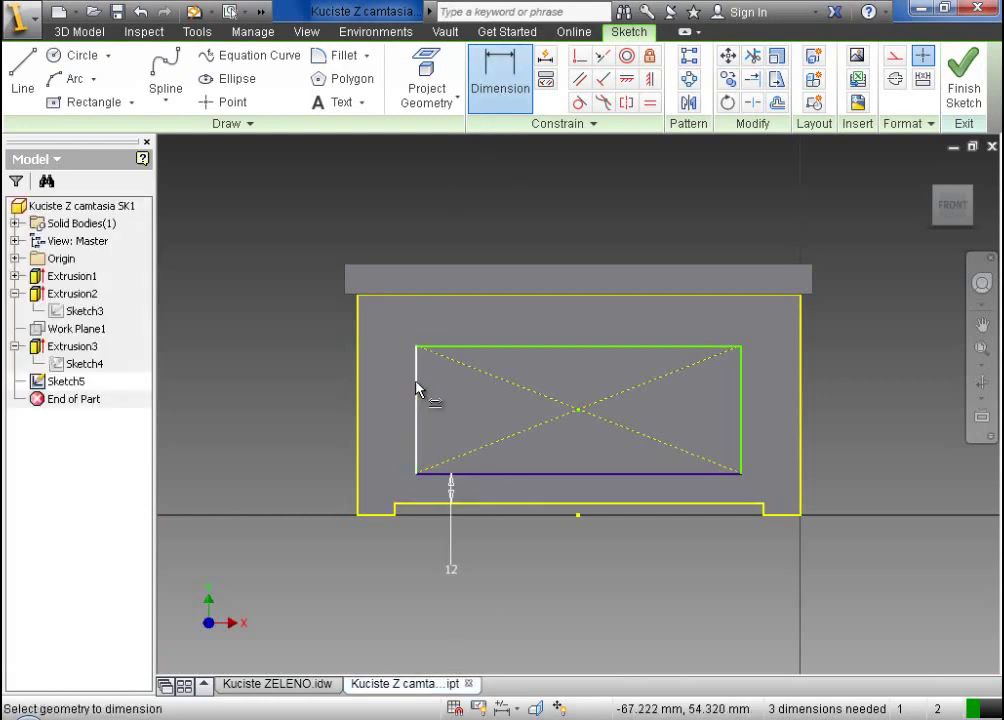
left_click(417, 390)
left_click(358, 370)
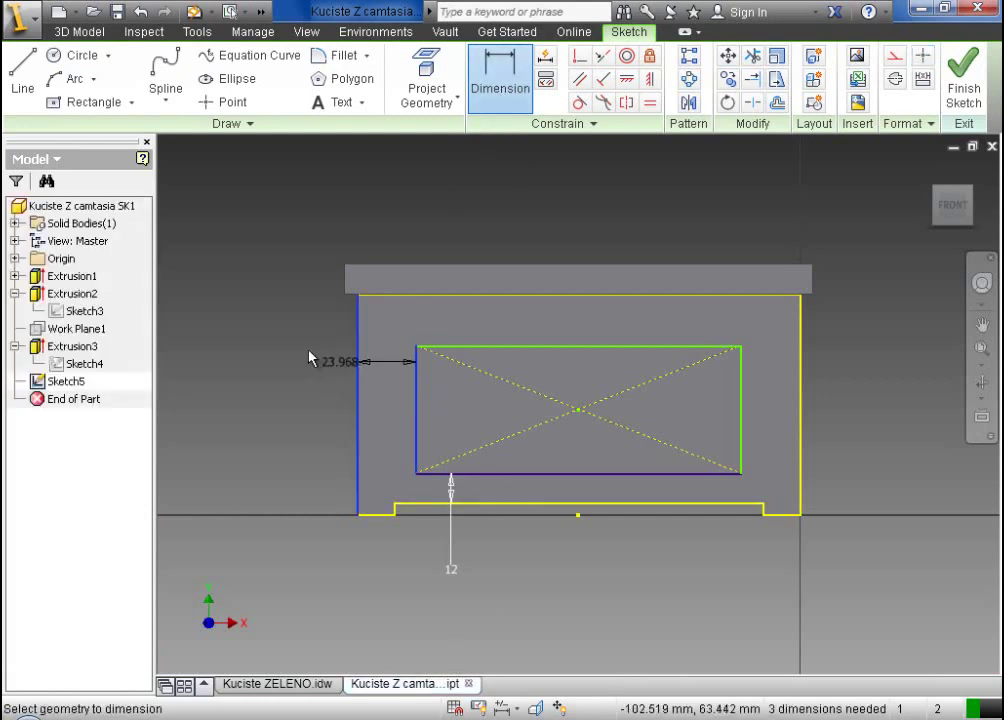
left_click(312, 218)
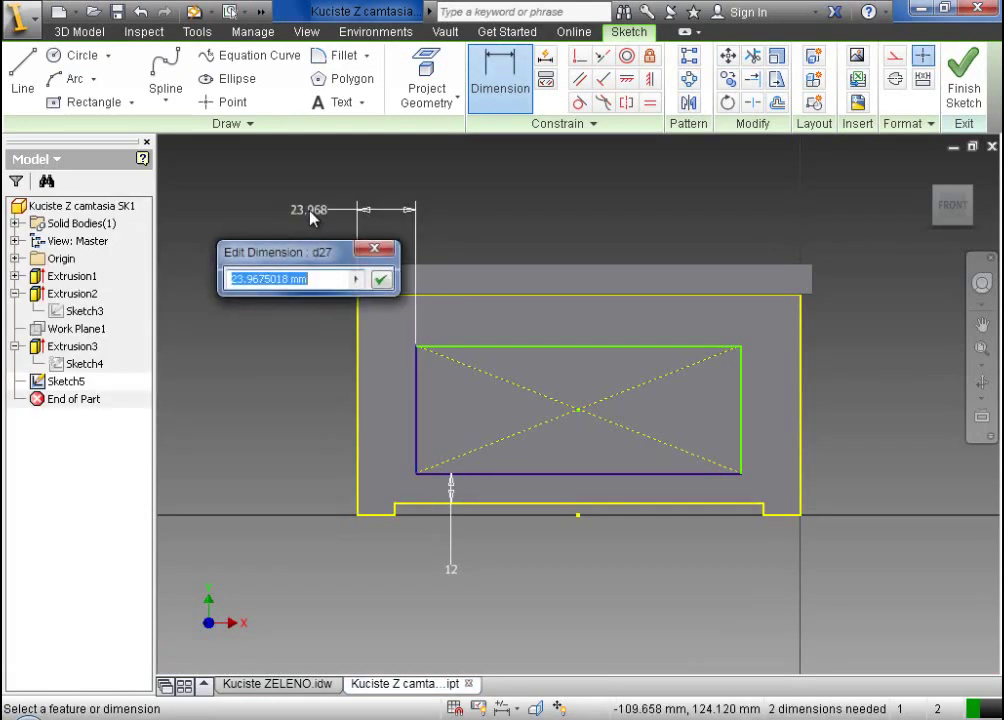
type("18")
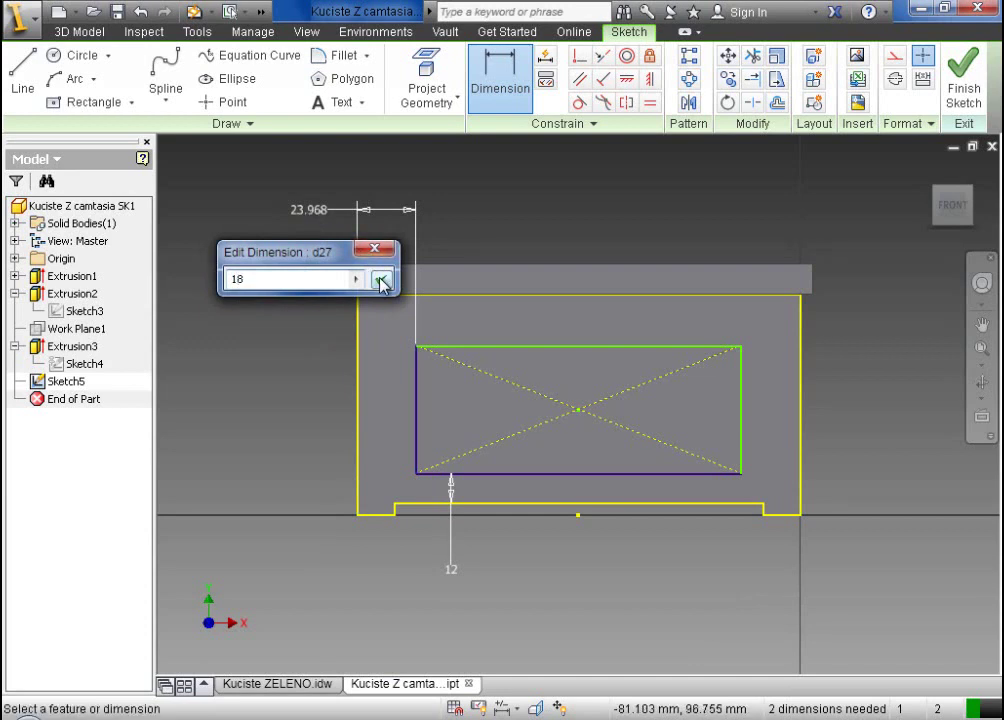
left_click(381, 282)
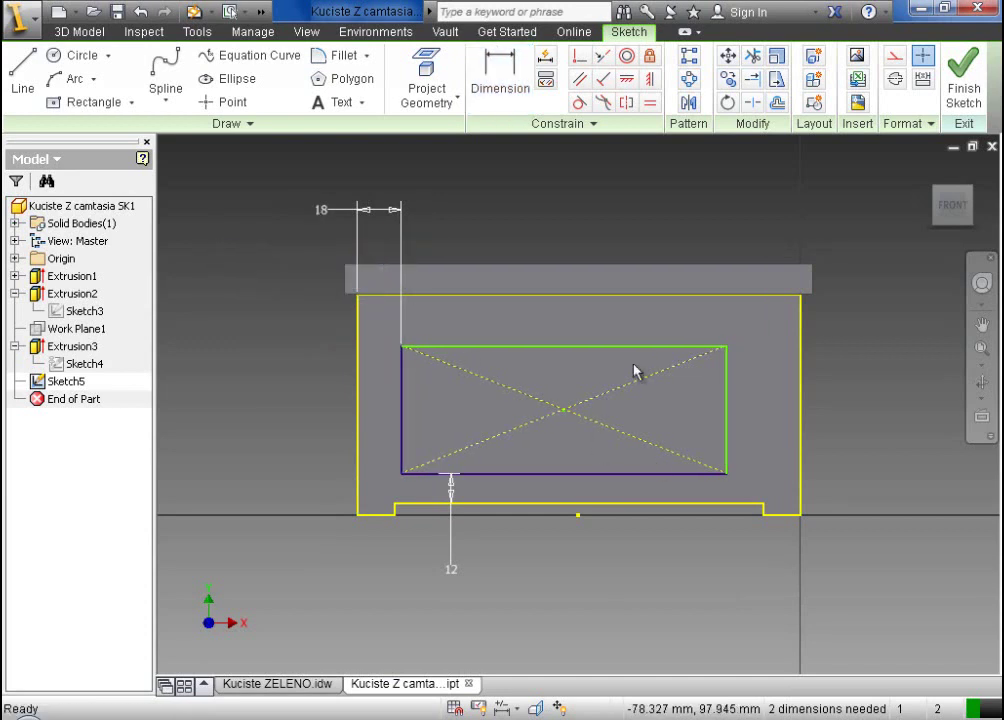
- Draw a vertical line from the midpoint of the base up past the flange and convert it to construction
left_click(22, 72)
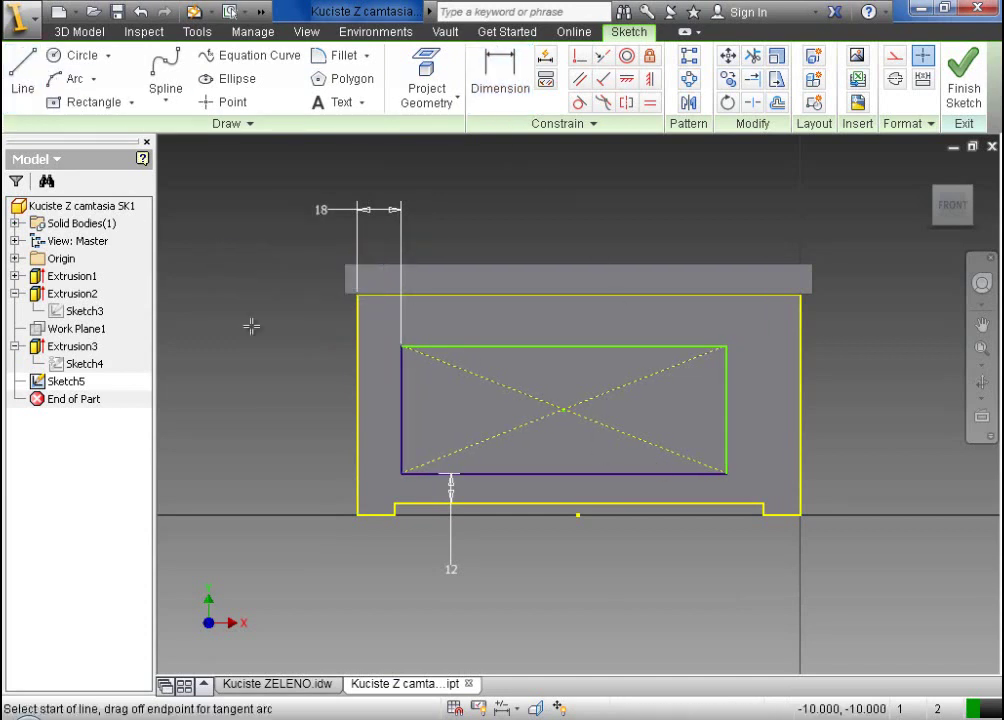
left_click(579, 514)
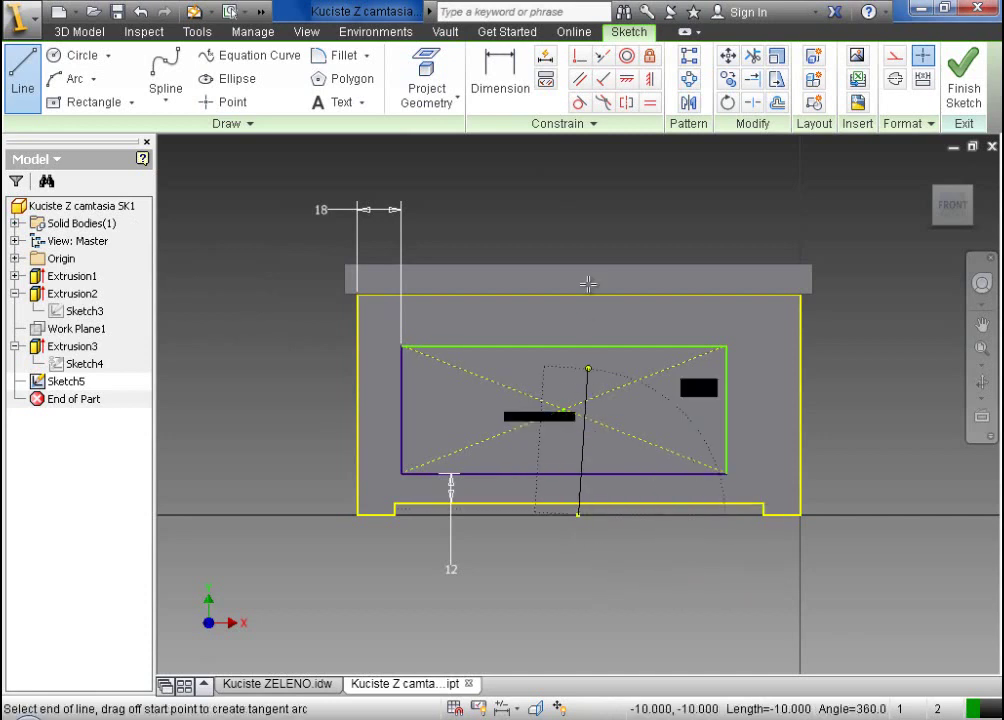
left_click(579, 217)
key("Escape")
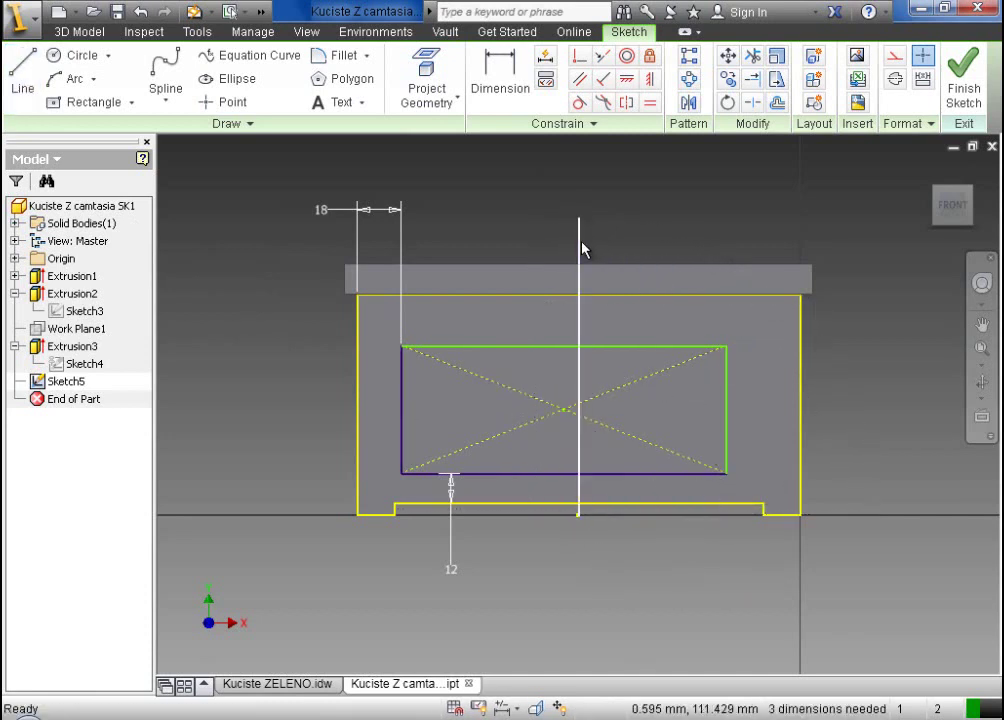
left_click(893, 58)
key("Escape")
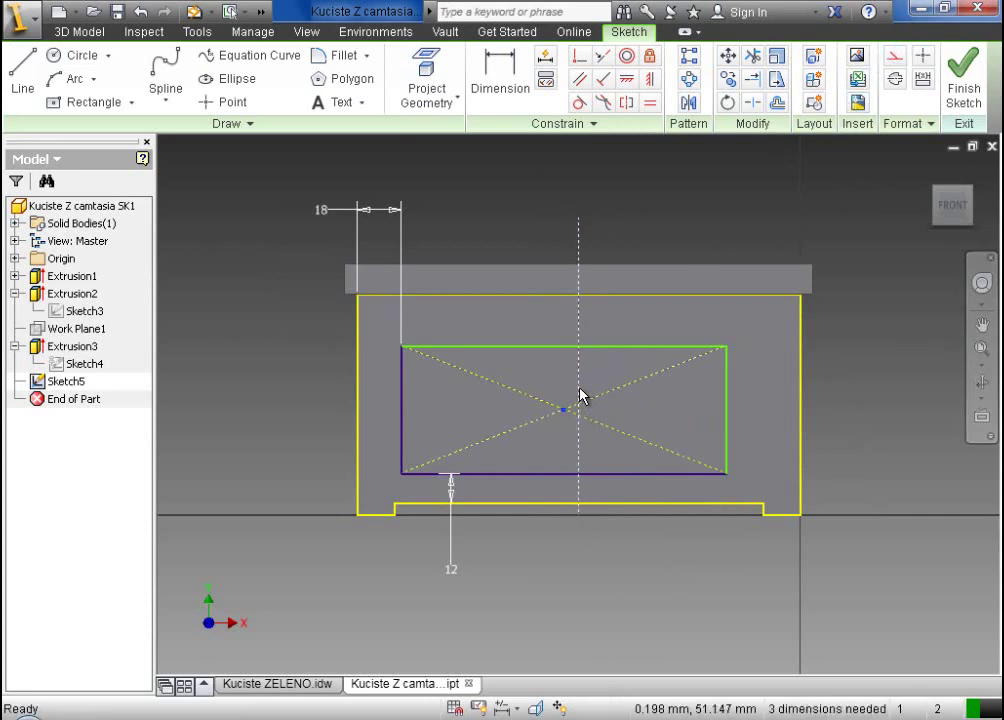
- Constrain the rectangle's centre point coincident with the vertical construction line
left_click(580, 56)
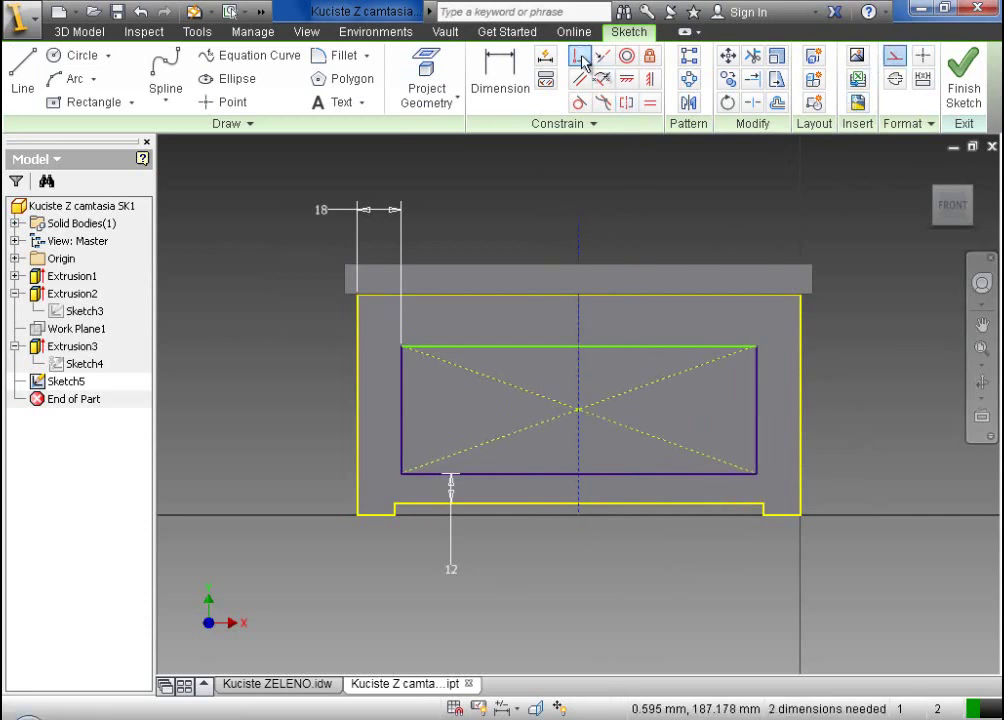
right_click(650, 185)
left_click(736, 176)
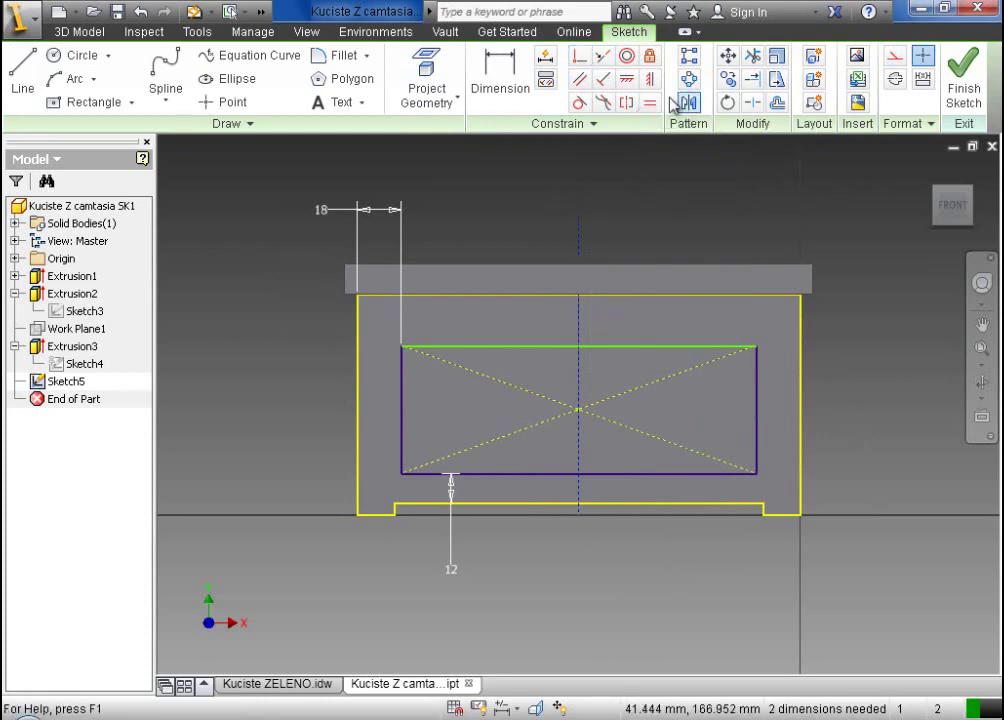
- Make the rectangle's top edge collinear with the lower edge of the flange
left_click(603, 56)
left_click(636, 297)
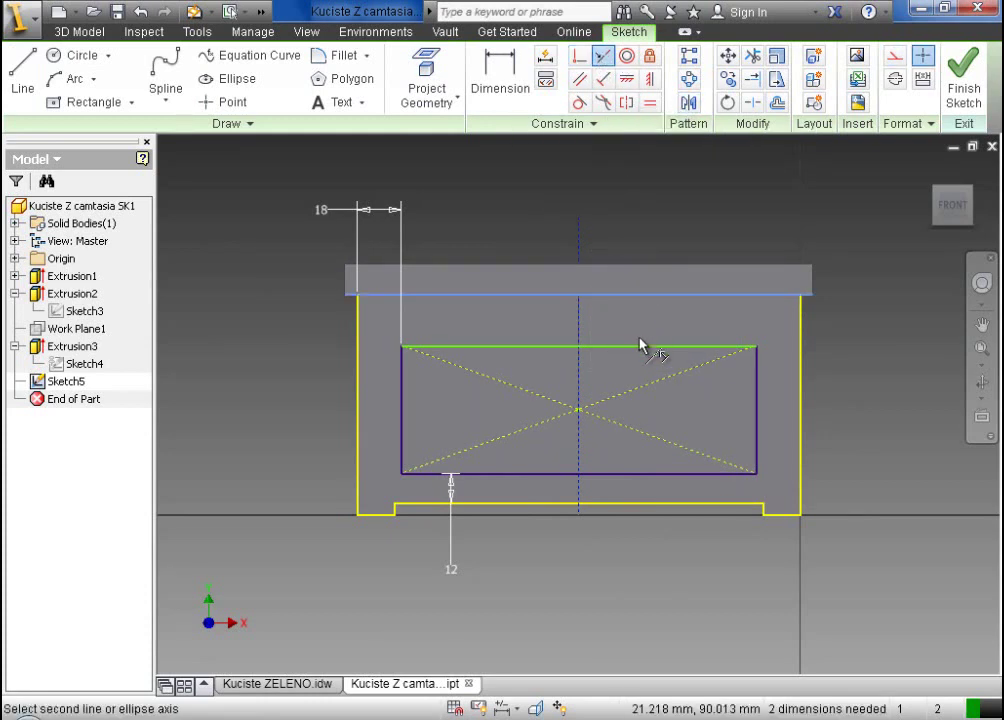
left_click(645, 348)
right_click(669, 200)
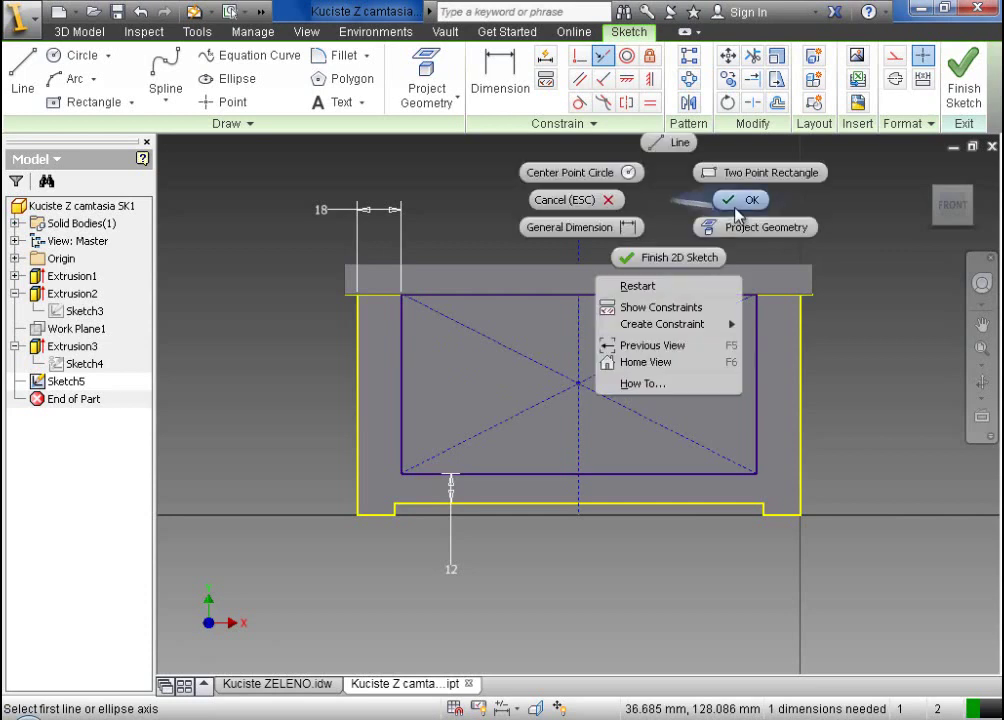
left_click(735, 199)
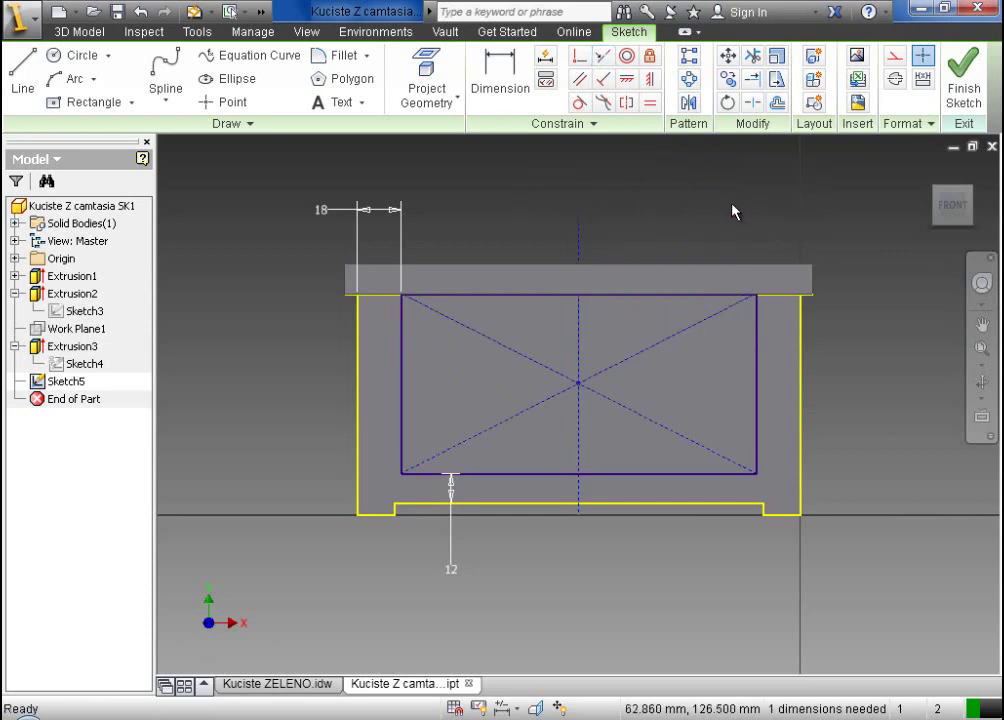
- Check the corner radius in the drawing and fillet both lower corners of the rectangle with a 50 mm radius
left_click(343, 58)
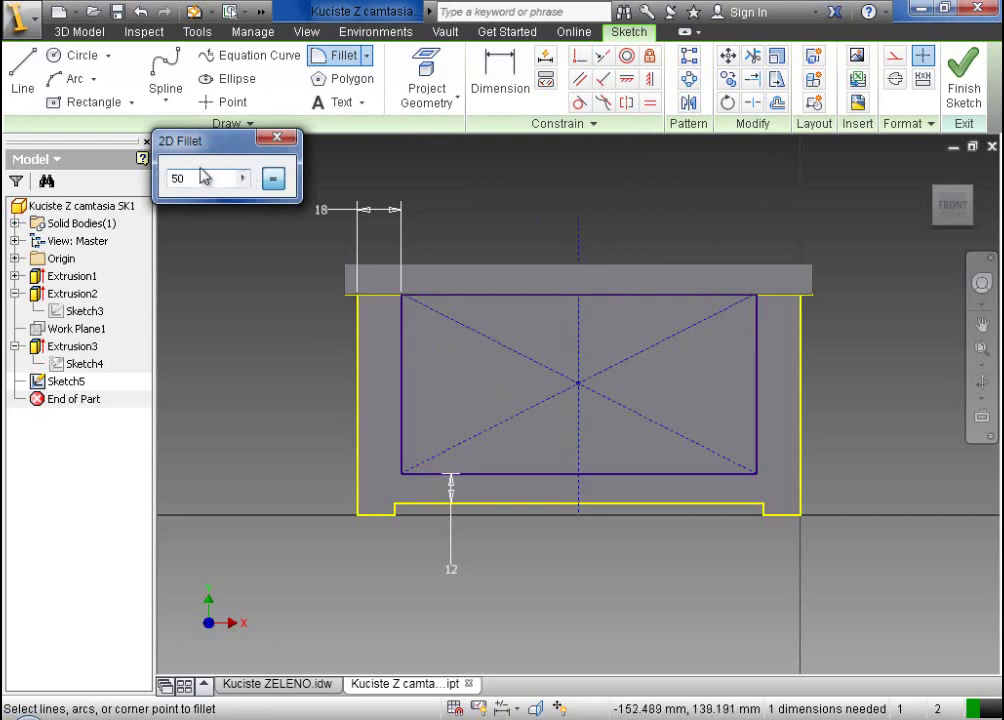
left_click(305, 686)
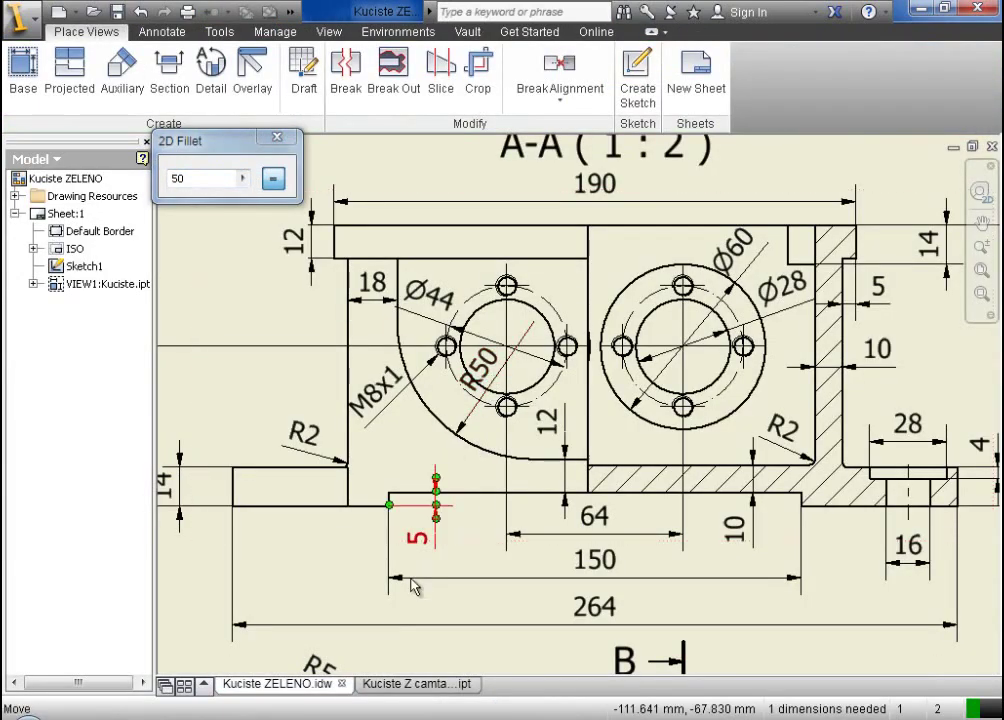
left_click(418, 685)
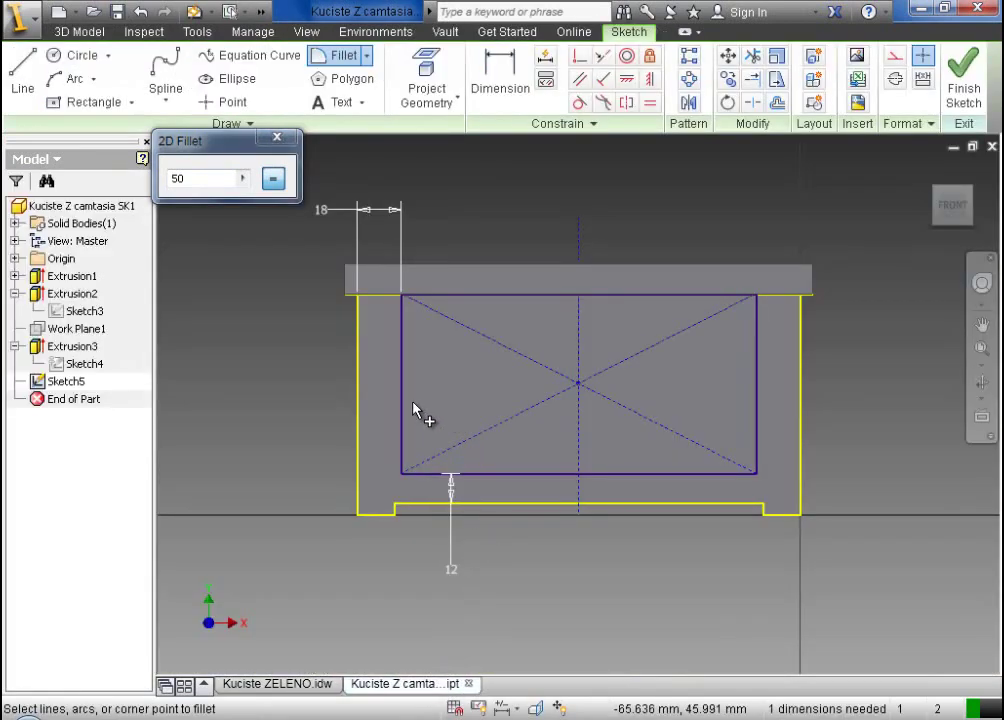
left_click(404, 410)
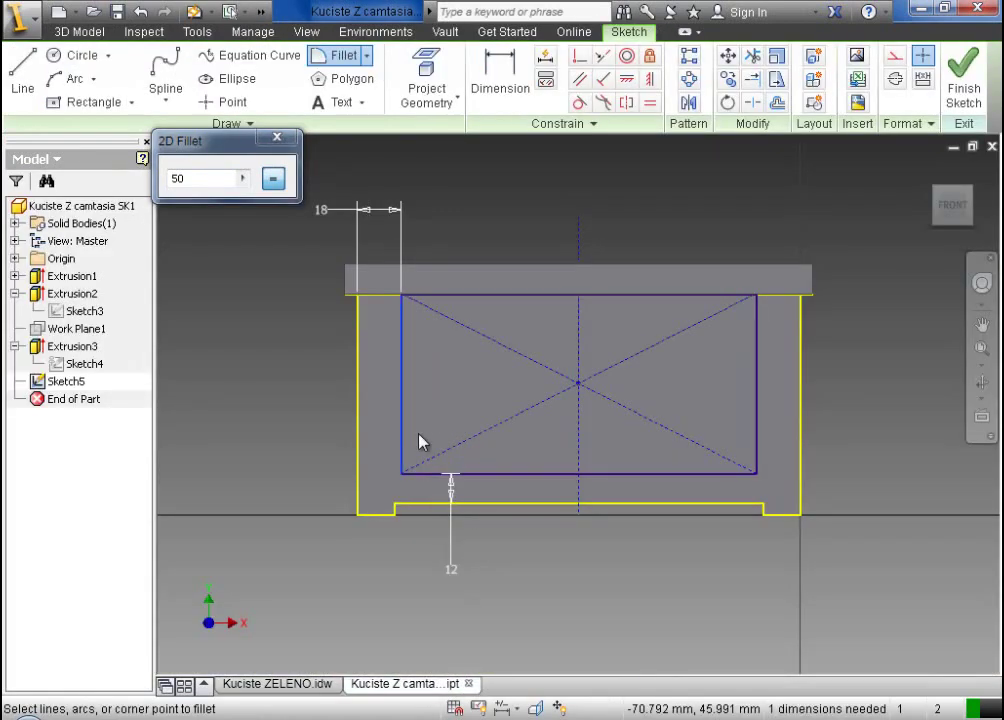
left_click(471, 477)
left_click(758, 437)
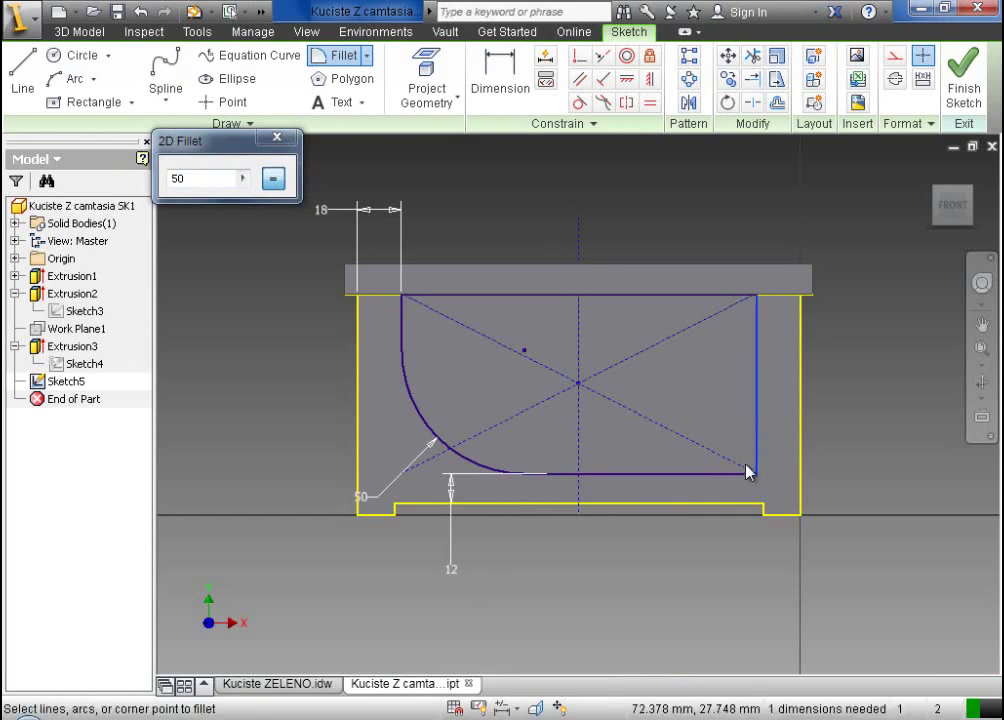
left_click(733, 477)
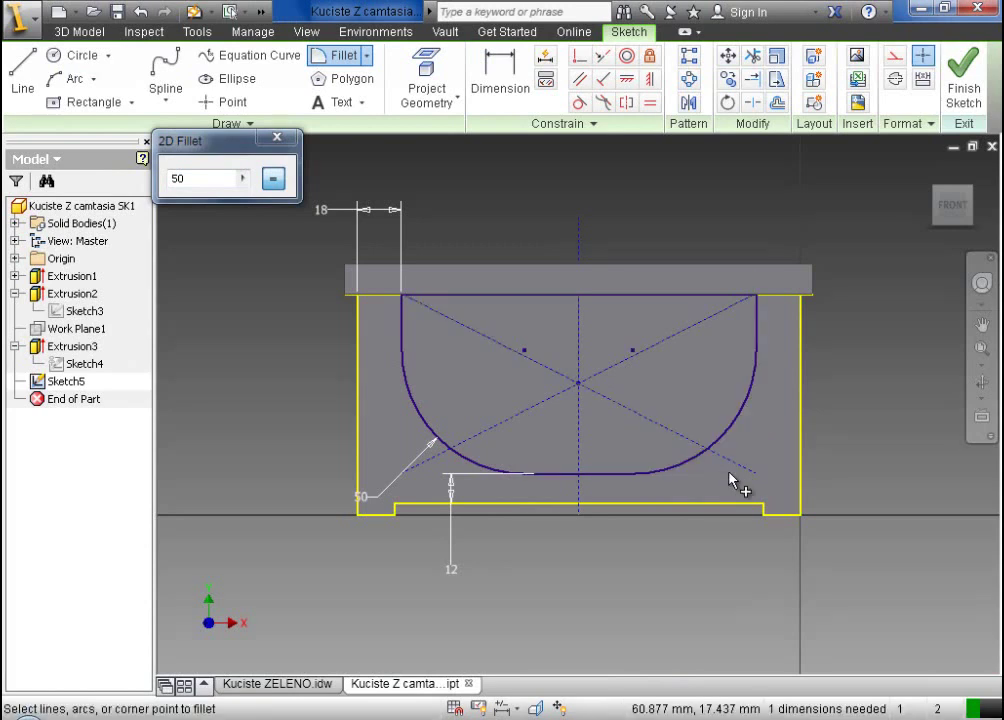
- End the fillet command and finish the sketch of the R50-cornered profile
left_click(278, 139)
right_click(675, 207)
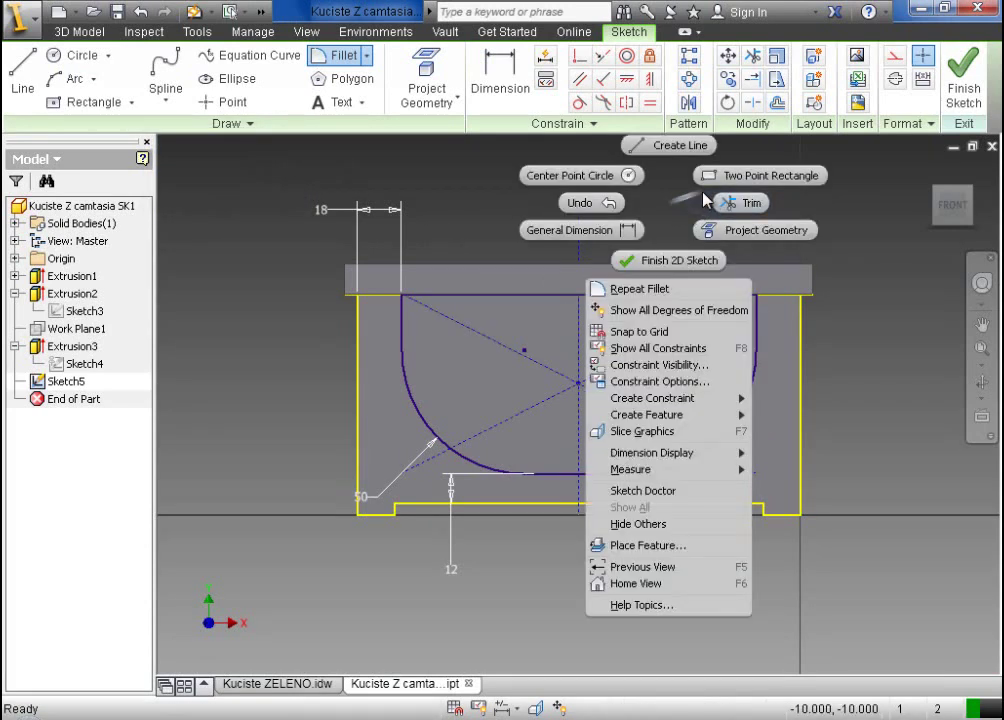
key("Escape")
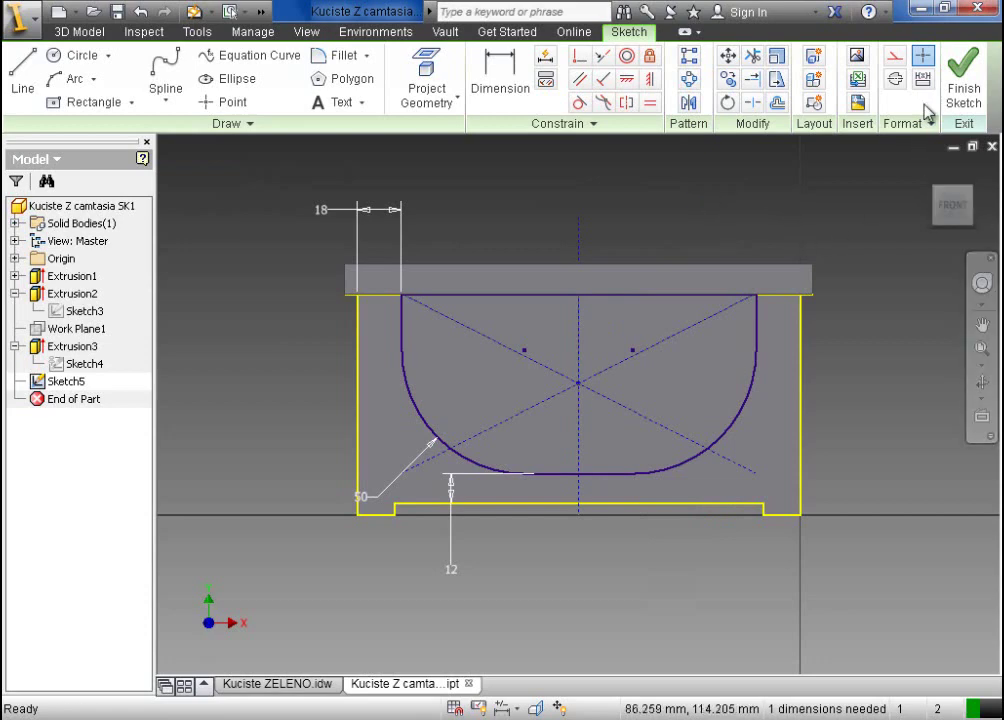
left_click(958, 92)
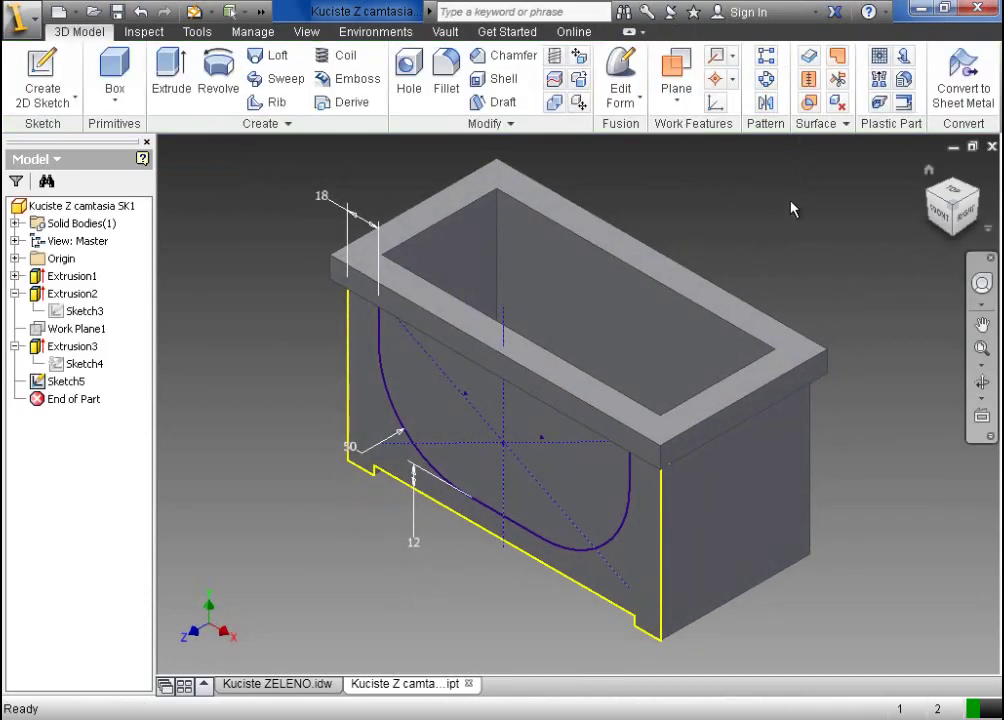
left_click(175, 90)
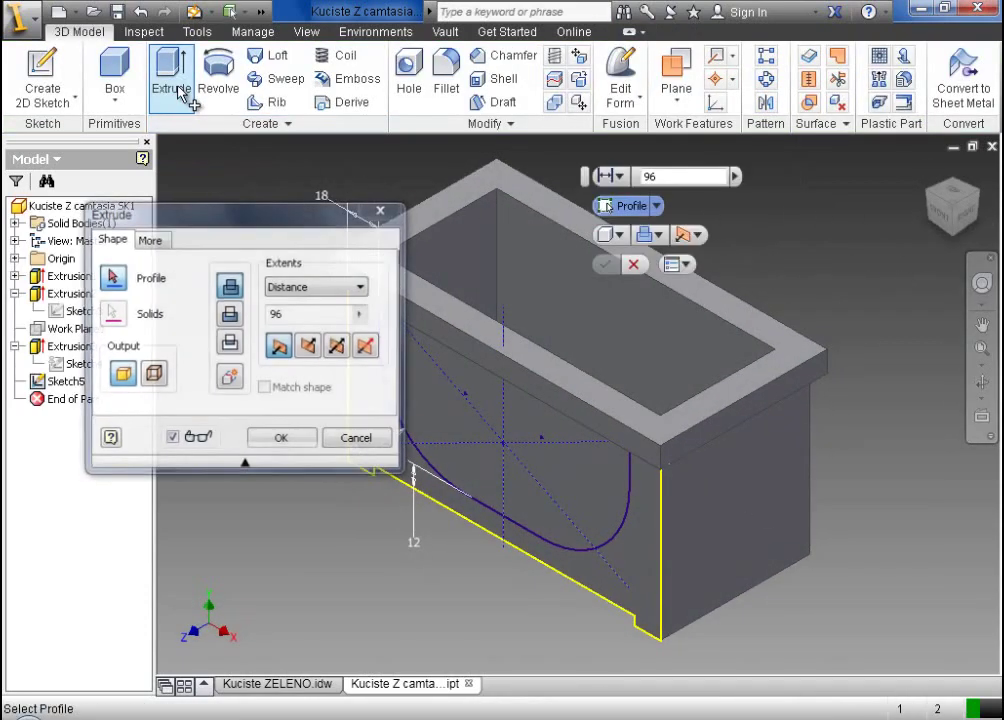
left_click_drag(284, 222, 199, 204)
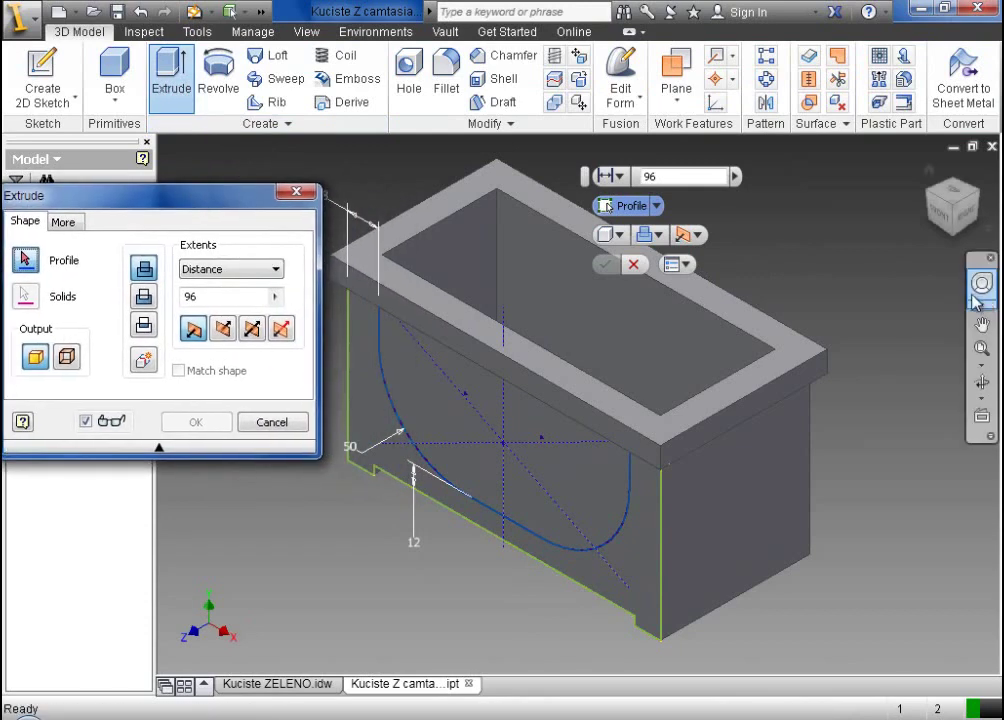
left_click(982, 325)
left_click_drag(666, 314, 772, 355)
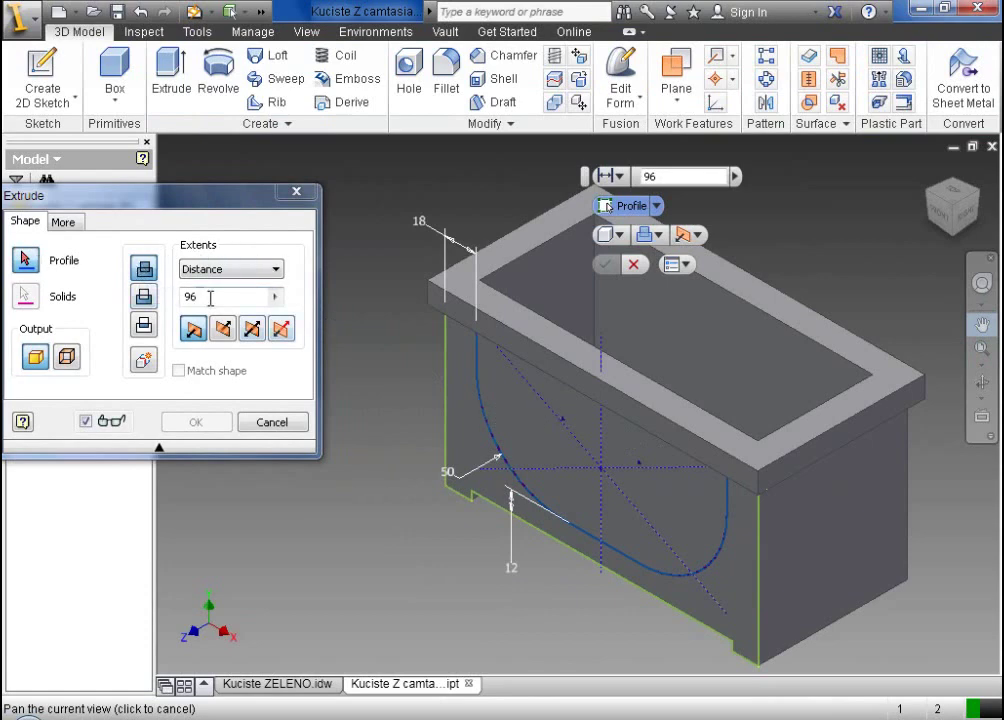
key("Escape")
key("Escape")
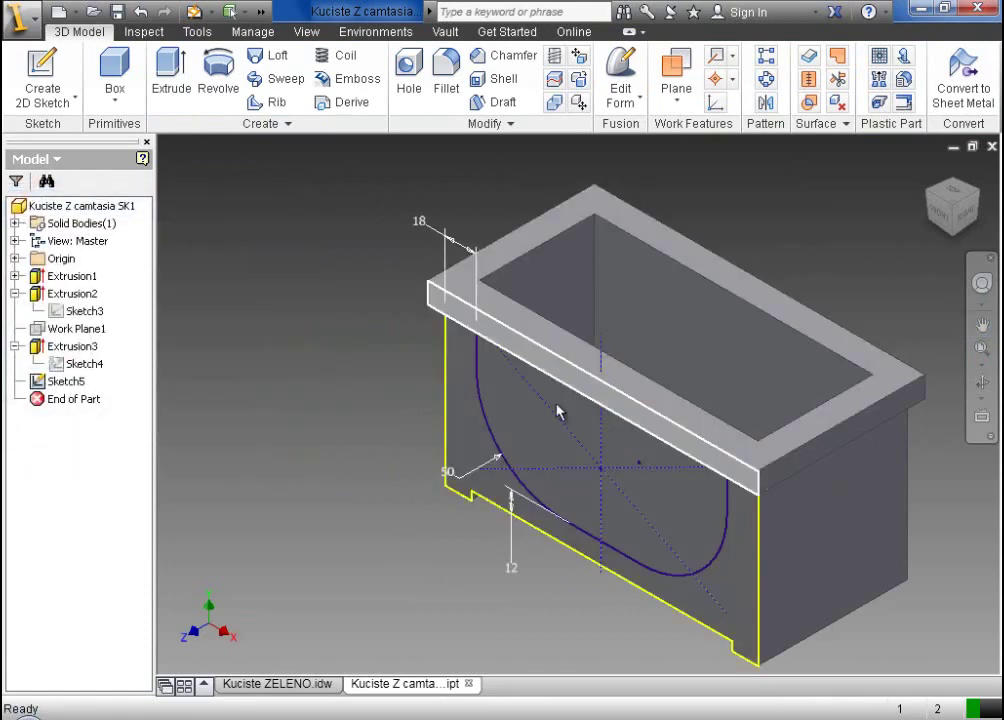
- Start an Extrude and select the R50-cornered region on the long side wall as its profile
left_click(171, 100)
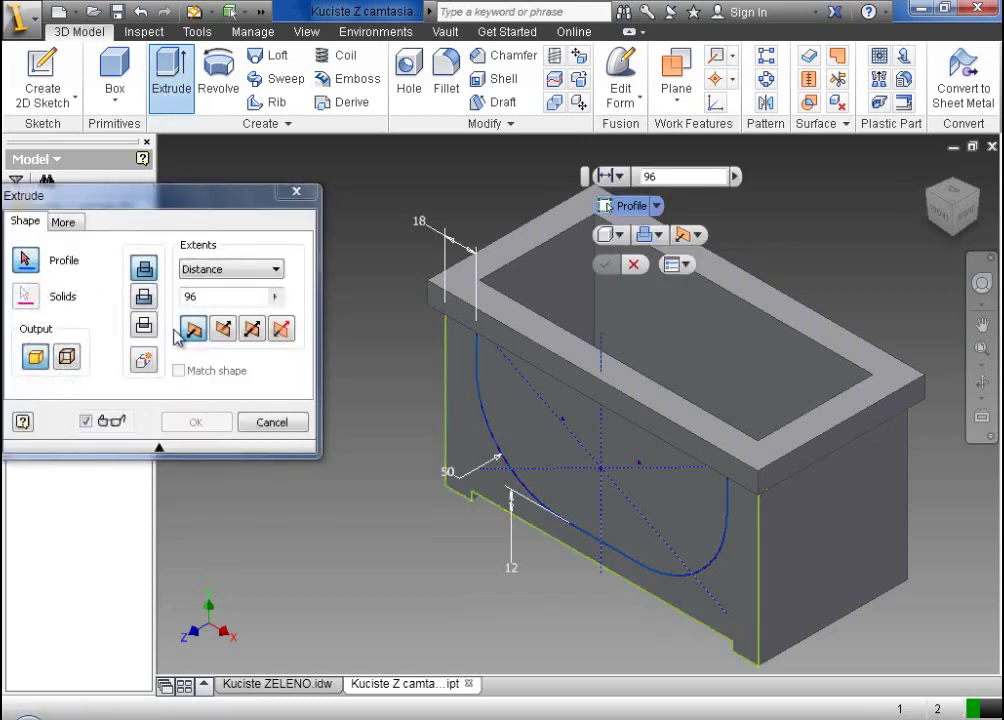
left_click(567, 430)
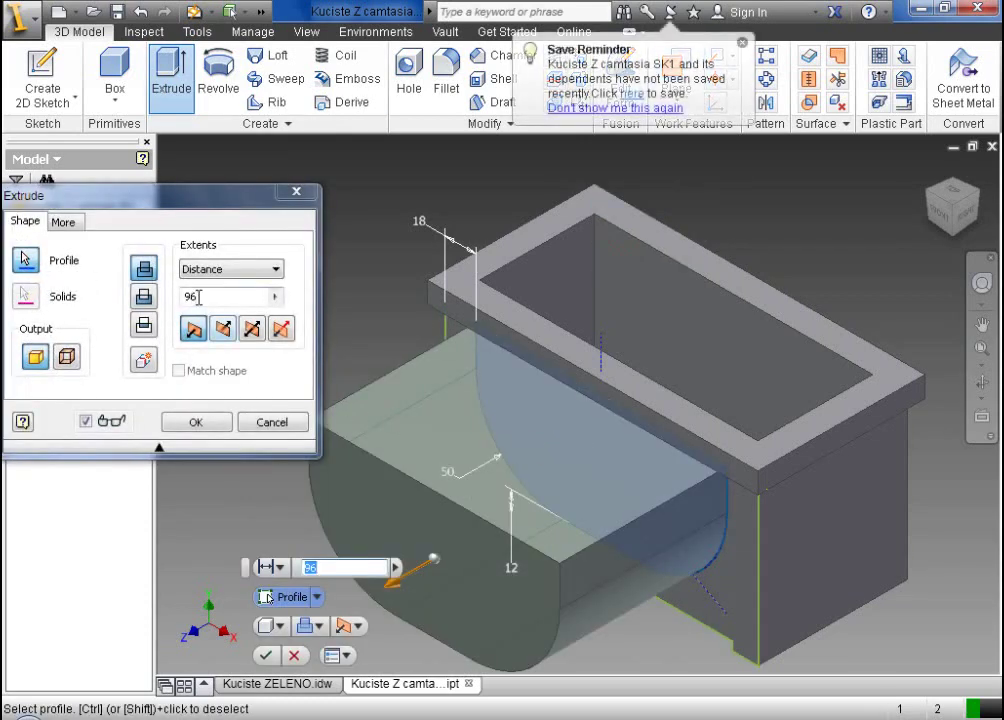
left_click(198, 296)
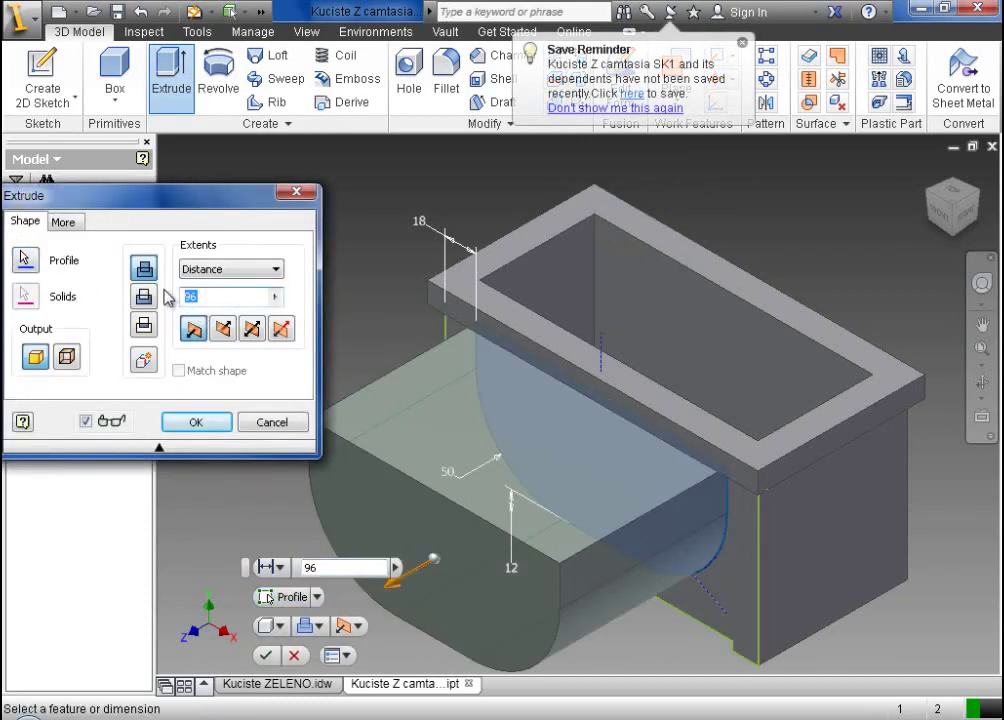
- Examine section B-B in the Kuciste ZELENO drawing for the thickness of the raised area on the long side wall
left_click(310, 688)
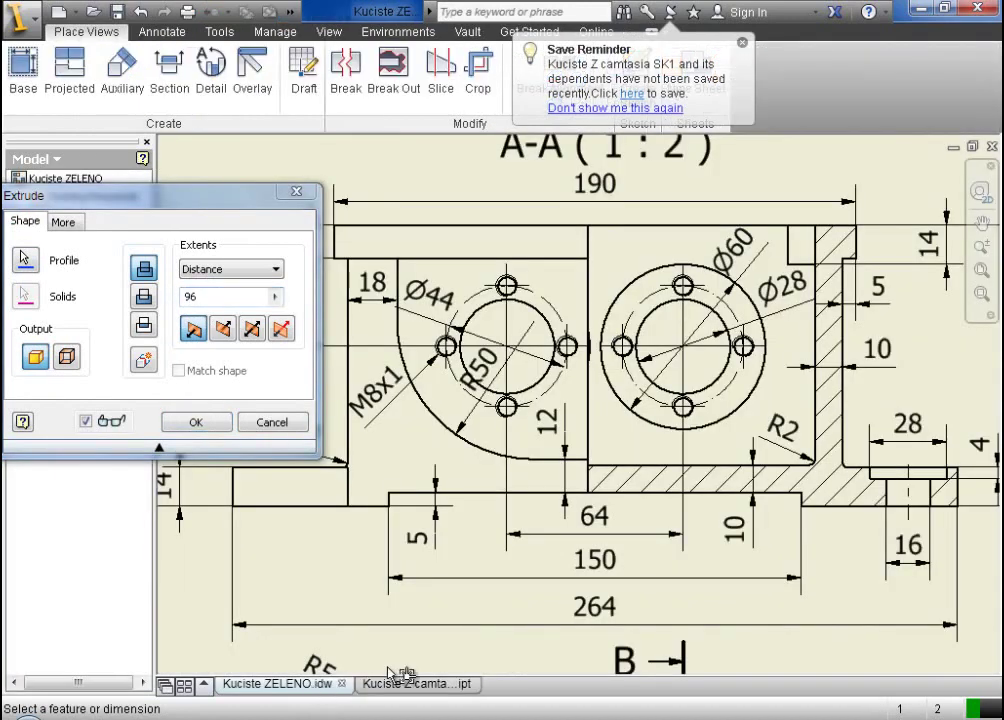
scroll(658, 403, "down", 5)
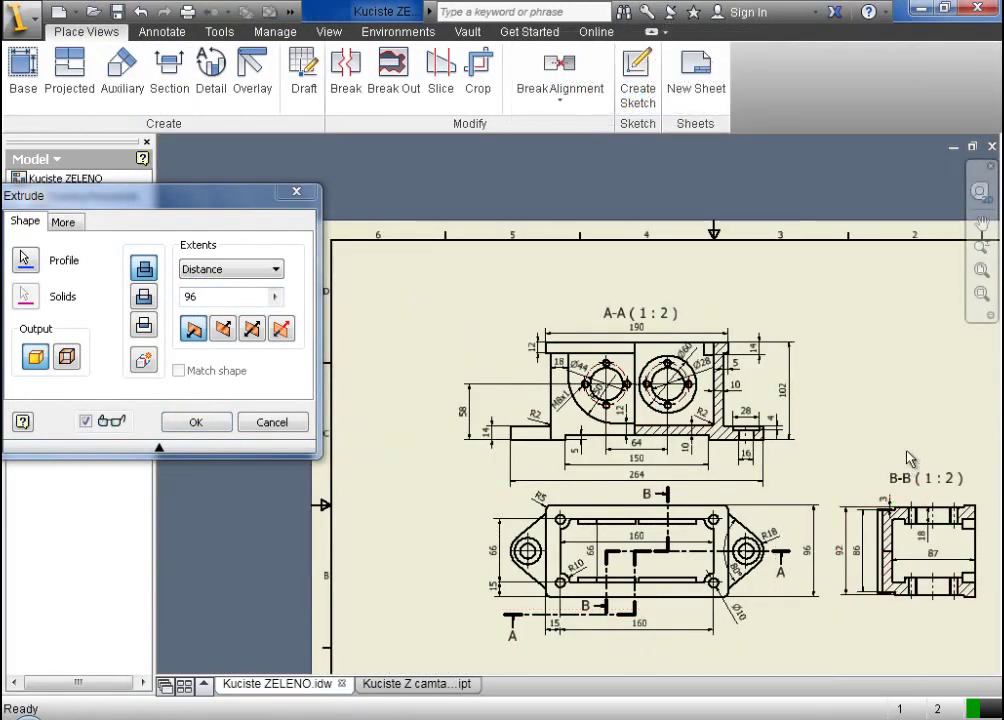
left_click(979, 224)
left_click_drag(604, 583, 583, 492)
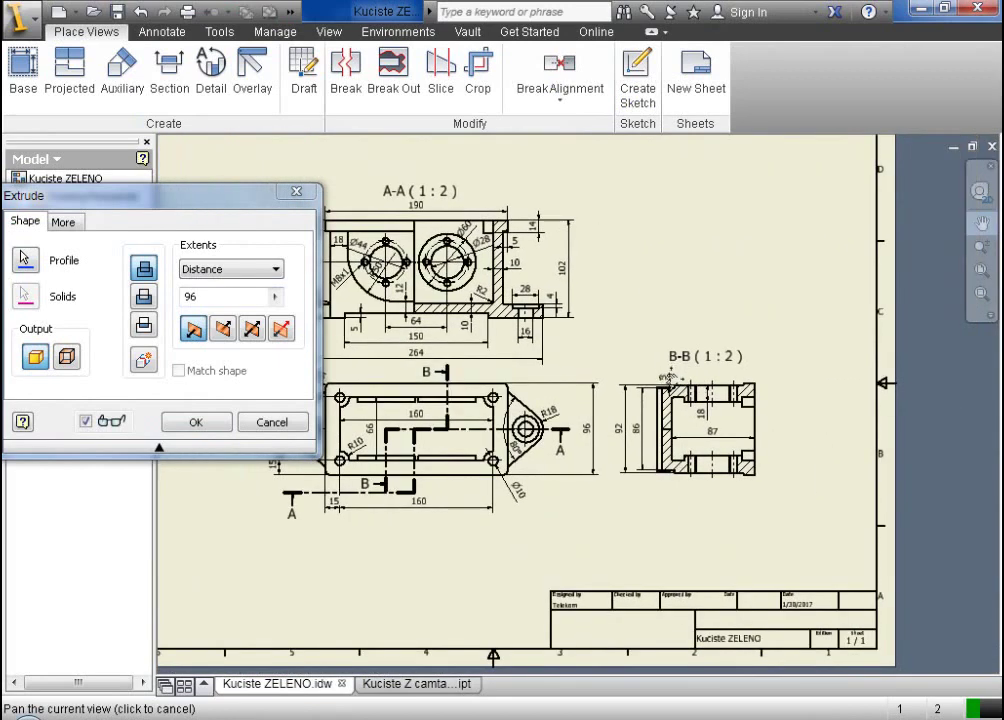
scroll(670, 377, "up", 5)
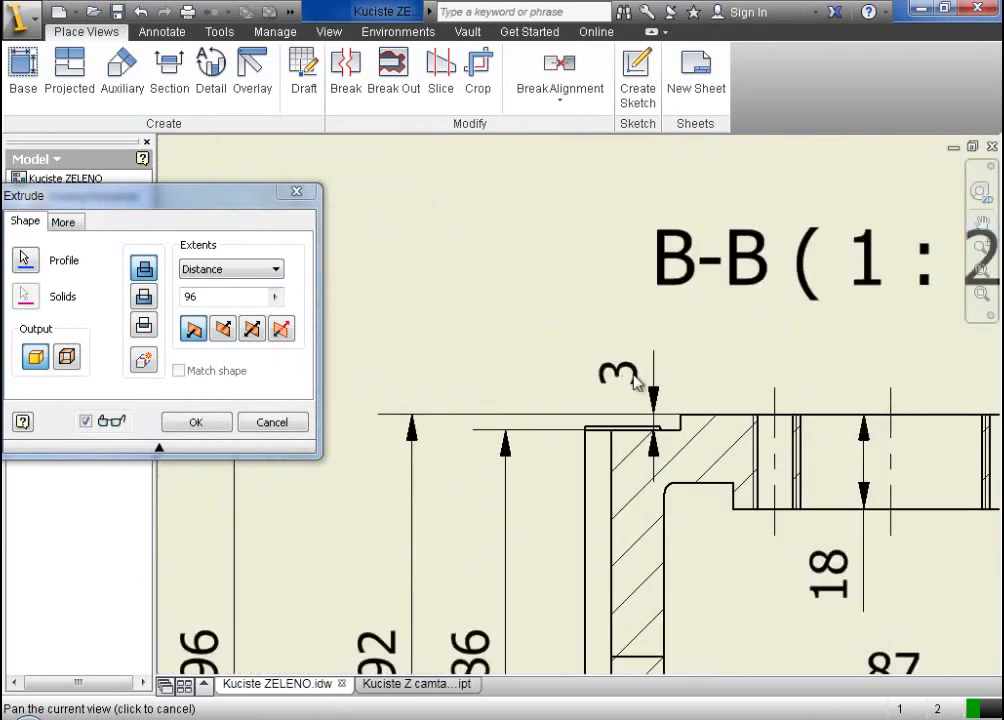
key("Escape")
left_click(640, 377)
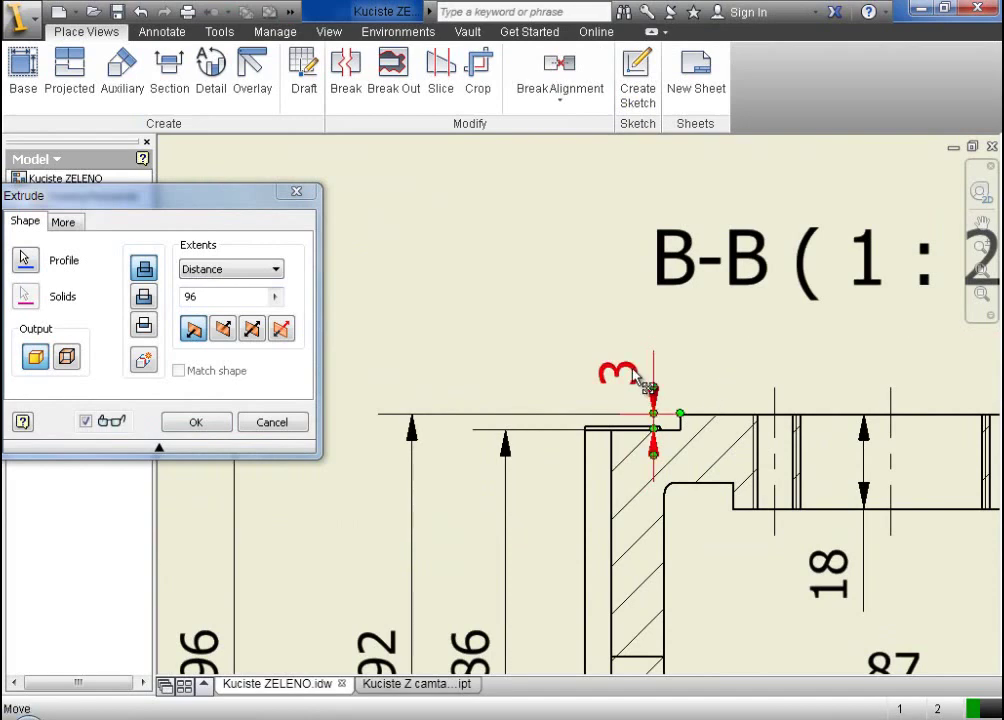
scroll(657, 405, "down", 3)
scroll(665, 405, "up", 3)
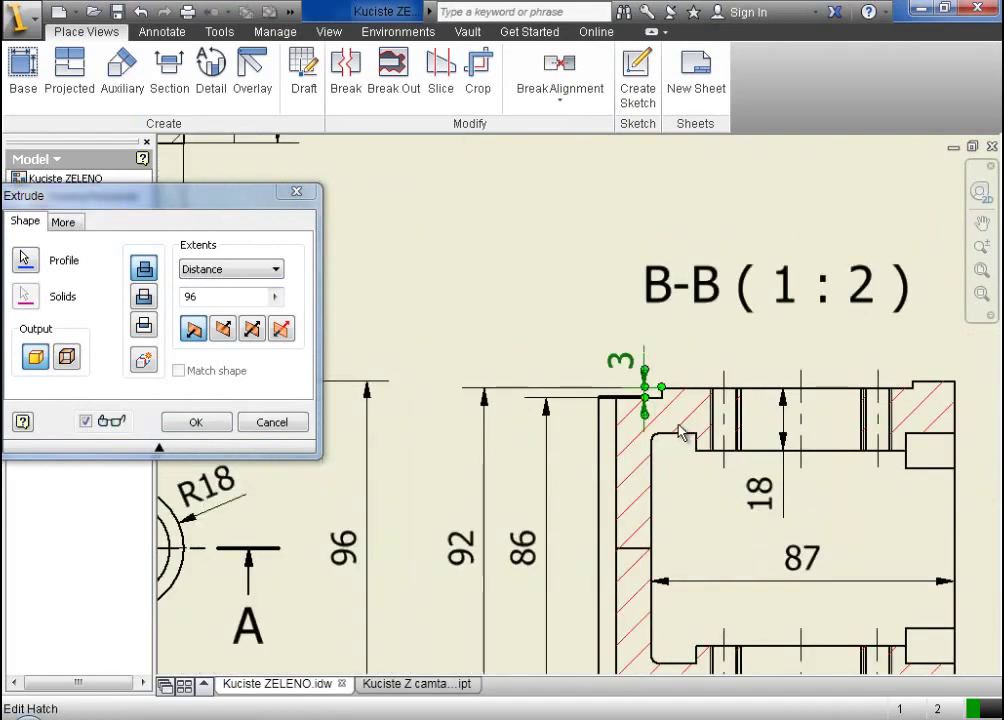
scroll(664, 398, "up", 2)
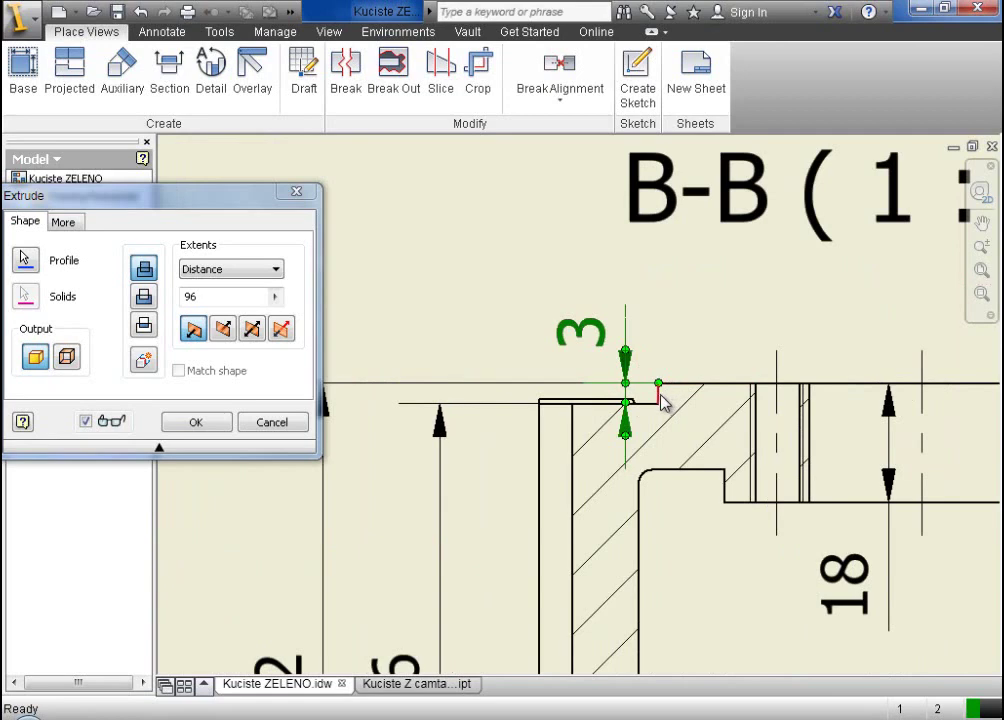
scroll(664, 401, "down", 3)
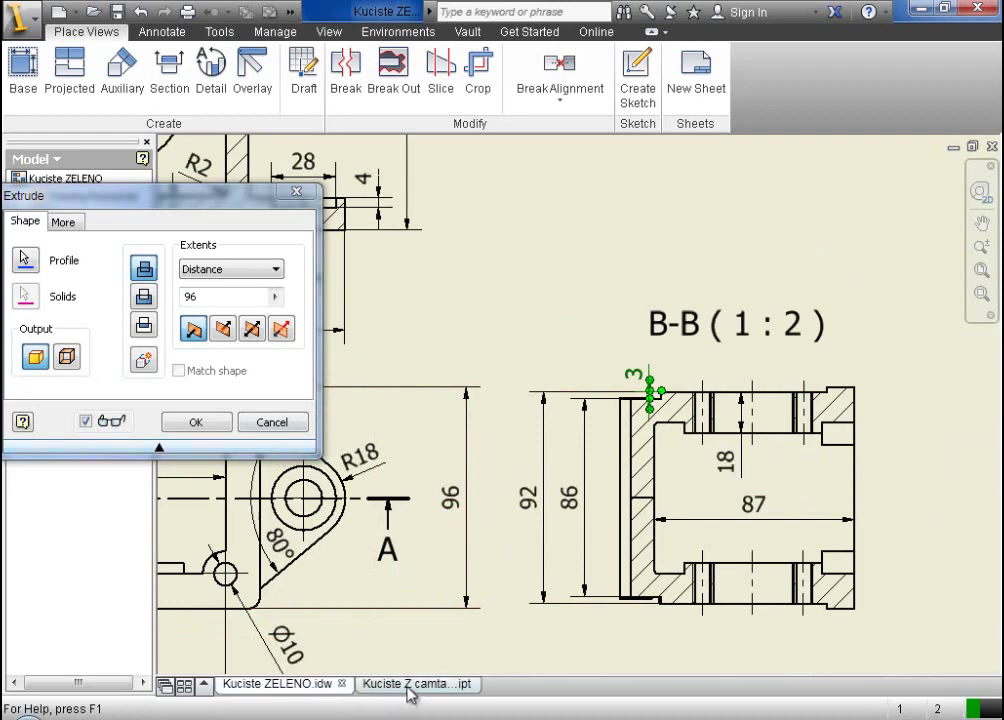
scroll(676, 432, "up", 3)
scroll(678, 432, "down", 3)
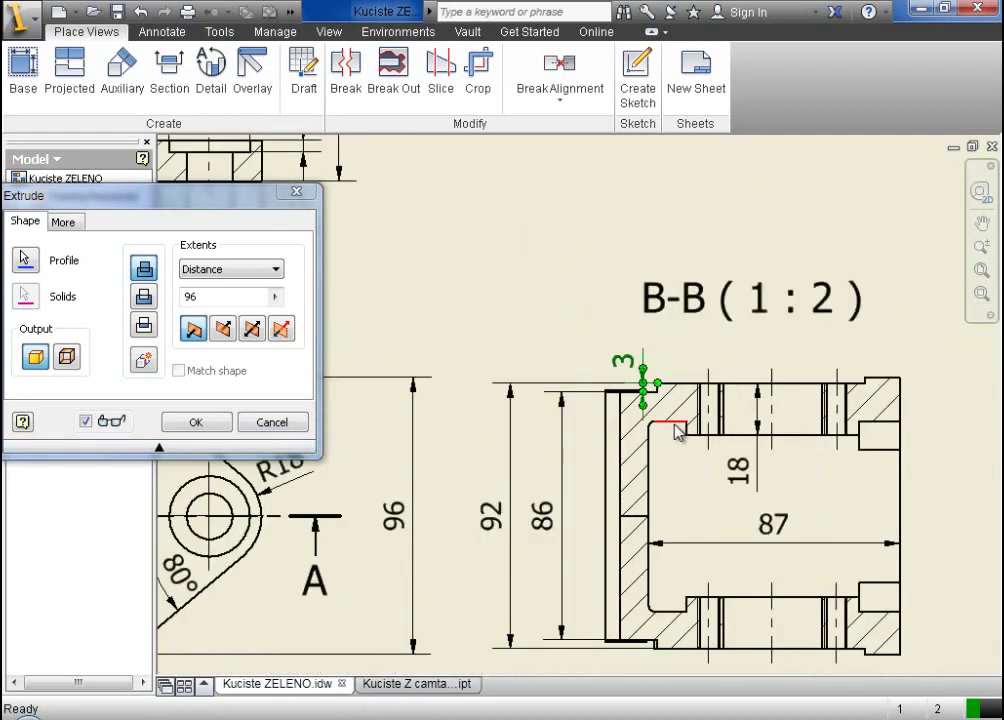
- Extrude the selected R50-cornered profile 3 mm outward from the long side wall of the housing
left_click(437, 685)
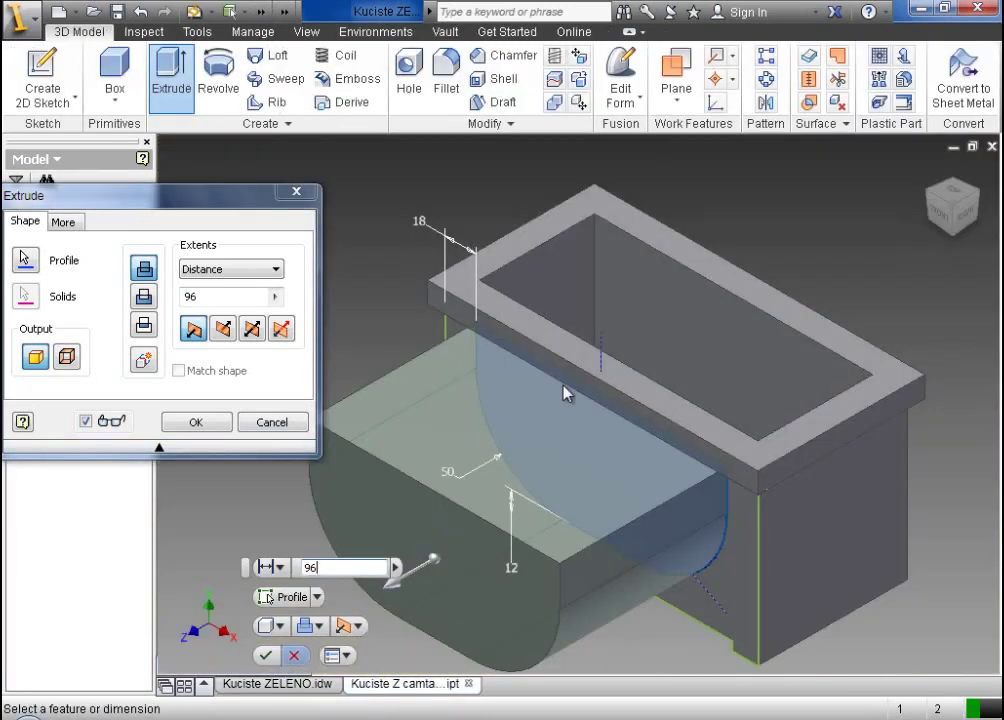
left_click(232, 297)
key("BackSpace")
key("BackSpace")
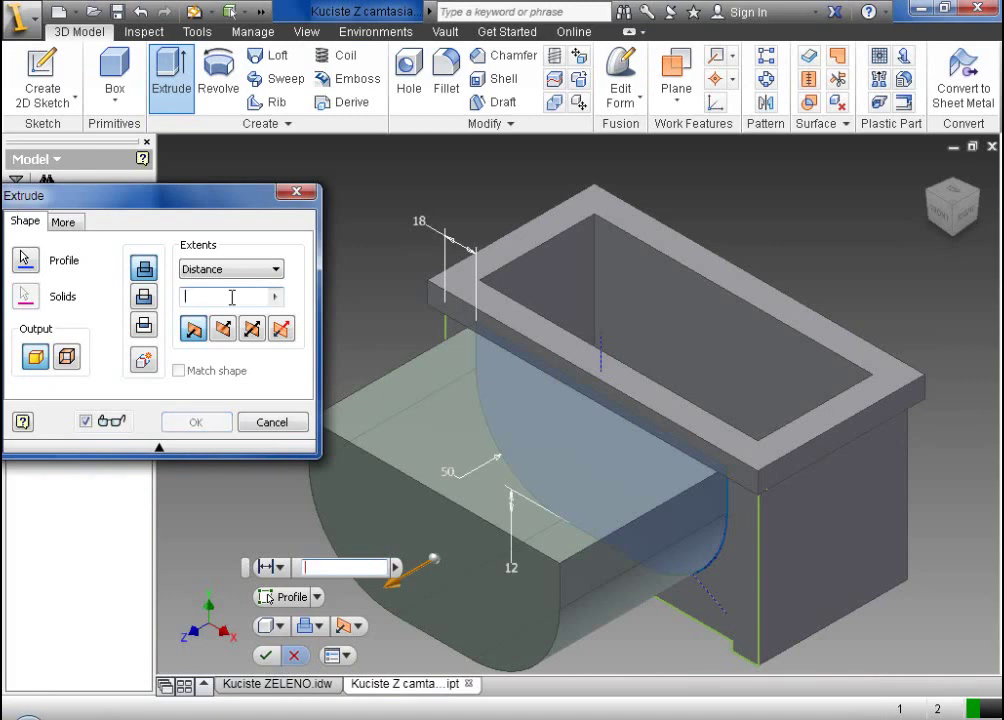
left_click(196, 422)
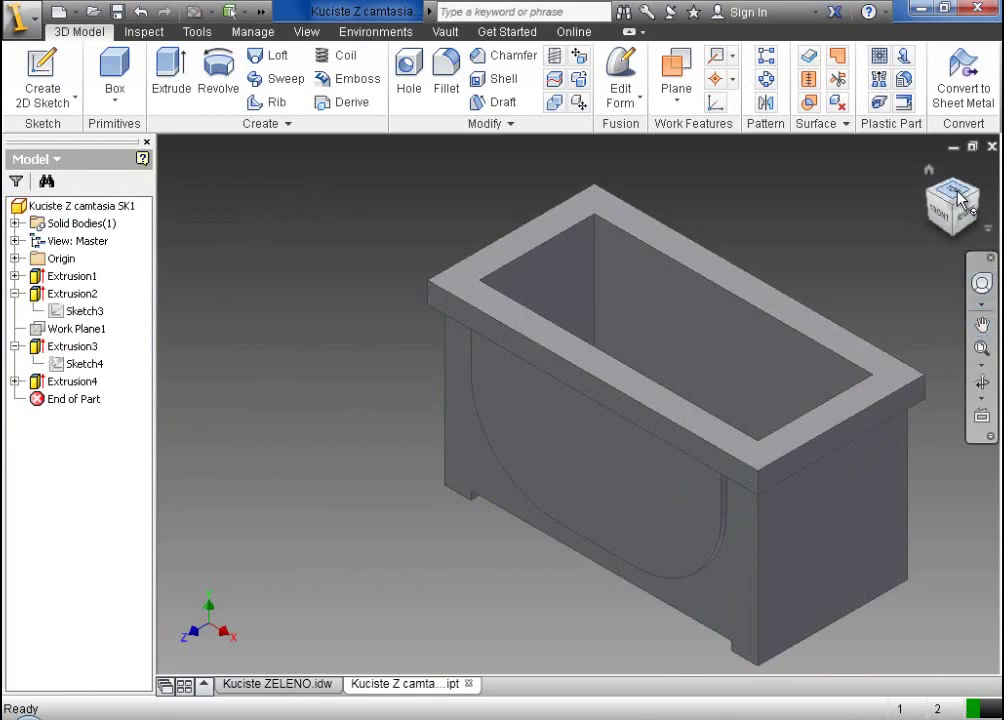
middle_click_drag(958, 200, 895, 180, "shift")
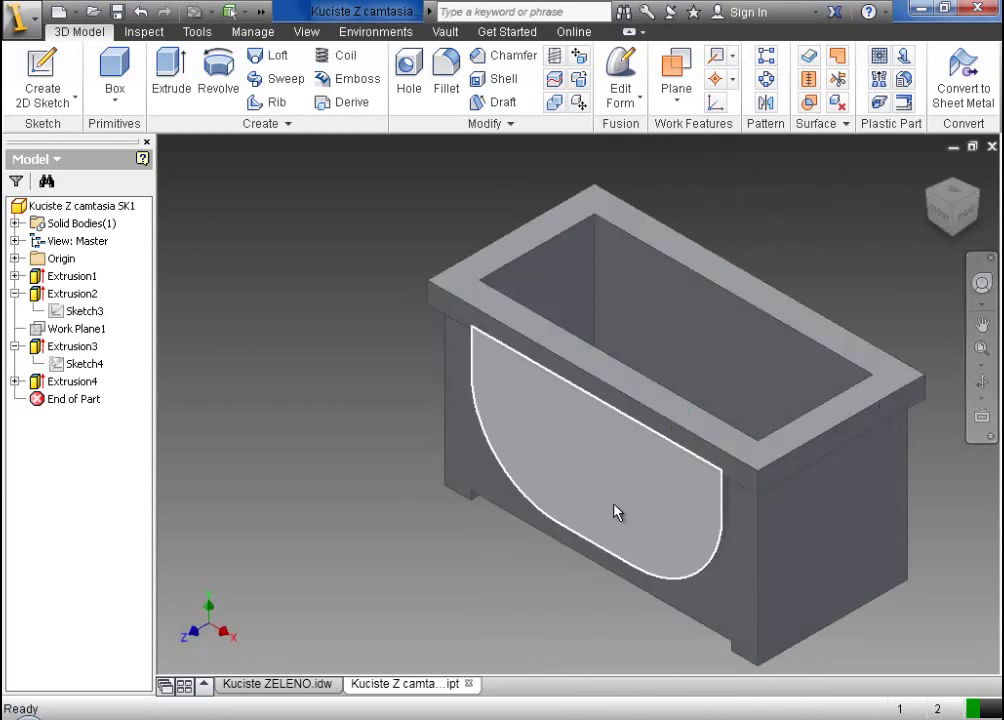
- Examine view A-A in the Kuciste ZELENO drawing for the diameter of the round boss inside the long wall
left_click(327, 688)
scroll(488, 530, "down", 5)
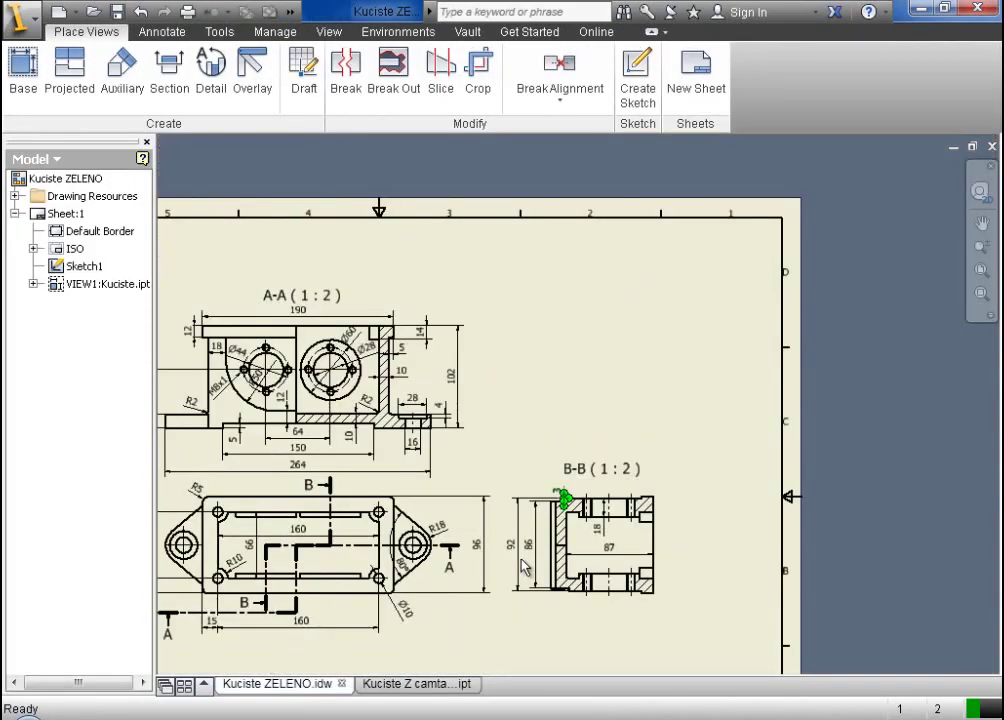
left_click(443, 688)
left_click(303, 690)
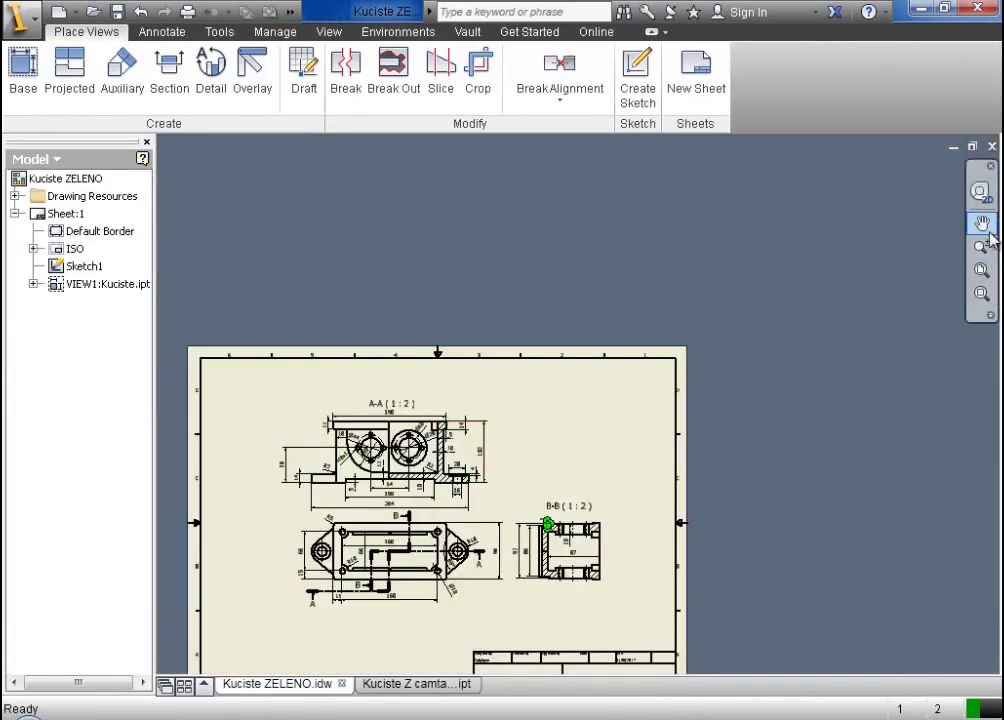
left_click(981, 223)
mouse_move(562, 369)
left_mouse_down()
mouse_move(616, 403)
mouse_move(694, 293)
left_mouse_up()
scroll(521, 376, "up", 6)
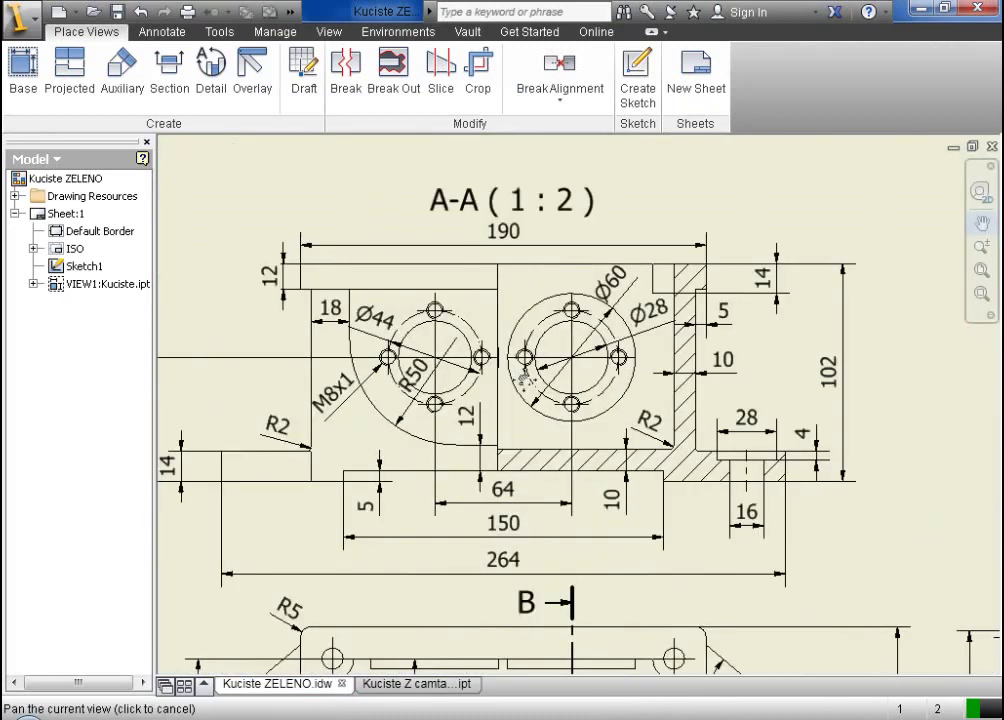
key("Escape")
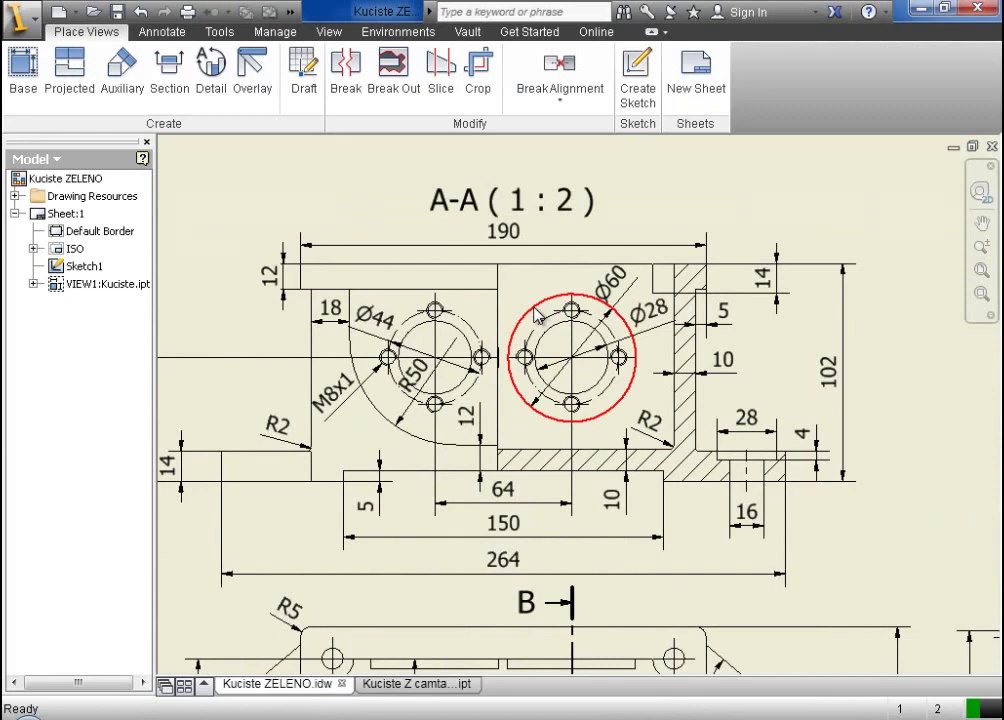
scroll(600, 383, "down", 3)
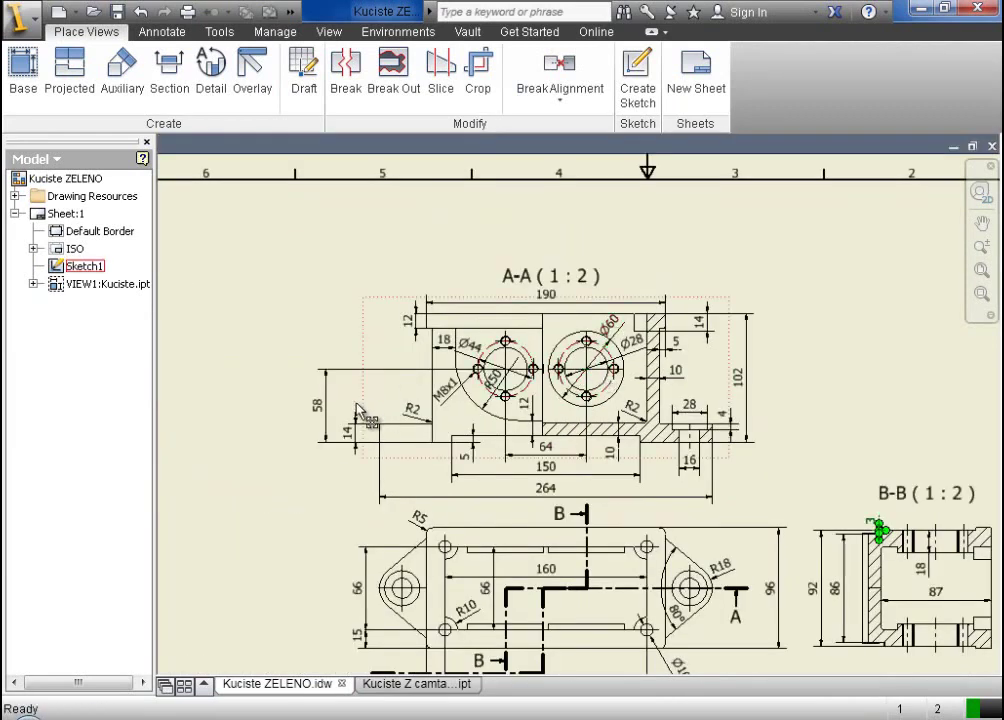
left_click(612, 330)
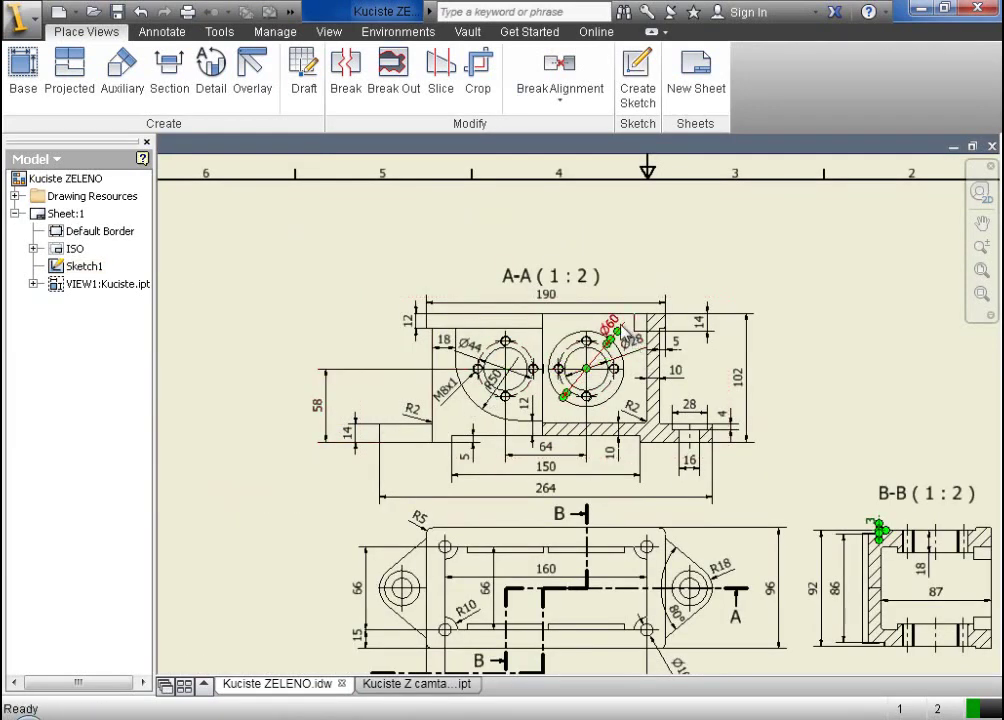
scroll(622, 332, "up", 3)
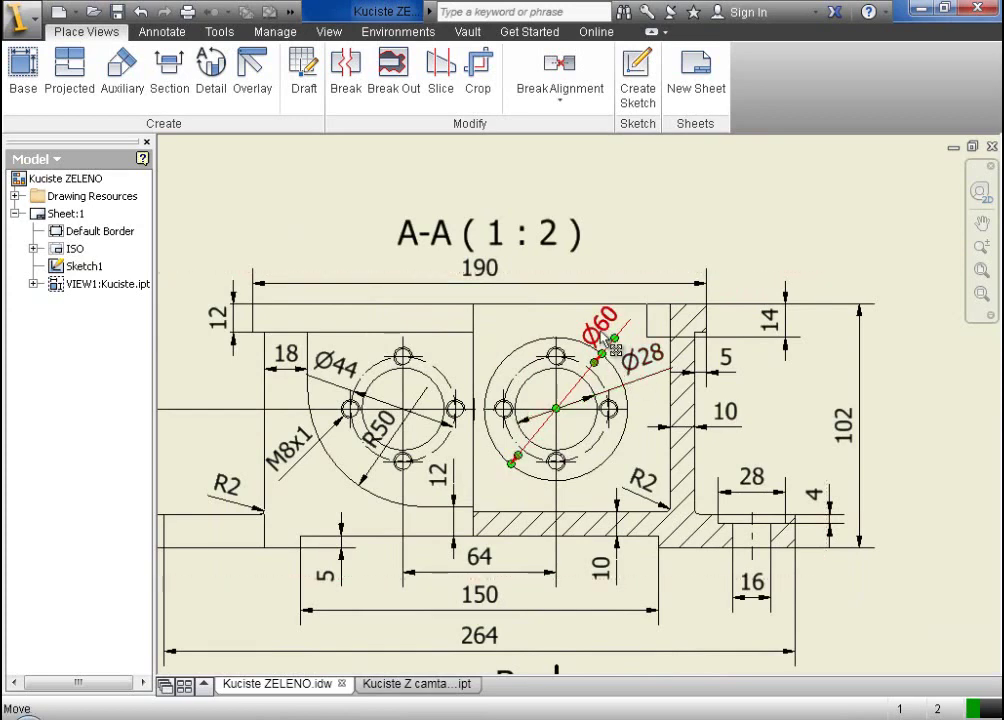
- Examine the top view and section B-B in the drawing for the depth of the inner bosses around the bores
scroll(614, 348, "down", 4)
scroll(558, 600, "up", 4)
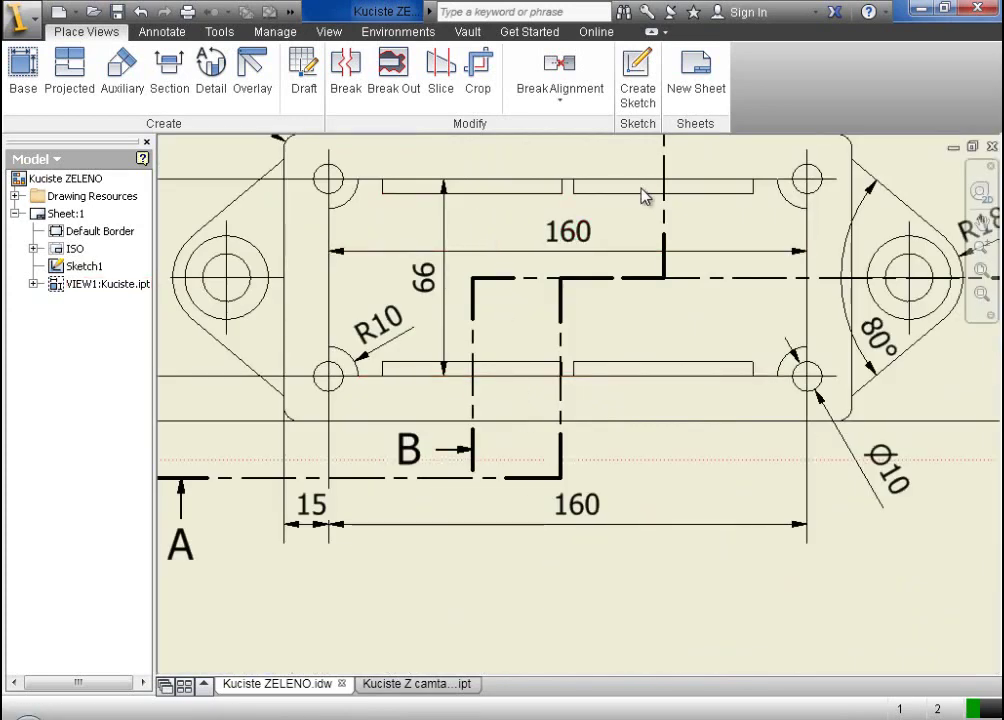
scroll(484, 234, "down", 8)
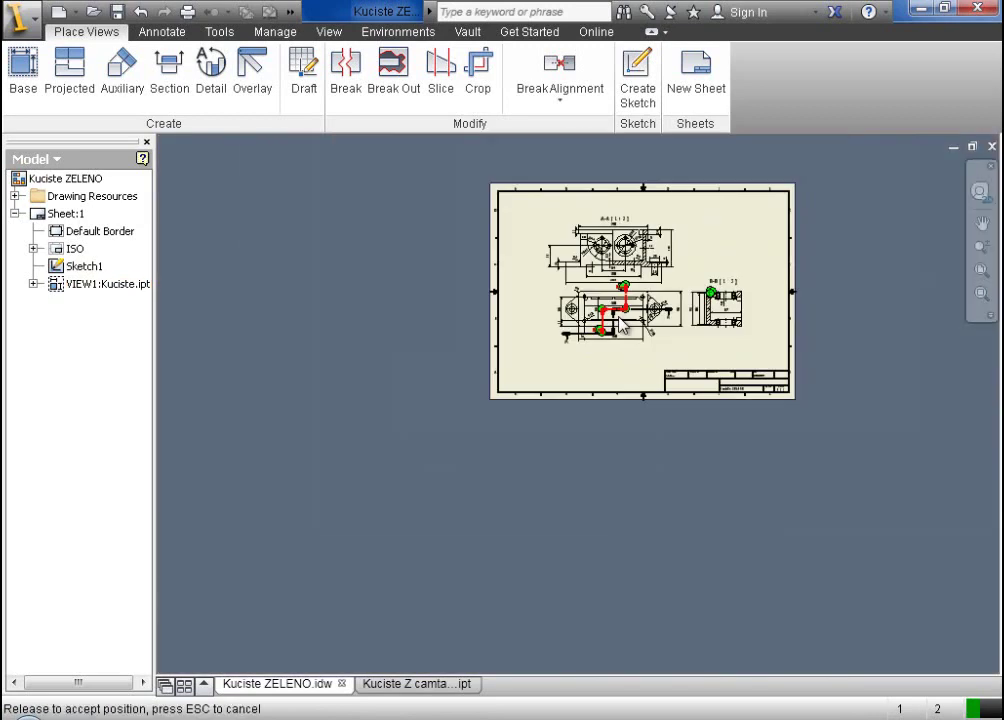
scroll(750, 315, "up", 6)
scroll(744, 311, "up", 3)
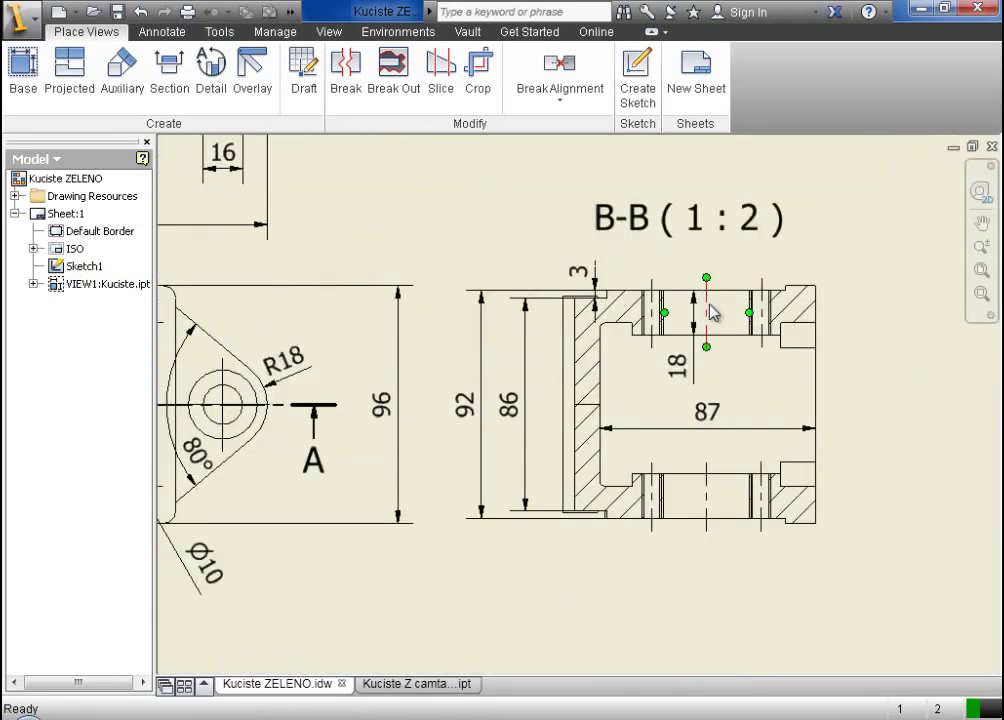
scroll(717, 336, "up", 2)
left_click(677, 308)
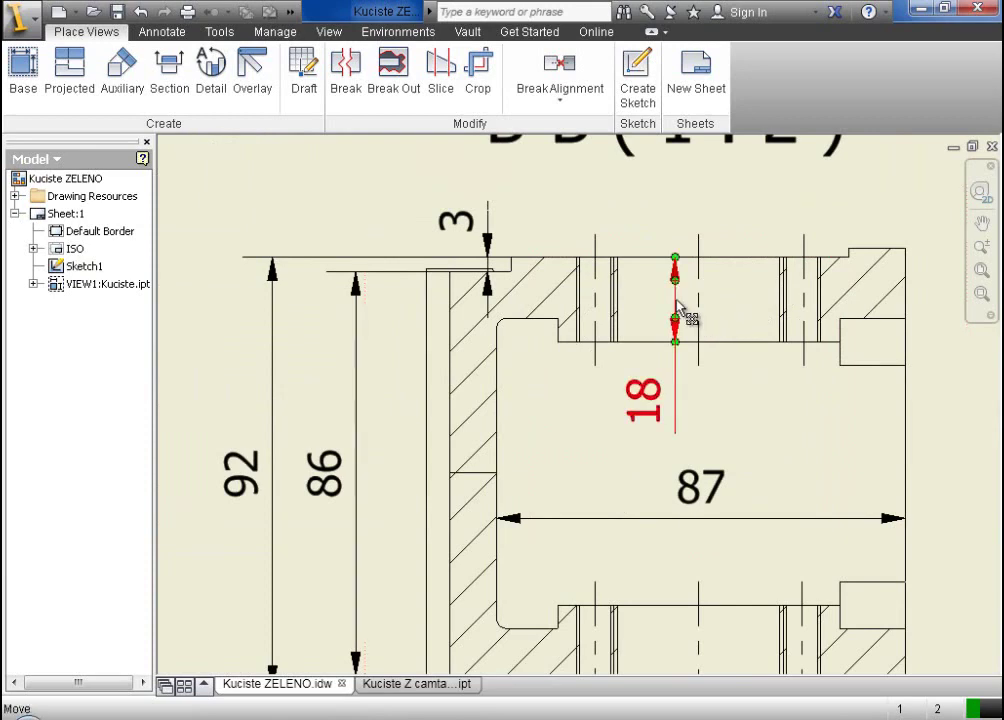
scroll(677, 308, "down", 6)
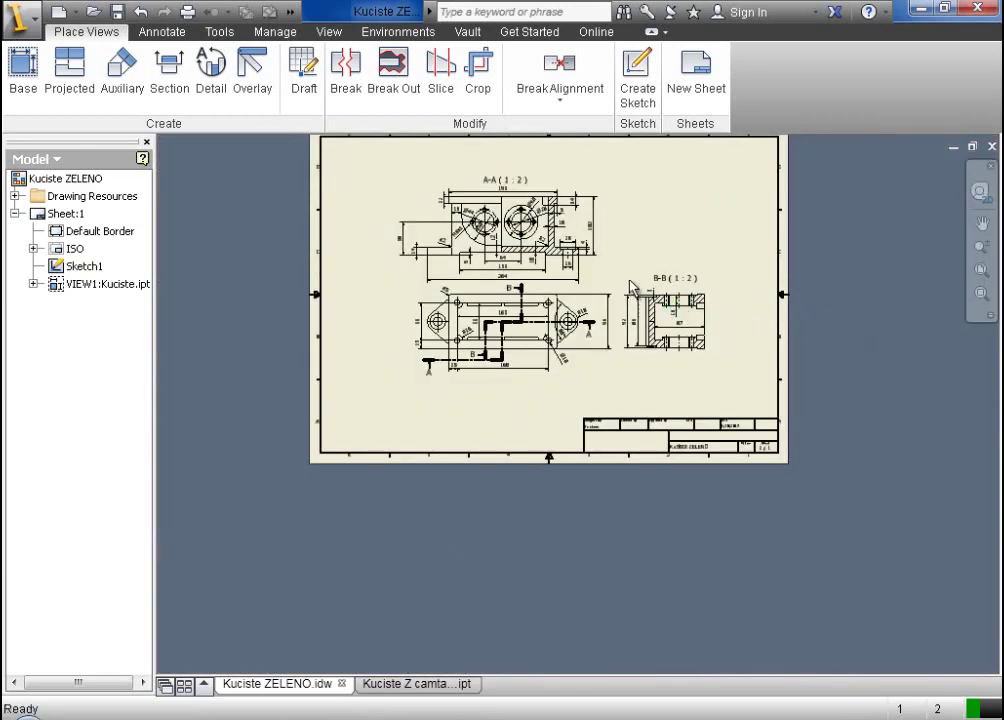
- Examine view A-A in the Kuciste ZELENO drawing for the layout of the two round bosses, and return to the part
left_click(981, 222)
left_click_drag(697, 231, 734, 370)
scroll(734, 370, "up", 3)
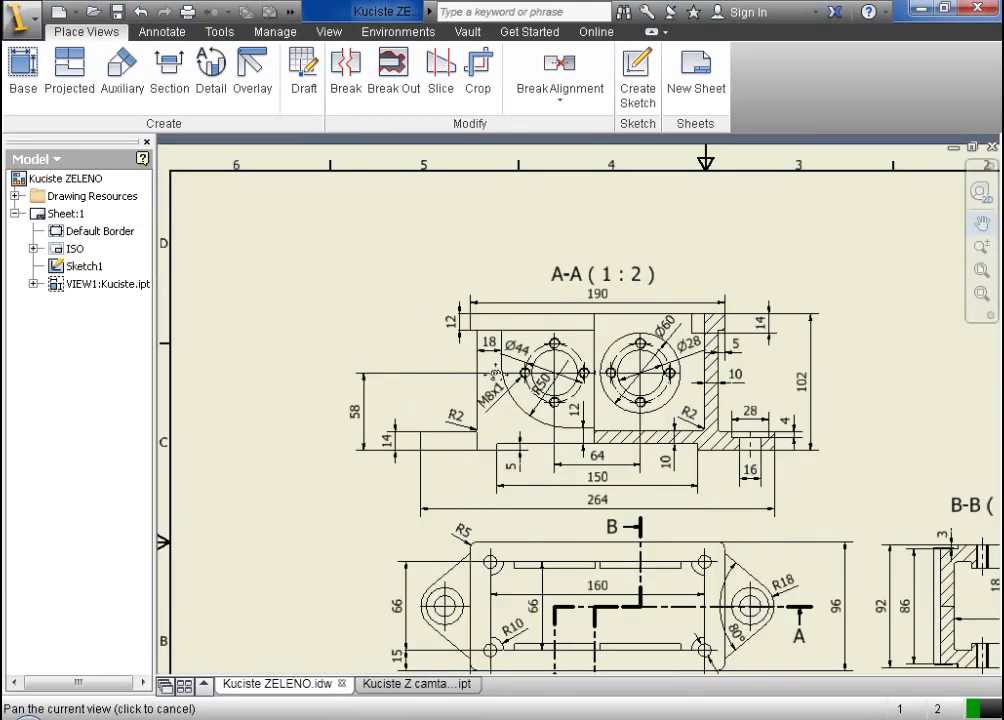
left_click_drag(703, 286, 651, 241)
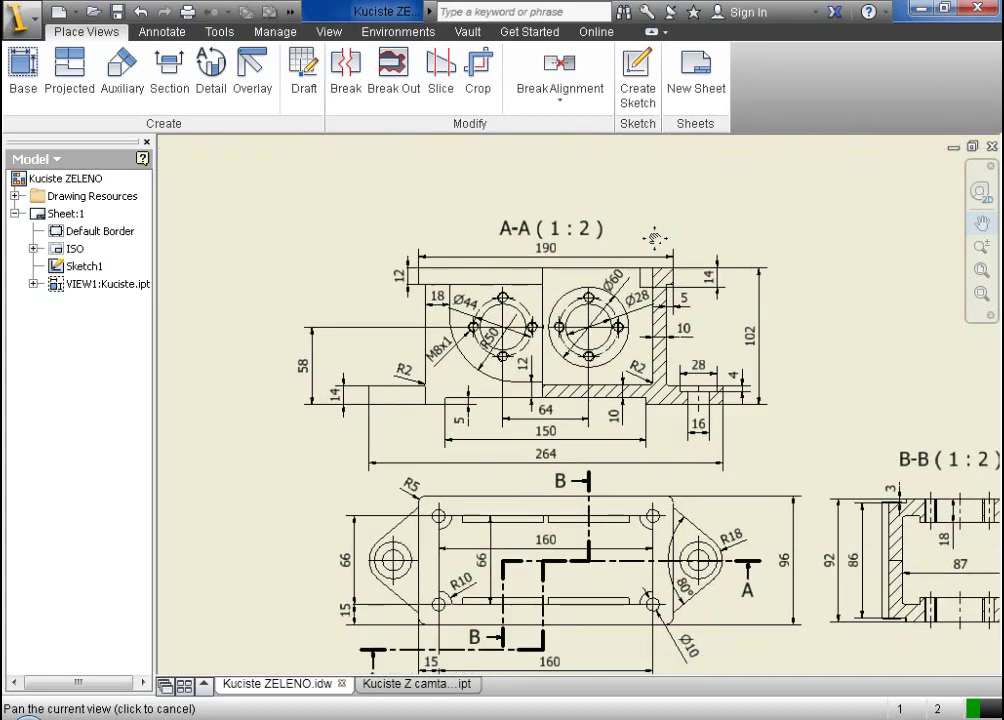
left_click(439, 686)
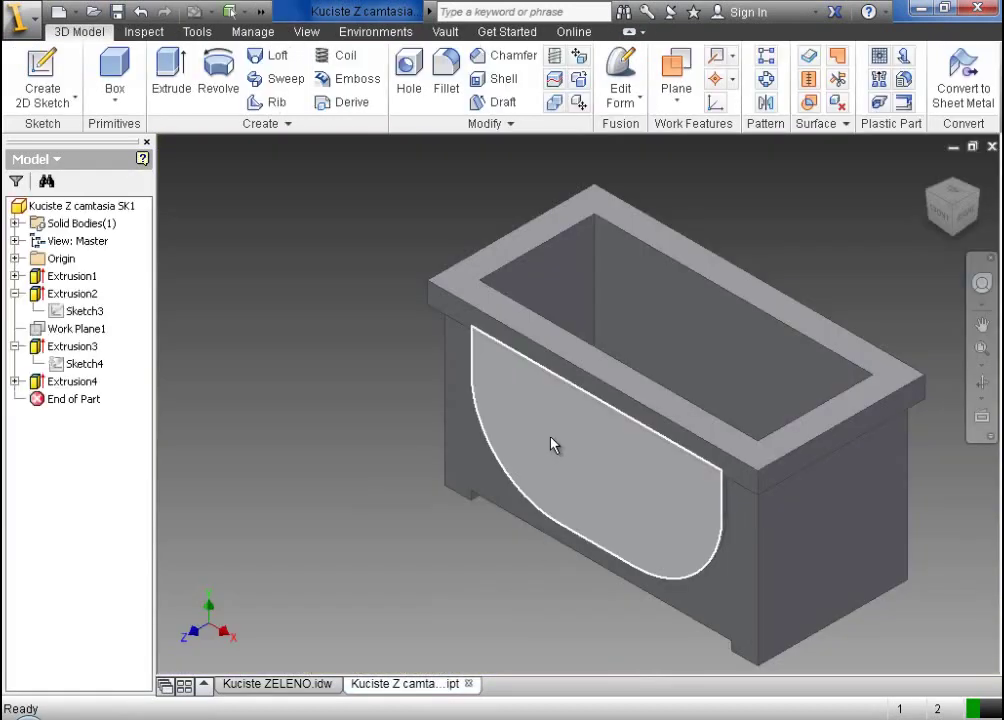
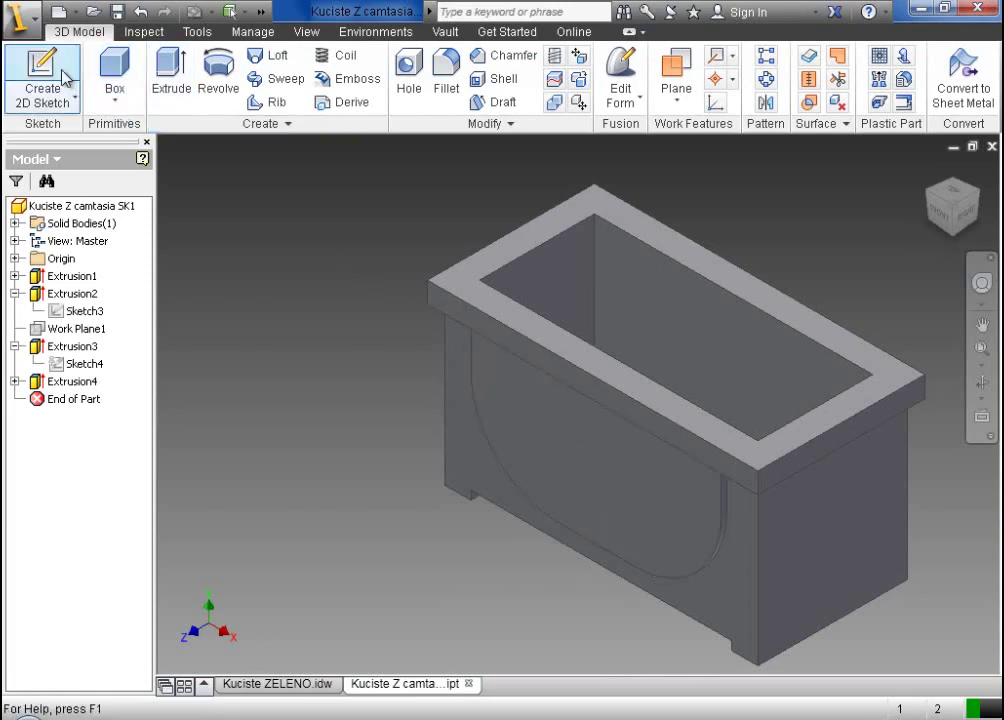
- Start a sketch on the face of the raised R50-cornered pad and draw a circle about 64 mm in diameter in its left half
left_click(545, 462)
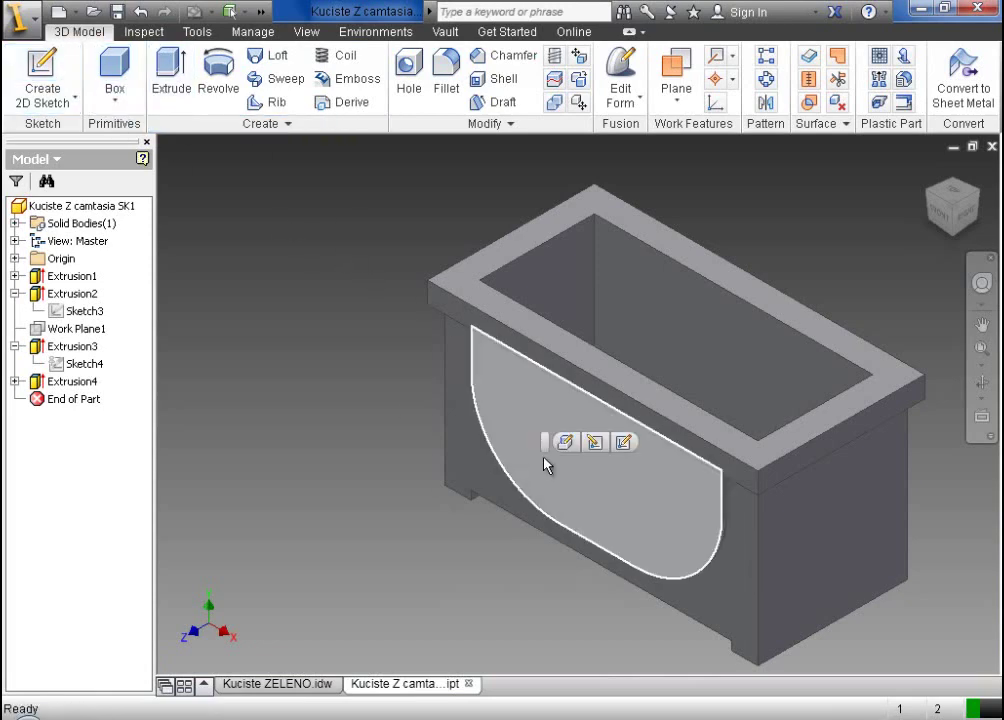
left_click(629, 440)
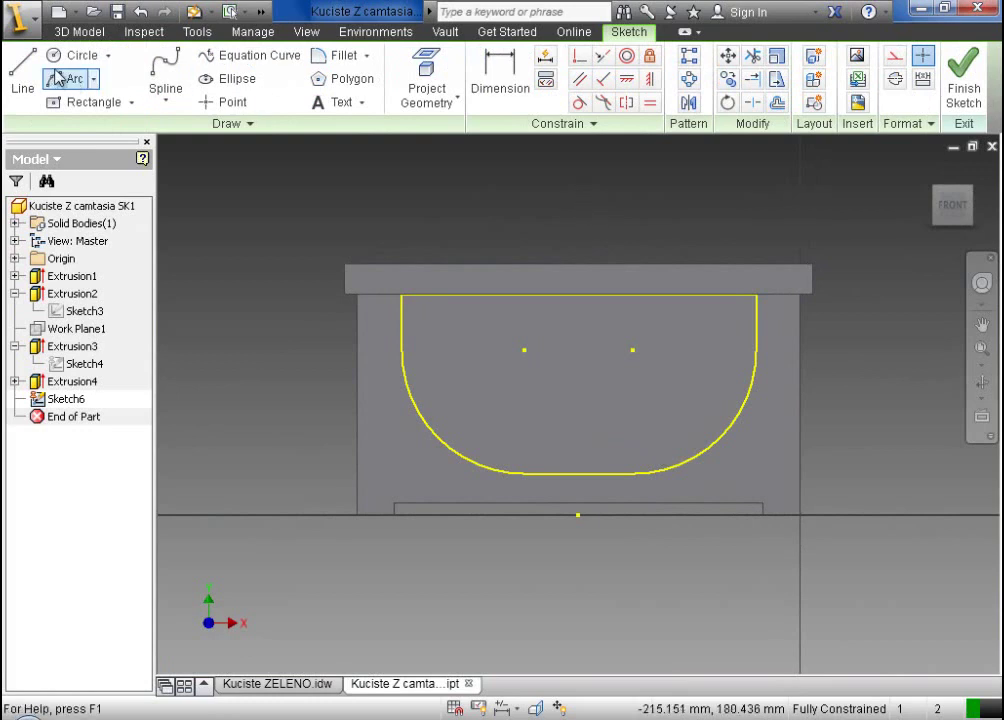
left_click(70, 78)
left_click(510, 382)
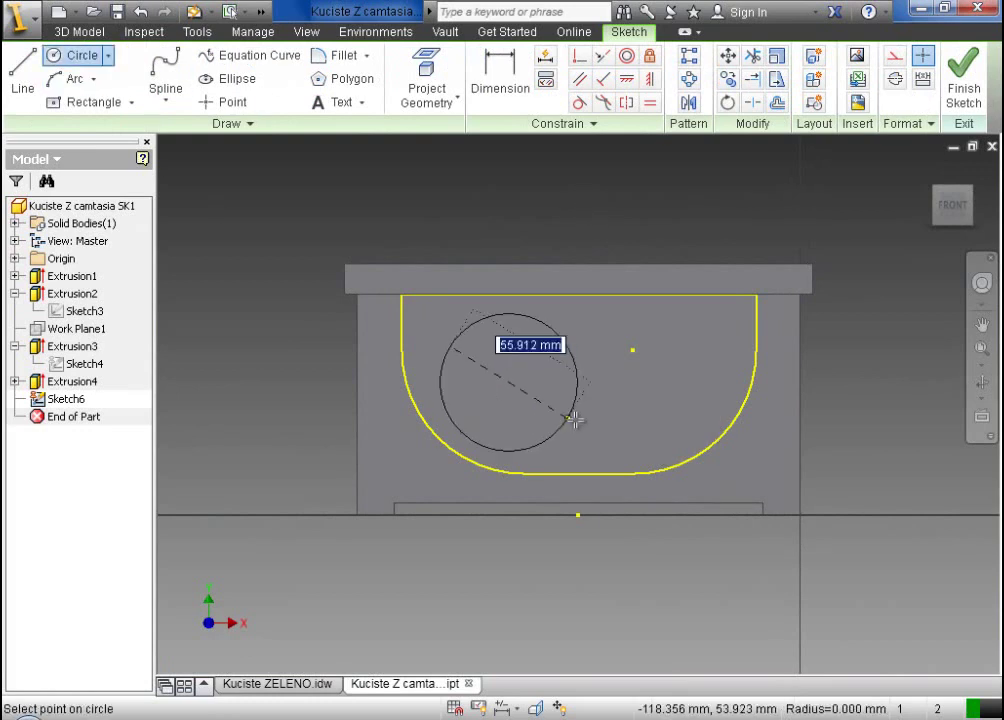
left_click(588, 382)
key("Escape")
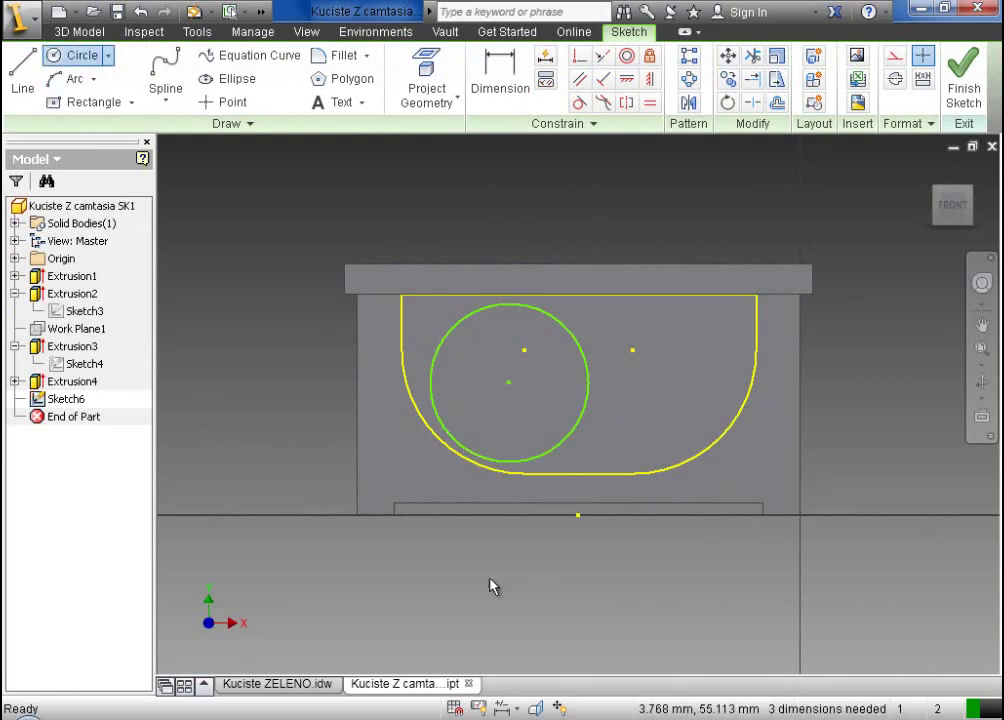
- Dimension the circle's diameter as 60 mm, following the boss diameter in view A-A of the drawing
left_click(318, 683)
scroll(515, 321, "up", 5)
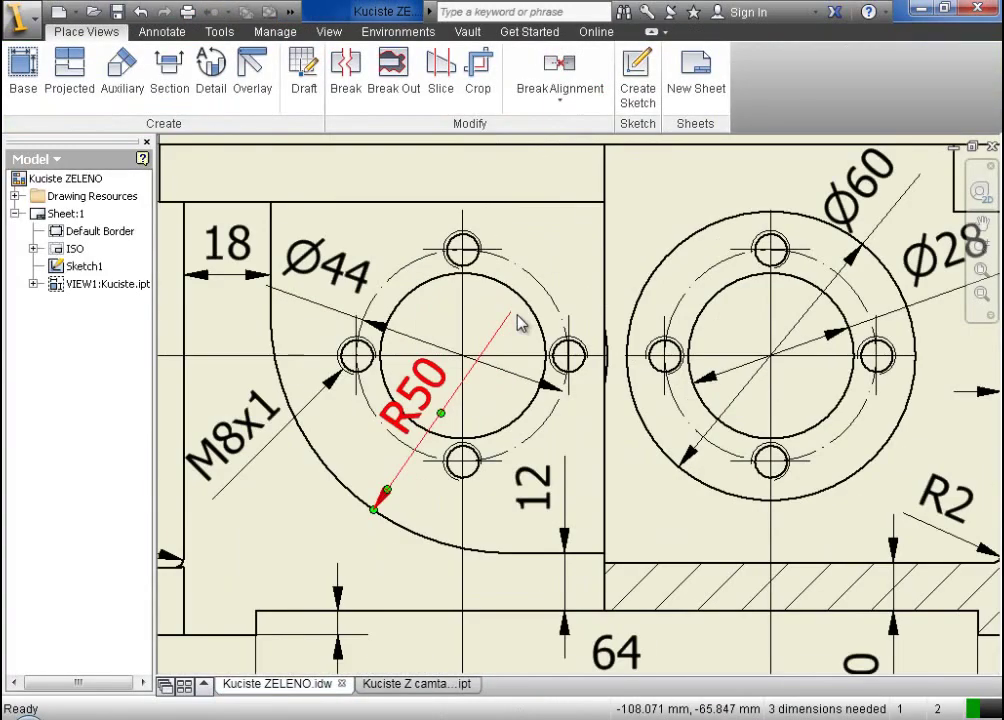
scroll(482, 366, "down", 3)
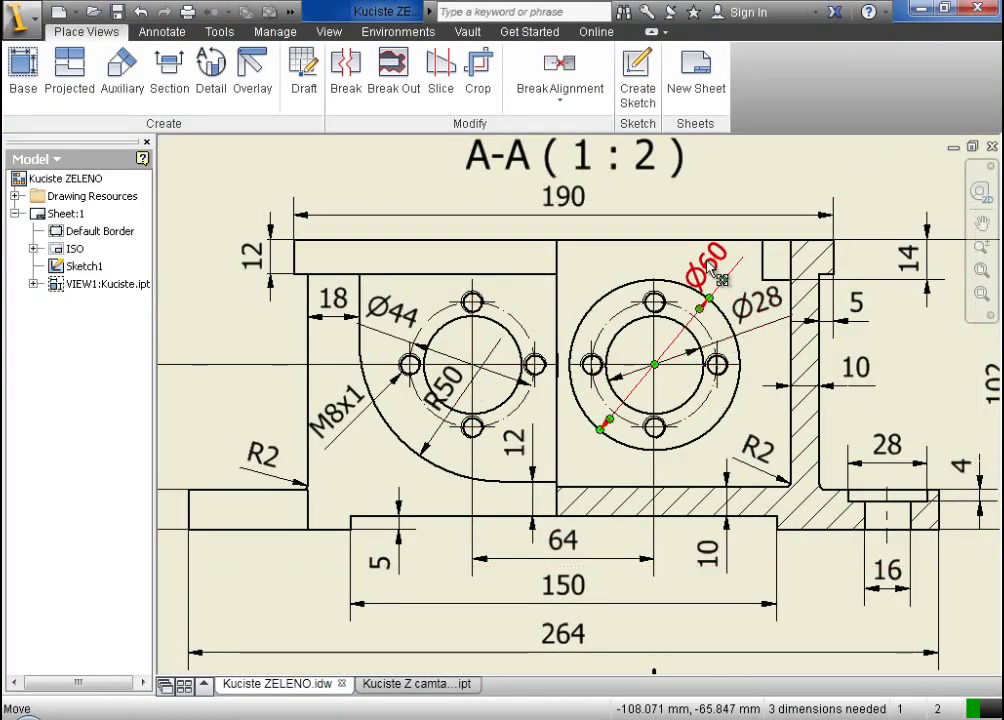
left_click(455, 684)
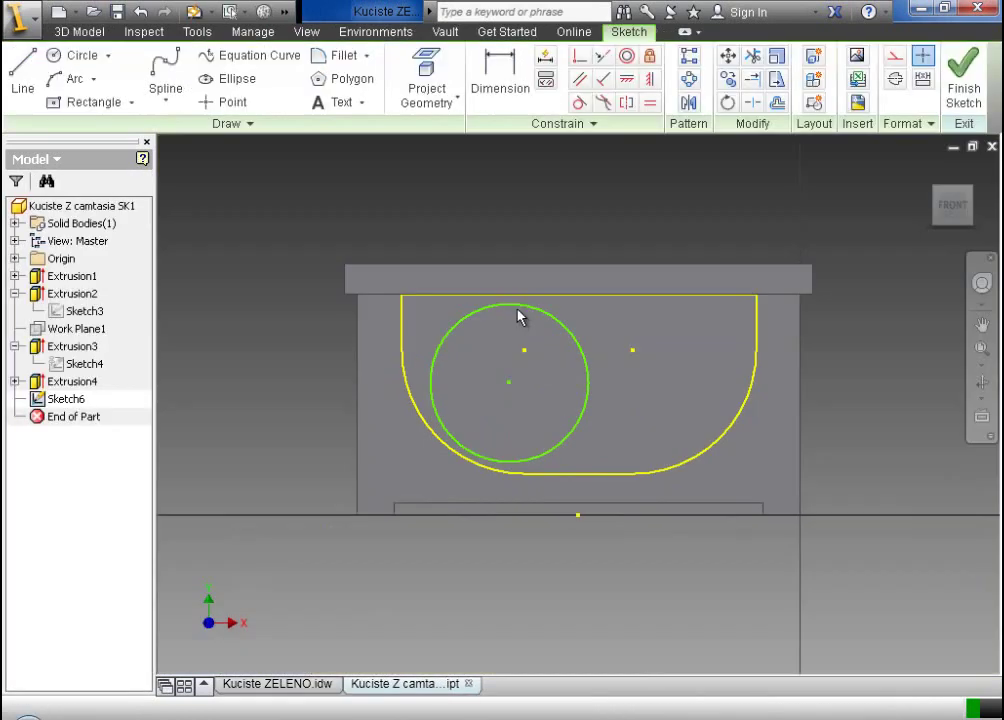
left_click(490, 95)
left_click(562, 332)
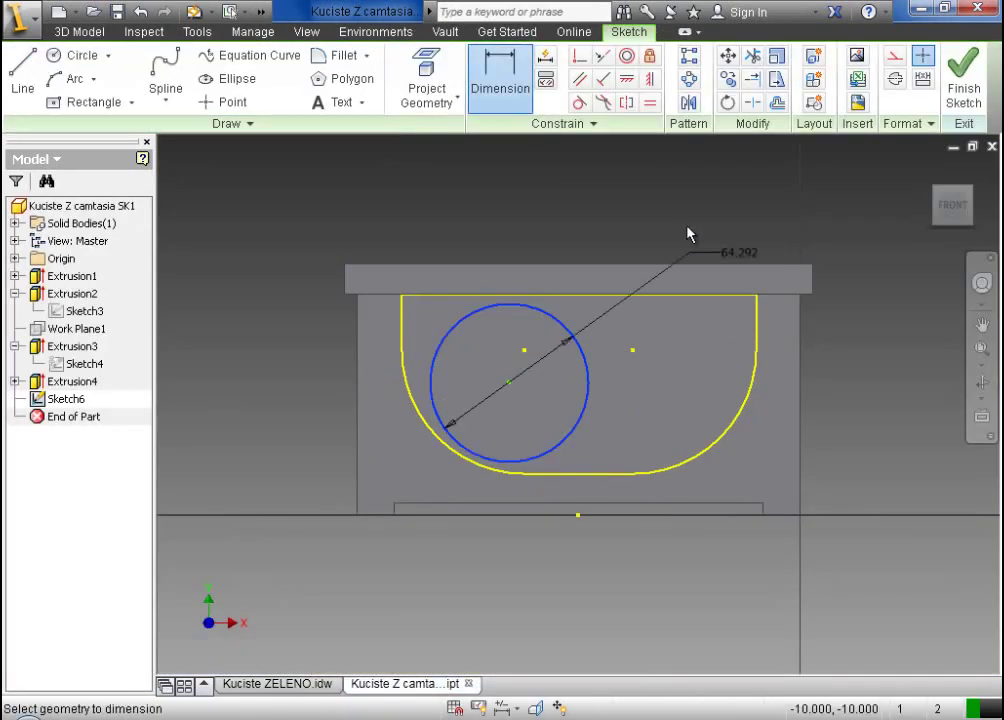
left_click(680, 213)
type("60")
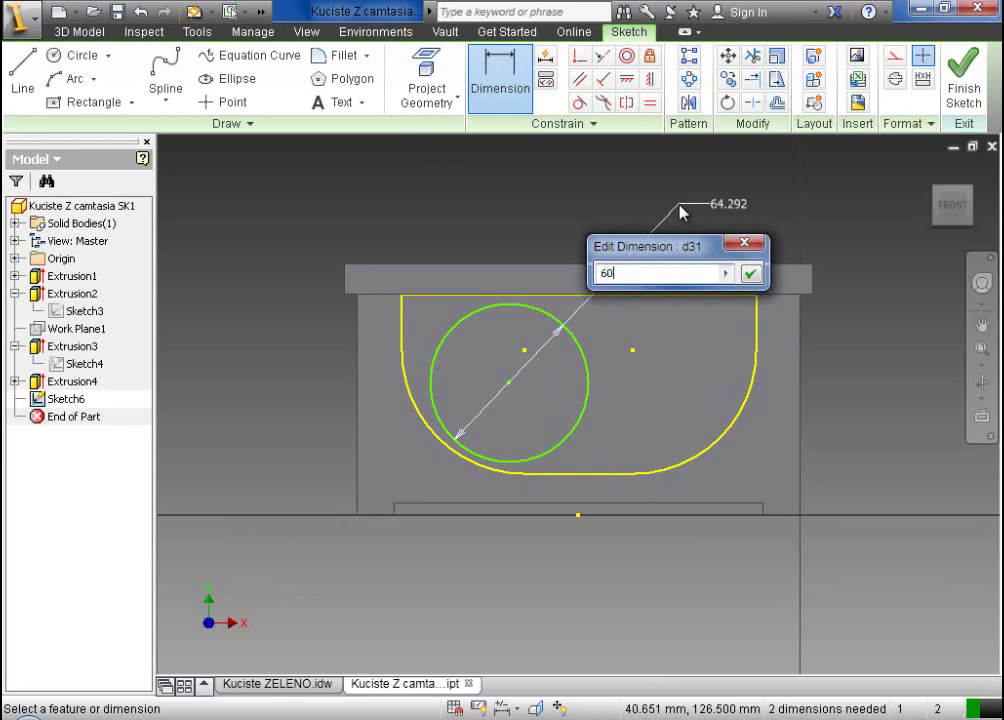
key("Return")
key("Escape")
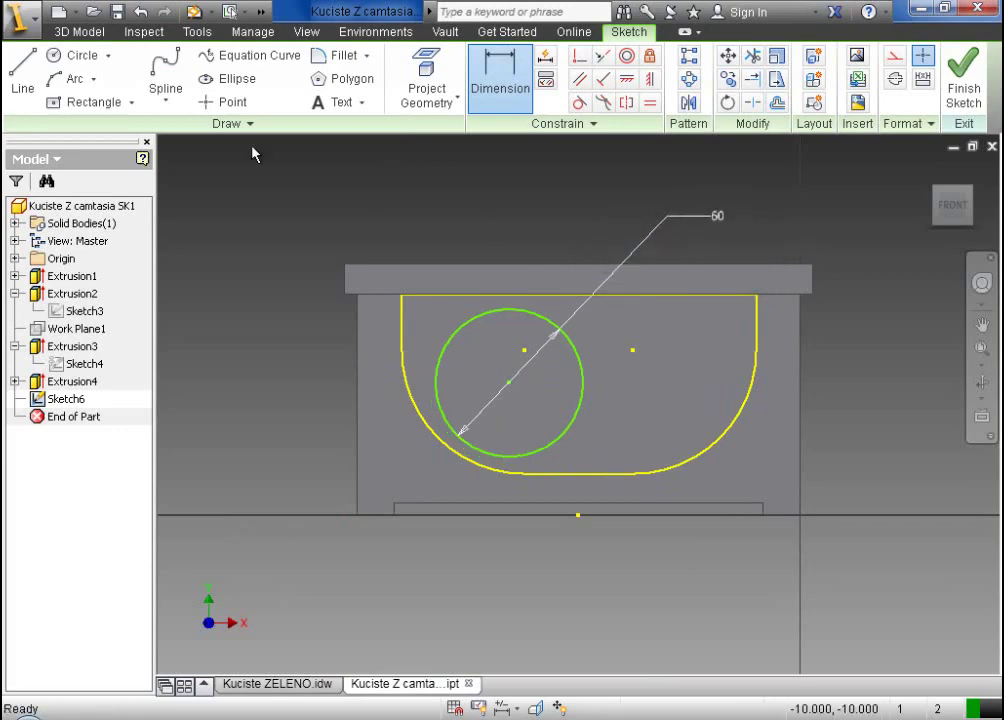
- Dimension the circle's centre 58 mm above the housing's bottom edge, following the centre height in view A-A of the drawing
left_click(300, 684)
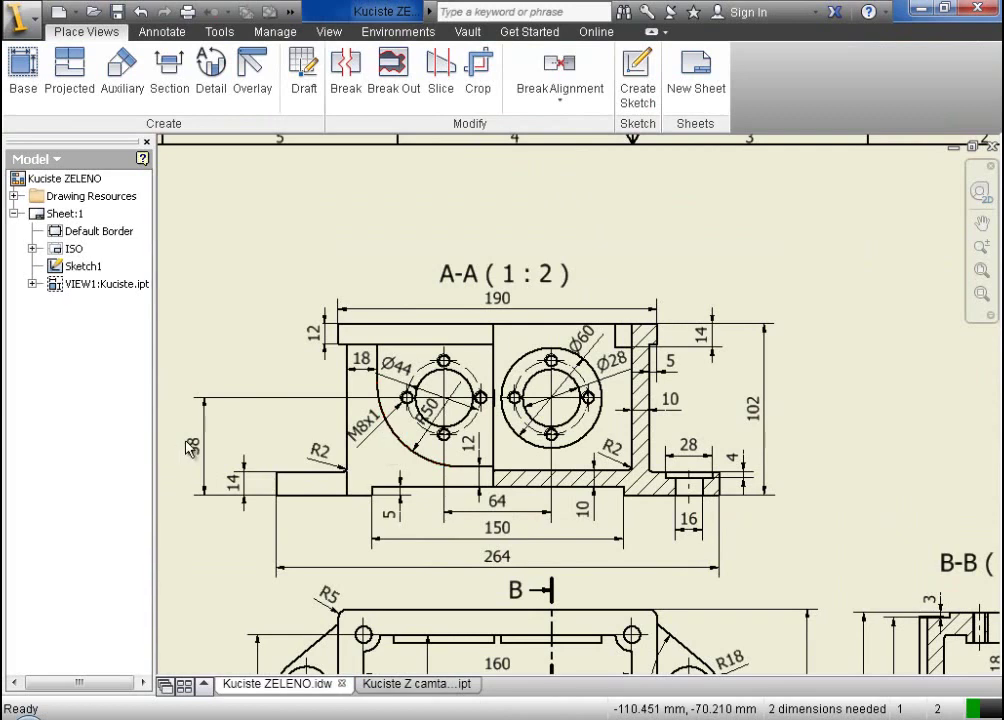
scroll(190, 448, "up", 4)
left_click(192, 447)
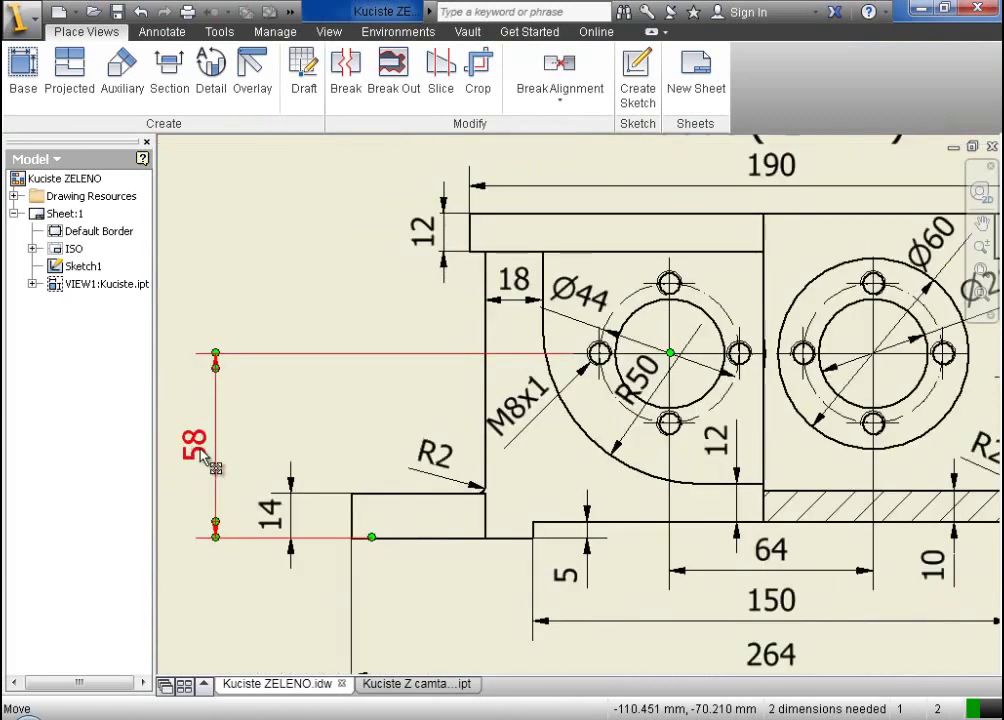
left_click(400, 684)
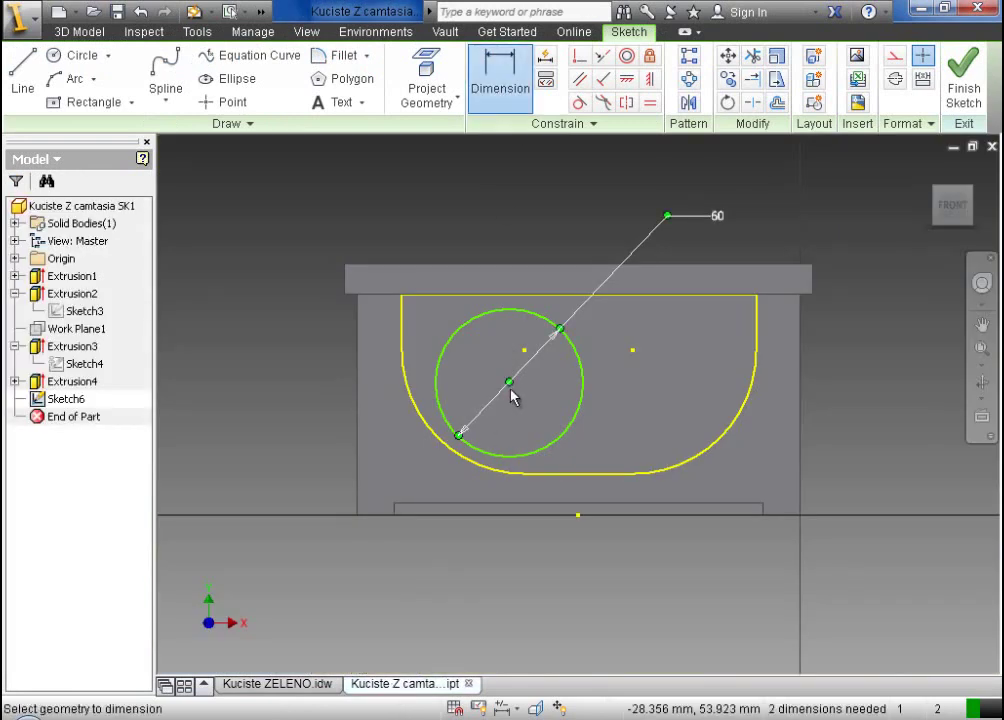
left_click(373, 516)
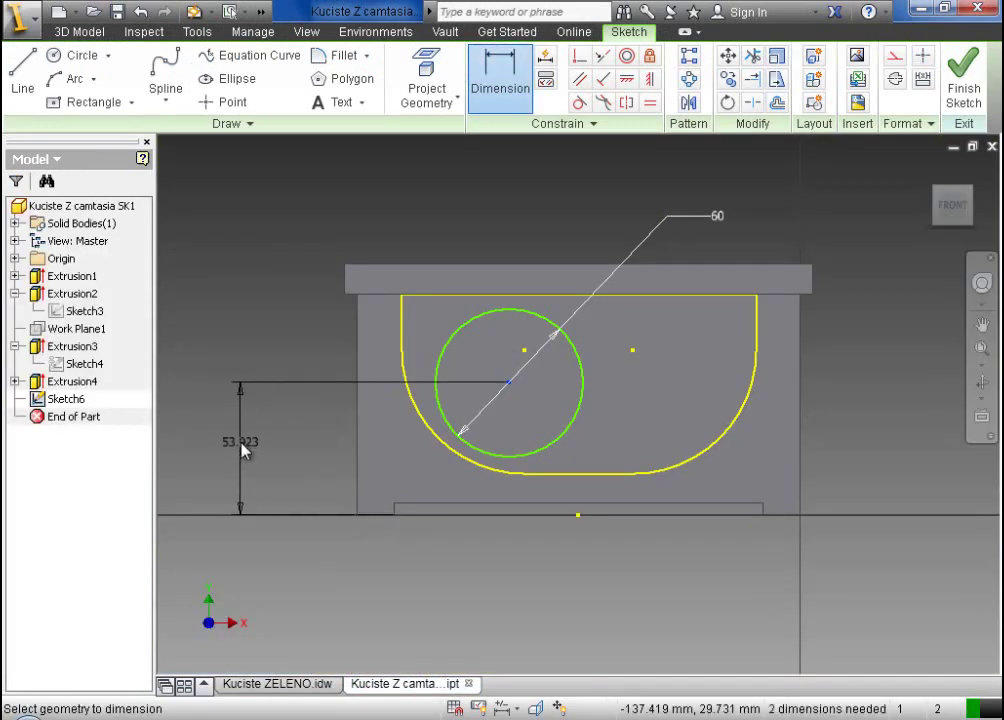
left_click(246, 447)
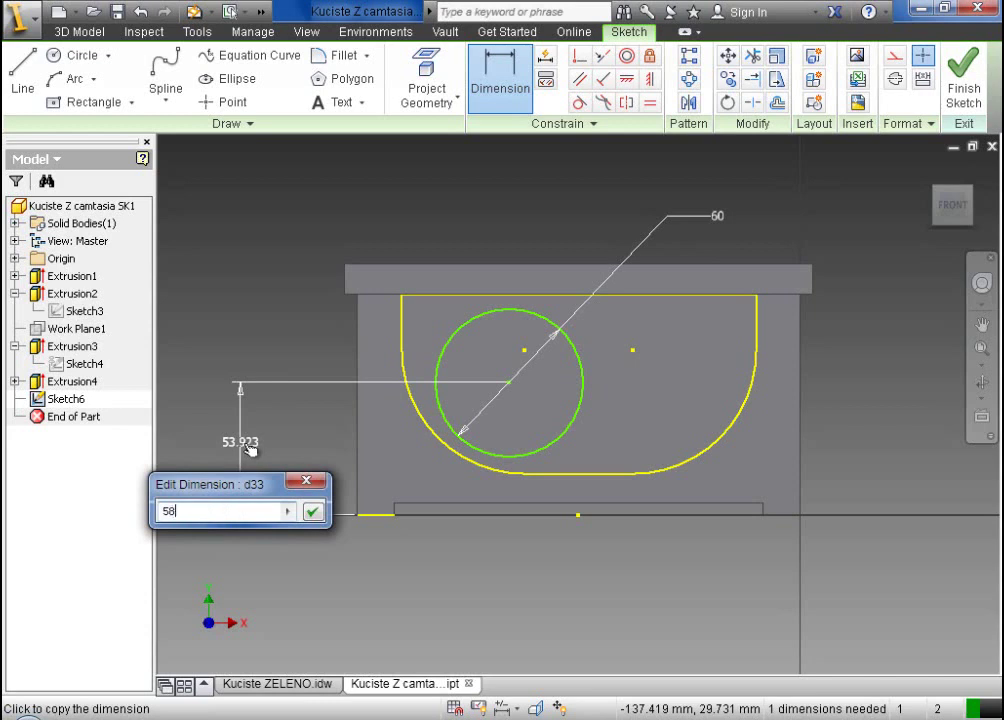
left_click(312, 511)
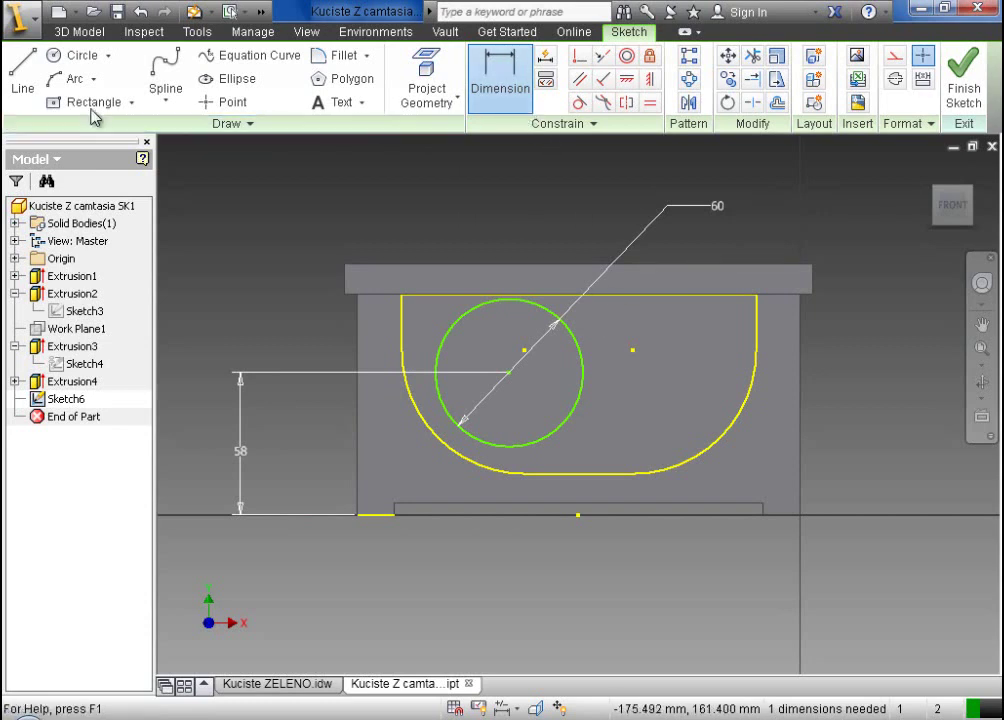
- Draw a vertical line about 128 mm long up from the midpoint of the housing's base and make it a construction line
left_click(22, 78)
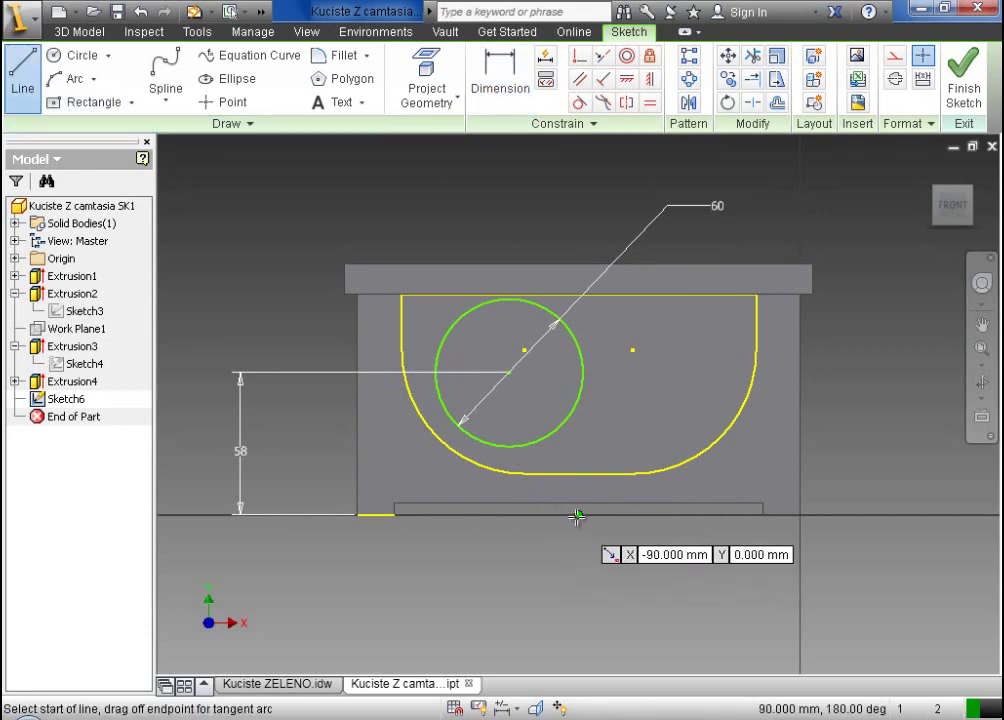
left_click(578, 515)
left_click(581, 200)
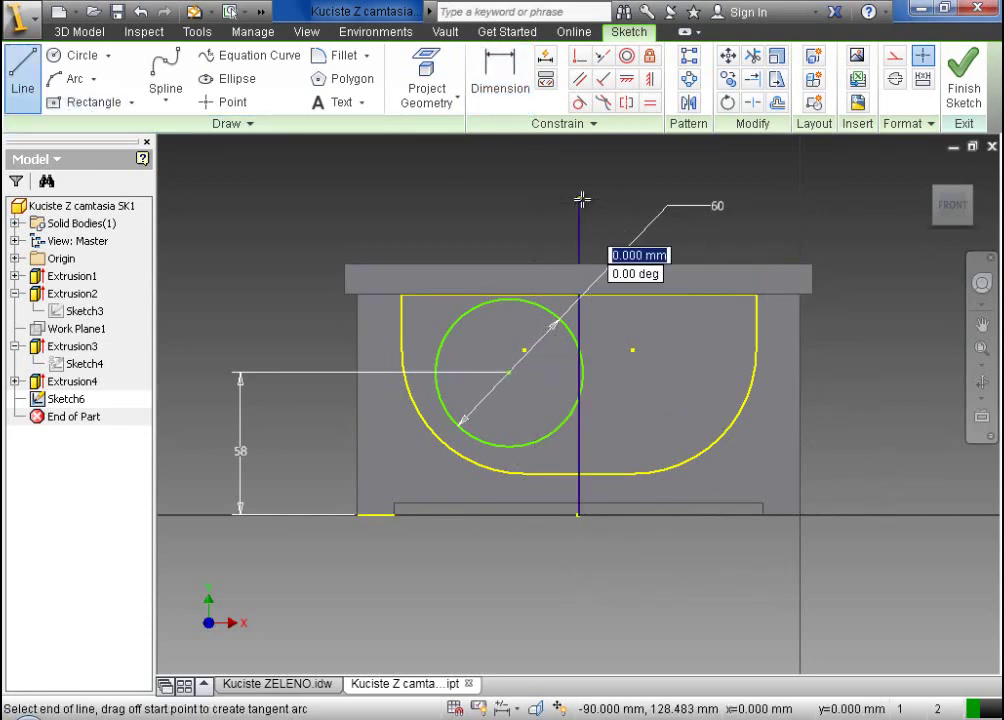
key("Escape")
left_click(894, 57)
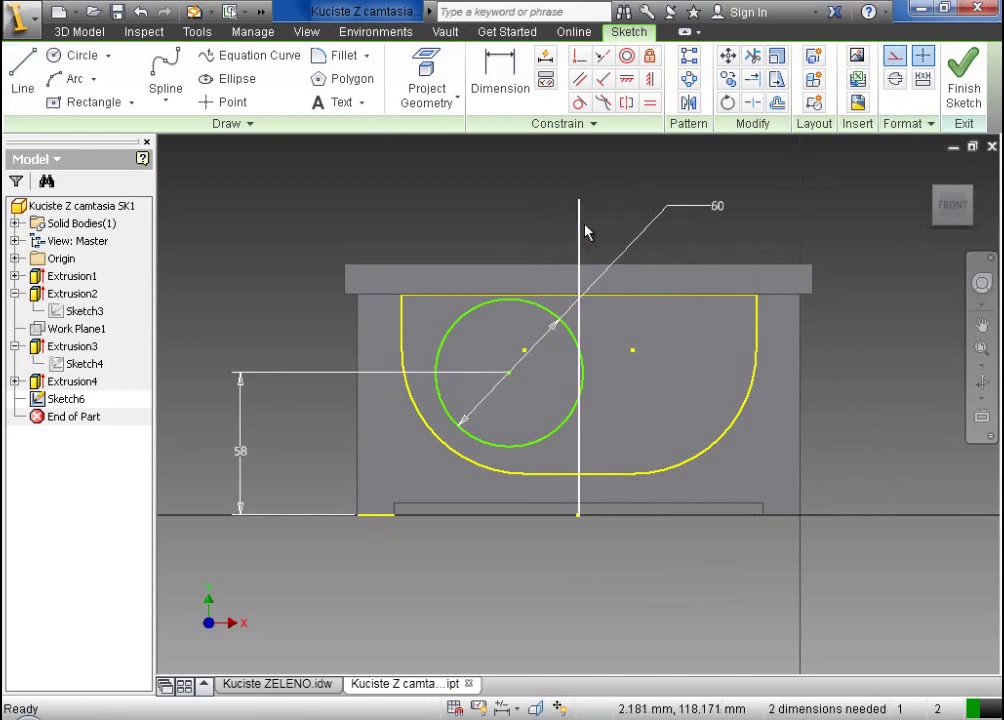
left_click(580, 232)
left_click(894, 61)
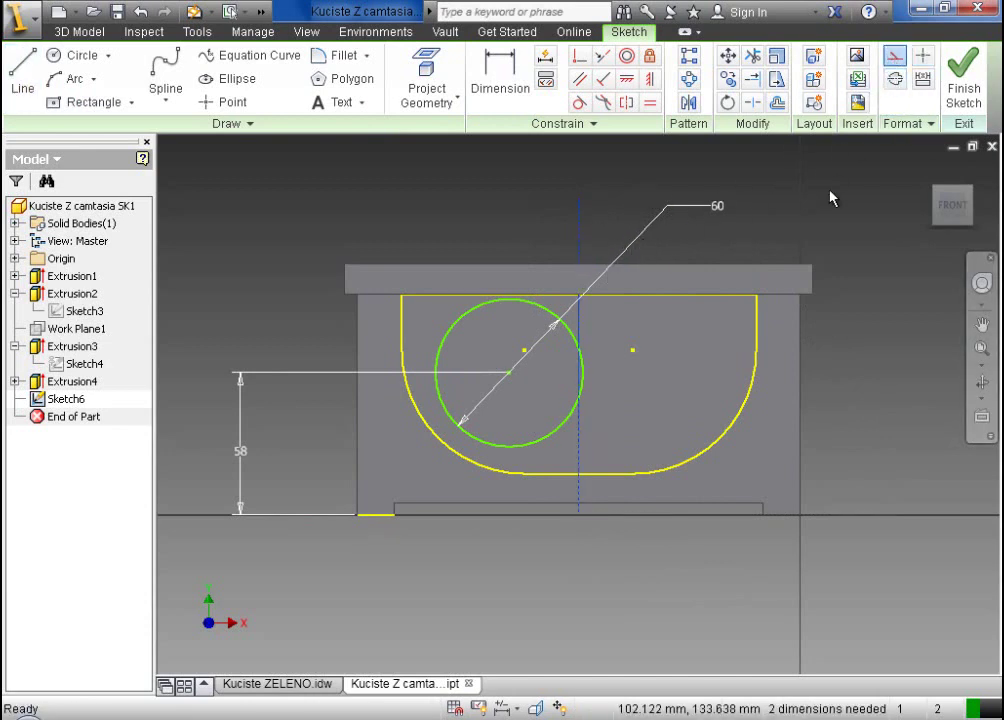
right_click(829, 195)
key("Escape")
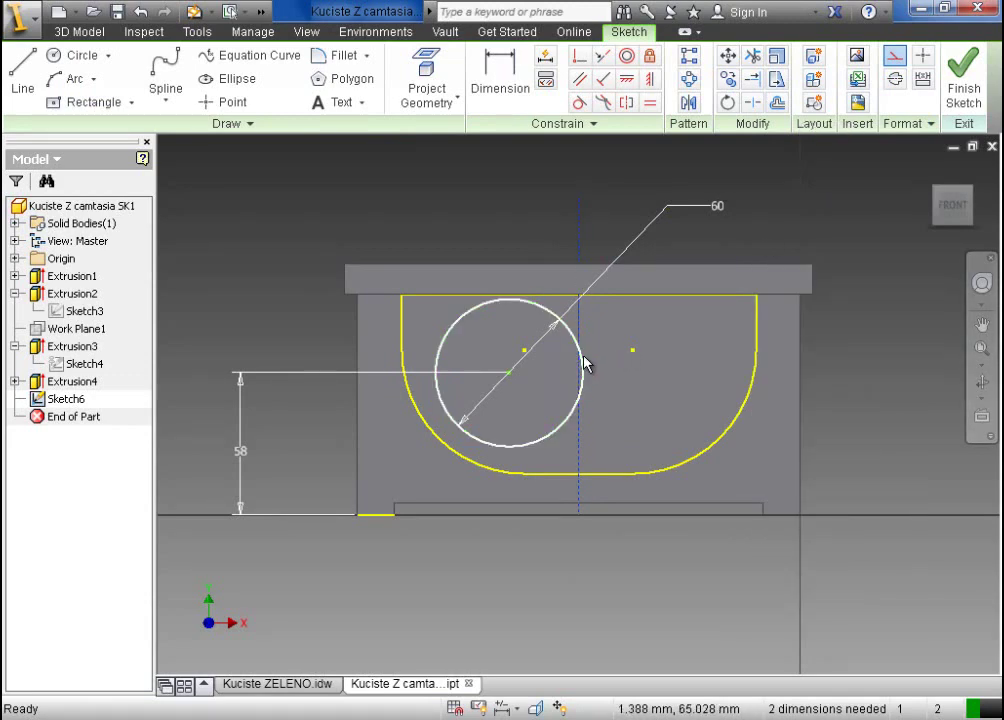
- Mirror the 60 mm circle across the vertical construction line after consulting view A-A of the drawing
left_click(323, 686)
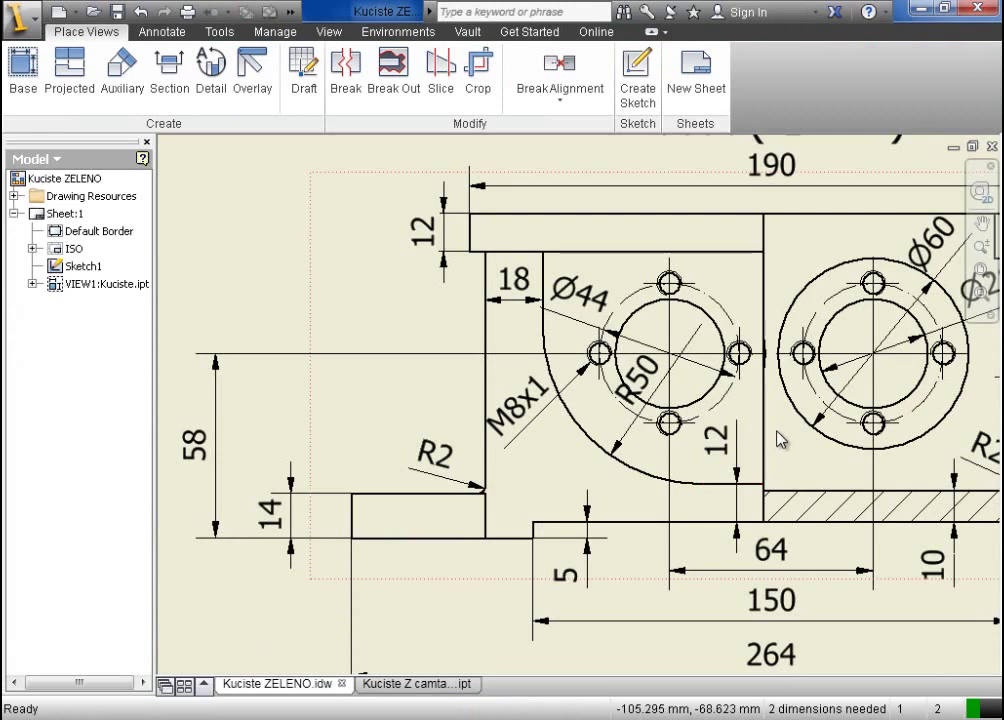
left_click(461, 685)
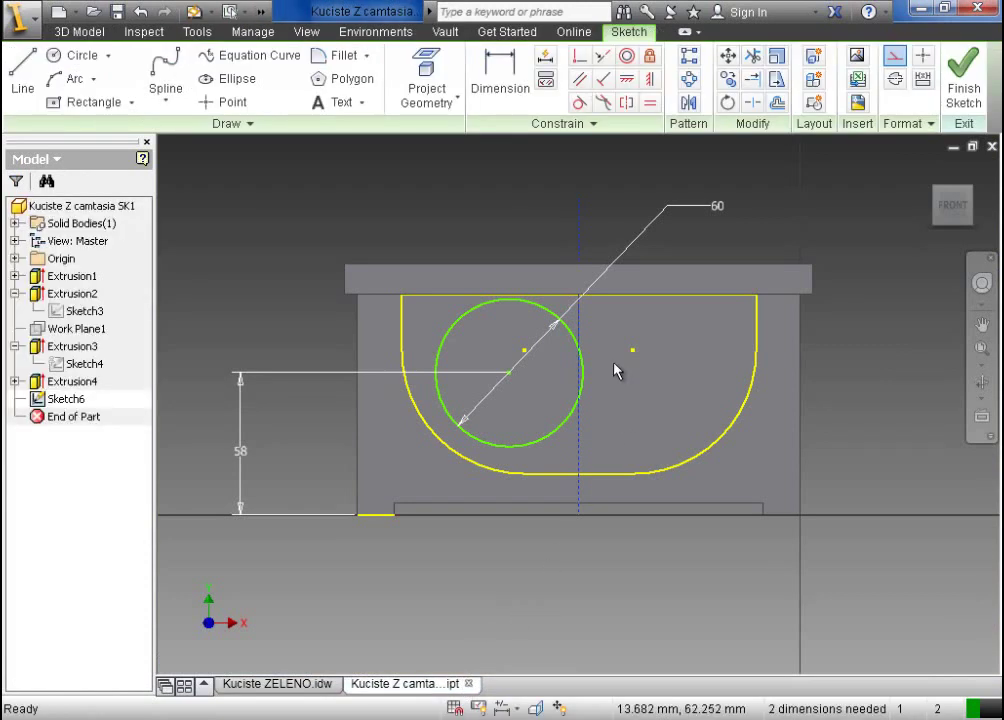
left_click(58, 55)
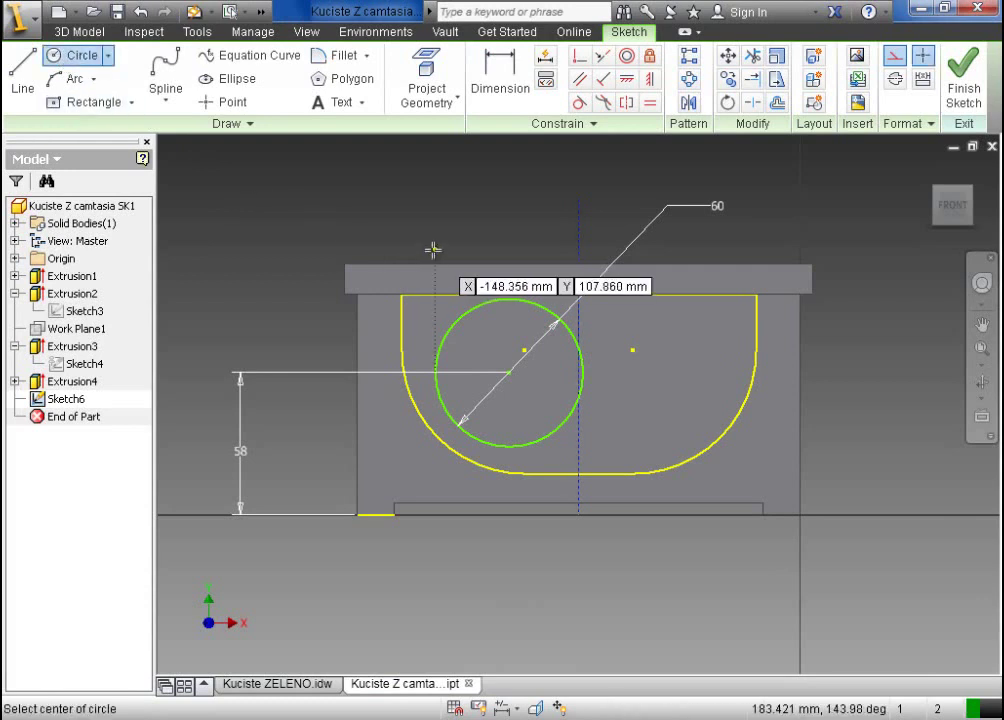
key("Escape")
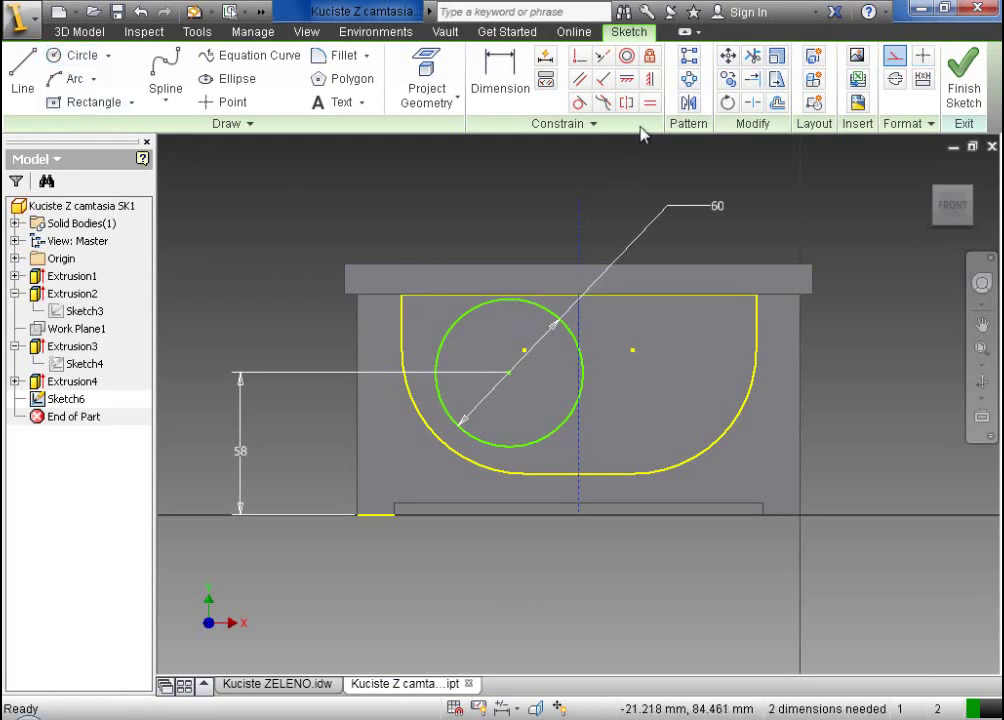
left_click(689, 100)
left_click(560, 323)
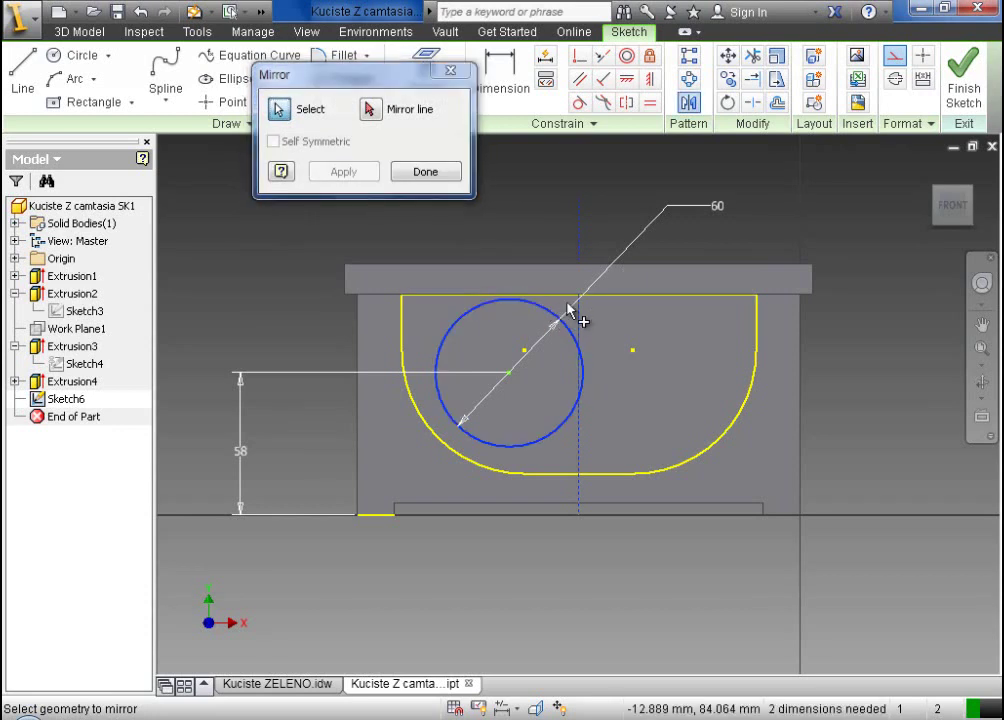
left_click(415, 108)
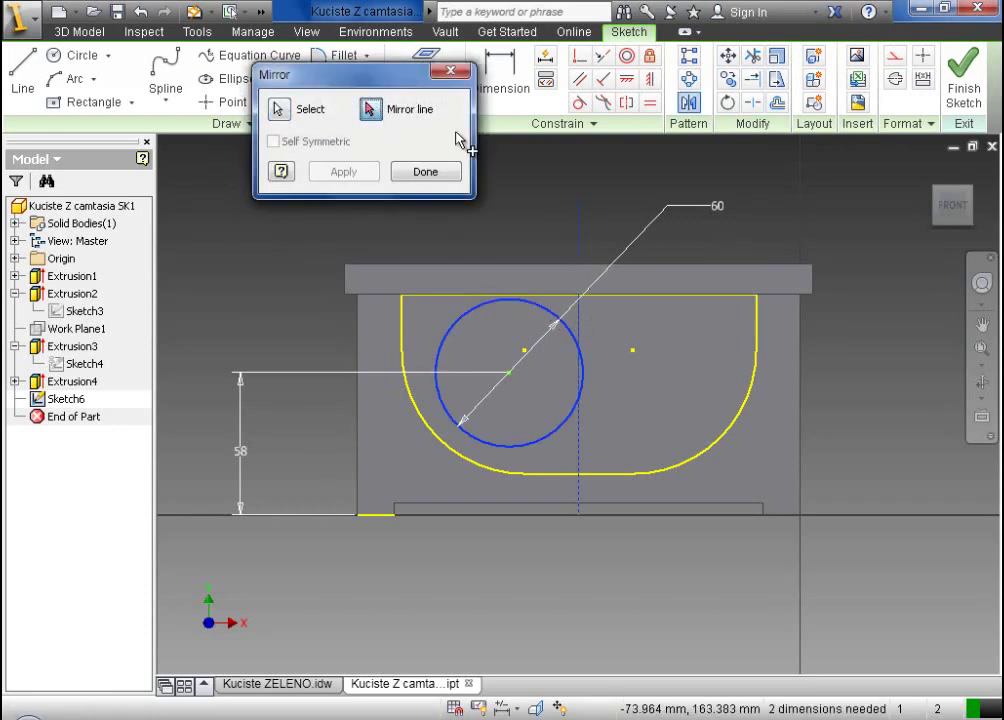
left_click(579, 220)
left_click(365, 178)
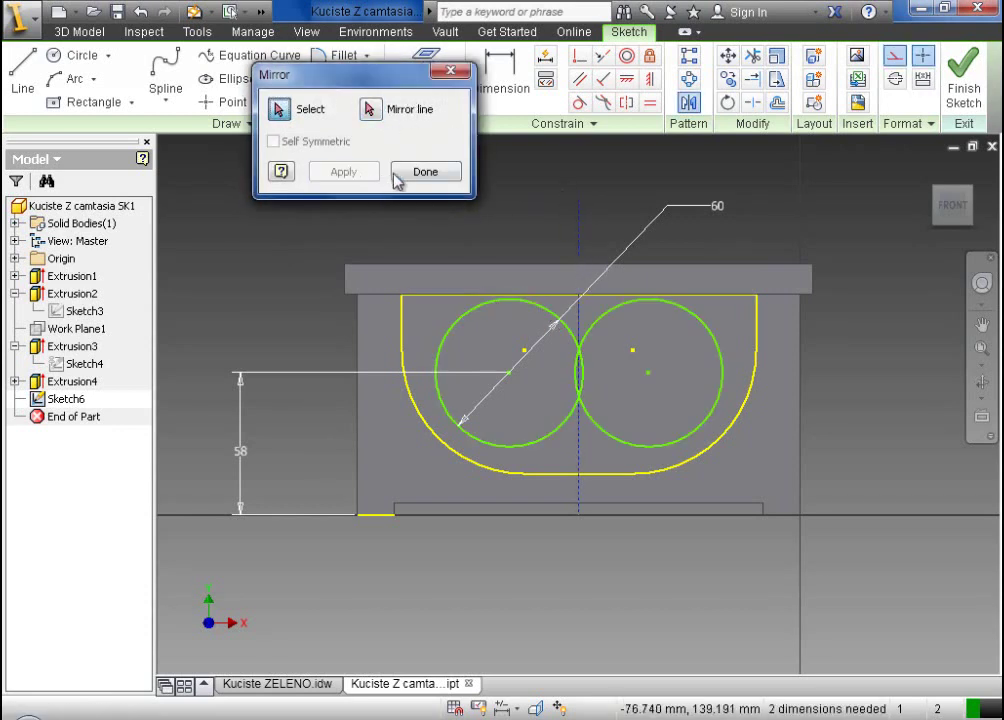
left_click(412, 175)
- Examine the drawing's view A-A and plan view for the horizontal spacing between the two round boss centres
left_click(484, 86)
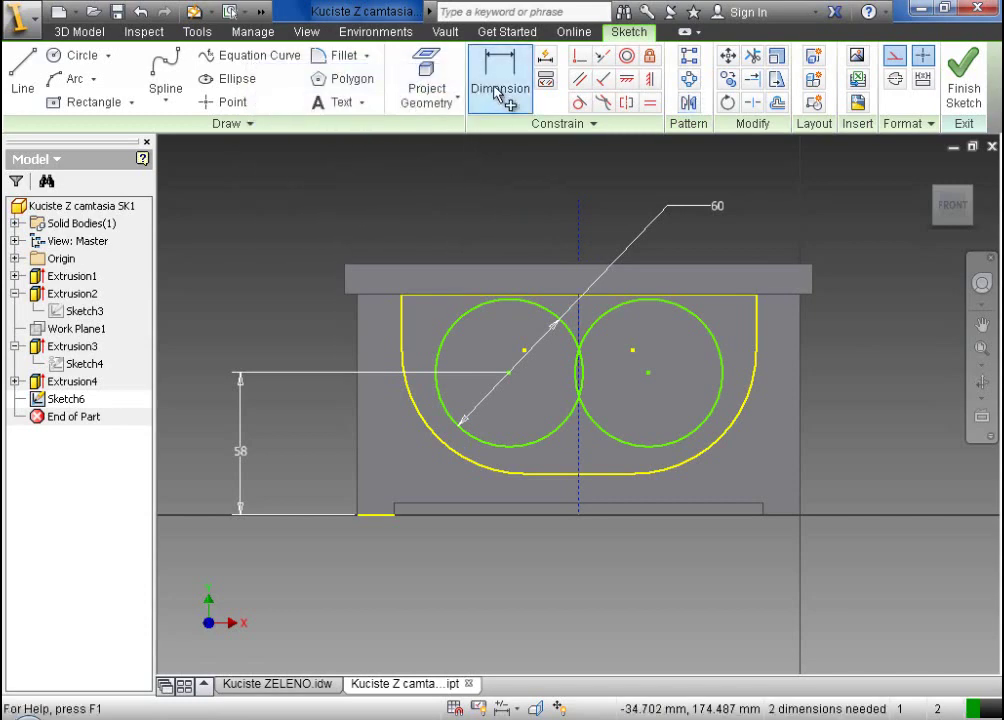
left_click(292, 688)
left_click(778, 562)
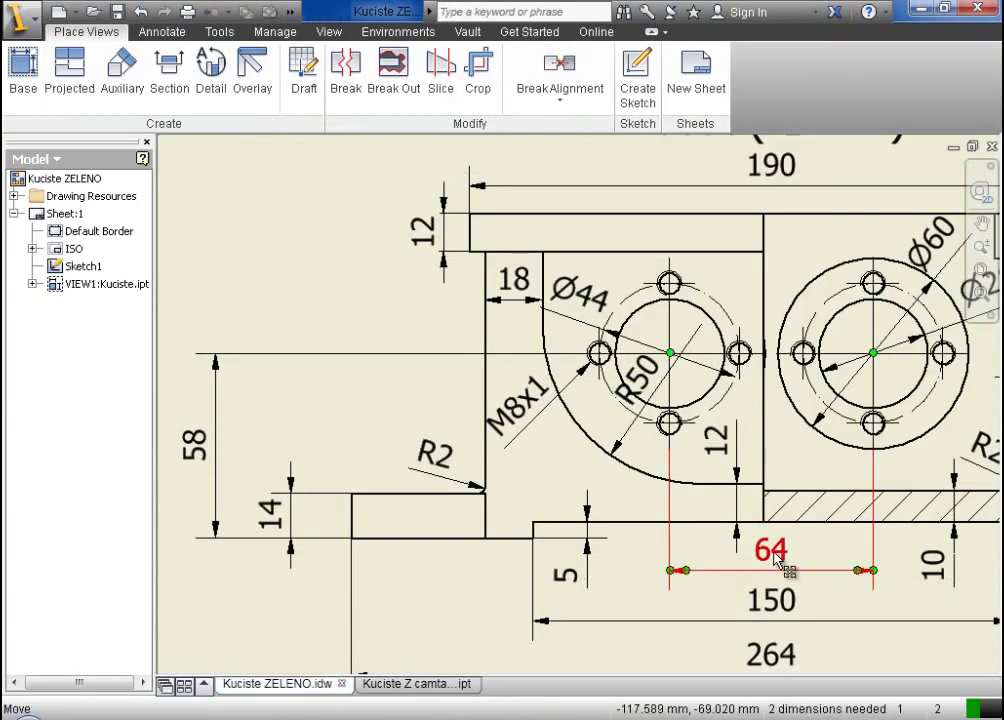
key("Escape")
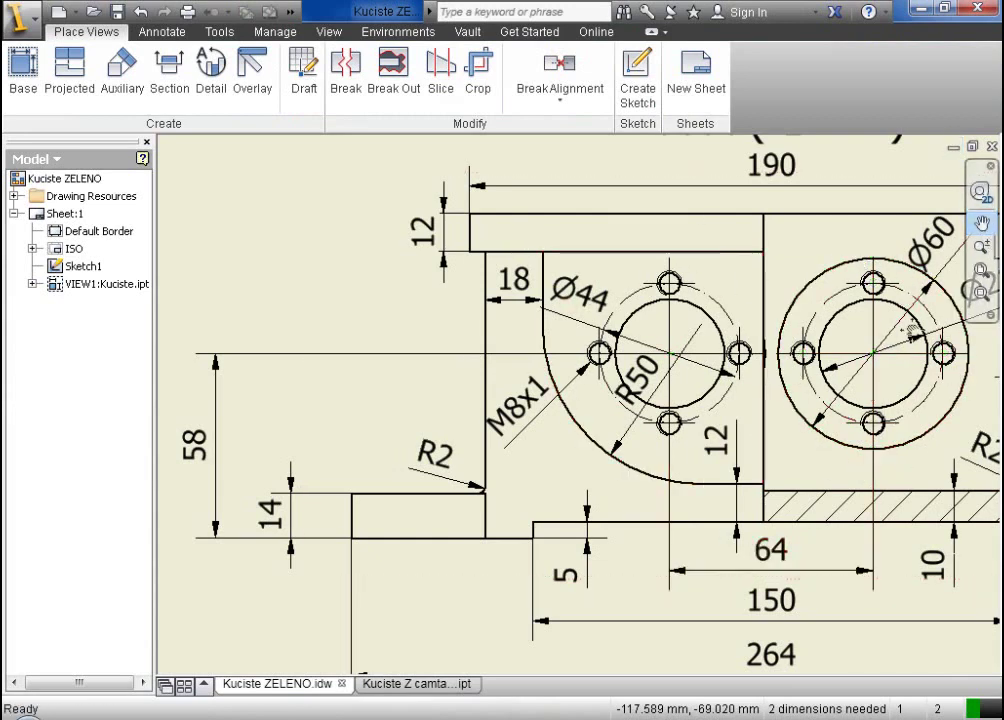
left_click(981, 222)
mouse_move(672, 665)
left_mouse_down()
mouse_move(668, 385)
mouse_move(652, 278)
left_mouse_up()
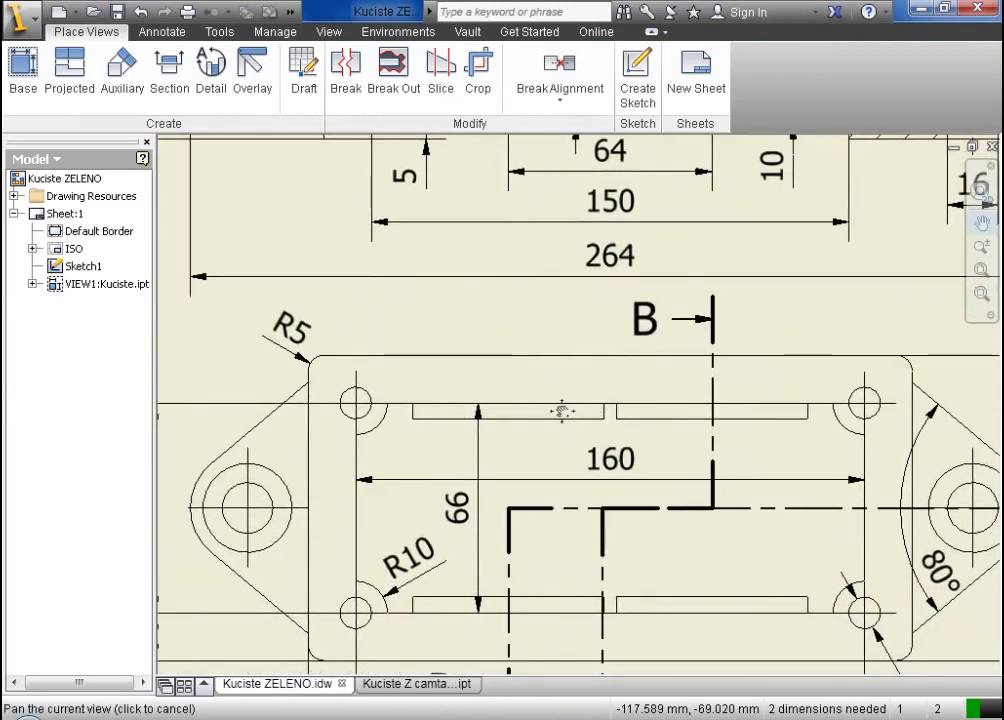
key("Escape")
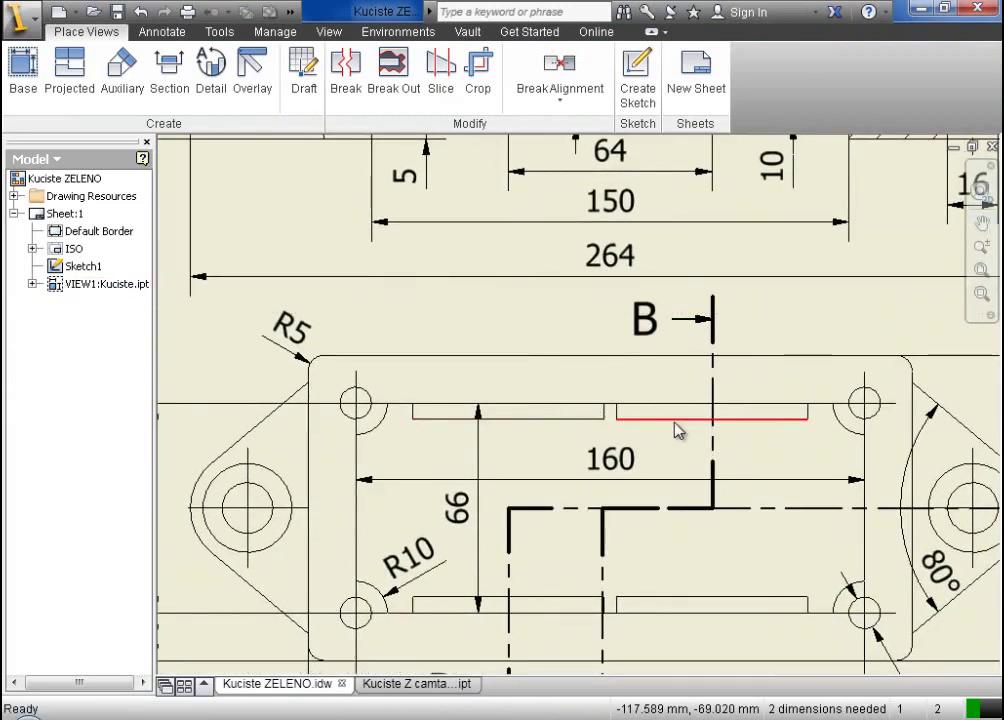
left_click(981, 222)
left_click_drag(814, 253, 746, 589)
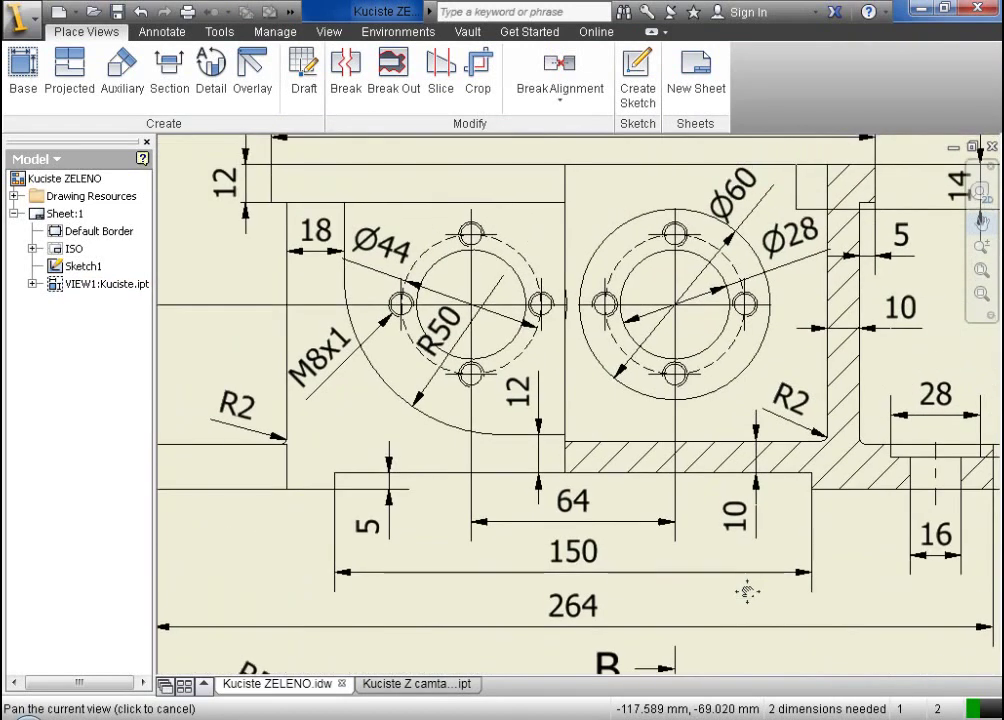
key("Escape")
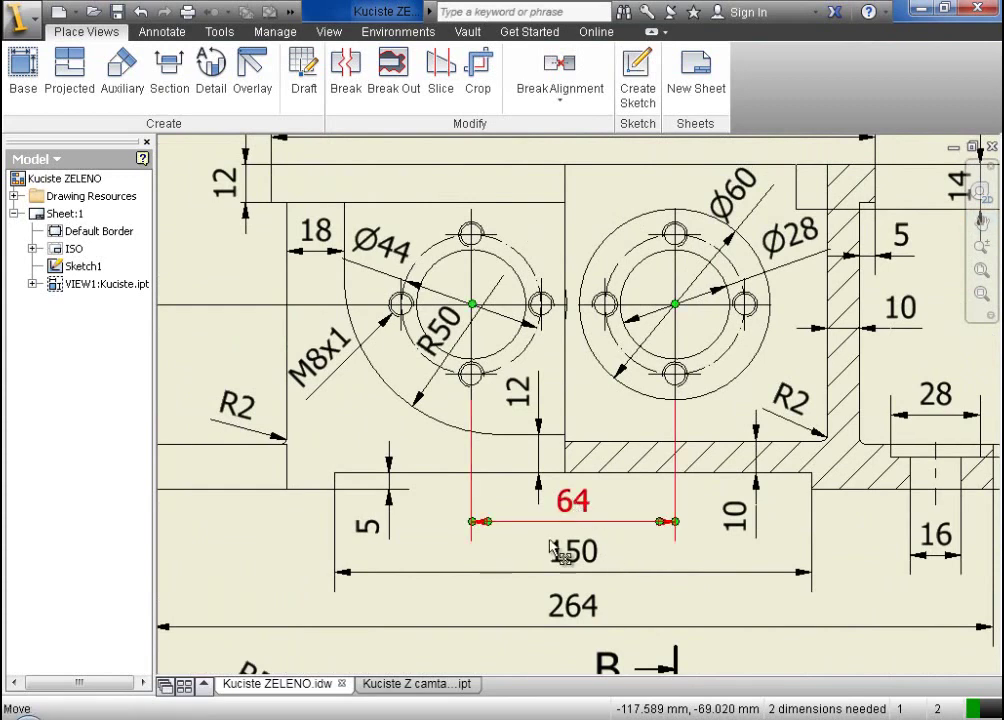
- Dimension the distance between the two circles' centres as 64 mm, following view A-A, and finish the sketch
left_click(438, 692)
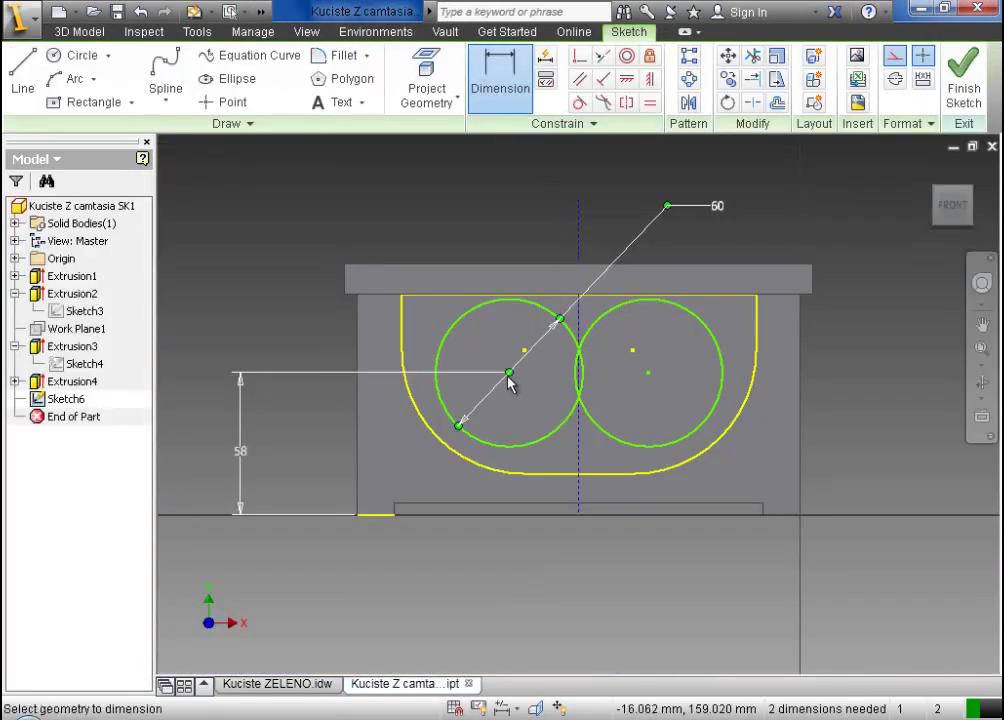
left_click(533, 306)
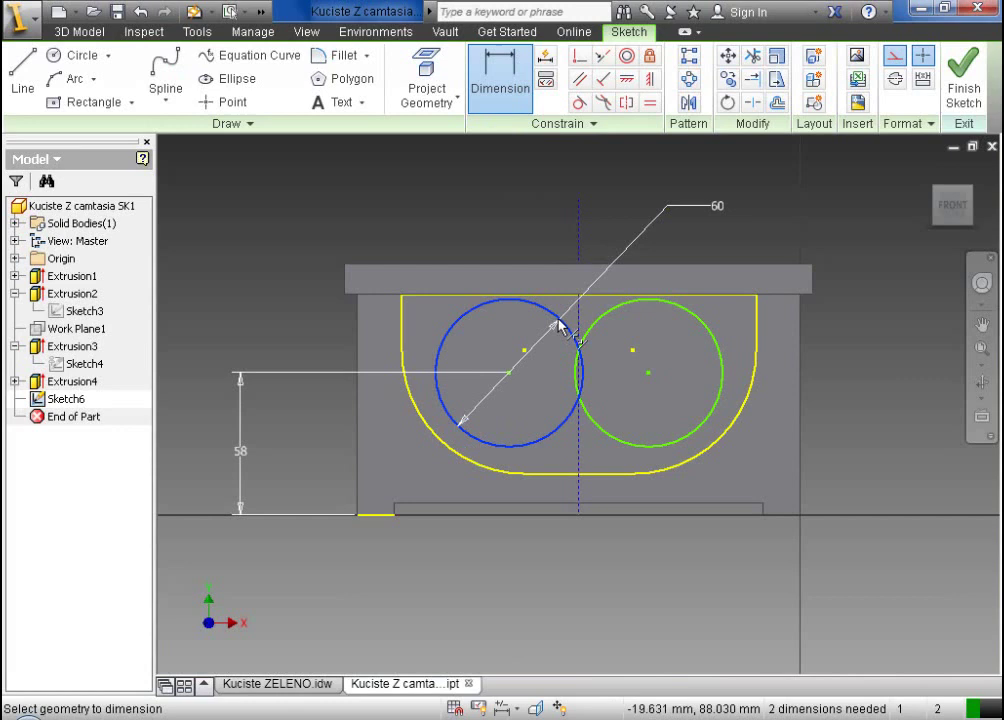
left_click(610, 320)
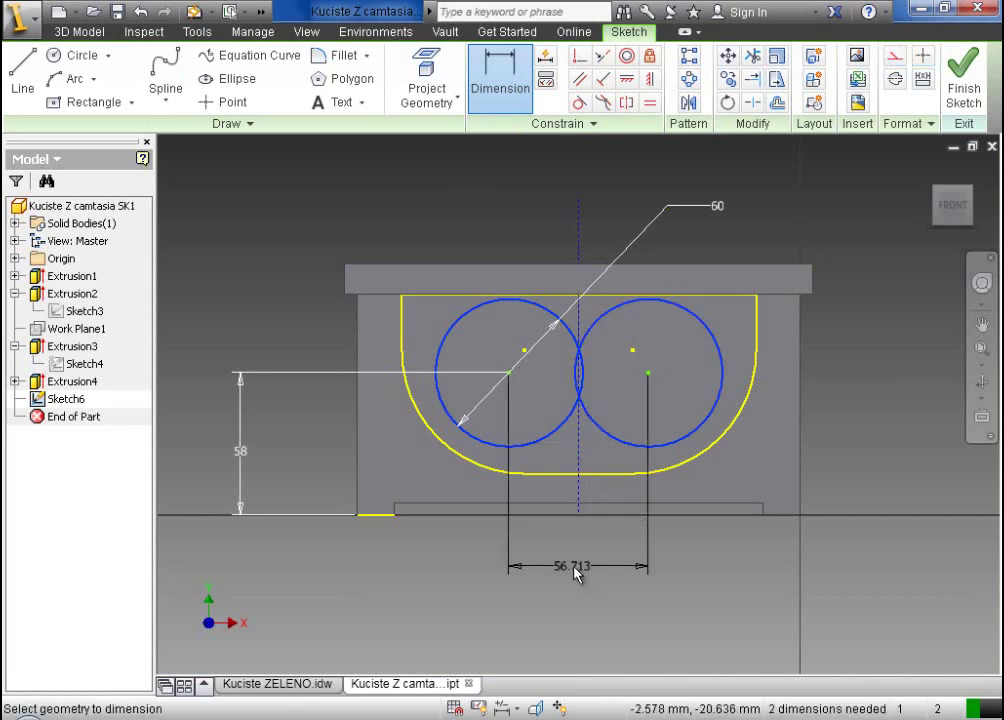
left_click(576, 569)
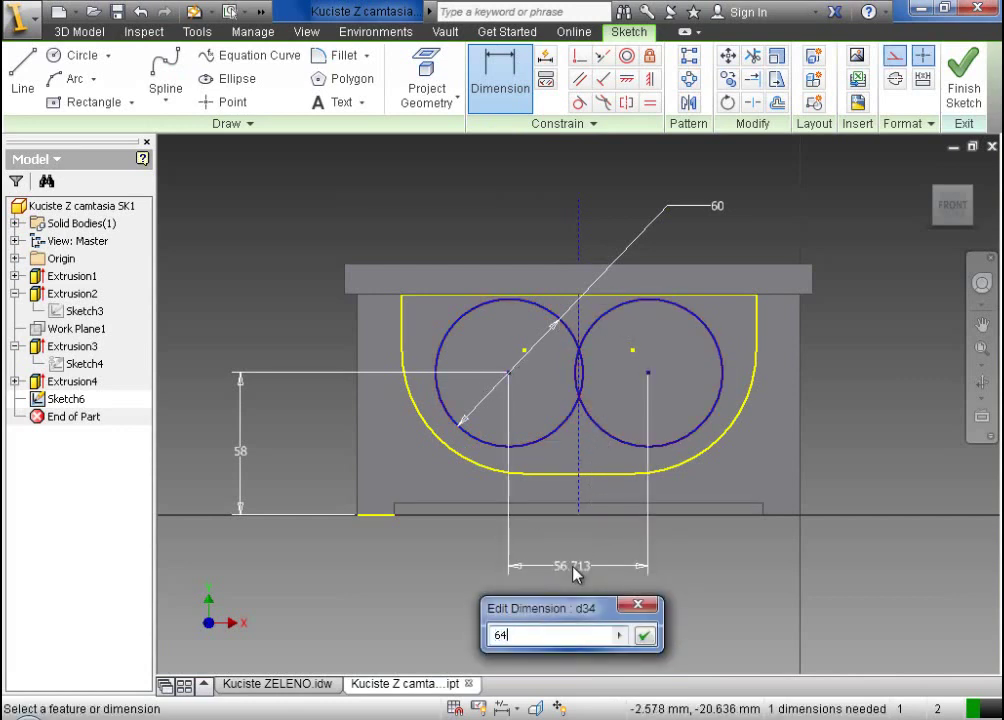
left_click(651, 636)
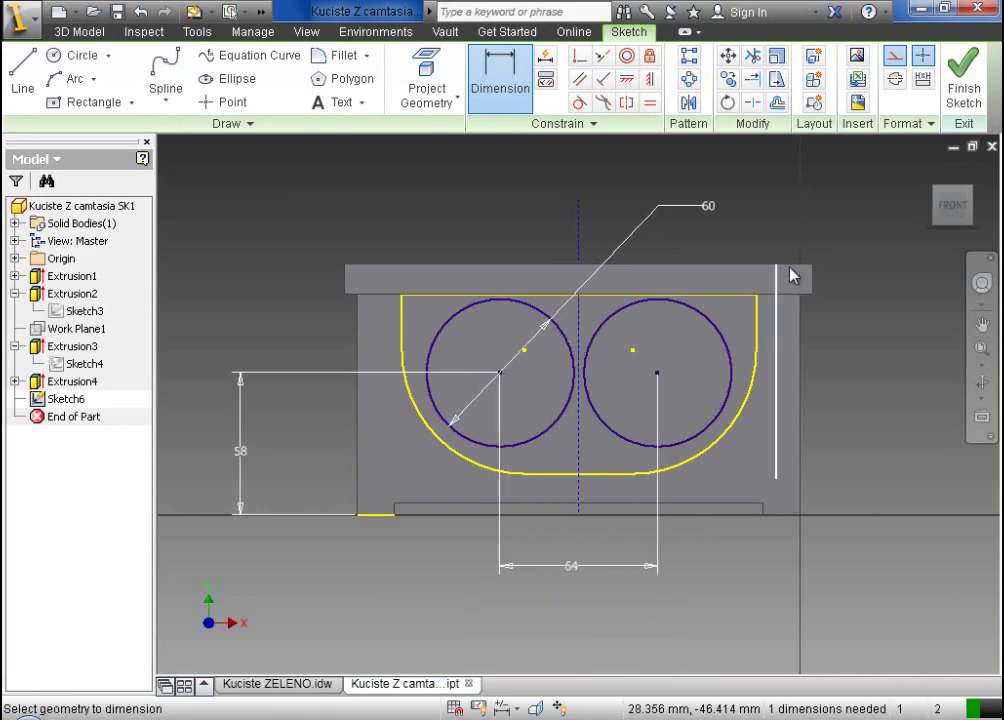
left_click(963, 75)
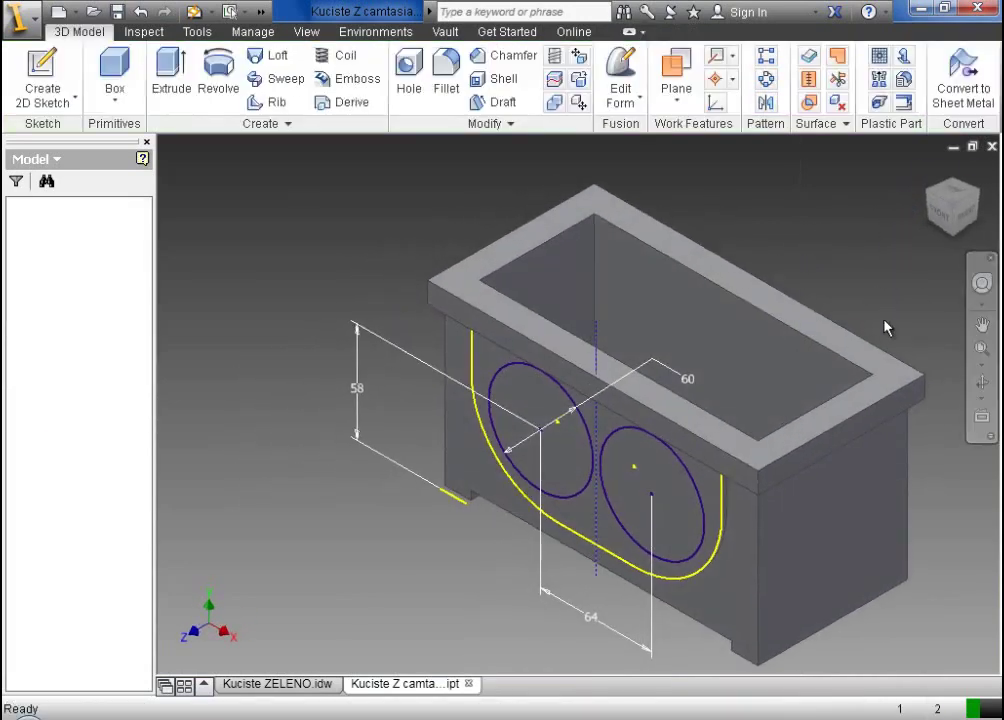
- Set up an extrusion of both 60 mm circles in Direction 2, inward from the long wall's pad
left_click(182, 82)
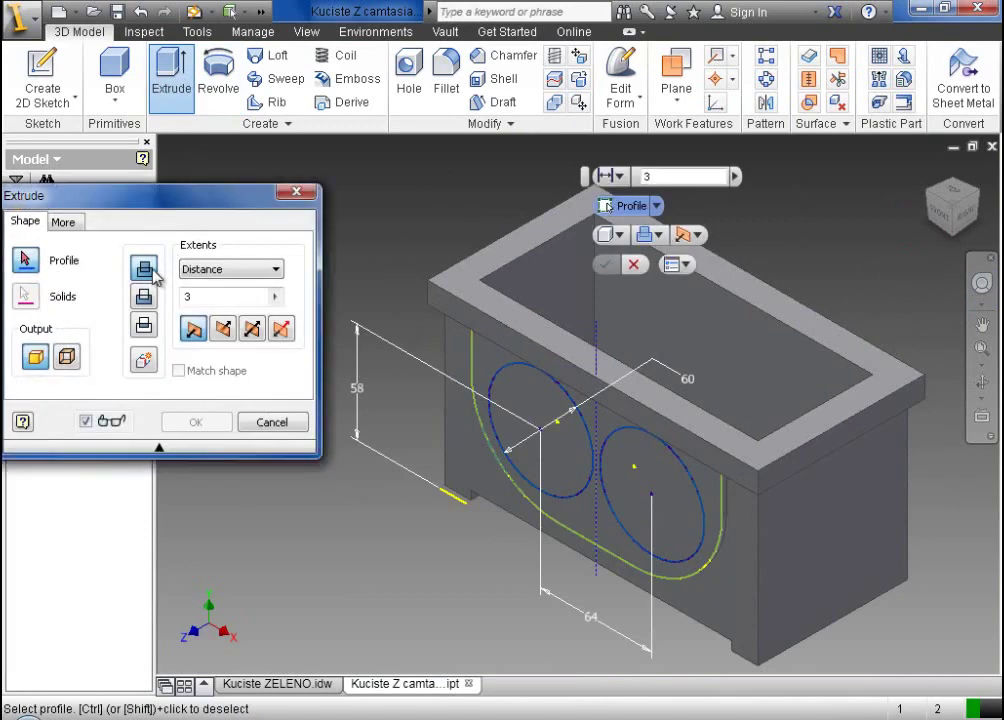
left_click(556, 422)
left_click(631, 467)
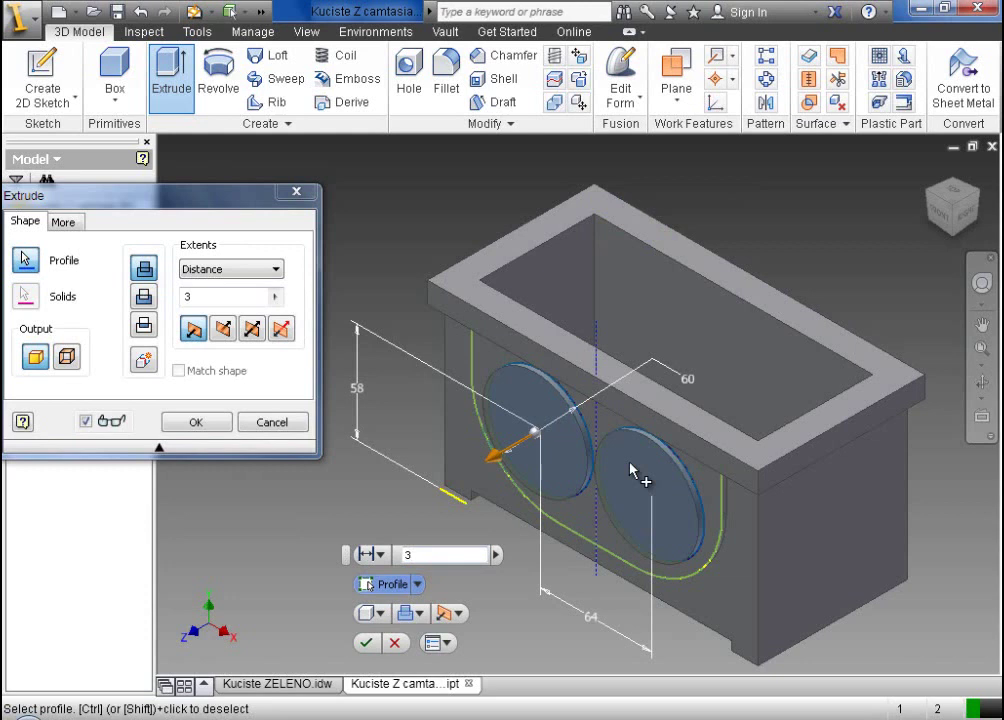
left_click(458, 613)
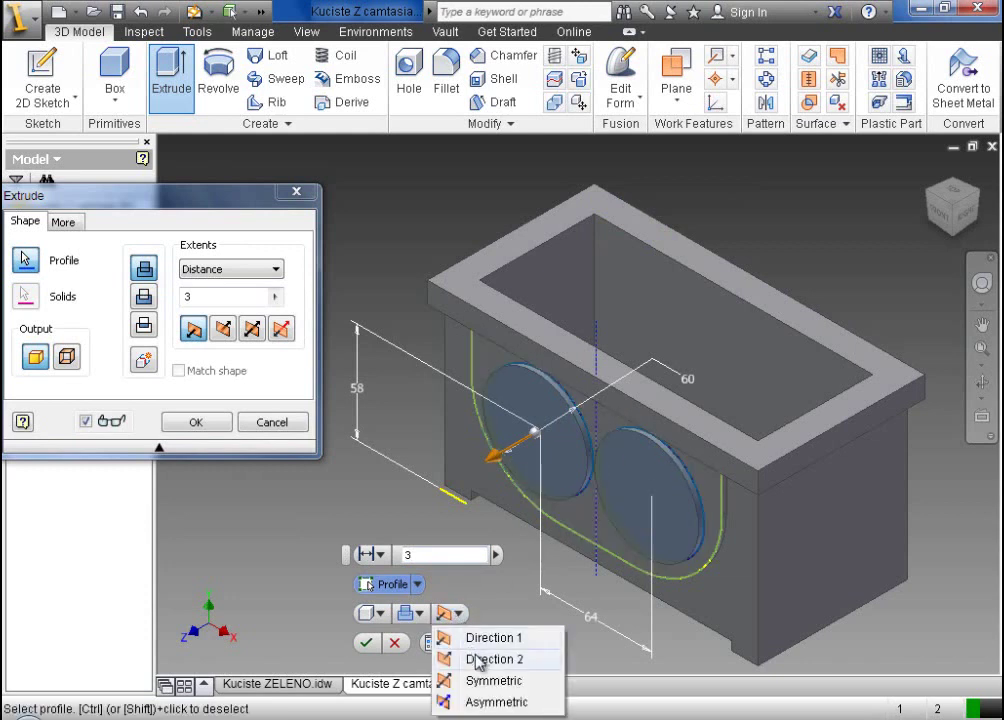
left_click(480, 659)
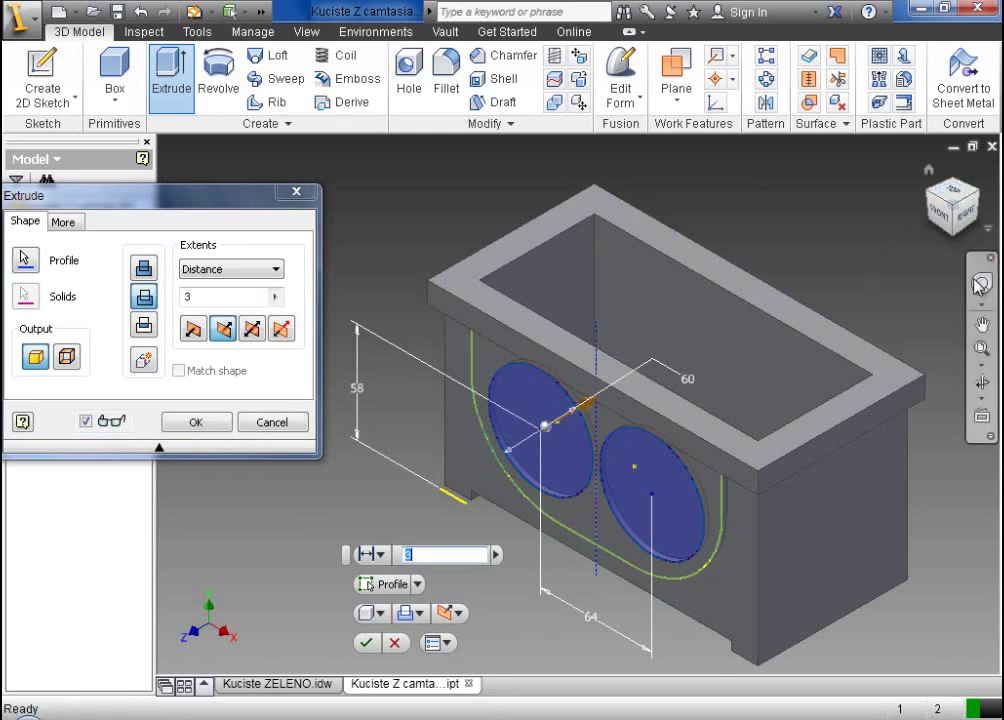
mouse_move(750, 160)
middle_mouse_down("shift")
mouse_move(851, 231)
mouse_move(746, 197)
mouse_move(781, 205)
mouse_move(578, 231)
middle_mouse_up("shift")
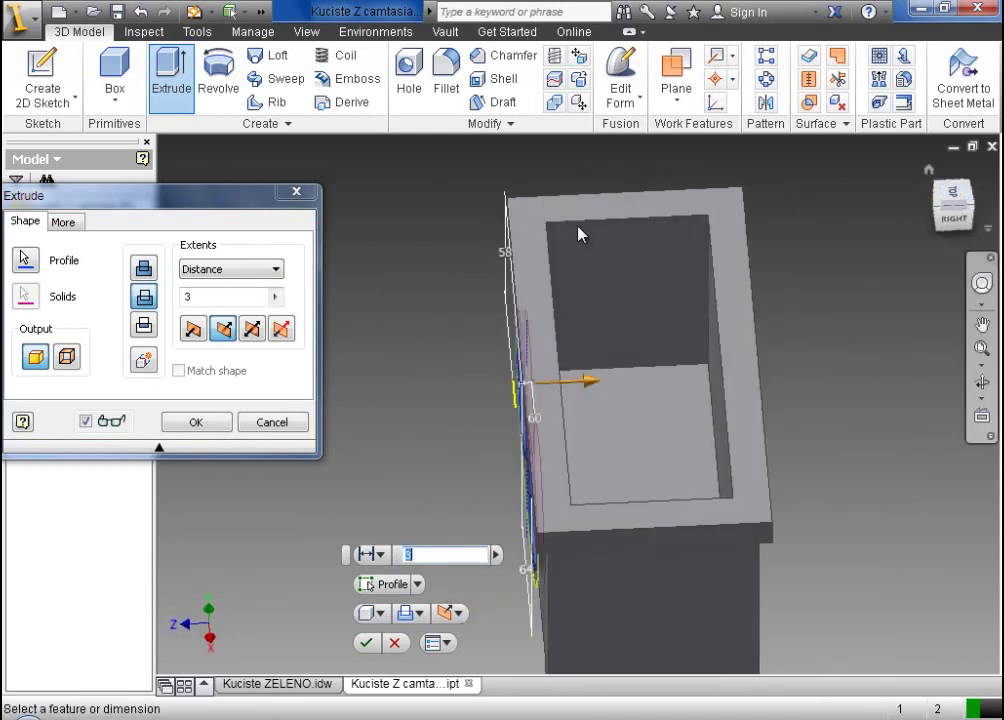
left_click(957, 210)
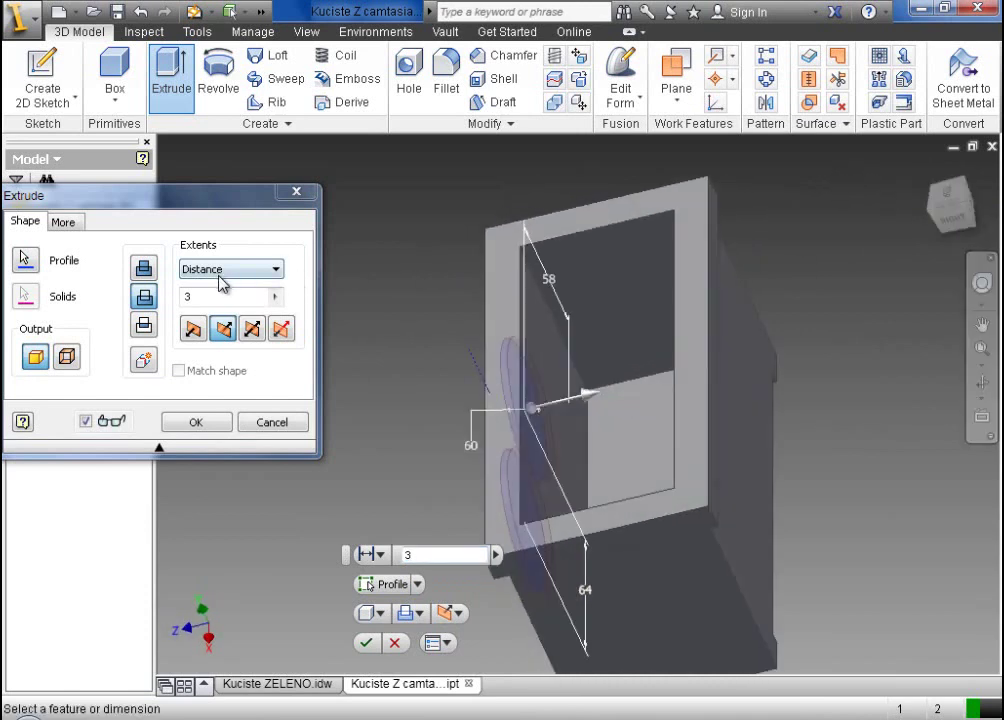
double_click(200, 296)
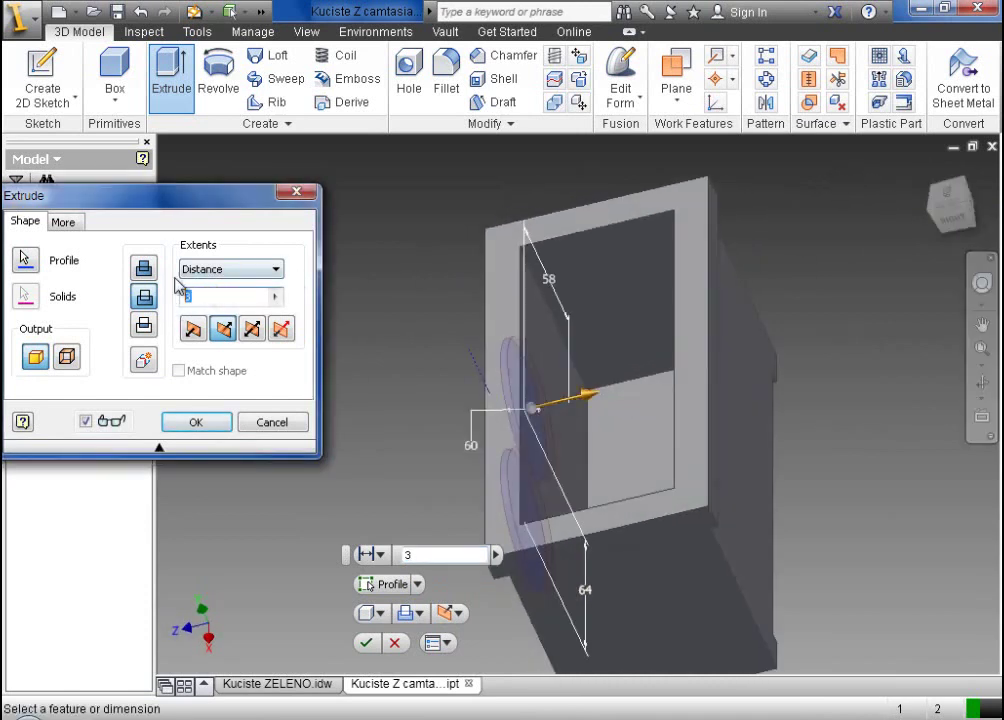
- Examine section B-B and the plan view of the drawing for the depth of the round inner bosses
left_click(285, 686)
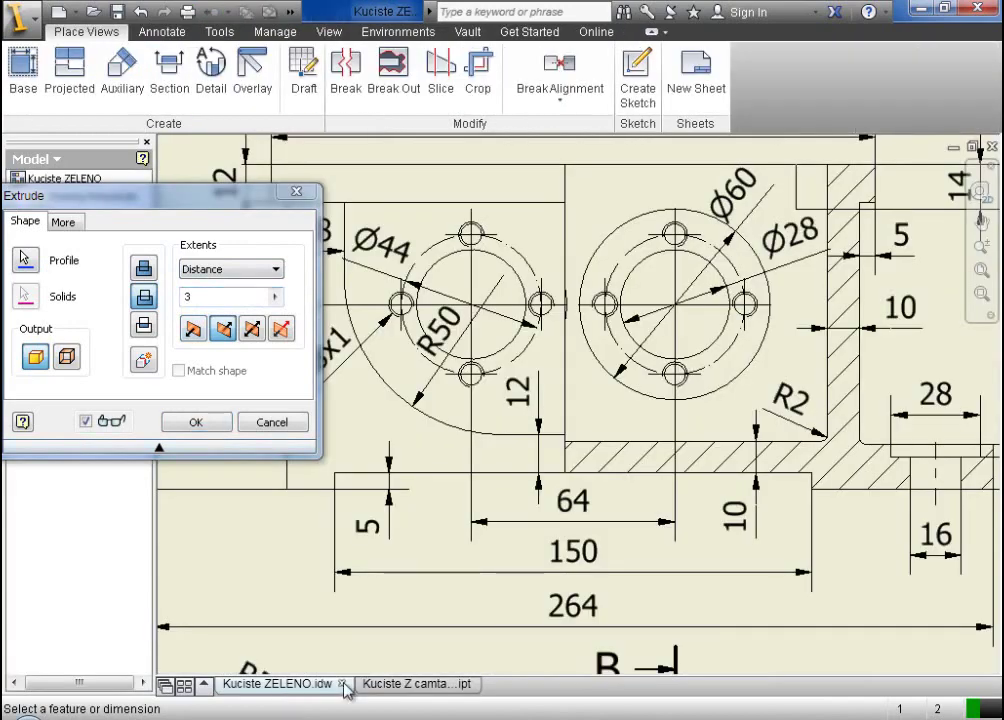
scroll(680, 428, "down", 5)
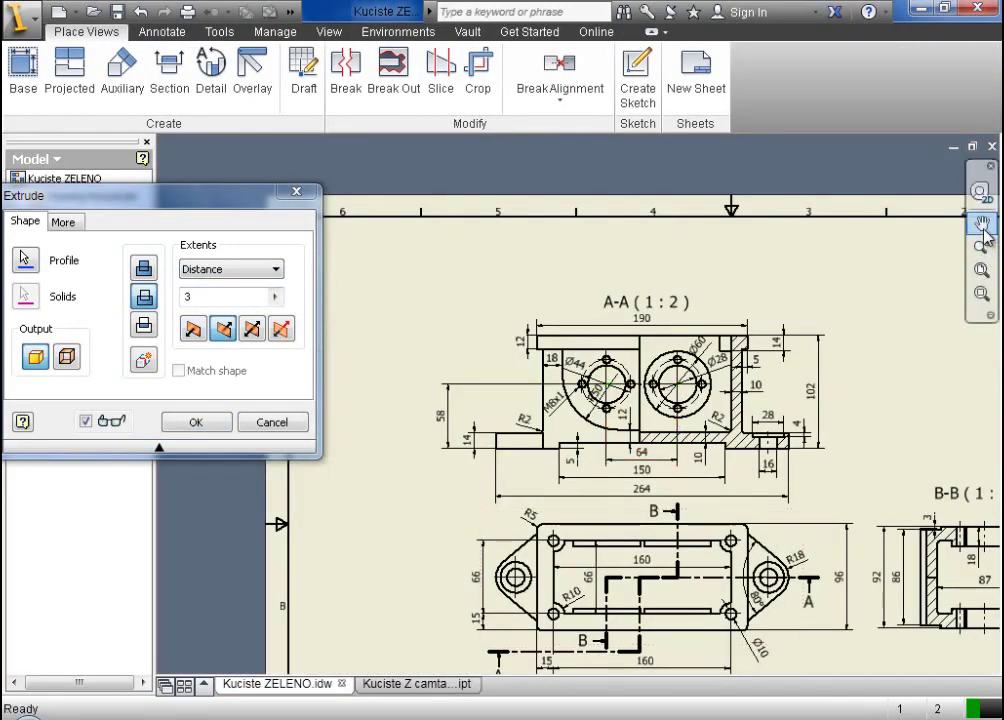
left_click_drag(943, 377, 610, 273)
scroll(648, 455, "up", 5)
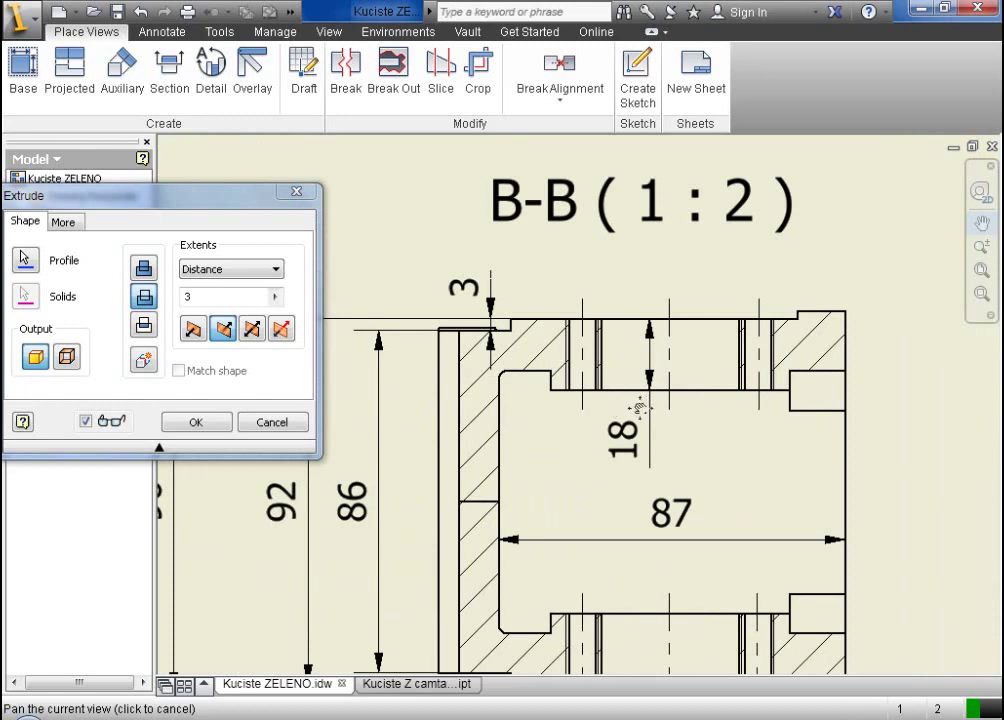
key("Escape")
left_click(631, 443)
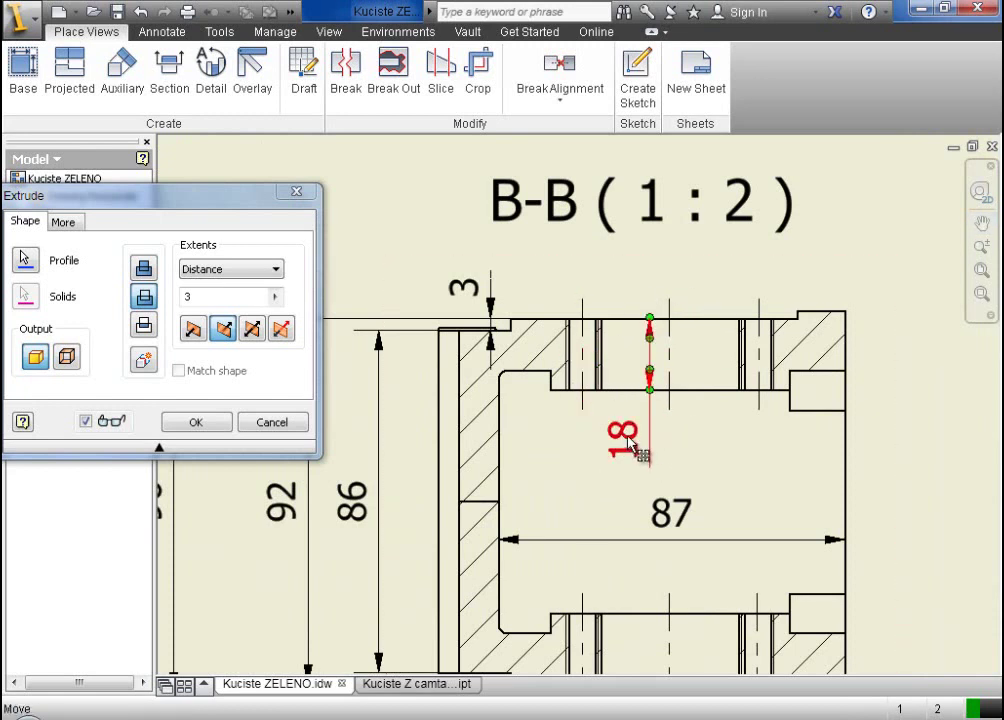
left_click(981, 222)
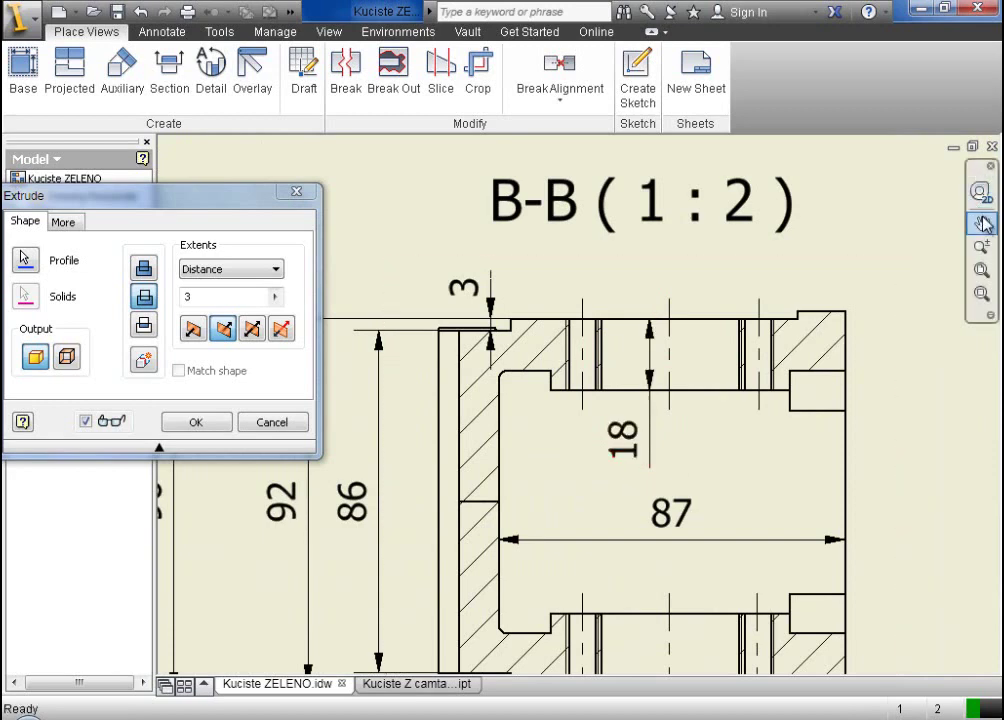
scroll(843, 283, "up", 3)
scroll(843, 283, "down", 5)
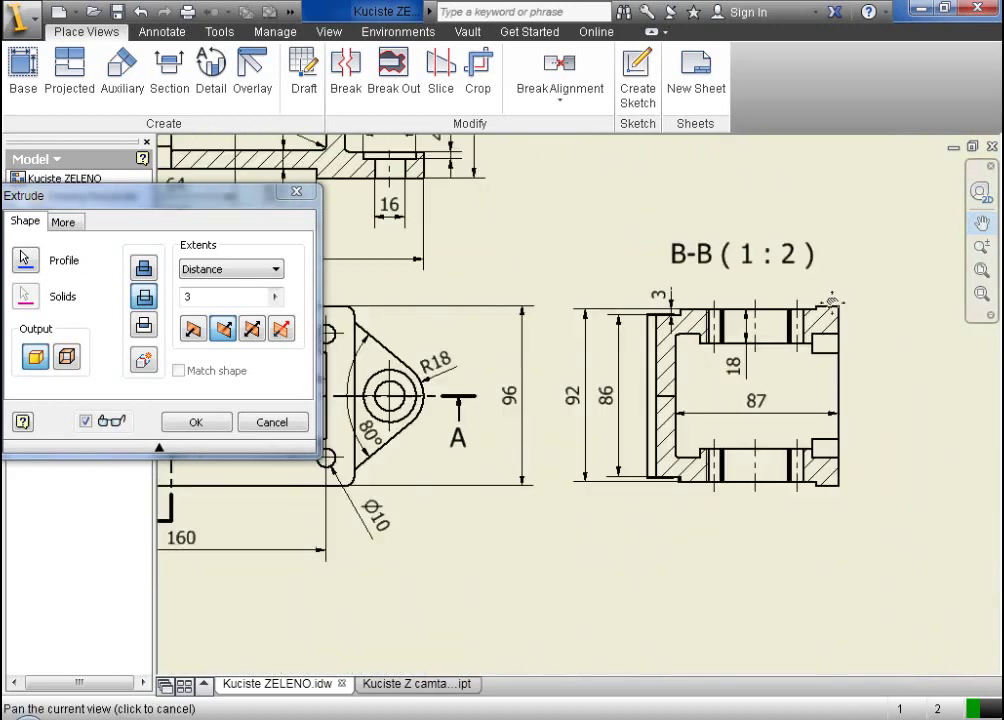
left_click_drag(760, 372, 729, 432)
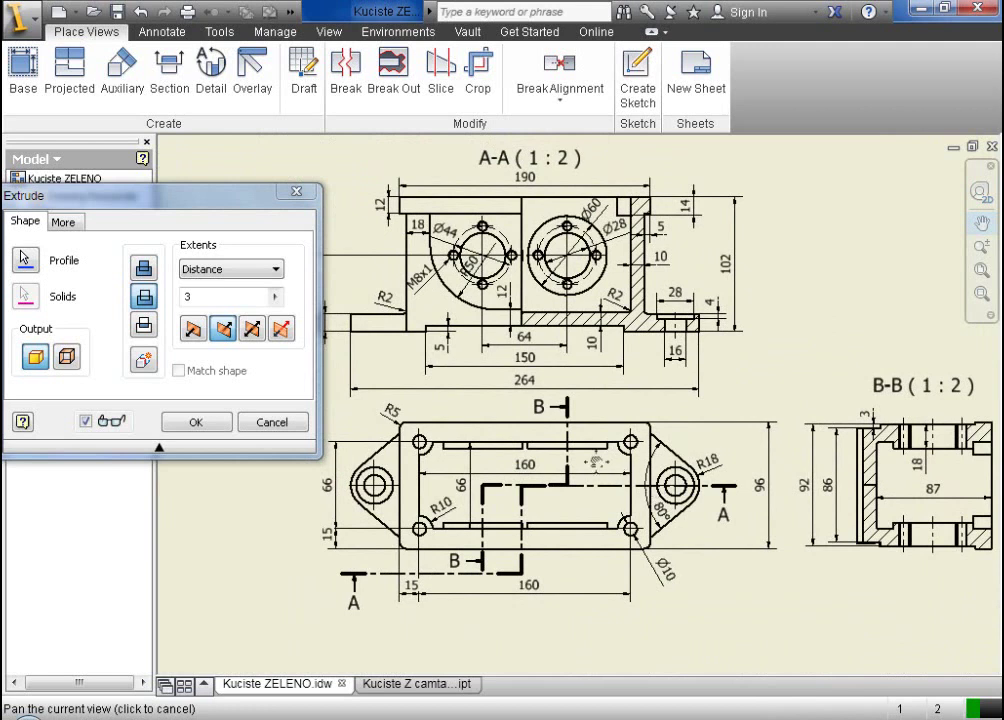
key("Escape")
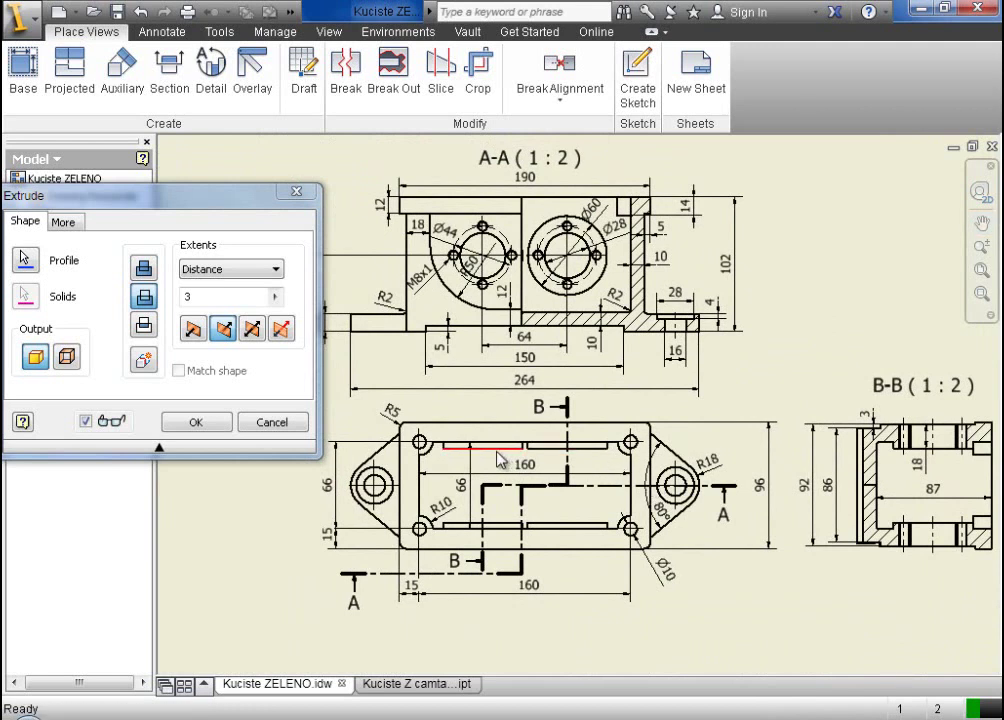
left_click(933, 450)
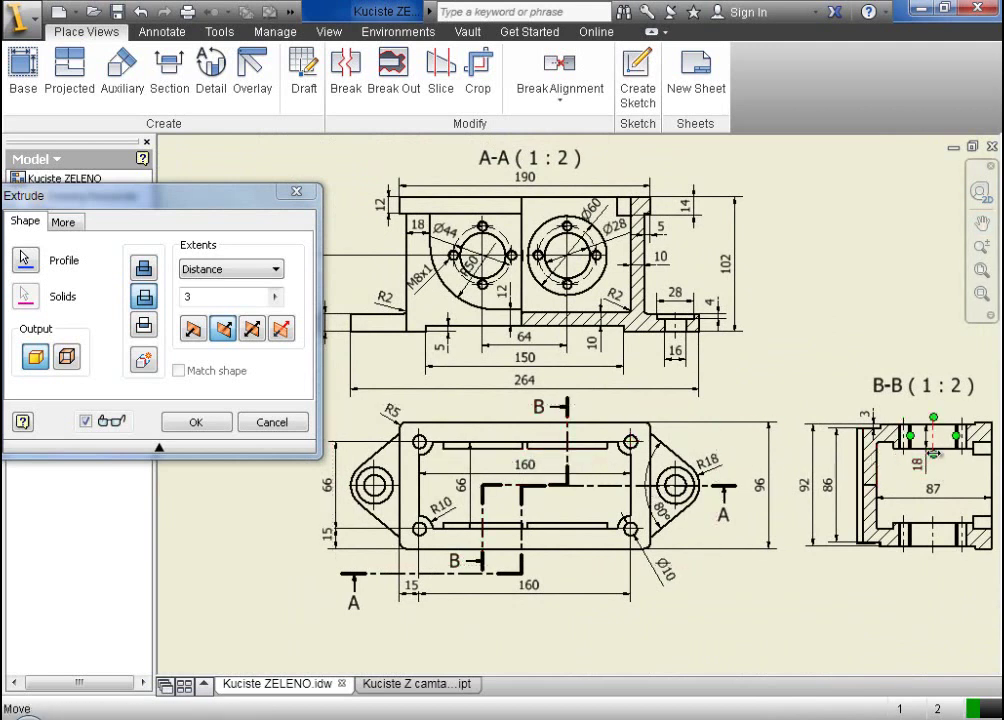
left_click(933, 460)
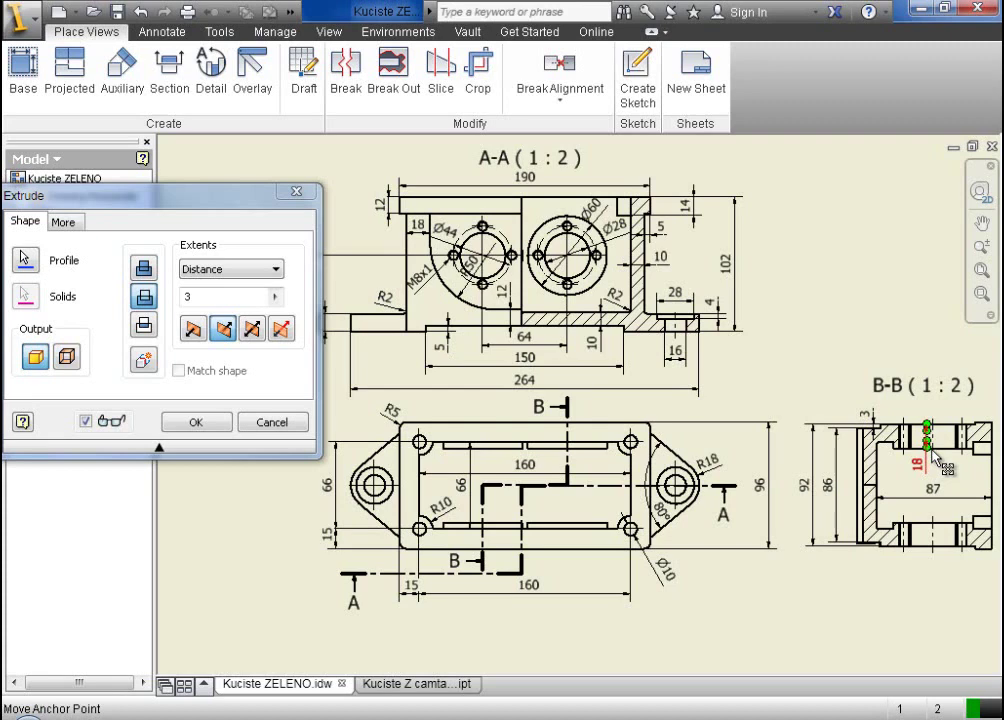
- Extrude the two circles 18 mm with the Join operation to form the round bosses inside the long wall
left_click(399, 683)
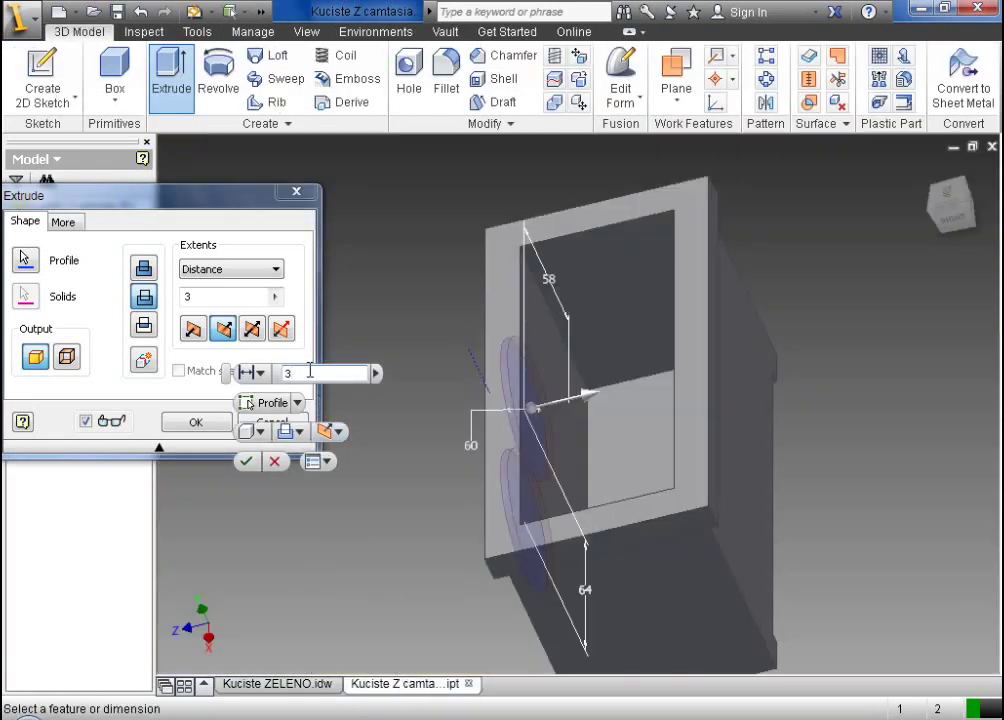
left_click(310, 372)
key("BackSpace")
type("18")
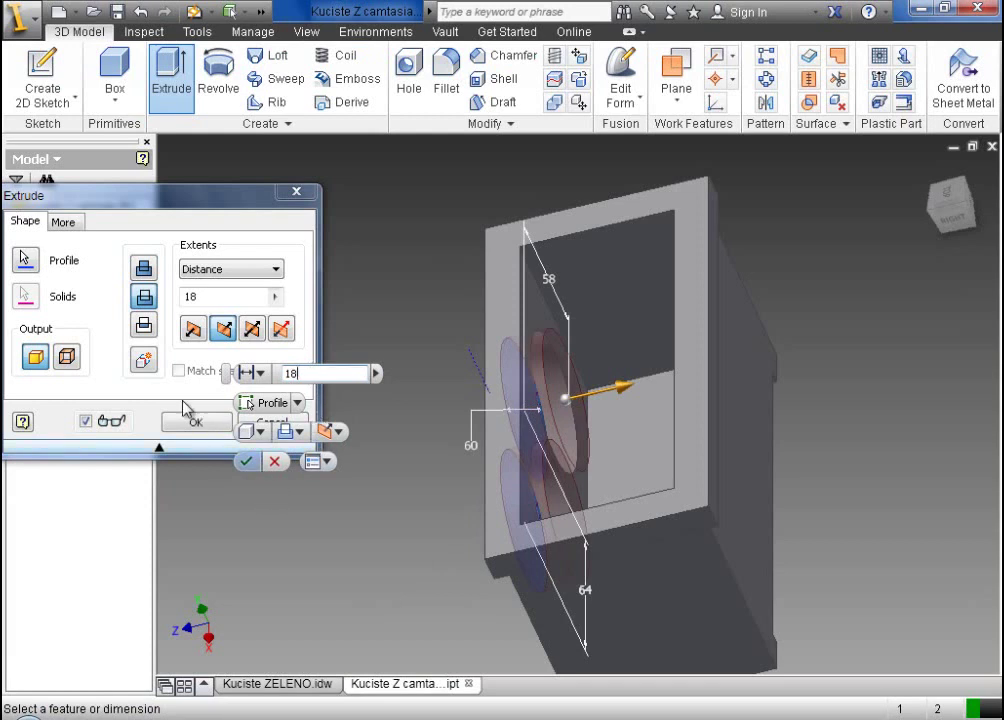
left_click(147, 270)
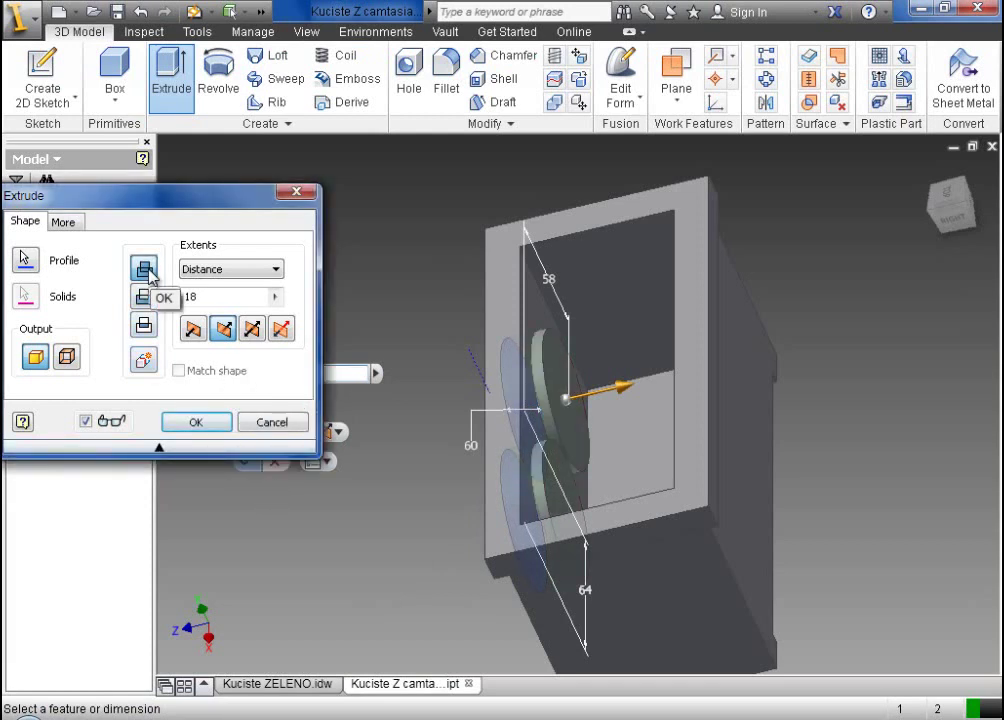
left_click_drag(890, 221, 497, 388)
left_click(186, 424)
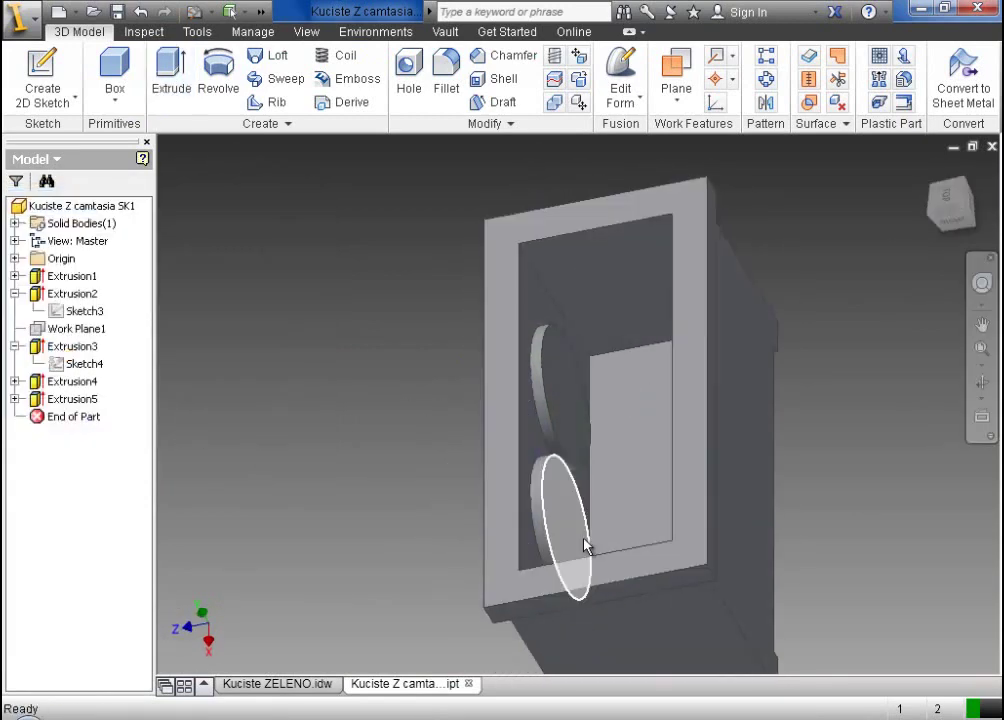
left_click_drag(937, 205, 300, 260)
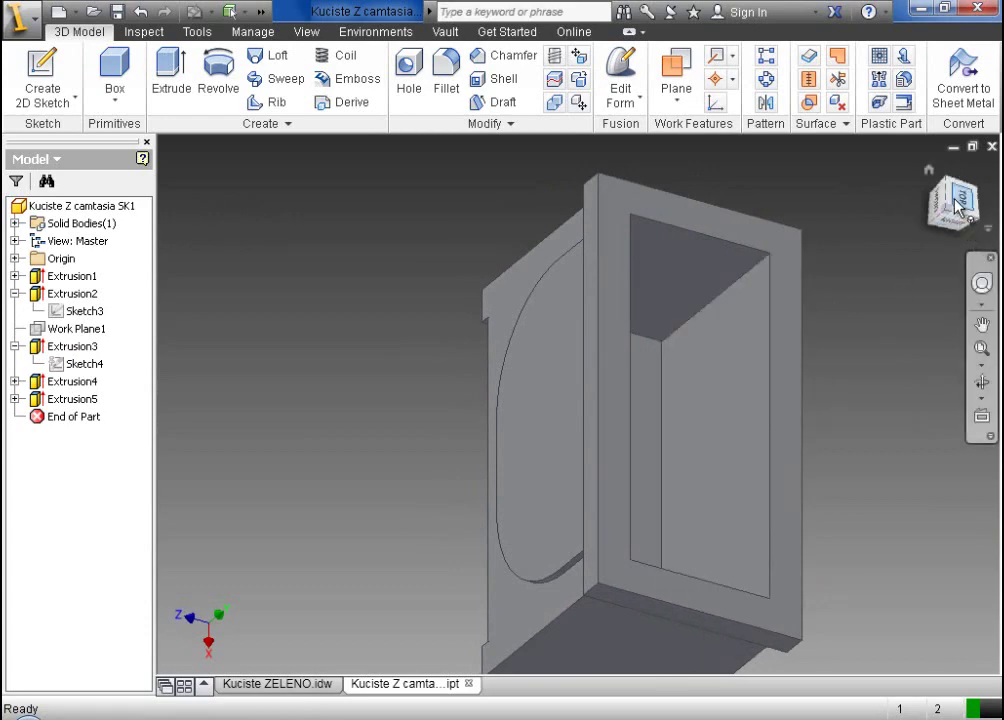
- Mirror the outer pad and the two round inner bosses (Extrusion4 and Extrusion5) about the XY Plane onto the opposite long wall
left_click_drag(958, 205, 941, 260)
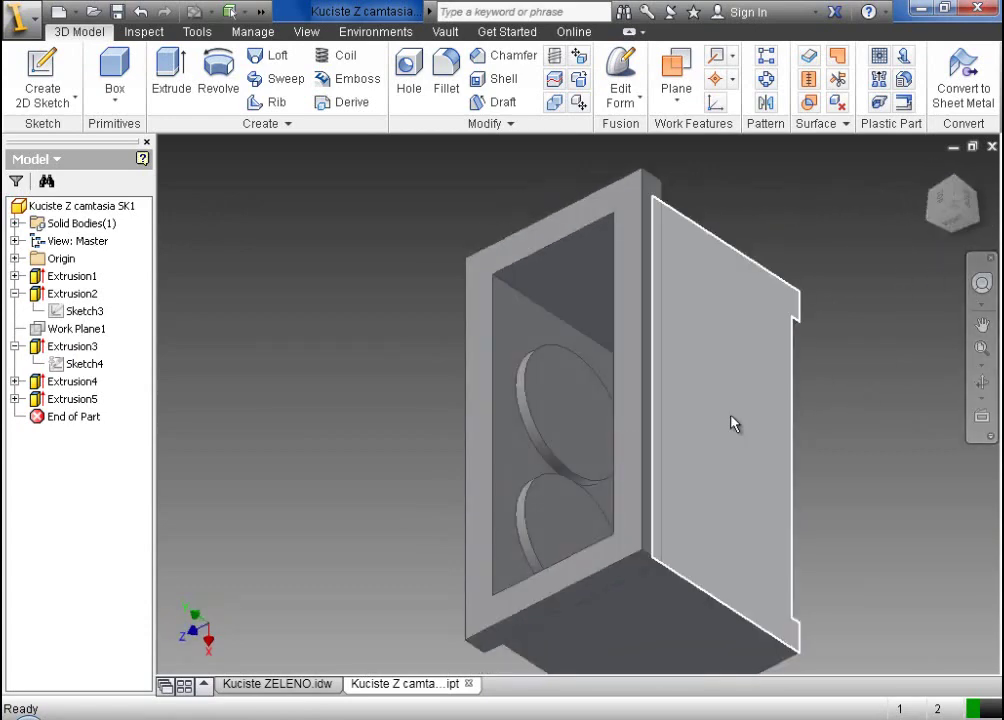
left_click(928, 170)
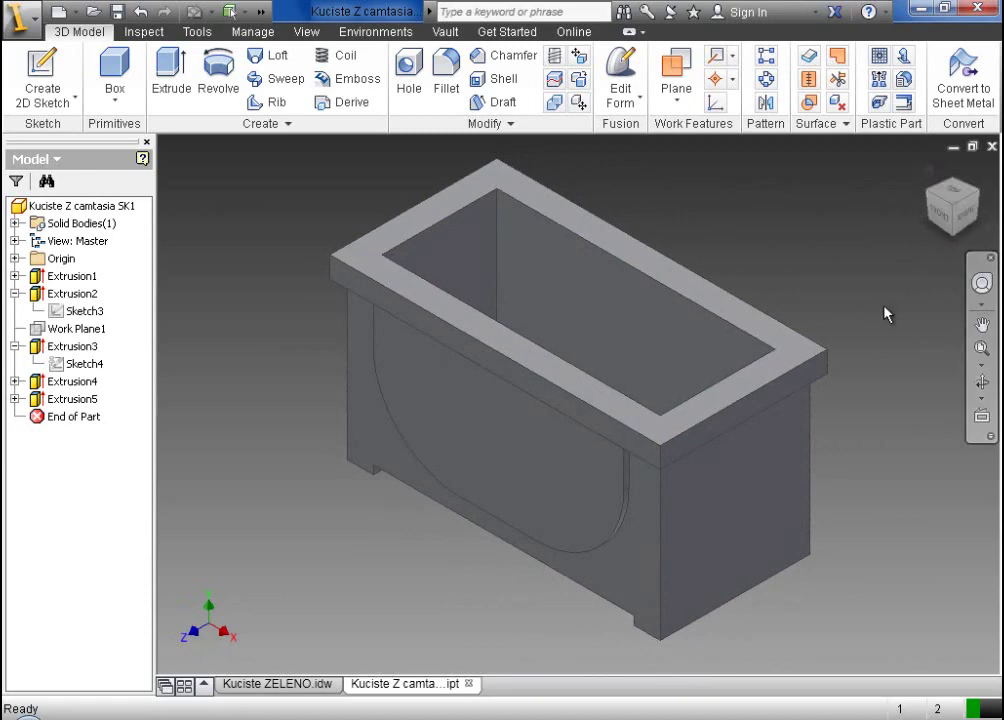
left_click(74, 399)
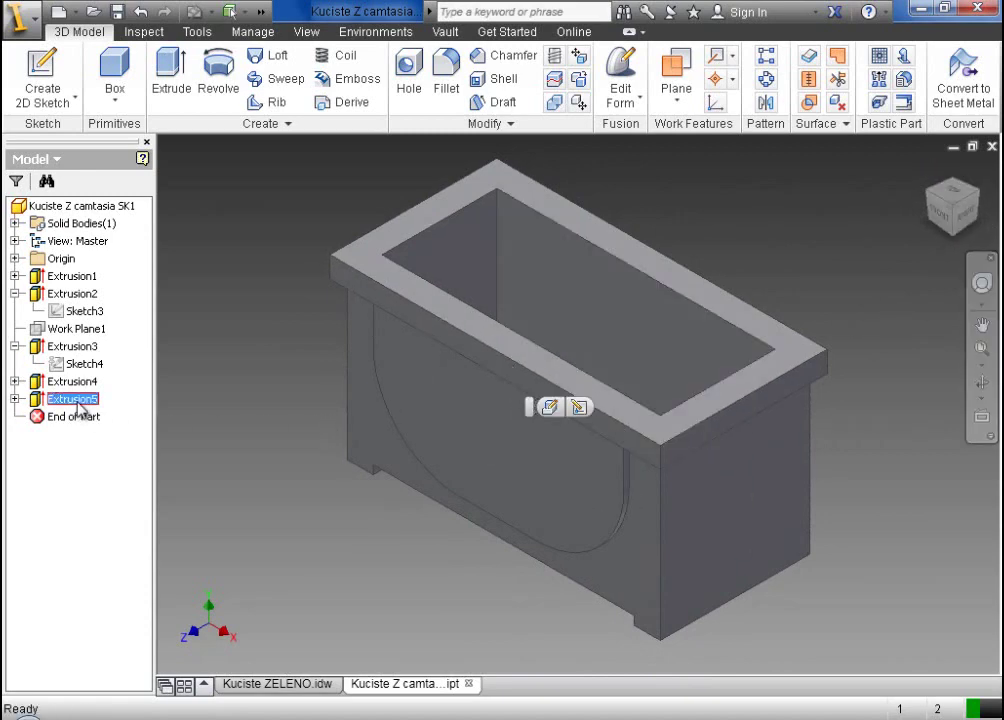
left_click(70, 381, "ctrl")
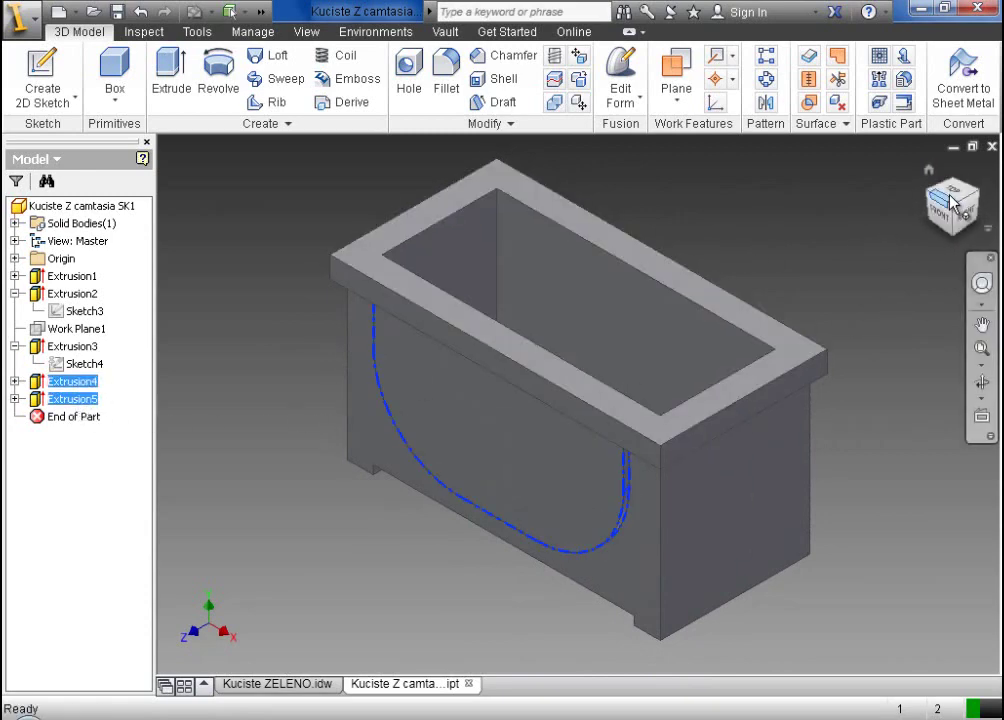
mouse_move(959, 197)
middle_mouse_down("shift")
mouse_move(858, 233)
mouse_move(751, 226)
mouse_move(895, 254)
mouse_move(182, 222)
middle_mouse_up("shift")
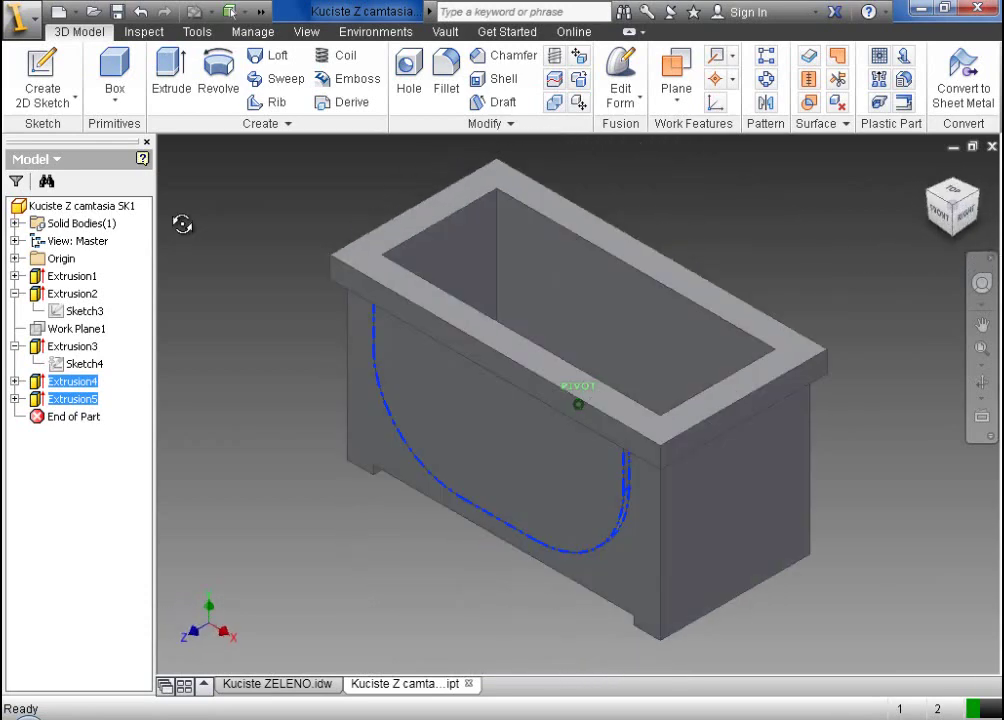
left_click(763, 104)
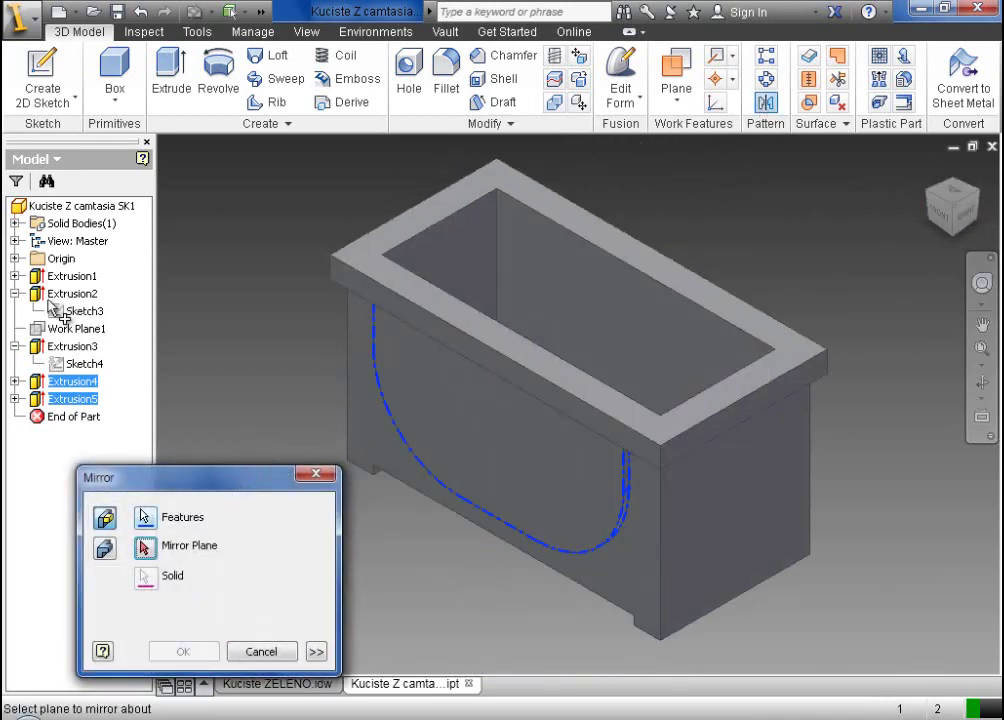
left_click(15, 241)
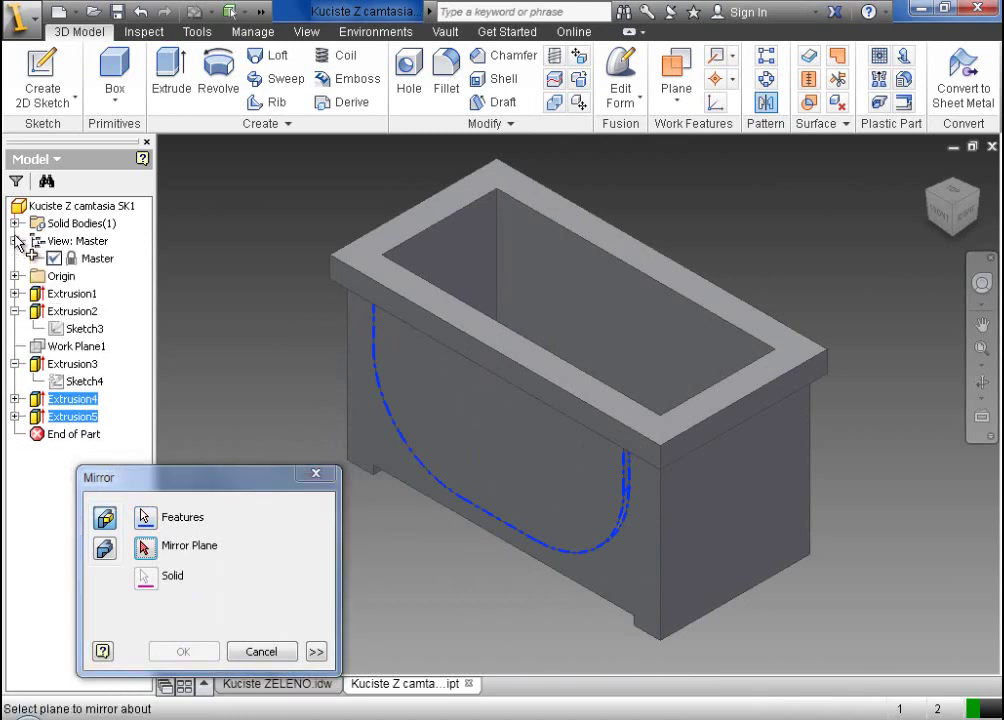
left_click(15, 276)
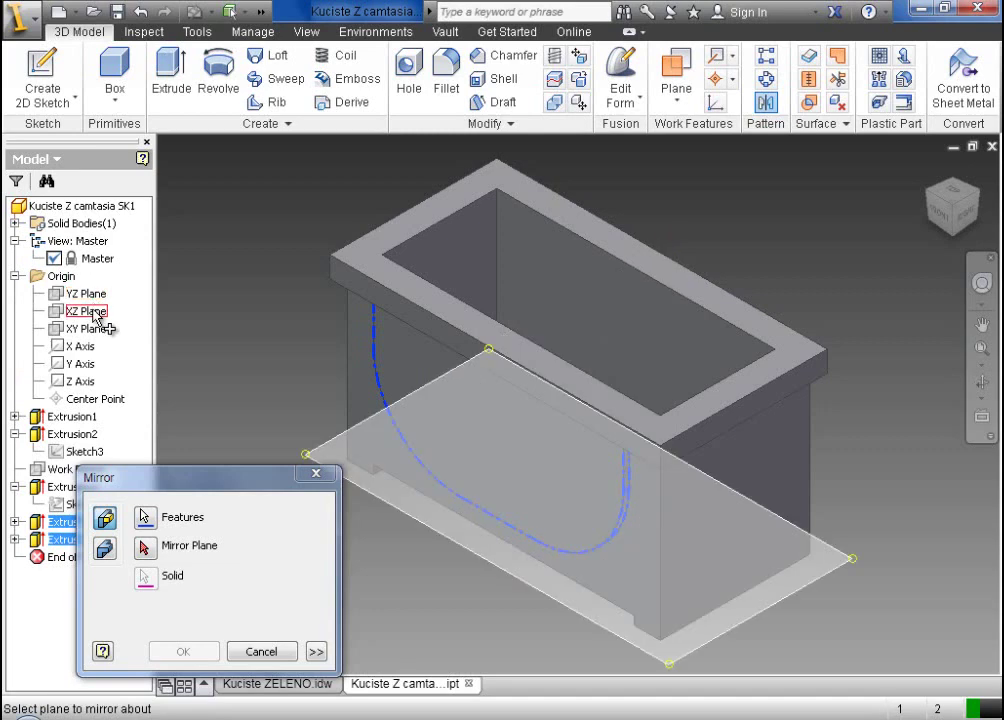
left_click(100, 329)
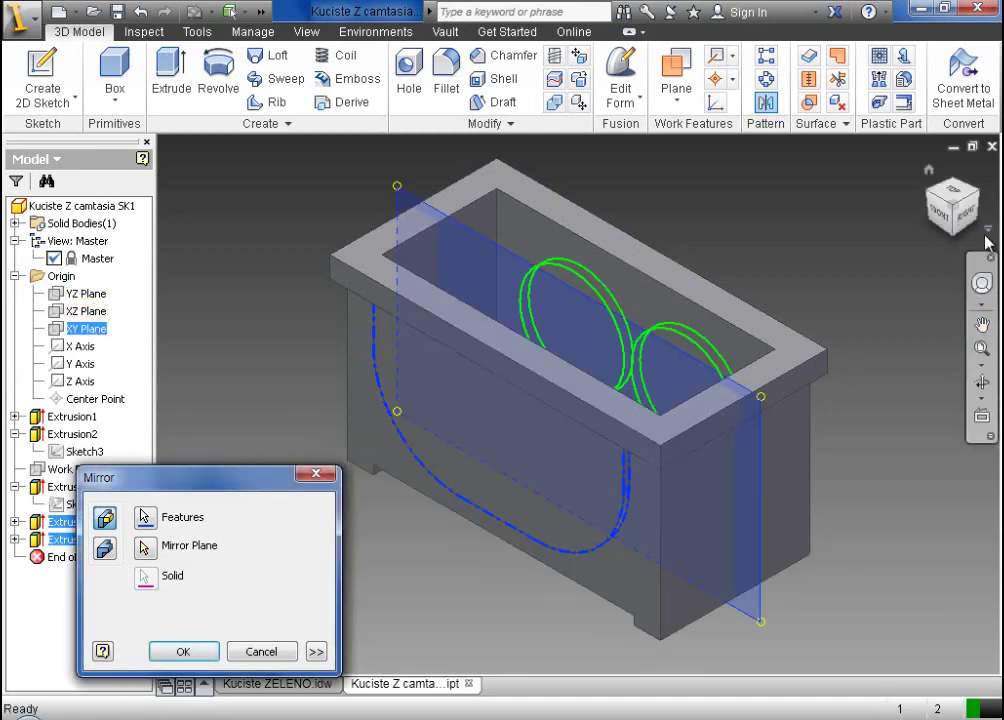
mouse_move(963, 200)
left_mouse_down()
mouse_move(854, 215)
mouse_move(695, 186)
mouse_move(843, 204)
mouse_move(746, 193)
left_mouse_up()
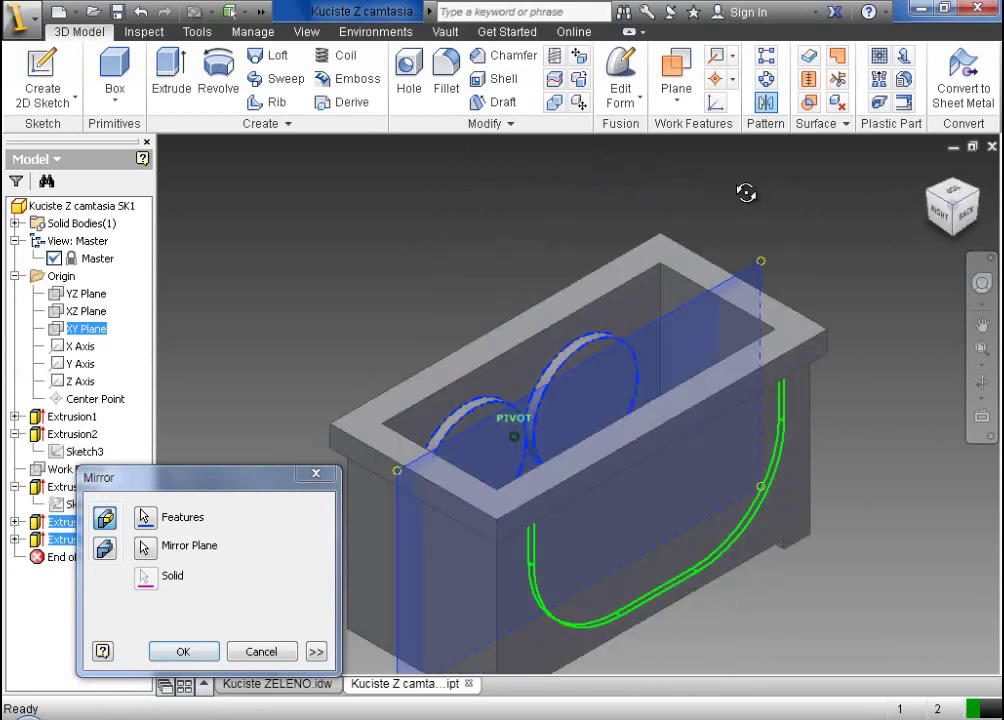
left_click_drag(808, 193, 874, 190)
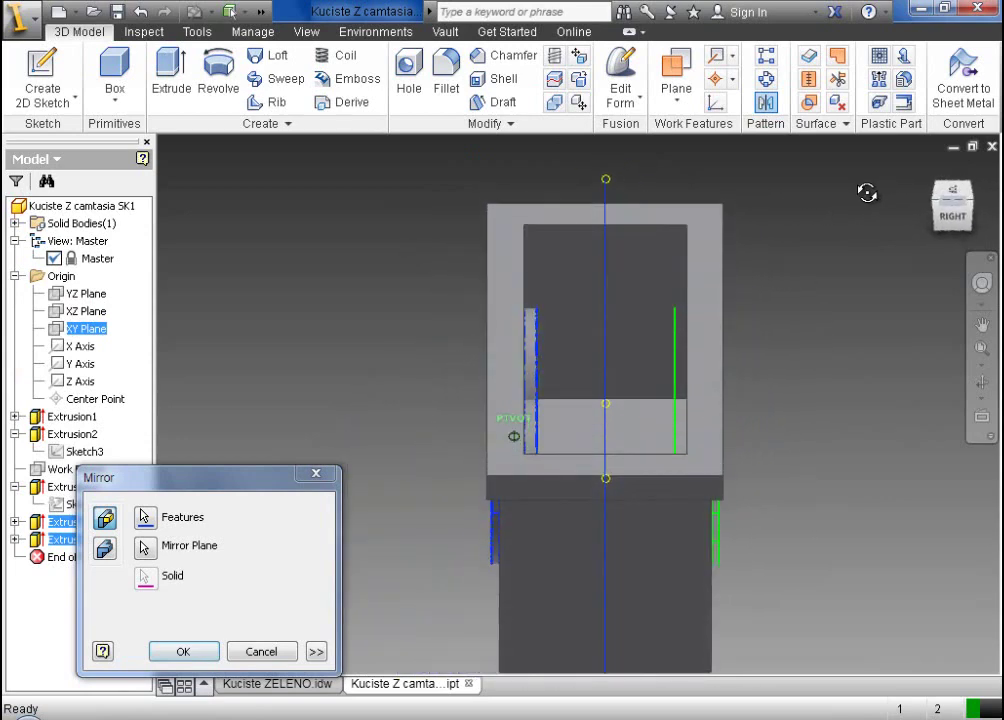
left_click(184, 652)
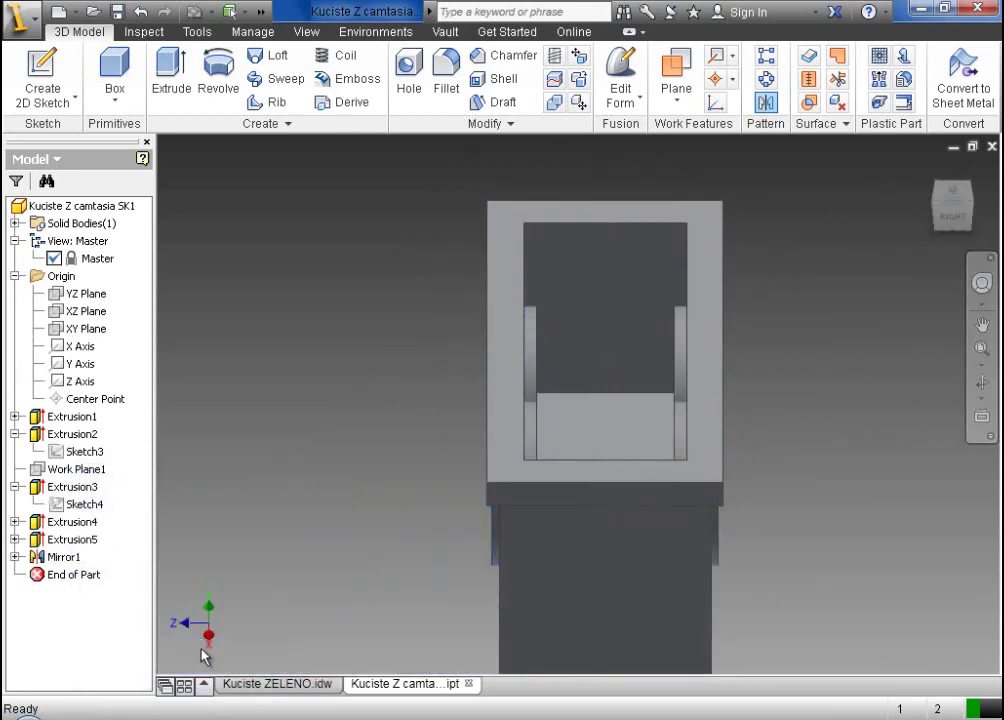
mouse_move(968, 200)
middle_mouse_down("shift")
mouse_move(677, 147)
mouse_move(750, 164)
mouse_move(295, 160)
mouse_move(303, 159)
mouse_move(249, 179)
mouse_move(600, 170)
mouse_move(955, 215)
mouse_move(231, 179)
middle_mouse_up("shift")
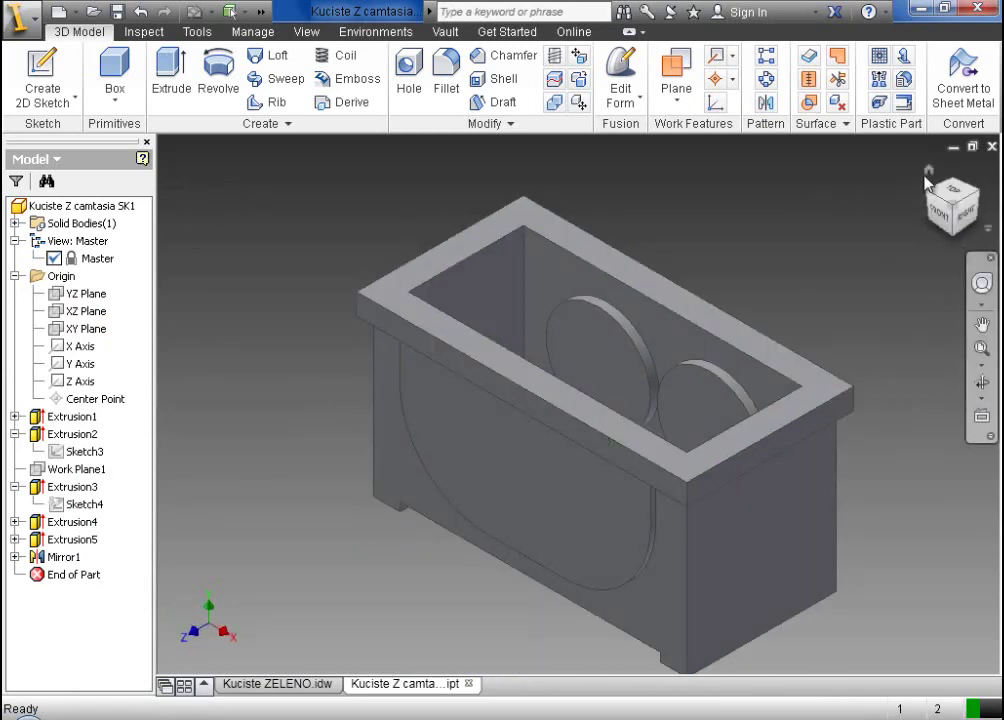
left_click(928, 171)
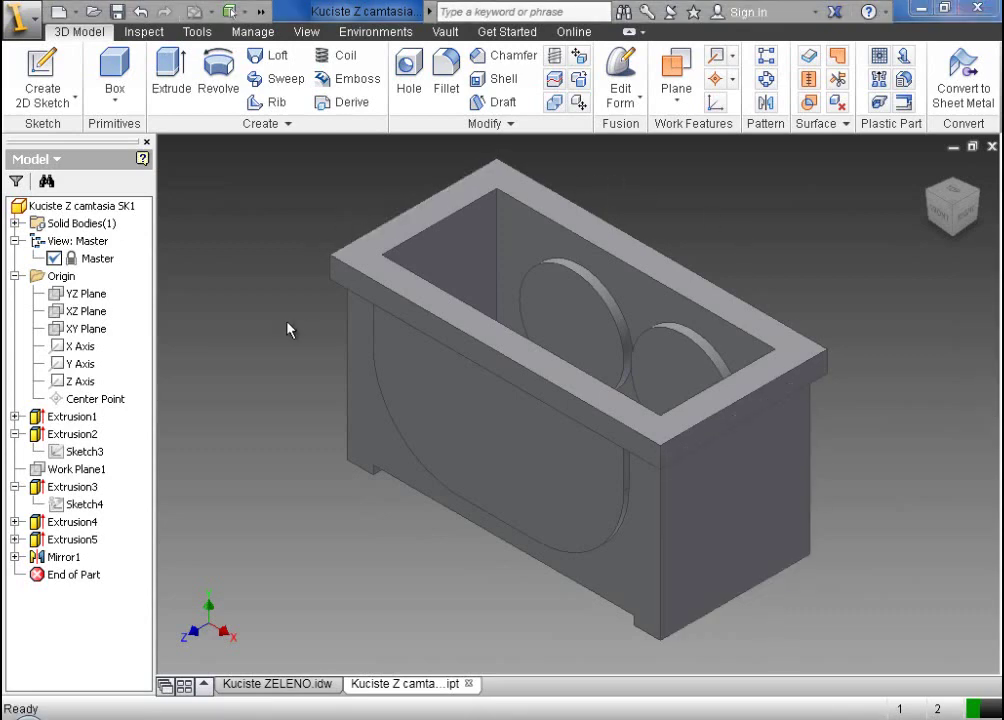
- Examine the housing drawing's A-A, B-B and plan views for the bearing hole dimensions
left_click(307, 686)
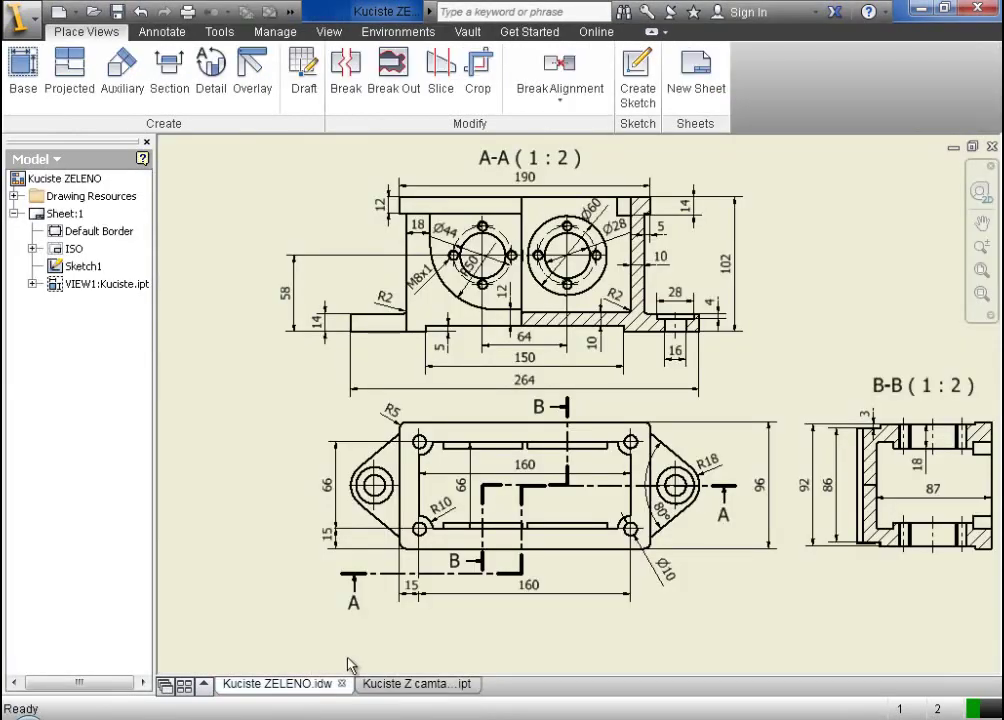
scroll(475, 193, "up", 5)
scroll(470, 195, "down", 2)
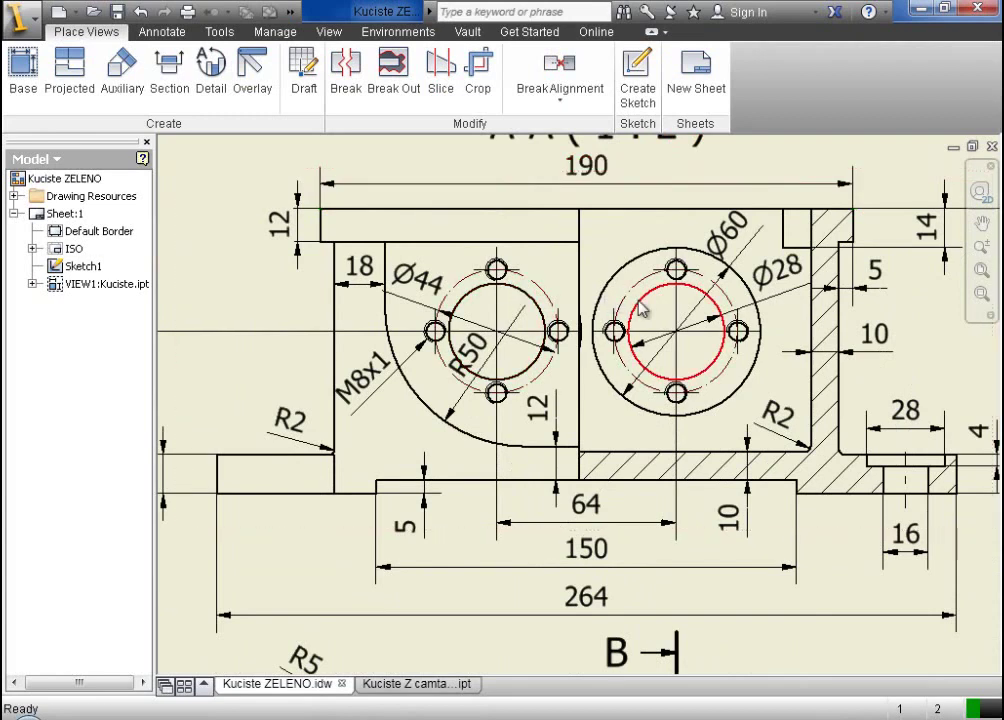
scroll(612, 365, "down", 5)
scroll(616, 471, "up", 5)
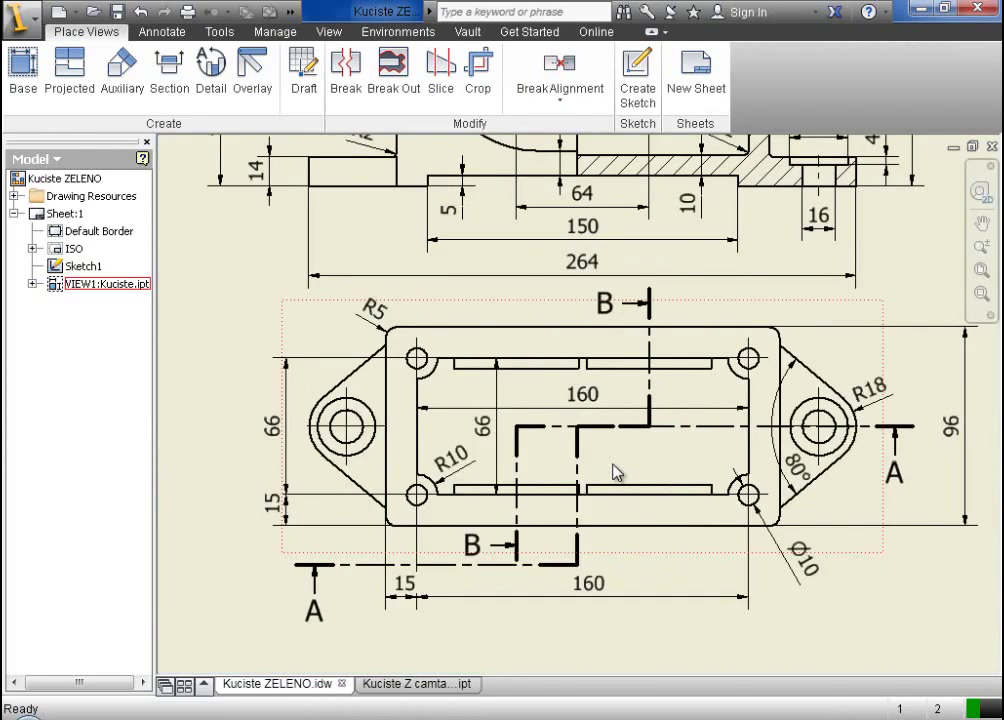
scroll(616, 471, "down", 4)
scroll(933, 432, "up", 4)
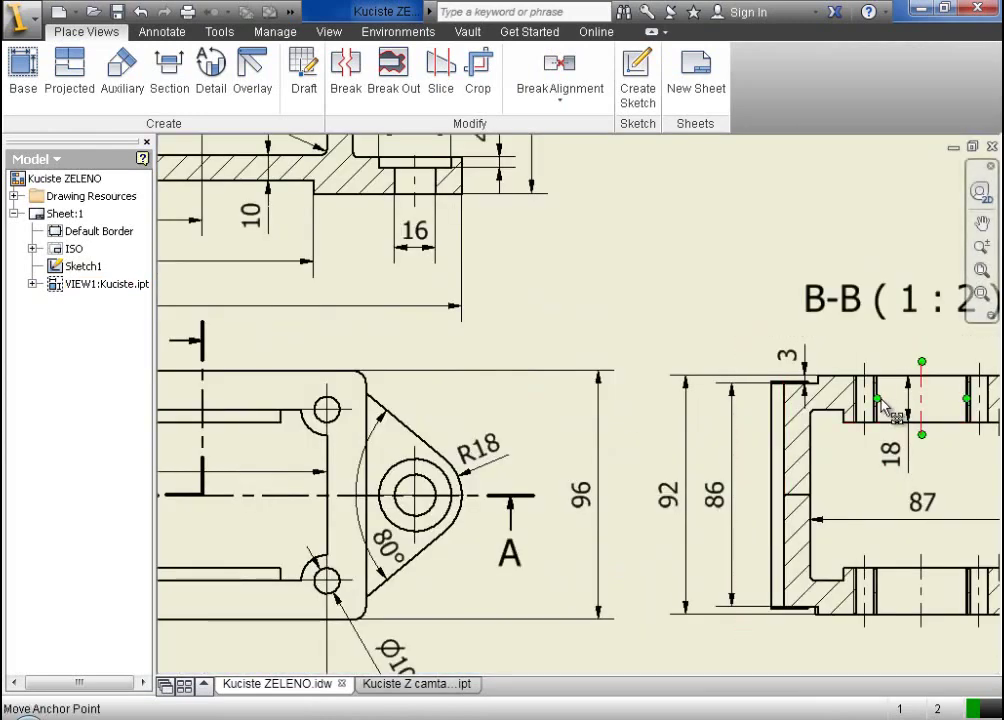
scroll(892, 399, "down", 4)
scroll(600, 245, "up", 4)
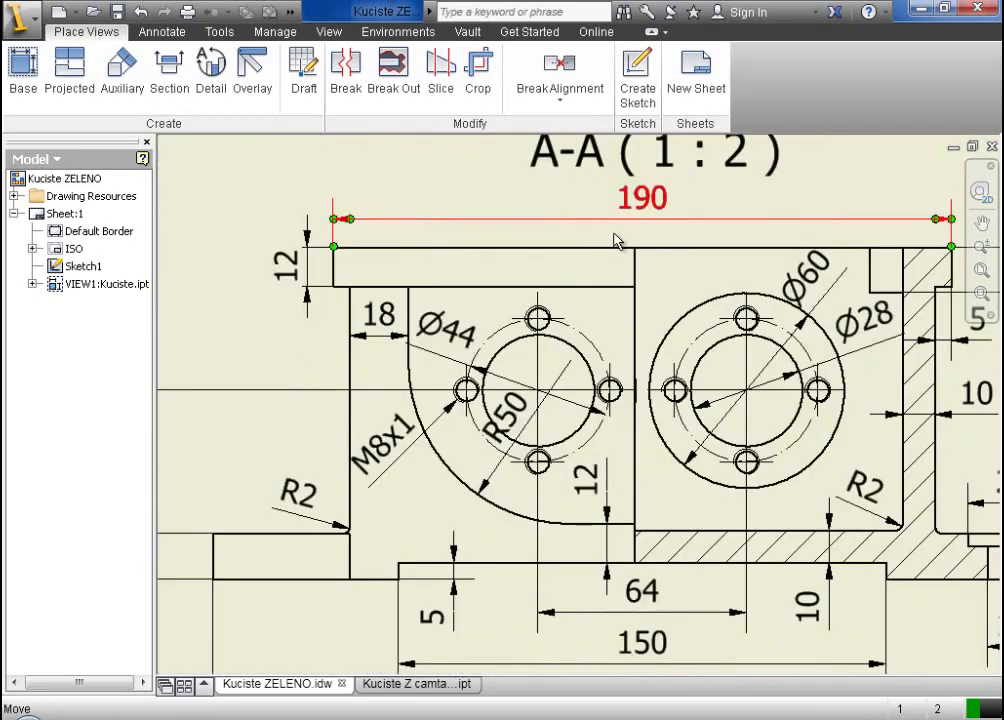
left_click_drag(918, 232, 813, 217)
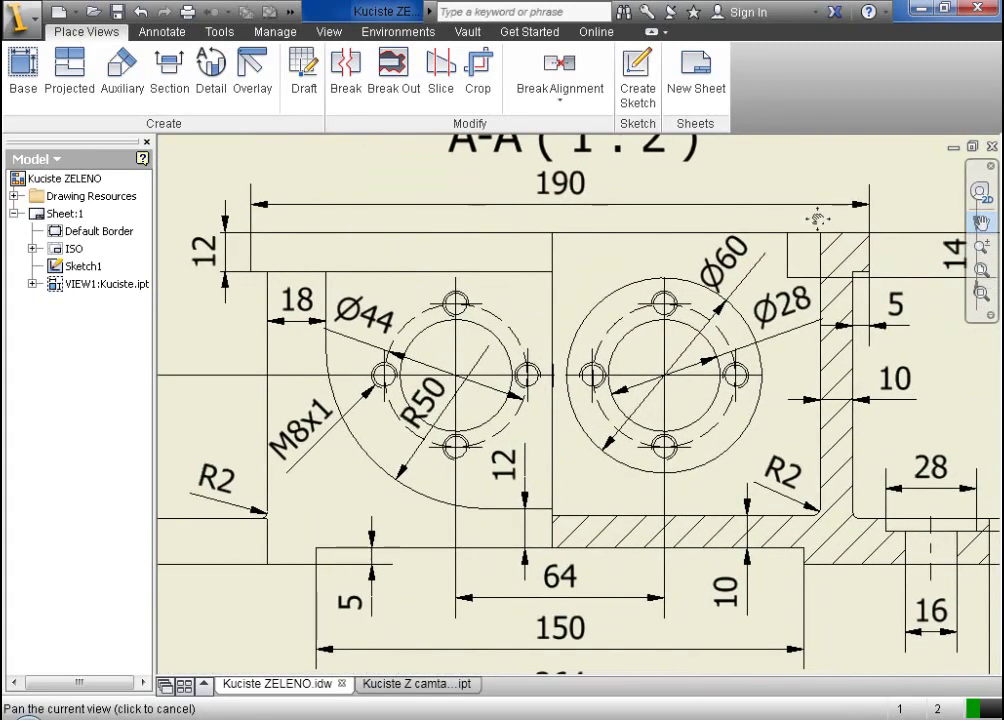
- In the part model, start a sketch on the recessed front face and draw a circle about 56 mm in diameter near its lower left
left_click(462, 685)
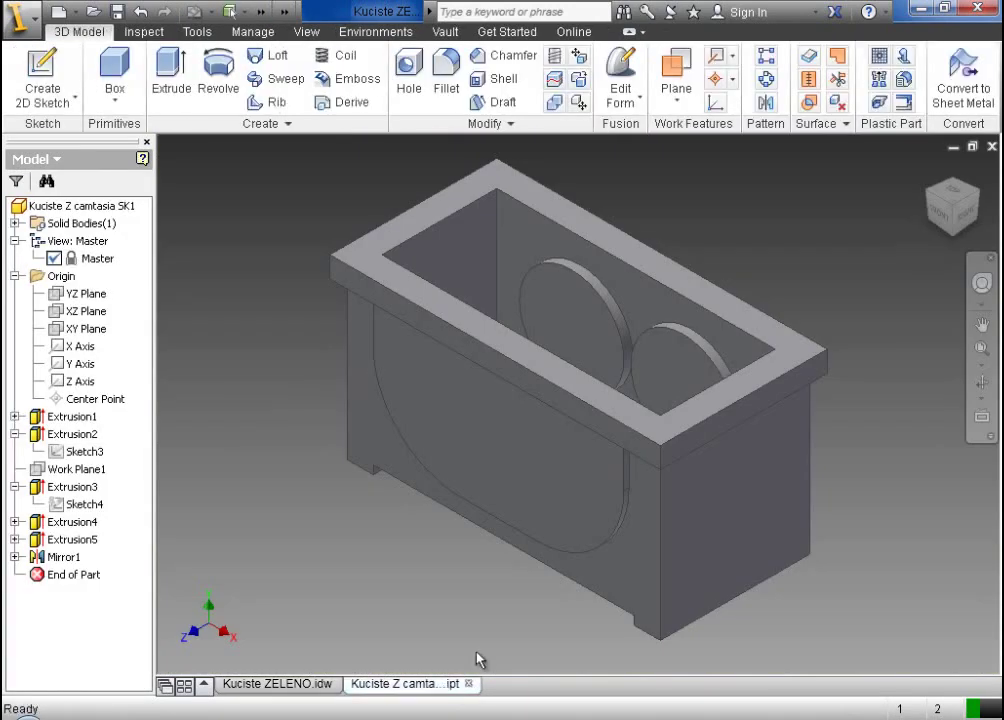
left_click(517, 455)
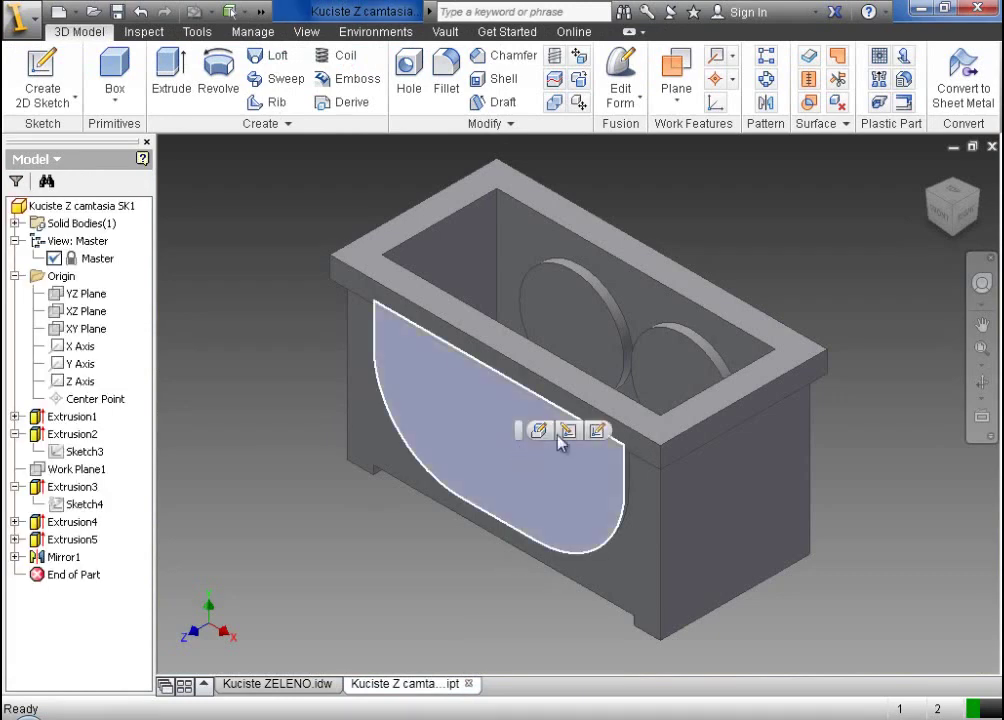
left_click(598, 430)
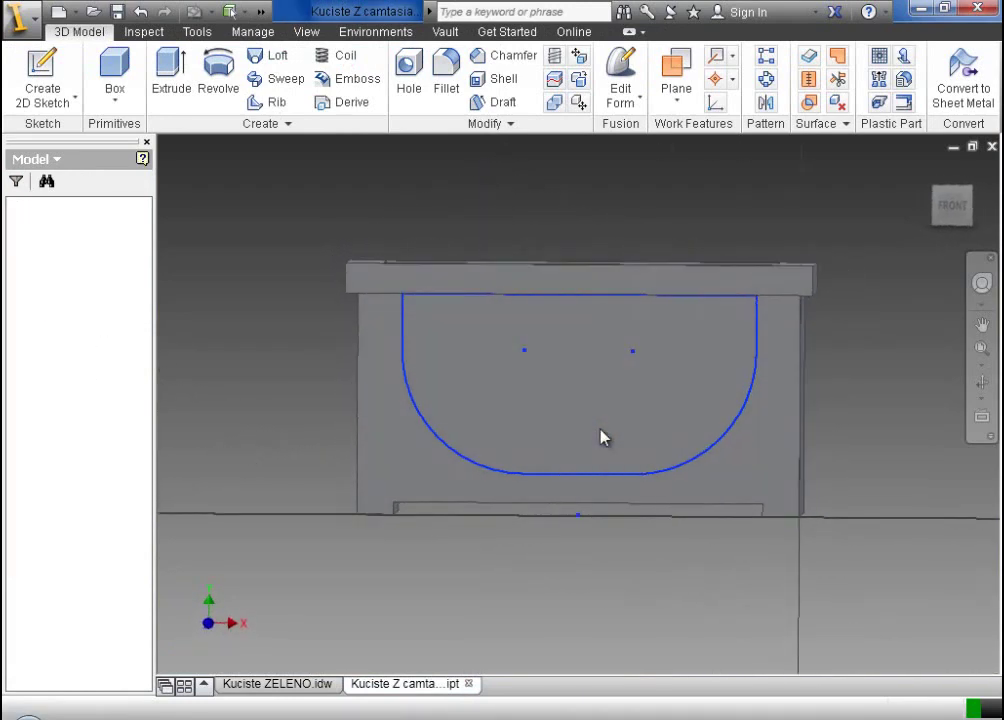
left_click(80, 55)
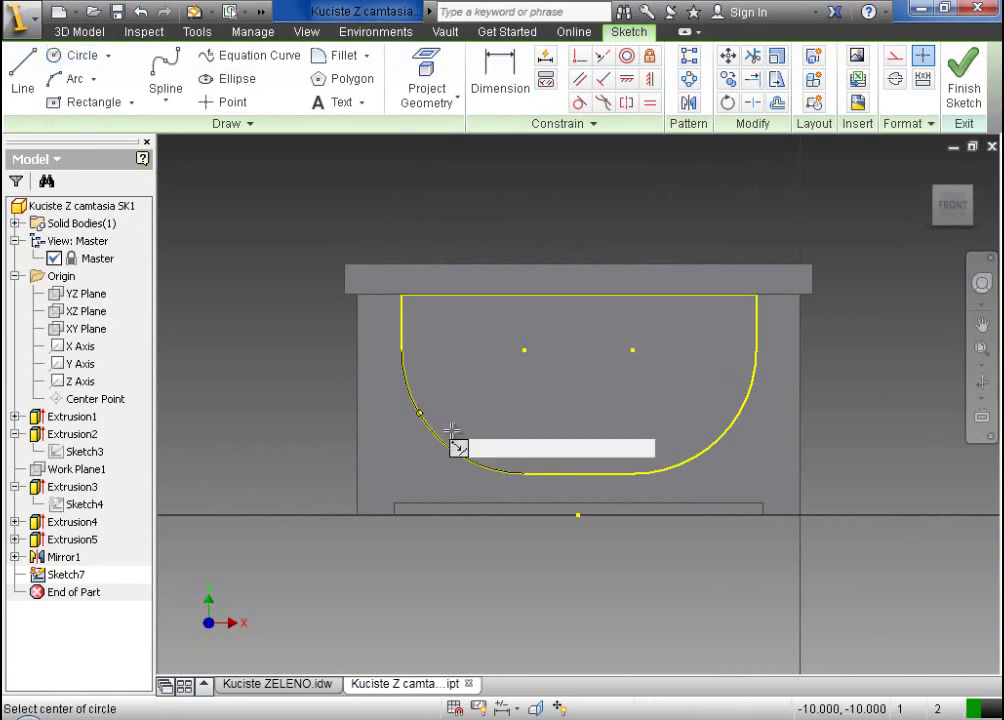
left_click(476, 413)
left_click(538, 381)
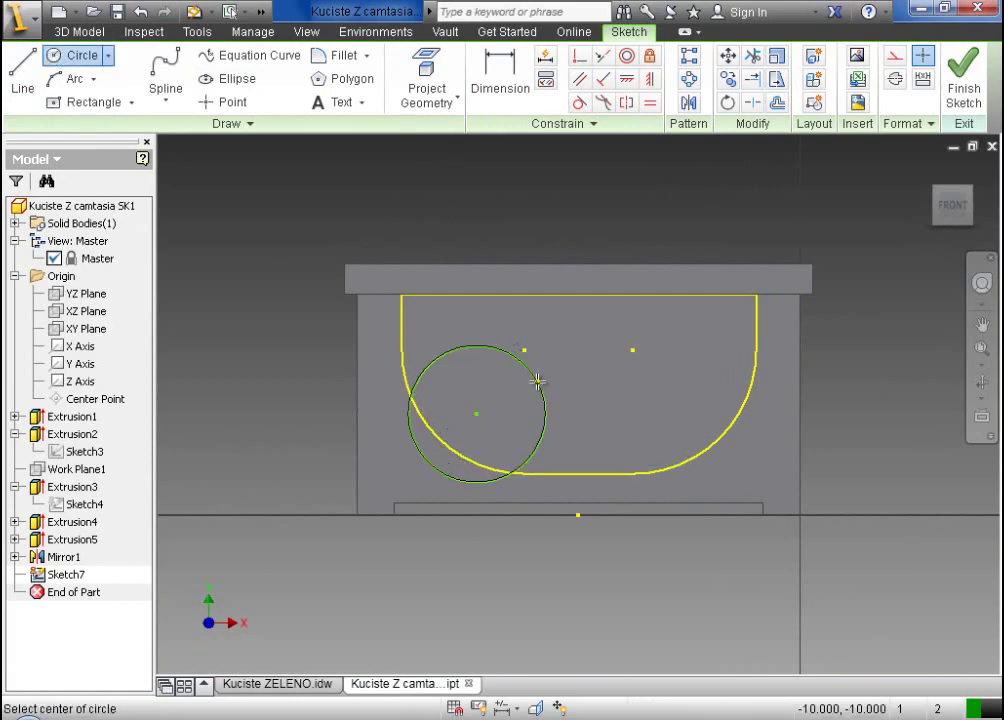
- Check the hole size in the housing drawing and dimension the sketched circle's diameter as 28 mm
left_click(329, 688)
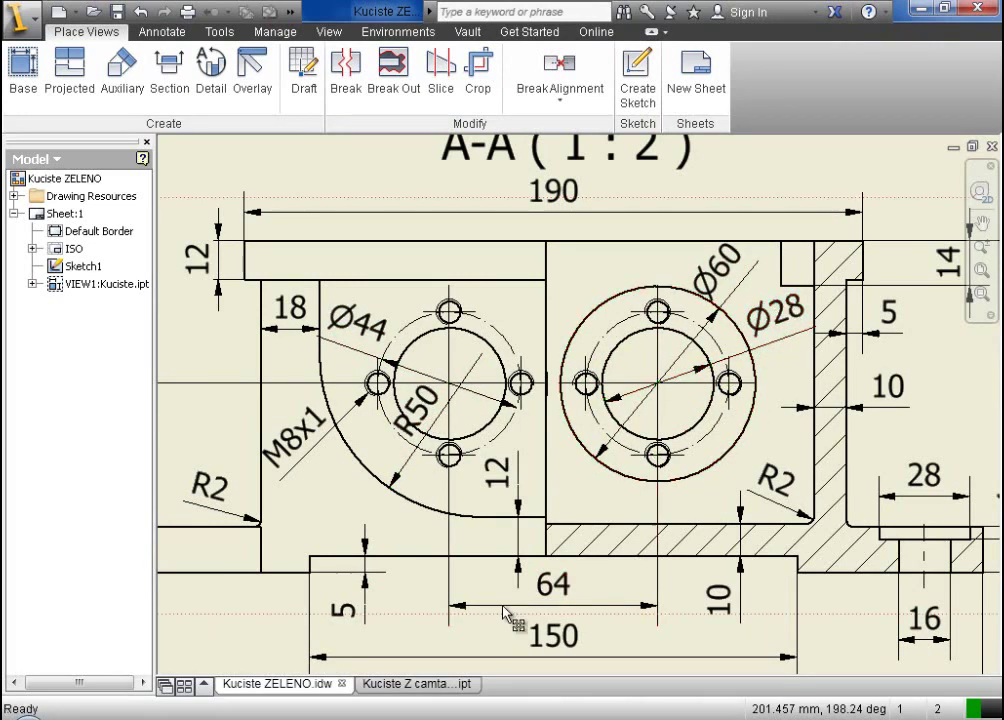
left_click(455, 686)
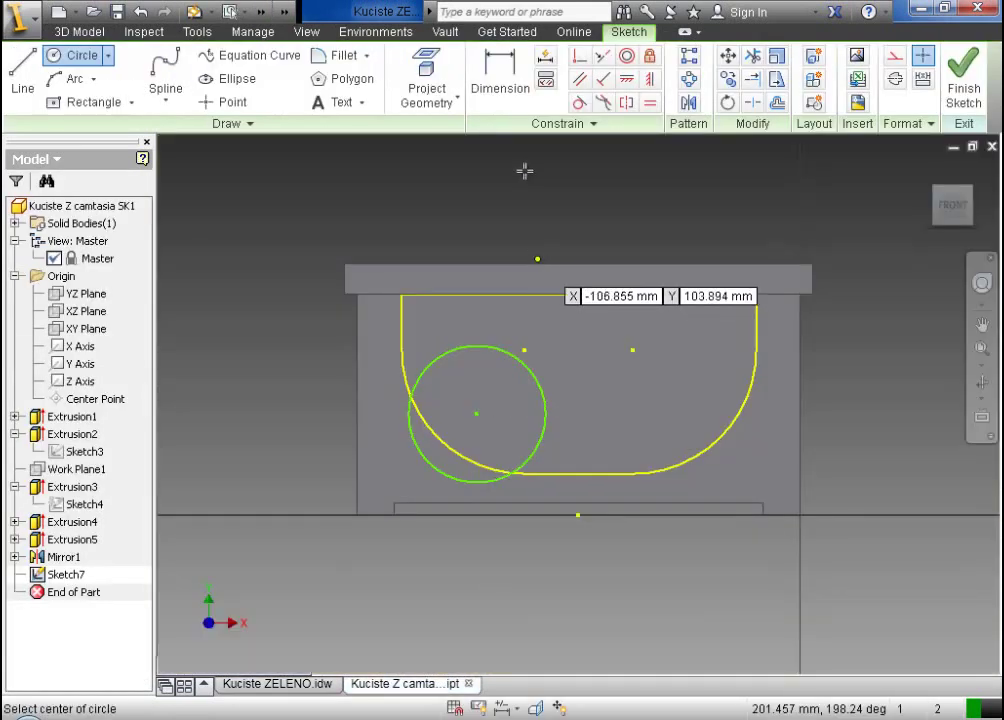
left_click(505, 80)
left_click(497, 355)
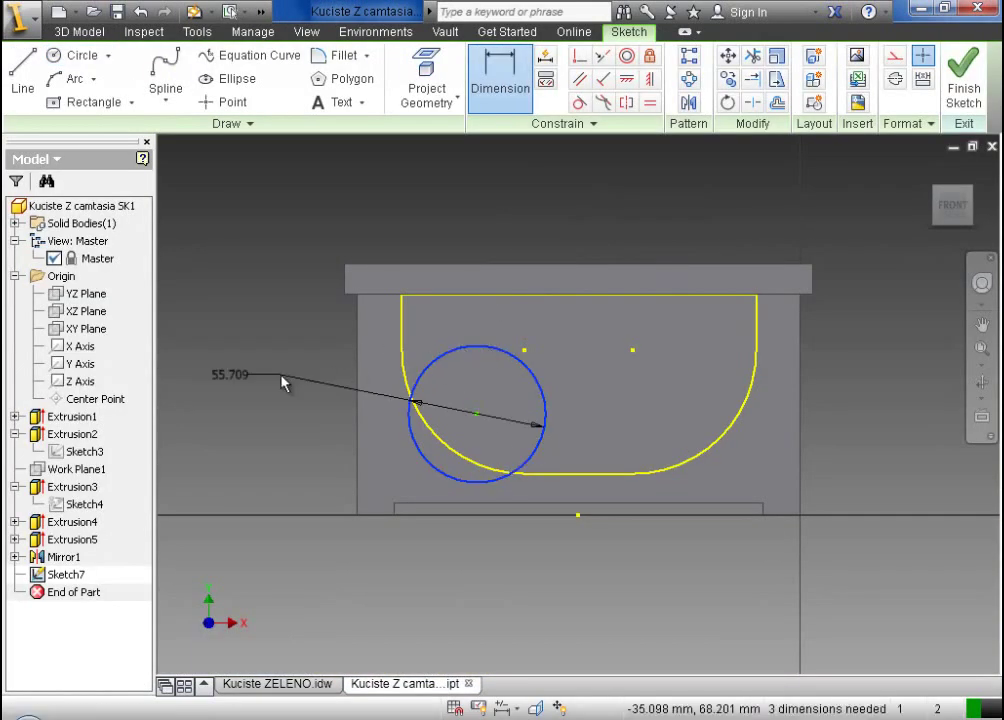
left_click(282, 381)
type("3")
key("BackSpace")
type("28")
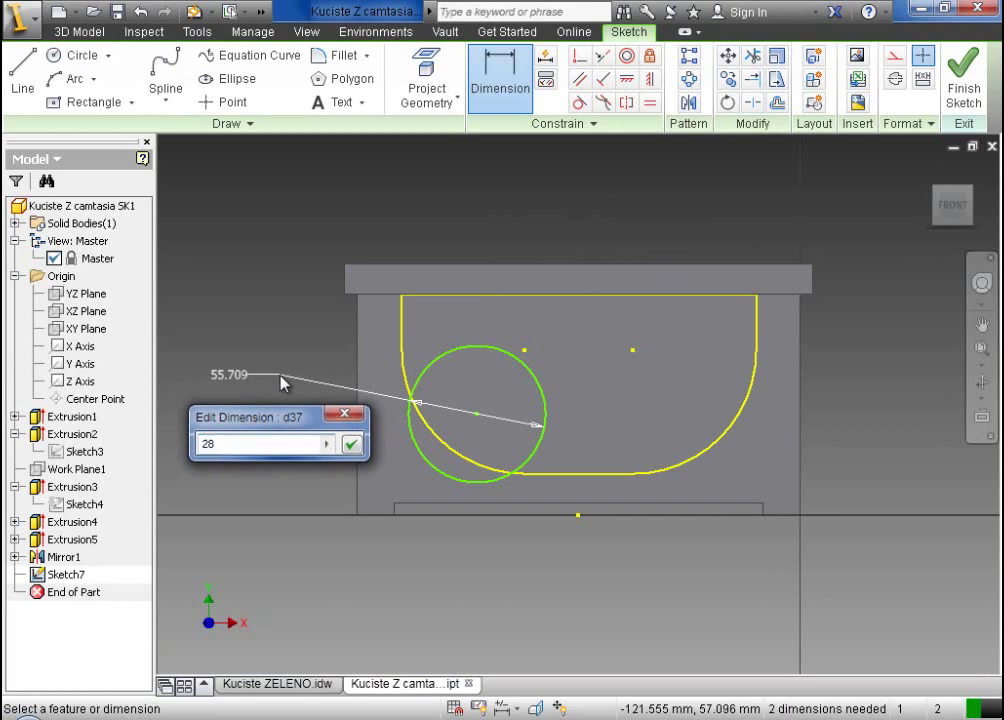
key("Return")
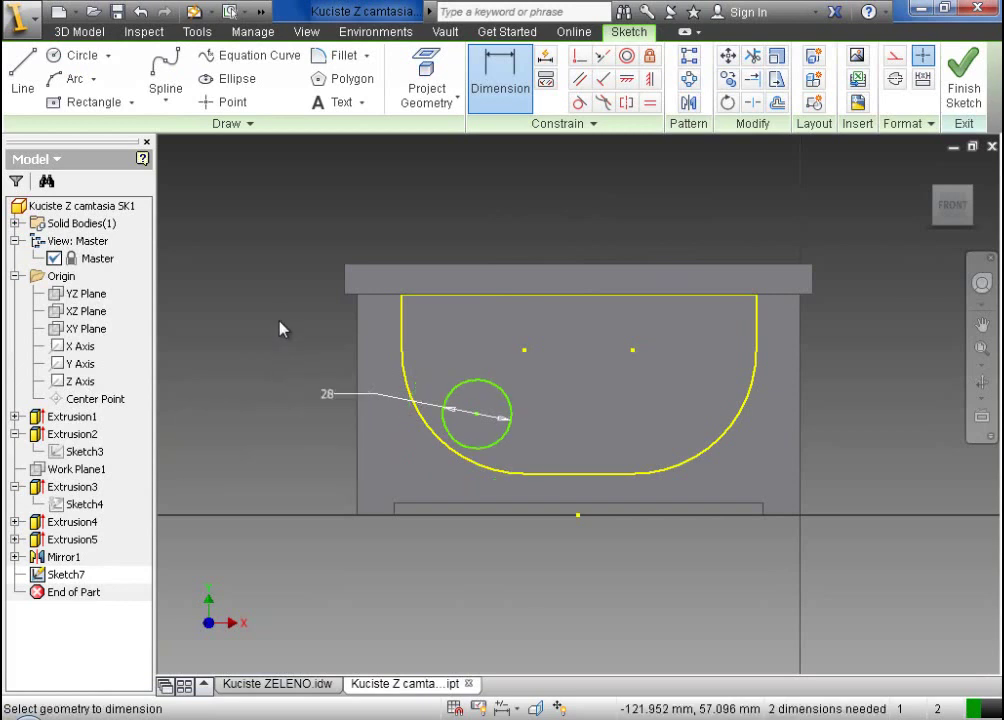
- Change the model's visual style to Wireframe with Hidden Edges
left_click(307, 32)
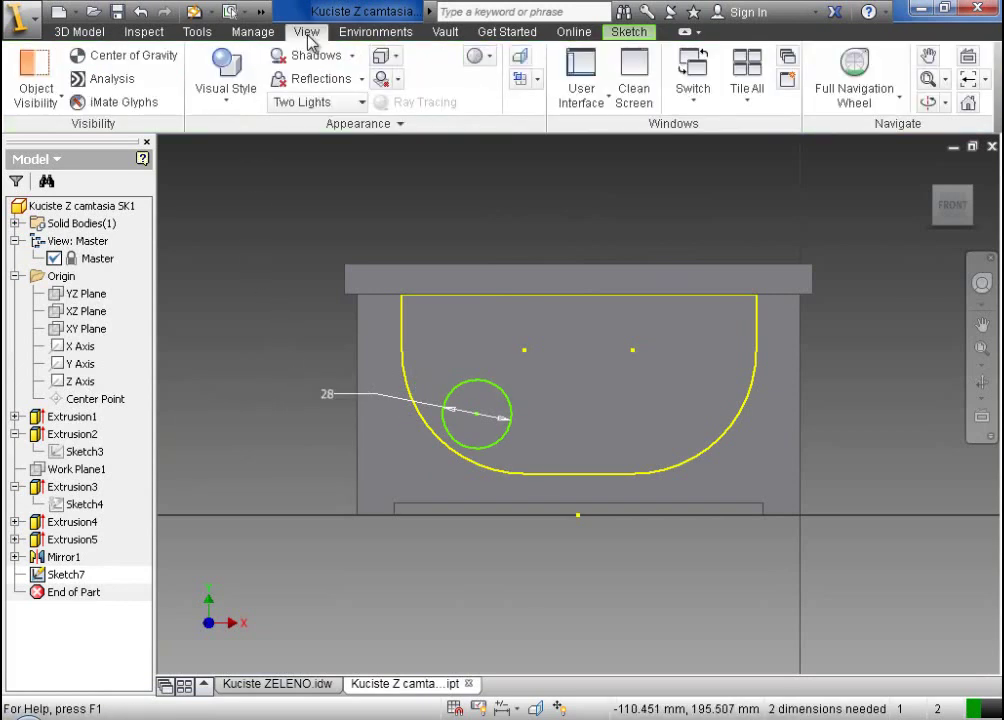
left_click(236, 100)
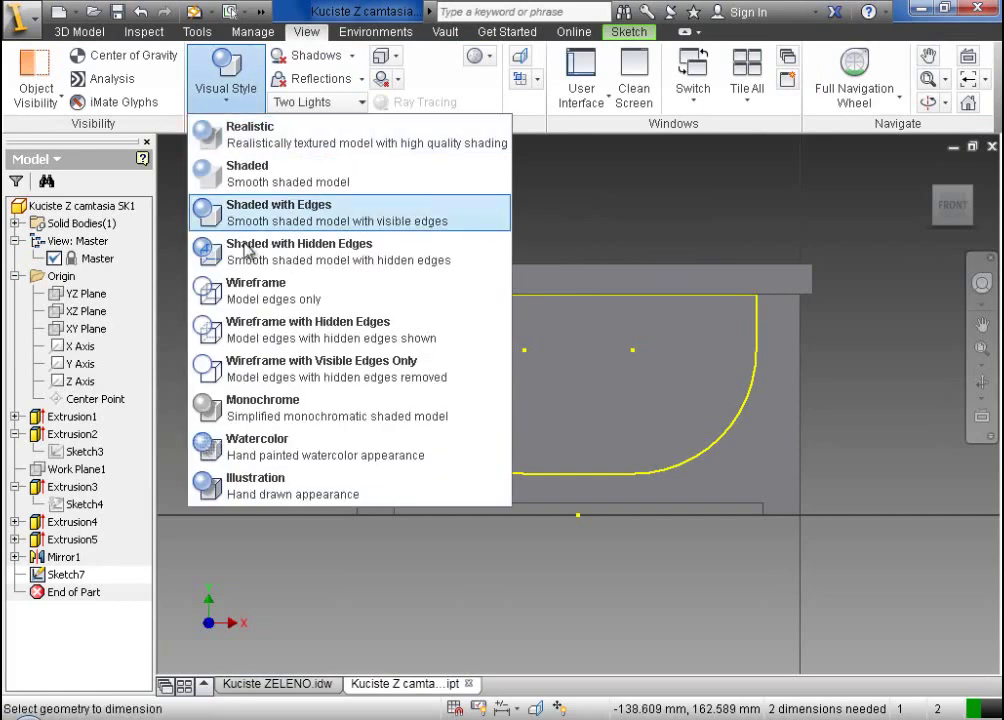
left_click(253, 336)
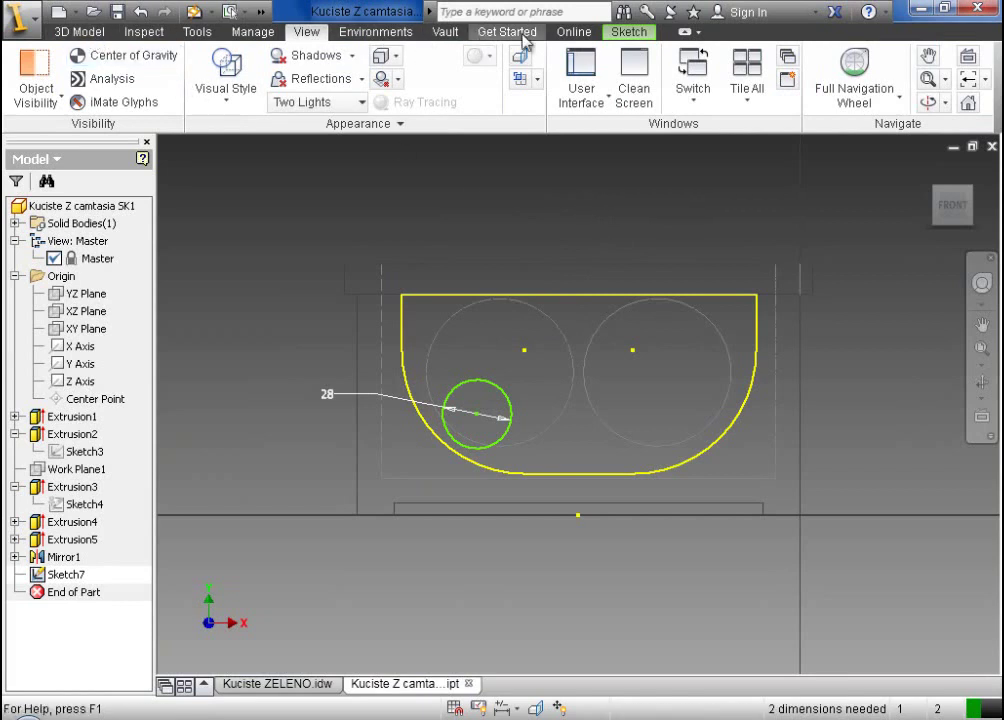
- Constrain the 28 mm circle concentric with the left internal boss circle
left_click(620, 33)
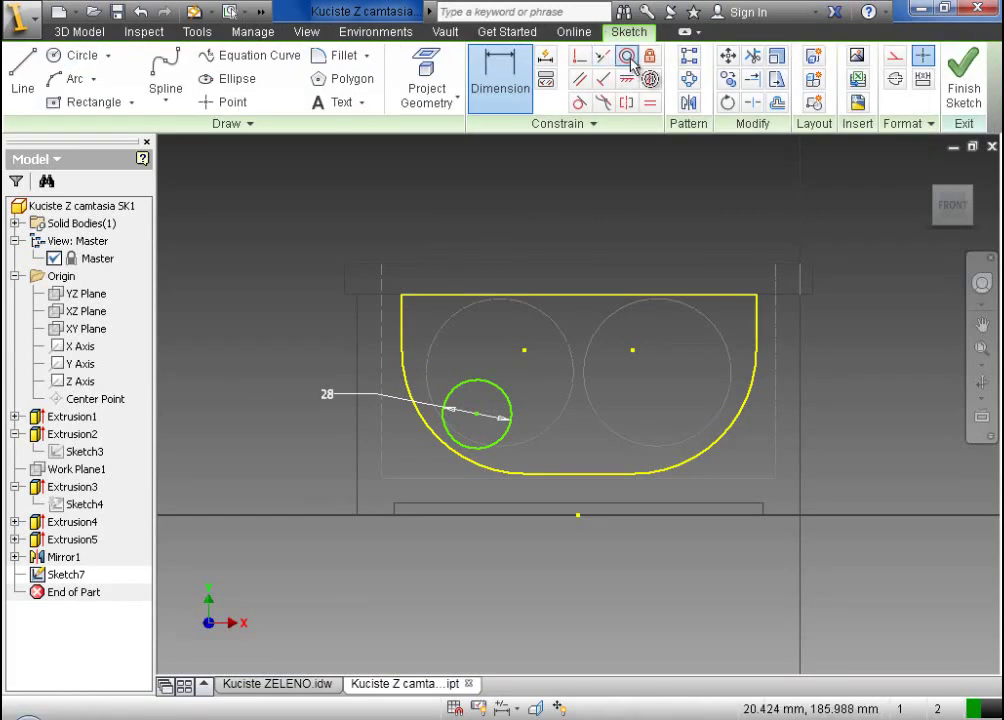
left_click(628, 58)
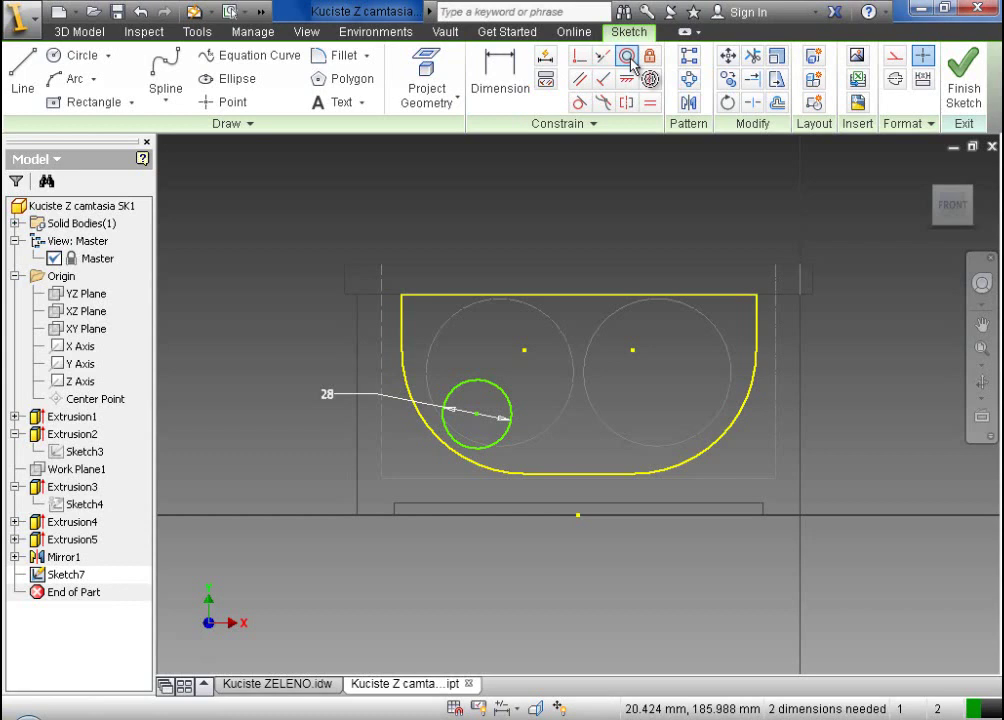
left_click(567, 336)
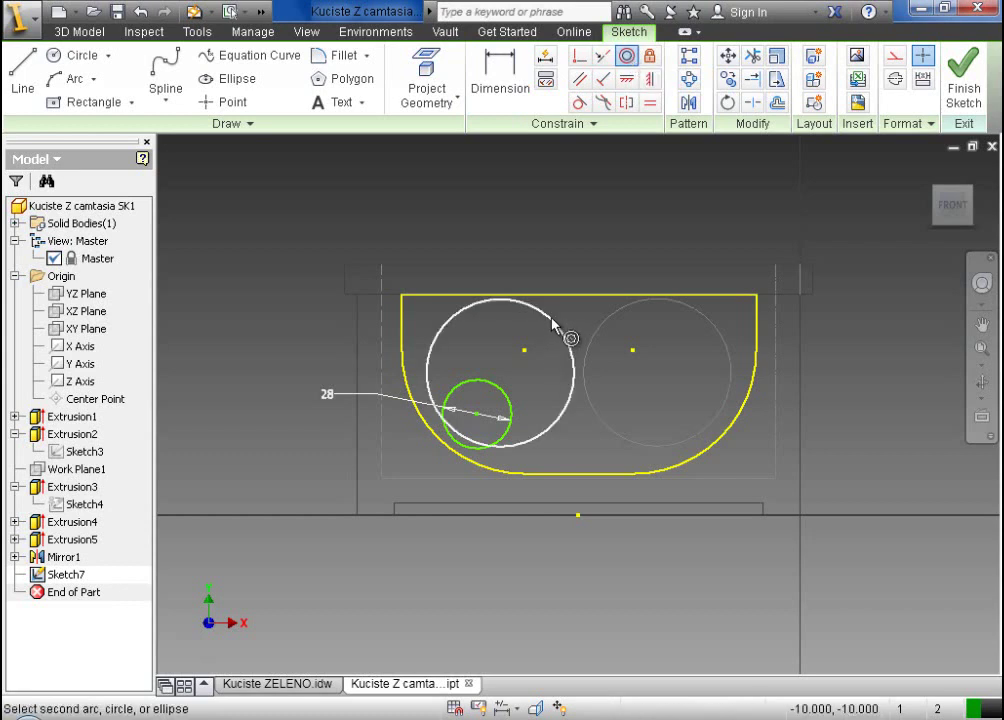
left_click(506, 401)
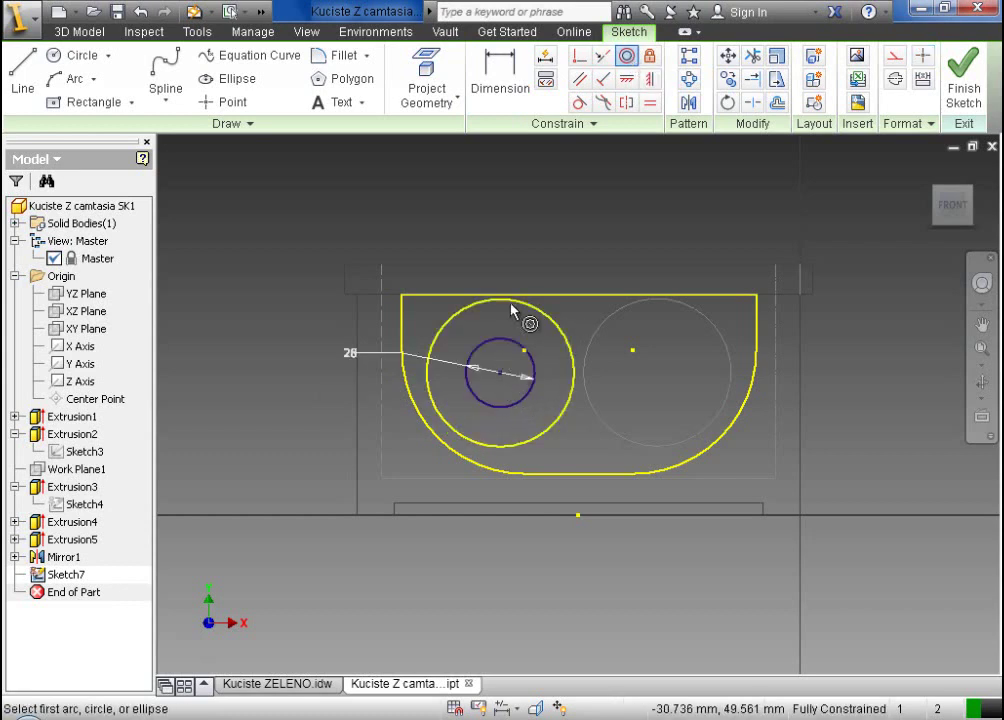
right_click(505, 218)
left_click(578, 217)
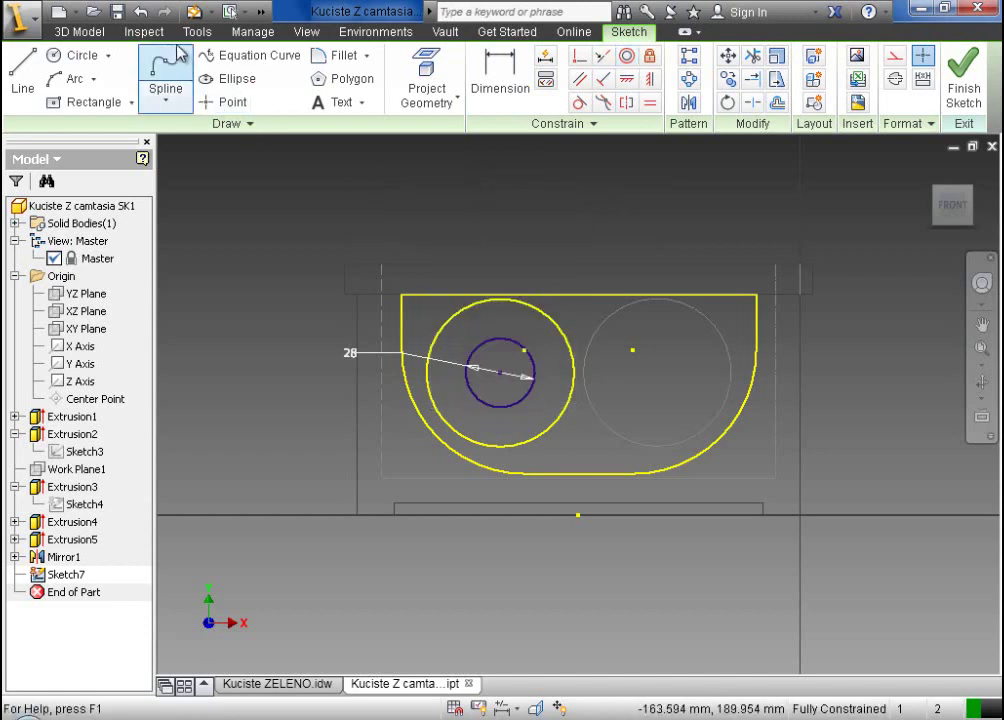
- Set the model's visual style back to Shaded with Edges
left_click(316, 33)
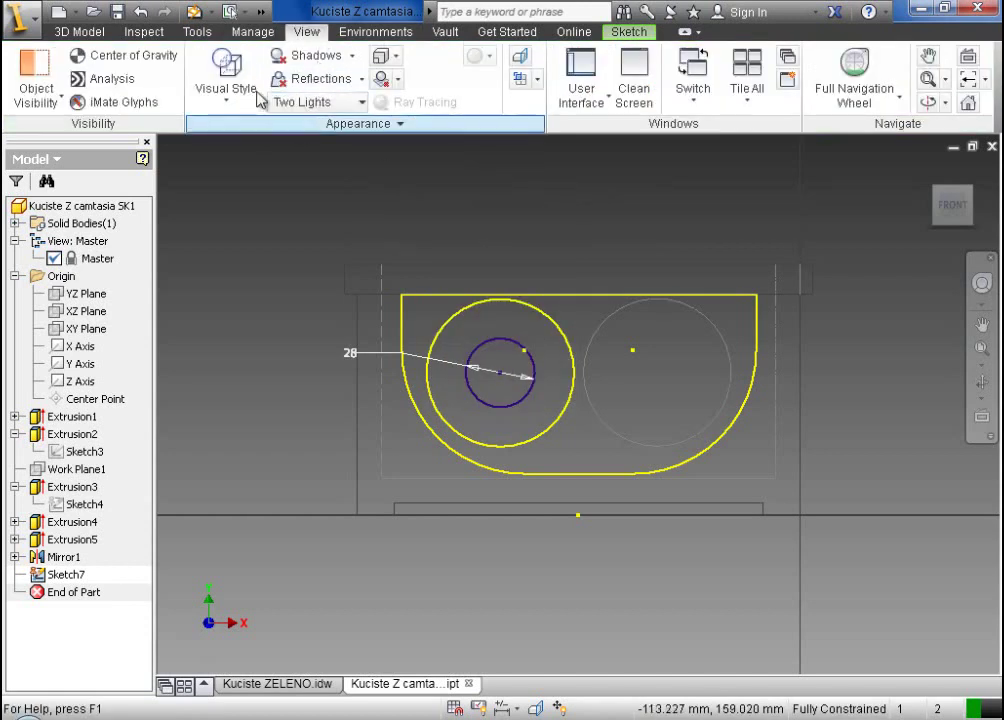
left_click(226, 72)
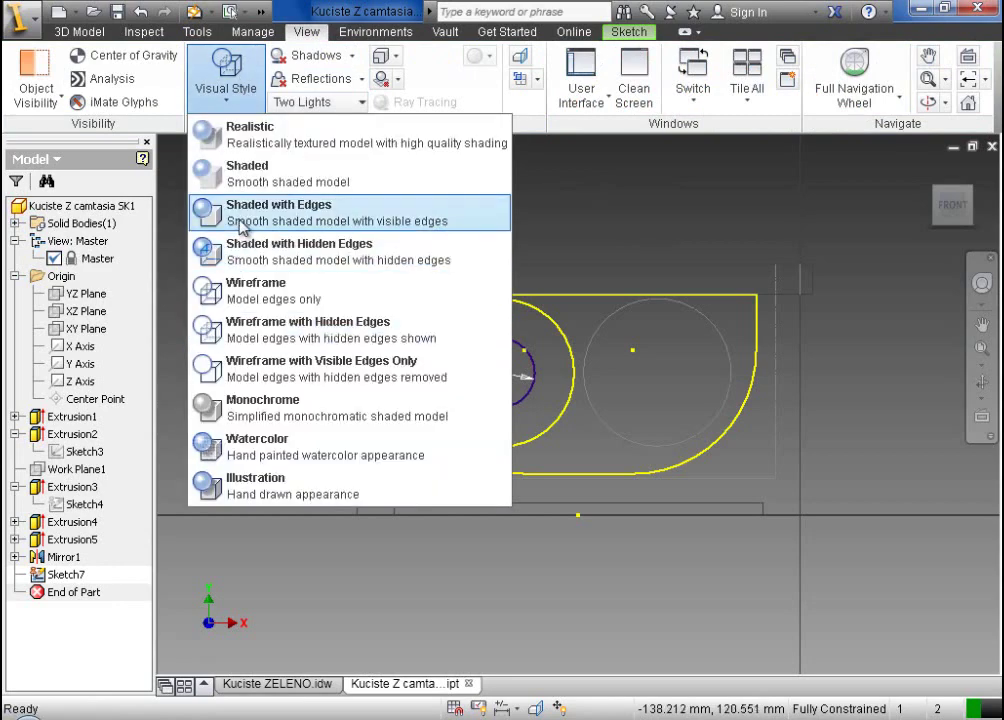
left_click(240, 226)
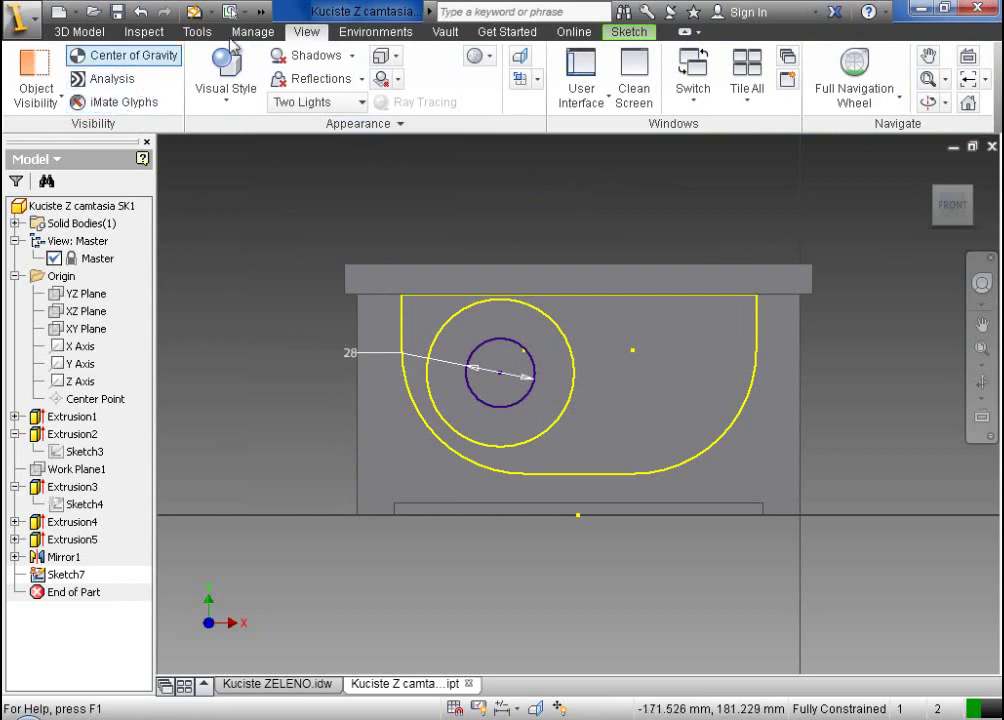
- Draw a vertical construction line from the projected origin at the base's midpoint up past the part's top edge
left_click(621, 34)
left_click(22, 68)
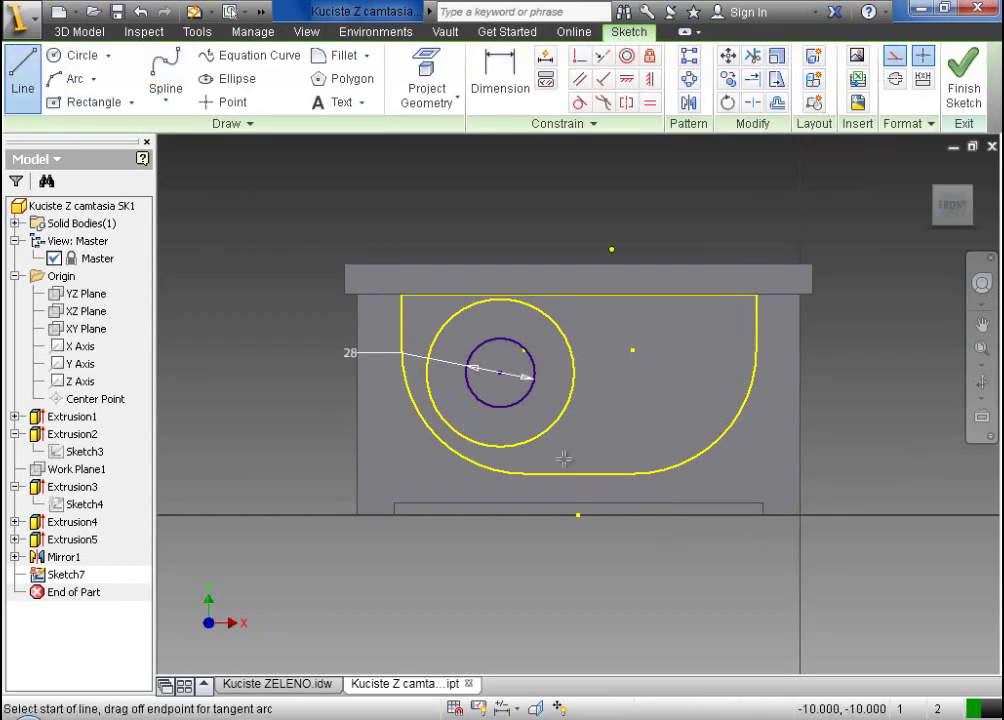
left_click(579, 516)
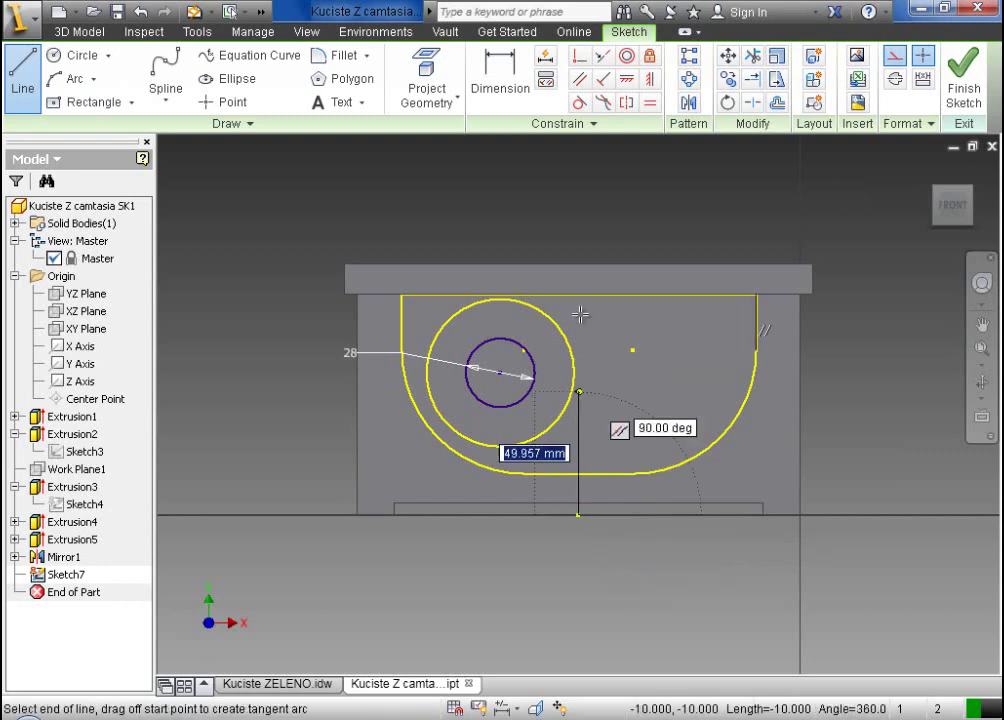
left_click(583, 206)
key("Escape")
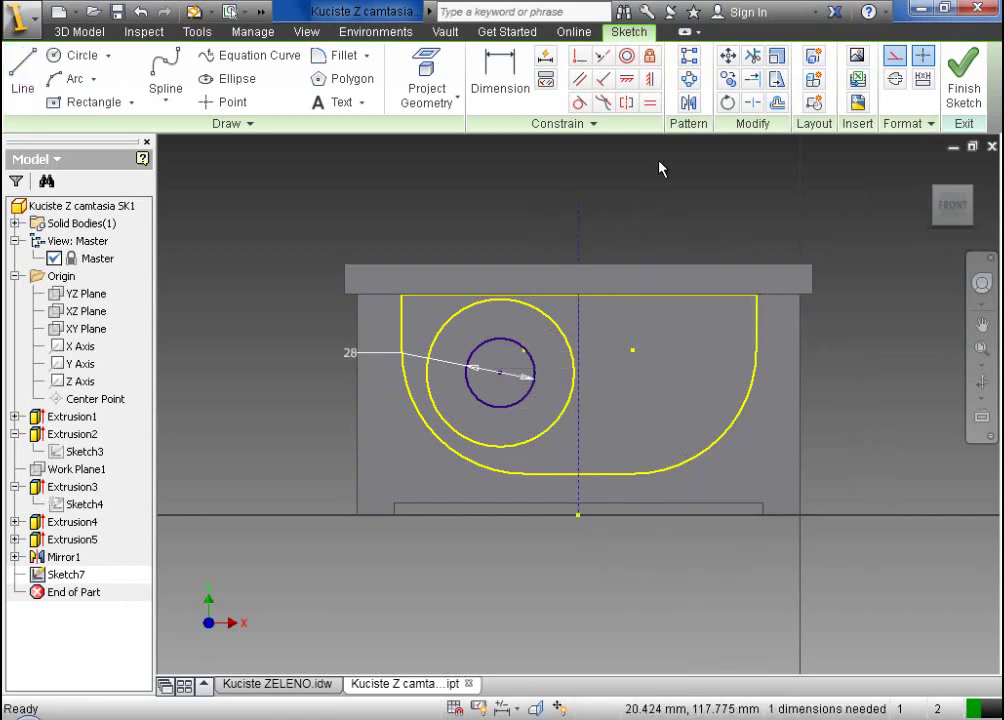
- Mirror the 28 mm circle across the vertical construction line and finish the sketch
left_click(689, 104)
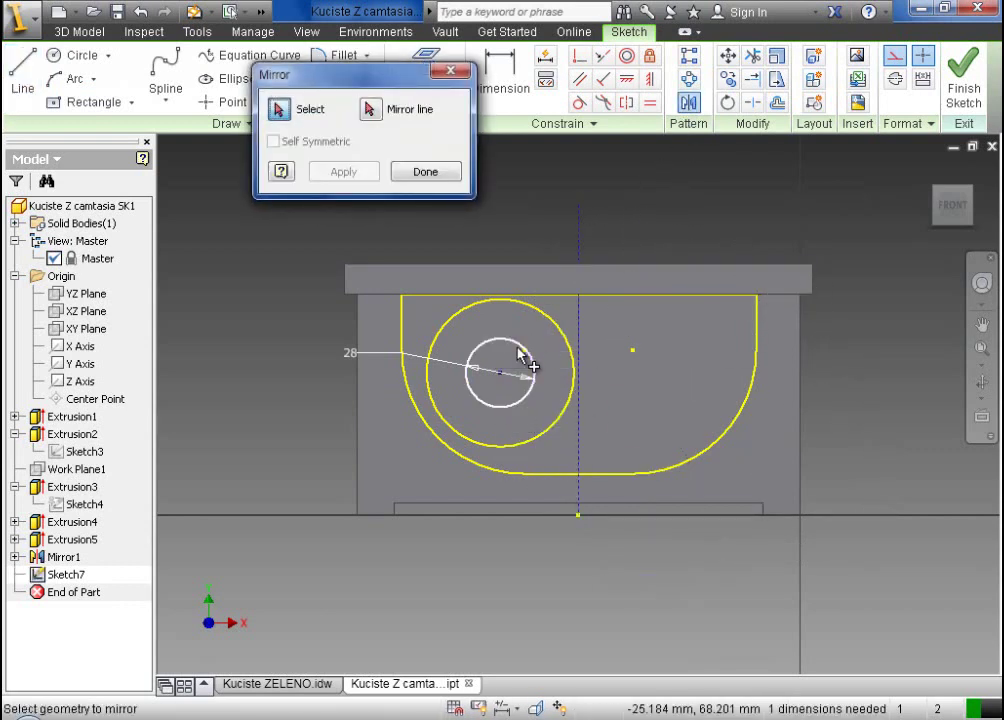
left_click(521, 350)
left_click(399, 108)
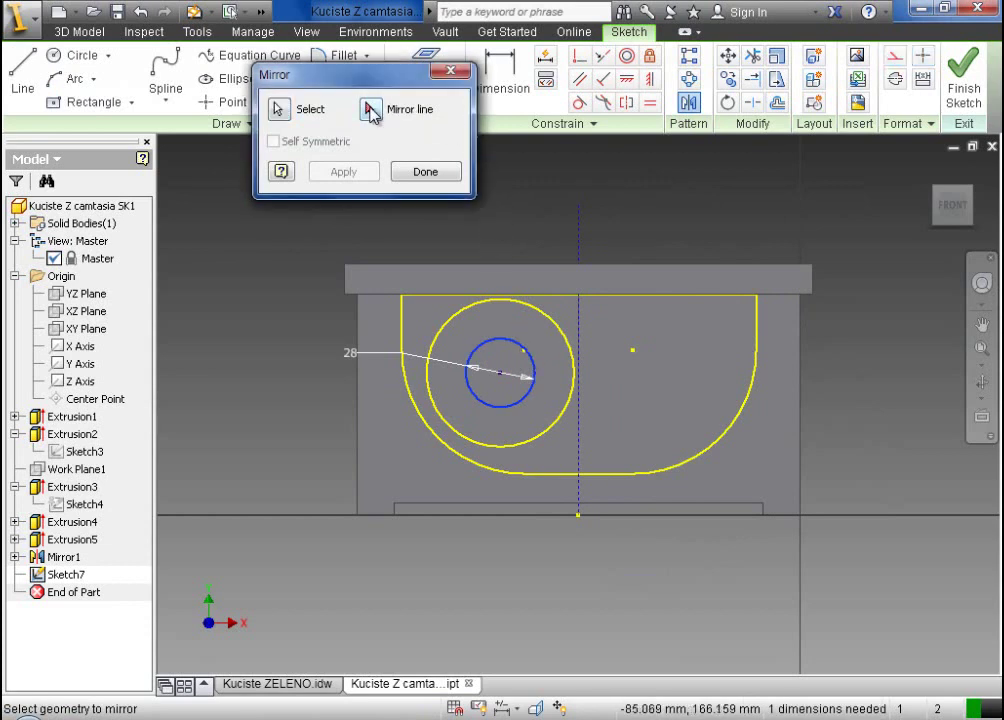
left_click(578, 236)
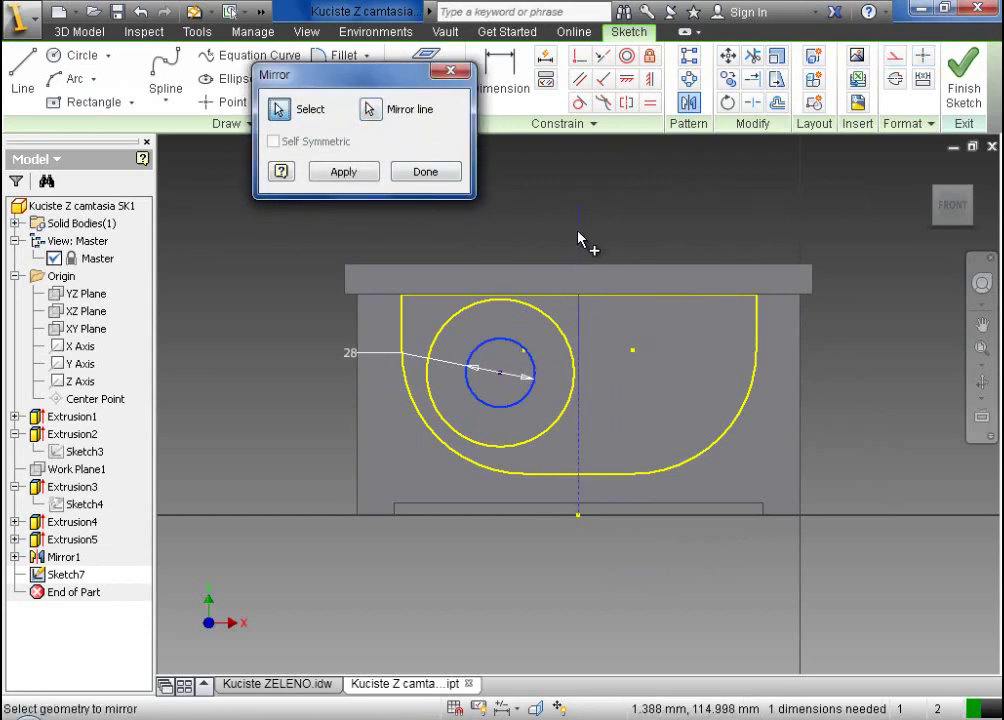
left_click(376, 177)
left_click(424, 174)
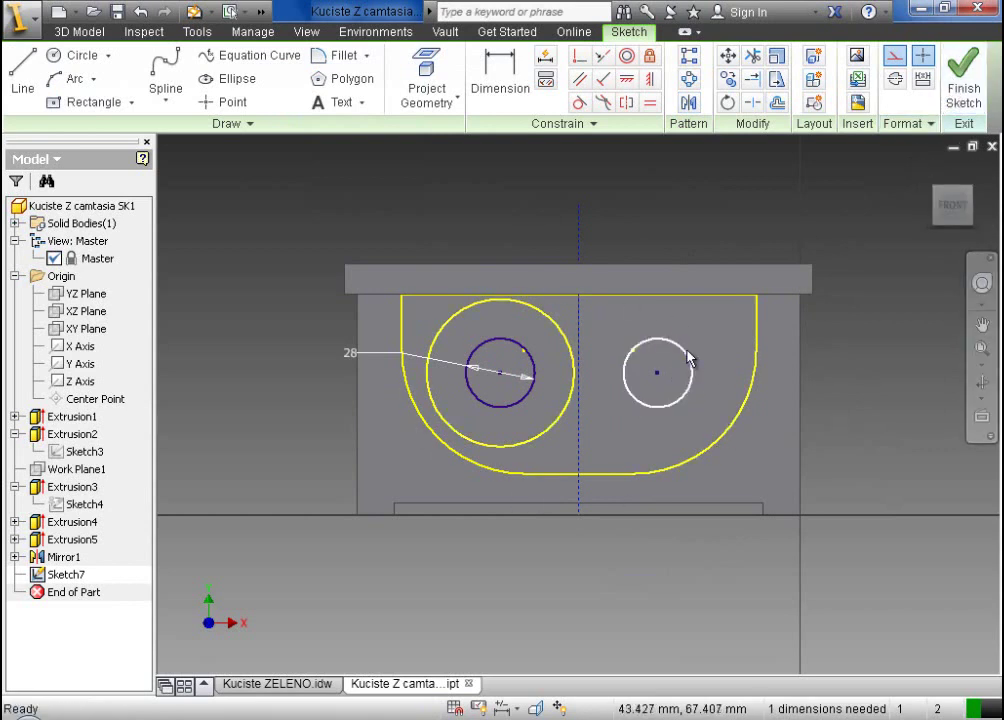
left_click(963, 80)
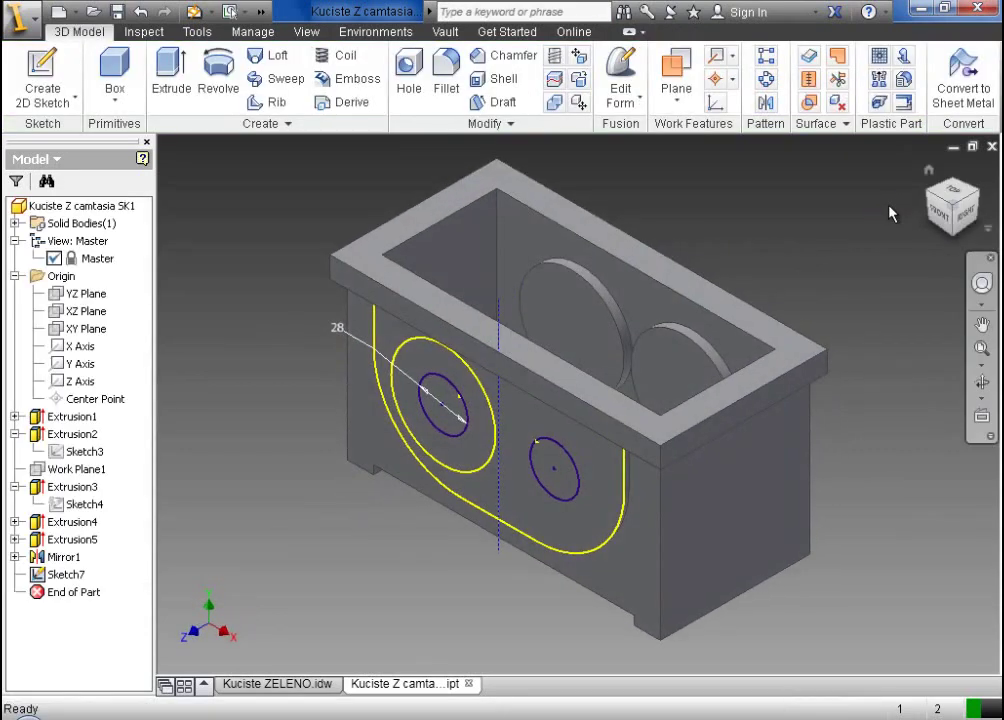
- Start a cut extrusion of both 28 mm circles on the front wall with the extent set to To Next
left_click(184, 77)
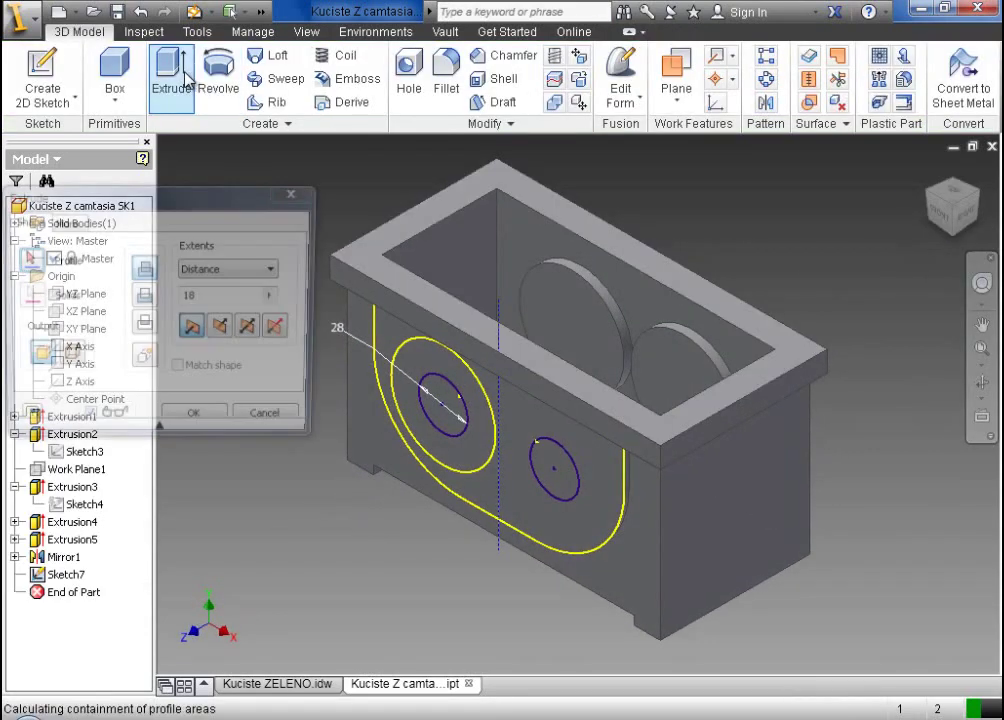
left_click(146, 300)
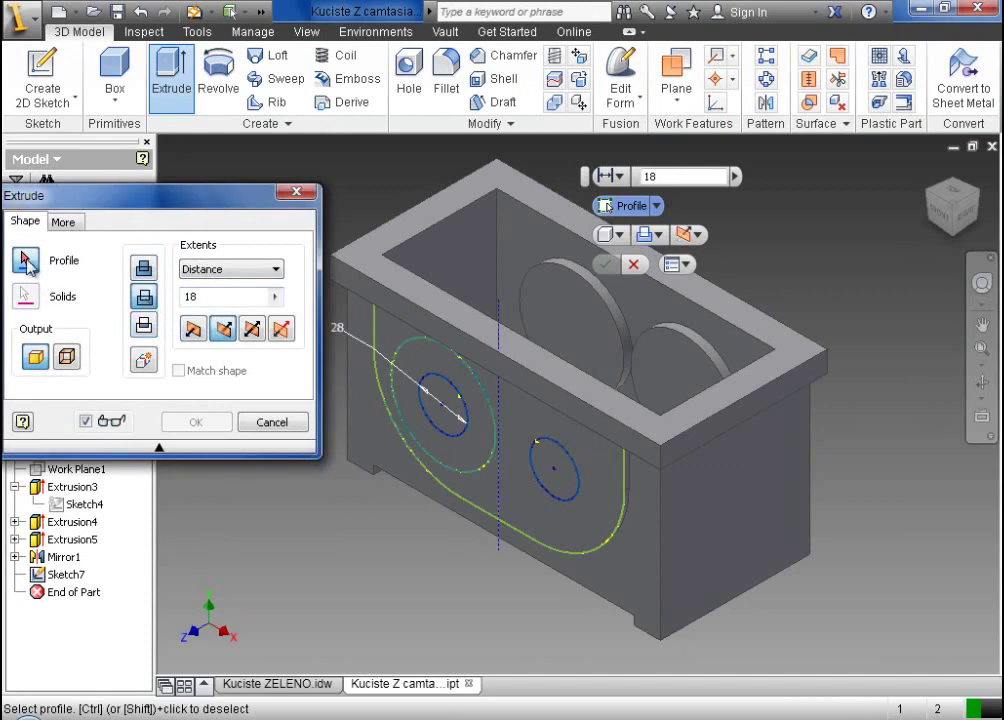
left_click(459, 412)
left_click(560, 465)
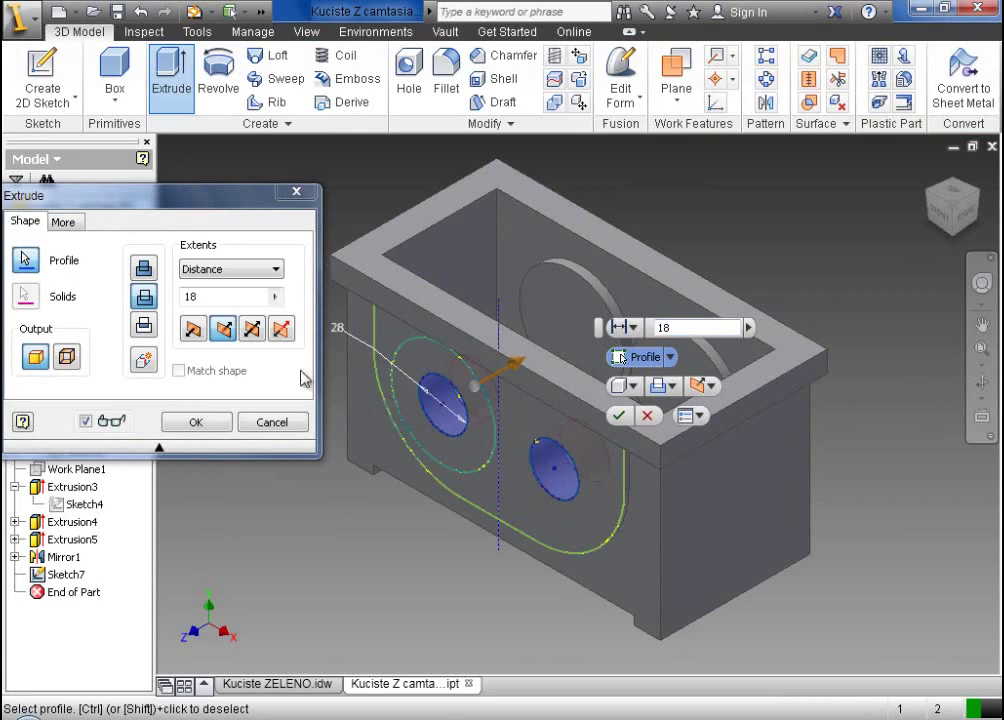
left_click(249, 282)
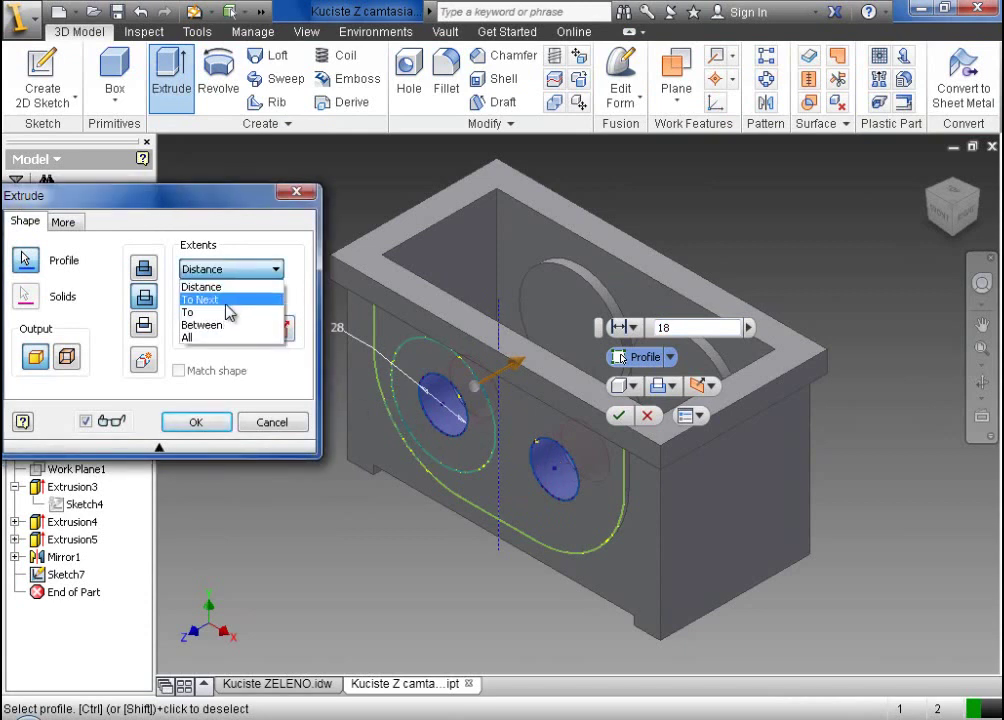
left_click(224, 300)
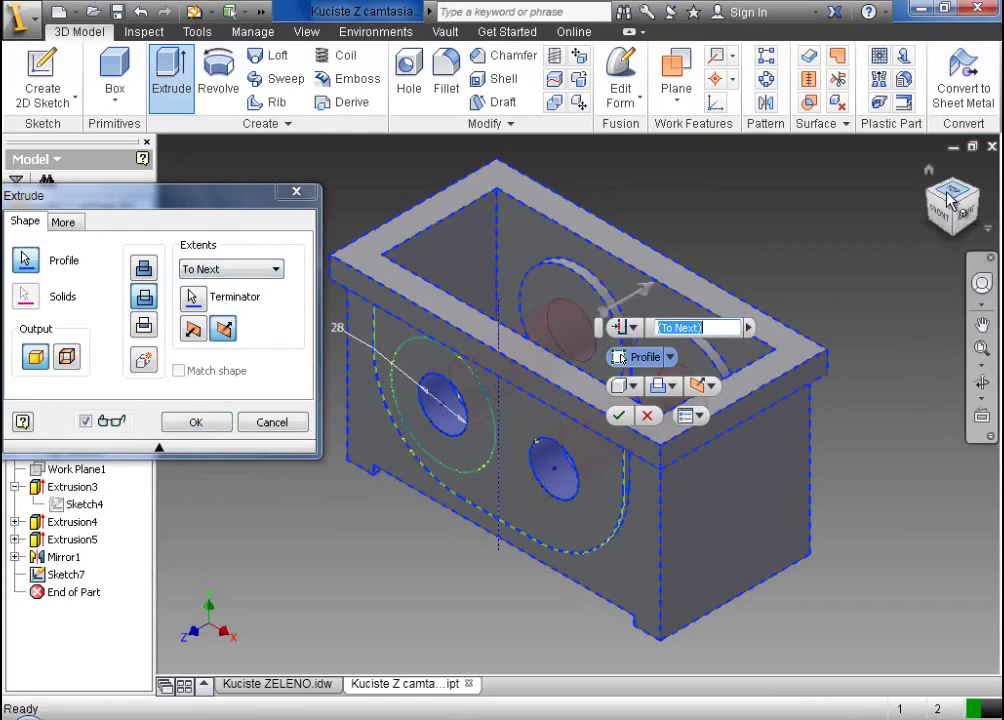
- Set the cut's extent to To, ending at the inner face of the front wall's internal boss, and complete both holes
left_click_drag(965, 225, 727, 194)
key("F6")
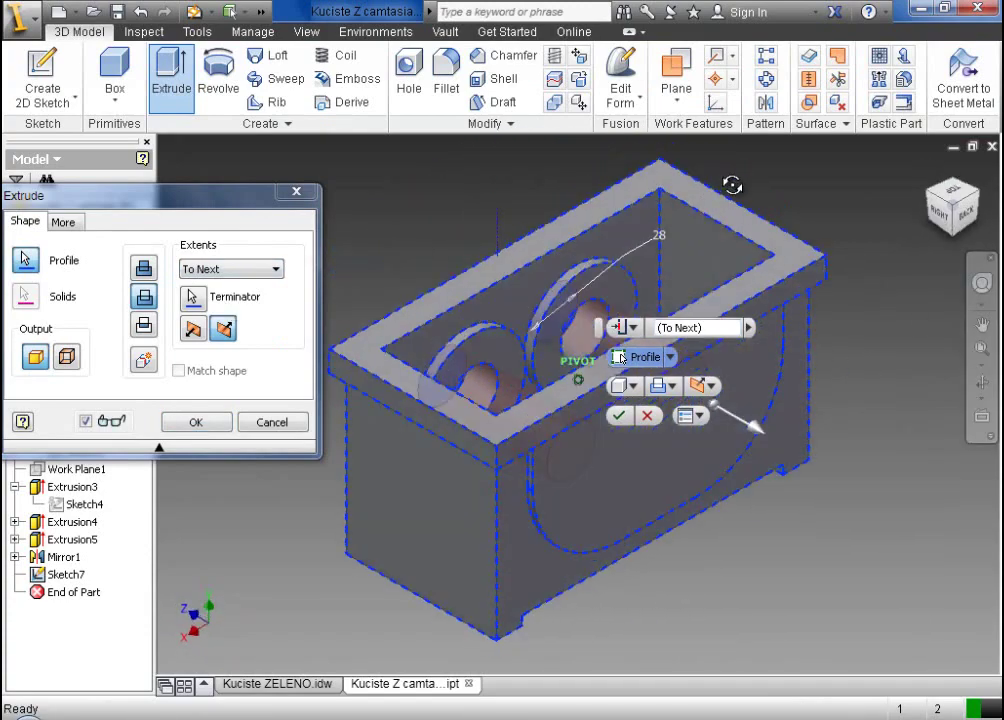
left_click(262, 269)
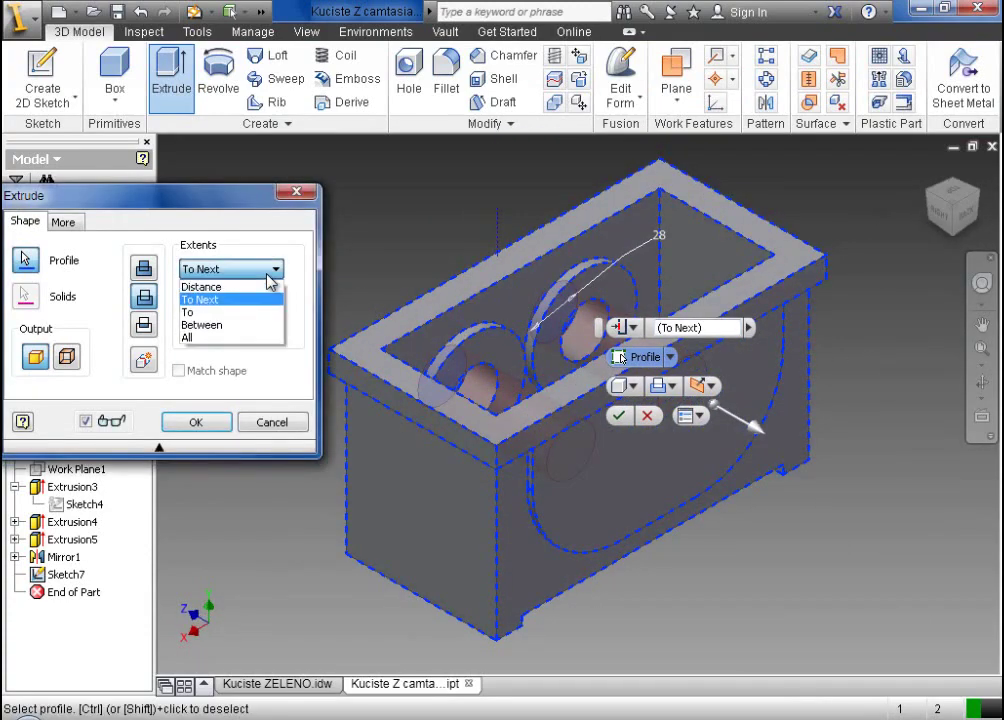
left_click(262, 314)
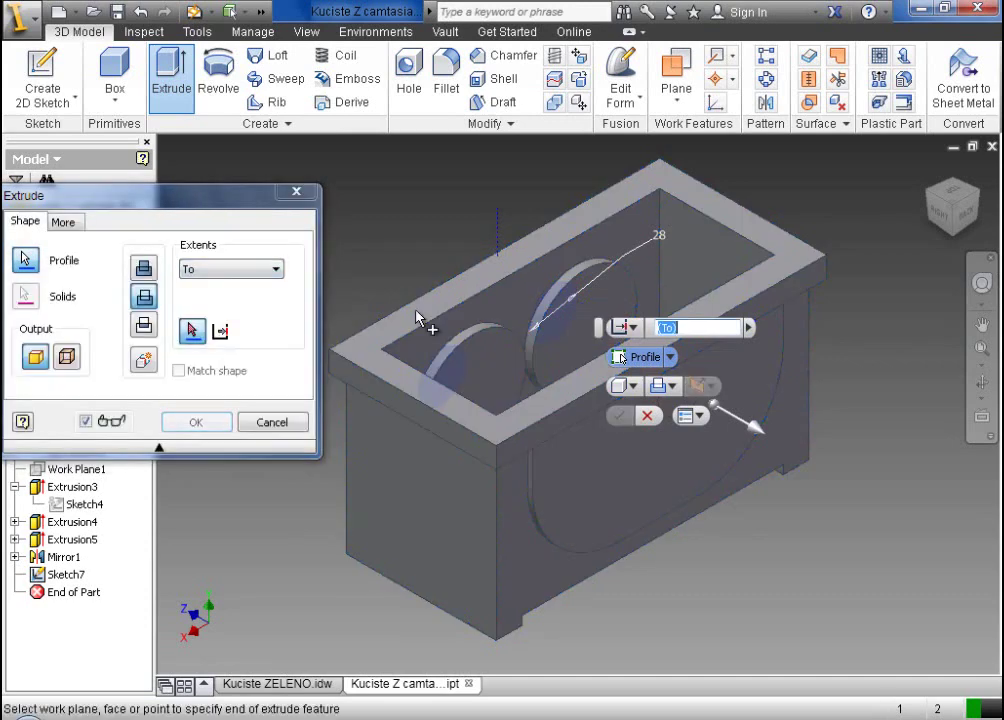
left_click(588, 305)
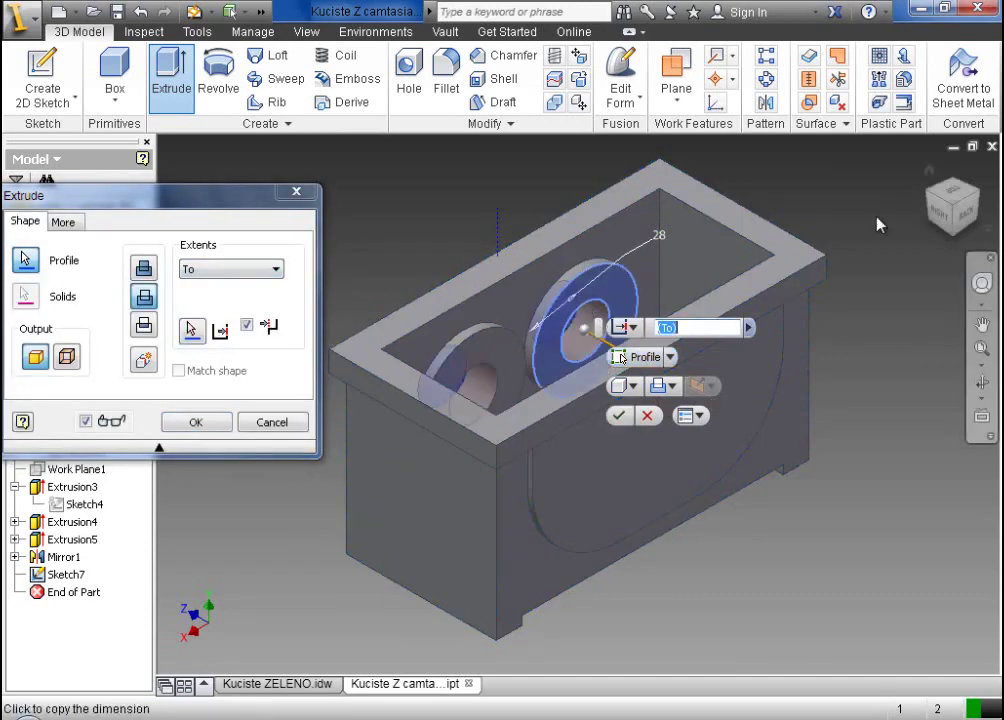
left_click_drag(943, 215, 882, 262)
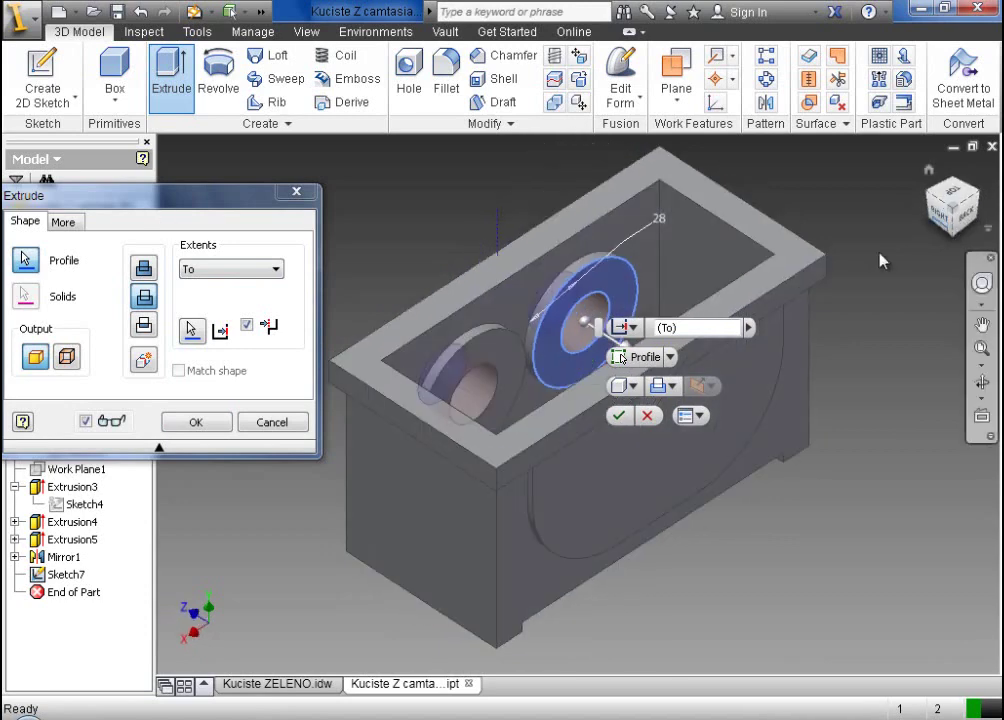
left_click(197, 423)
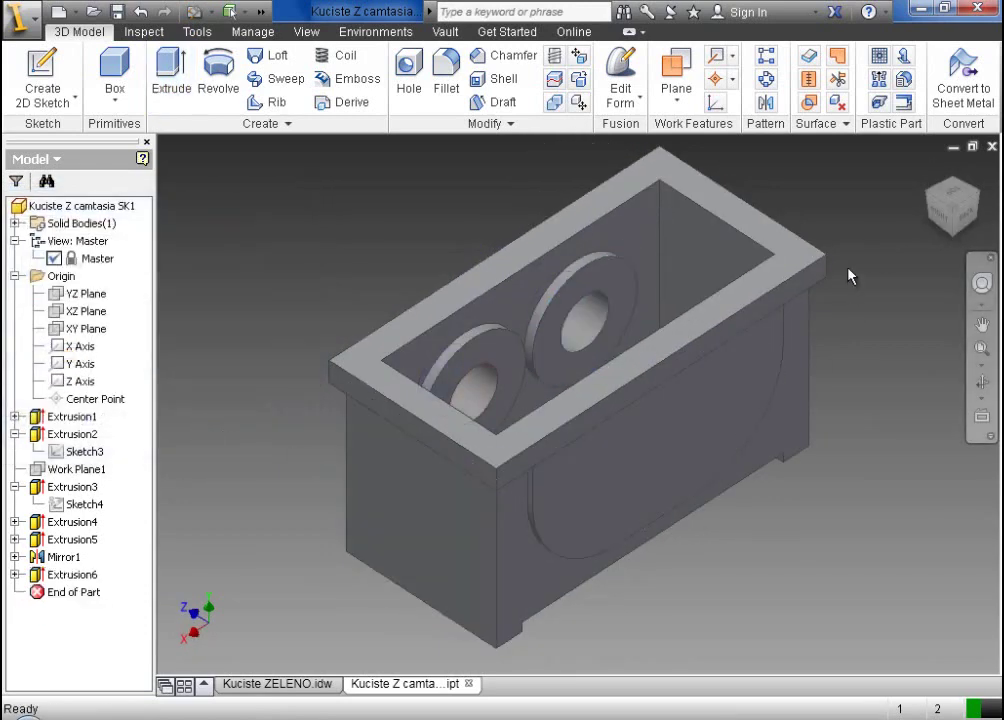
left_click(931, 180)
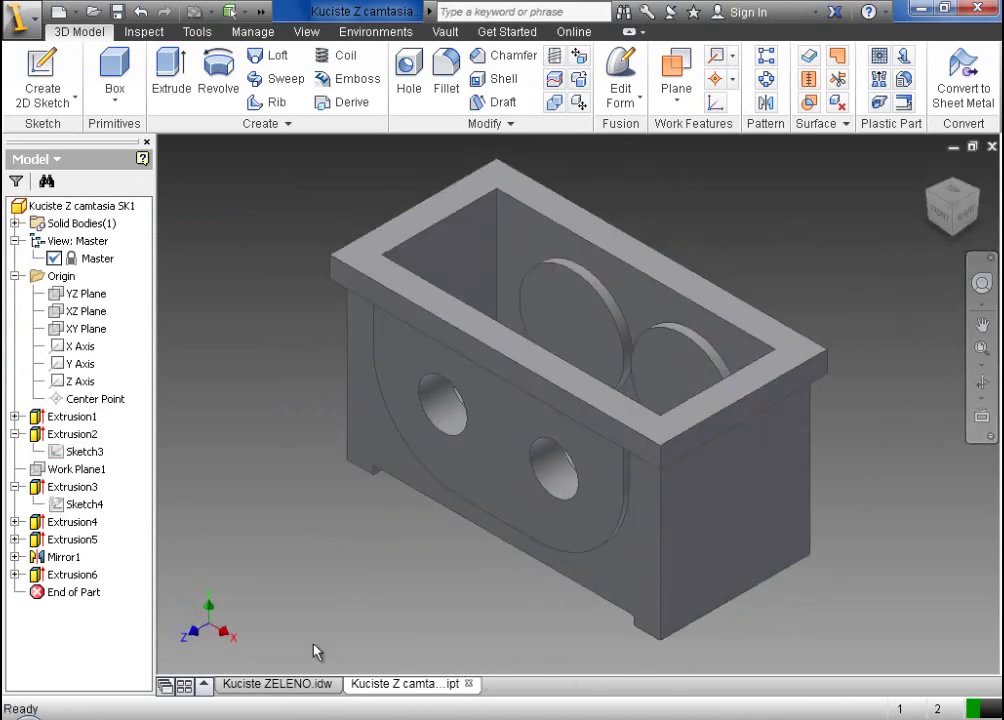
- Examine the size, pitch circle and depth of the threaded holes around the bearing holes in the Kuciste ZELENO drawing
left_click(278, 684)
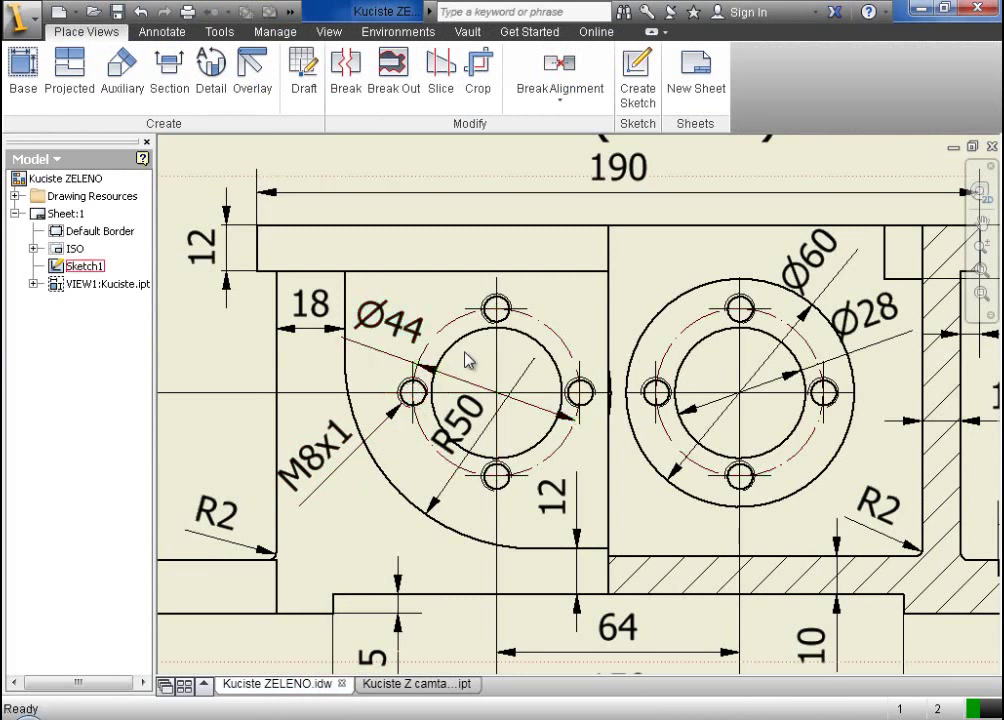
mouse_move(494, 309)
left_mouse_down()
mouse_move(509, 489)
mouse_move(496, 391)
left_mouse_up()
mouse_move(580, 390)
left_mouse_down()
mouse_move(757, 325)
mouse_move(672, 398)
mouse_move(741, 478)
left_mouse_up()
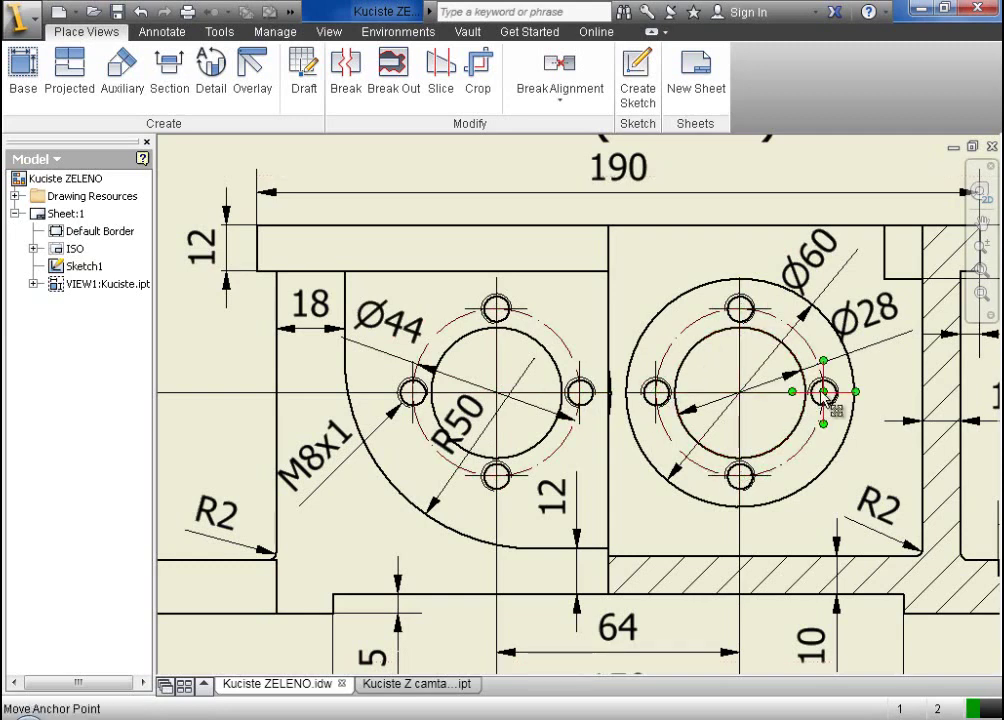
left_click_drag(828, 400, 826, 396)
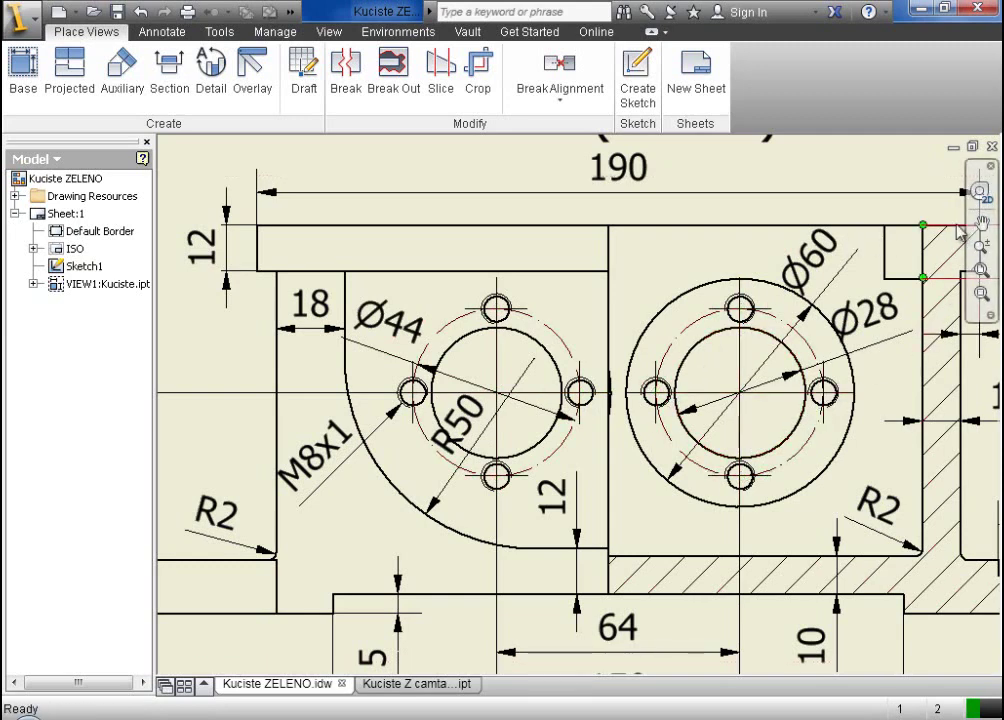
left_click(981, 222)
mouse_move(860, 592)
left_mouse_down()
mouse_move(688, 497)
mouse_move(398, 391)
mouse_move(477, 262)
mouse_move(607, 322)
left_mouse_up()
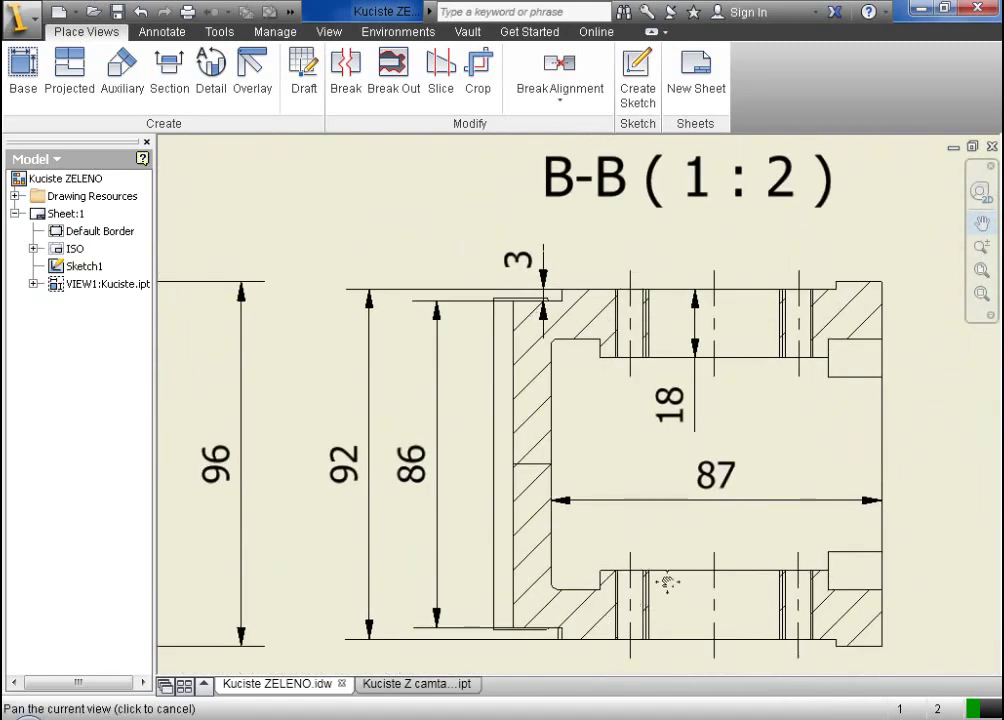
left_click(984, 224)
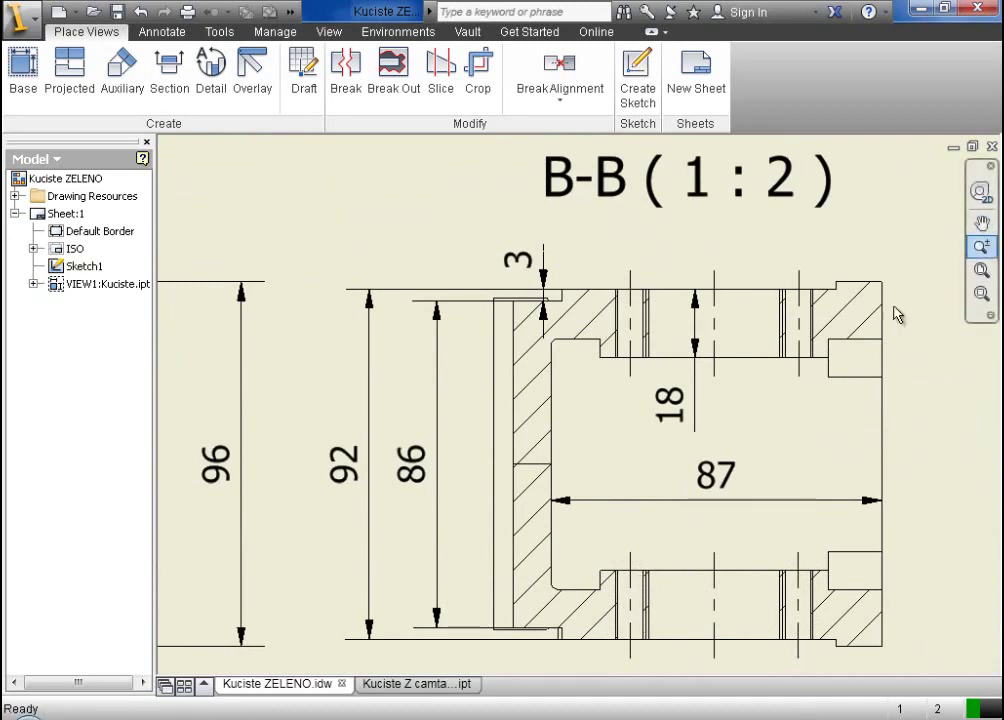
key("Home")
scroll(472, 258, "up", 5)
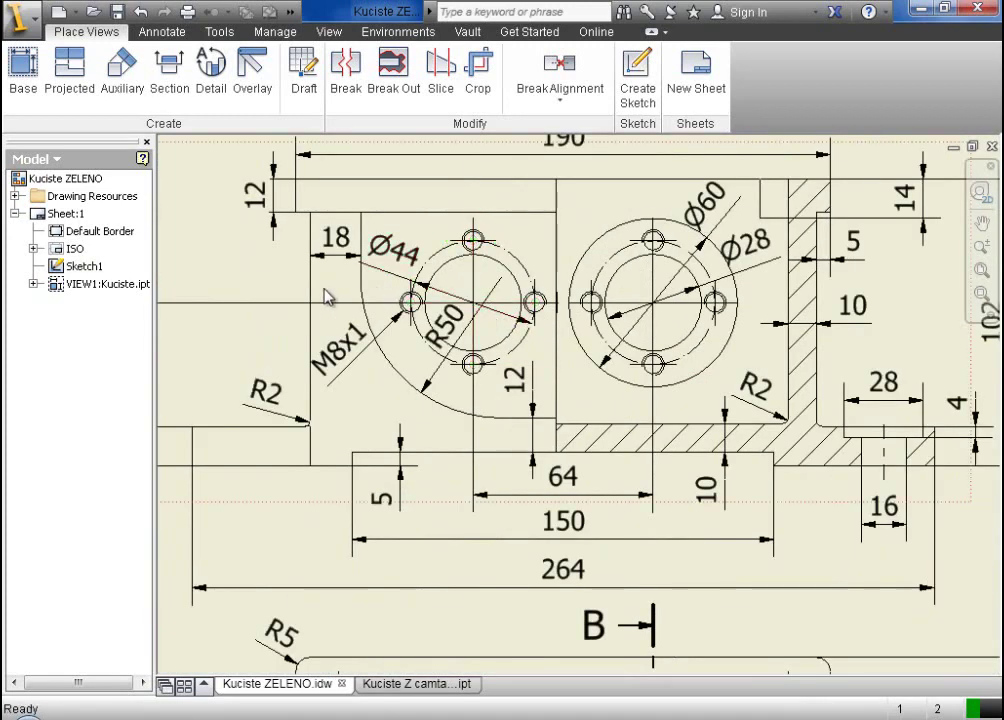
scroll(328, 291, "up", 3)
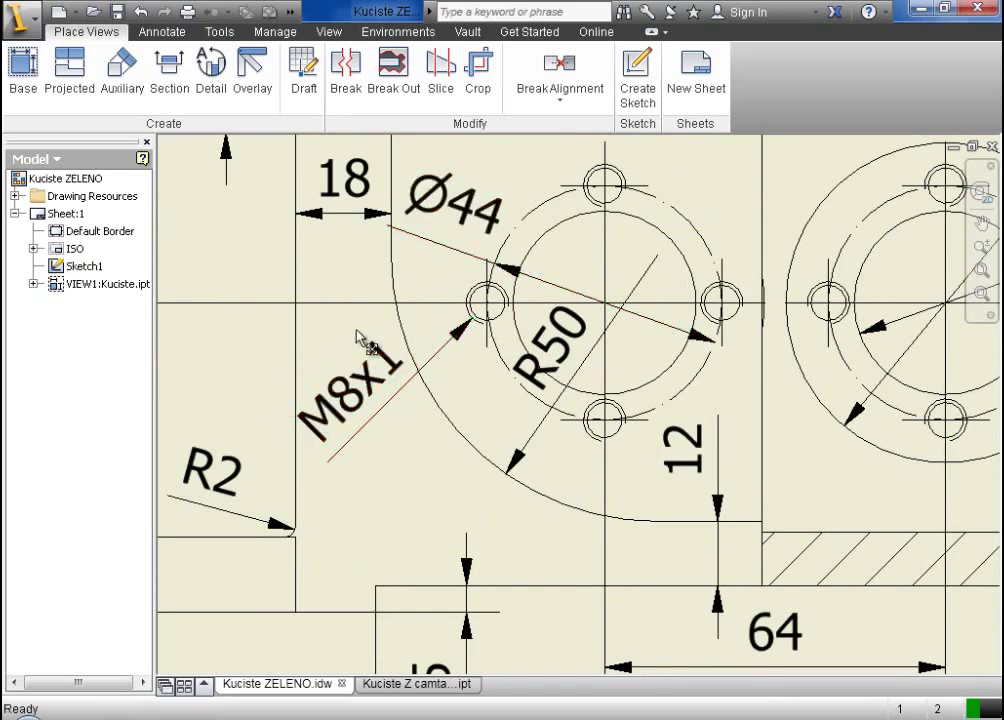
scroll(471, 274, "up", 3)
scroll(471, 276, "down", 5)
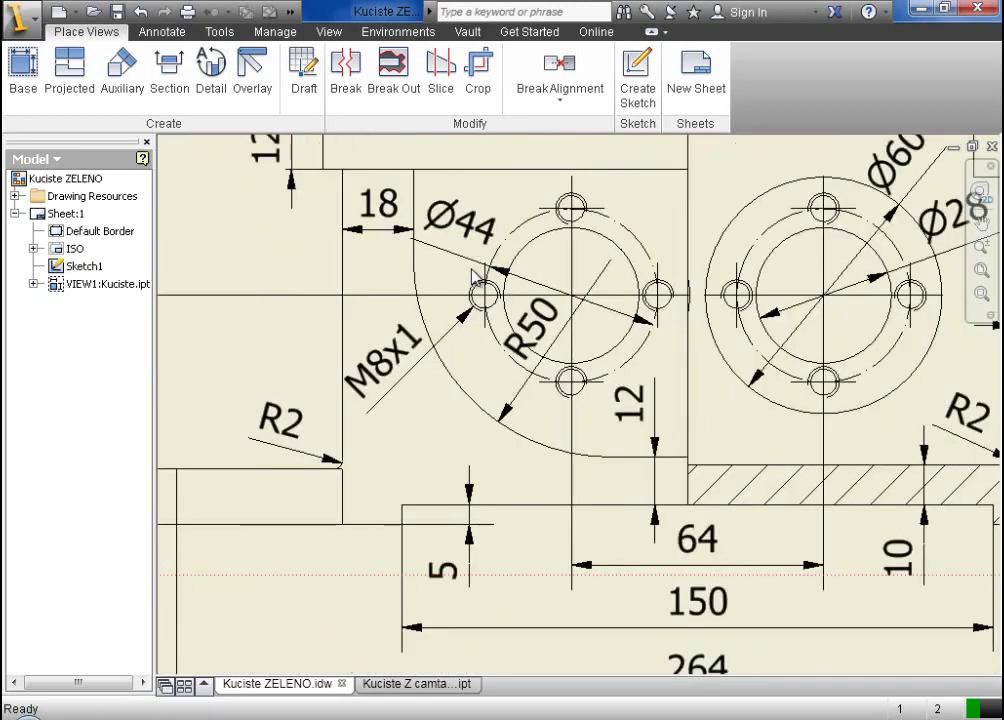
- Return to the housing part and create a sketch on the raised face of the front wall
left_click(441, 686)
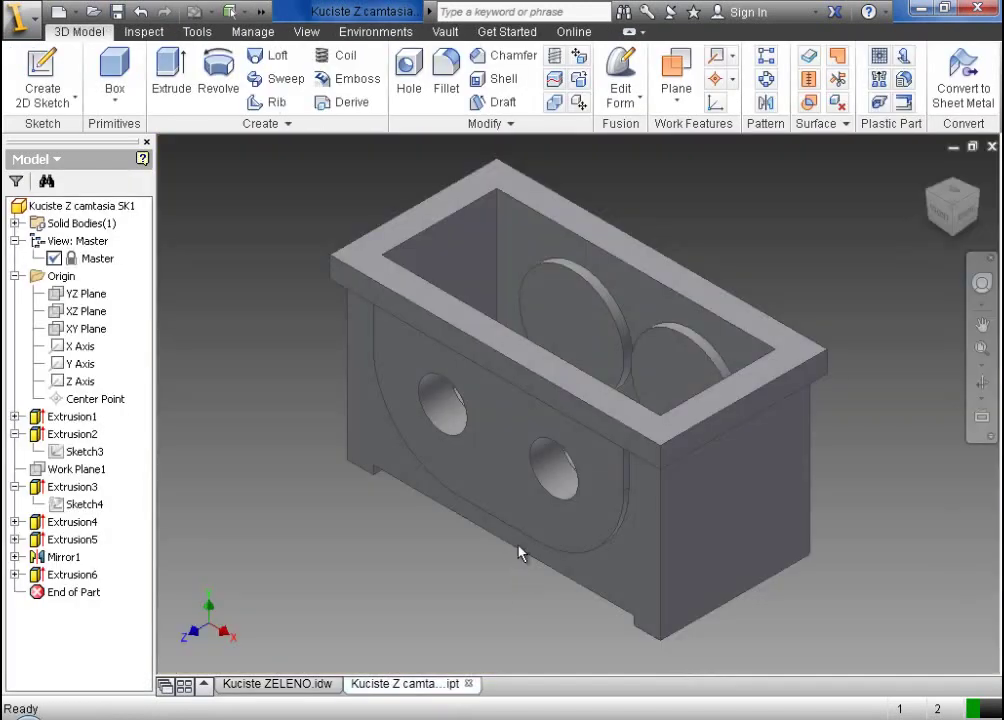
left_click(527, 448)
left_click(614, 429)
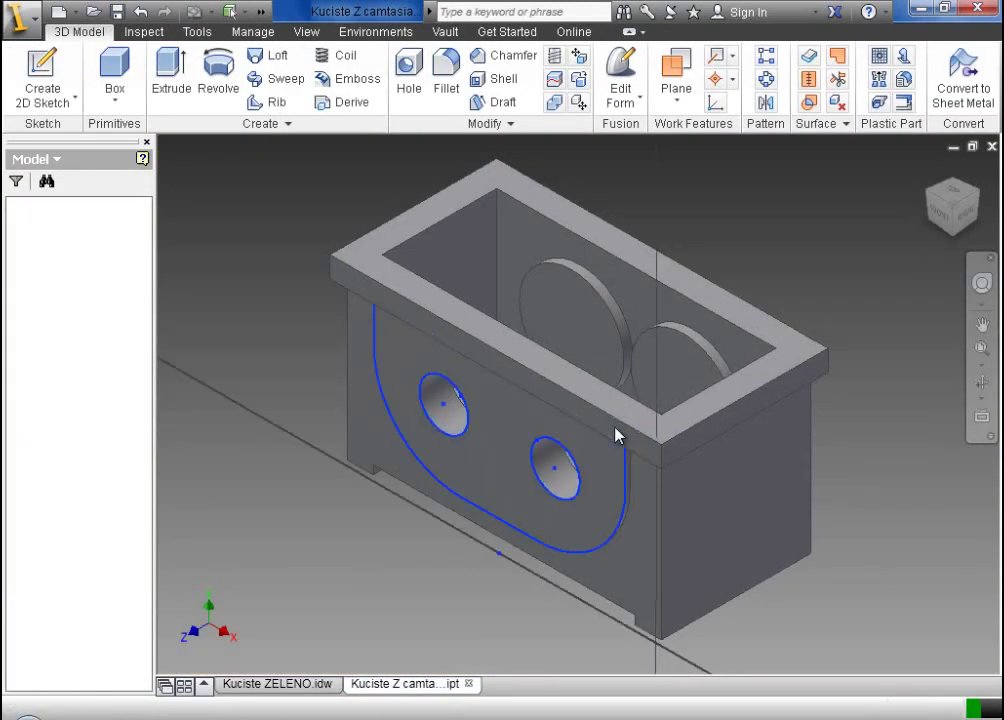
- Draw a construction circle centred on the left bearing hole and set its diameter to 44 mm
left_click(80, 55)
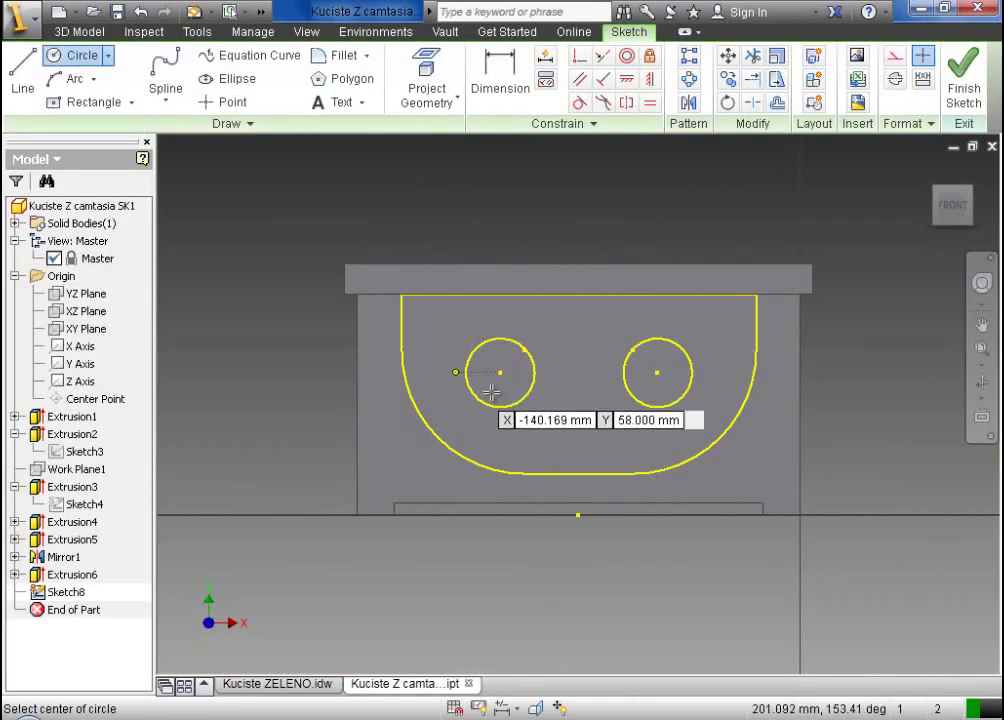
left_click(895, 56)
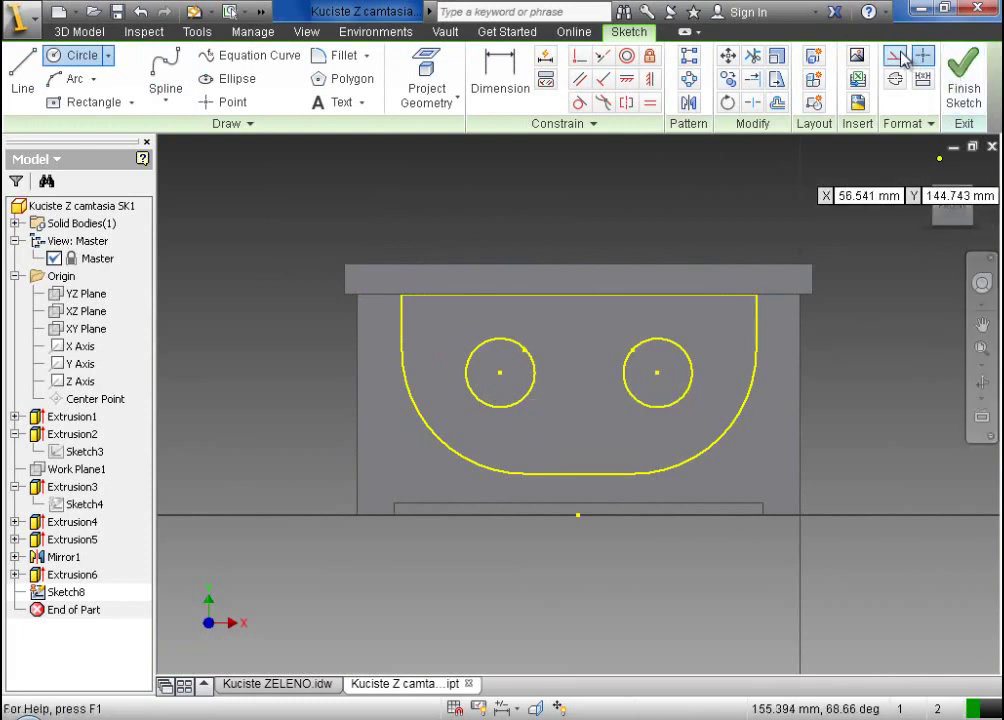
left_click(500, 372)
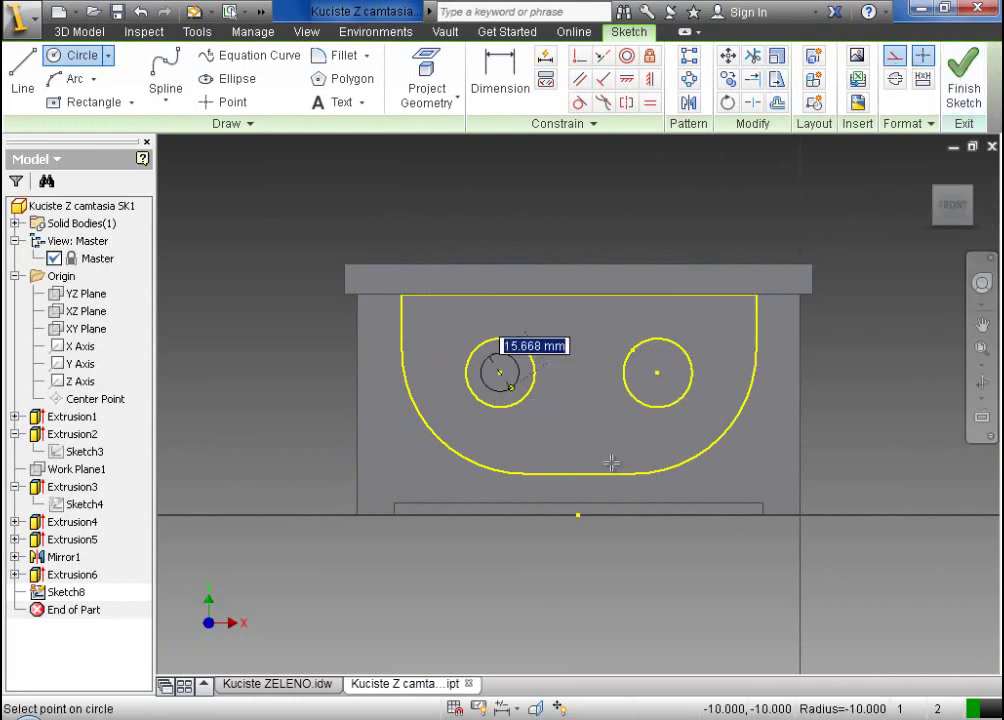
key("Escape")
left_click(651, 478)
left_click(504, 75)
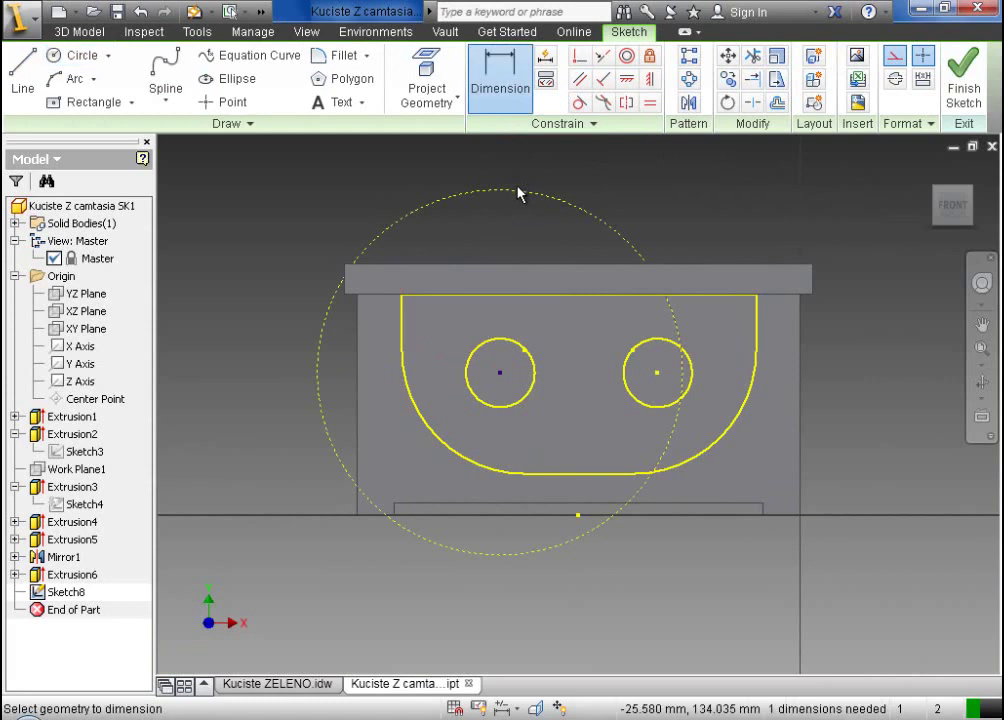
left_click(518, 196)
left_click(293, 213)
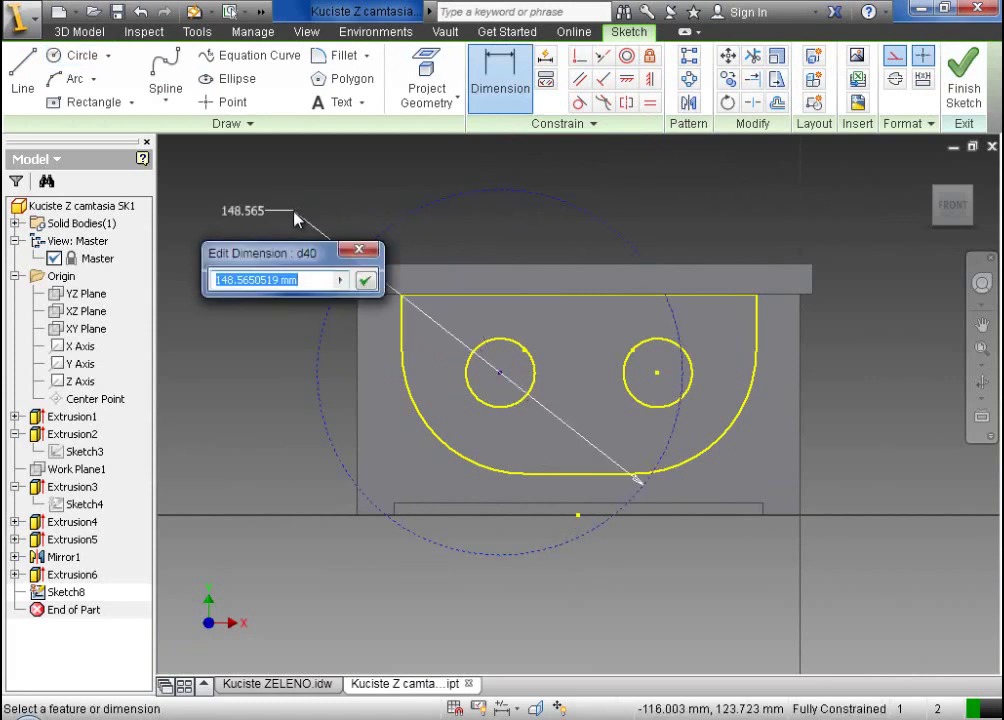
type("44")
left_click(364, 280)
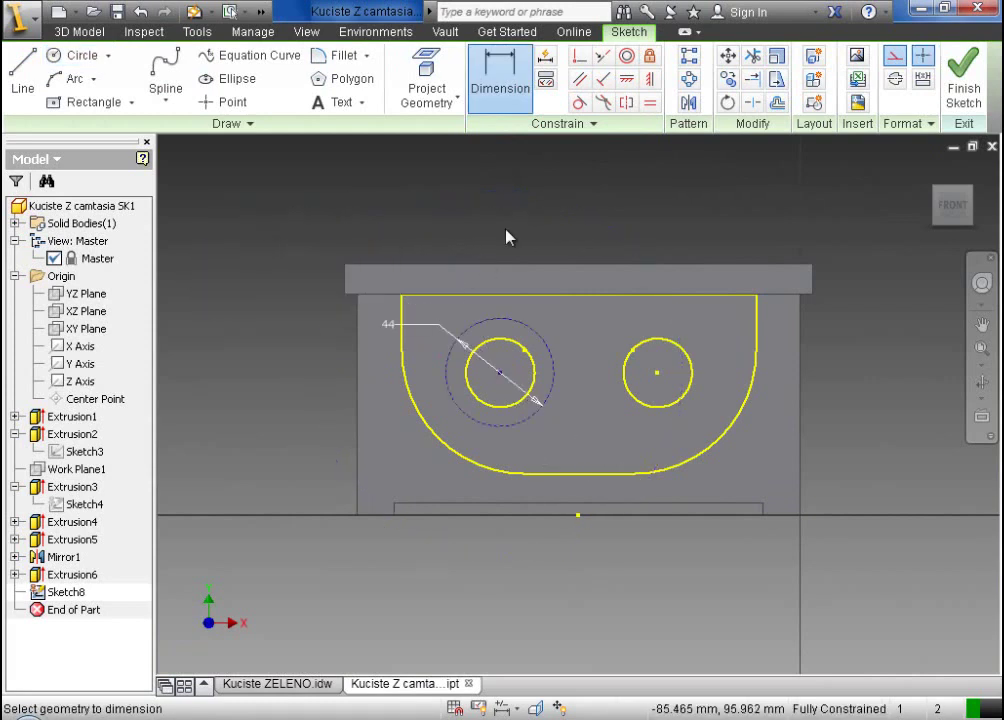
- Draw a horizontal construction line from the left hole's centre out past the 44 mm circle toward the right hole
left_click(24, 72)
scroll(513, 354, "up", 2)
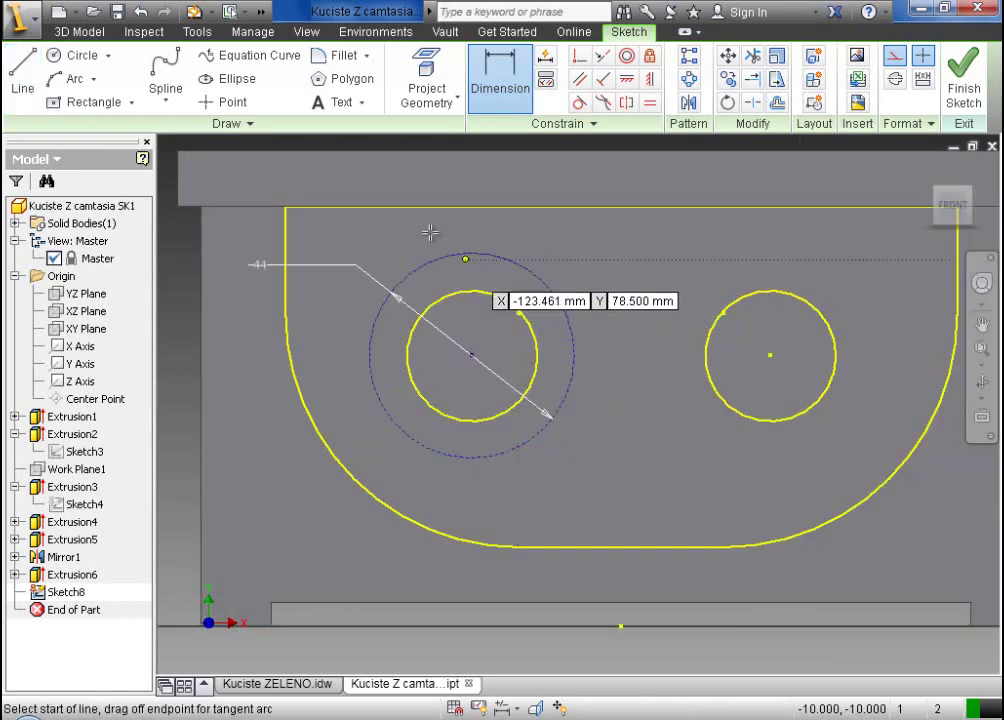
left_click(471, 354)
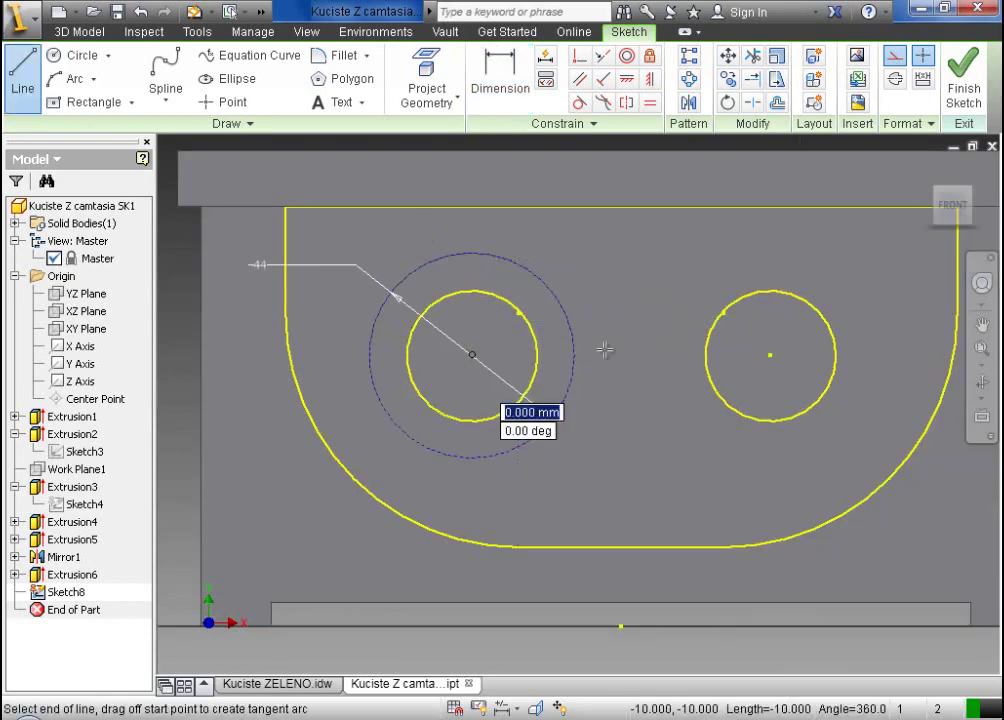
left_click(658, 353)
key("Escape")
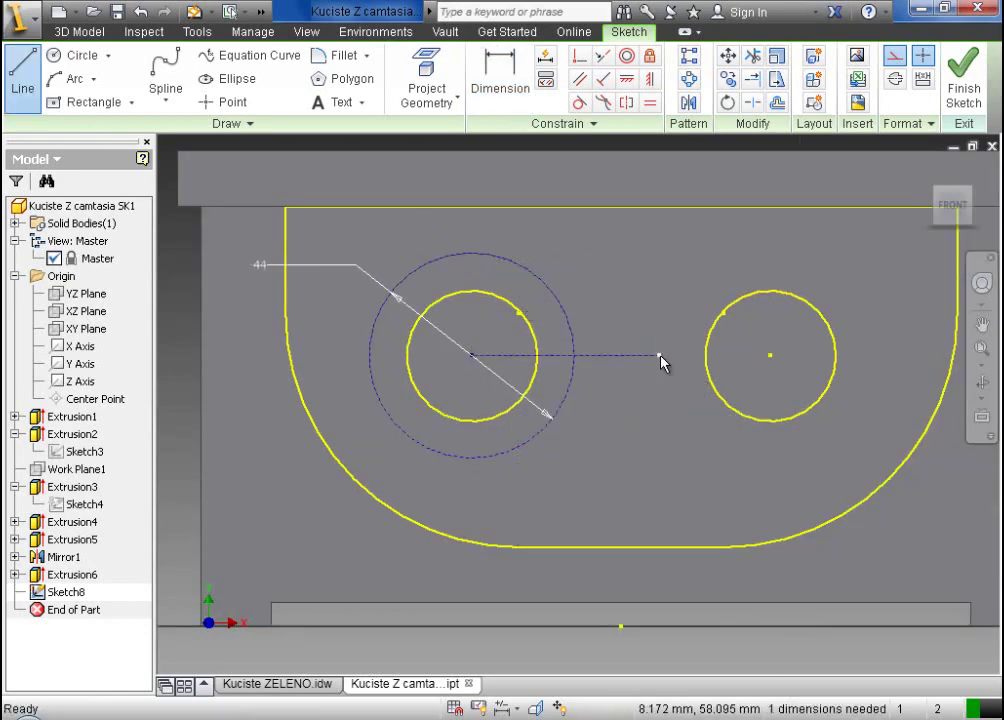
- Add a sketch centre point and make it coincident with both the horizontal construction line and the 44 mm circle
left_click(232, 101)
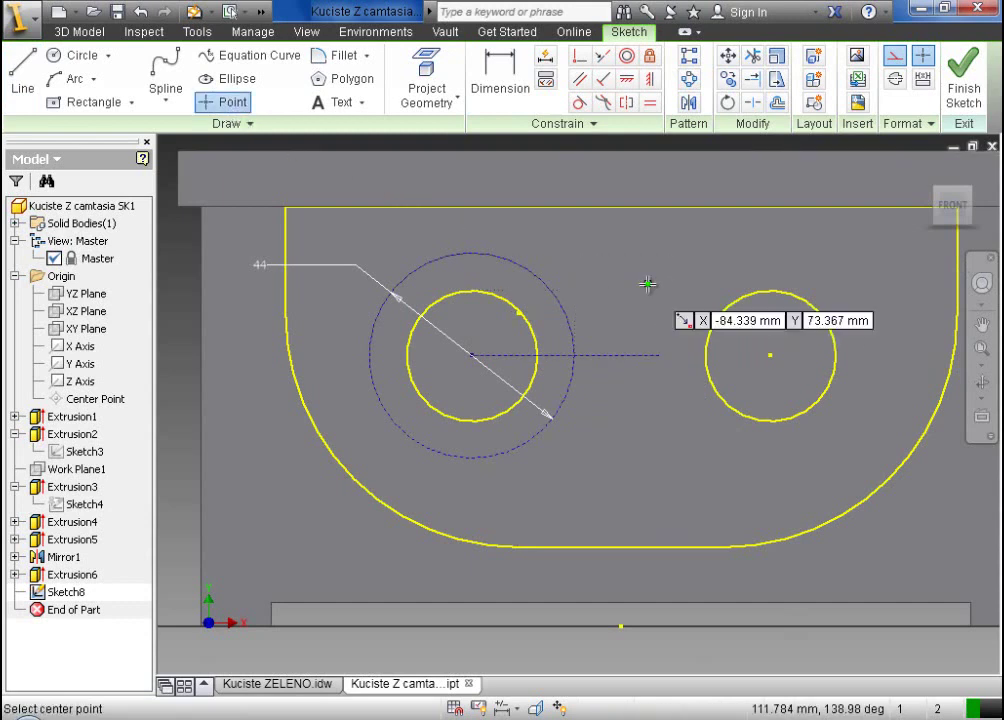
left_click(647, 284)
key("Escape")
left_click(580, 56)
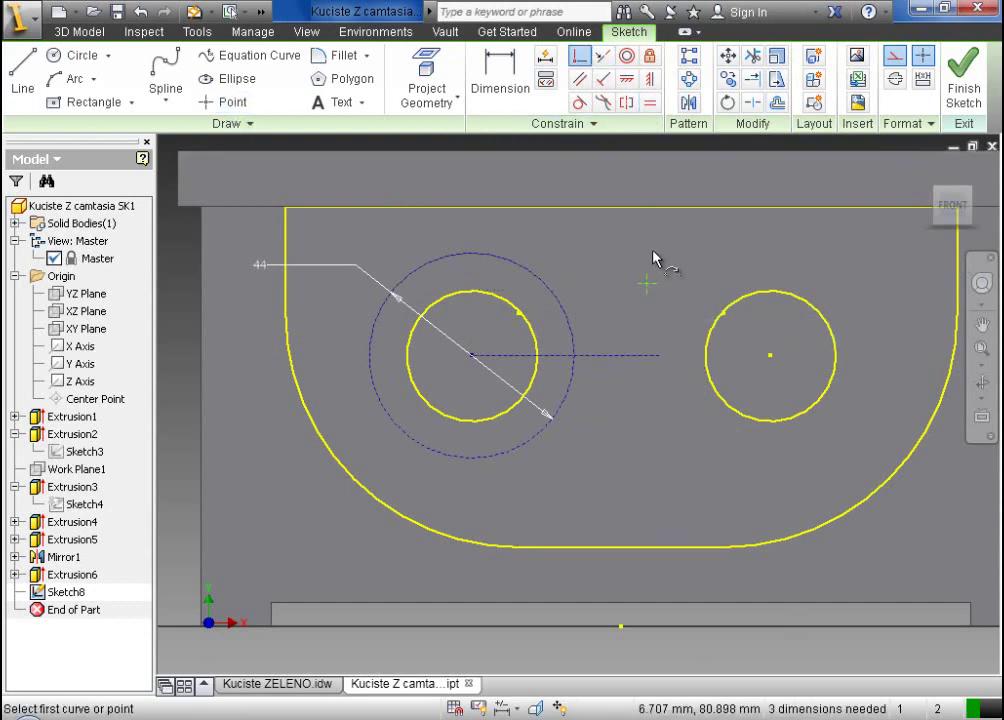
left_click(647, 284)
left_click(652, 356)
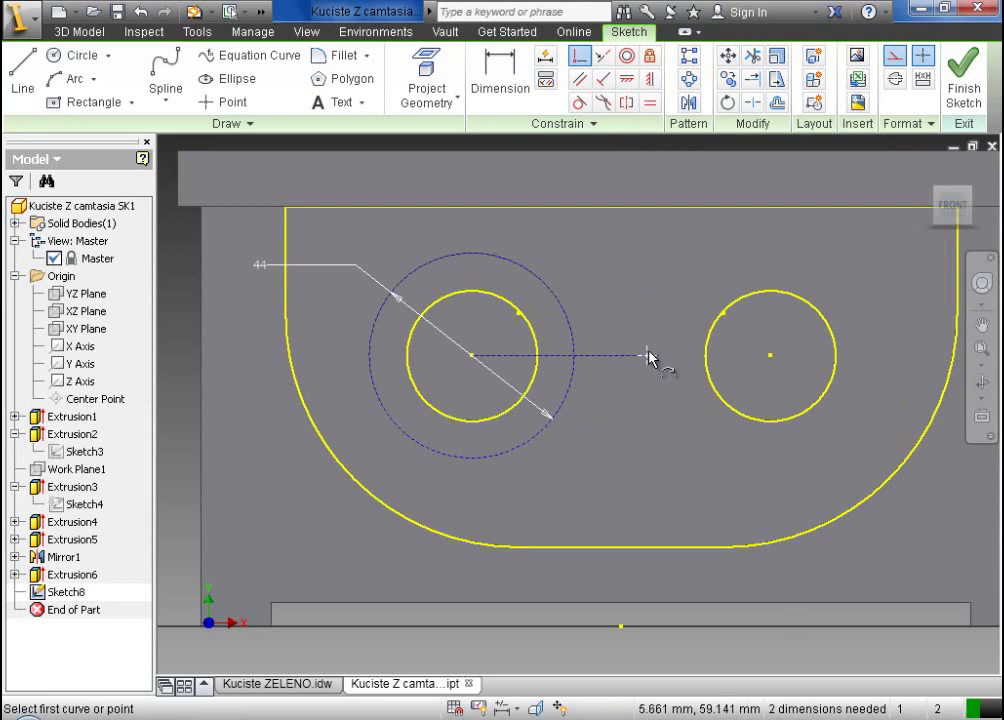
left_click(649, 357)
left_click(576, 341)
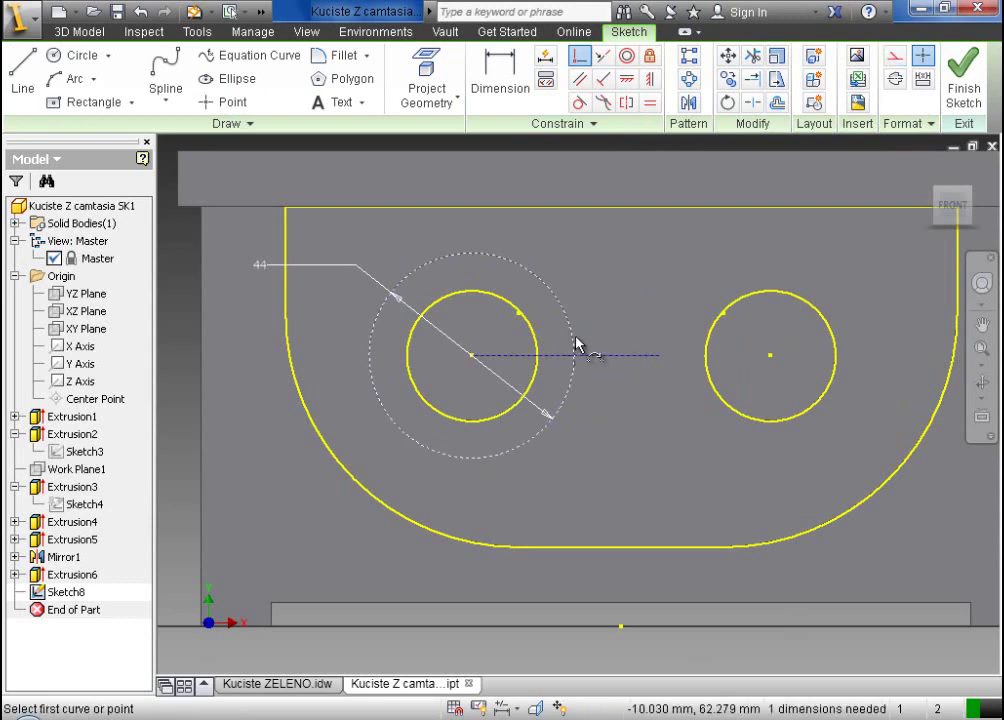
- End the constraint command and finish the sketch on the front wall
right_click(622, 300)
left_click(688, 314)
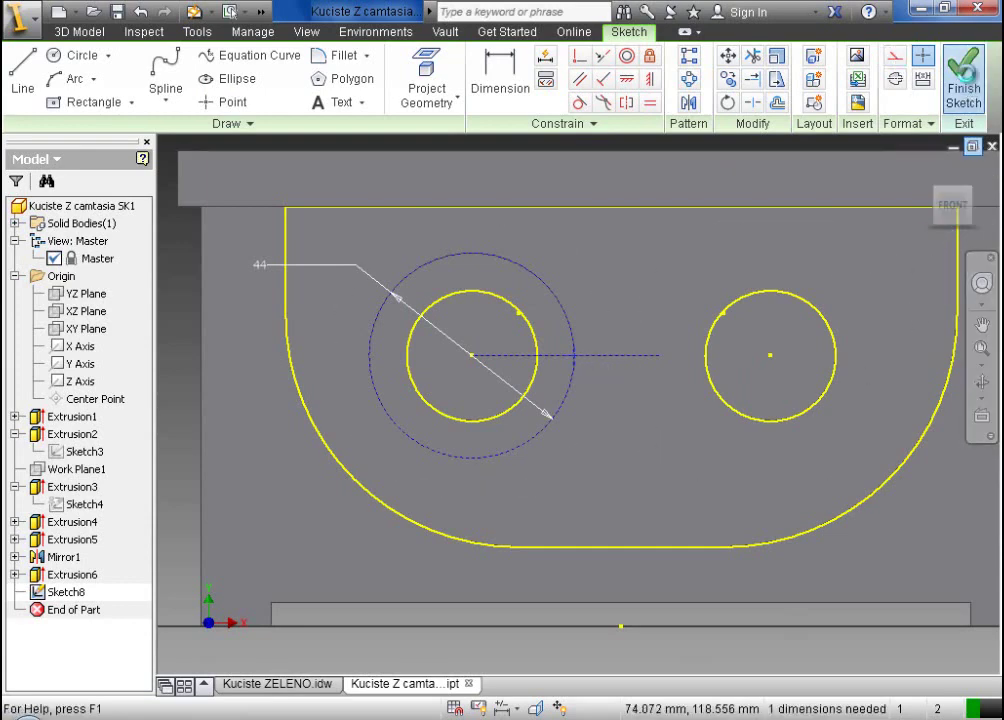
left_click(963, 82)
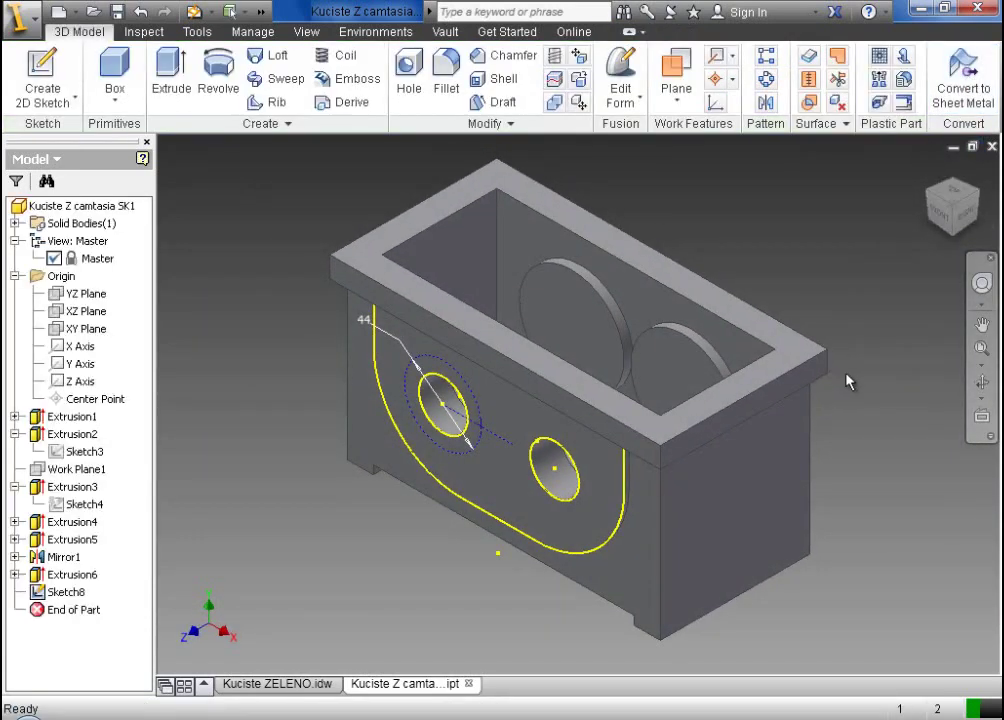
- Start a tapped hole at the sketch point with the ANSI Metric M Profile thread, size 8, designation M8x1
left_click(412, 88)
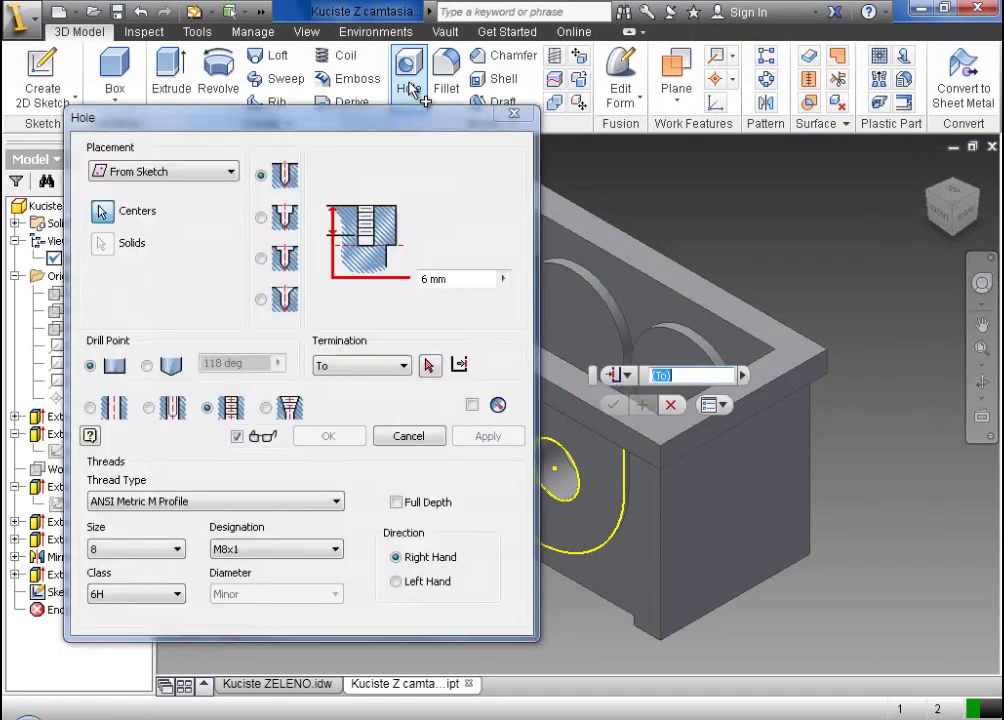
left_click_drag(385, 118, 234, 100)
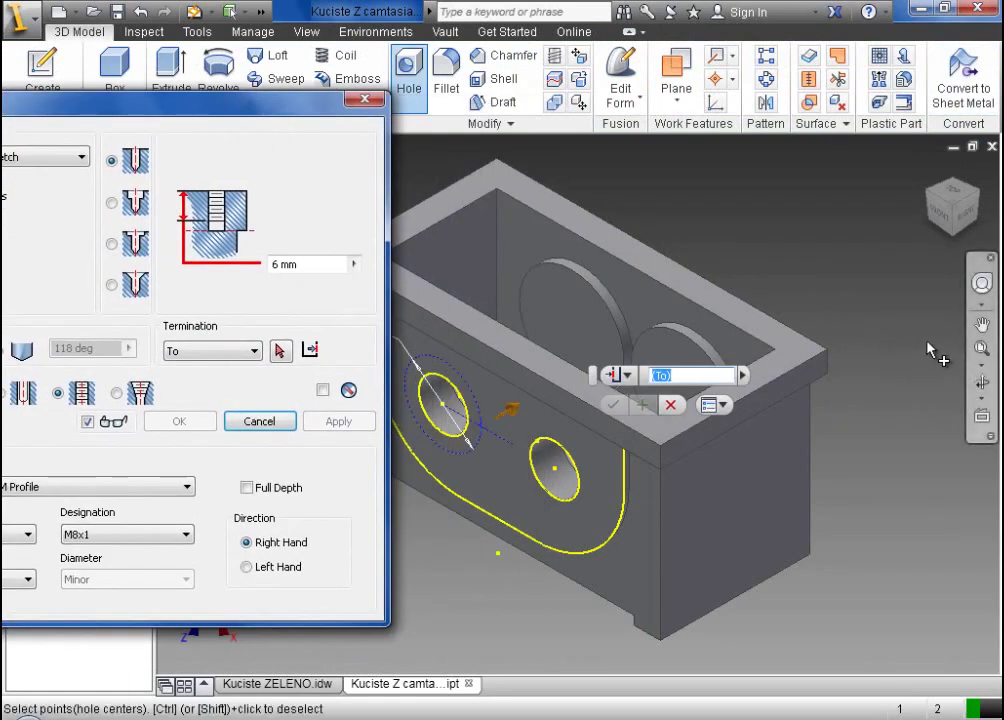
left_click(982, 325)
left_click_drag(569, 294, 679, 355)
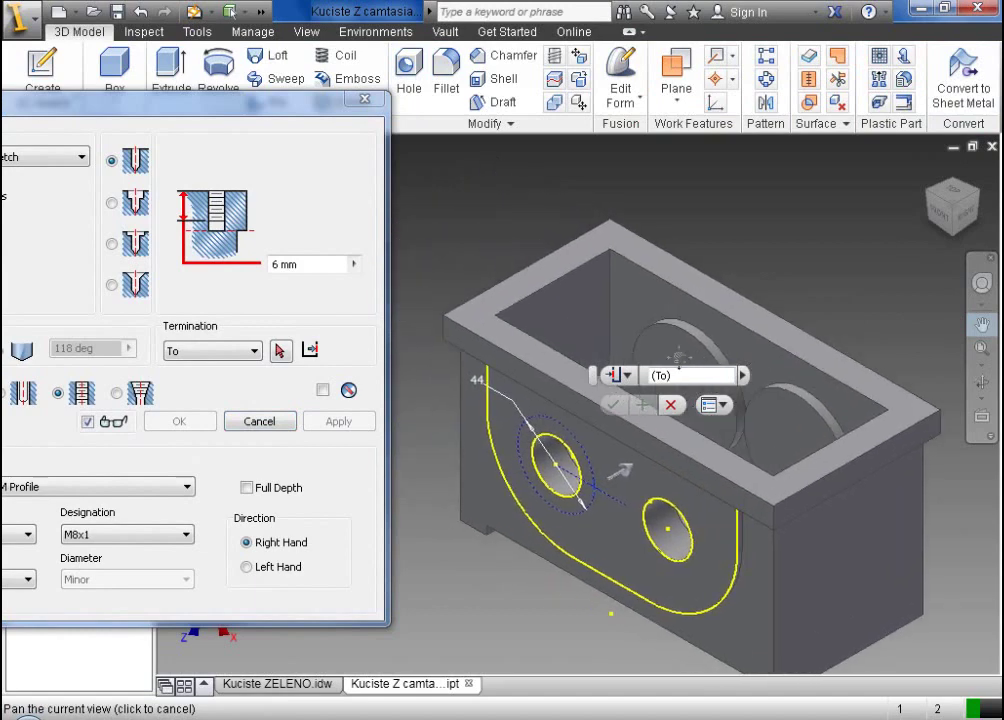
left_click_drag(220, 112, 290, 88)
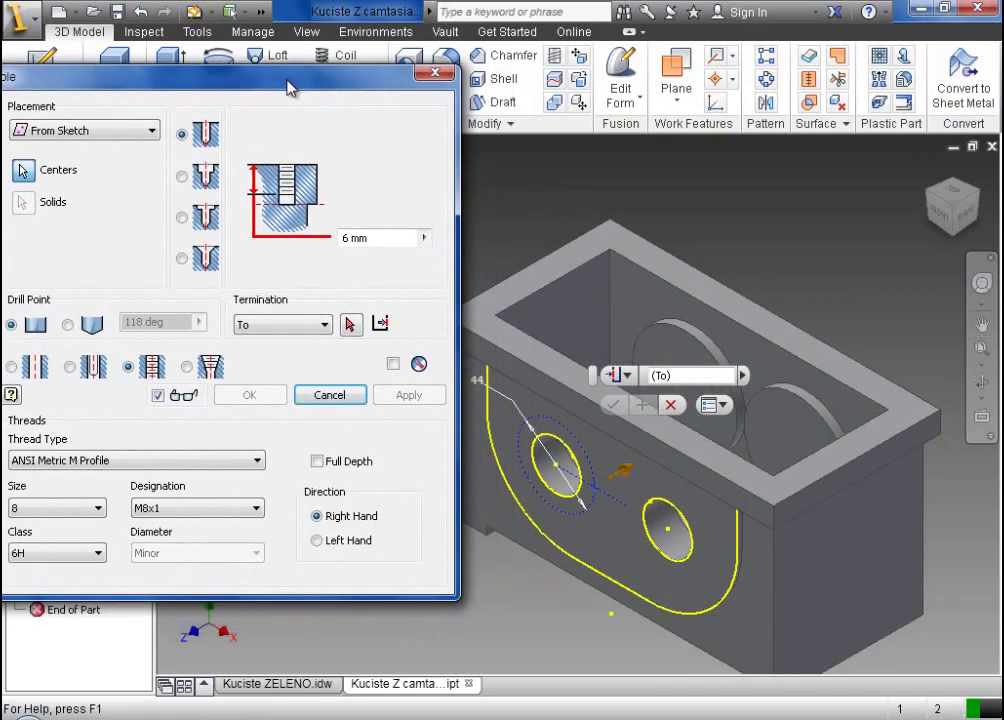
left_click(233, 462)
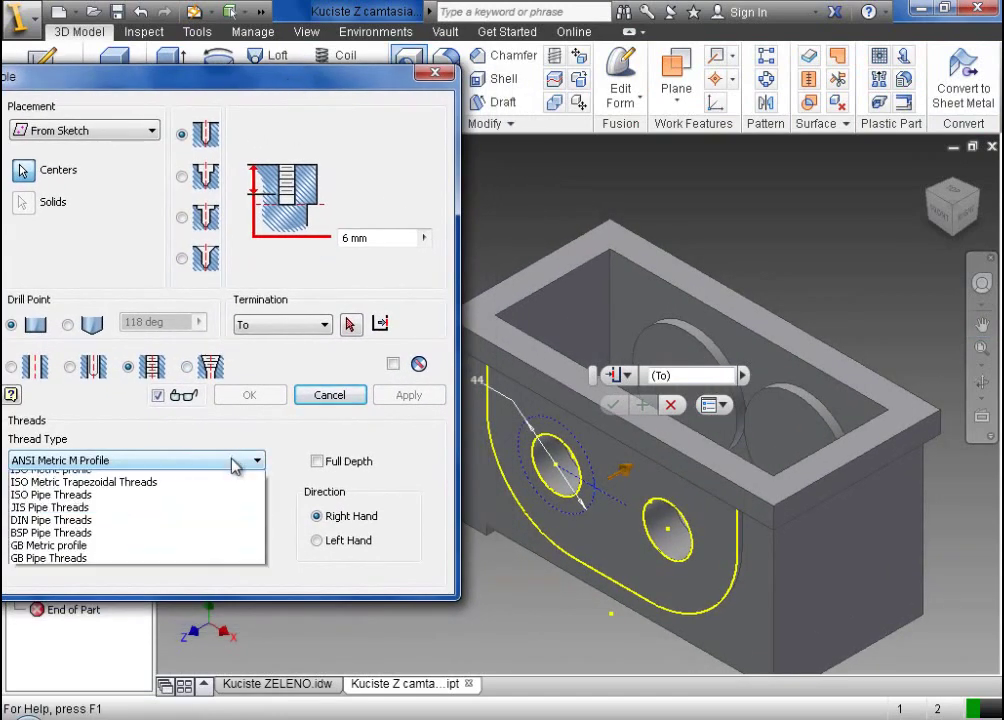
left_click(221, 492)
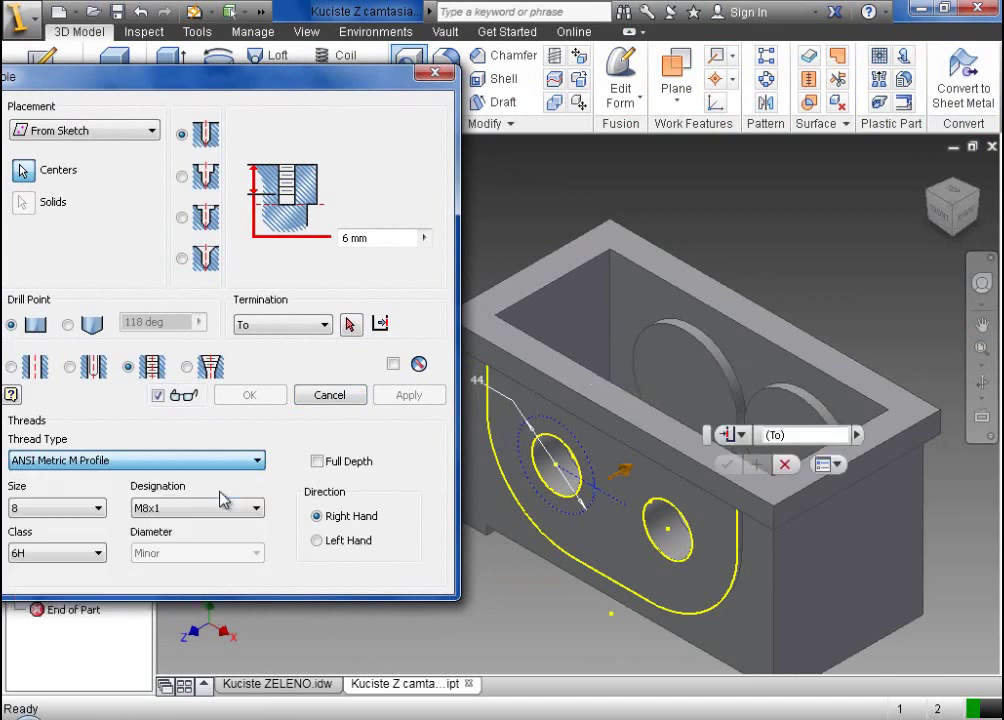
left_click(81, 511)
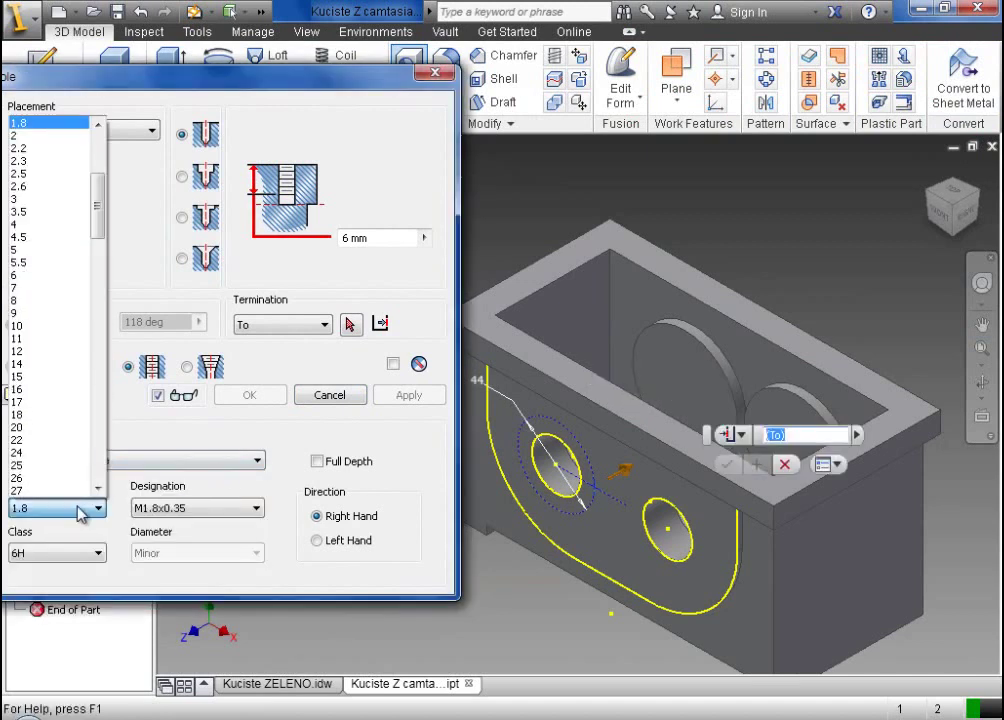
left_click(58, 303)
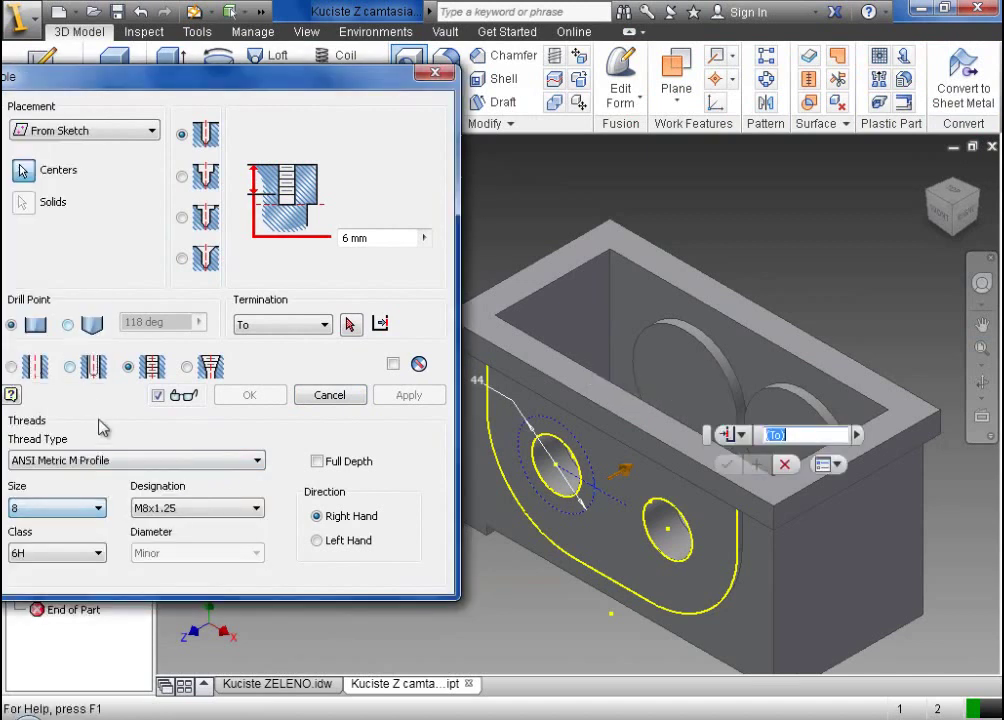
left_click(170, 510)
left_click(170, 545)
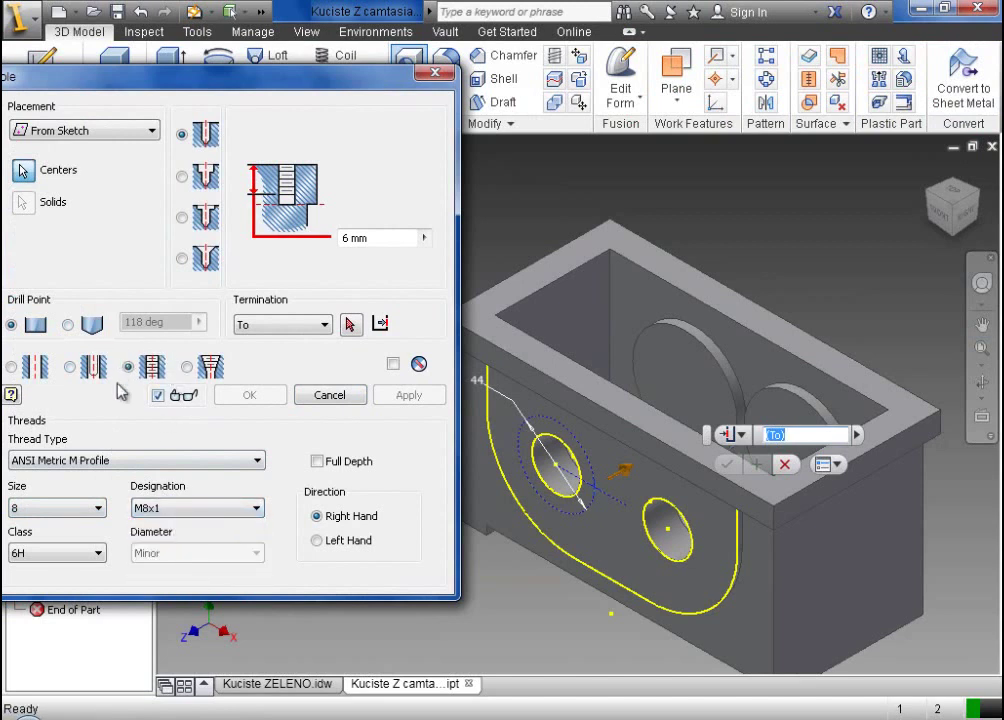
- Try the Distance and Through All terminations for the threaded hole
left_click(270, 328)
left_click(268, 339)
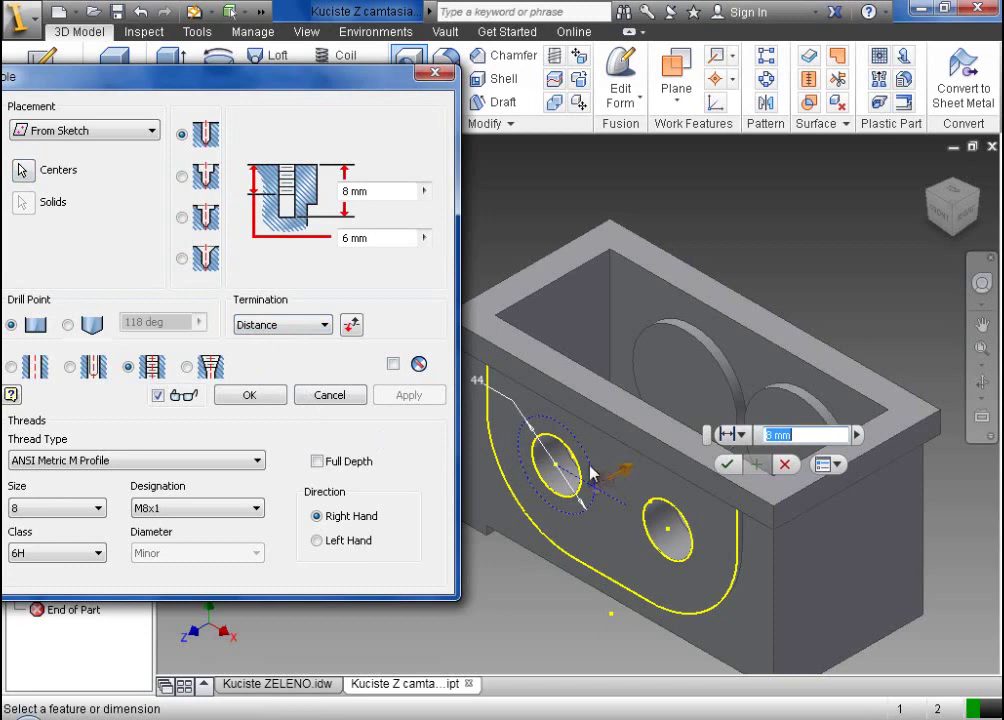
left_click(283, 340)
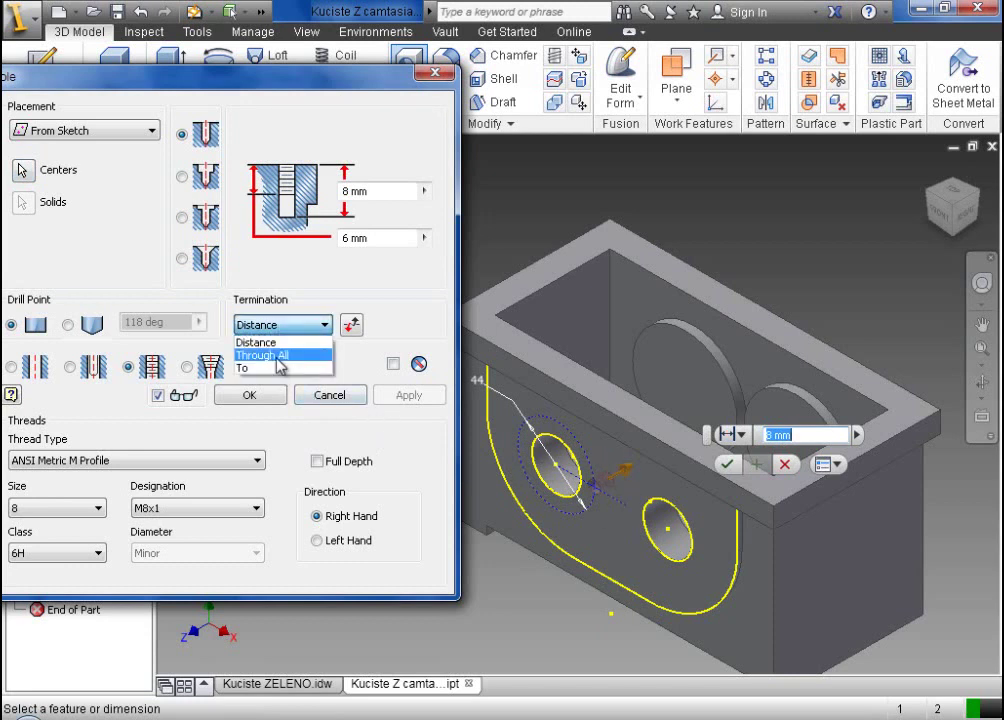
left_click(279, 354)
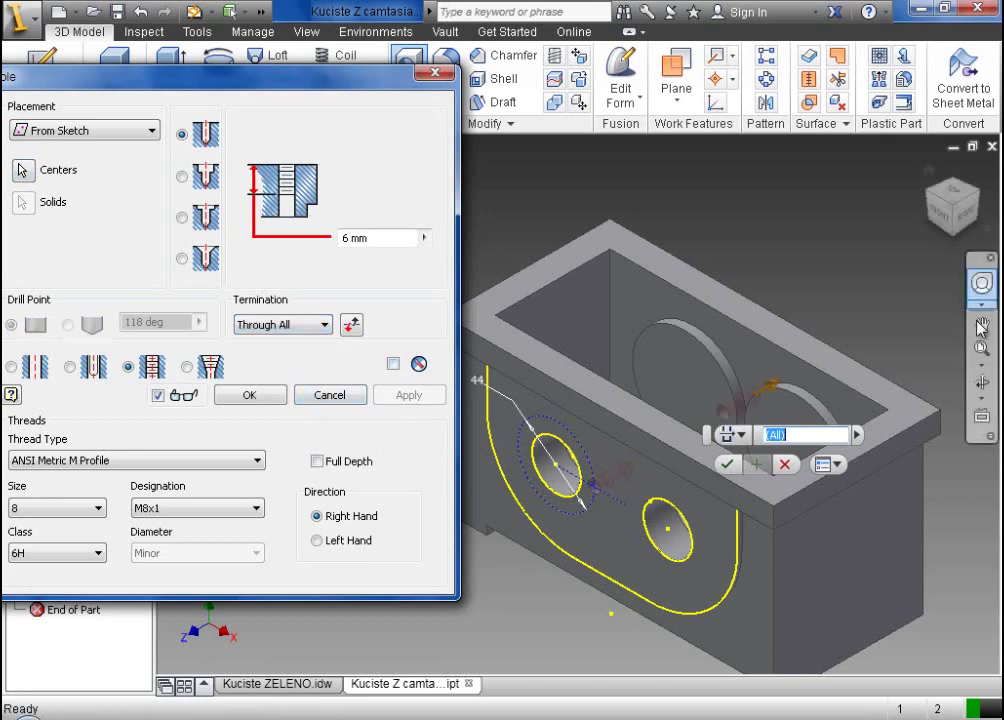
- Terminate the M8x1 hole at the inner face of the round boss behind it and create the hole
middle_click_drag(750, 165, 750, 202, "shift")
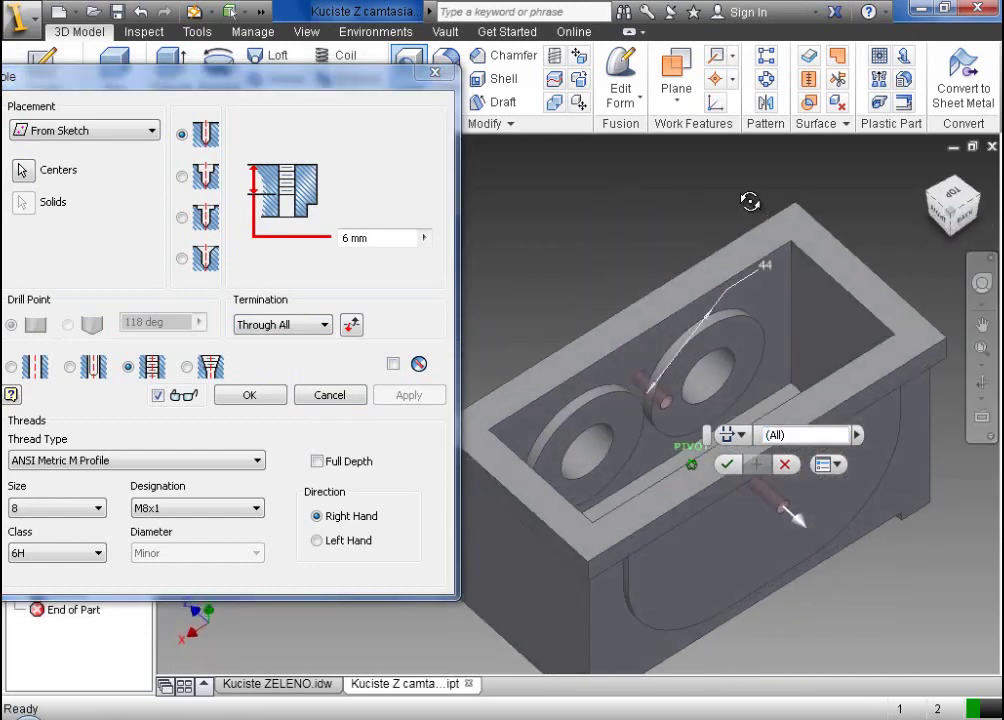
left_click(310, 333)
left_click(309, 368)
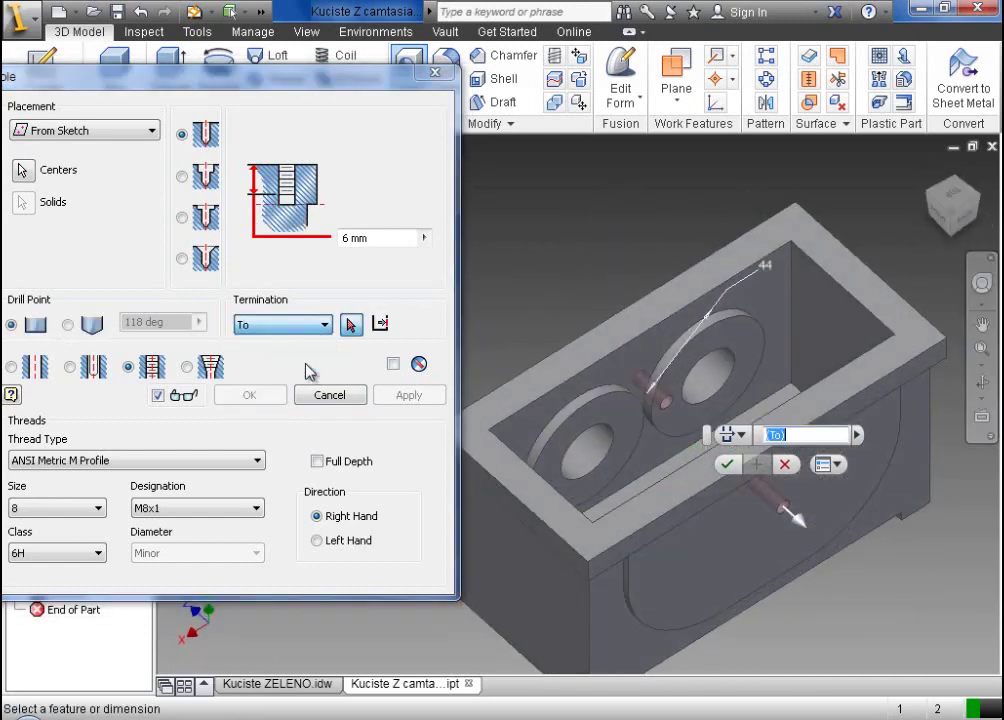
left_click(732, 347)
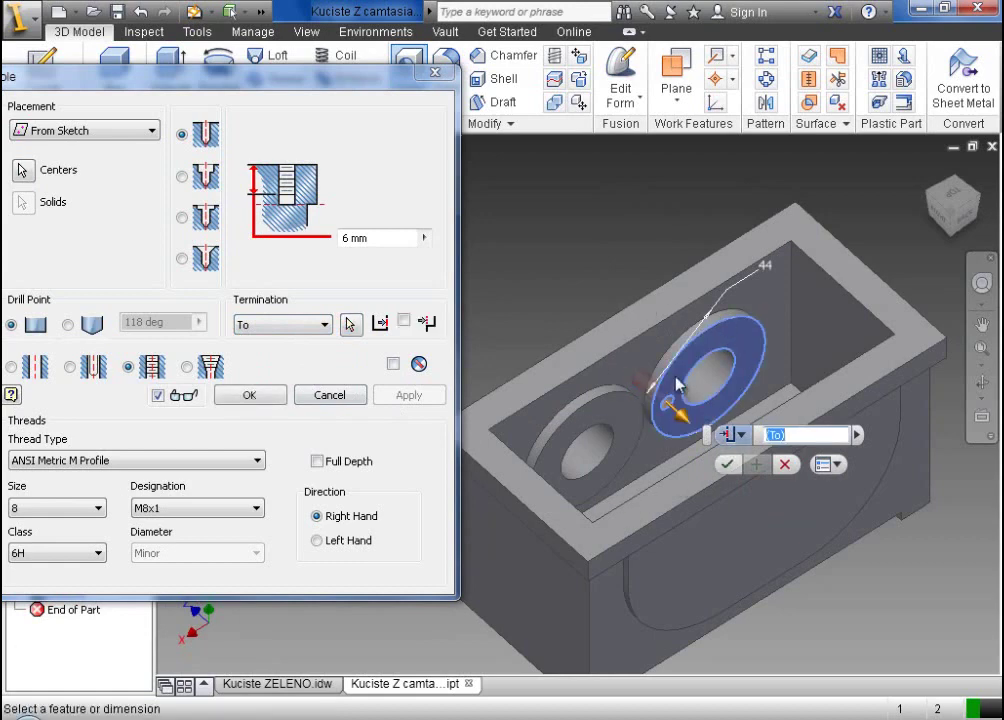
scroll(700, 375, "up", 3)
scroll(677, 385, "down", 7)
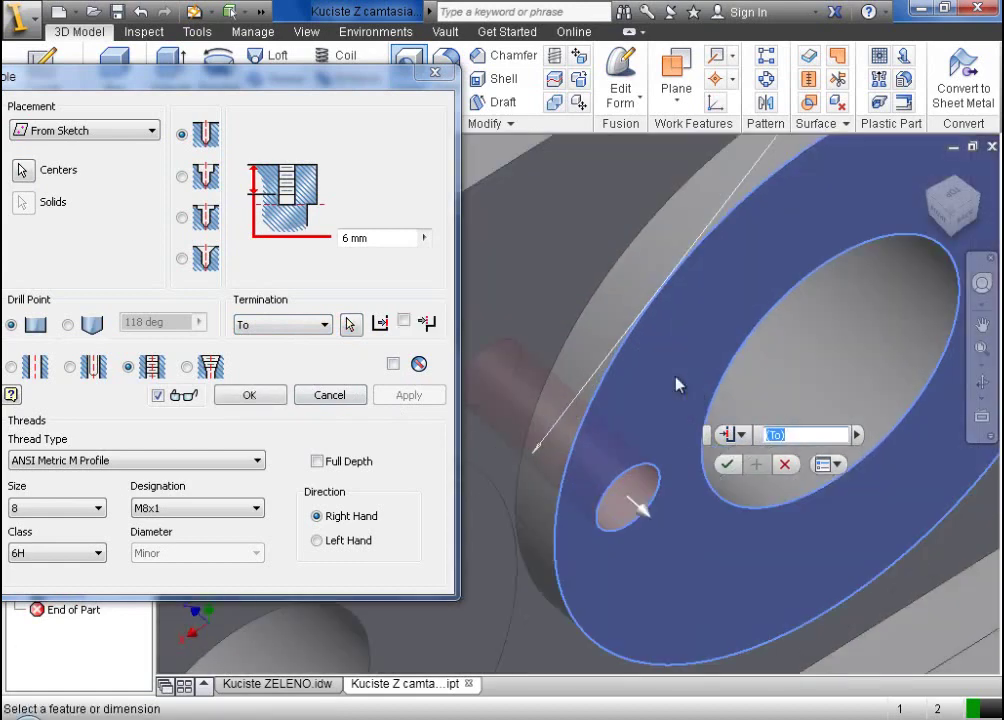
scroll(677, 385, "up", 5)
left_click(252, 398)
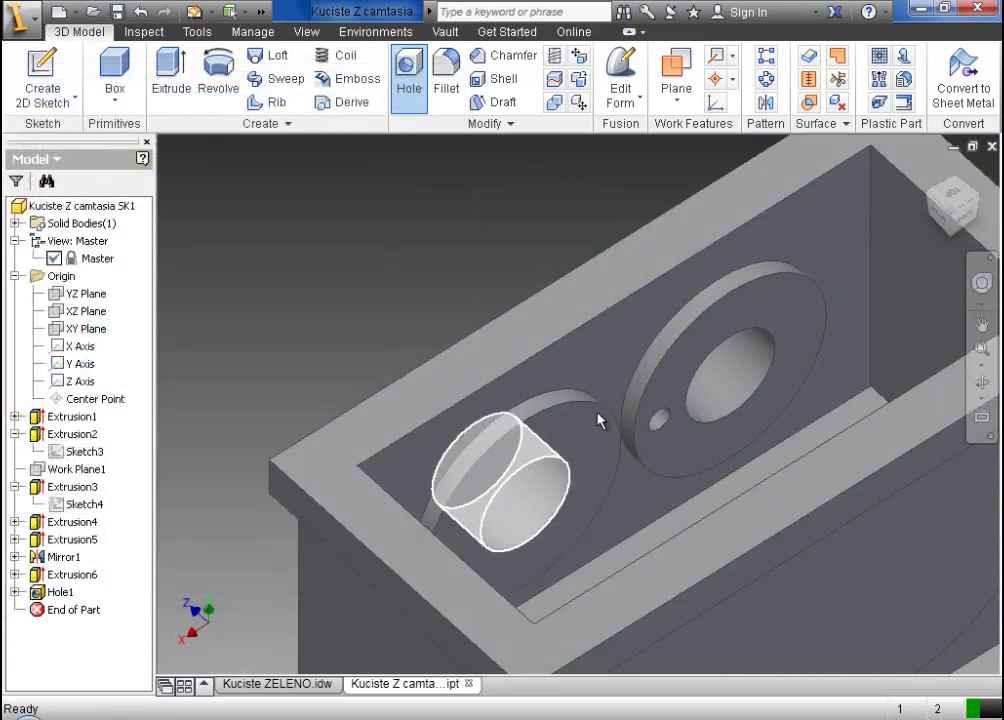
- Examine the thread inside the new hole from the front of the housing
left_click(930, 178)
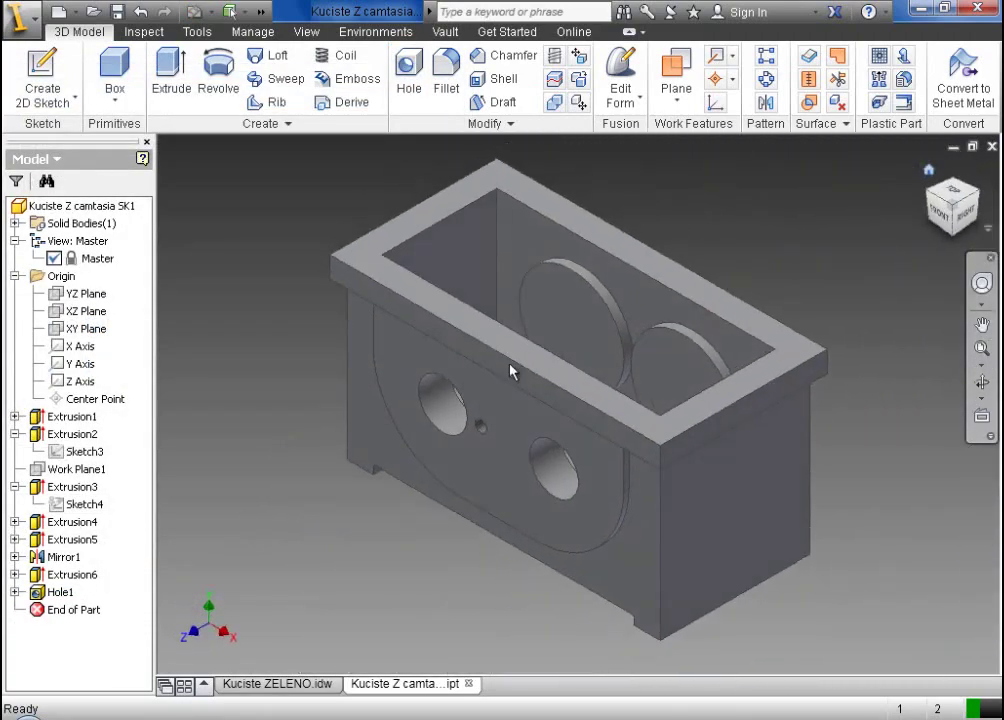
scroll(470, 430, "down", 8)
scroll(587, 450, "down", 2)
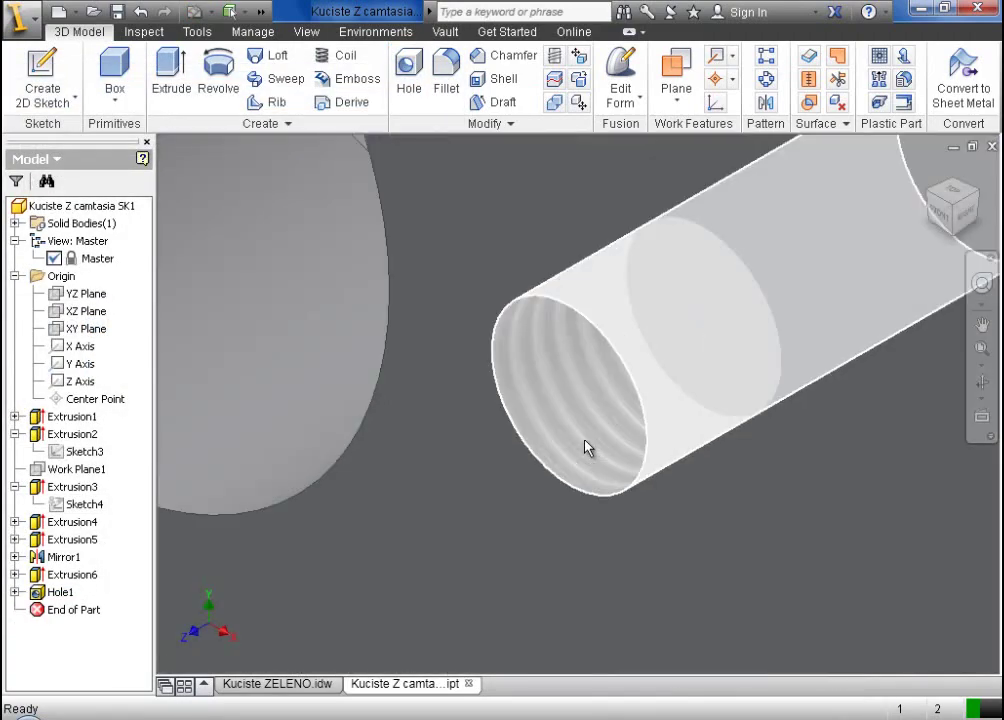
scroll(587, 450, "up", 2)
middle_click_drag(585, 444, 975, 320, "shift")
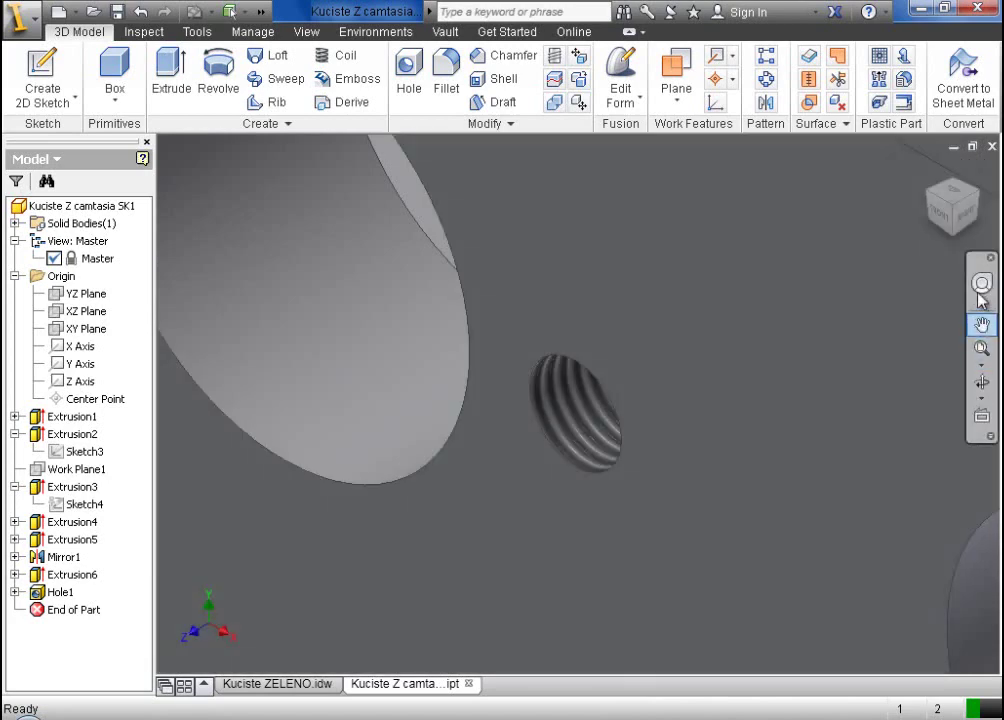
left_click(960, 188)
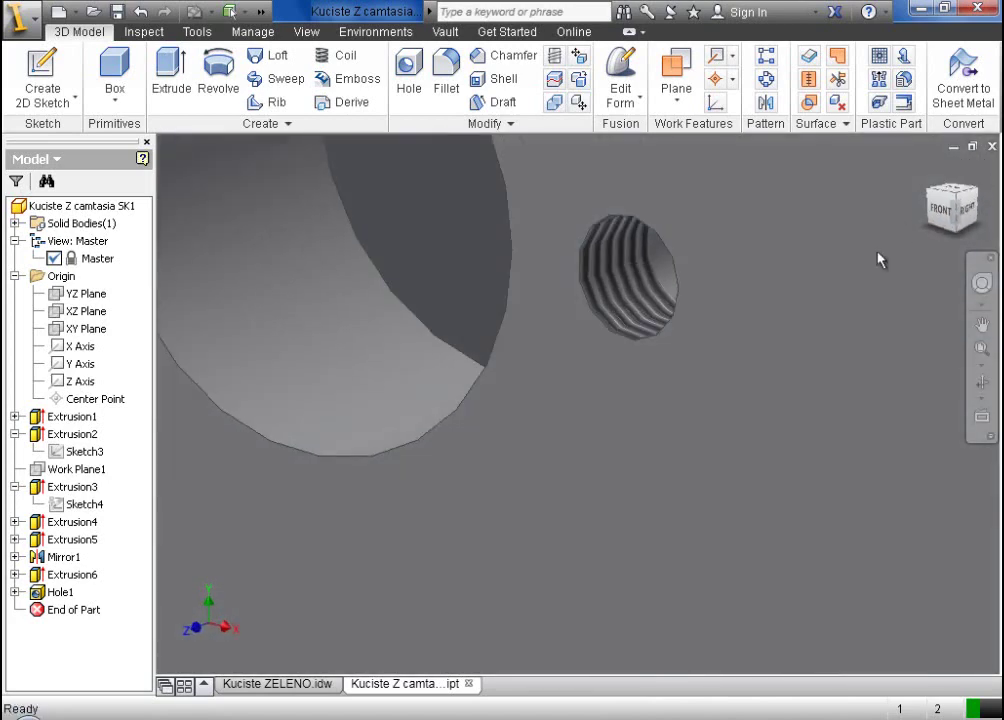
scroll(657, 292, "up", 3)
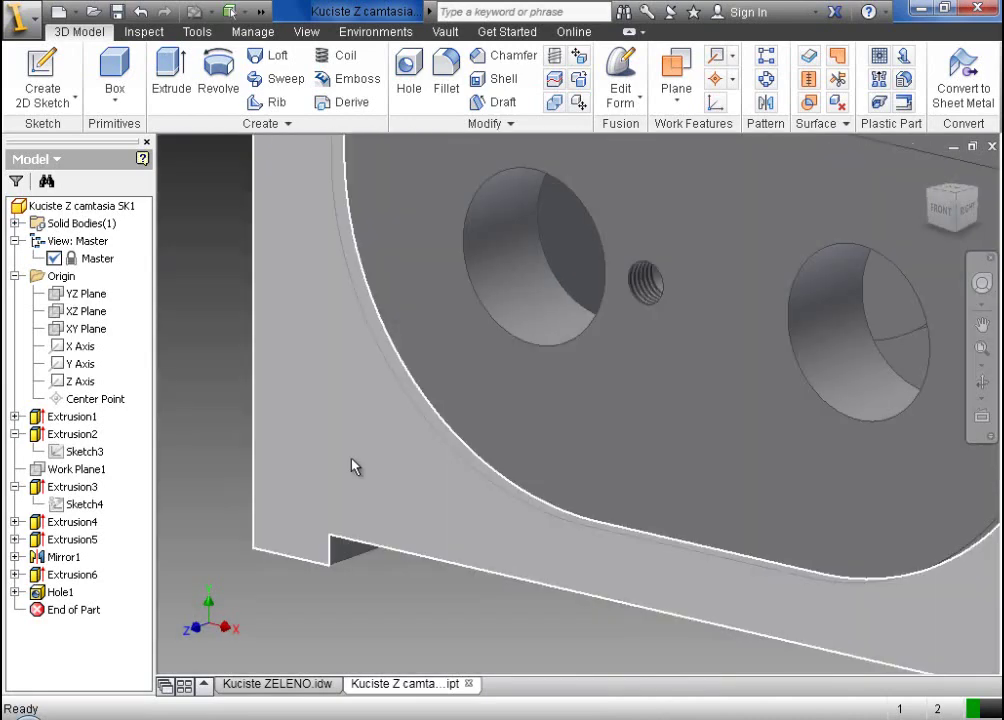
- Edit the threaded hole and set its thread depth to 18 mm
double_click(55, 593)
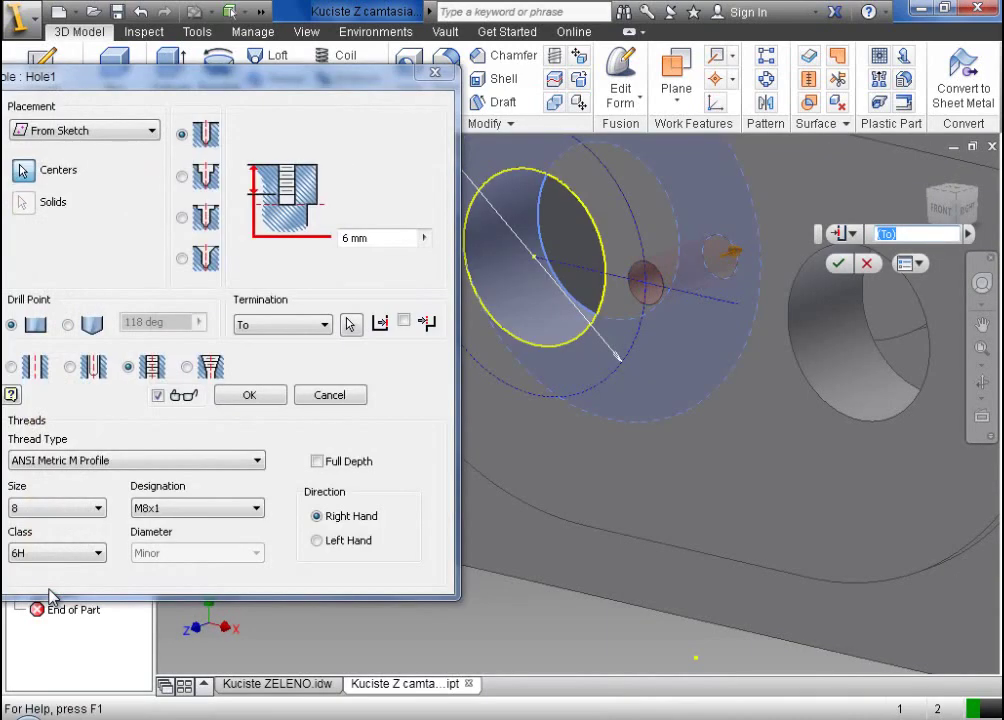
left_click_drag(120, 78, 211, 99)
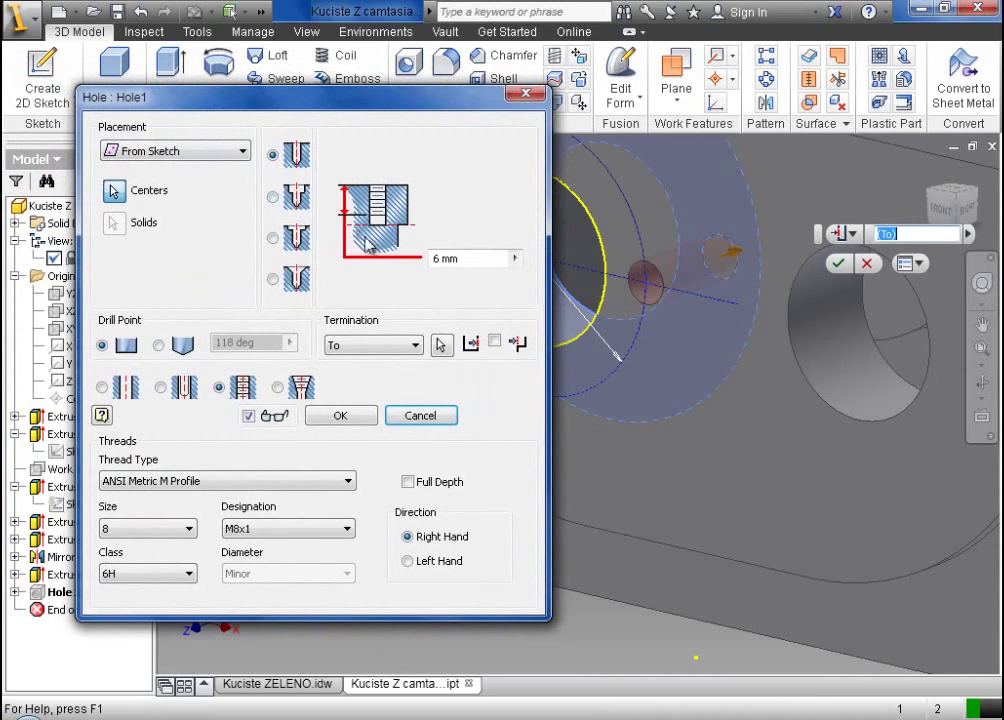
left_click(494, 262)
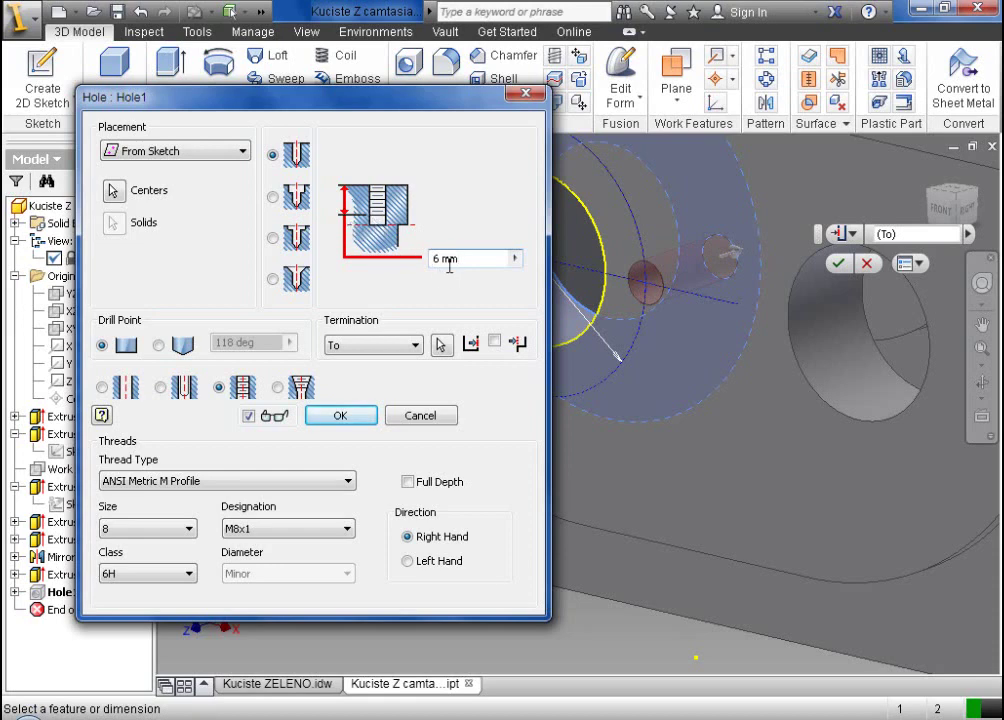
left_click(515, 259)
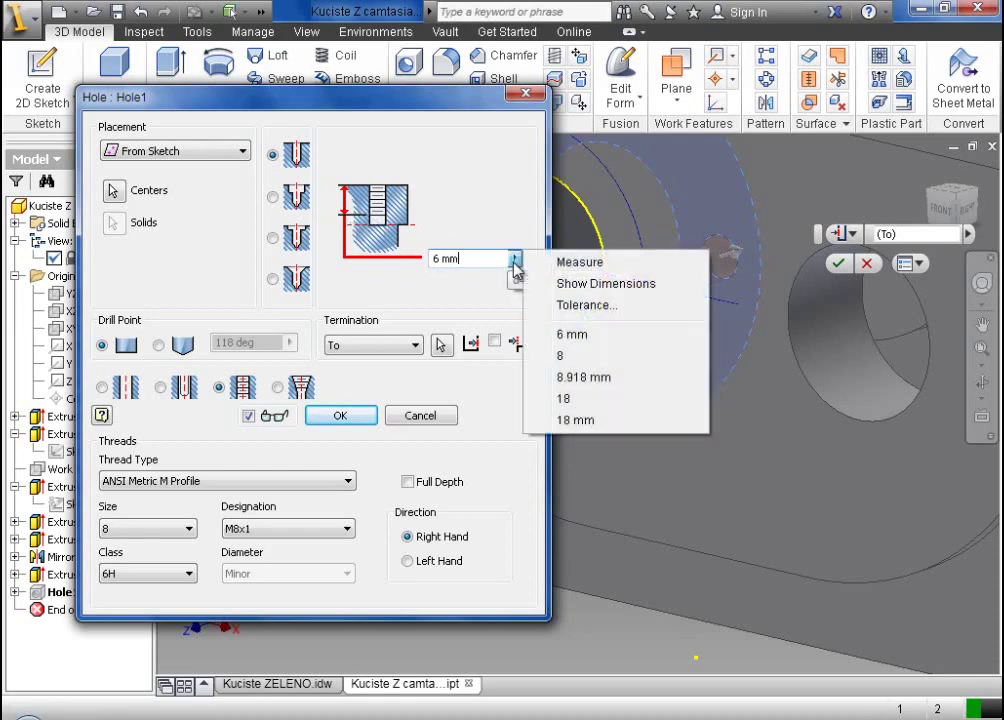
left_click(474, 258)
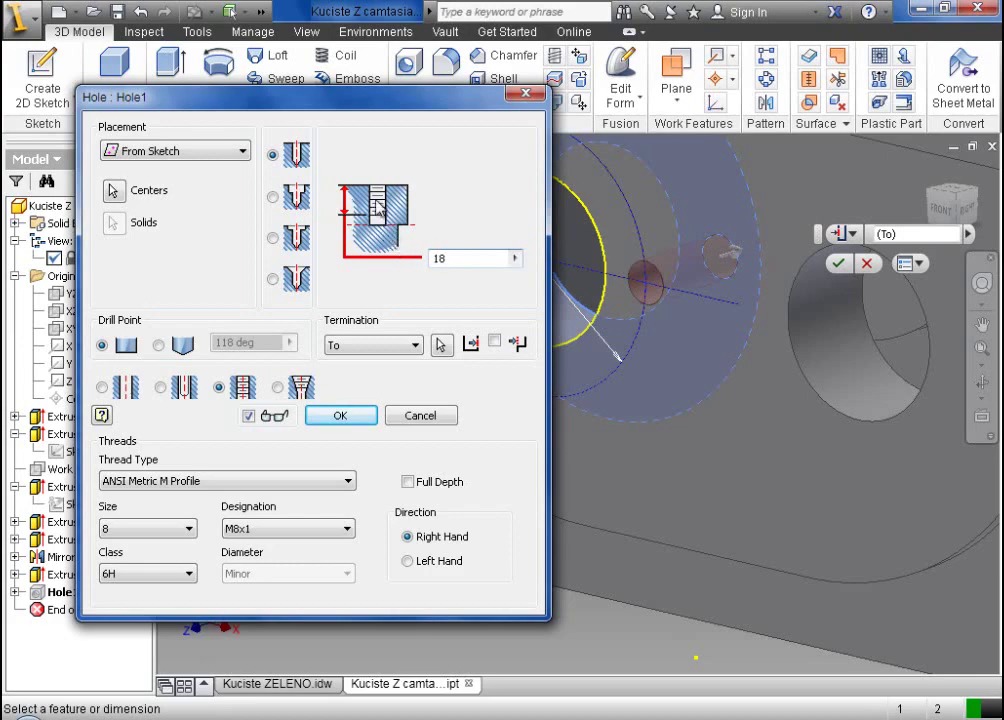
left_click(361, 416)
- Examine the threaded hole's exit on the inner boss, then return to the home view
mouse_move(943, 205)
left_mouse_down()
mouse_move(845, 231)
mouse_move(594, 211)
mouse_move(596, 251)
left_mouse_up()
scroll(955, 278, "down", 5)
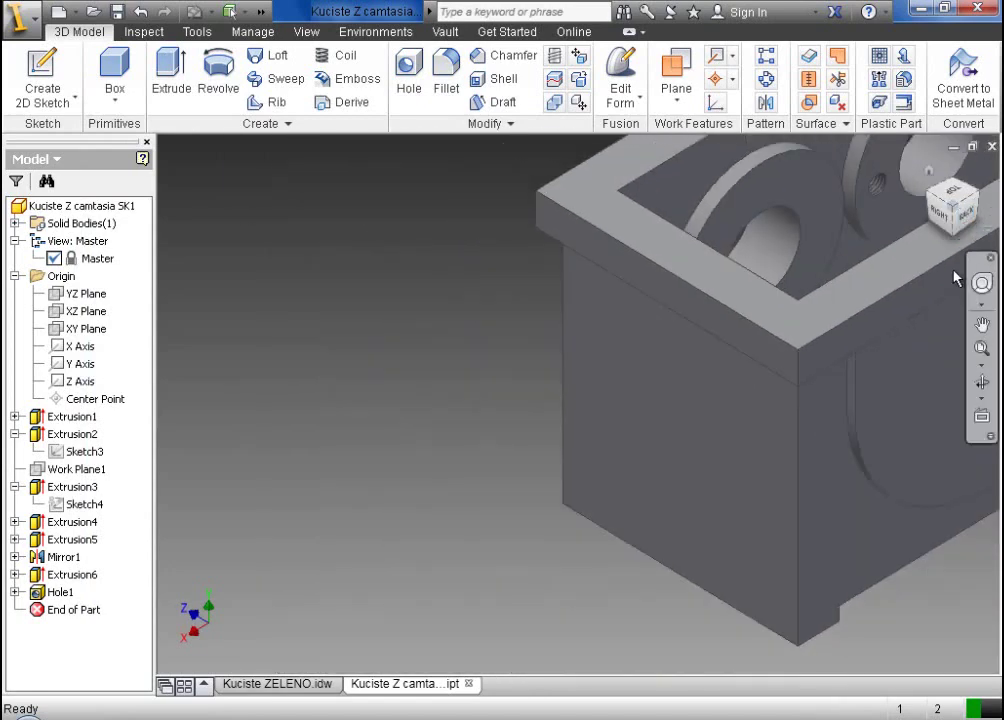
left_click(982, 325)
left_click_drag(940, 300, 560, 370)
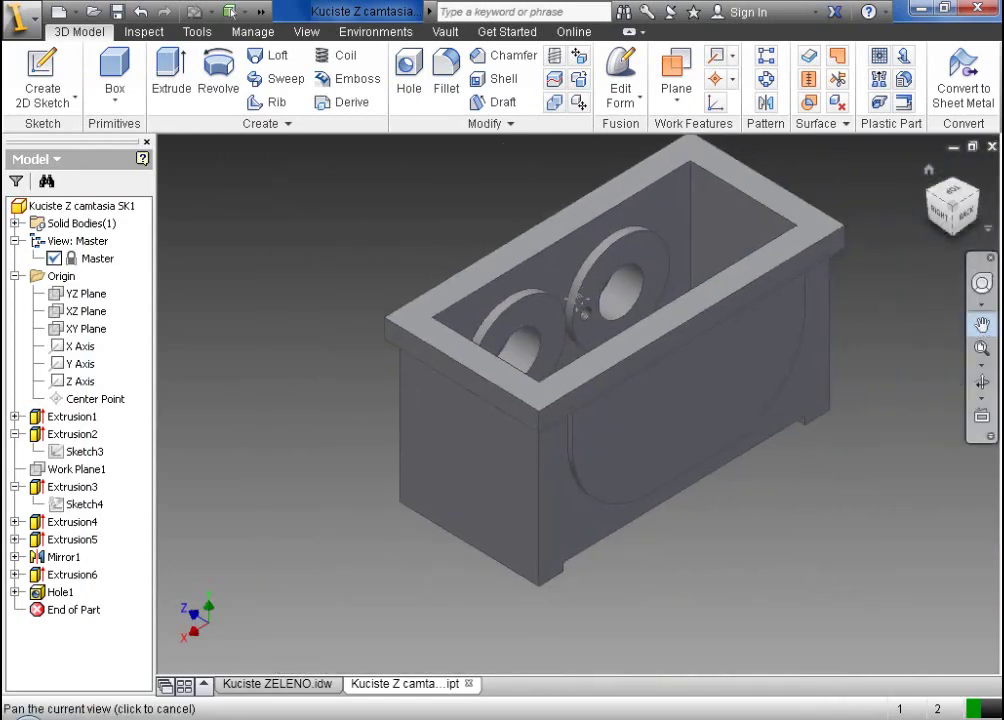
scroll(580, 318, "up", 5)
key("Home")
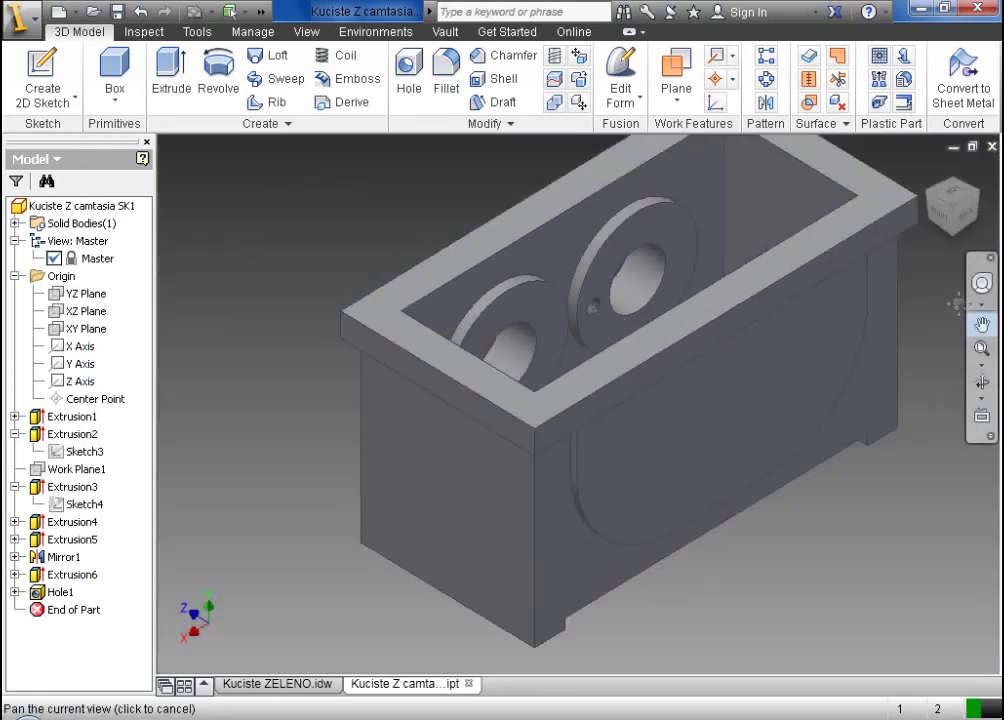
key("Escape")
left_click(930, 172)
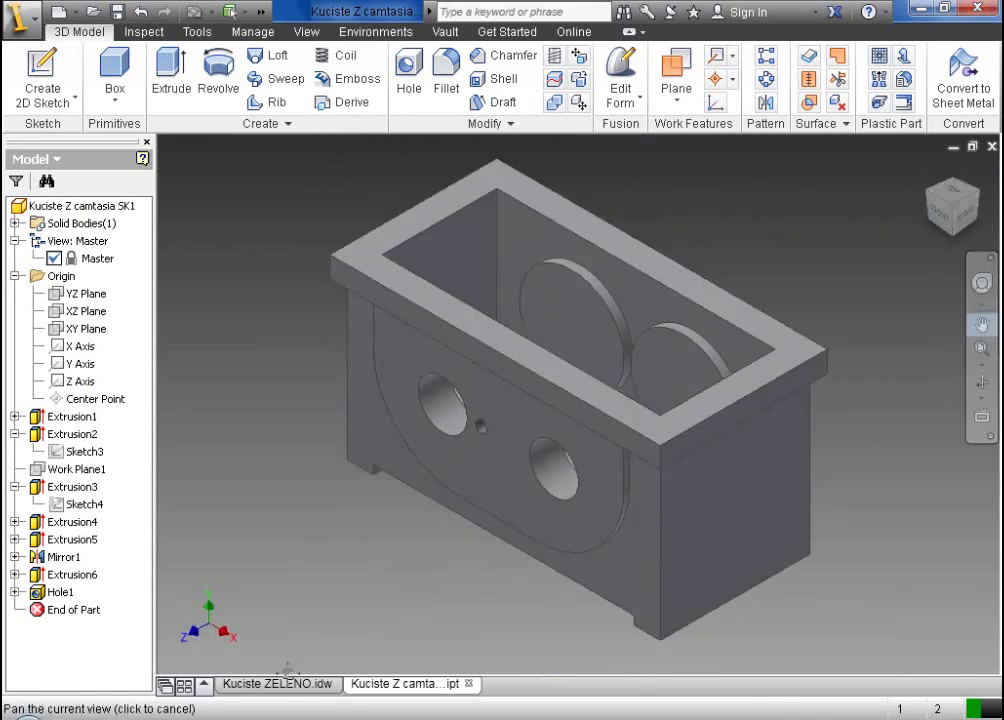
- Examine section B-B in the Kuciste ZELENO drawing to check how the threaded holes pass through the wall and boss
left_click(294, 686)
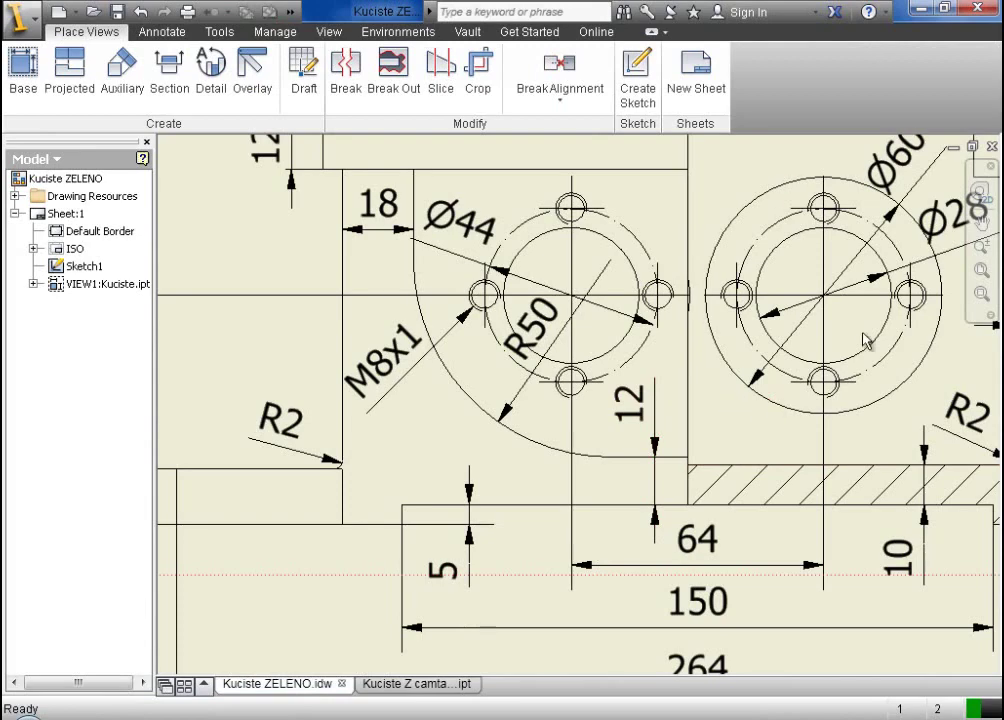
left_click(981, 222)
mouse_move(960, 390)
left_mouse_down()
mouse_move(589, 361)
mouse_move(430, 467)
left_mouse_up()
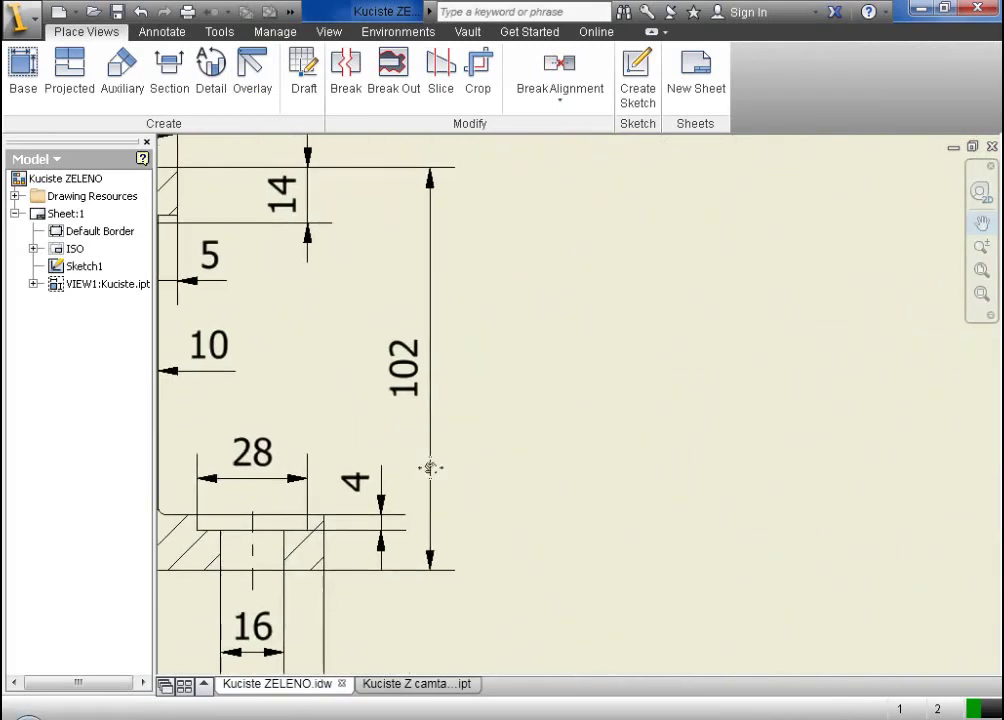
scroll(592, 410, "down", 3)
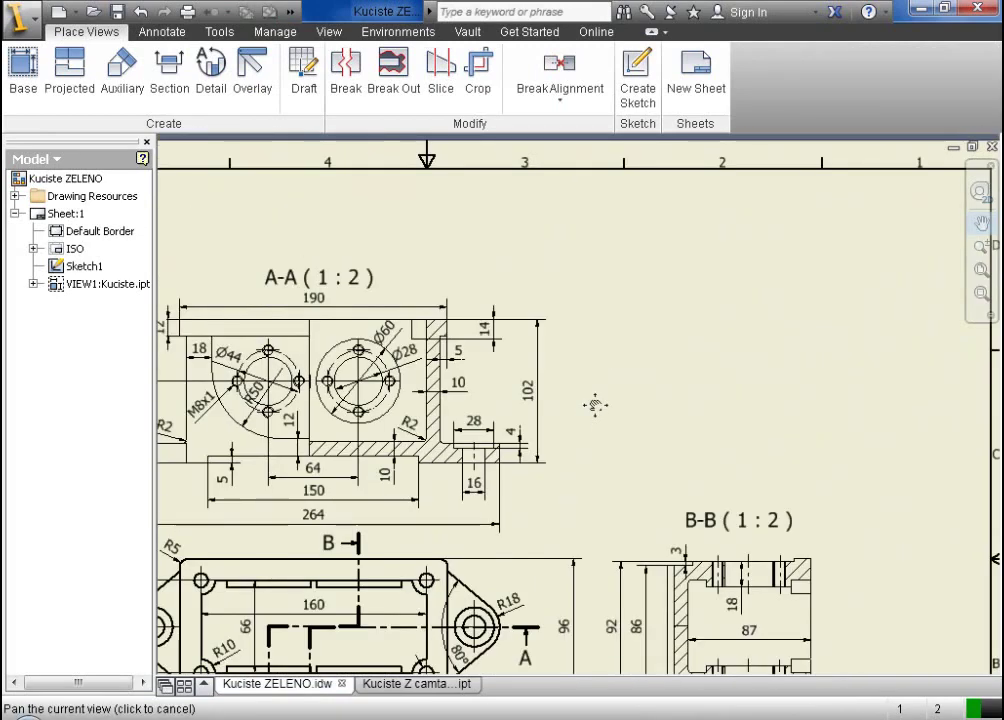
scroll(605, 420, "down", 3)
scroll(615, 400, "up", 6)
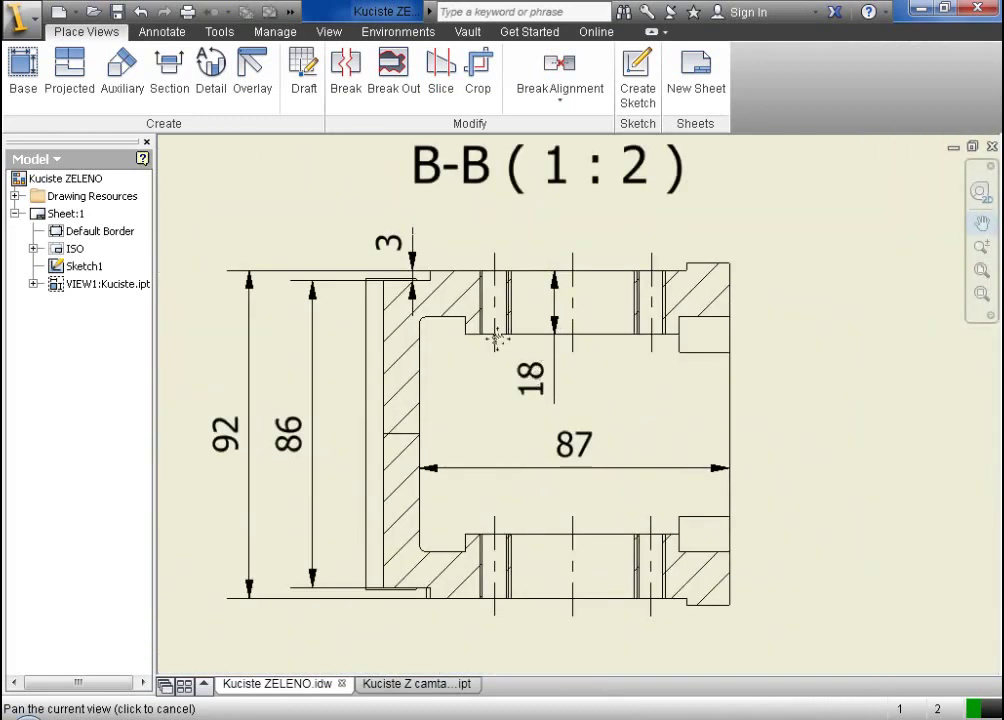
key("Escape")
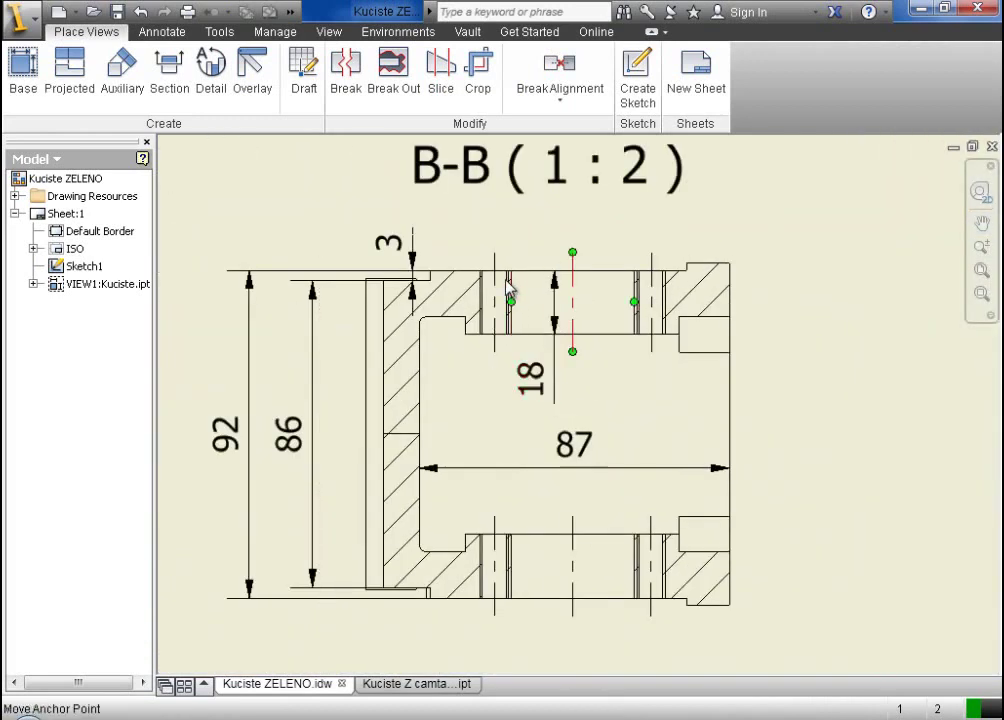
scroll(488, 305, "up", 3)
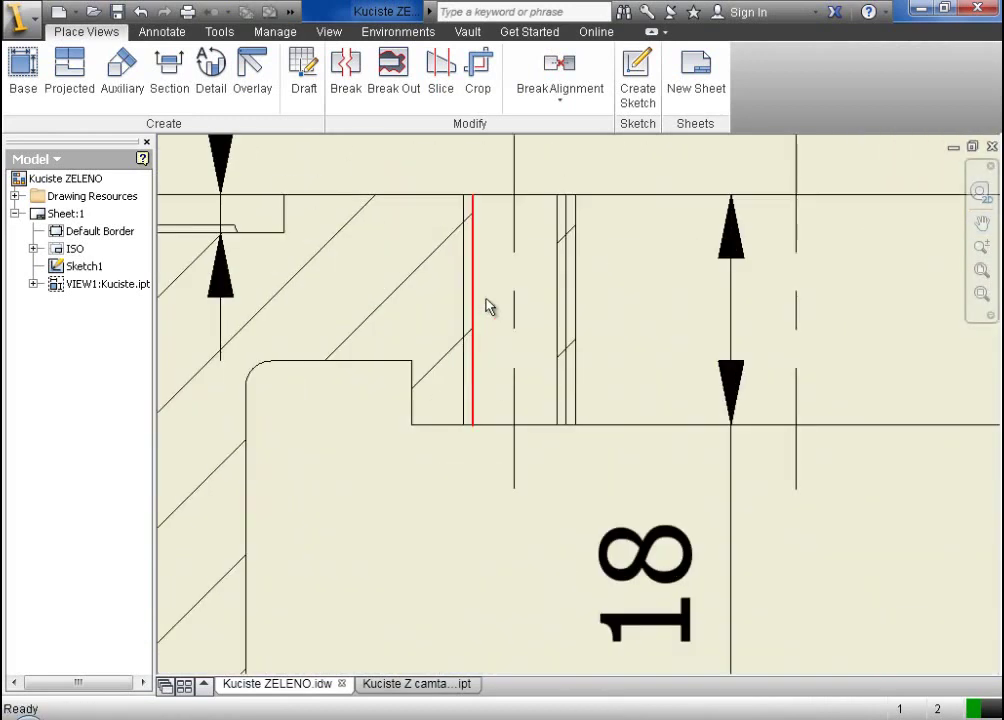
scroll(489, 305, "down", 2)
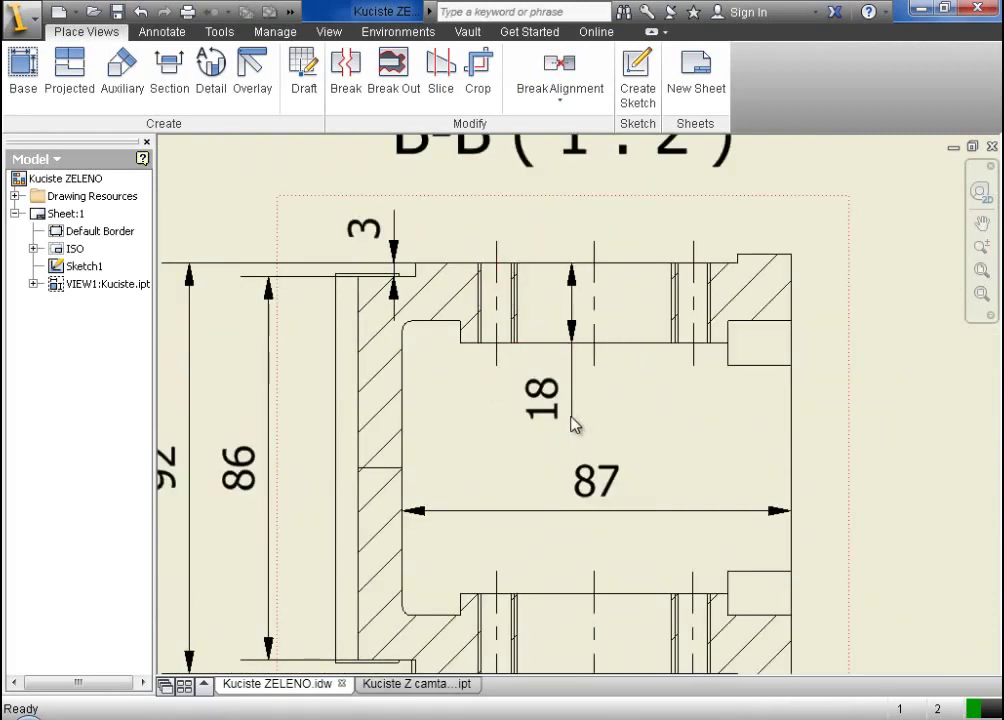
- In the part, circular-pattern the M8x1 hole around the adjacent bearing hole's axis with 4 occurrences over 360 deg
left_click(441, 688)
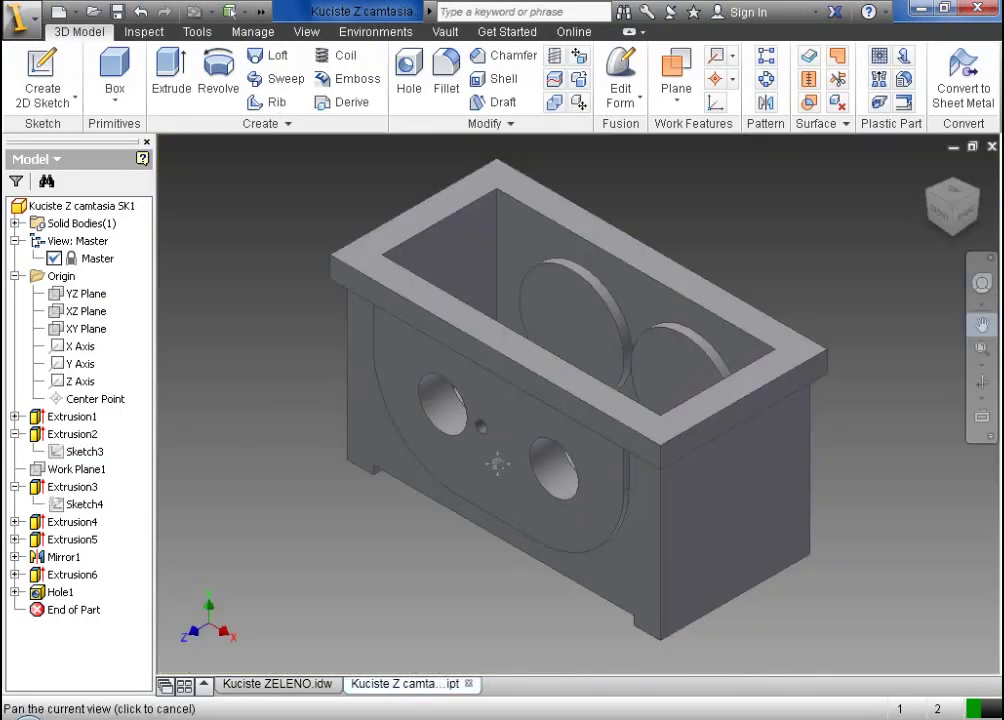
left_click(767, 82)
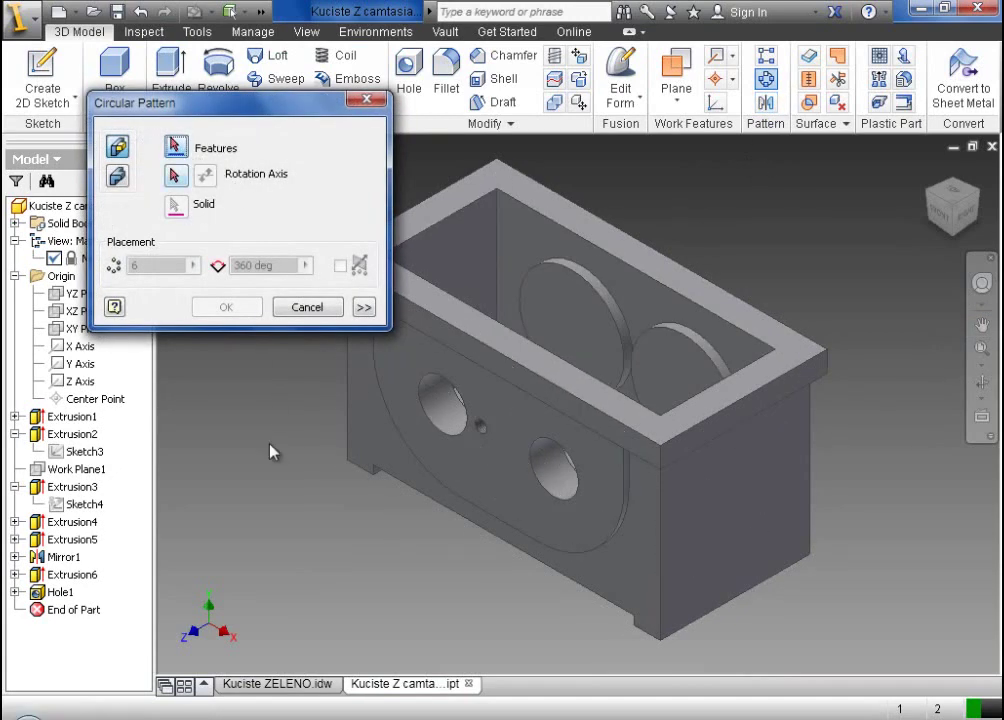
left_click(60, 592)
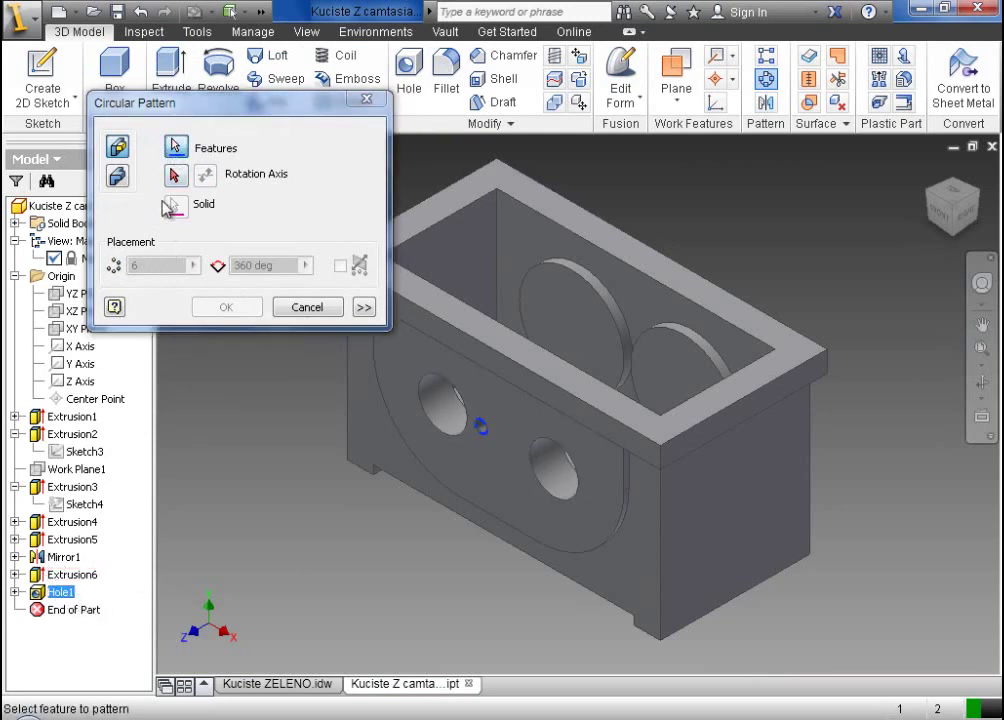
left_click(430, 412)
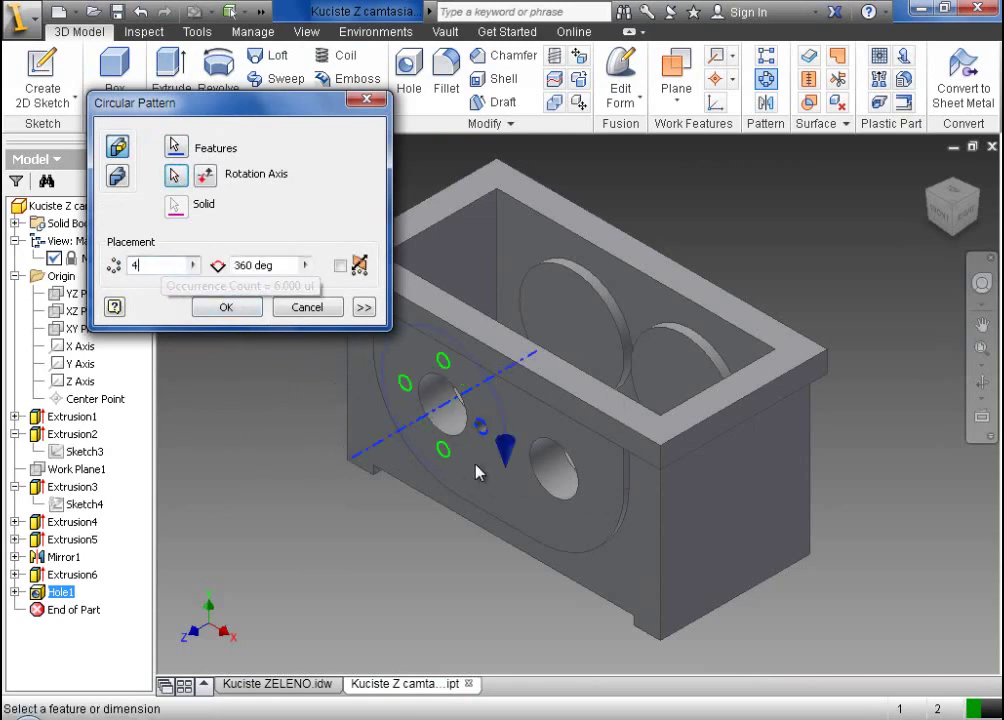
left_click(228, 307)
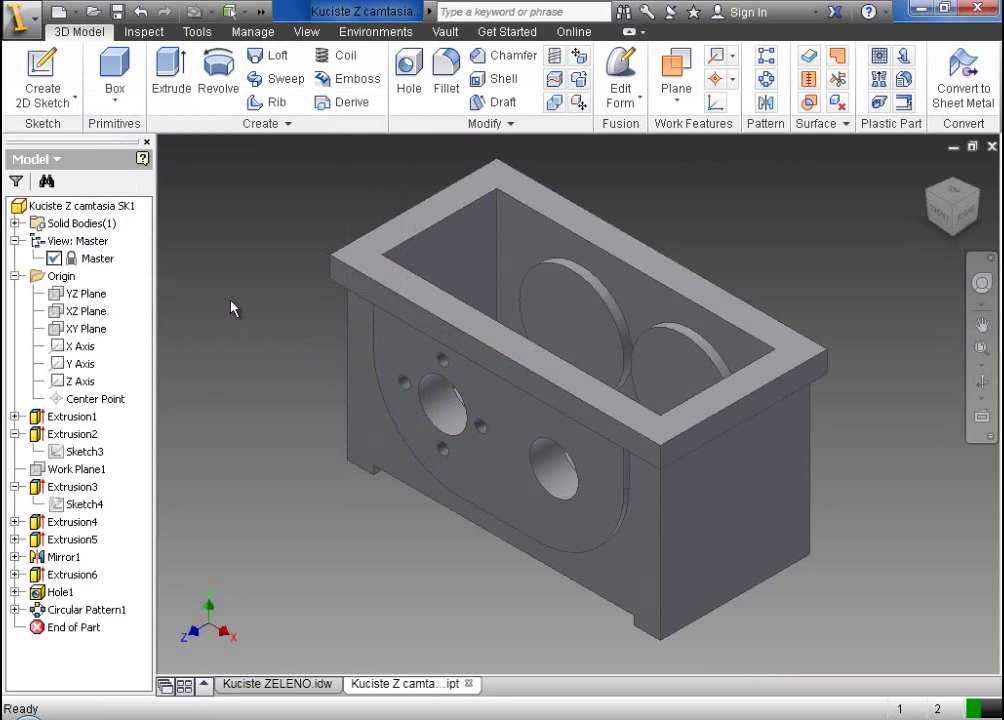
- Mirror the threaded hole and its circular pattern about the YZ plane onto the second bearing hole
left_click(764, 106)
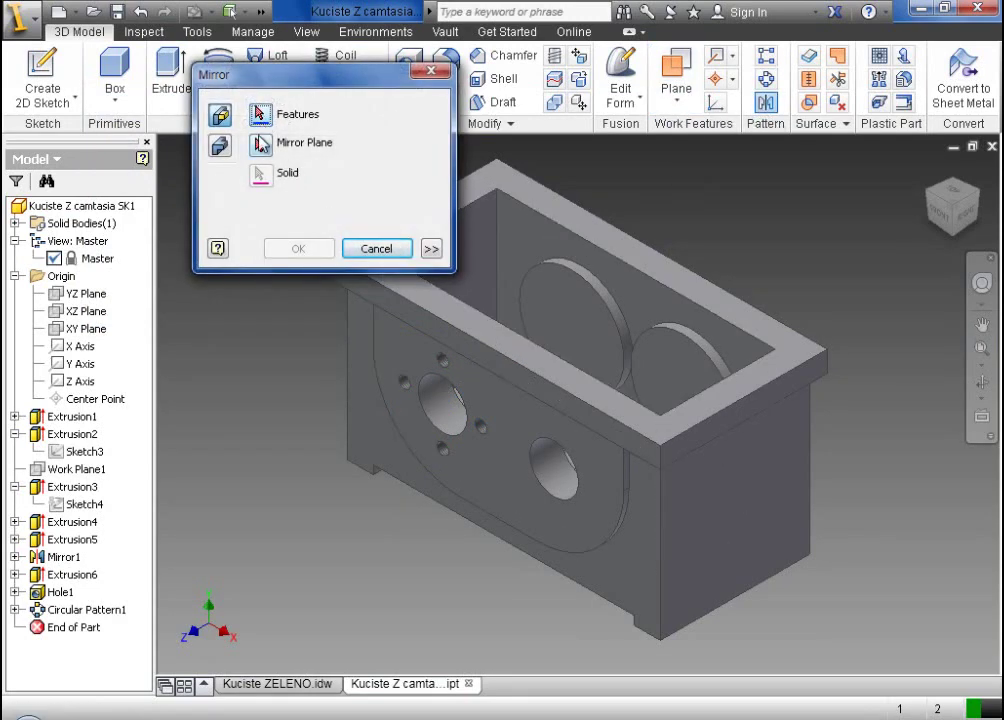
left_click(55, 592)
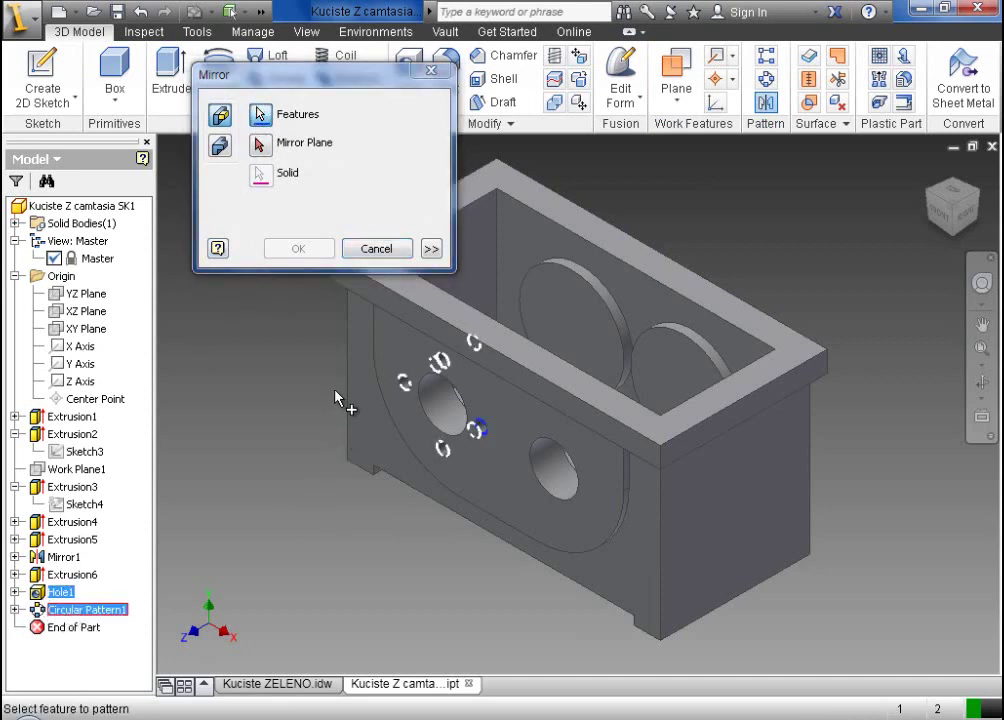
left_click(260, 142)
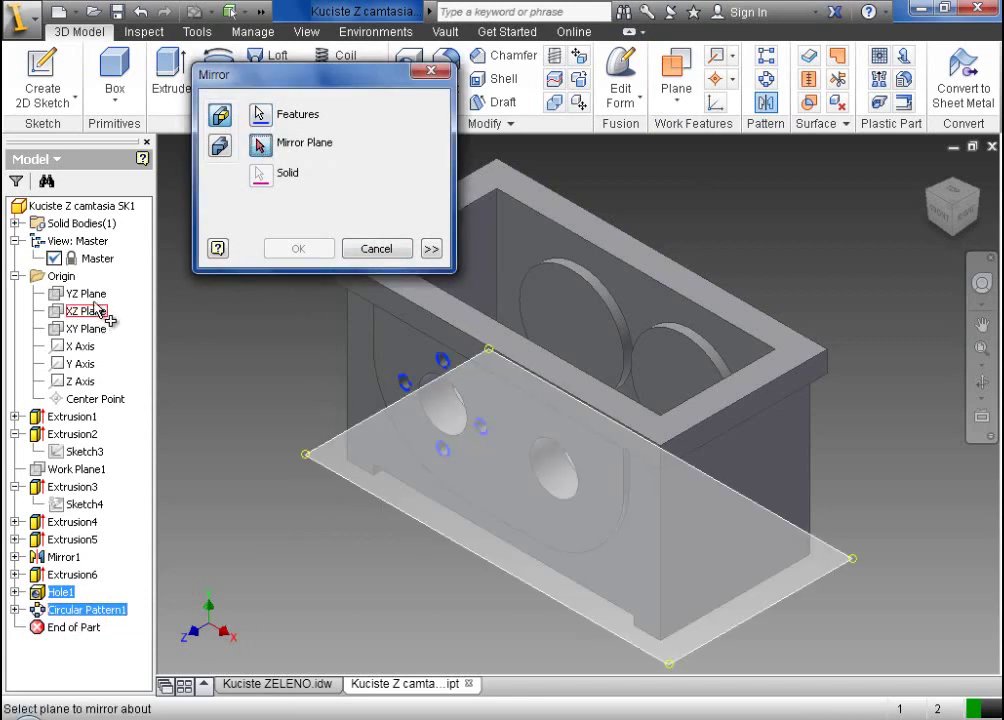
left_click(96, 297)
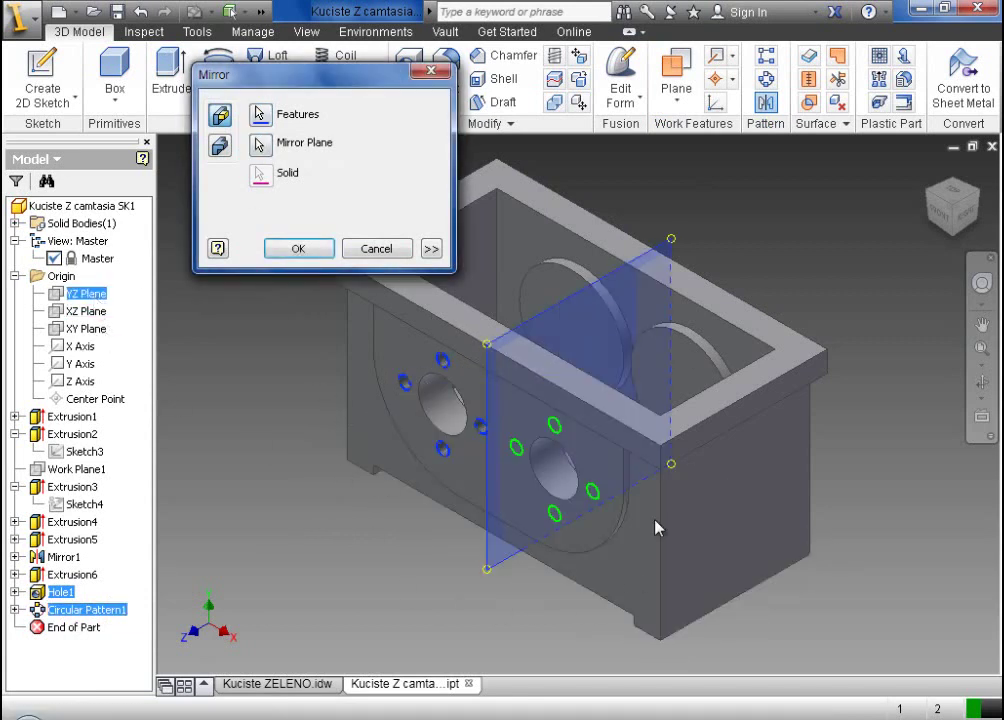
left_click(328, 247)
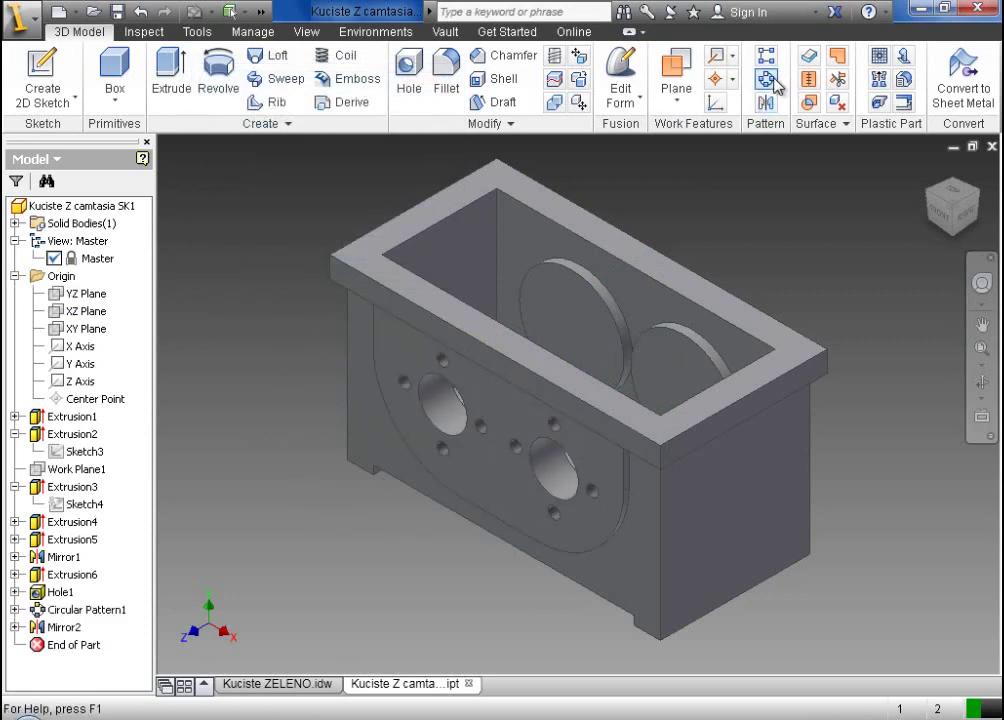
mouse_move(955, 197)
left_mouse_down()
mouse_move(609, 175)
mouse_move(620, 164)
mouse_move(746, 235)
mouse_move(894, 213)
mouse_move(201, 217)
mouse_move(212, 226)
left_mouse_up()
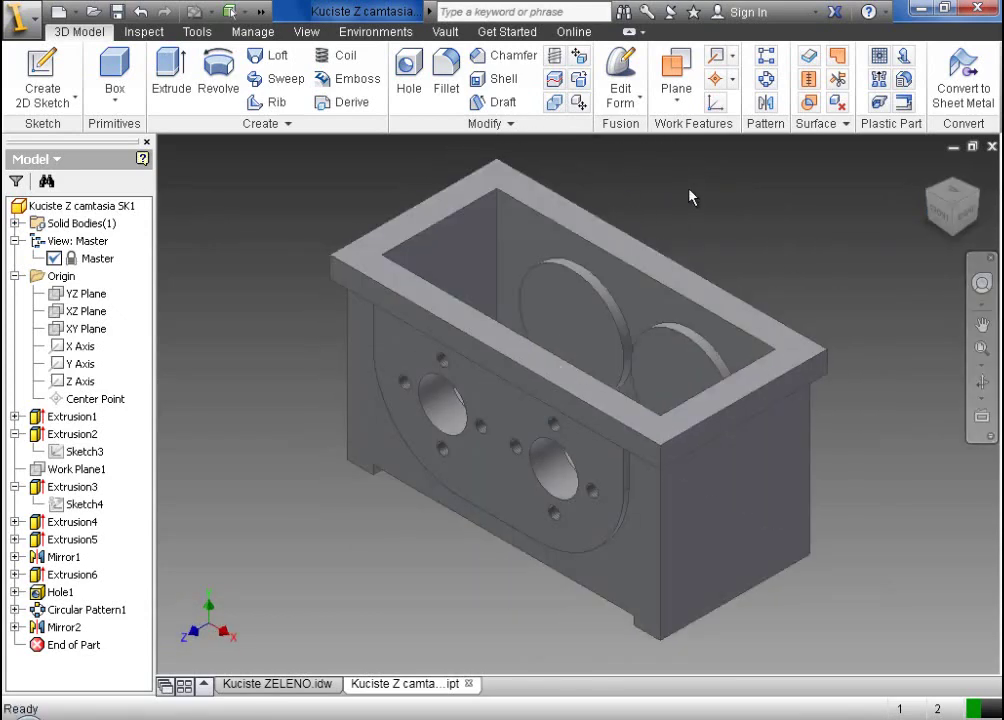
- Mirror the bearing holes and all threaded holes about the XY plane to the opposite wall, then restore the home view
left_click(766, 104)
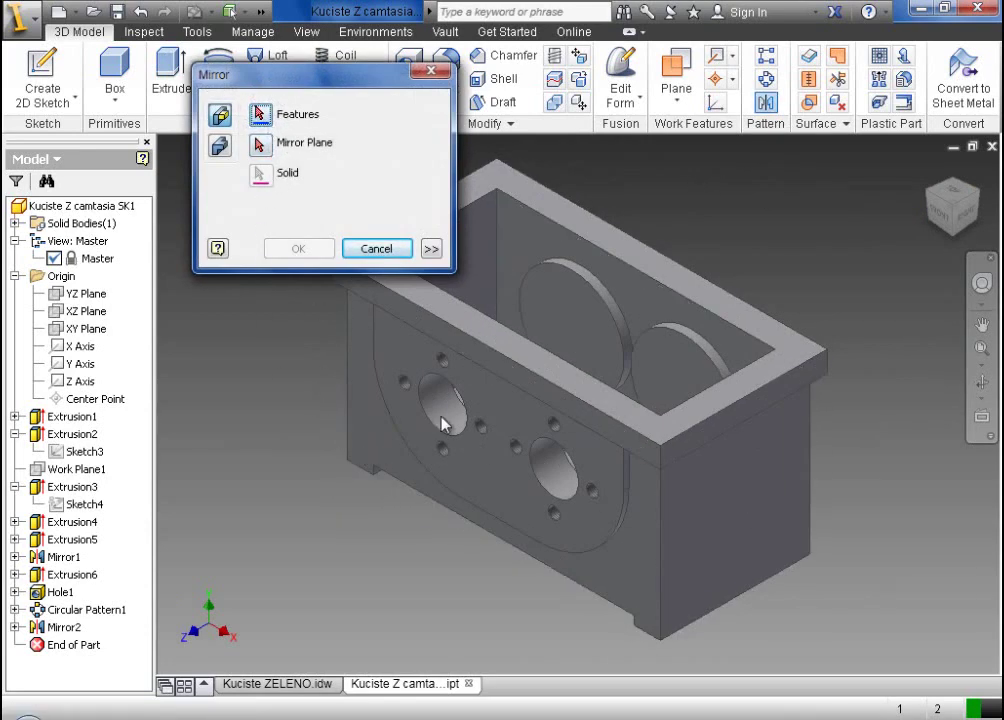
left_click(68, 612)
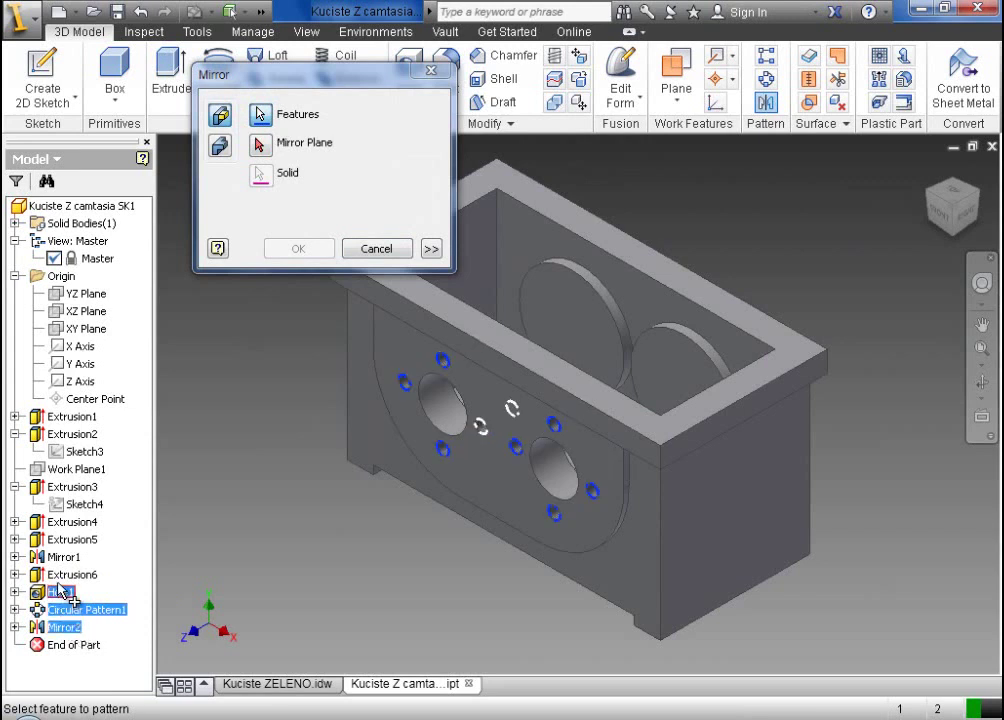
left_click(85, 336)
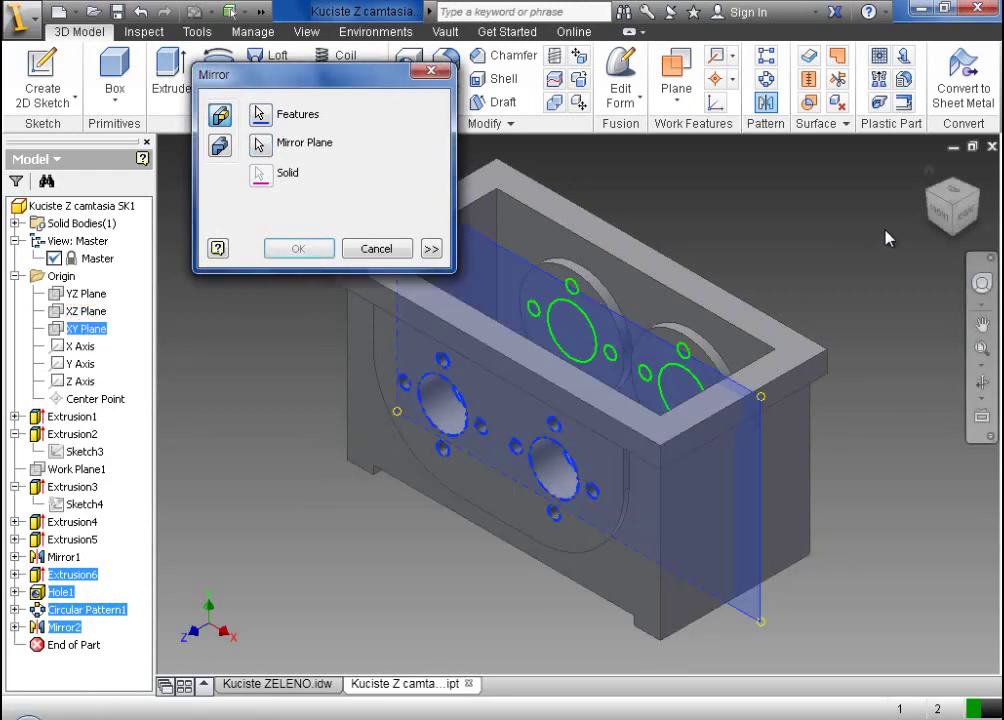
left_click(964, 210)
middle_click_drag(854, 228, 746, 188, "shift")
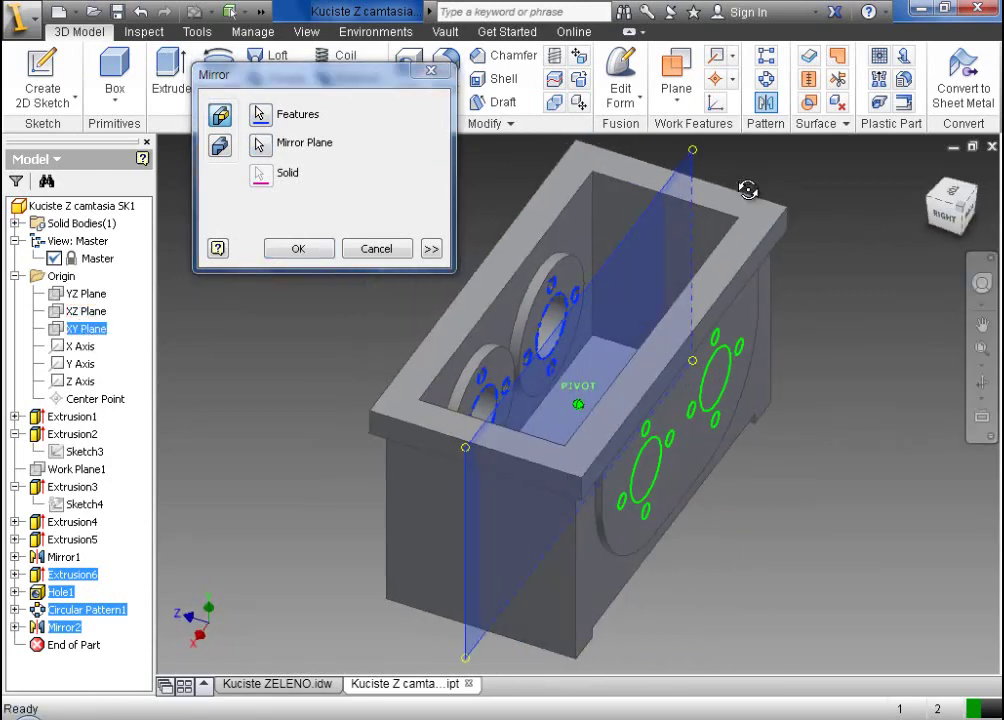
left_click(300, 249)
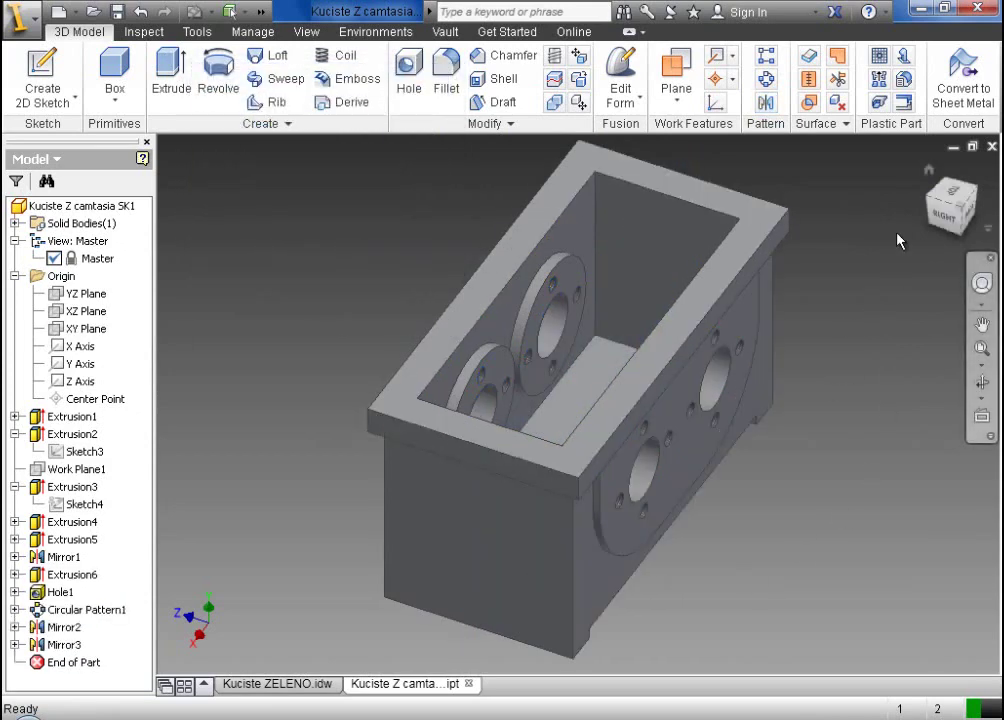
left_click(928, 172)
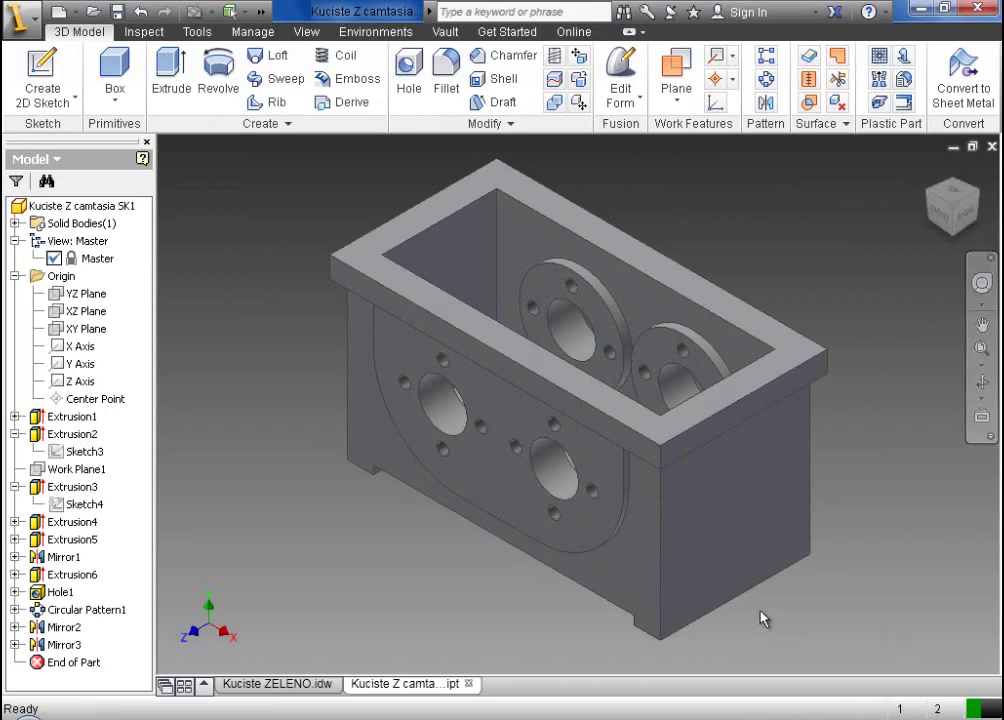
- Examine section A-A and the top view in the drawing for the inner corner bosses' height and radius and the rim hole positions
left_click(279, 690)
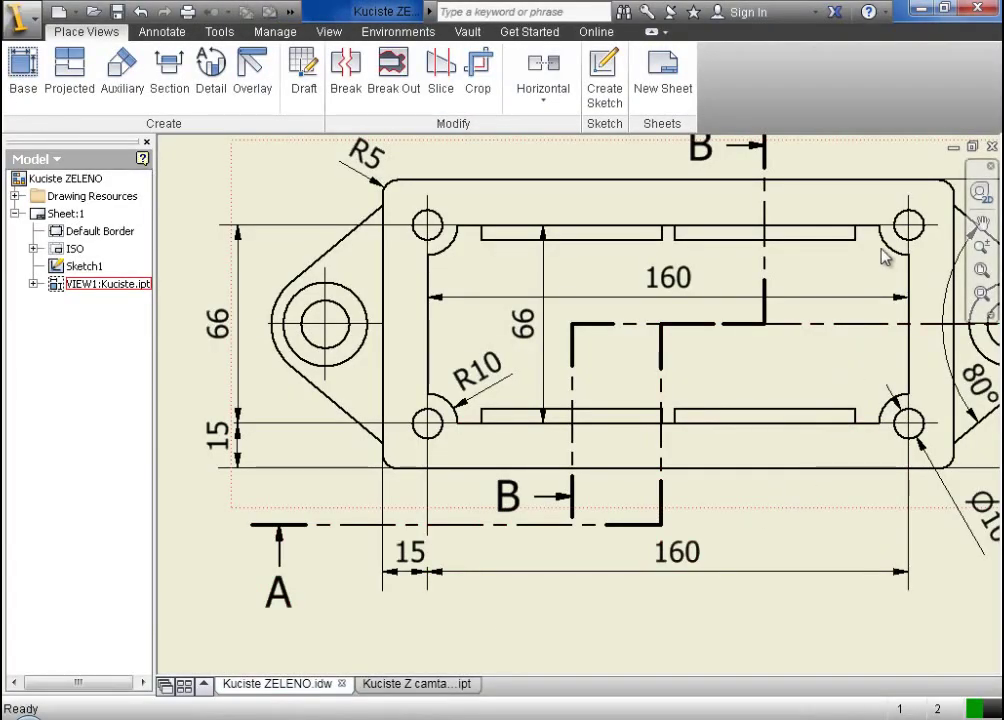
scroll(800, 320, "down", 6)
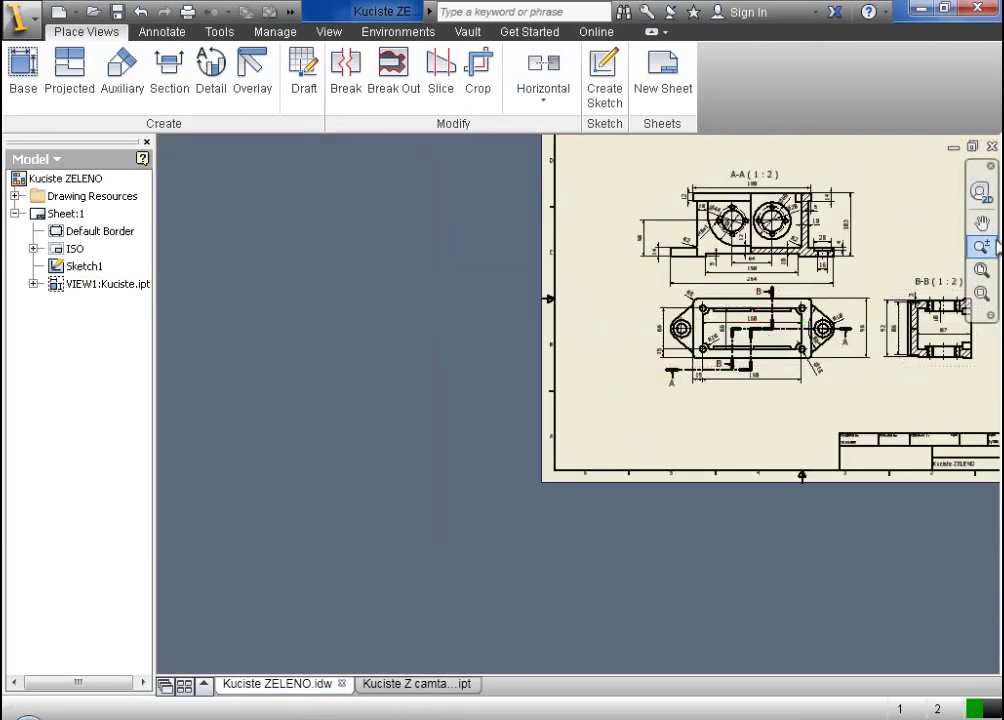
left_click(981, 222)
left_click_drag(836, 206, 667, 322)
scroll(667, 322, "up", 4)
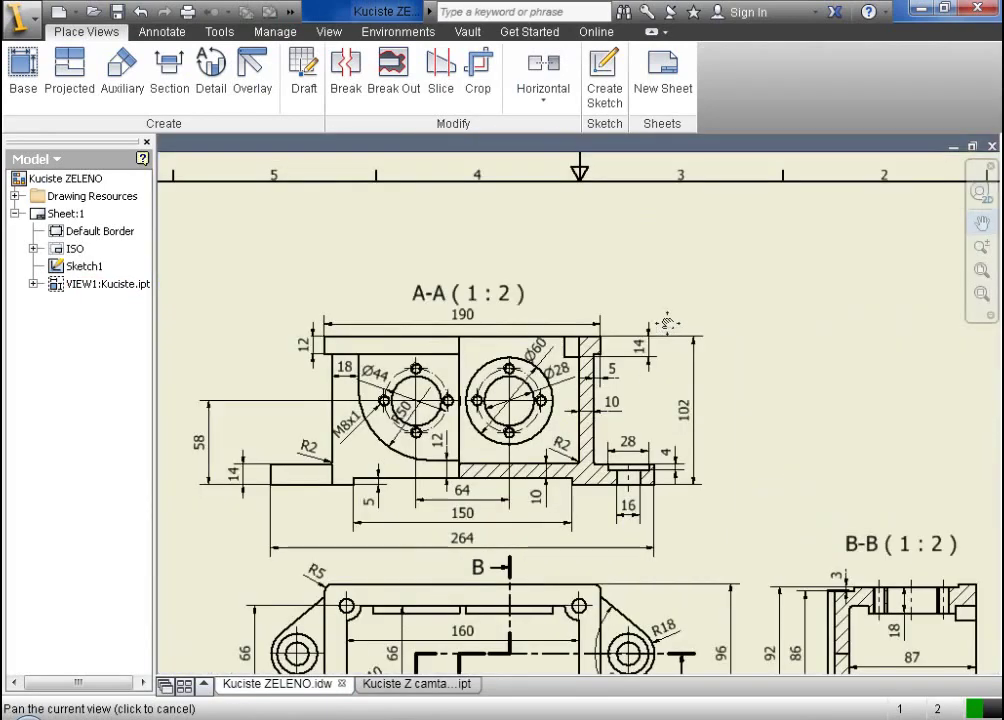
scroll(666, 322, "up", 3)
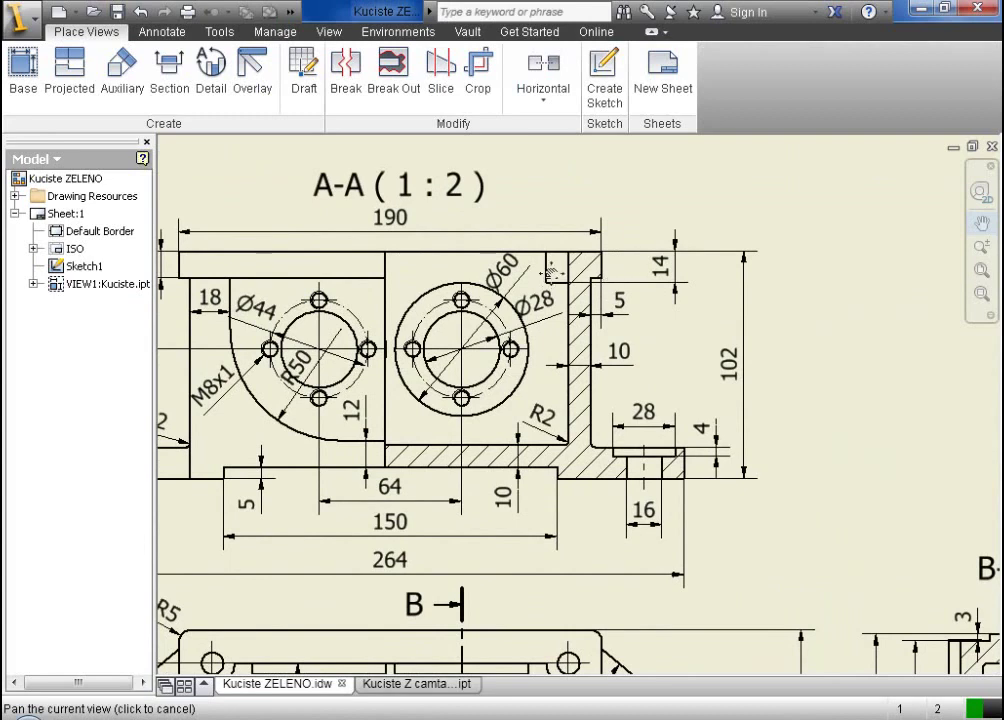
key("Escape")
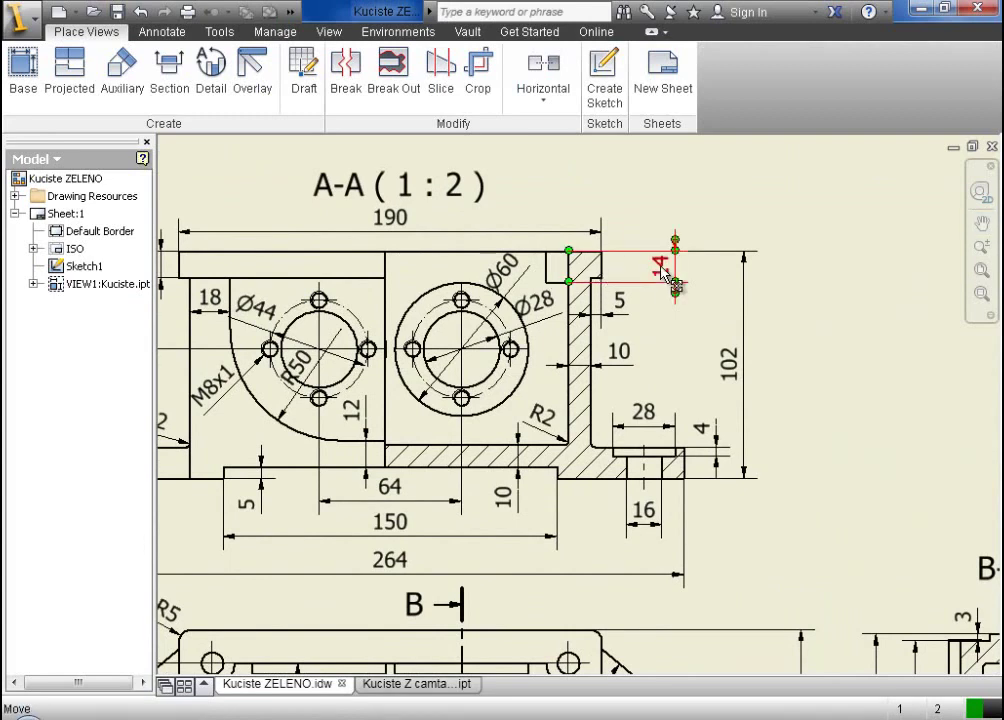
key("Home")
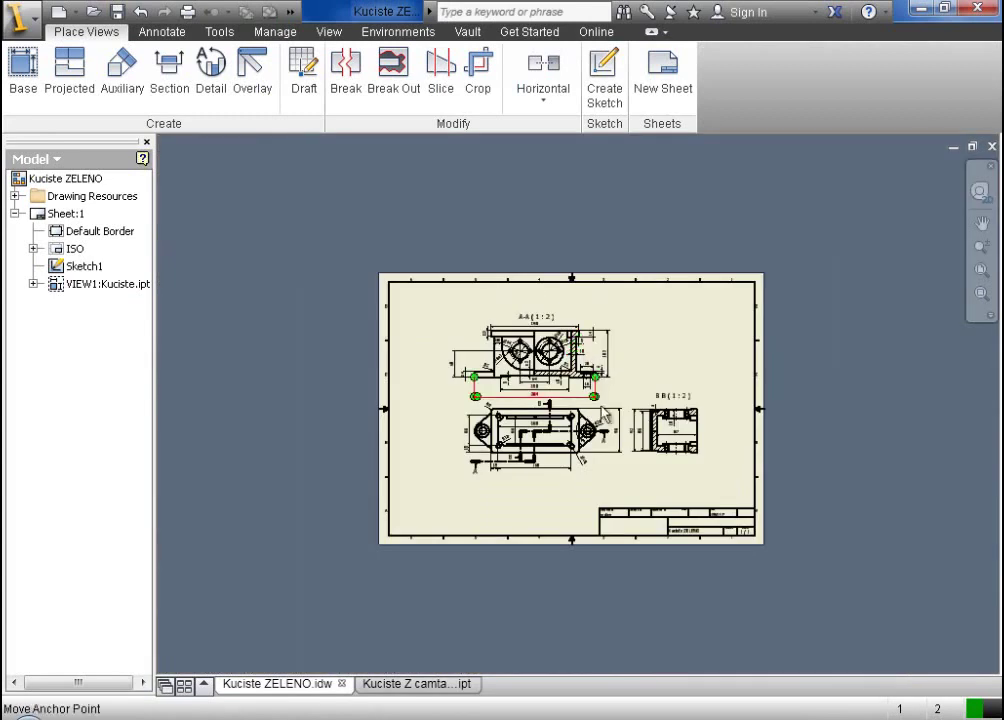
scroll(535, 385, "up", 6)
scroll(480, 391, "up", 5)
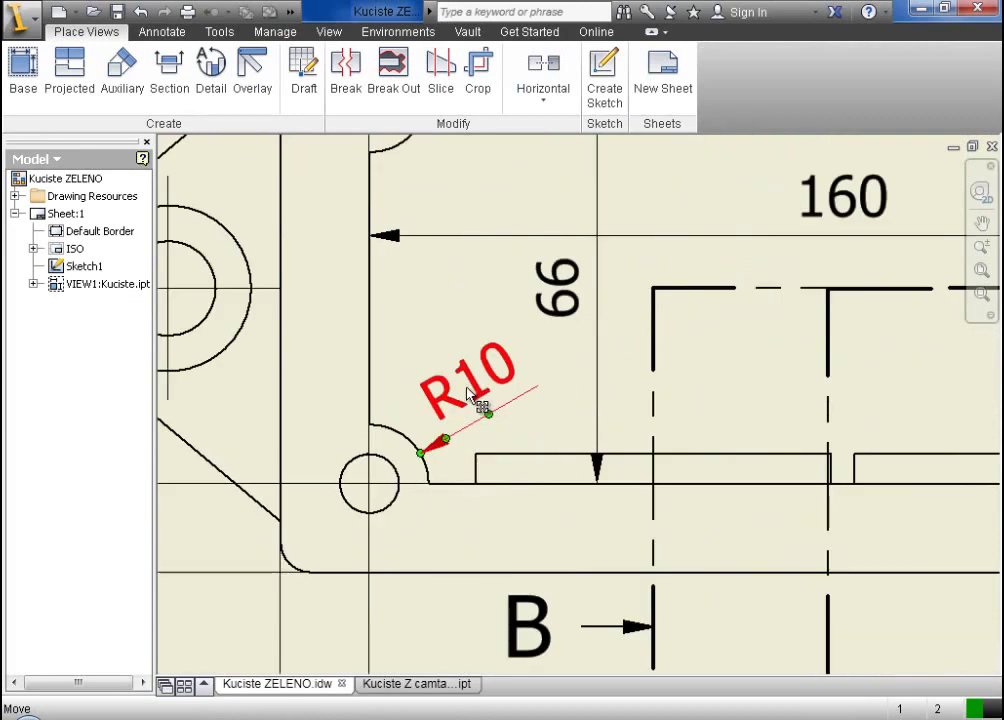
scroll(467, 392, "down", 3)
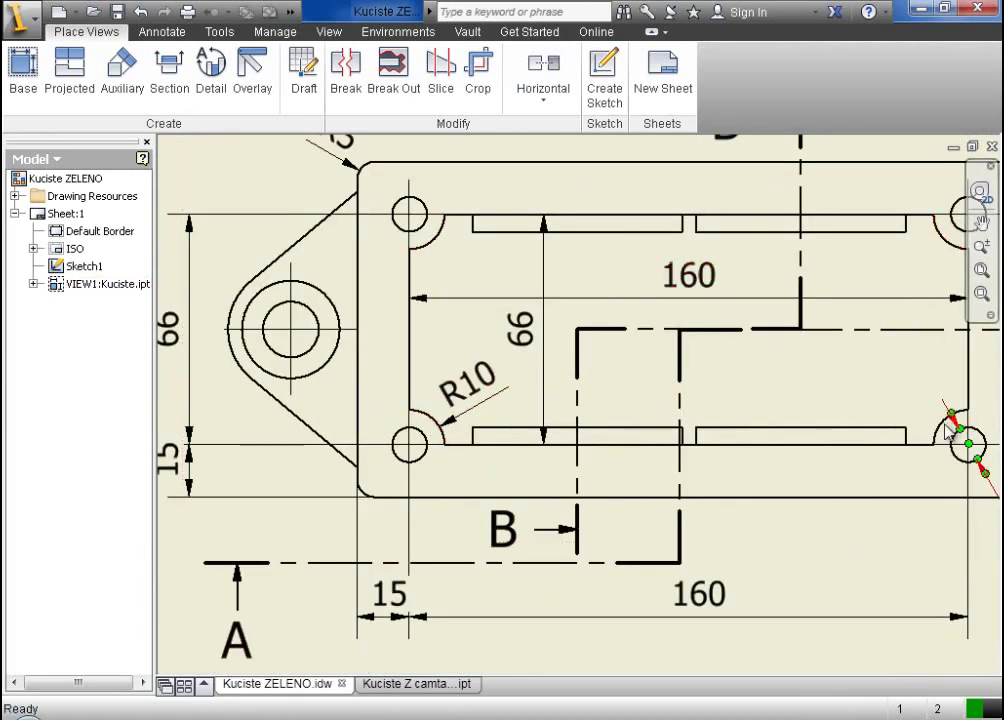
- In the part, sketch on the rim's top face a quarter arc of about 17.7 mm radius centred on the opening's upper-left corner
left_click(428, 686)
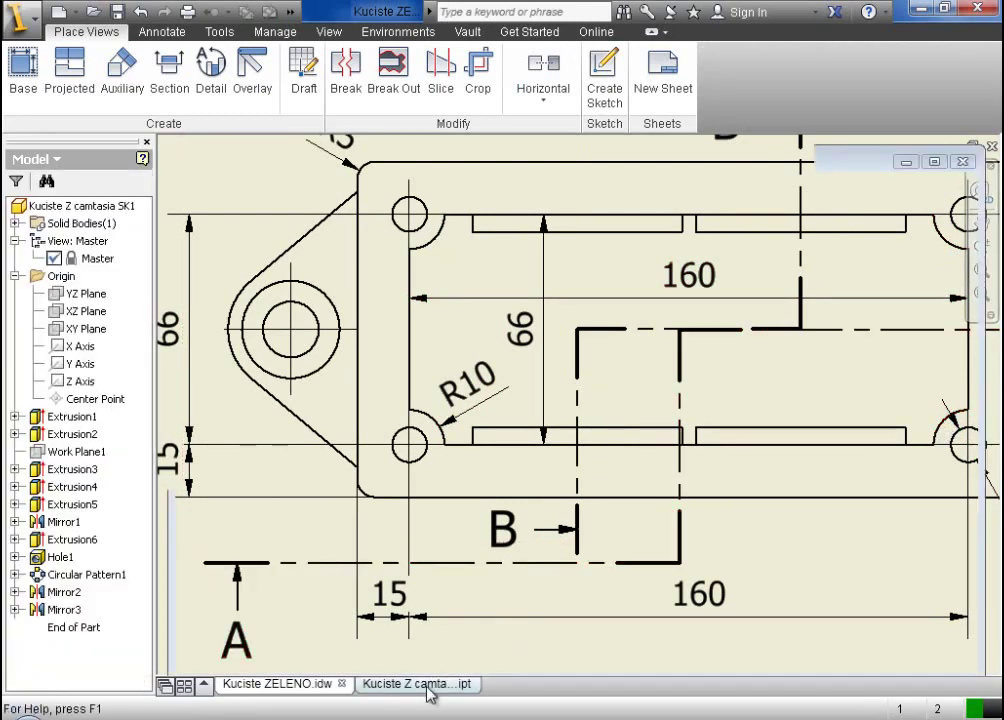
left_click(594, 233)
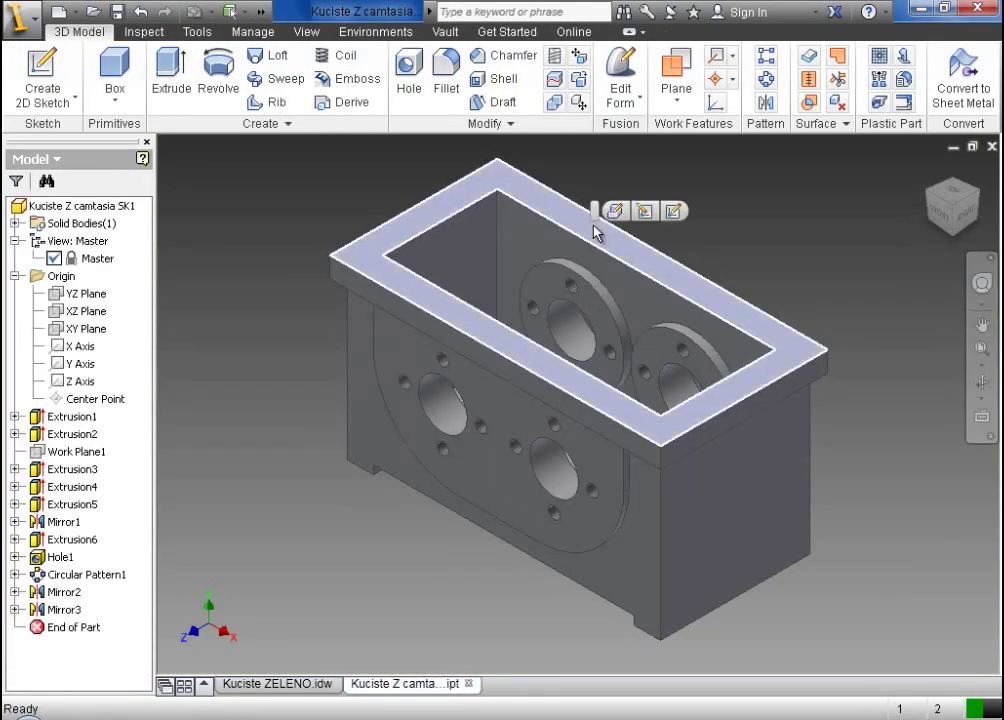
left_click(667, 210)
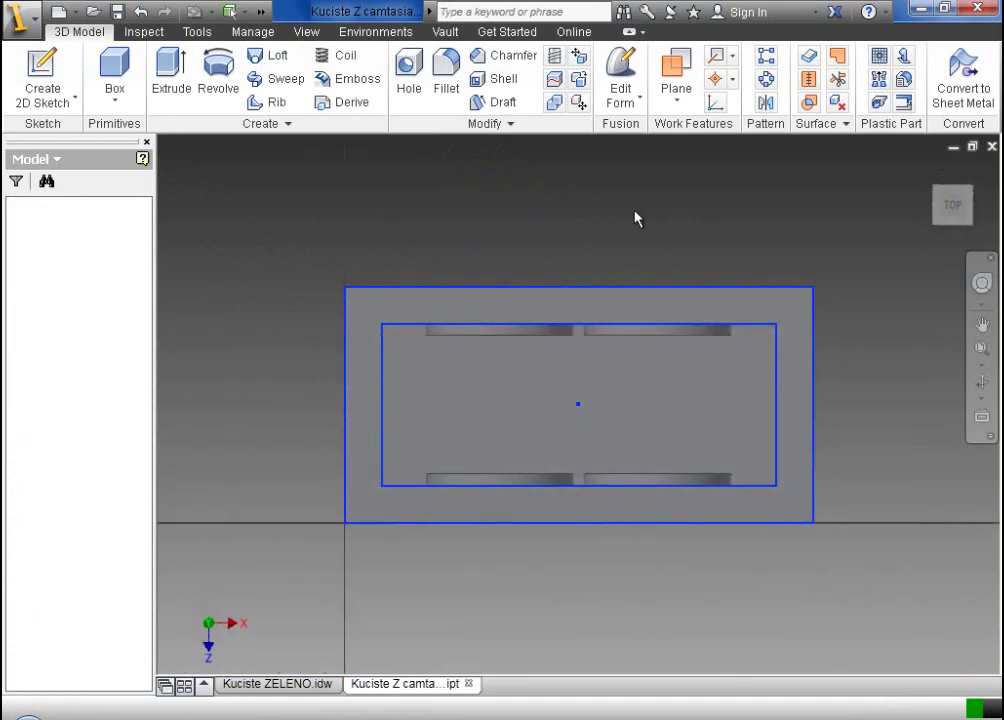
scroll(367, 300, "up", 5)
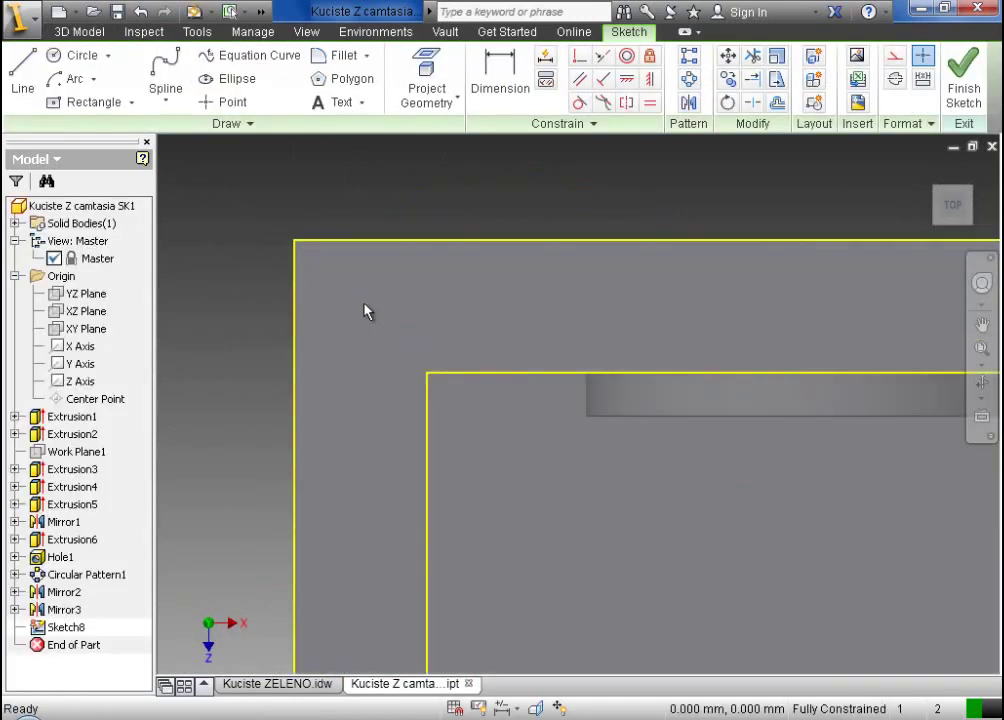
left_click(93, 82)
left_click(85, 190)
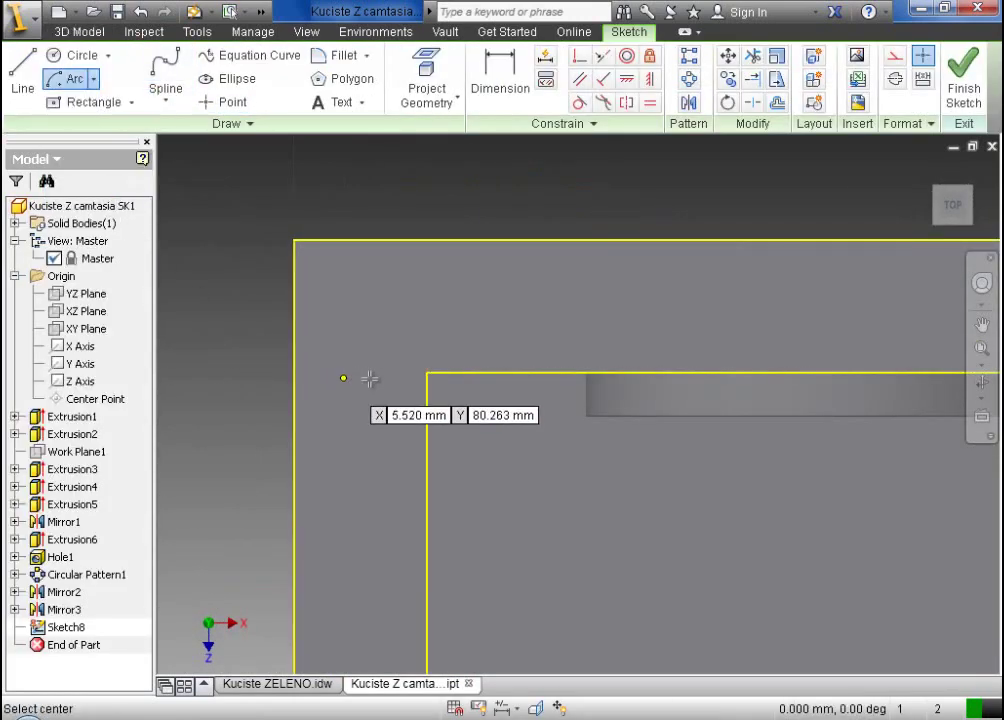
left_click(427, 373)
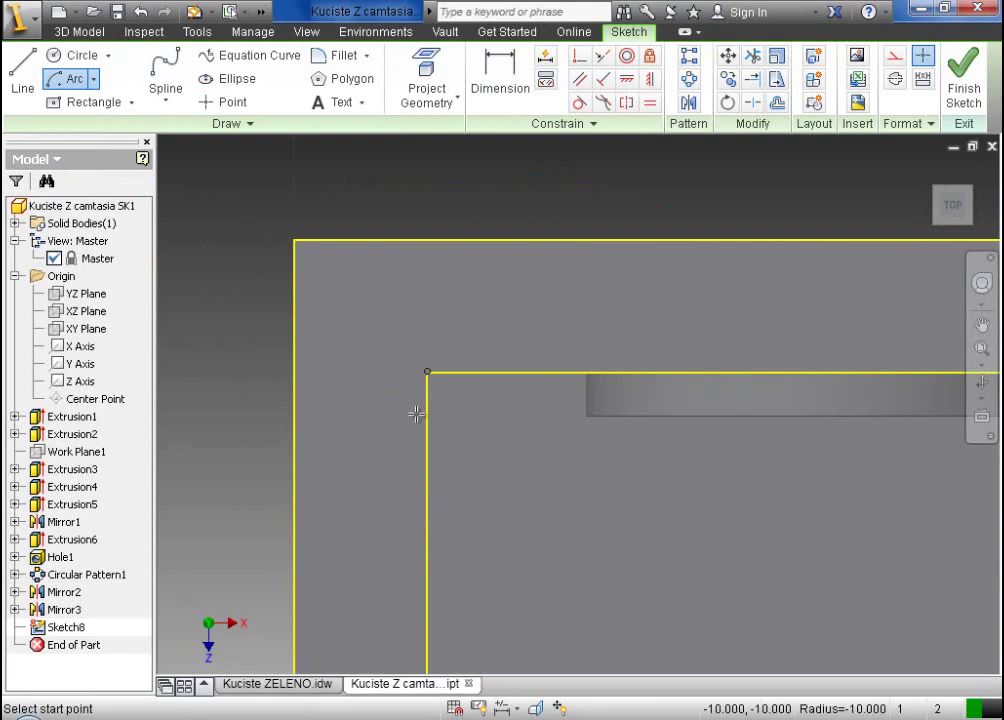
left_click(427, 527)
left_click(585, 375)
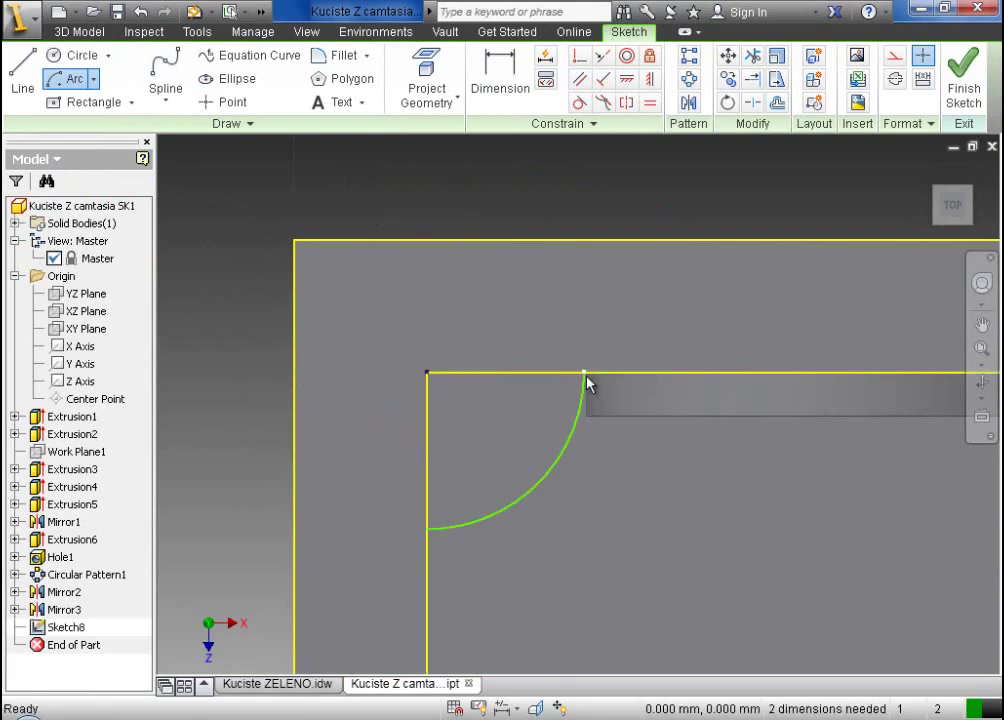
- Close the quarter-arc profile with two lines running along the opening's edges from the arc's ends to the corner
left_click(24, 88)
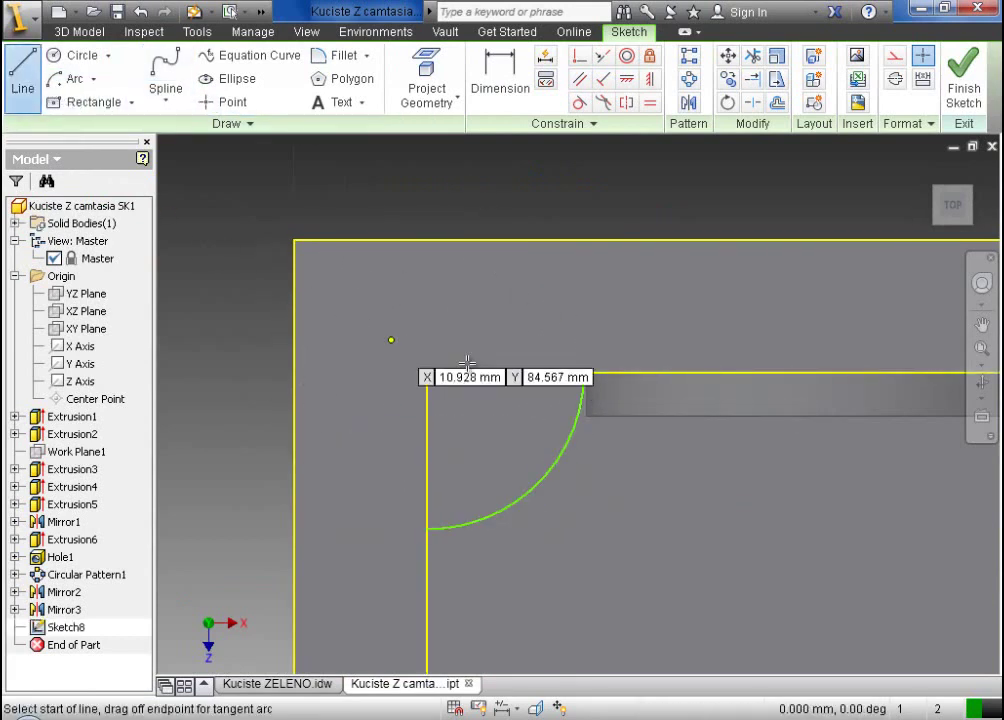
left_click(585, 373)
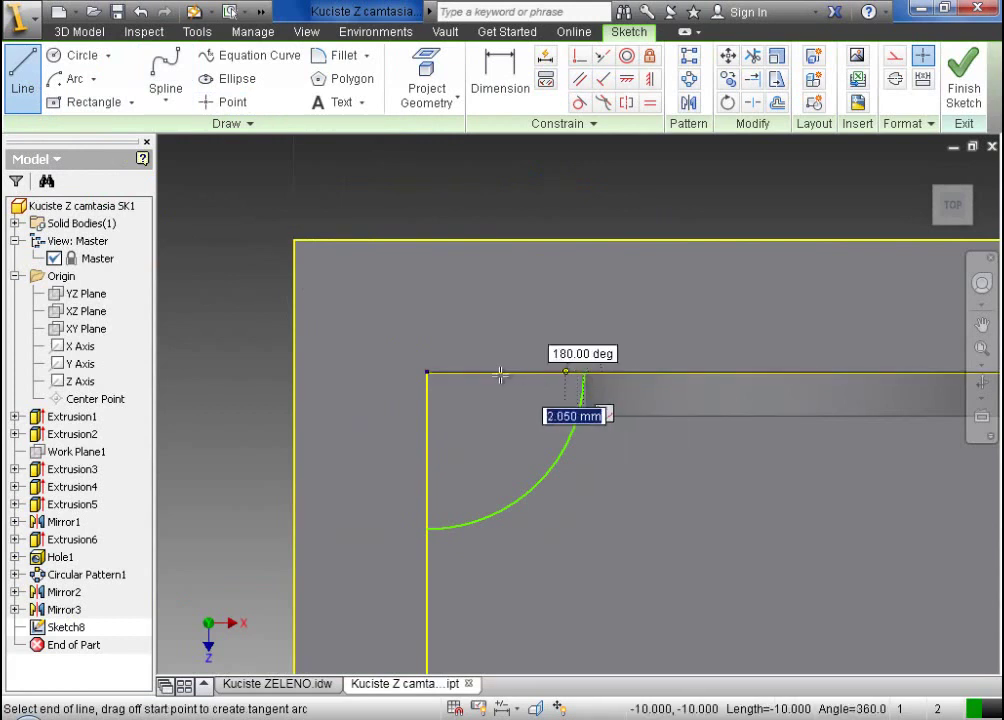
left_click(427, 373)
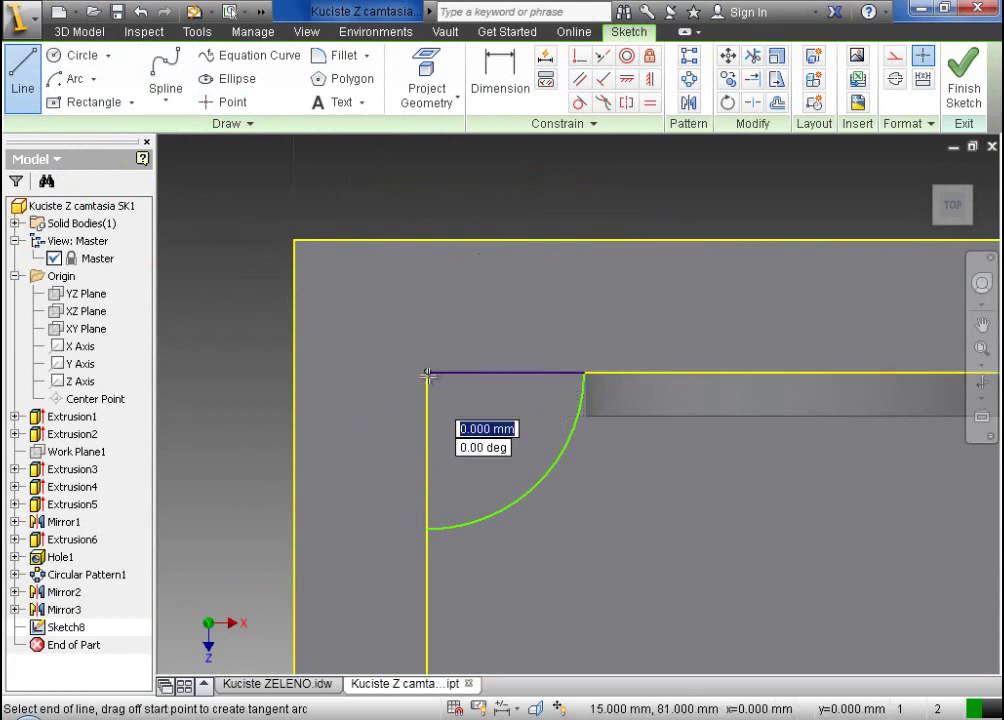
left_click(427, 528)
key("Escape")
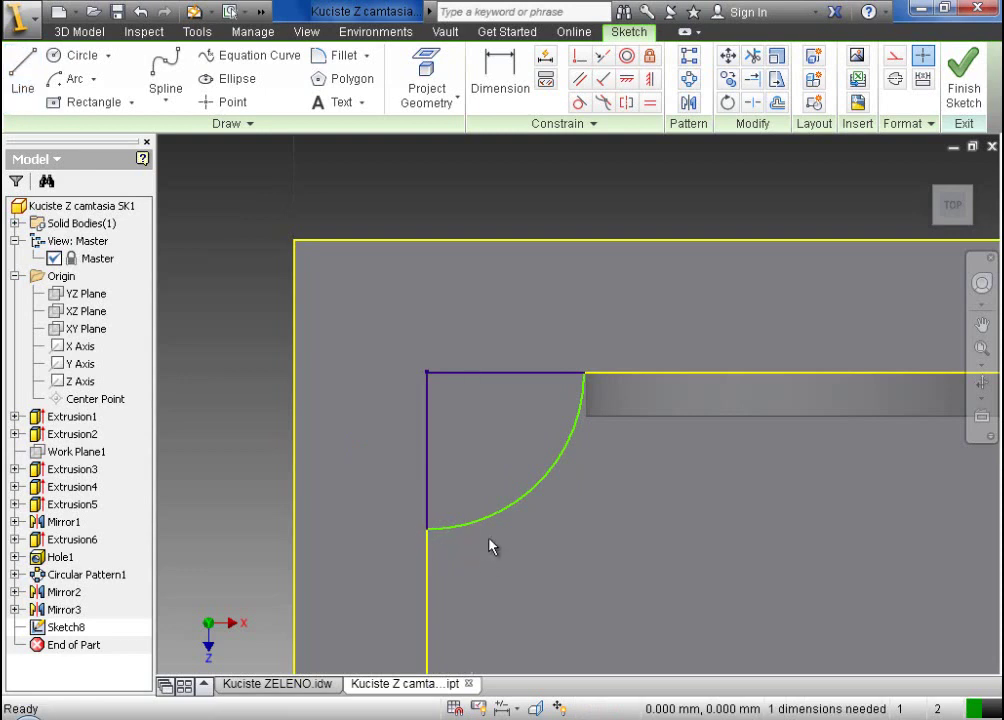
- Draw a horizontal line from the sketch's centre point outward past the rim's left edge as a mirror line
scroll(495, 480, "down", 5)
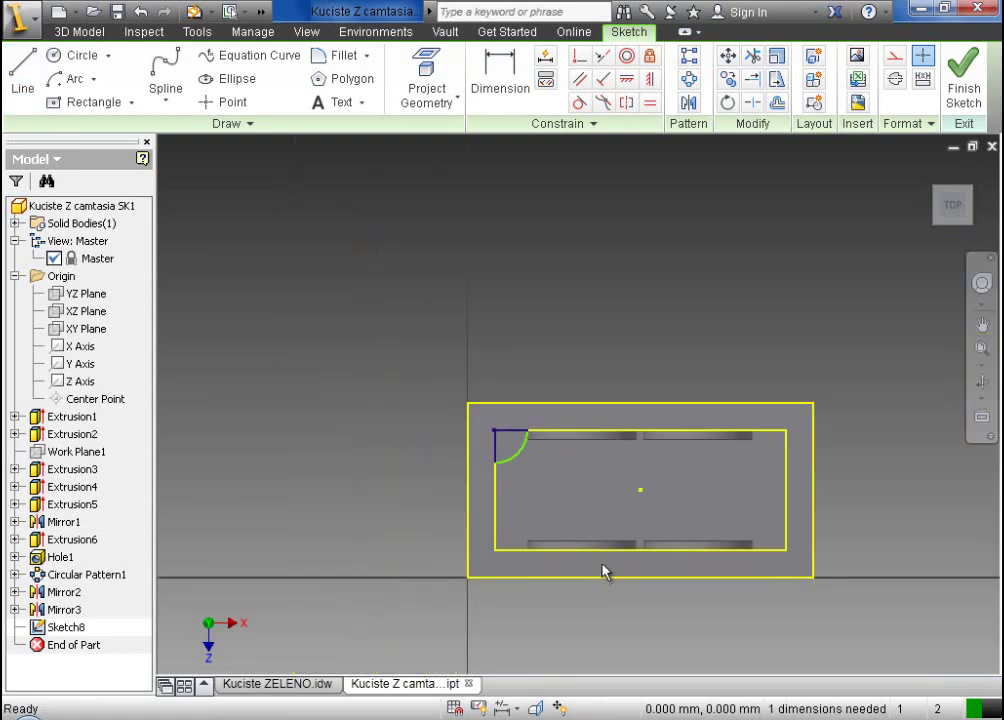
scroll(603, 570, "up", 3)
left_click(22, 75)
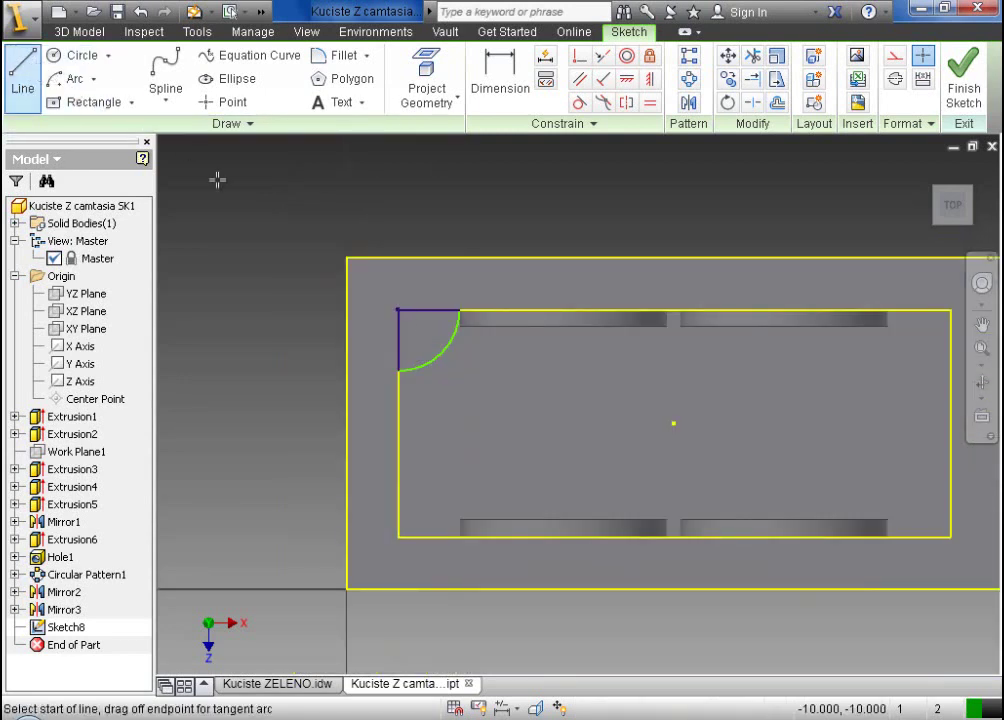
left_click(673, 423)
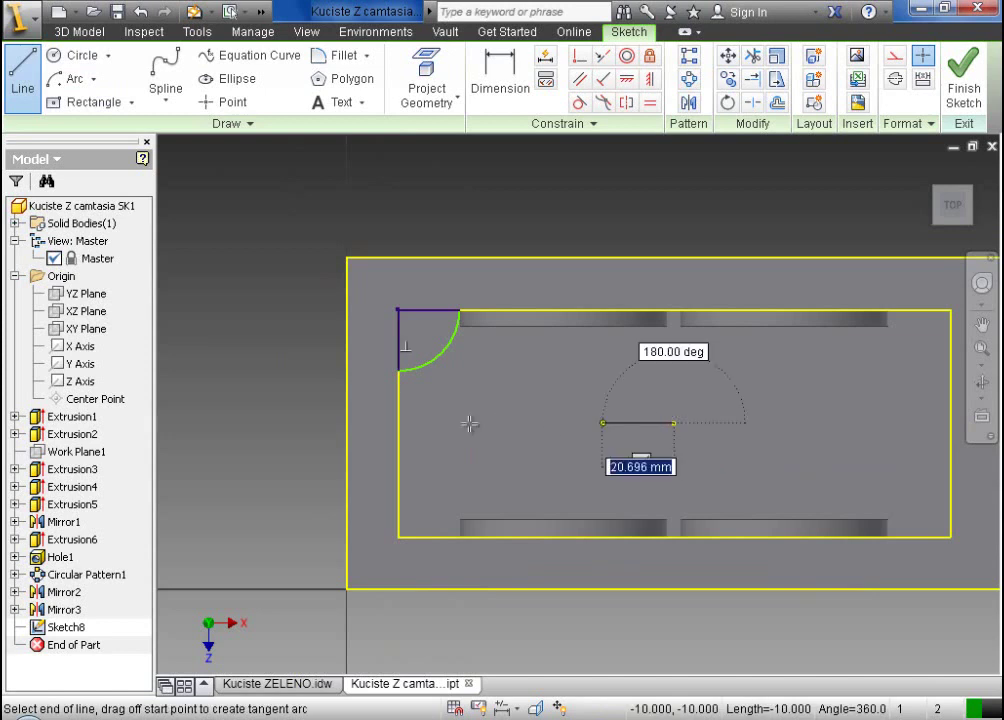
left_click(307, 423)
key("Escape")
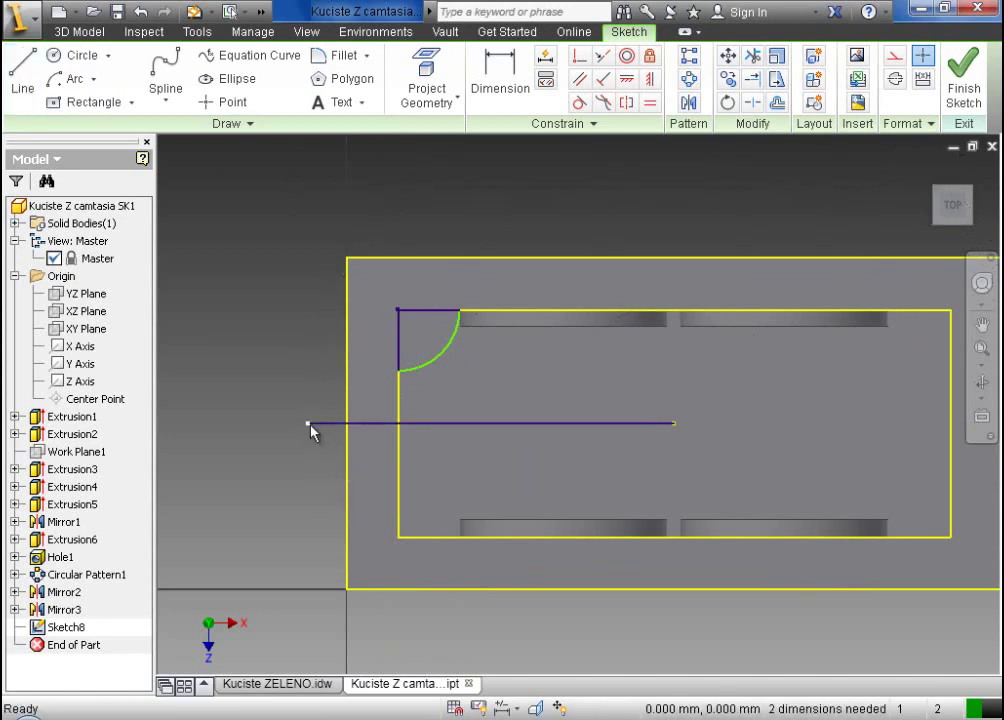
- Mirror the arc and both lines of the corner profile about the horizontal centre line
left_click(688, 102)
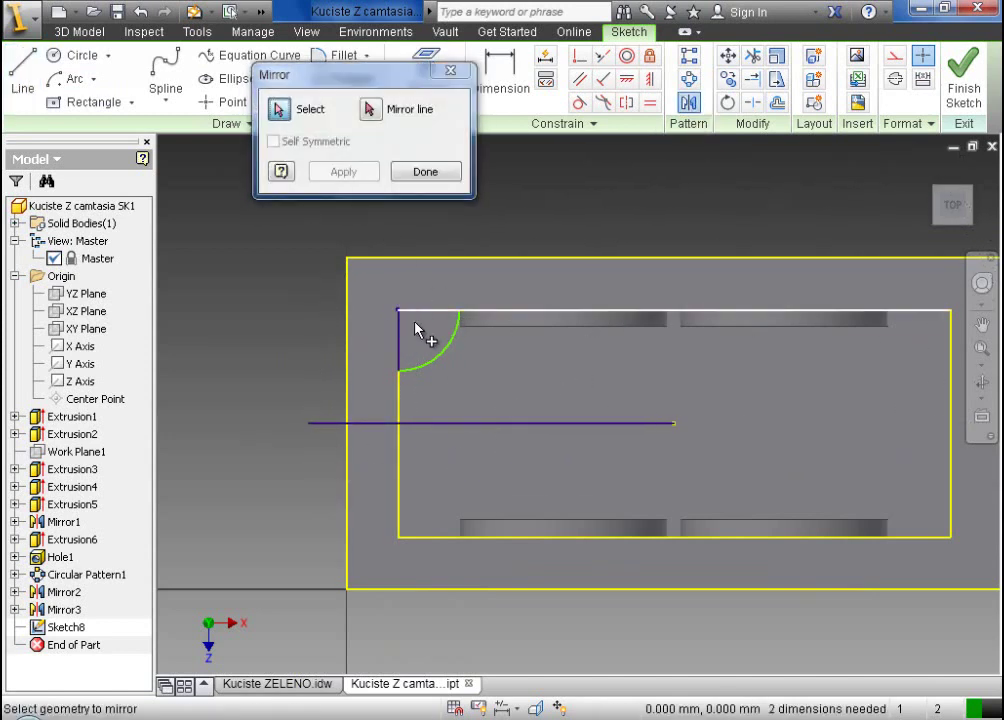
left_click(416, 312)
left_click(400, 345)
left_click(432, 366)
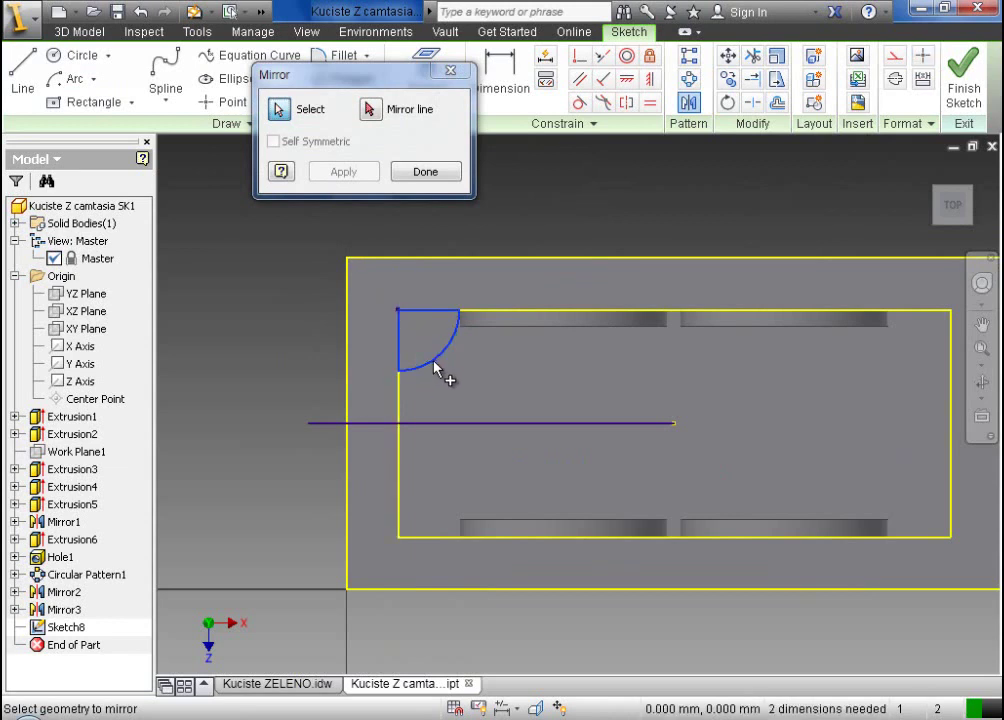
left_click(376, 110)
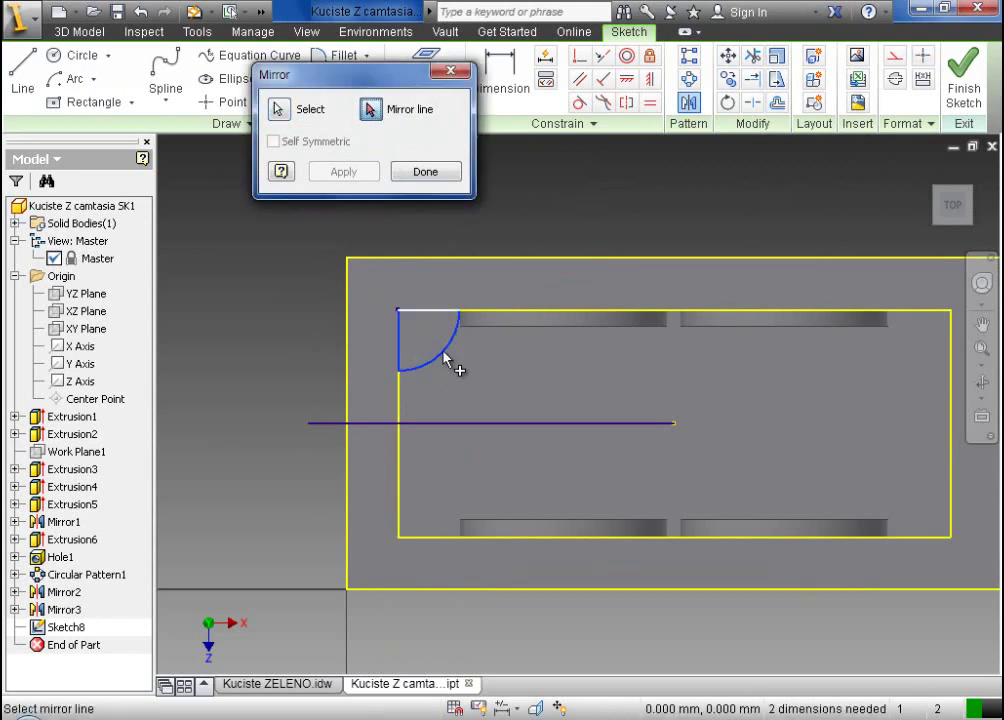
left_click(476, 423)
left_click(362, 172)
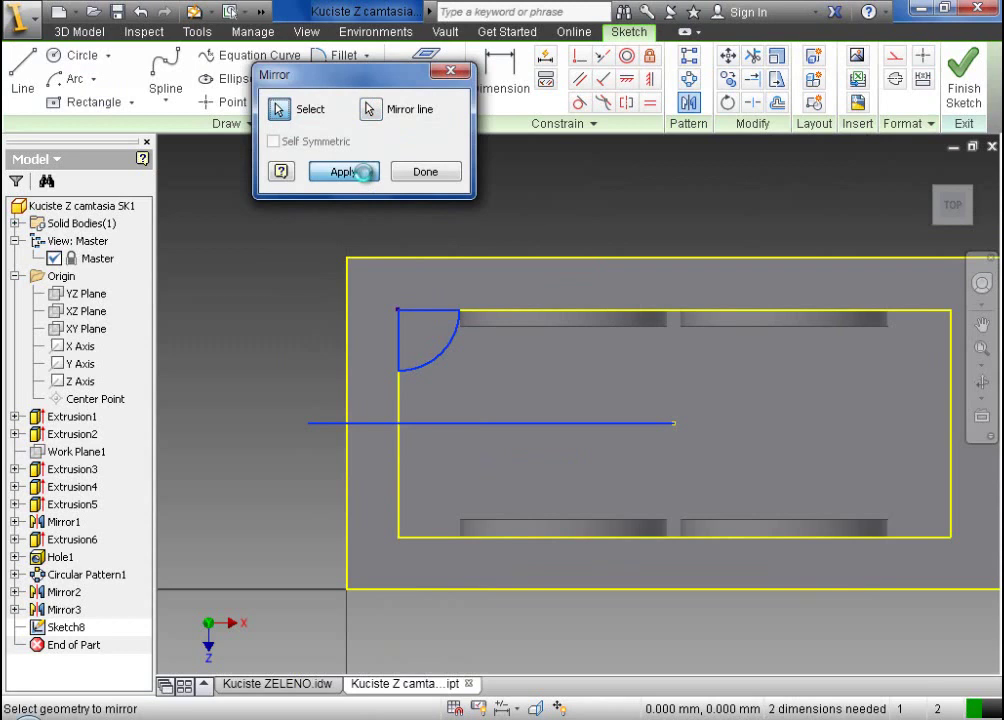
left_click(425, 175)
- Dimension the upper corner arc's radius as 10 mm and finish the sketch
left_click(497, 95)
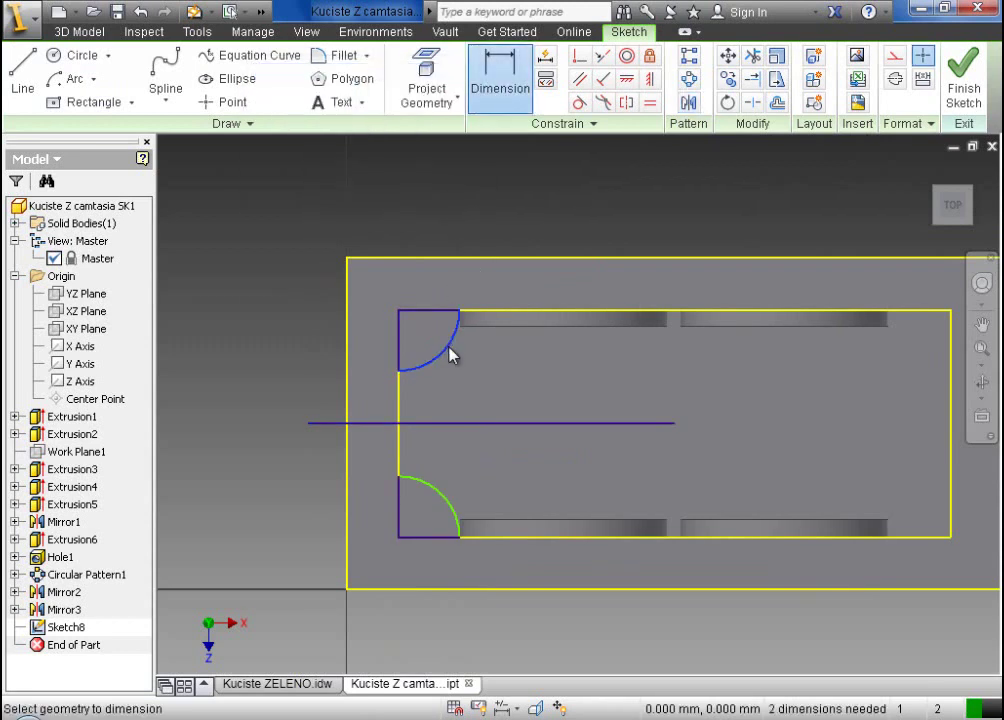
left_click(492, 374)
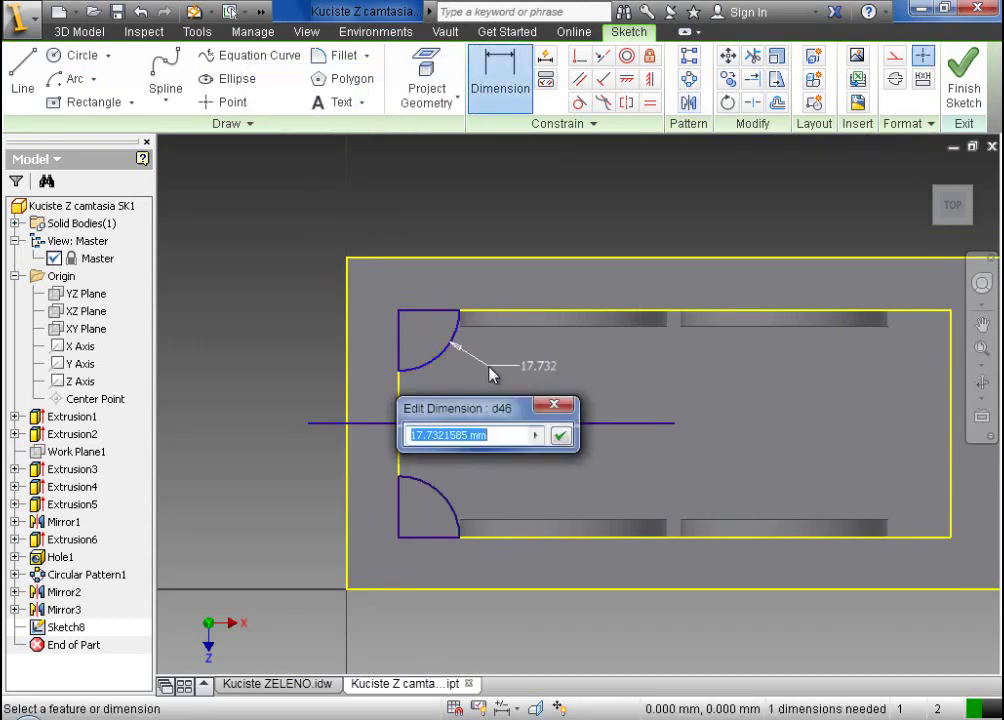
type("10")
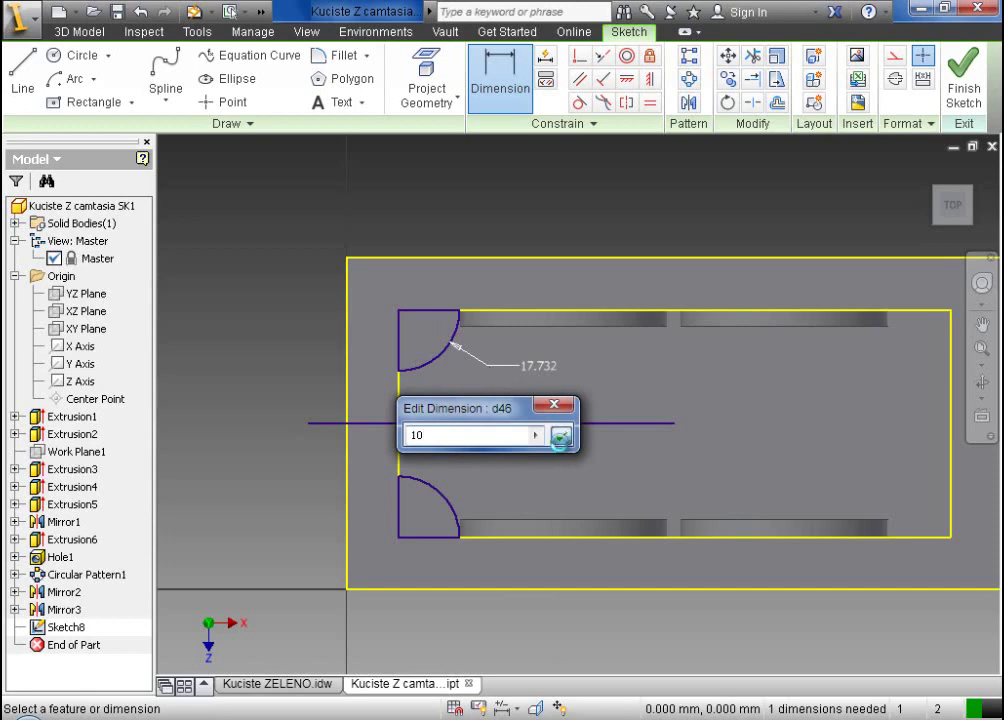
left_click(560, 440)
left_click(964, 88)
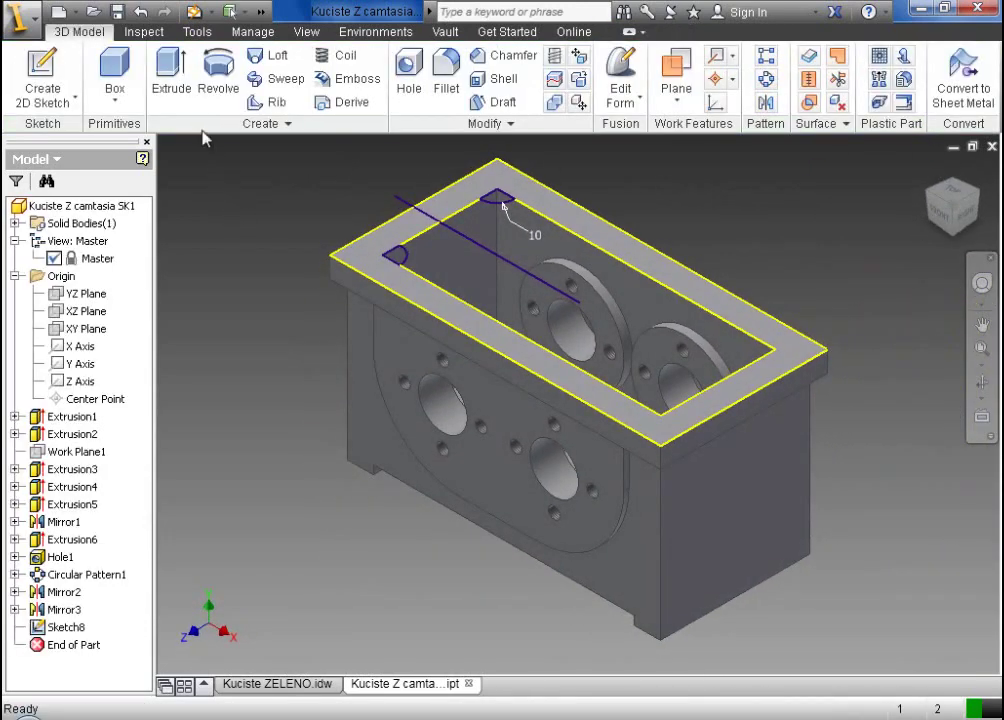
- Extrude both quarter-round corner profiles downward from the rim face, joined to the housing, by the boss height from the drawing
left_click(171, 75)
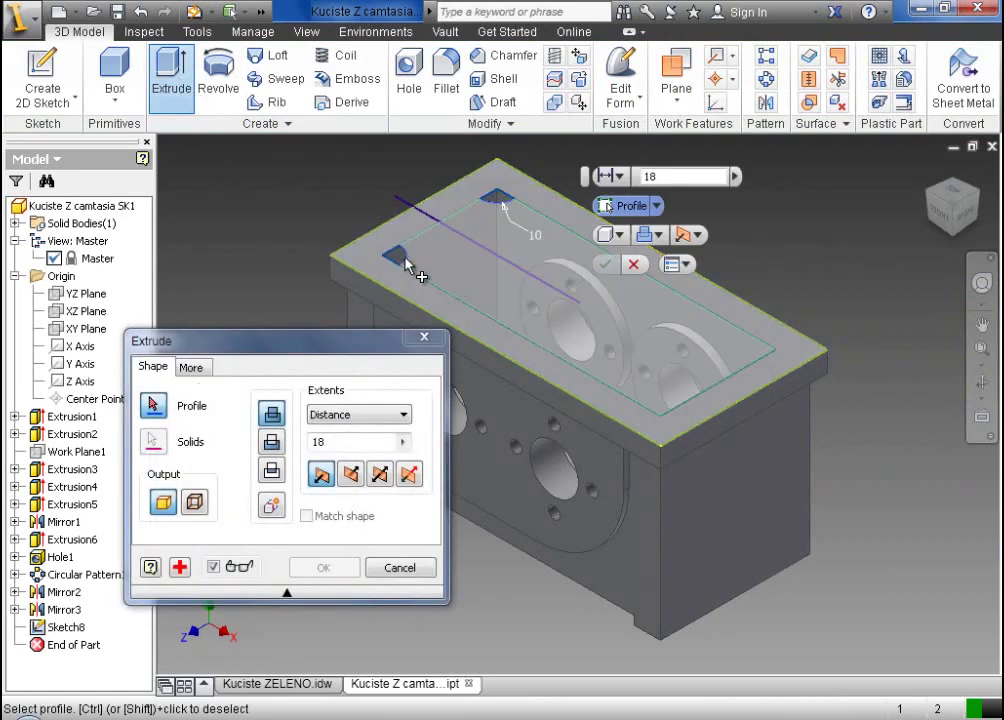
left_click(404, 264)
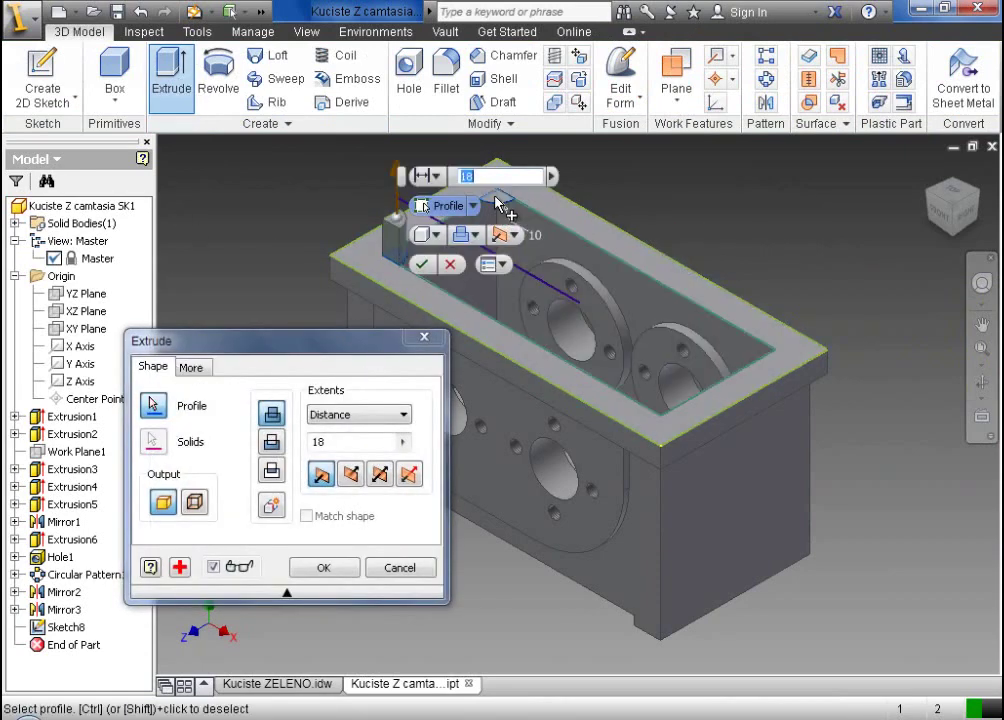
left_click(350, 474)
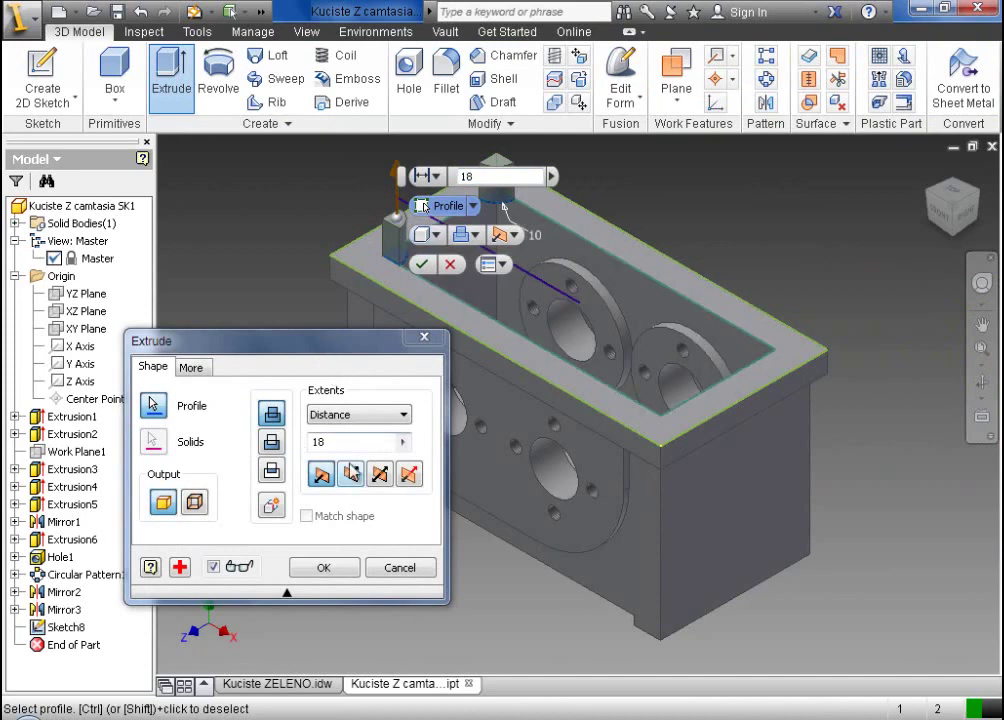
left_click(325, 438)
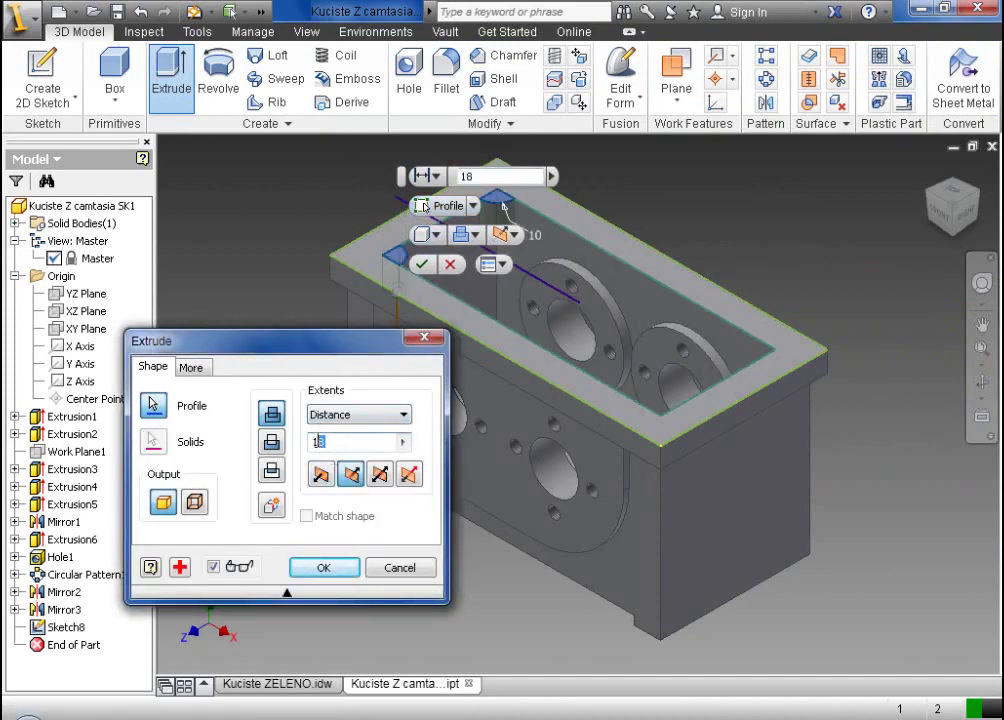
left_click(323, 568)
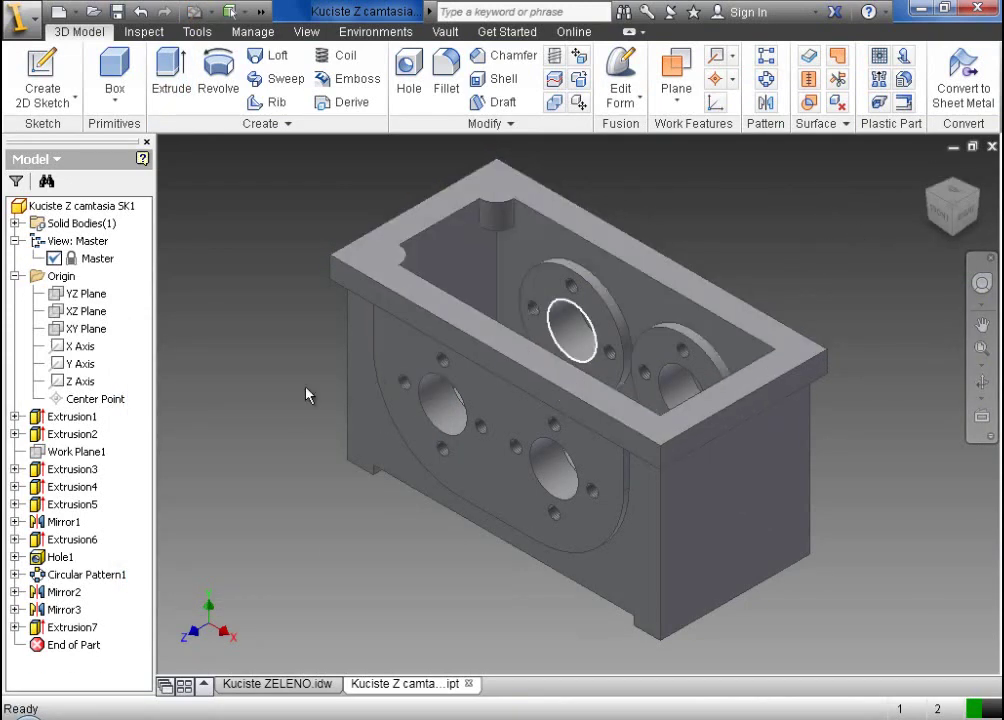
- Mirror the corner boss extrusion about the YZ plane to the opposite end of the housing
left_click(766, 104)
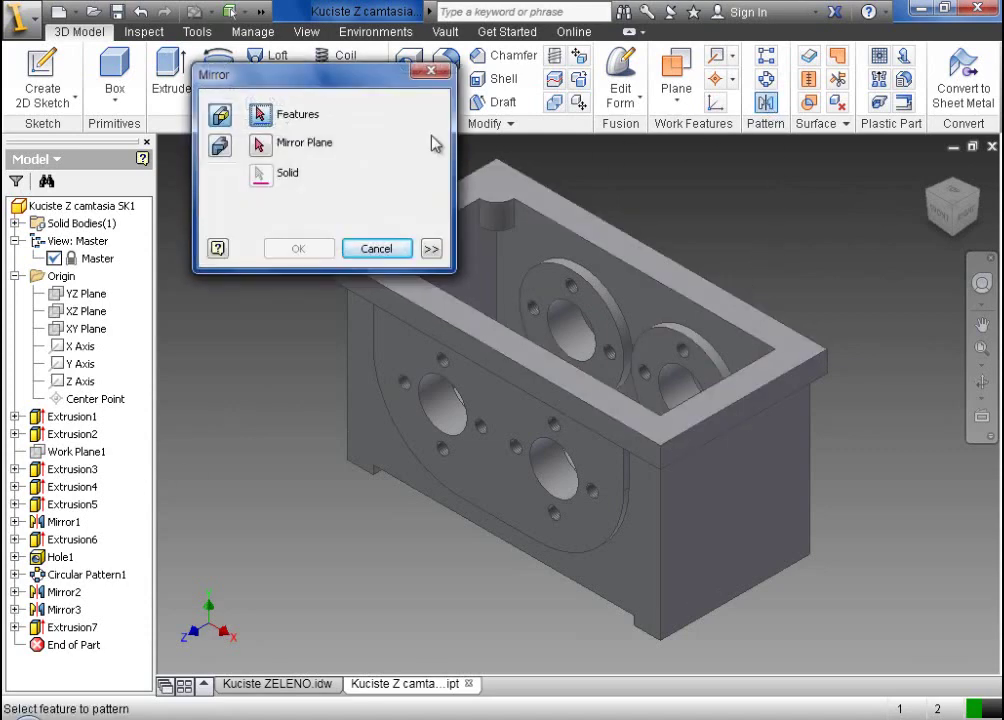
left_click_drag(318, 80, 231, 71)
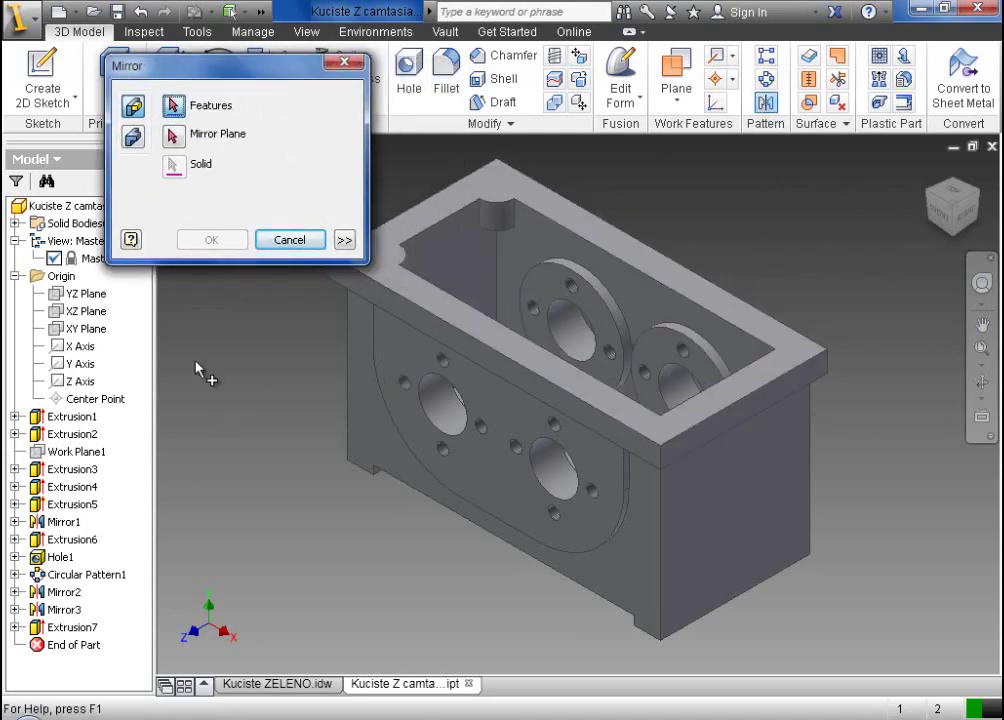
left_click(72, 630)
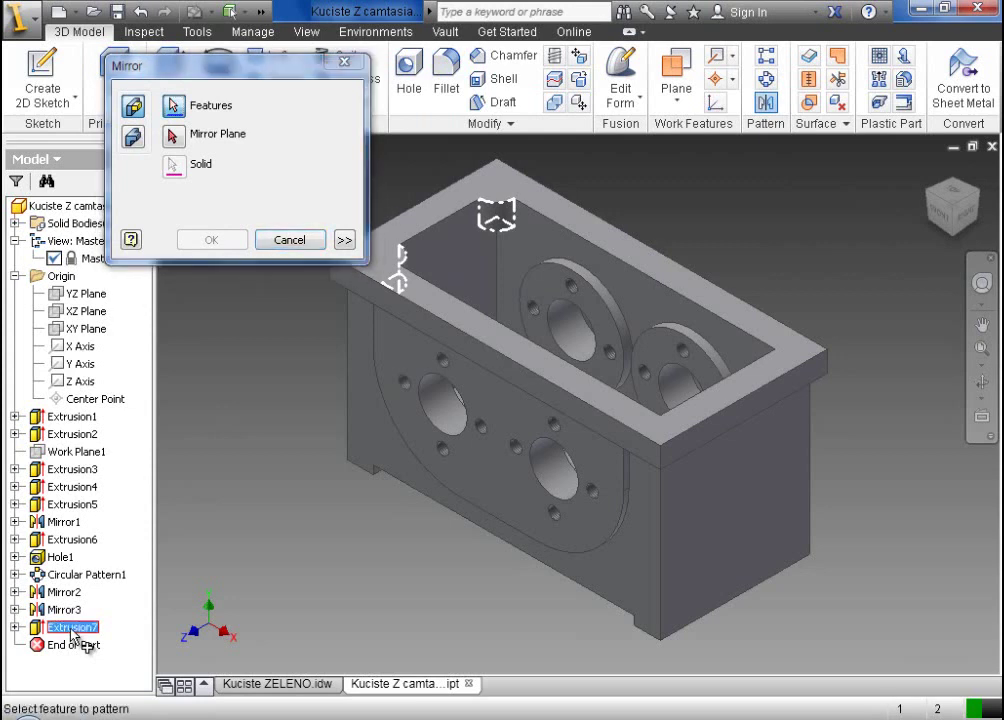
left_click(172, 136)
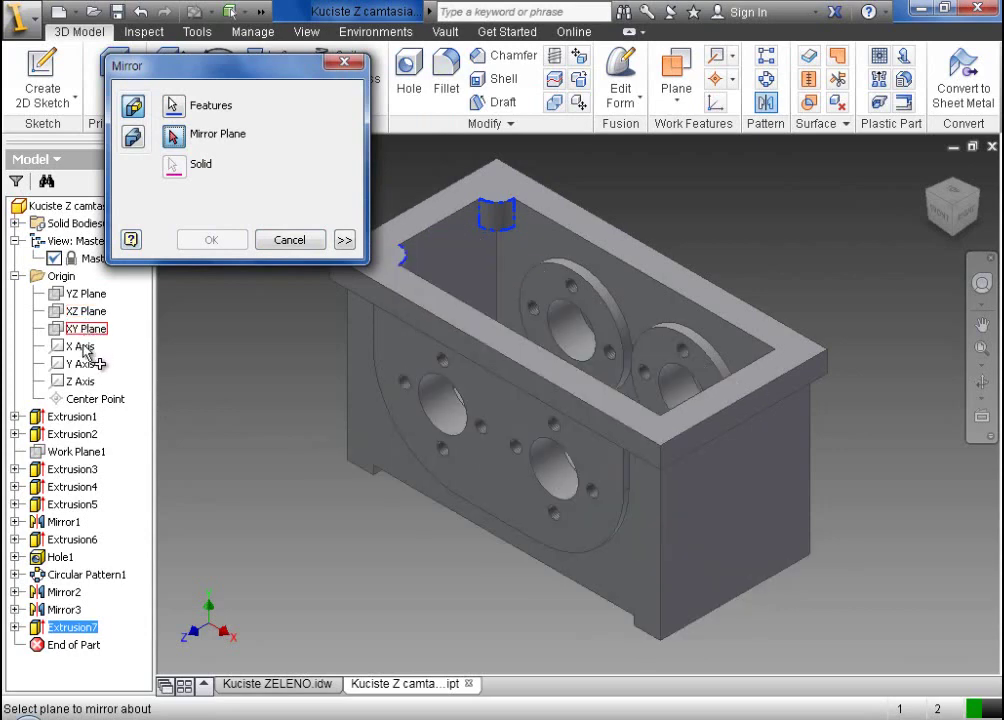
left_click(87, 298)
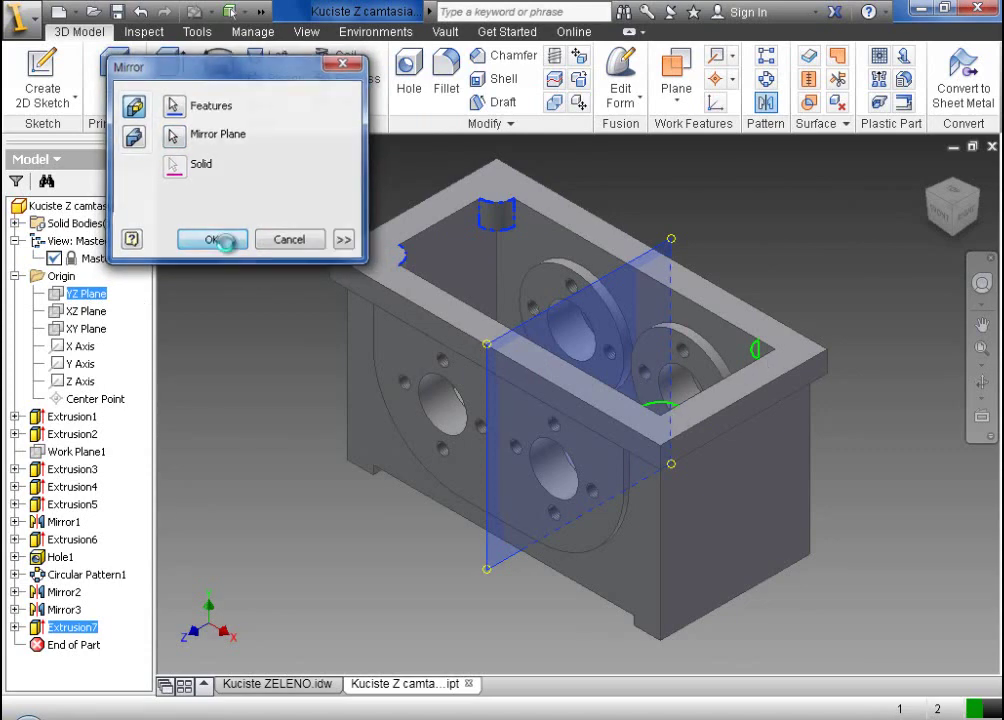
left_click(211, 240)
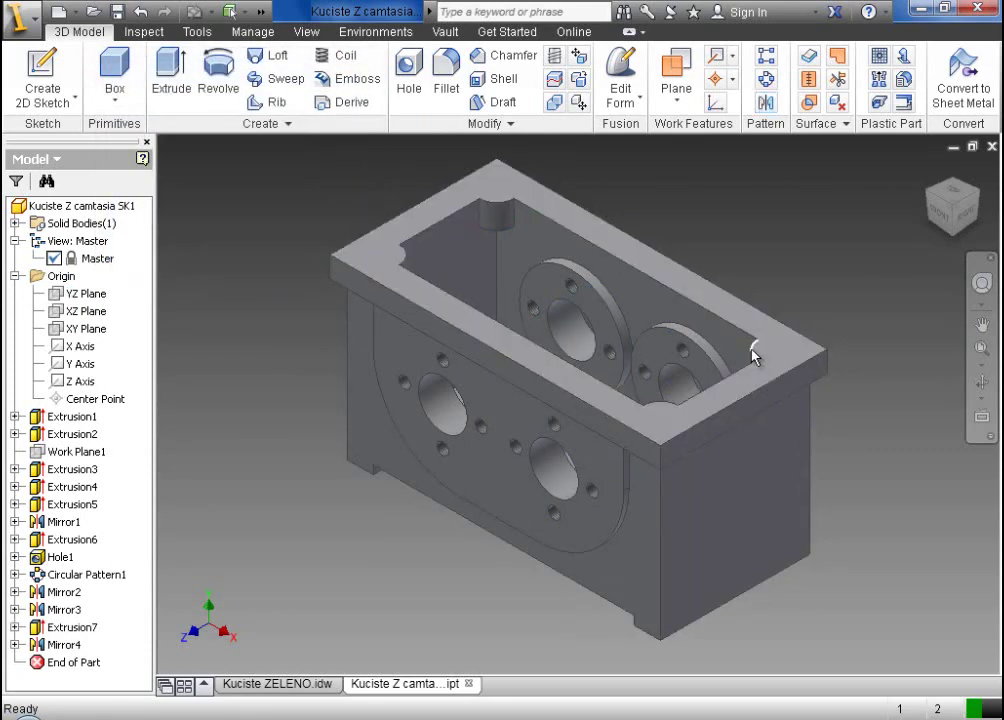
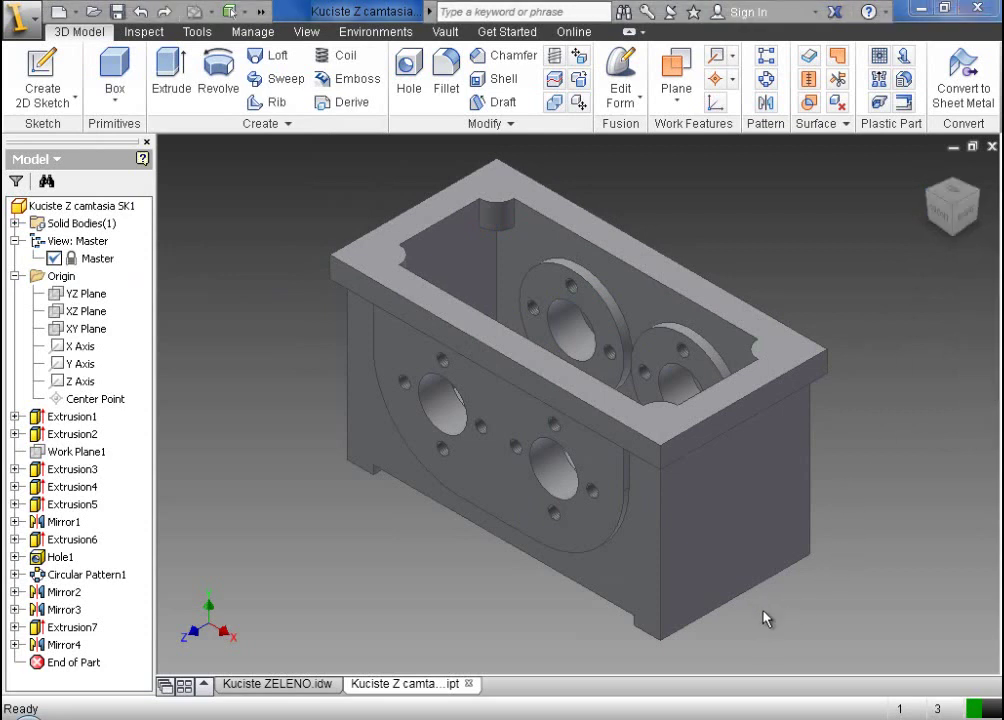
- Examine the section and plan views in the housing drawing to locate the four corner holes on the rim
left_click(282, 685)
scroll(594, 307, "up", 2)
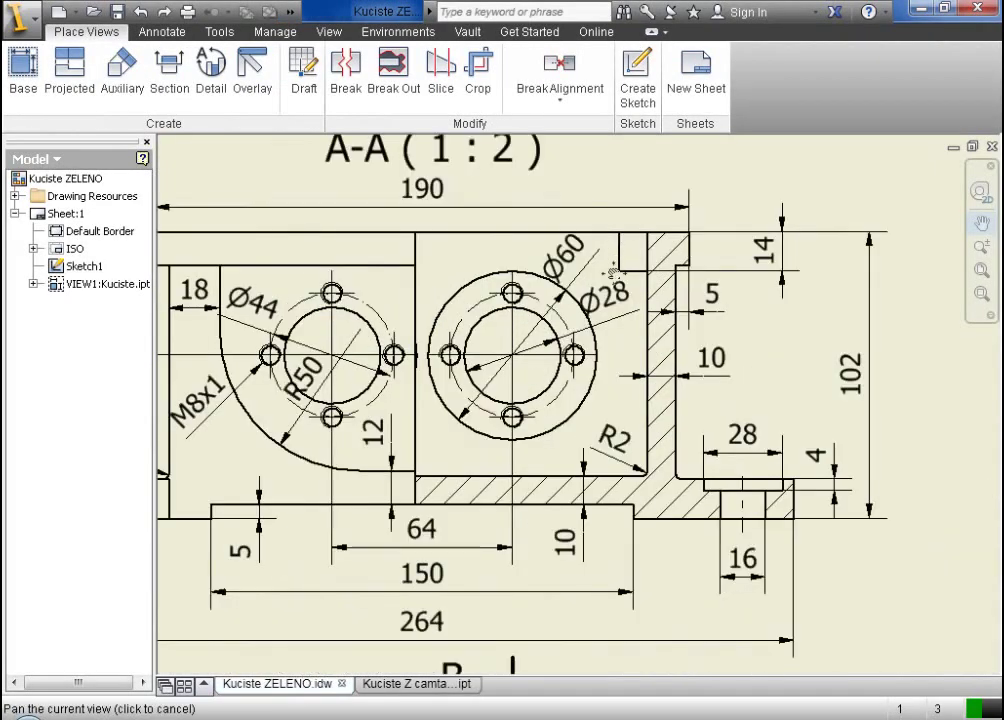
scroll(560, 280, "down", 6)
scroll(600, 420, "up", 5)
key("Escape")
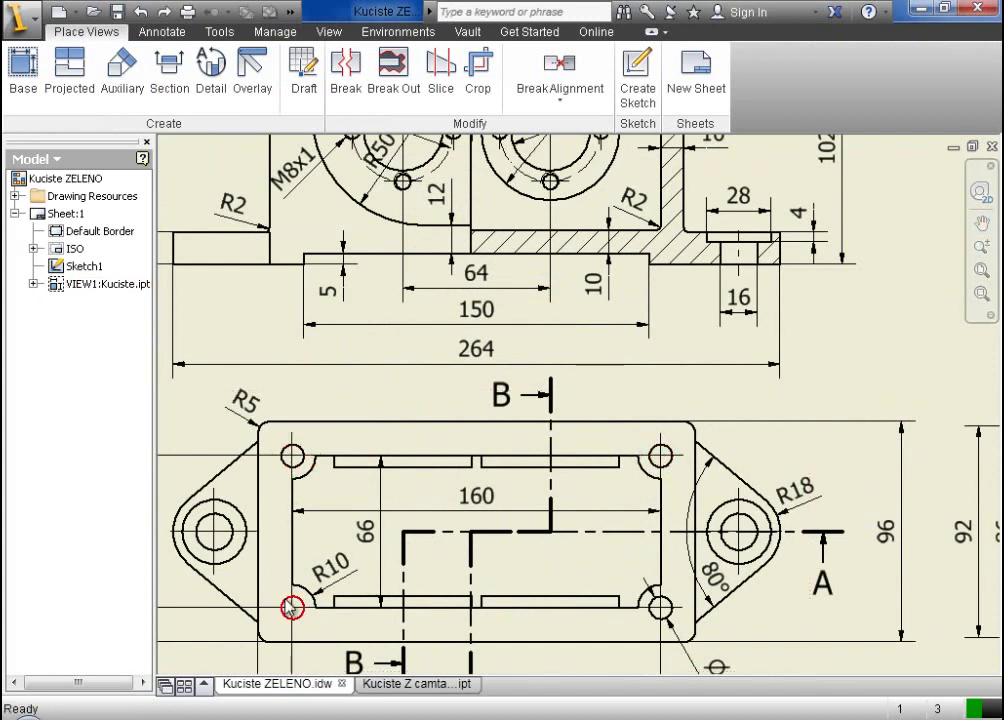
left_click(660, 610)
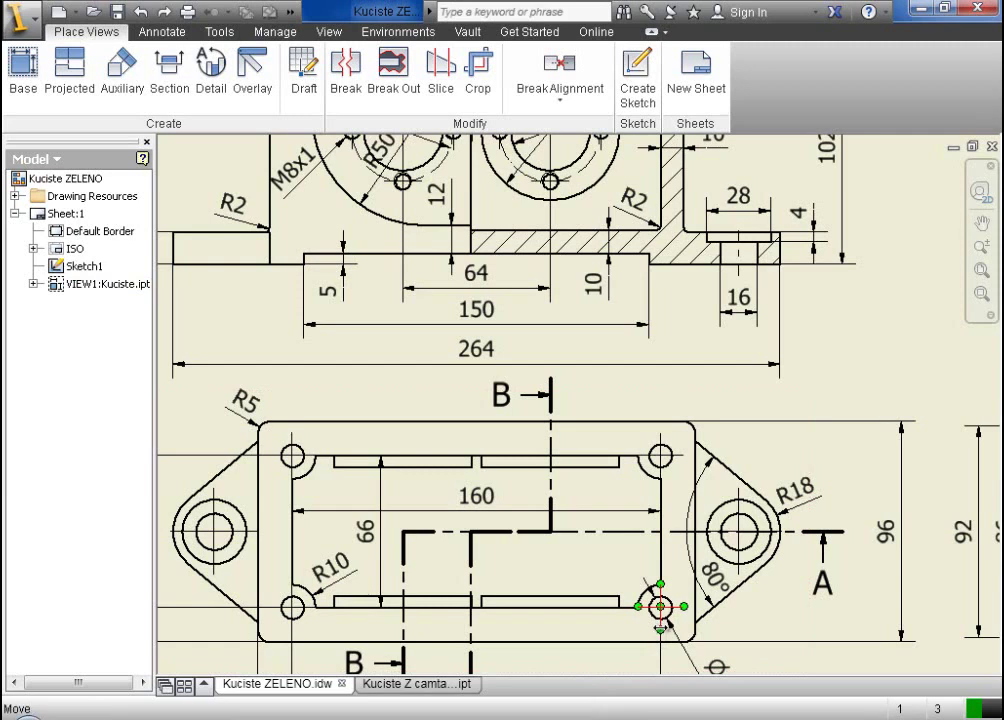
left_click(981, 222)
key("Escape")
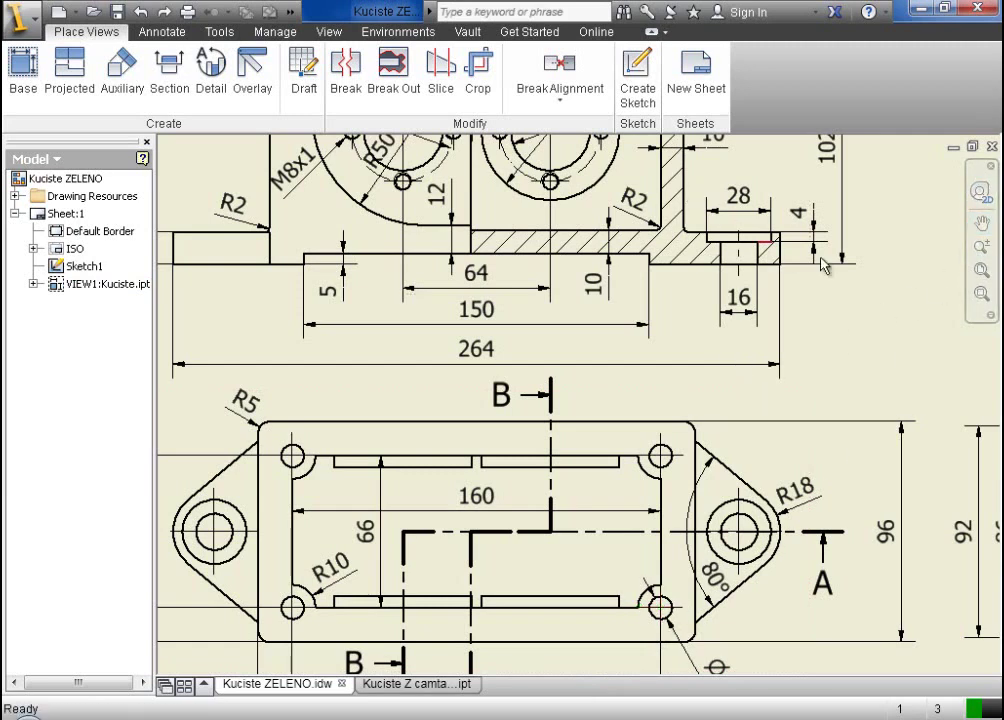
- Check the corner hole's diameter in the drawing's plan view and look for its depth in section A-A
left_click(982, 223)
left_click_drag(843, 376, 773, 208)
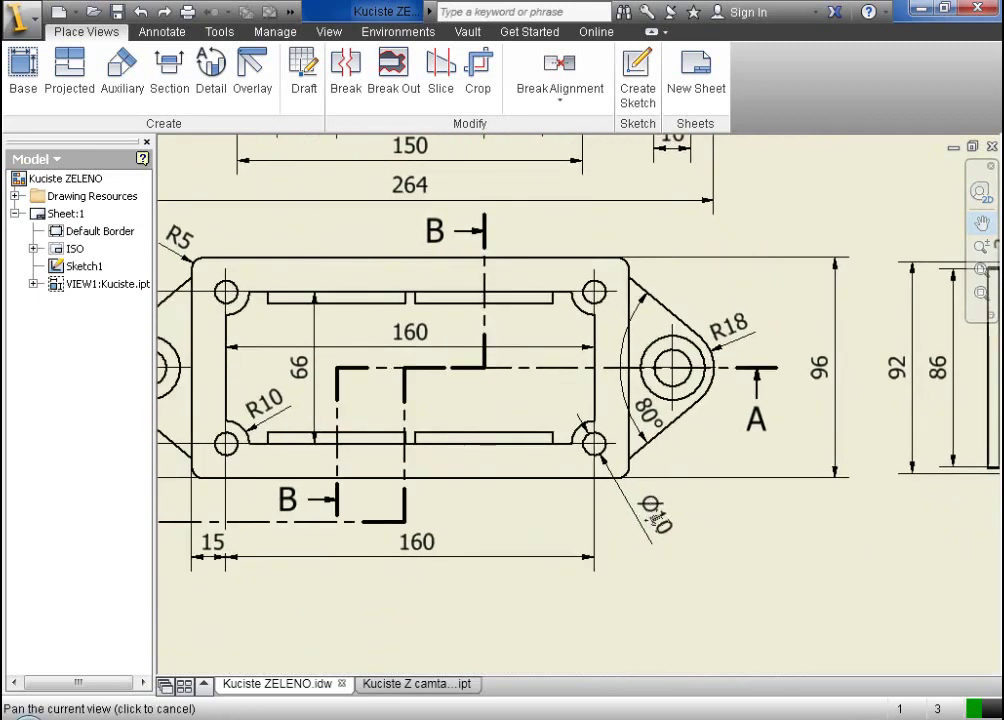
key("Escape")
left_click(675, 535)
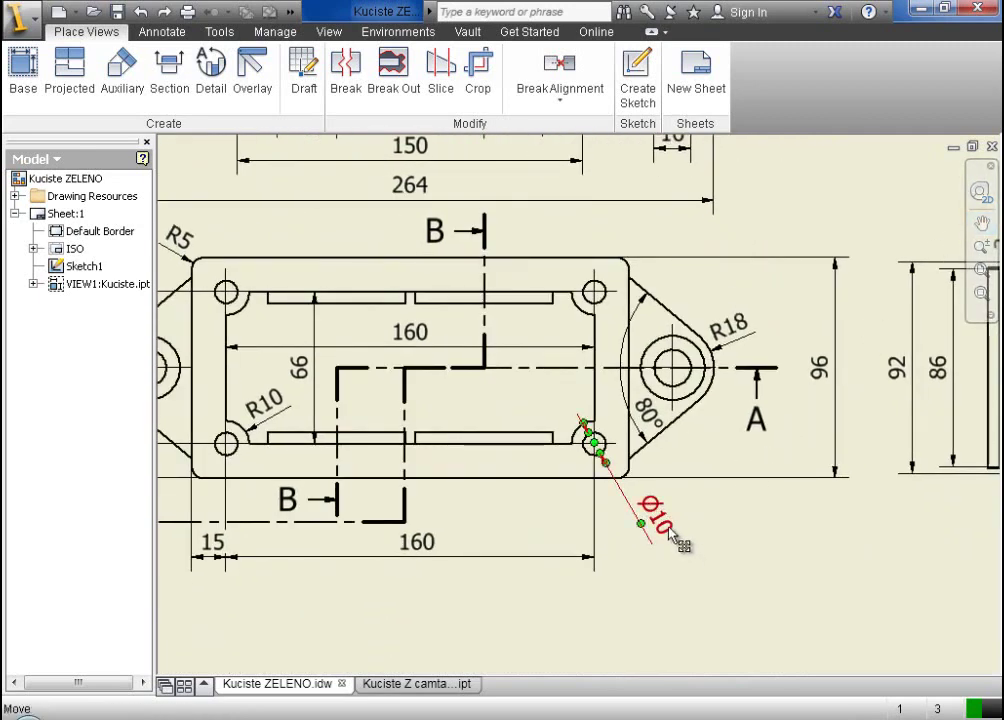
key("Escape")
left_click(980, 224)
mouse_move(826, 304)
left_mouse_down()
mouse_move(850, 354)
mouse_move(795, 385)
mouse_move(800, 448)
left_mouse_up()
key("Escape")
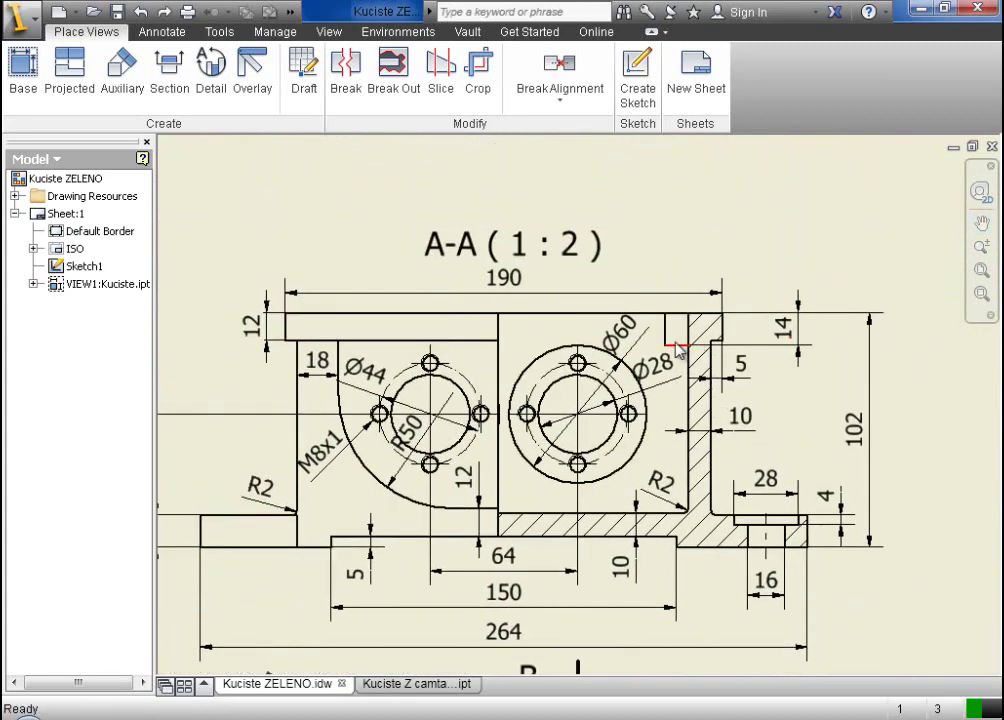
- Set the display style of section view A-A to show hidden lines, revealing the corner hole's outline
double_click(680, 287)
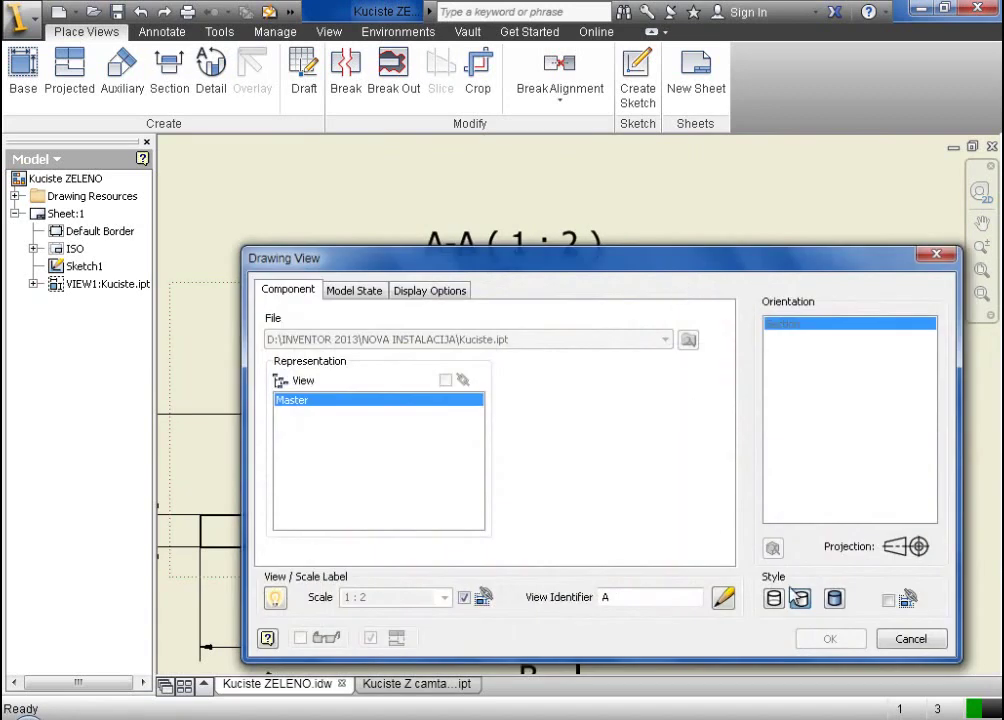
left_click(829, 638)
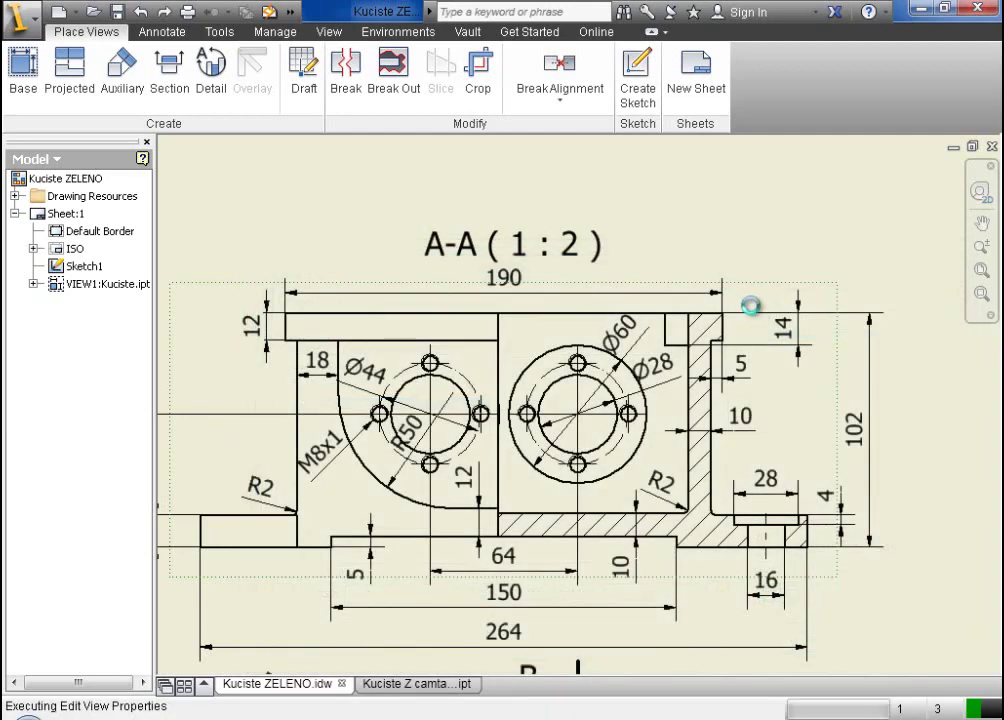
scroll(751, 313, "up", 2)
scroll(751, 316, "up", 2)
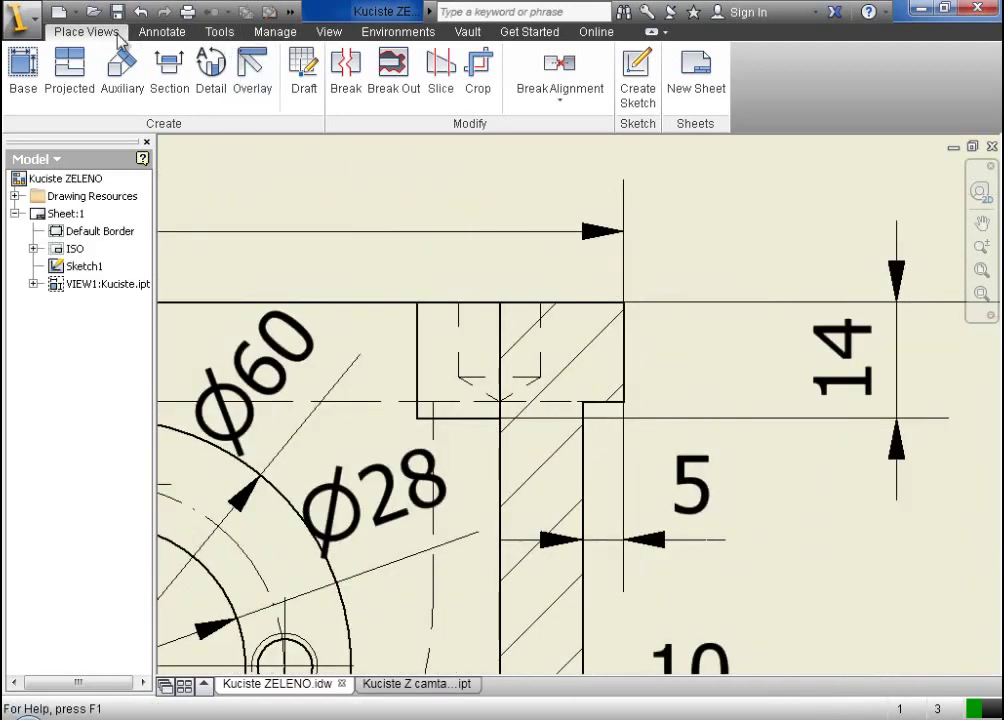
- Dimension the corner hole's depth from its drill tip to the rim's upper edge in section A-A, with primary unit precision 0
left_click(152, 31)
left_click(56, 85)
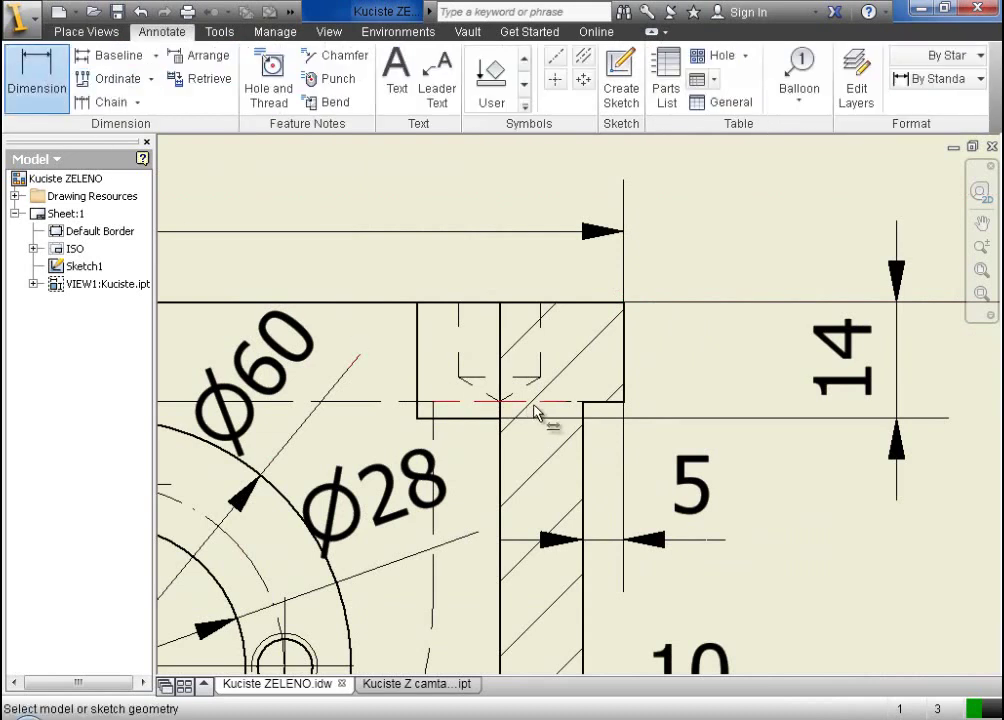
left_click(499, 410)
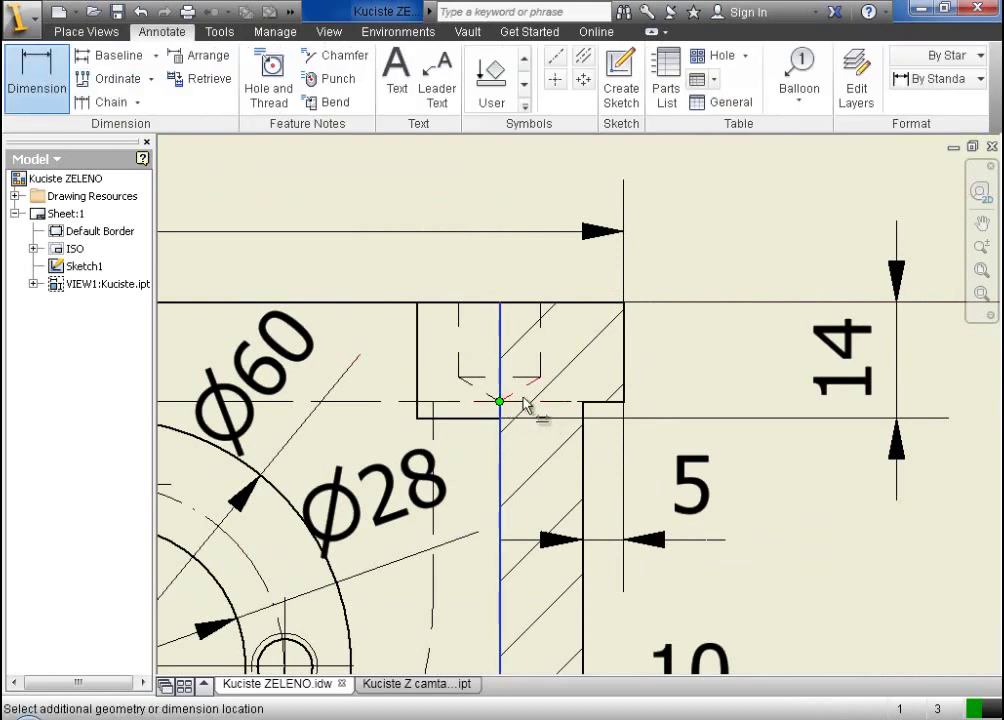
left_click(615, 303)
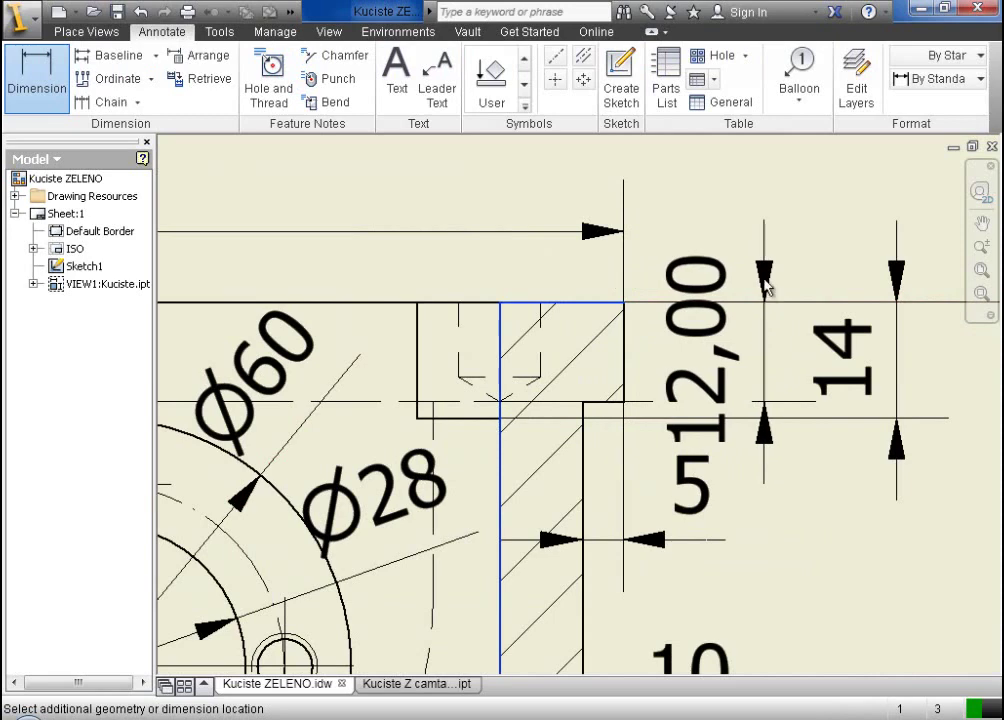
left_click(738, 268)
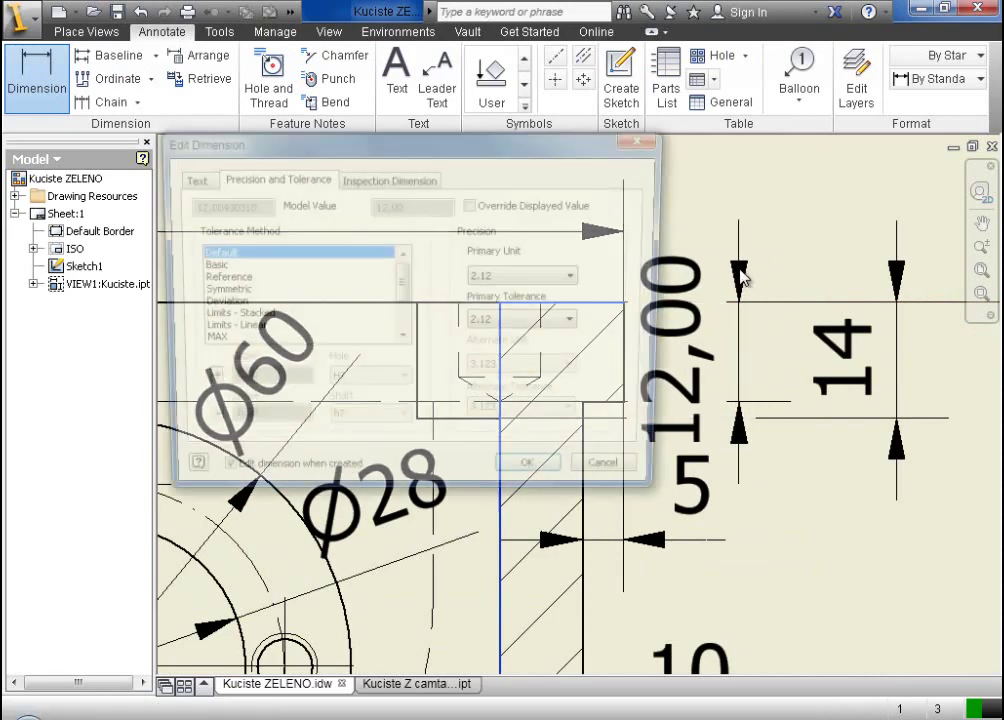
left_click(520, 277)
left_click(516, 295)
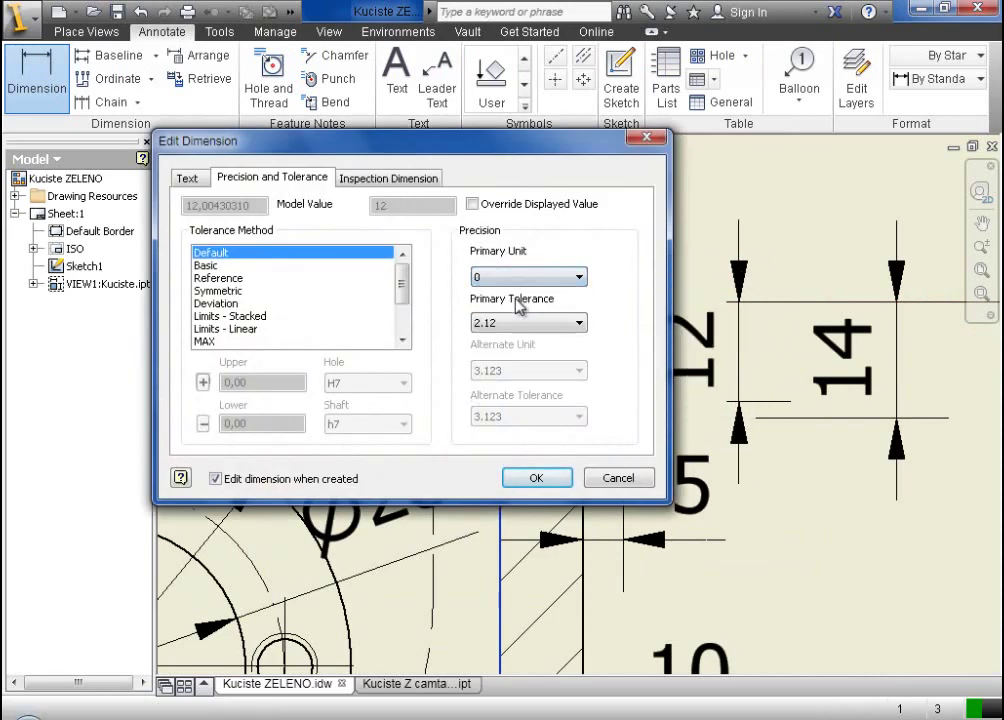
left_click(545, 474)
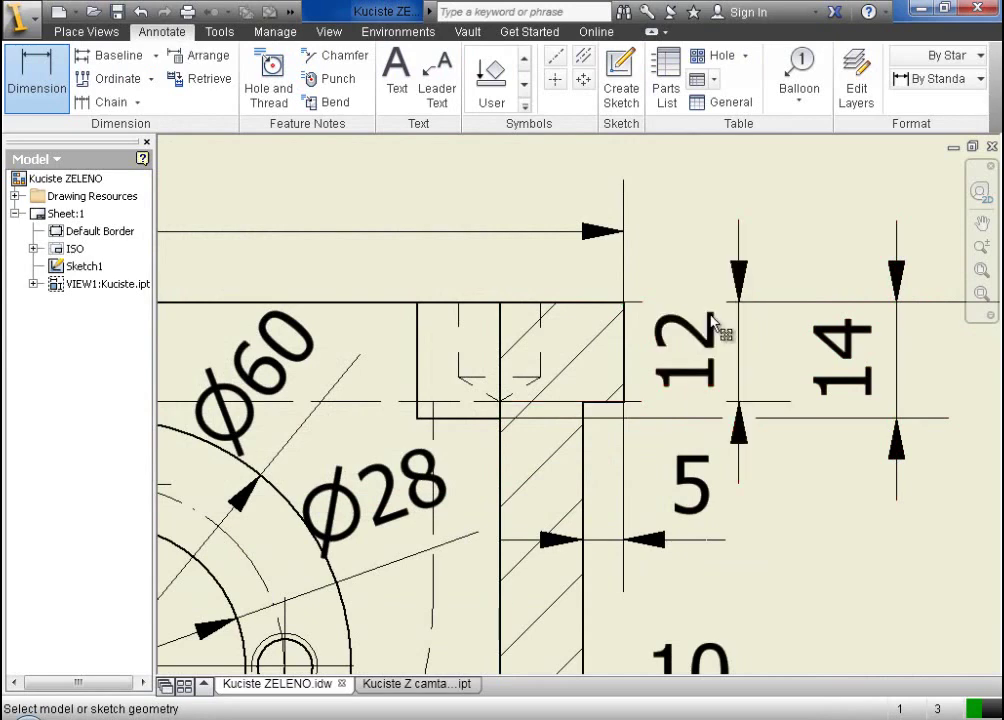
key("Escape")
- Move the hole depth dimension's text above the rim's upper edge, clear of the section geometry
scroll(713, 325, "down", 3)
left_click_drag(724, 360, 738, 232)
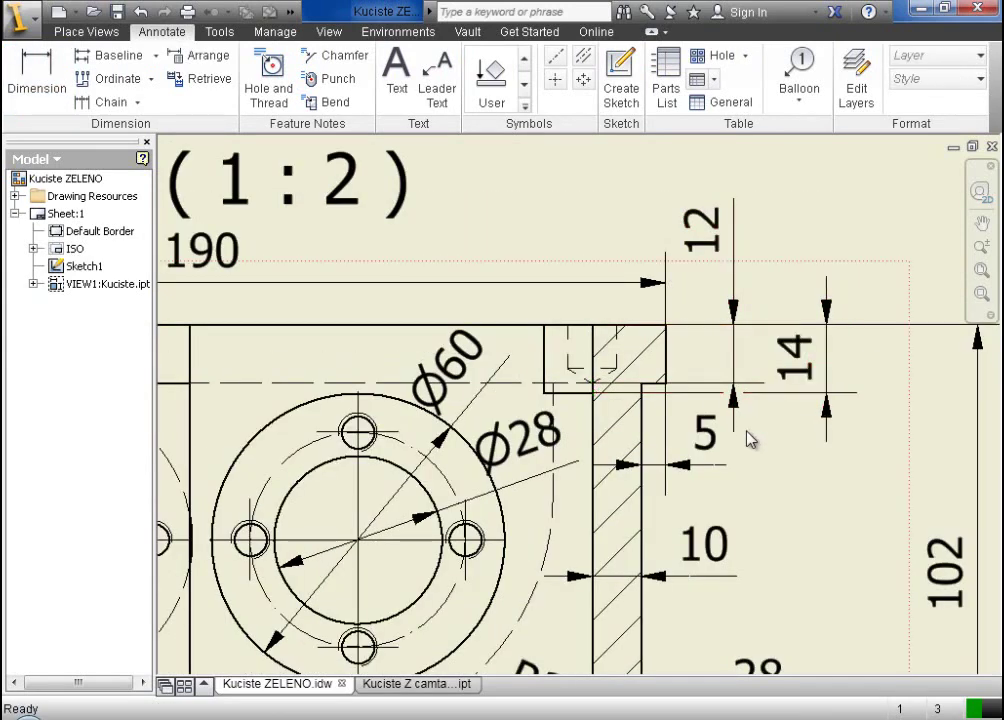
scroll(746, 437, "down", 2)
scroll(717, 443, "down", 2)
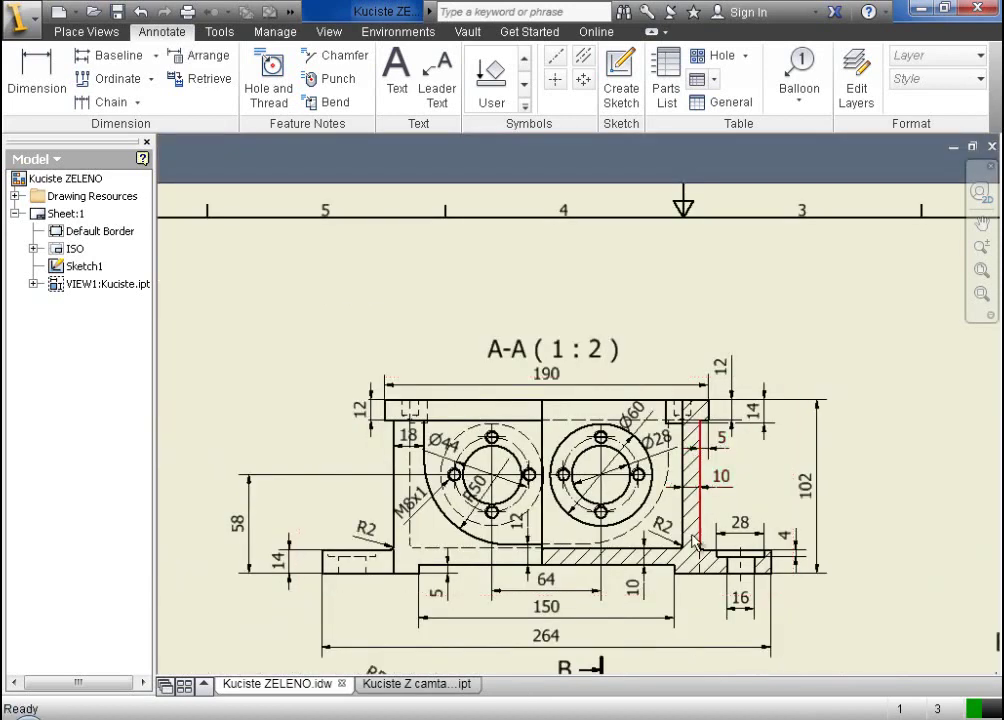
left_click(980, 222)
left_click_drag(809, 352, 746, 220)
key("Escape")
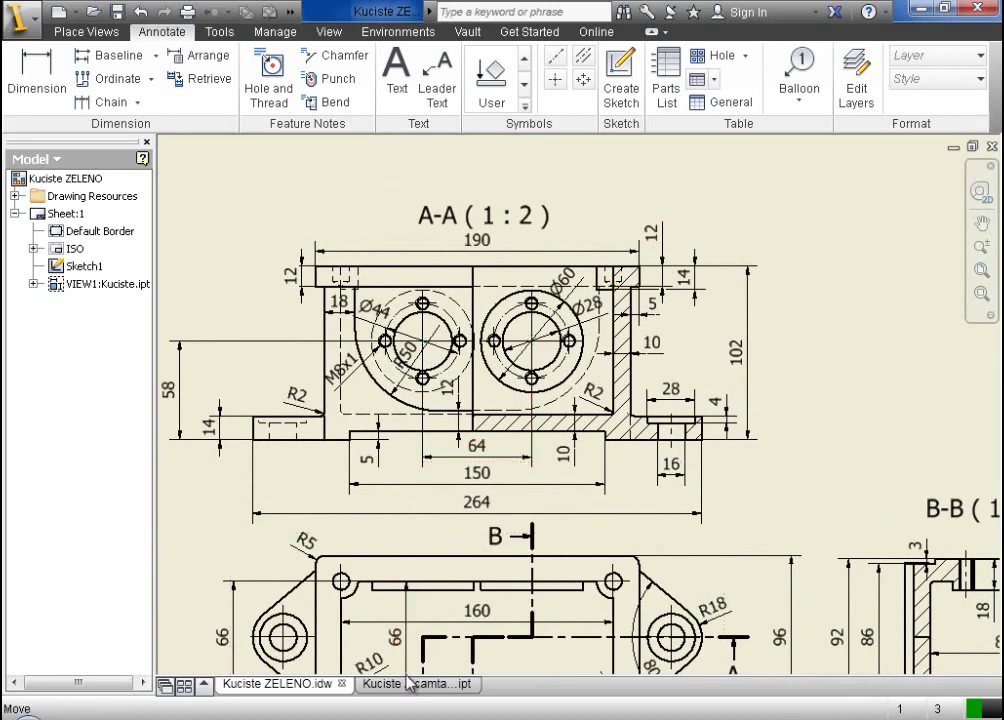
- In the part, create a simple hole 10 mm in diameter and 12 mm deep on the rim face, concentric with the rear corner boss's arc
left_click(412, 686)
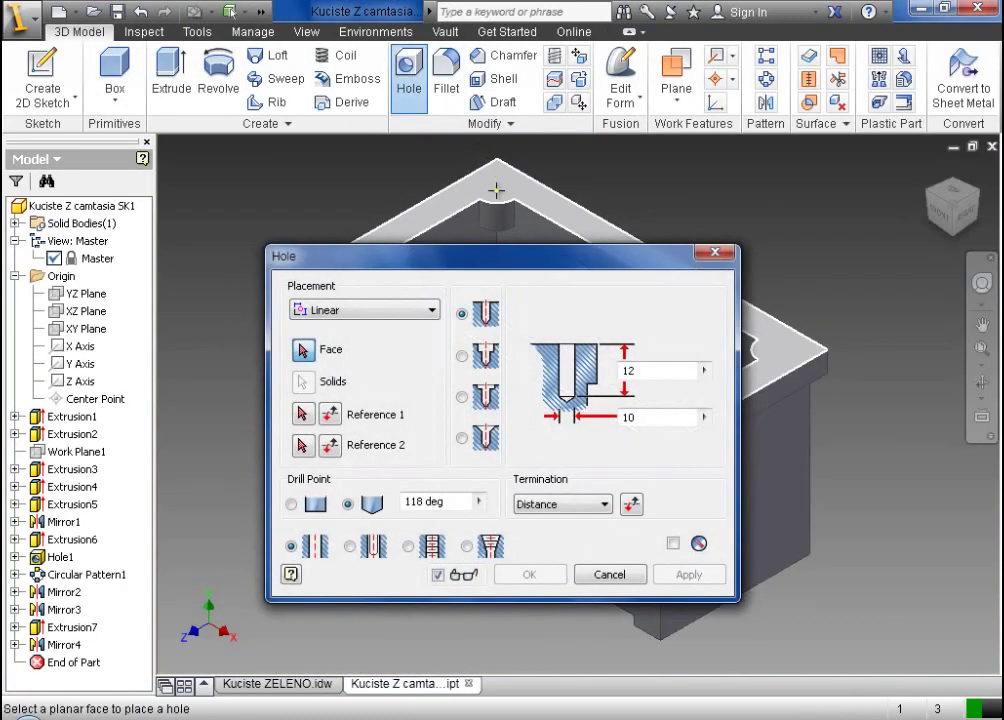
left_click(492, 183)
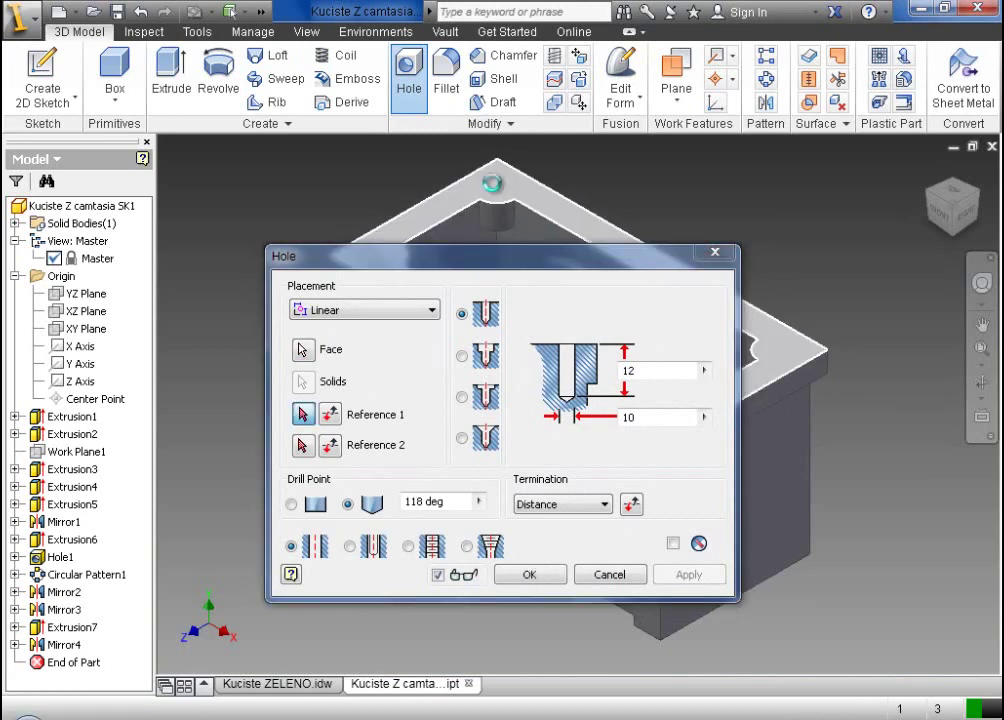
left_click(400, 360)
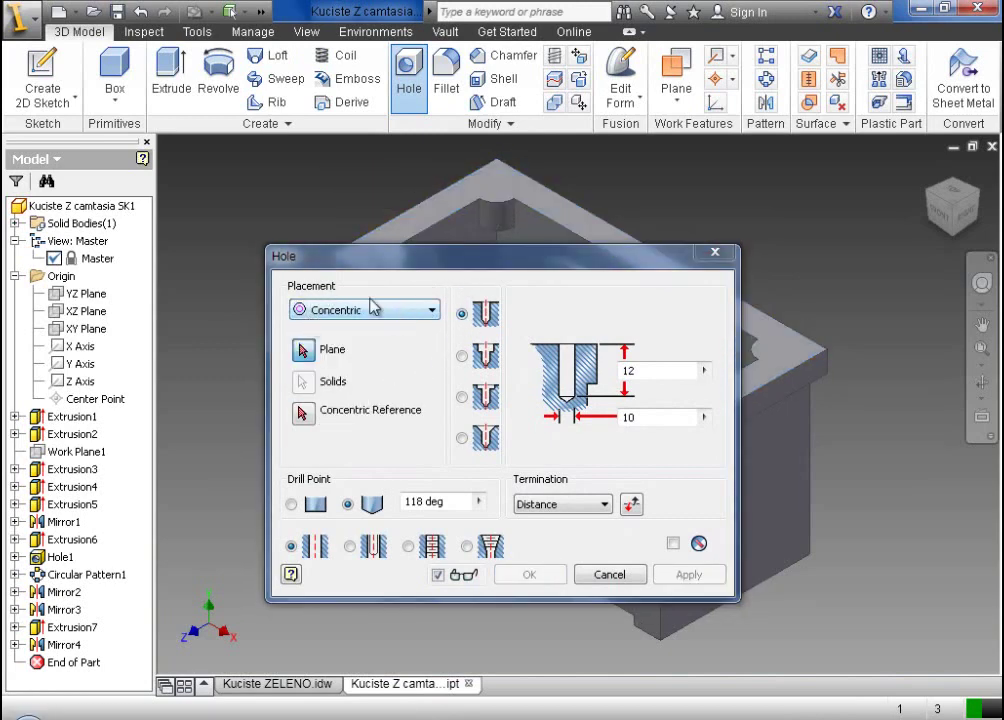
left_click(493, 189)
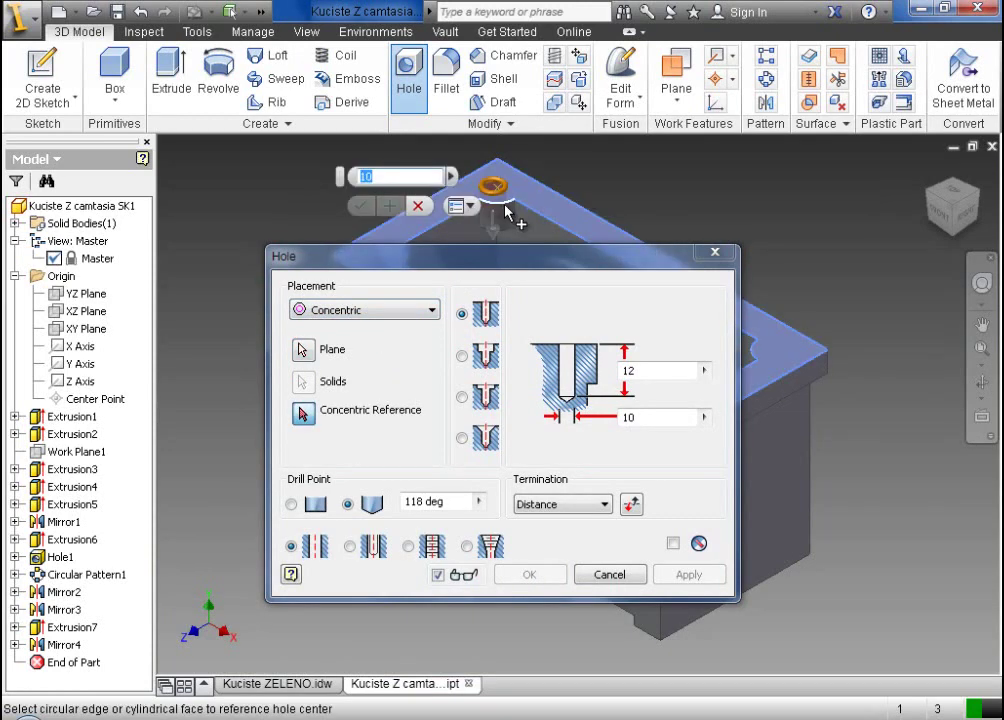
scroll(500, 205, "up", 3)
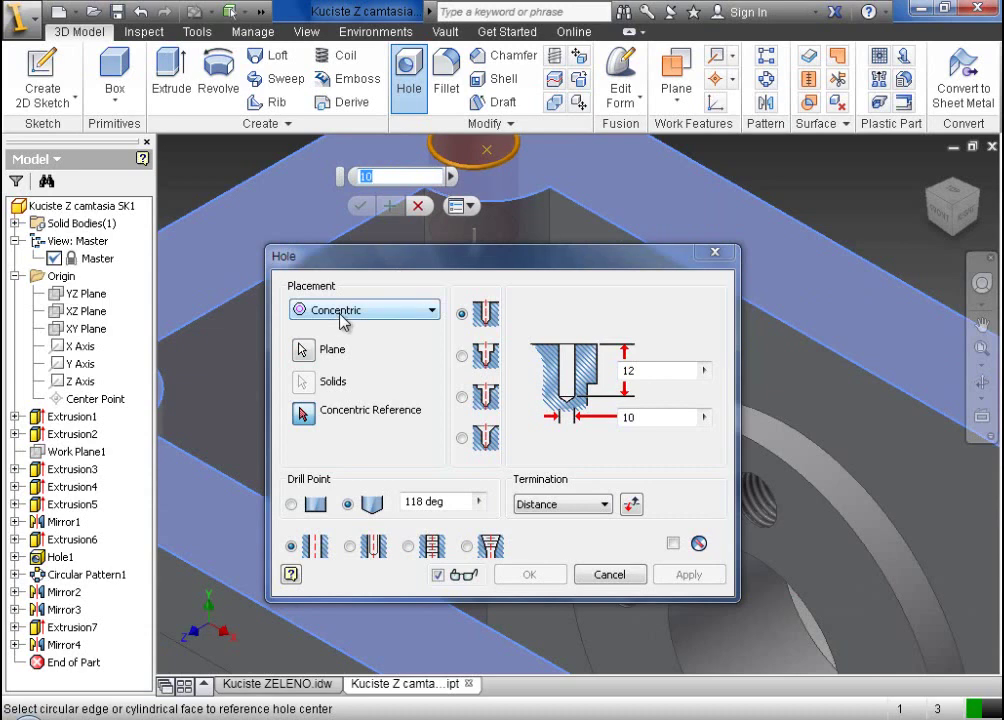
left_click(507, 210)
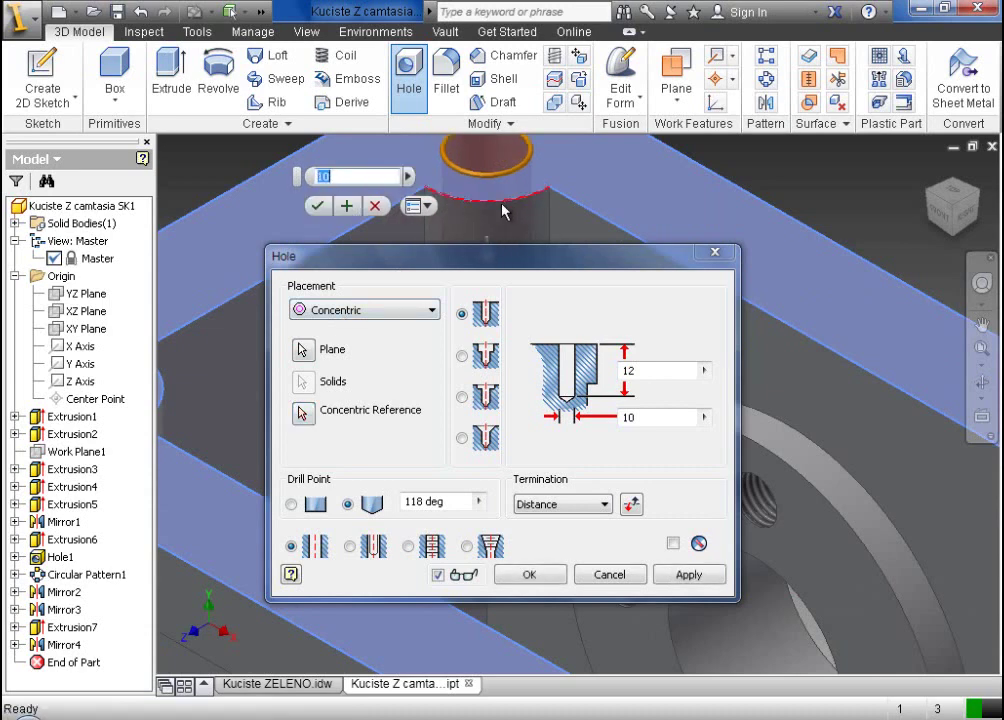
scroll(500, 205, "down", 2)
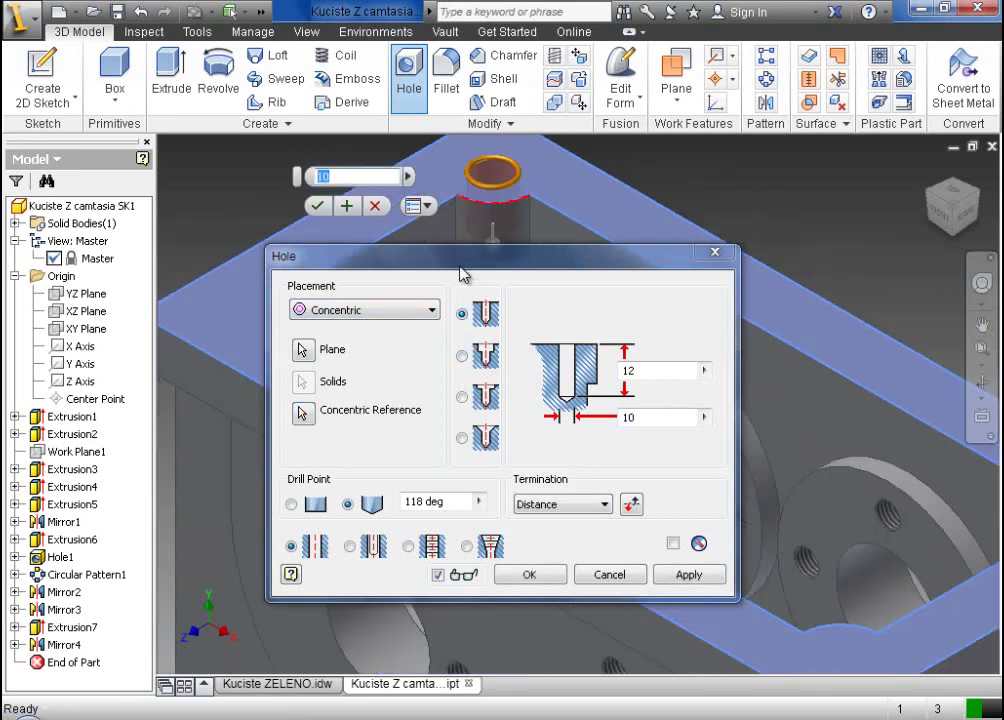
left_click_drag(462, 274, 436, 276)
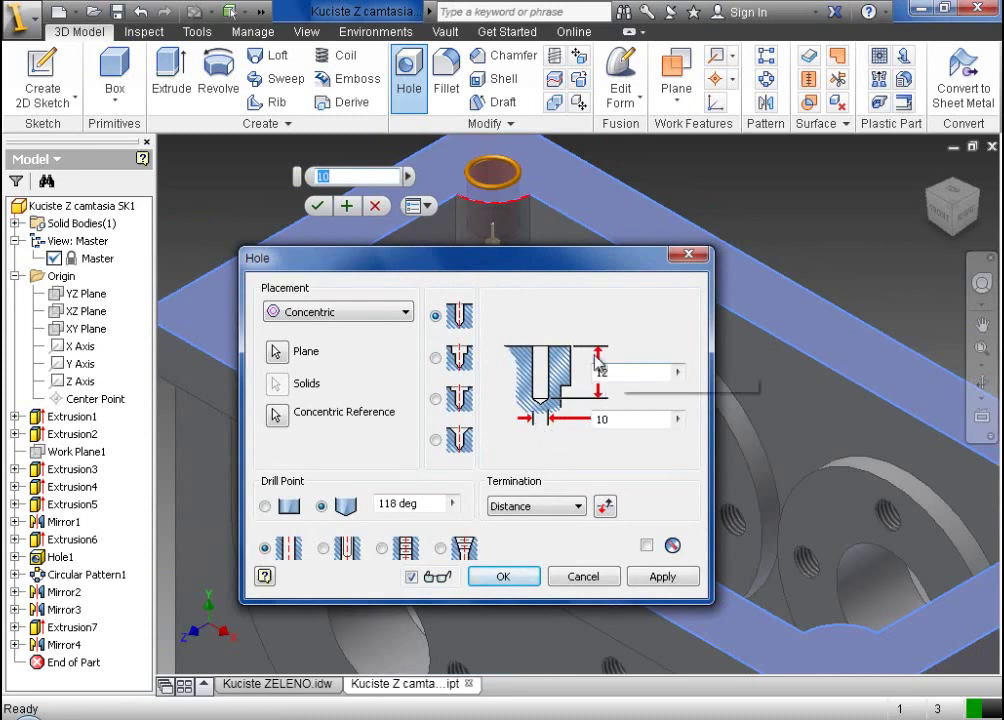
left_click(298, 686)
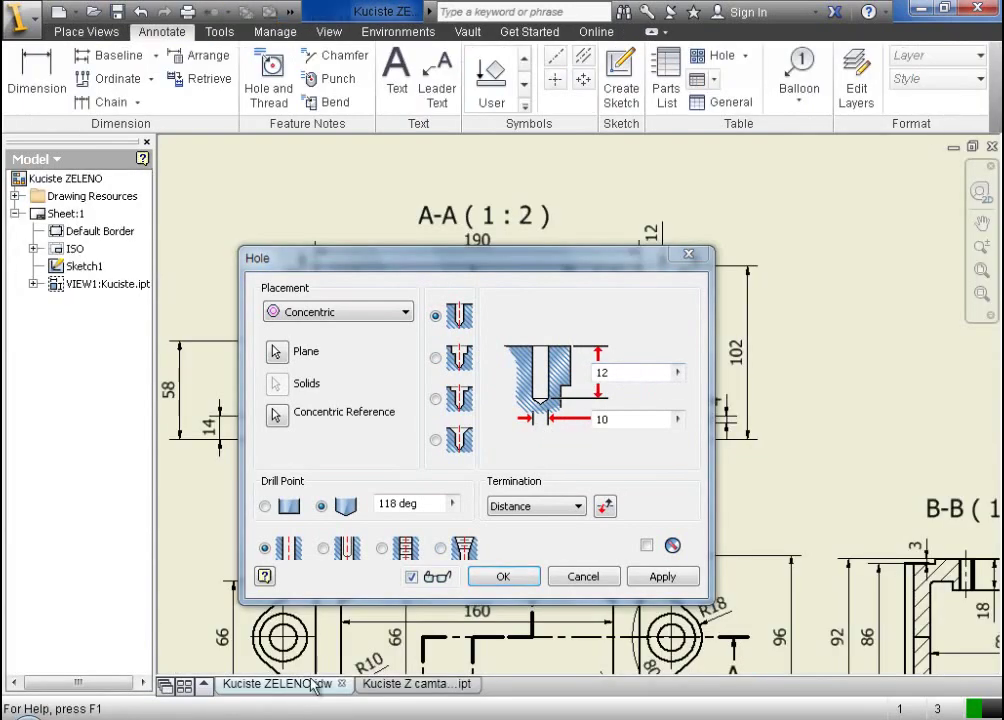
mouse_move(578, 262)
left_mouse_down()
mouse_move(575, 306)
mouse_move(590, 237)
left_mouse_up()
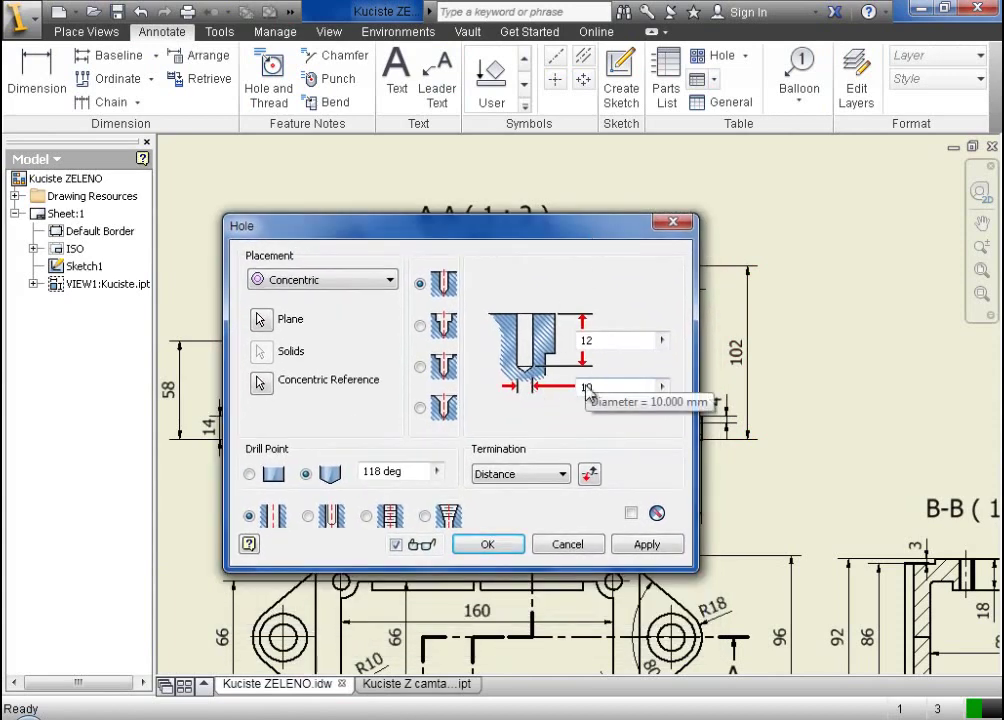
left_click(488, 545)
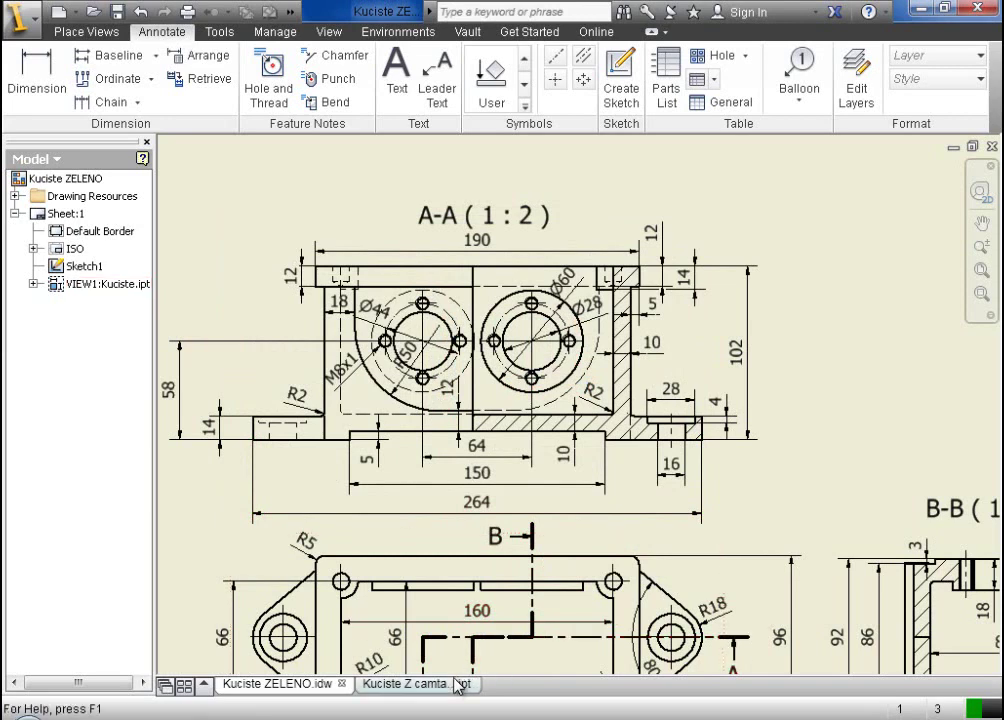
- Display the part as Shaded with Hidden Edges and view the housing from the front
left_click(458, 685)
scroll(495, 190, "down", 5)
scroll(485, 168, "up", 3)
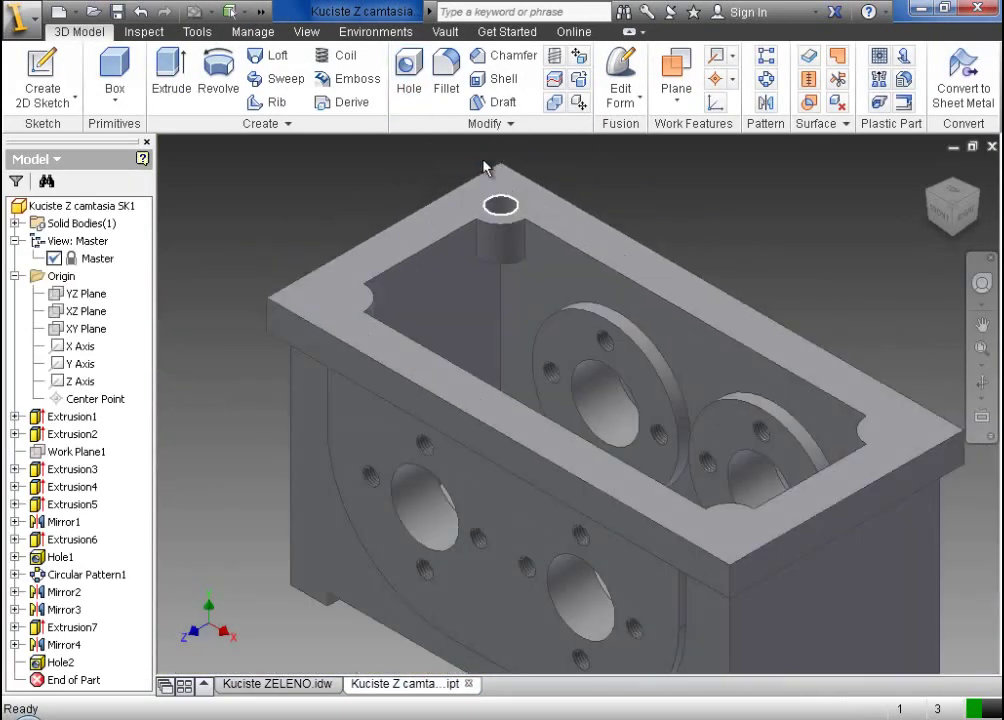
scroll(480, 170, "up", 2)
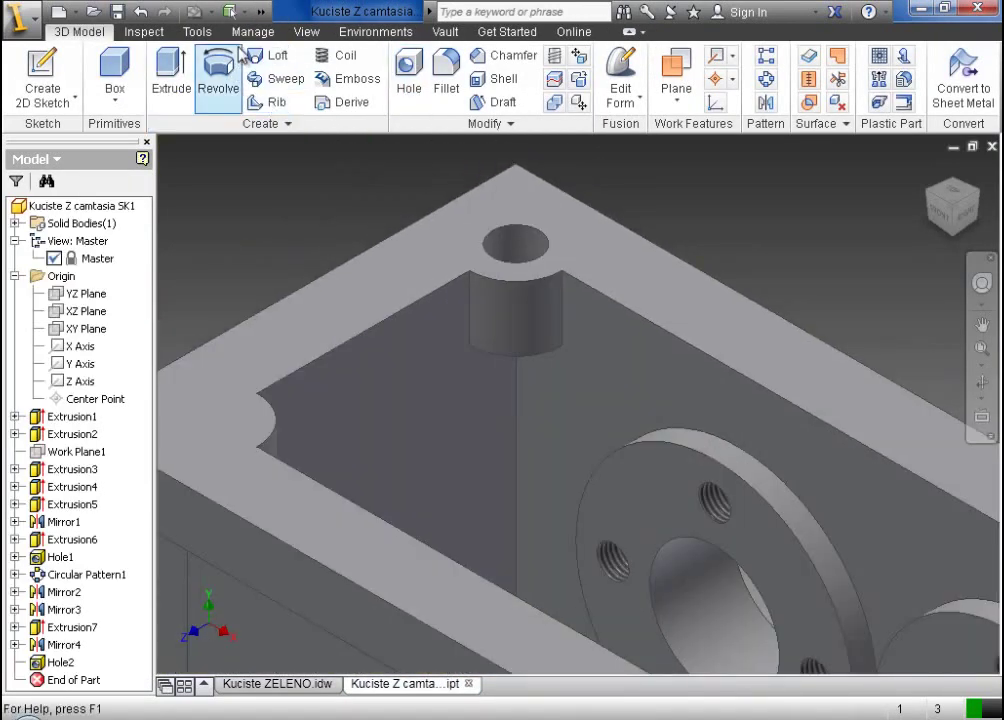
left_click(308, 31)
left_click(220, 92)
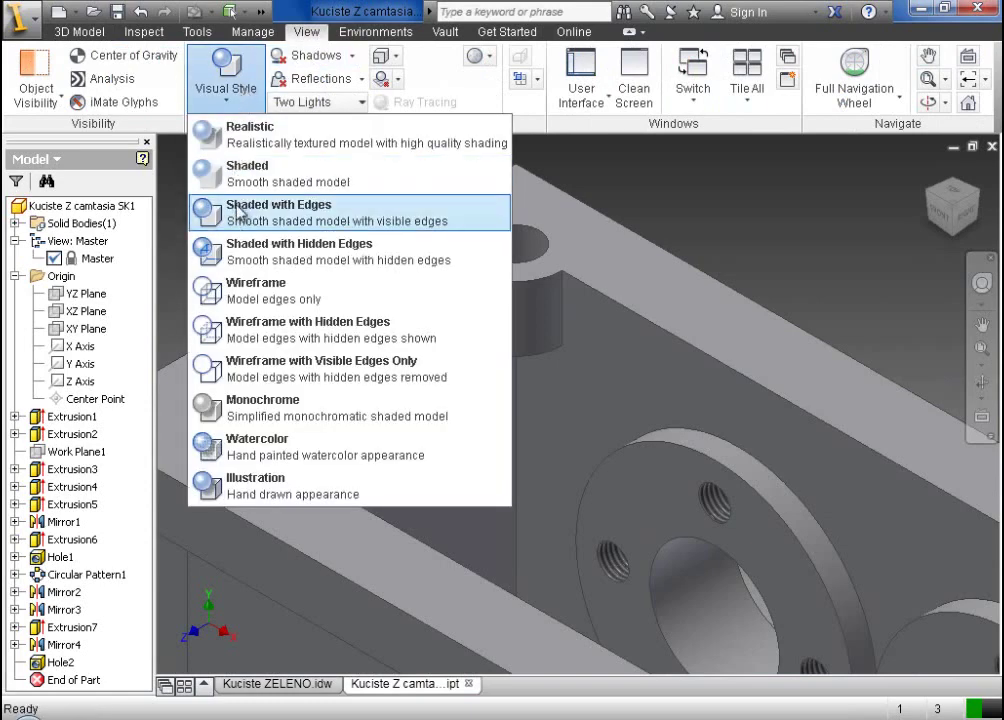
left_click(242, 255)
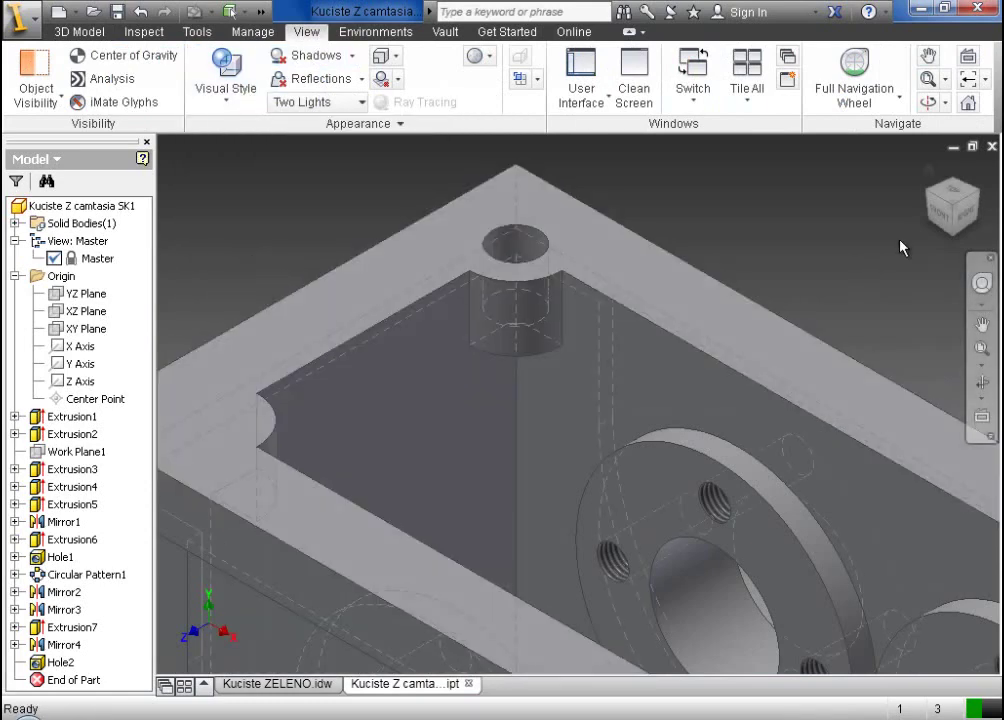
left_click(942, 211)
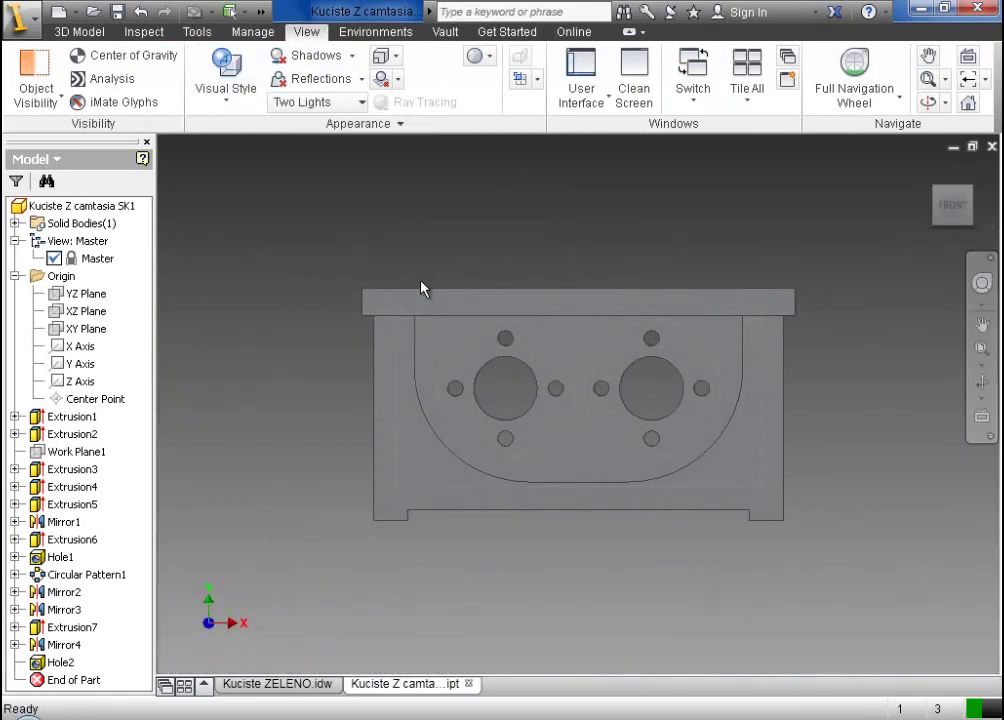
- Inspect the rim corner hole from the front and in an isometric view, and display the part as Shaded with Edges
scroll(421, 287, "up", 5)
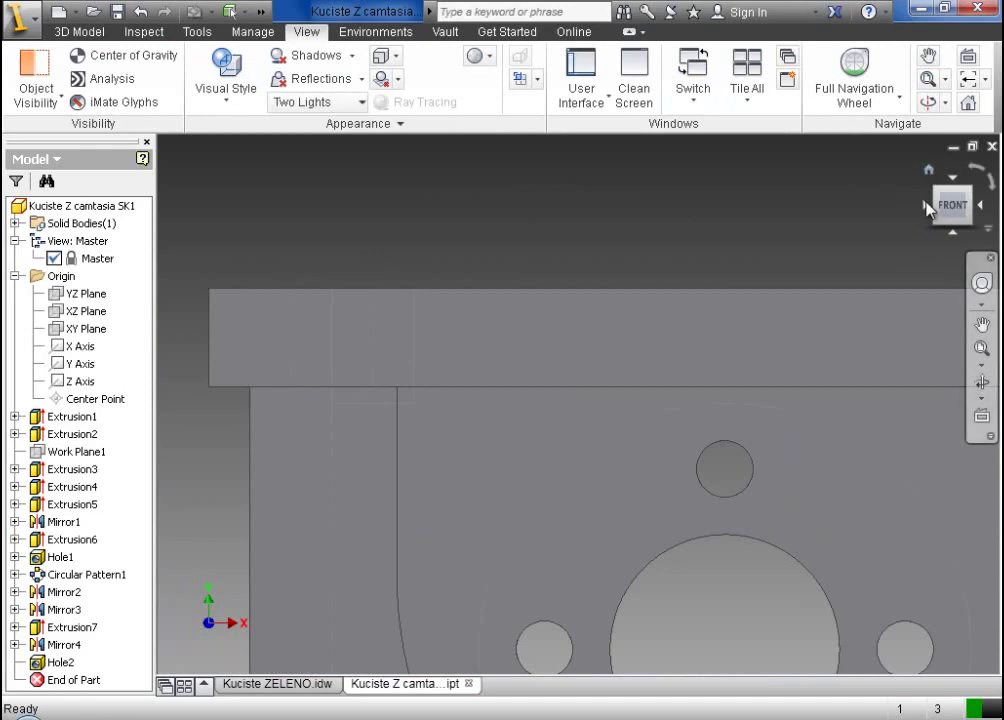
left_click(958, 175)
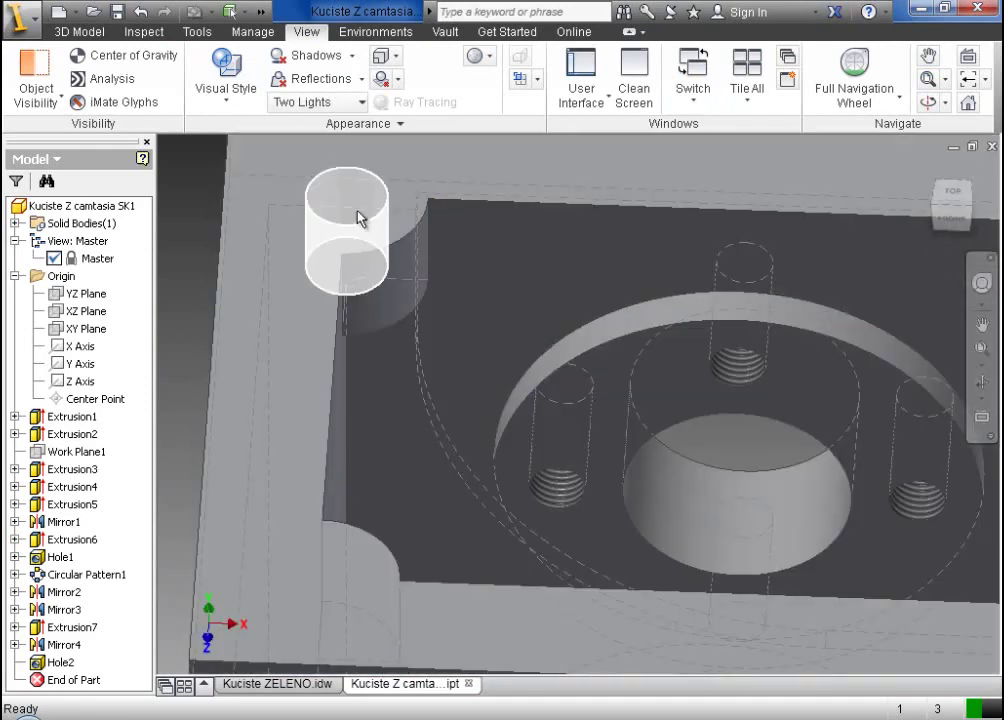
left_click(358, 218)
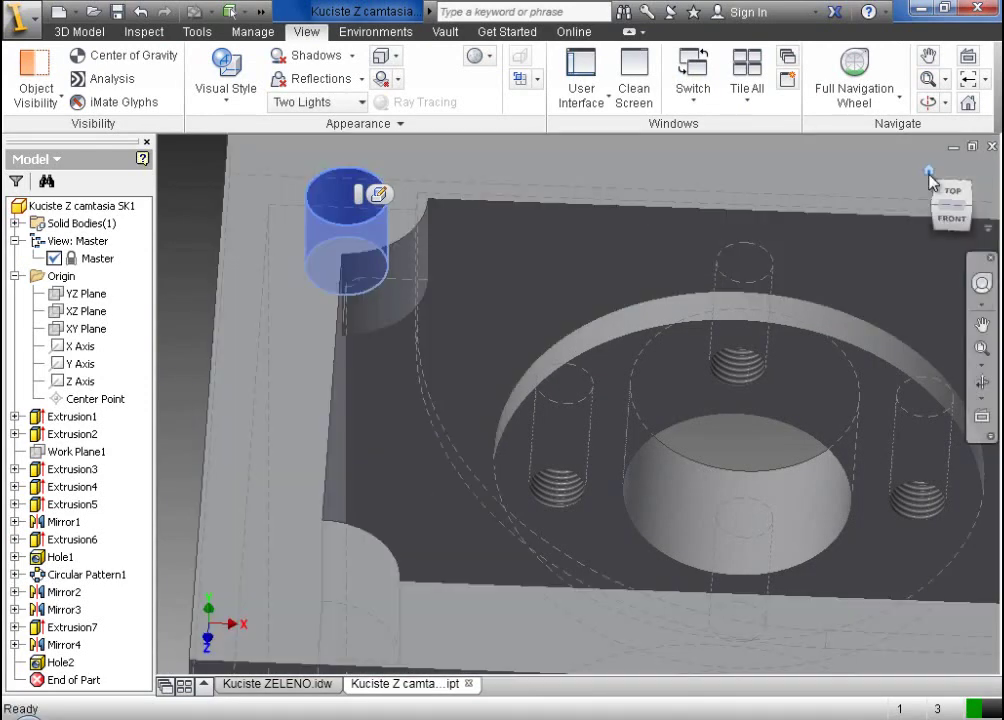
left_click(952, 218)
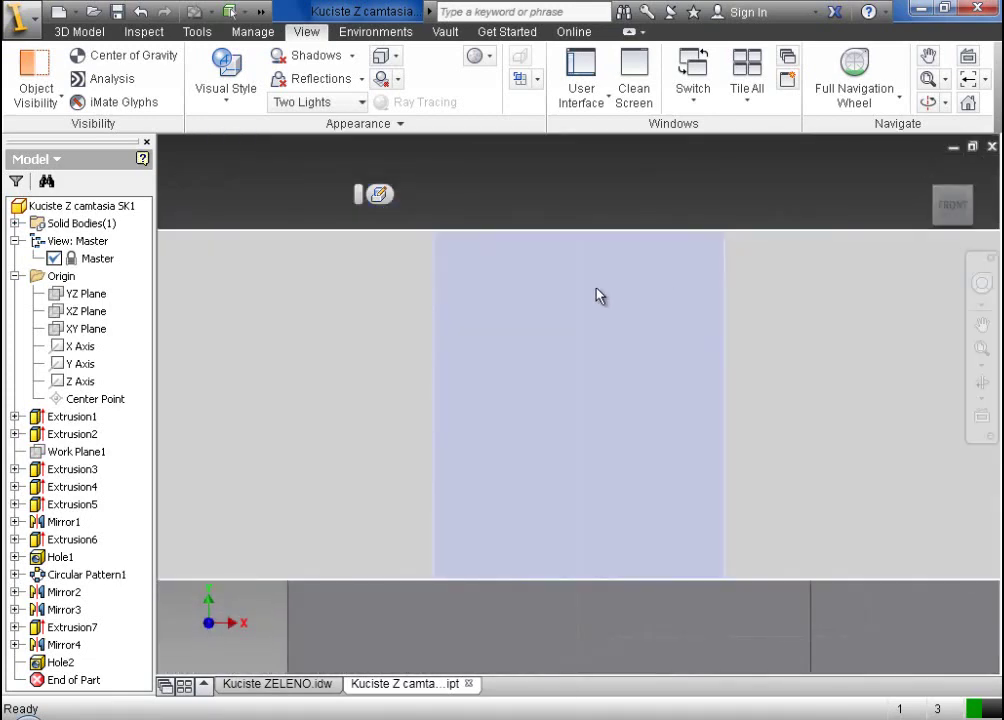
scroll(598, 293, "up", 4)
scroll(594, 330, "up", 3)
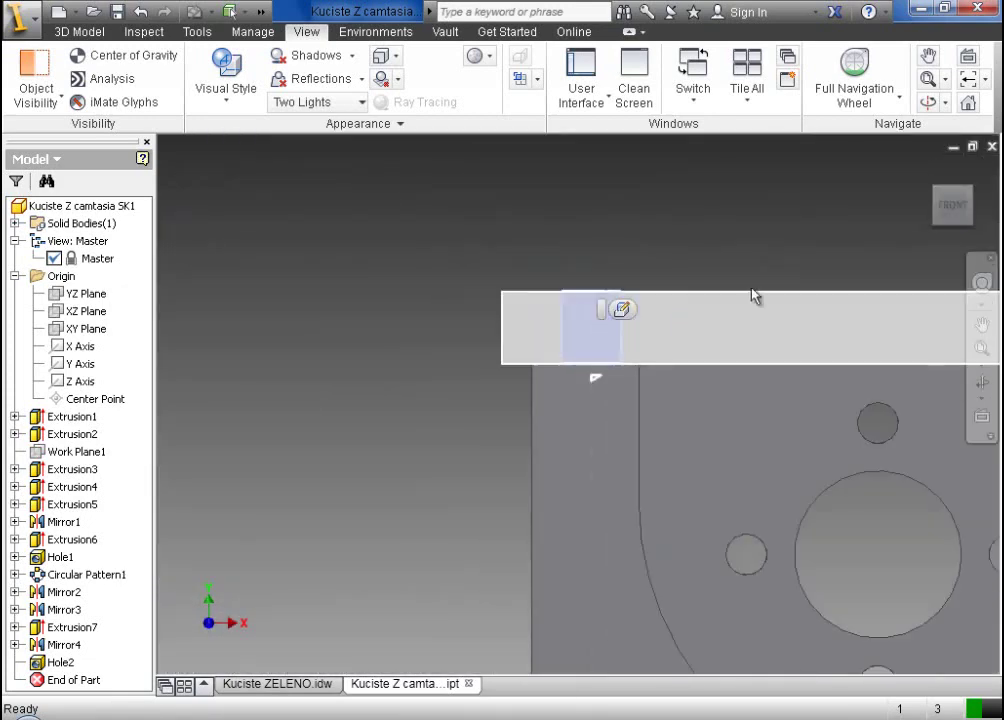
left_click(948, 185)
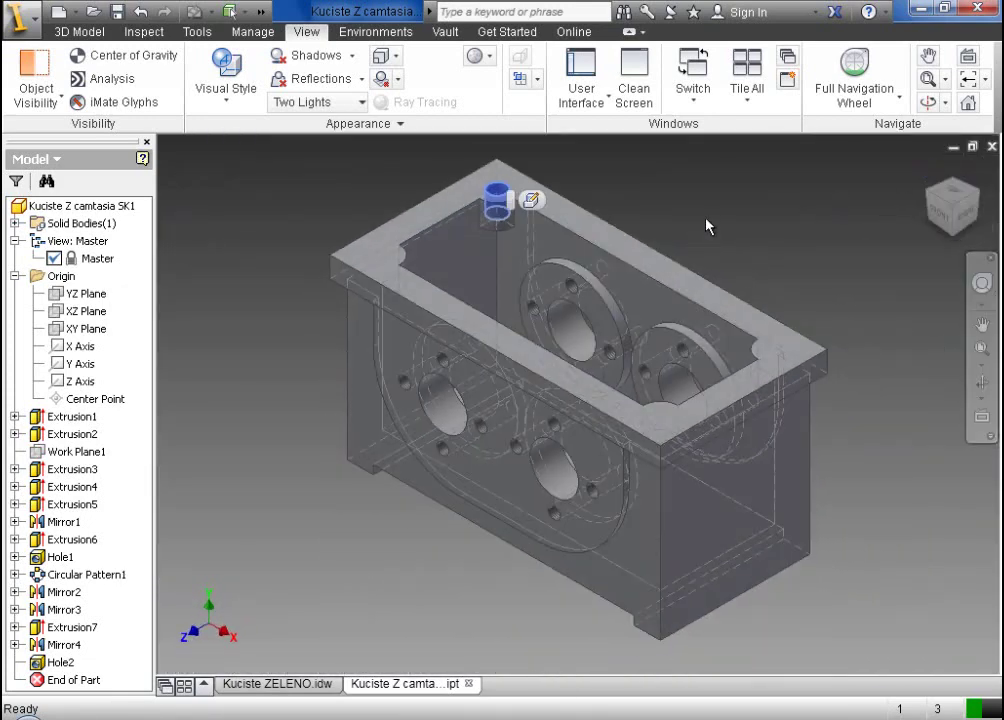
left_click(226, 80)
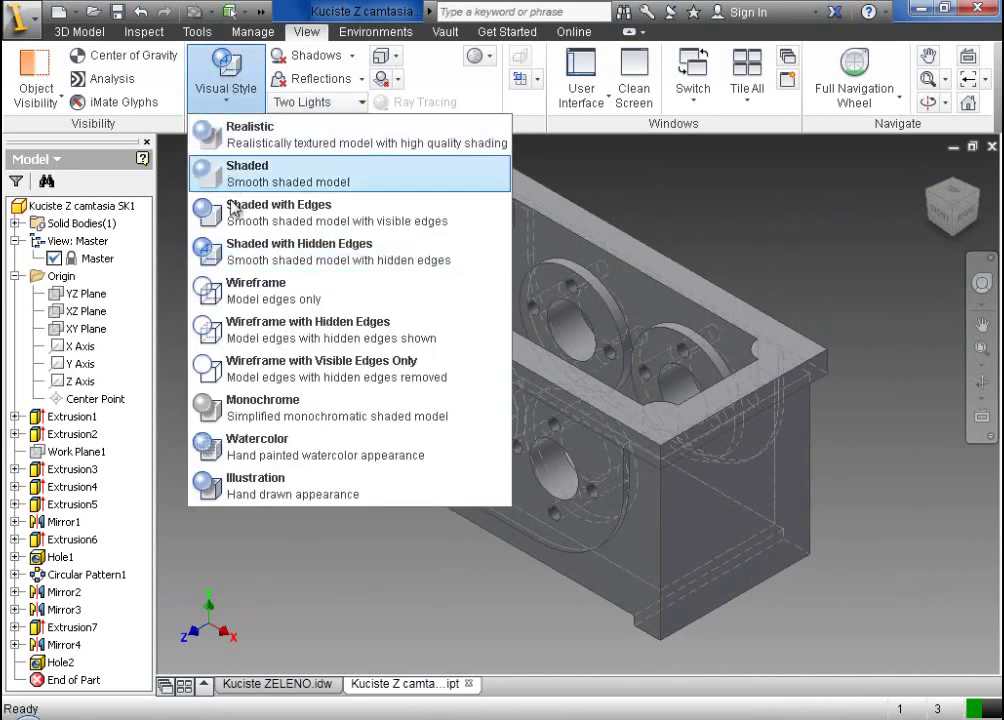
left_click(235, 206)
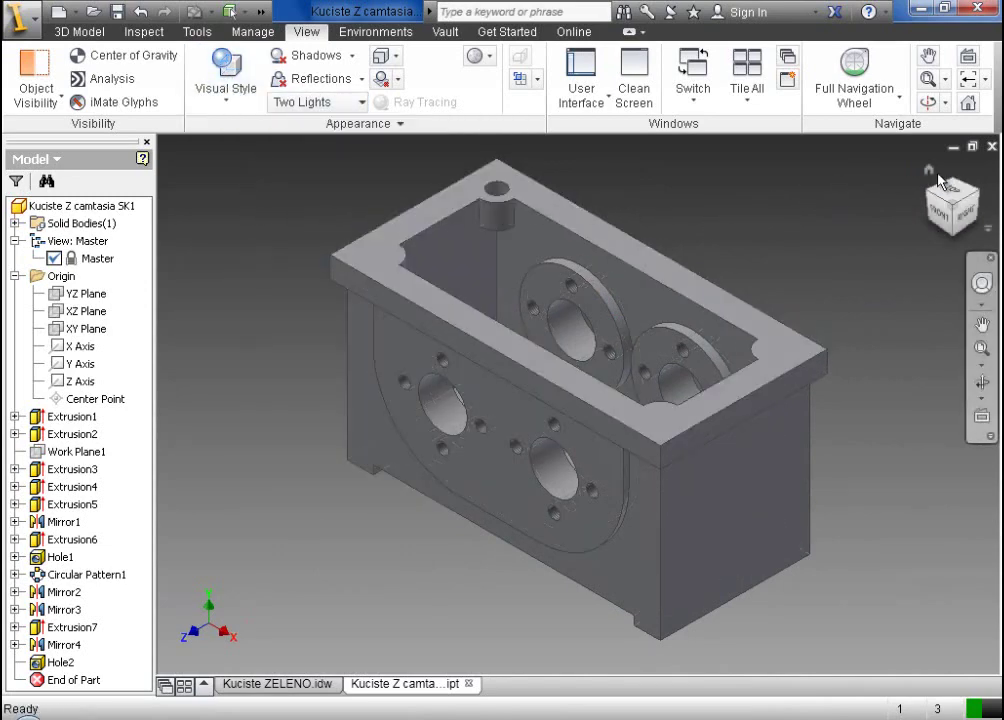
- Start a rectangular pattern of the rim corner hole along the rim's long edge, with Distance as the spacing method
left_click(88, 32)
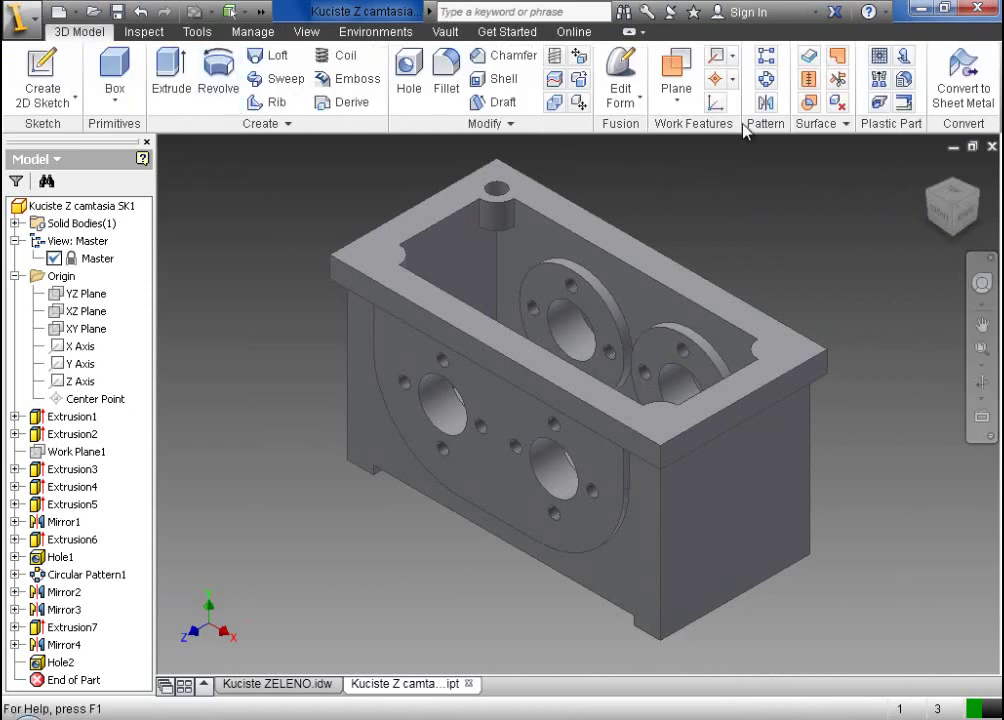
left_click(767, 60)
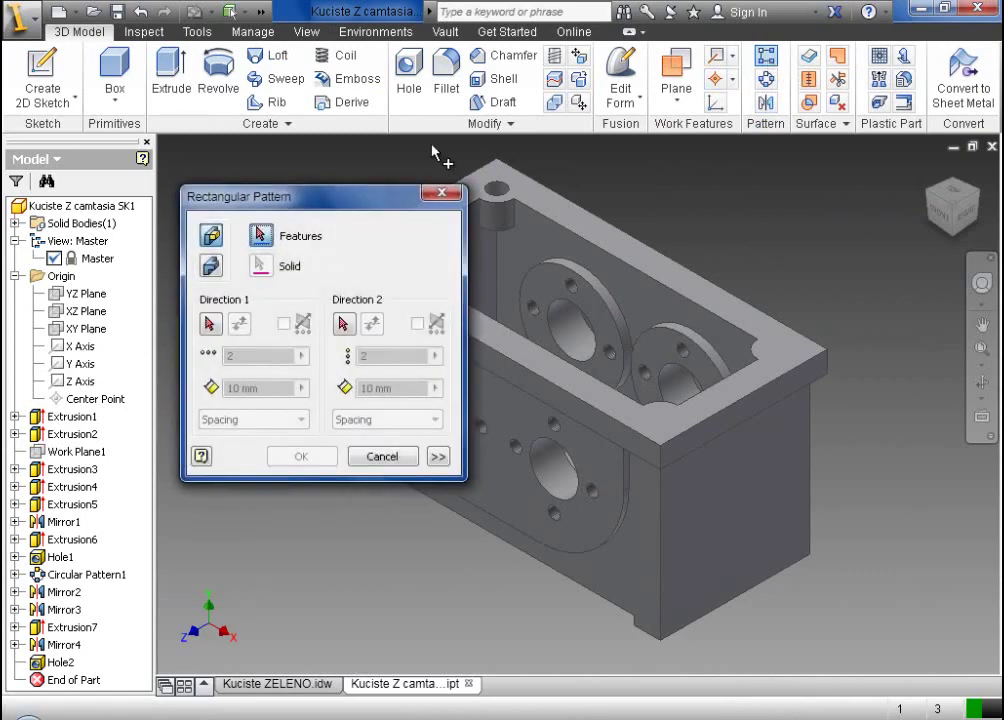
left_click_drag(365, 202, 333, 206)
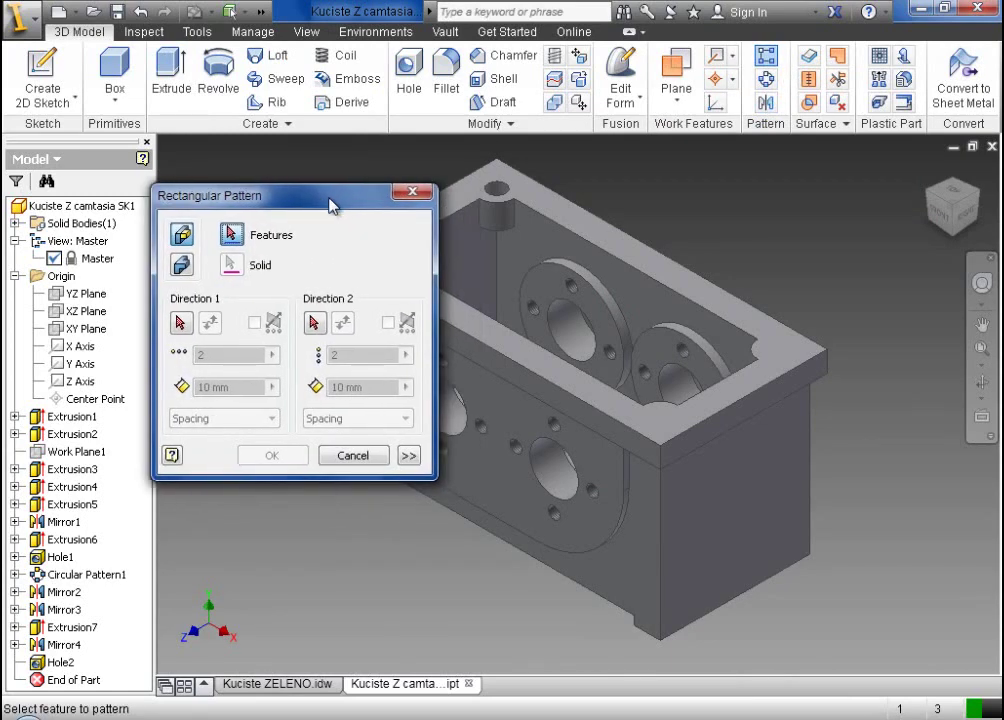
left_click(72, 665)
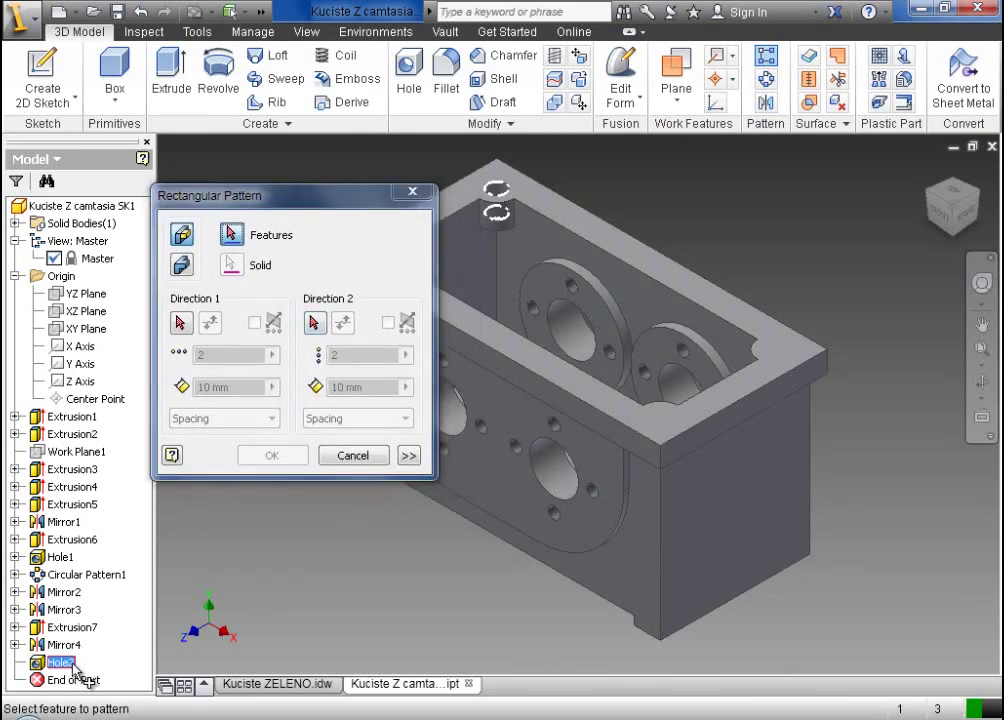
left_click(184, 330)
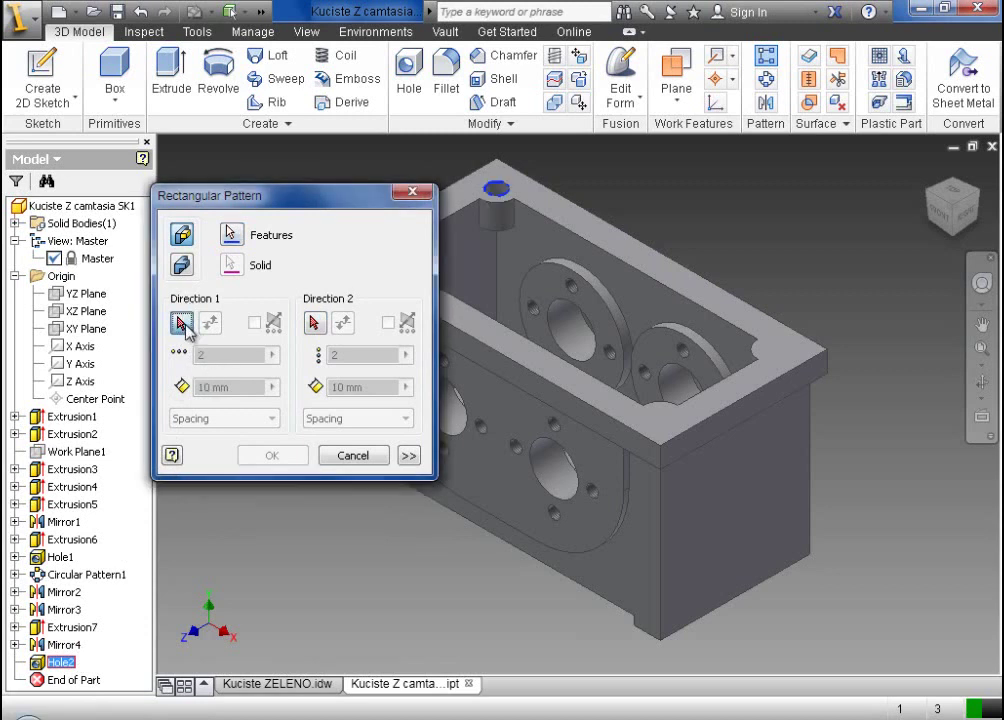
left_click(500, 190)
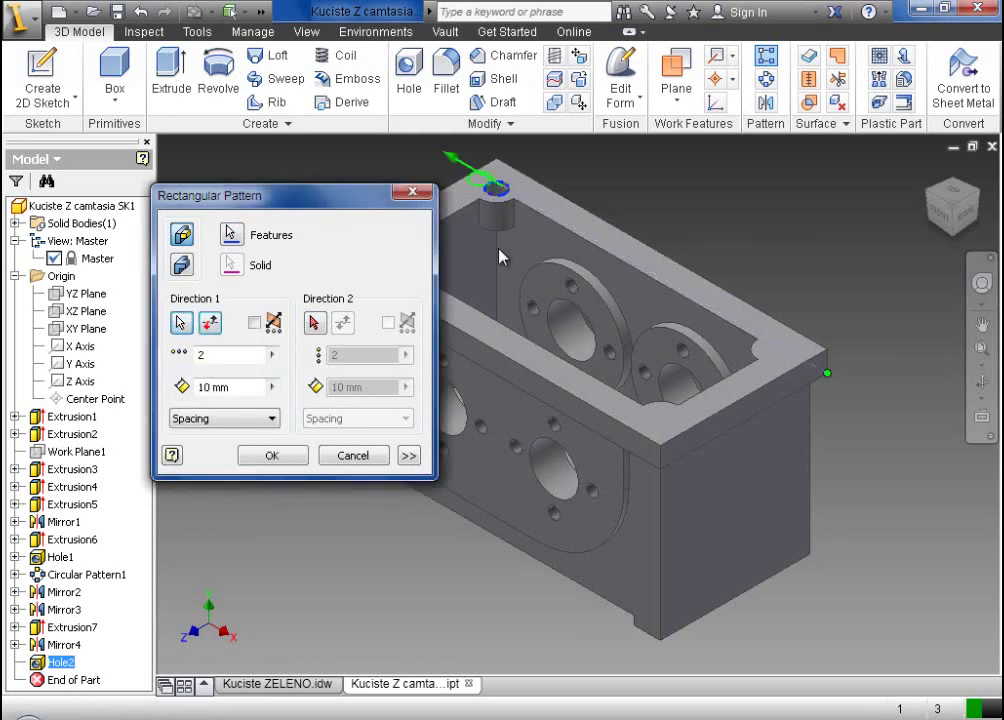
left_click(228, 389)
left_click(250, 420)
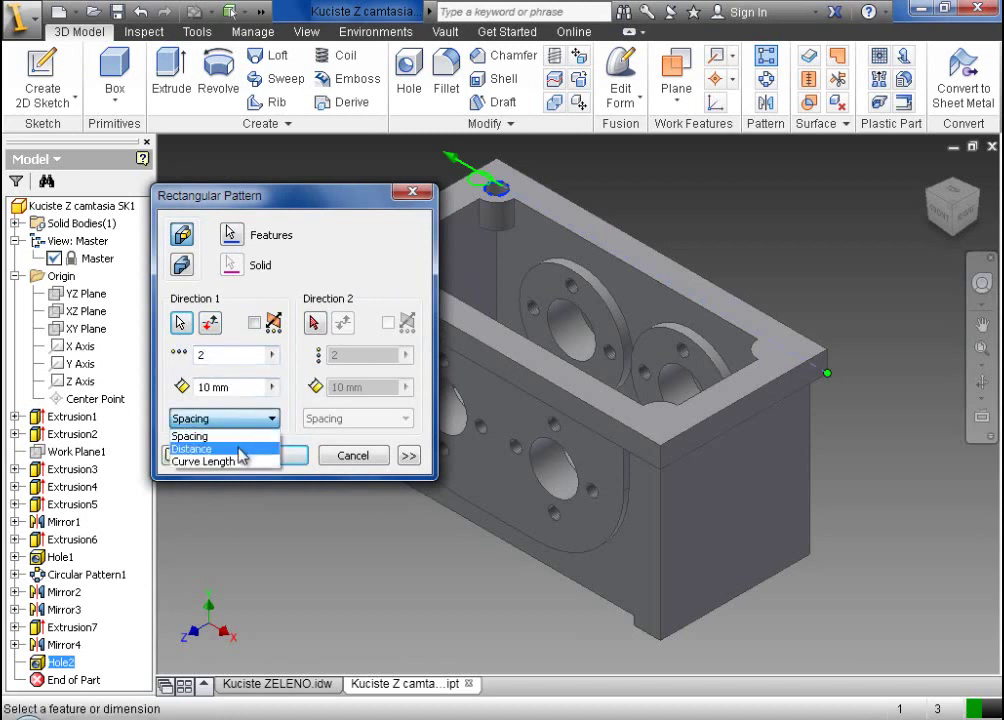
left_click(228, 449)
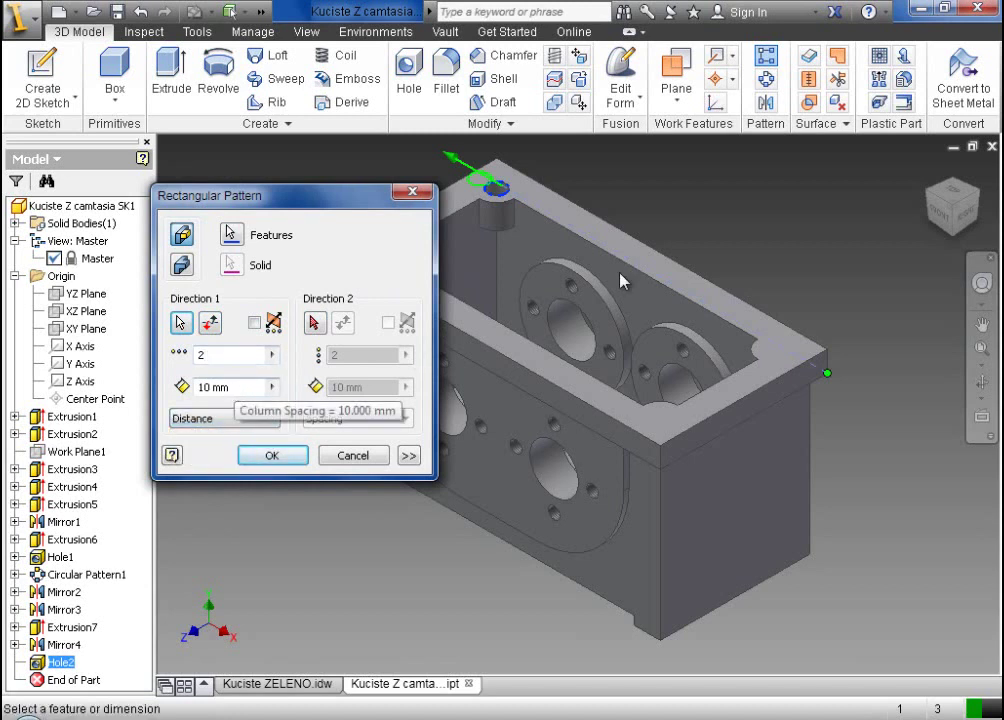
- Redefine the hole pattern's first direction along the X axis with a distance of 160 mm
left_click_drag(955, 205, 925, 212)
left_click_drag(354, 206, 248, 204)
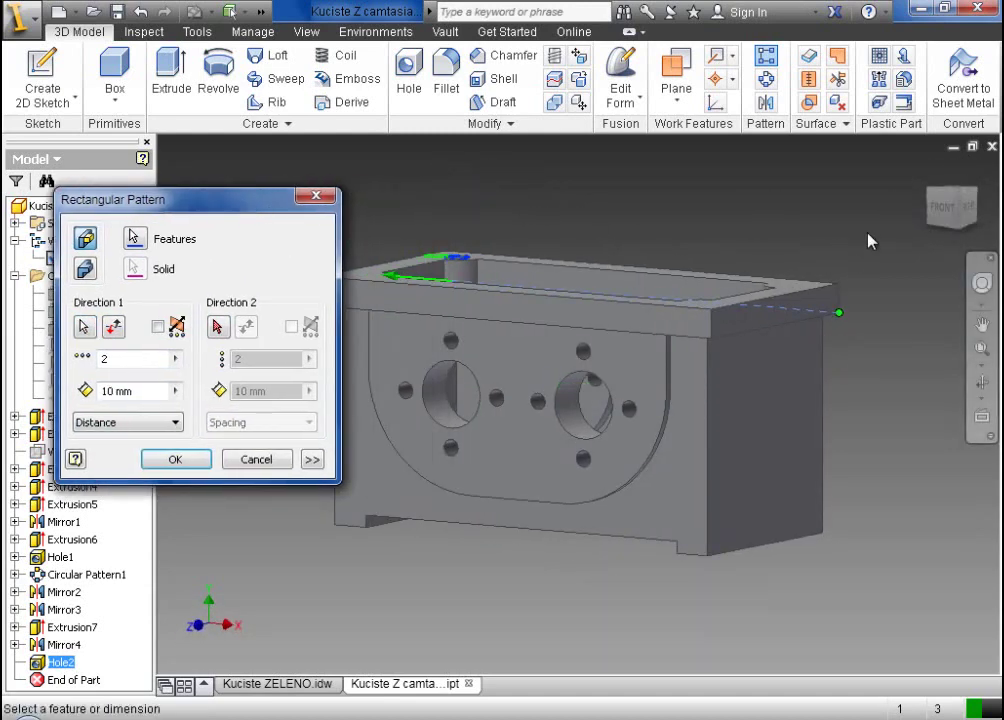
mouse_move(950, 210)
left_mouse_down()
mouse_move(927, 252)
mouse_move(802, 220)
mouse_move(870, 238)
mouse_move(955, 200)
left_mouse_up()
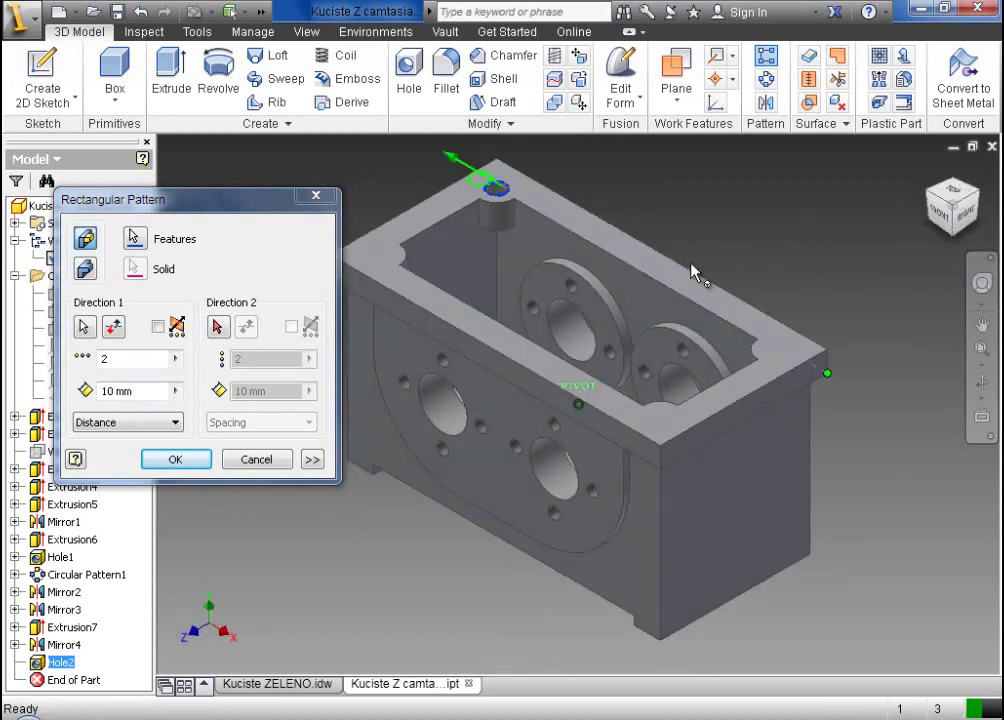
left_click(85, 328)
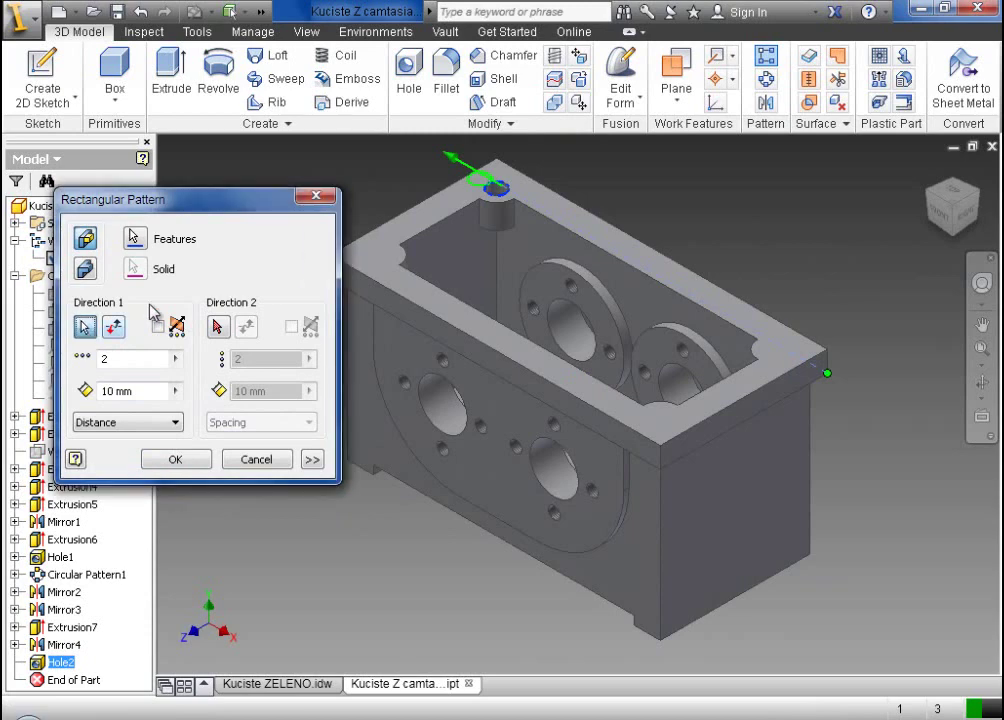
left_click_drag(159, 203, 292, 199)
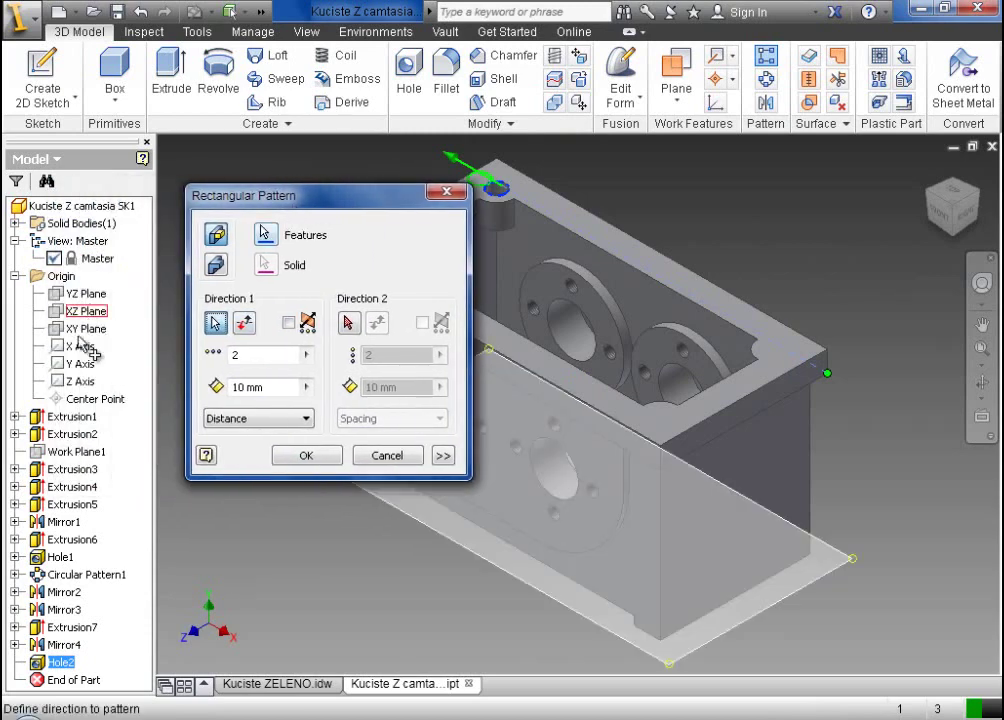
left_click(80, 348)
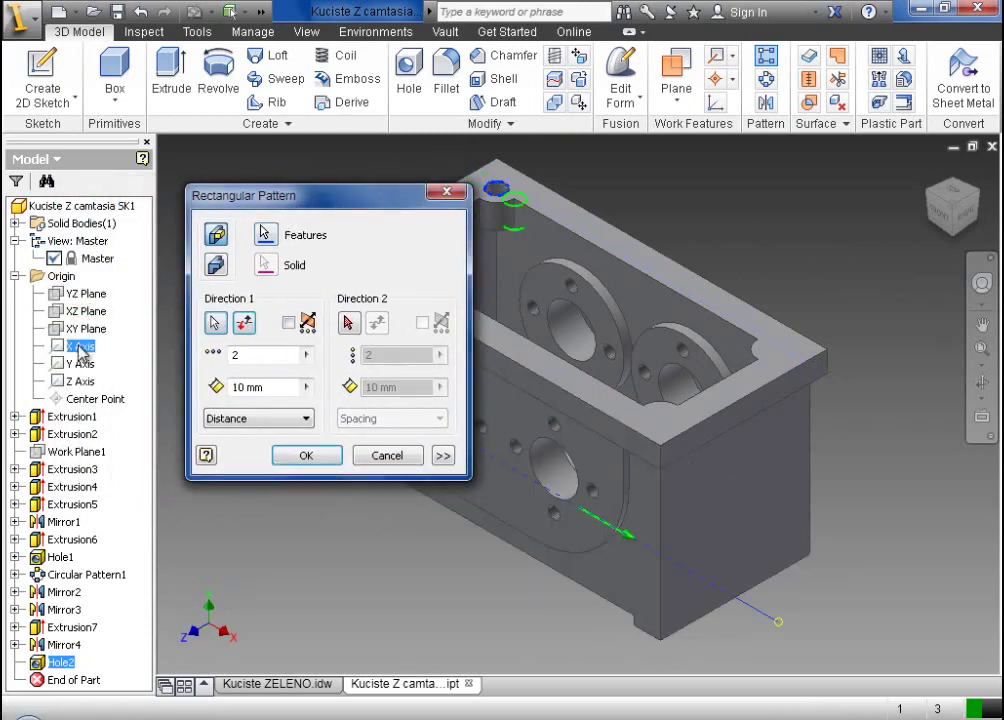
double_click(267, 387)
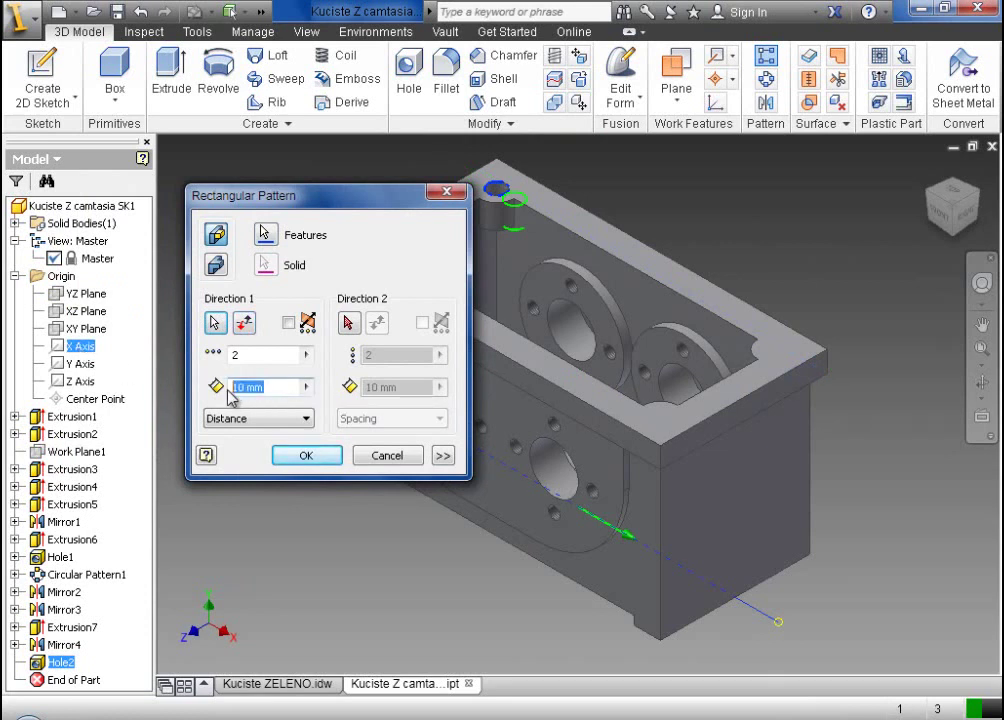
key("BackSpace")
type("160")
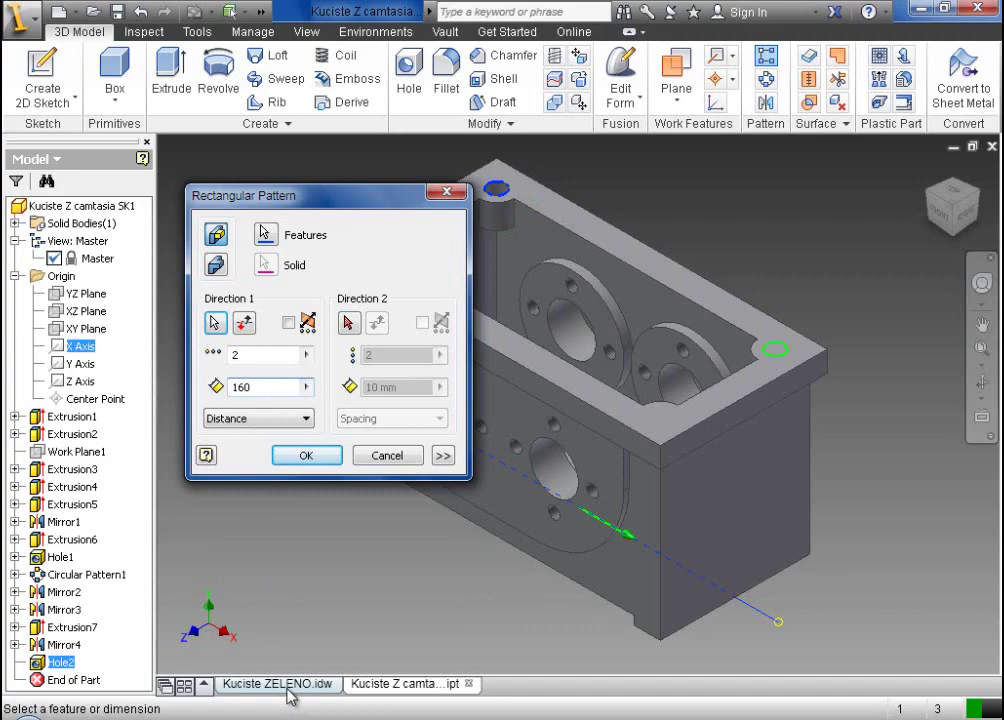
- Check the lengthwise spacing between the rim holes in the plan view of the Kuciste ZELENO drawing
left_click(283, 686)
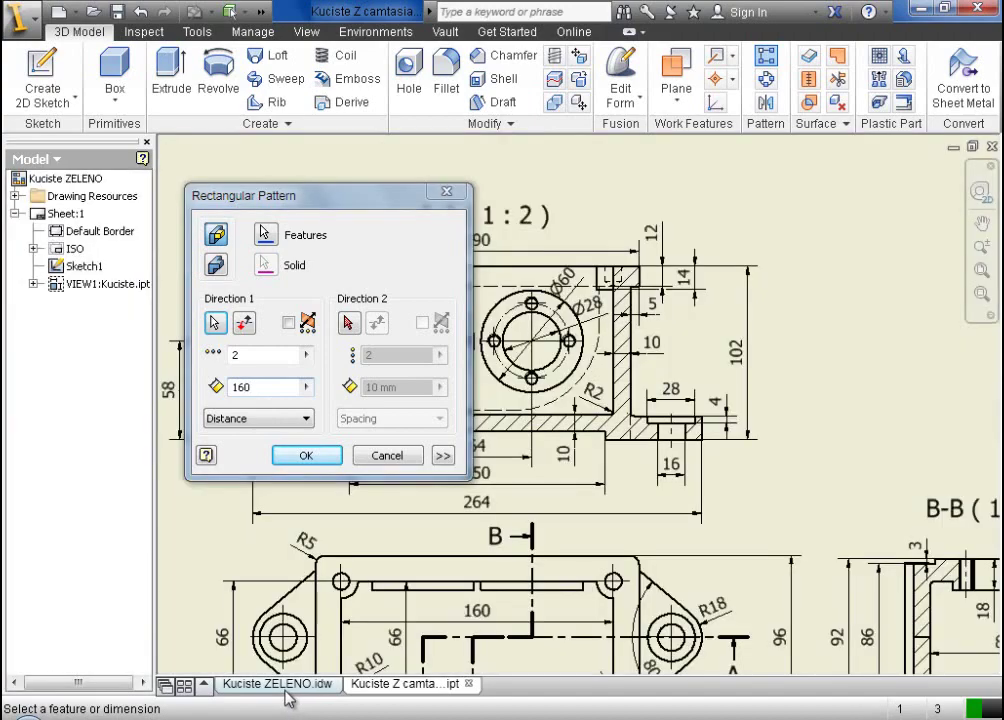
left_click(981, 223)
mouse_move(886, 472)
left_mouse_down()
mouse_move(921, 287)
mouse_move(932, 293)
left_mouse_up()
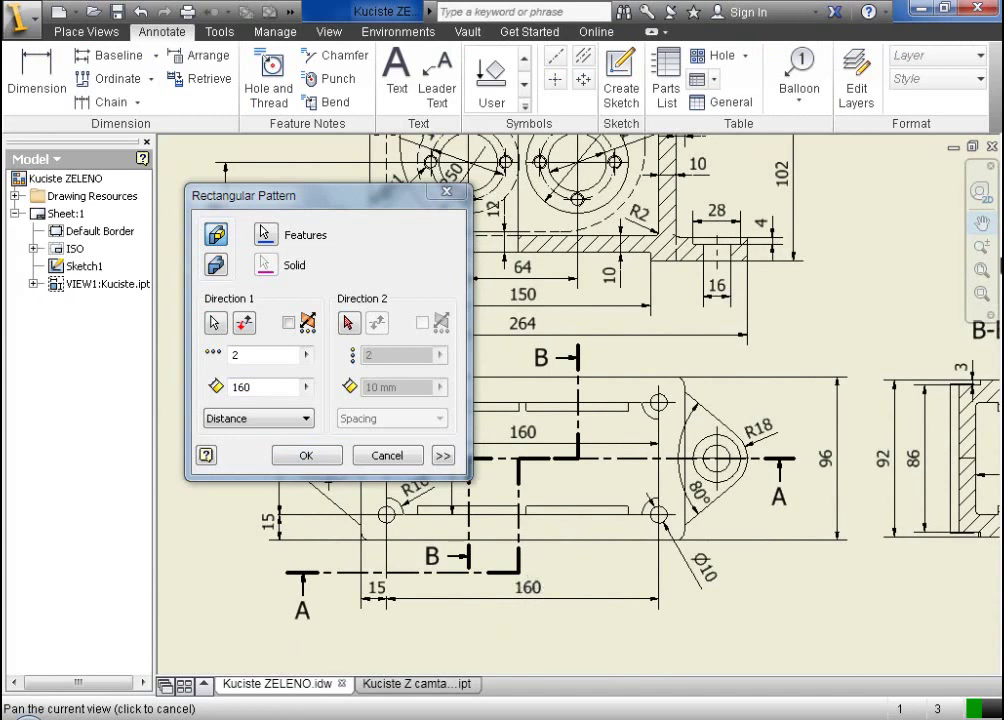
left_click(983, 223)
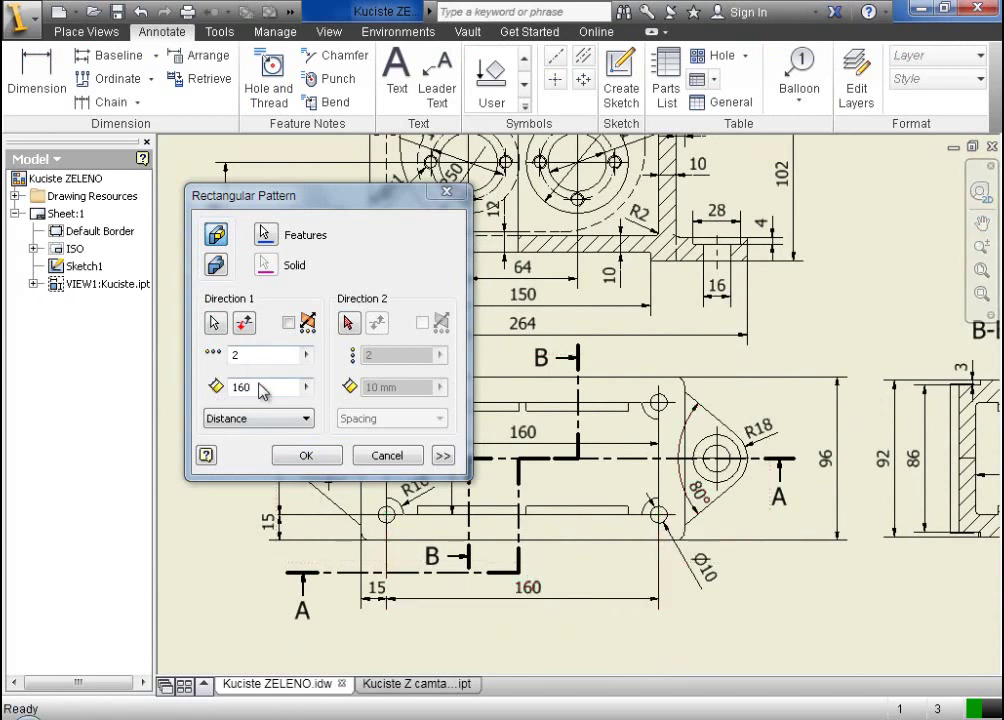
left_click(410, 690)
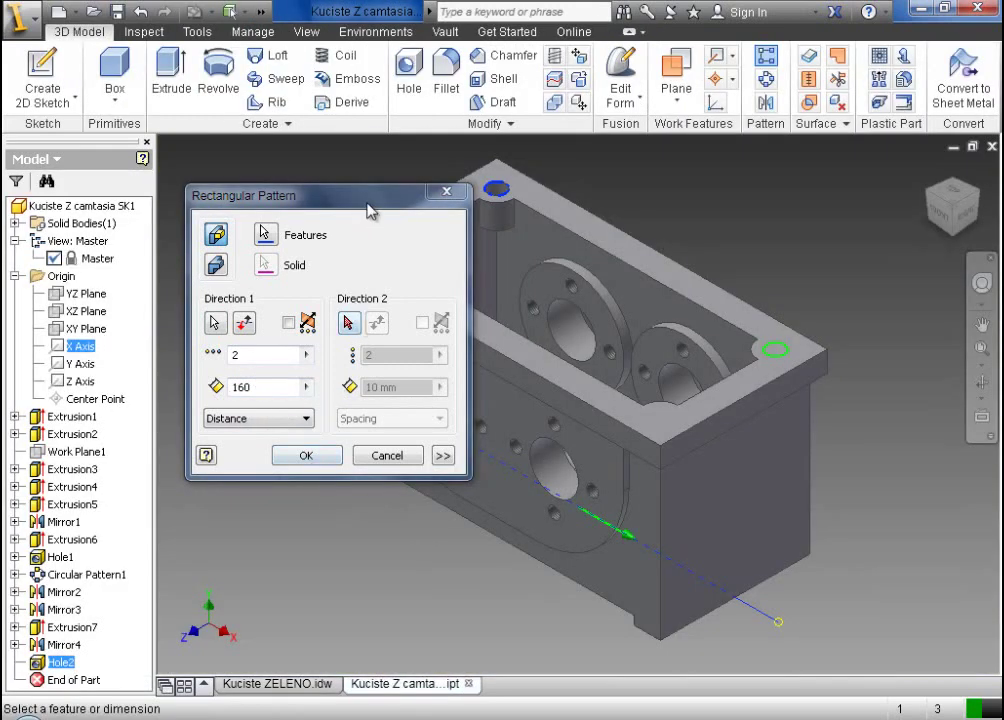
- Complete the rectangular pattern of the rim corner hole using the first direction only
left_click_drag(325, 202, 298, 195)
left_click(322, 317)
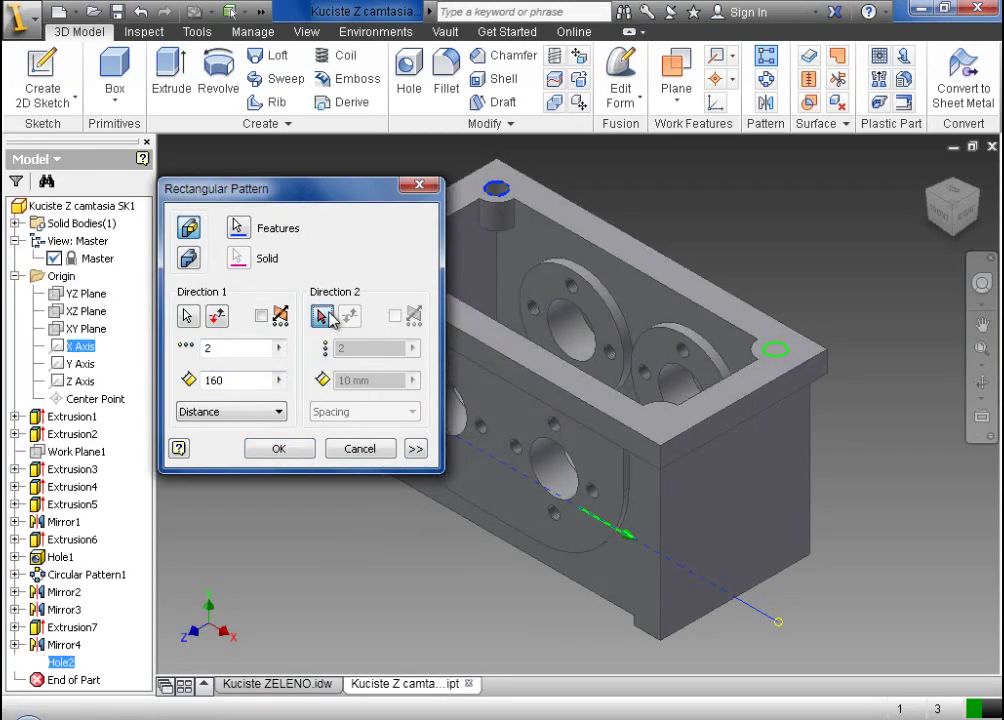
left_click(290, 452)
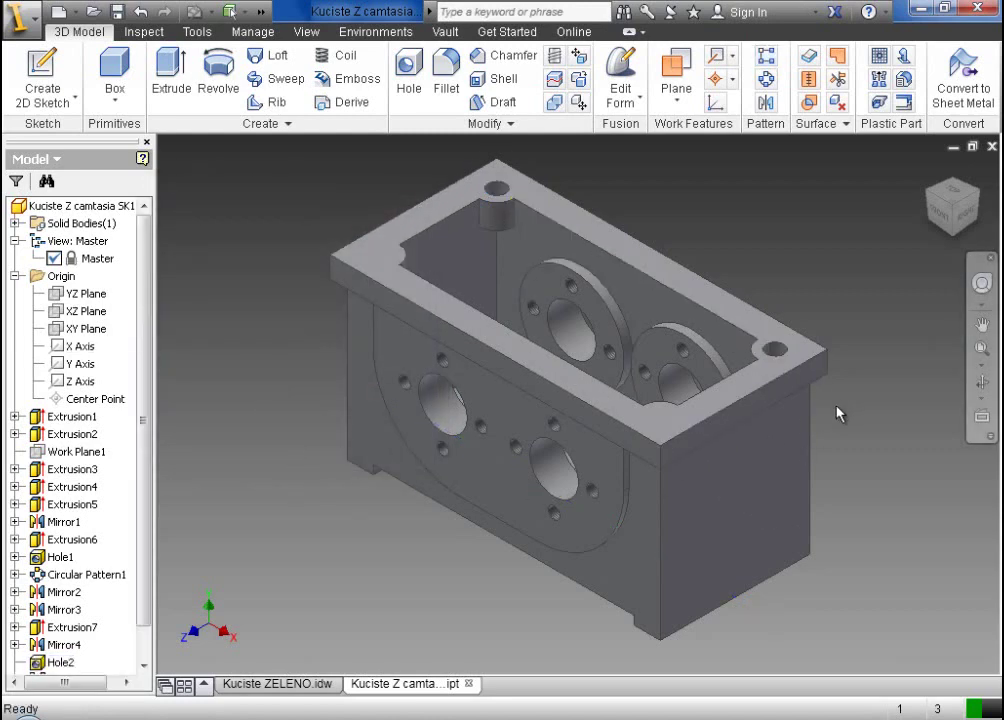
- Mirror the rim corner hole and its rectangular pattern about the XY plane
left_click(765, 102)
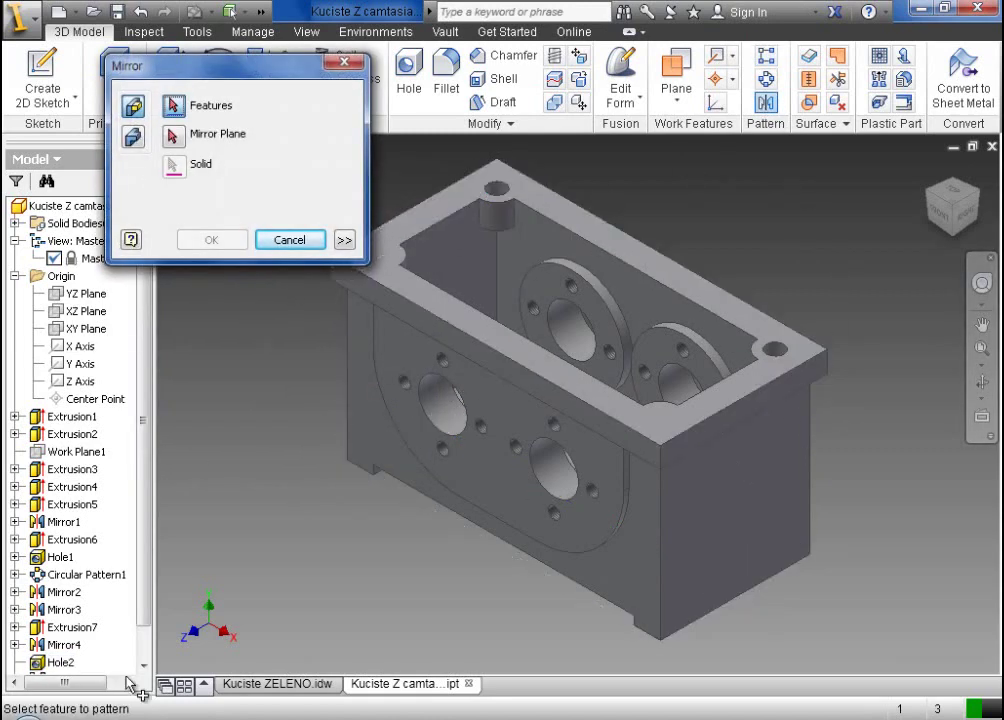
scroll(147, 598, "down", 1)
left_click(90, 645)
left_click(128, 625, "ctrl")
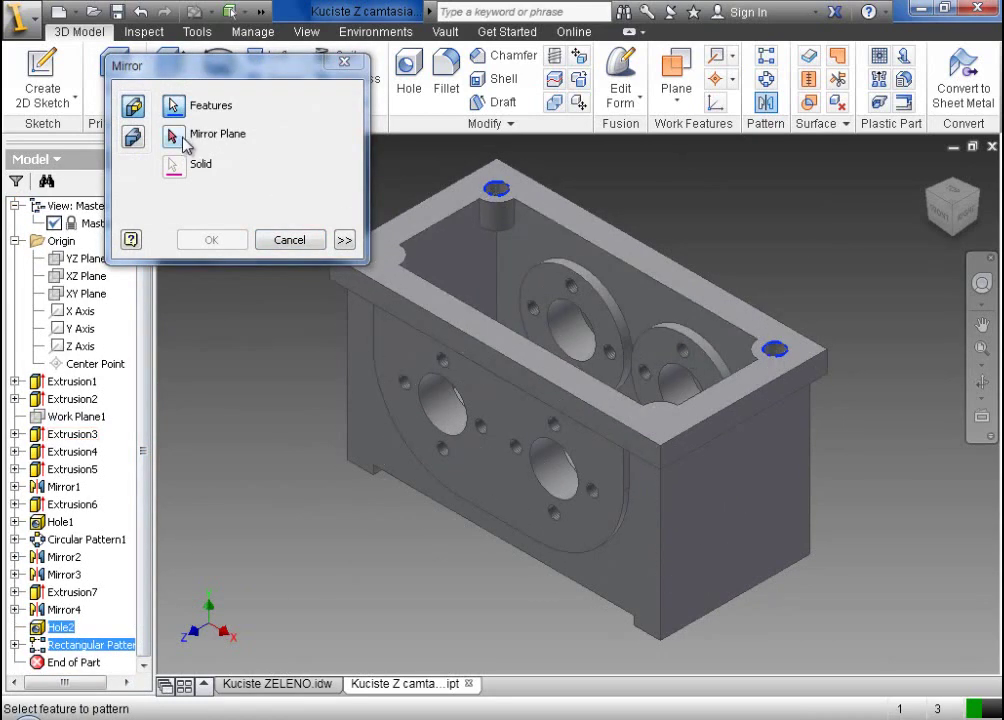
left_click(174, 137)
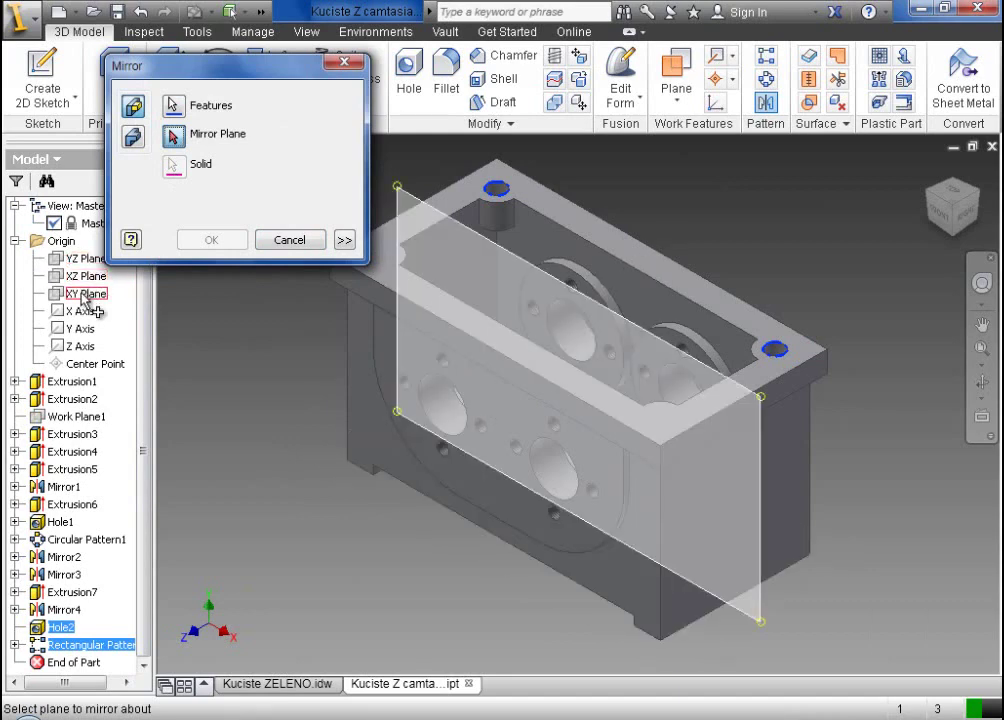
left_click(86, 294)
left_click(948, 190)
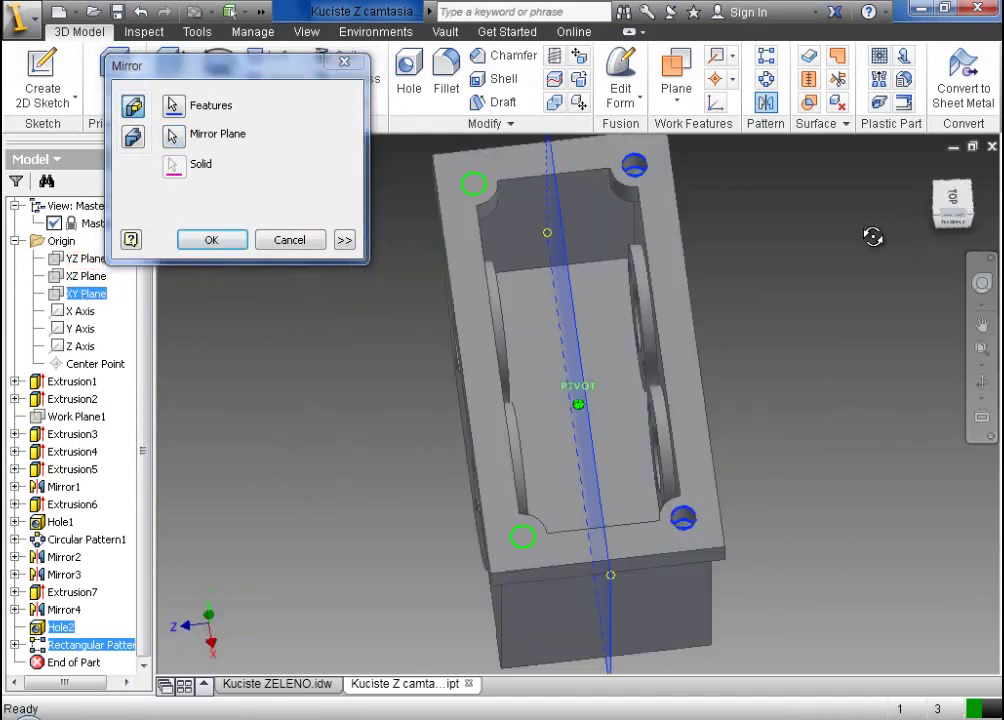
middle_click_drag(920, 238, 813, 213, "shift")
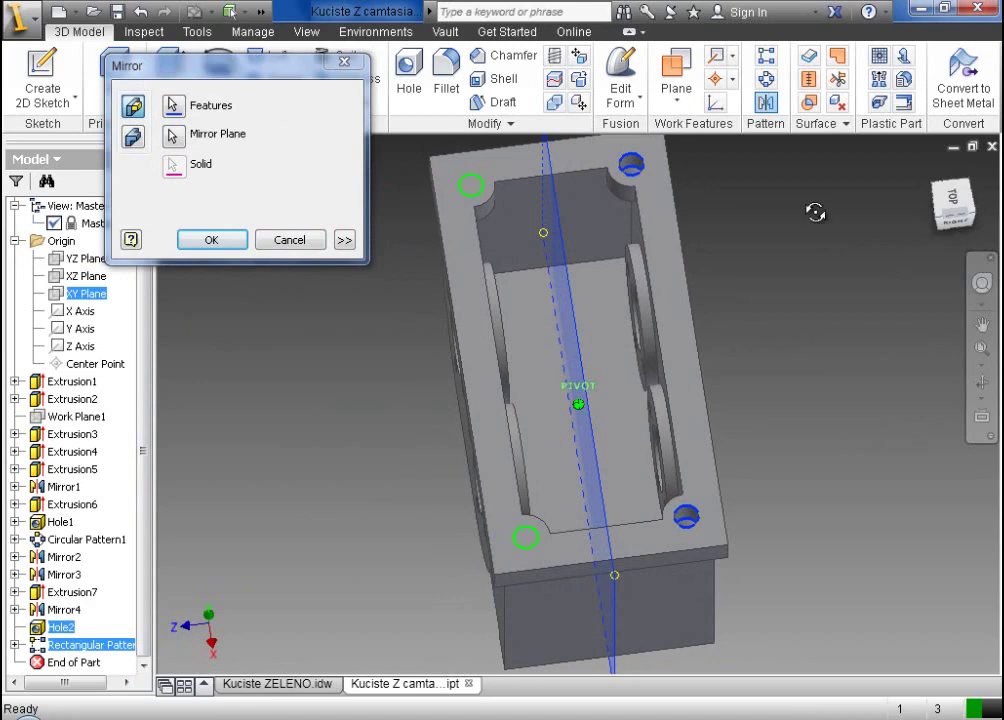
left_click(211, 240)
left_click(952, 202)
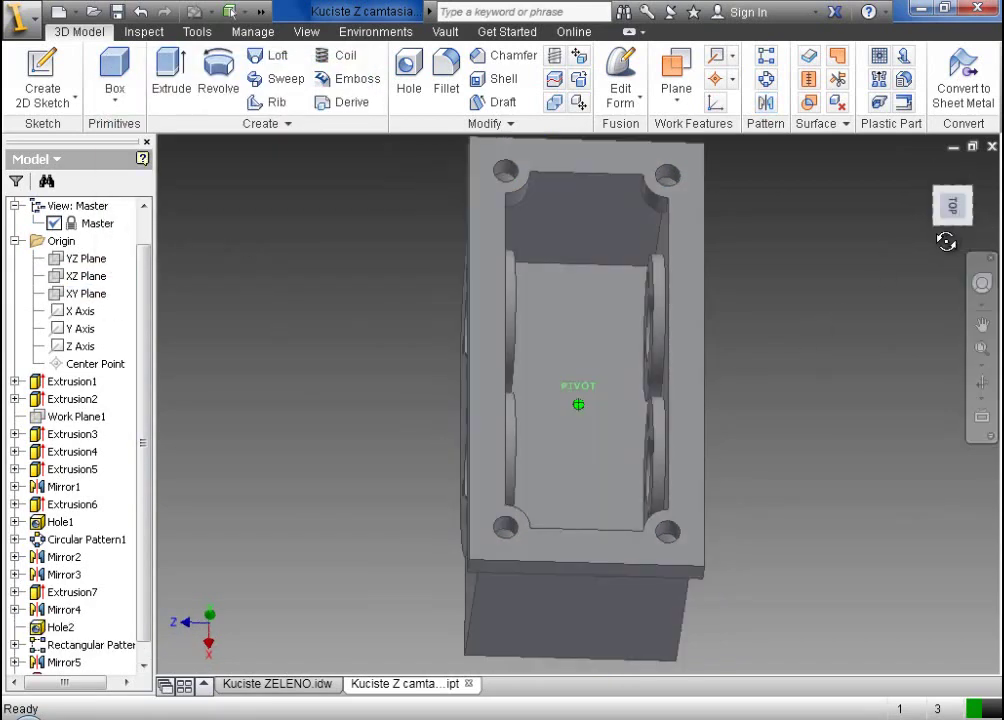
- Check the shape and dimensions of the rounded end lug in the plan view of the Kuciste ZELENO drawing
middle_click_drag(931, 242, 193, 213, "shift")
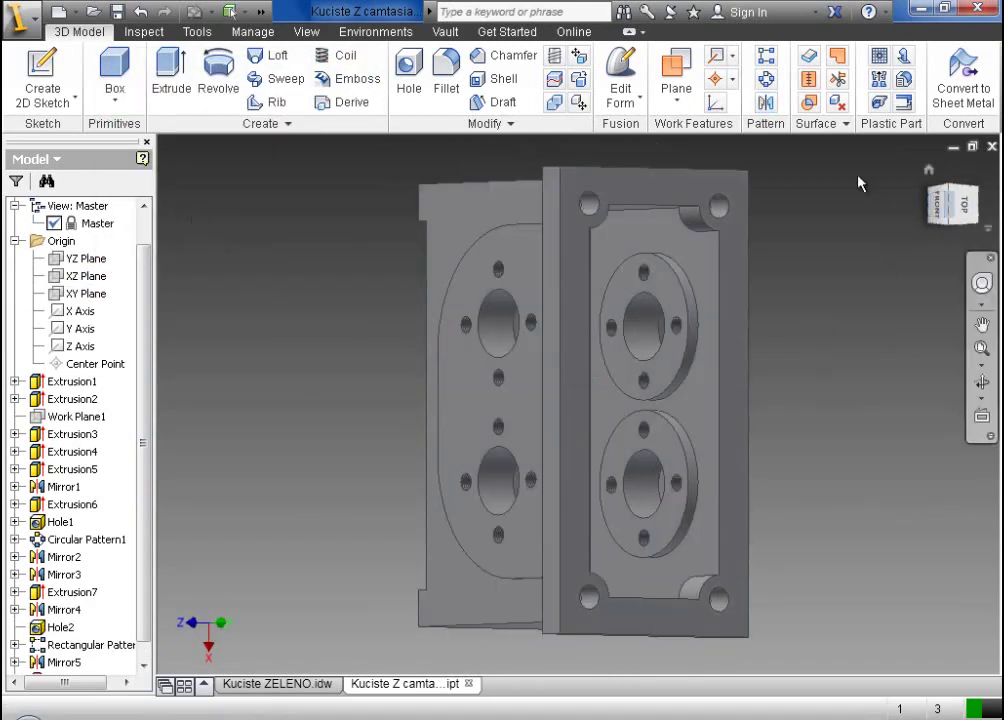
left_click(928, 173)
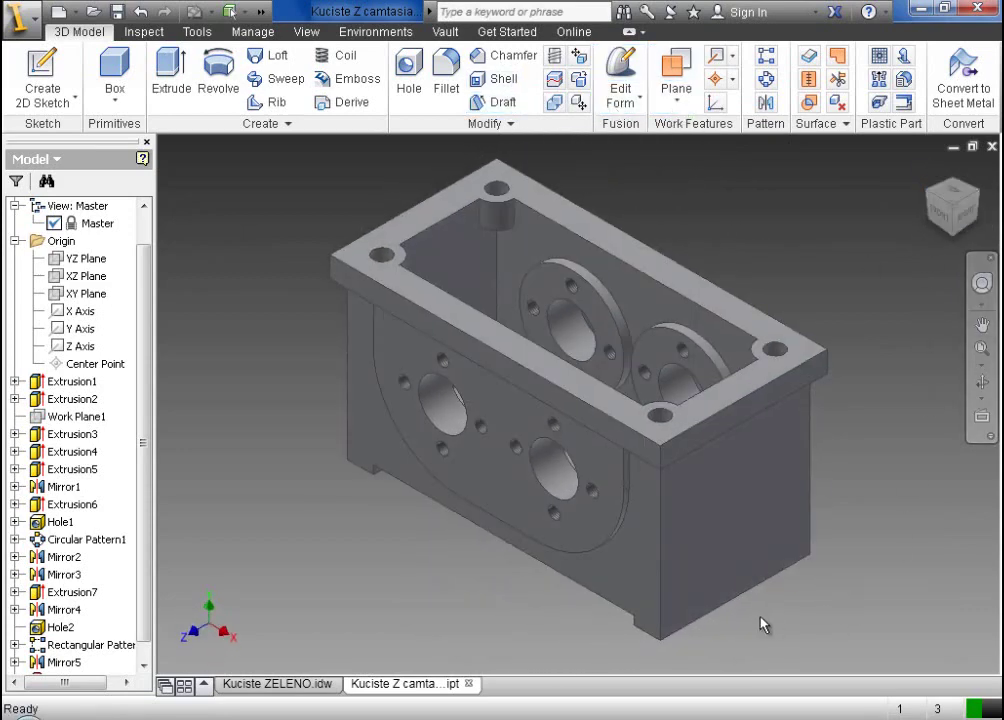
left_click(302, 684)
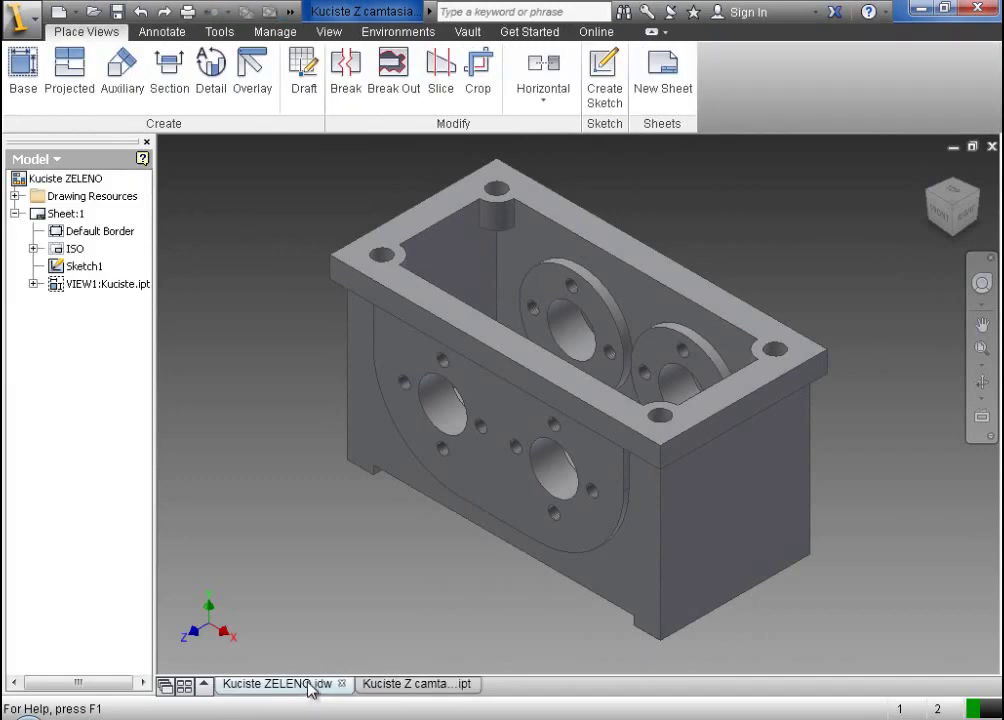
key("F2")
scroll(628, 518, "up", 3)
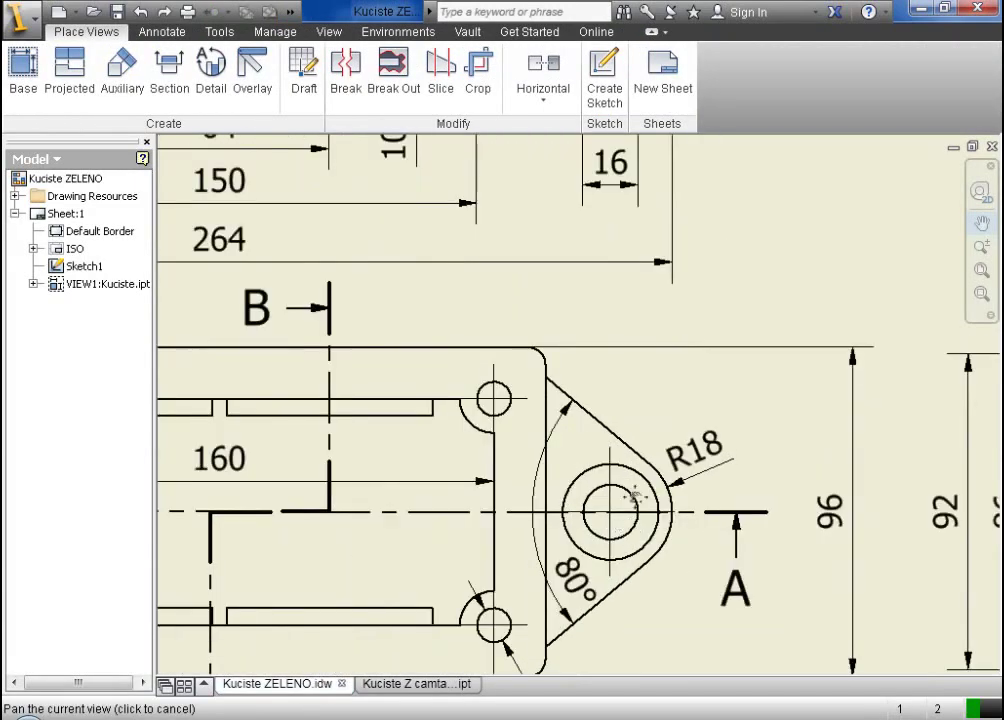
key("Escape")
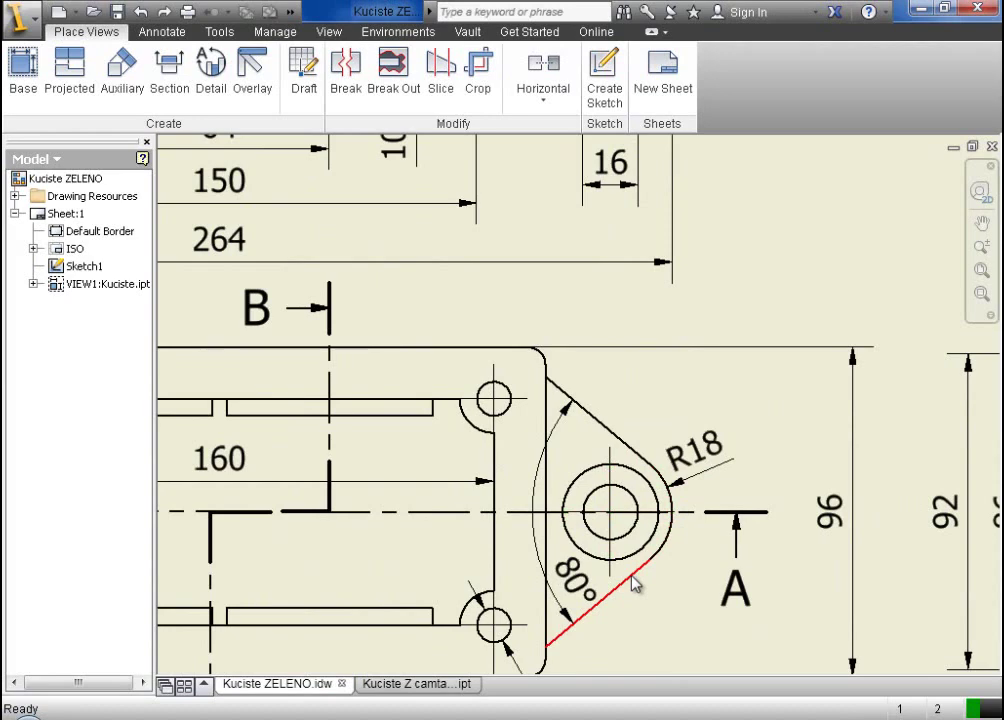
left_click(455, 686)
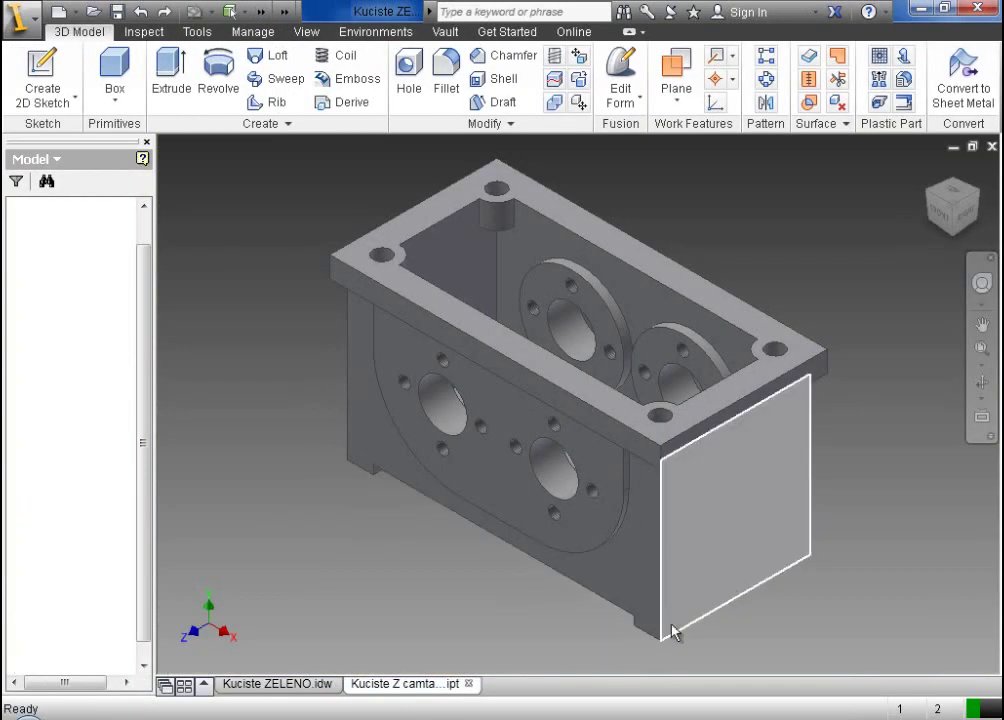
- Start a sketch on the underside of the housing's foot at the positive X end
left_click(945, 205)
left_click(730, 450)
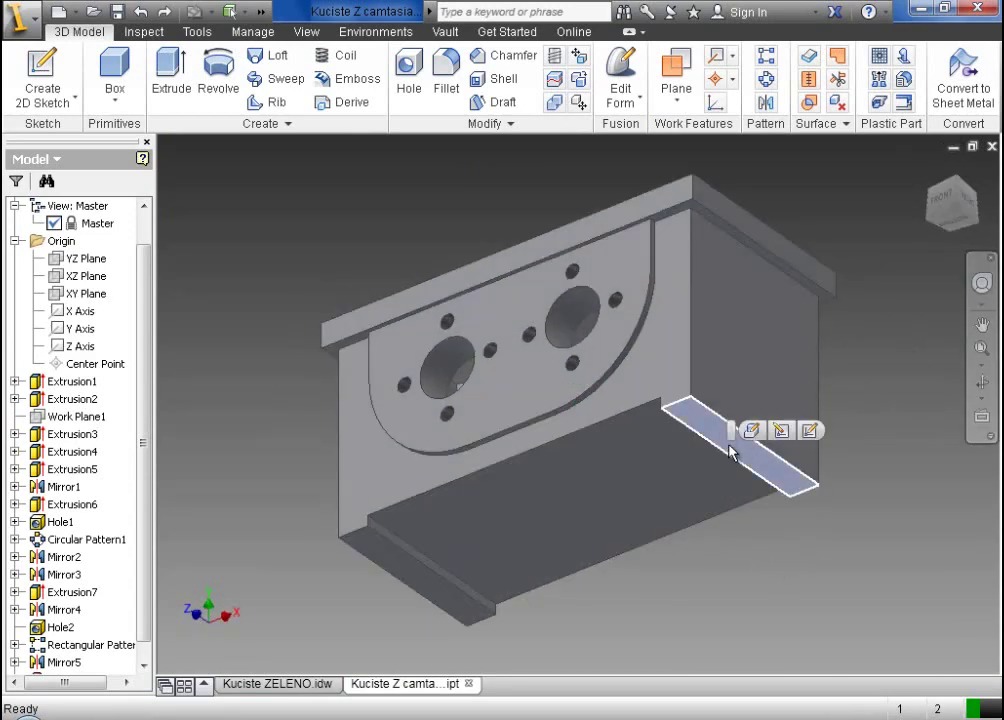
left_click(810, 431)
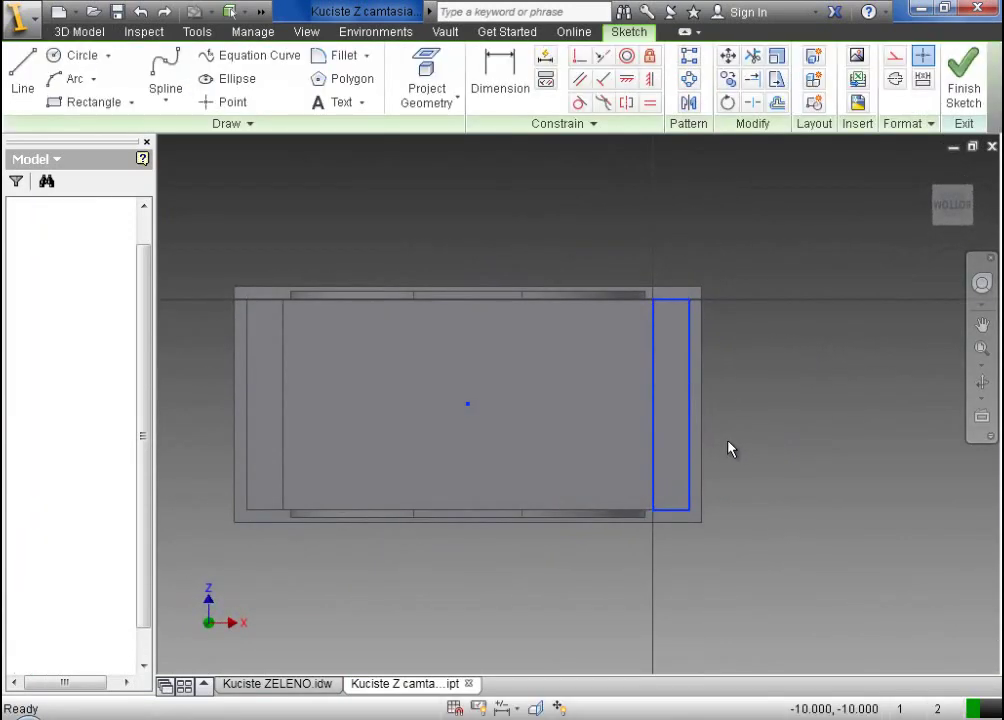
- Draw a horizontal line past the housing's positive X end and a vertical line past its long side, both from the projected centre point
left_click(22, 75)
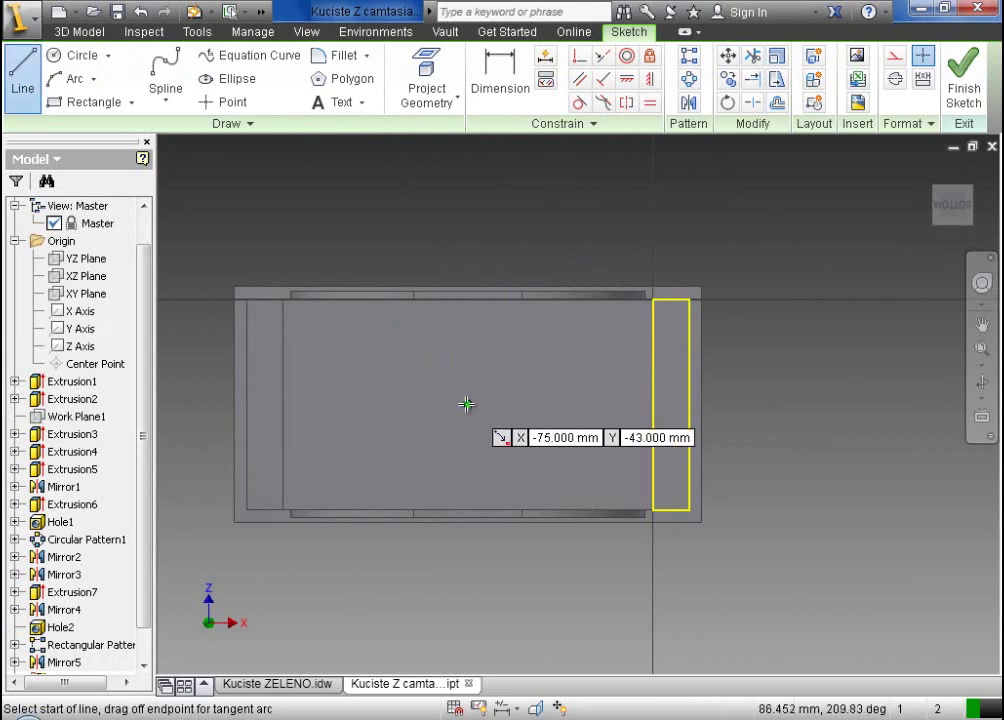
left_click(467, 404)
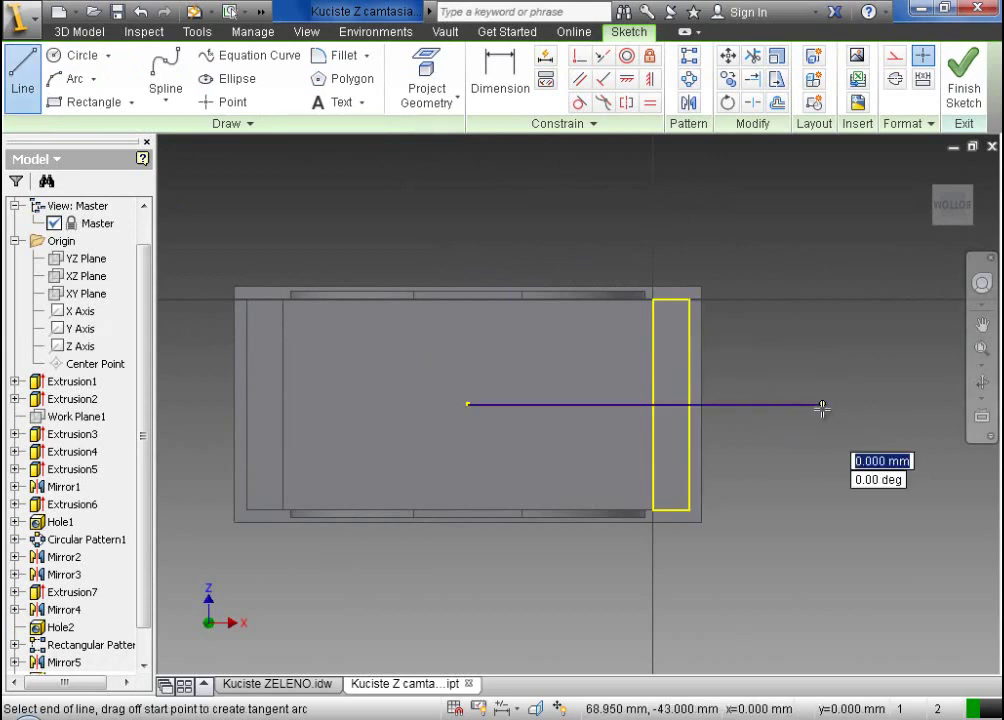
left_click(821, 408)
key("Escape")
left_click(22, 75)
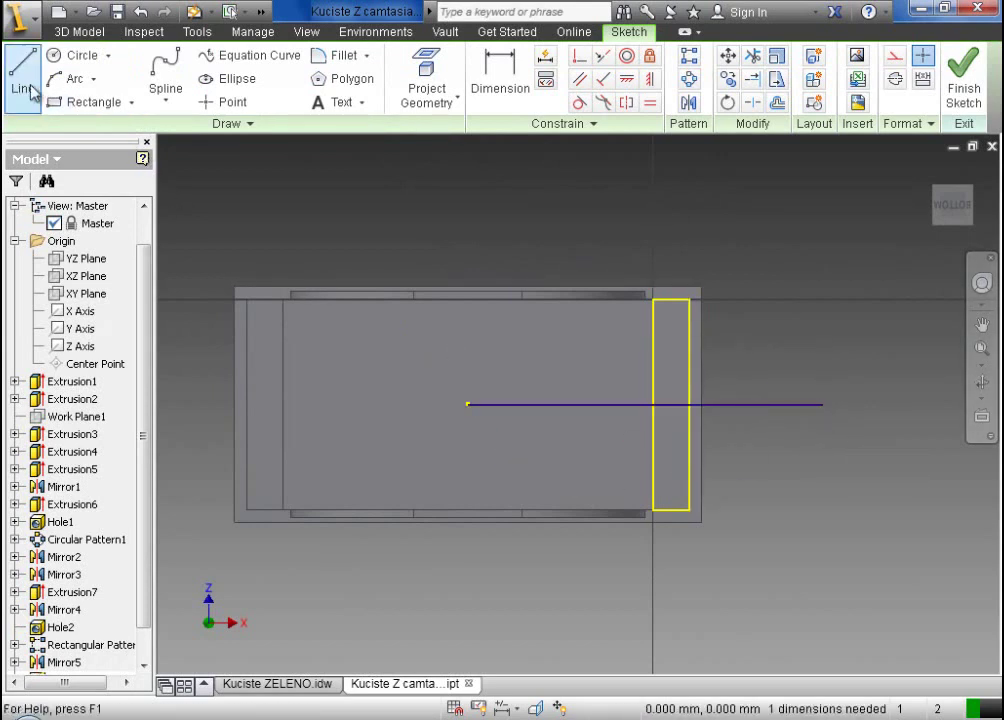
left_click(467, 405)
left_click(468, 640)
key("Escape")
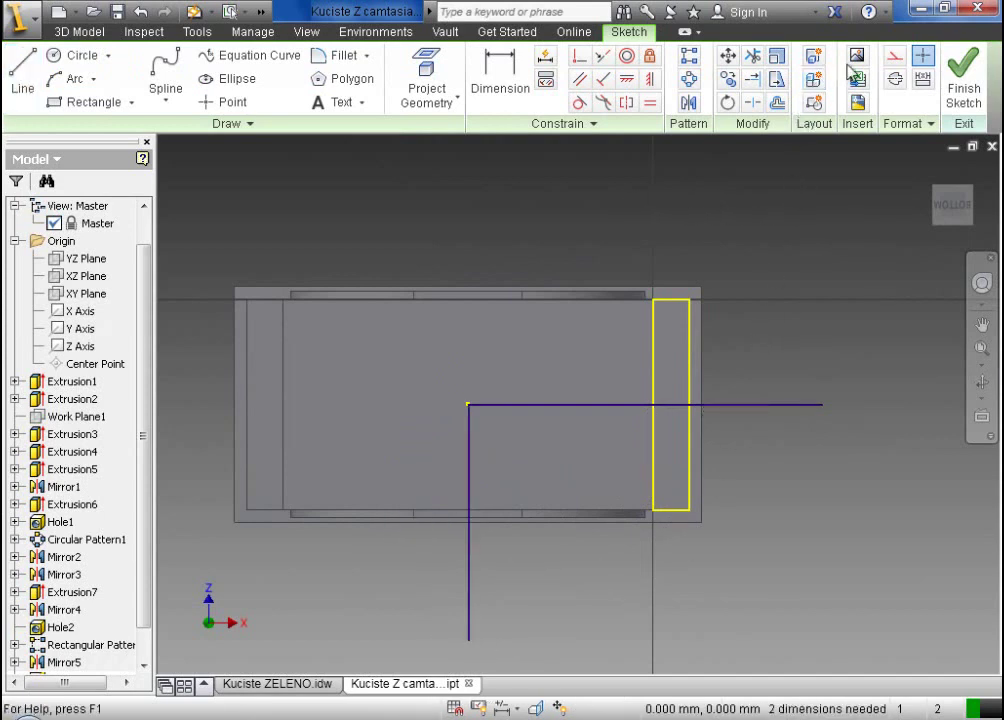
- Convert the horizontal and vertical lines from the centre point to construction lines
left_click(895, 55)
left_click(770, 406)
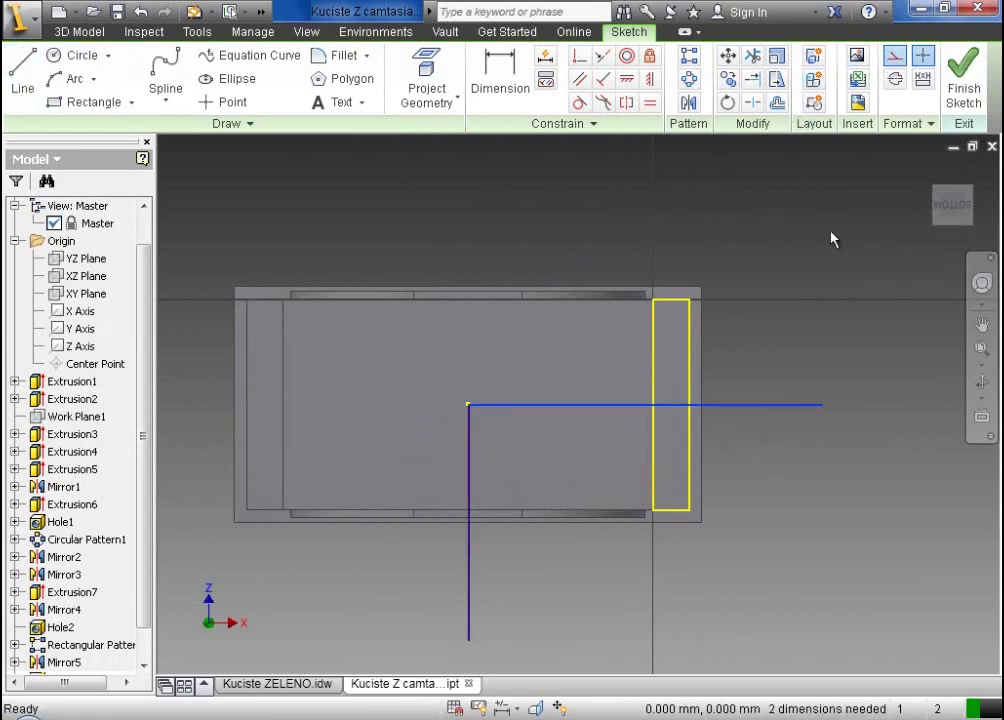
left_click(895, 56)
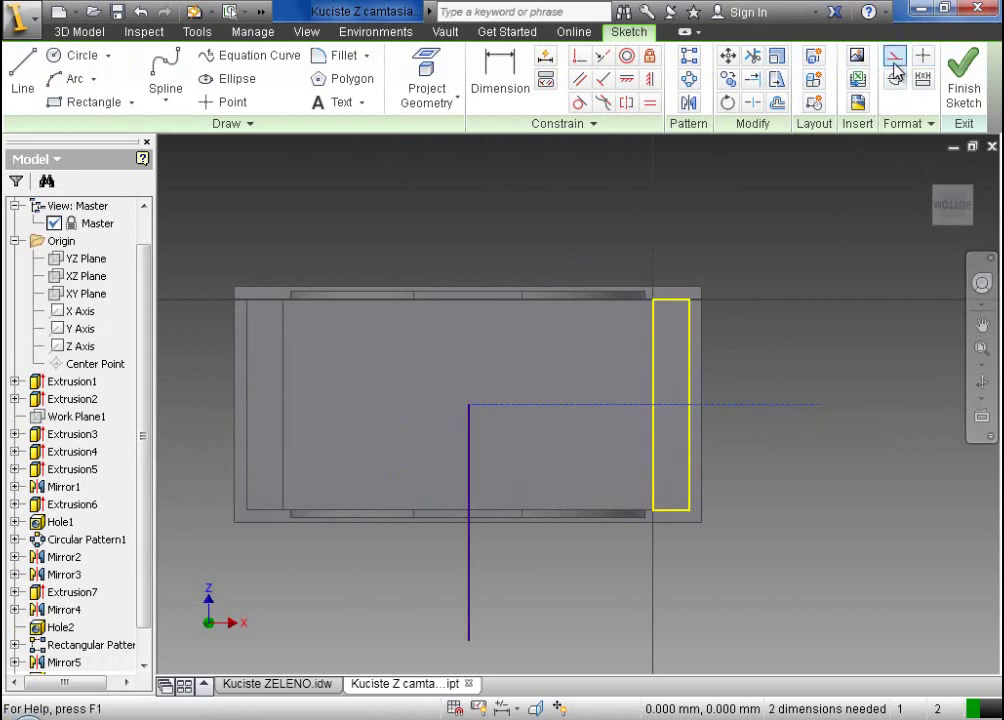
left_click(476, 598)
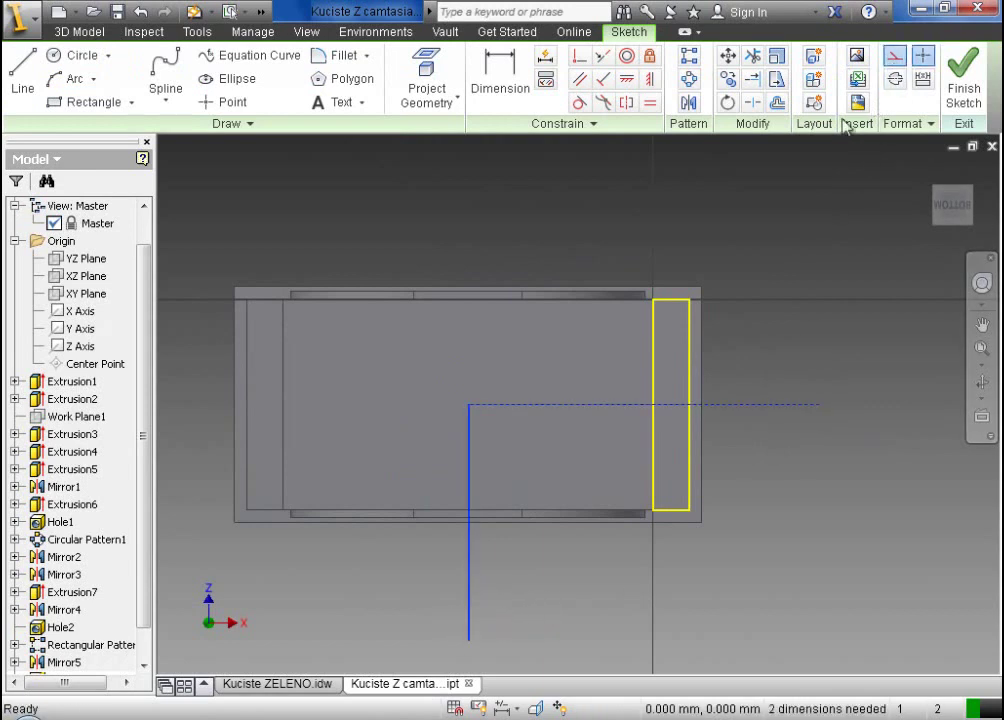
left_click(895, 55)
right_click(772, 352)
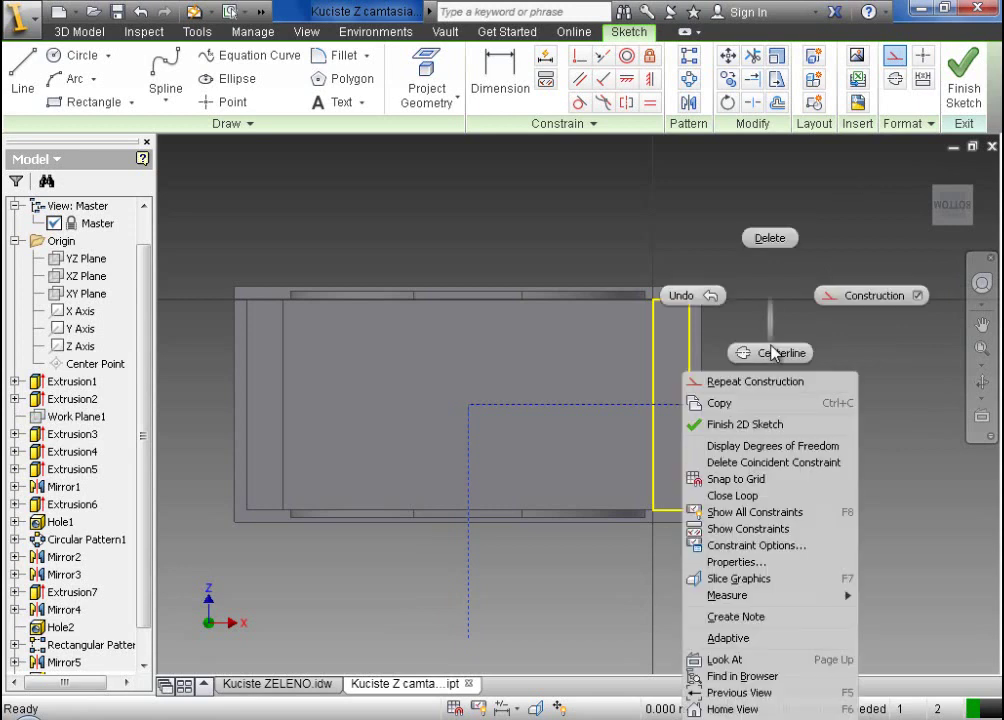
key("Escape")
- Draw a triangle with a vertical side about 149 mm long across the foot and its apex outside the housing on the horizontal construction line
left_click(22, 70)
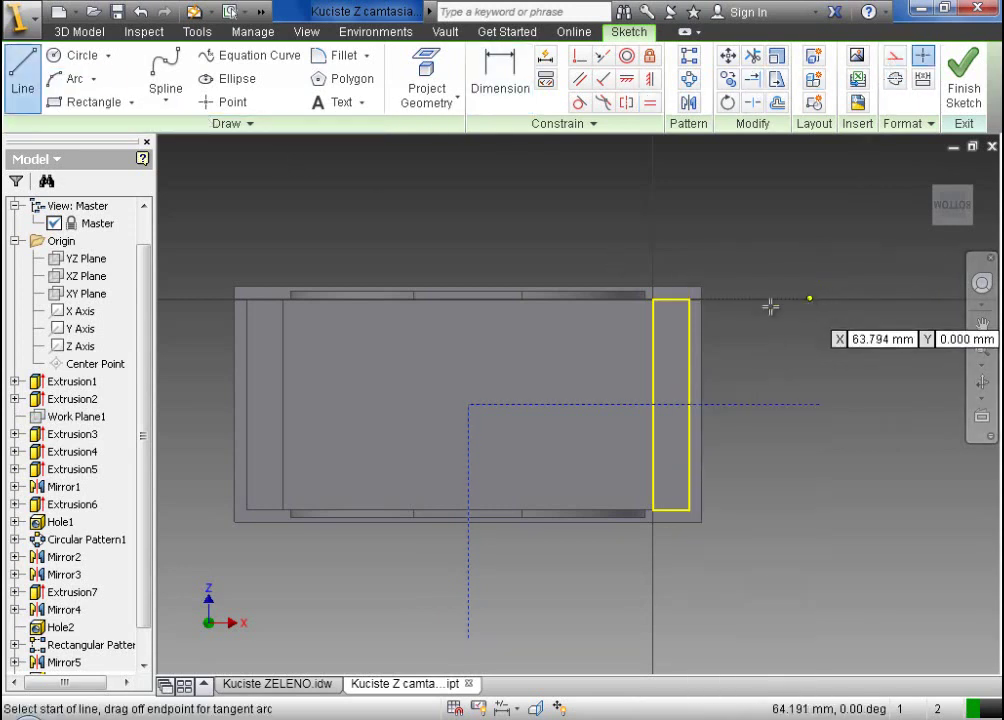
left_click(671, 232)
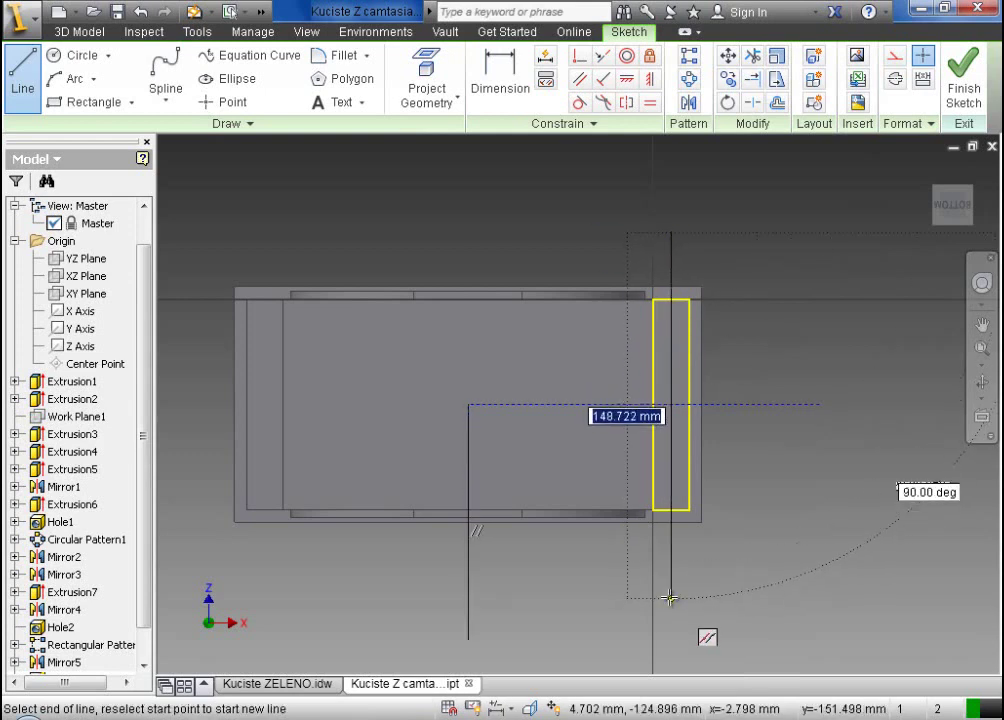
left_click(671, 596)
double_click(811, 406)
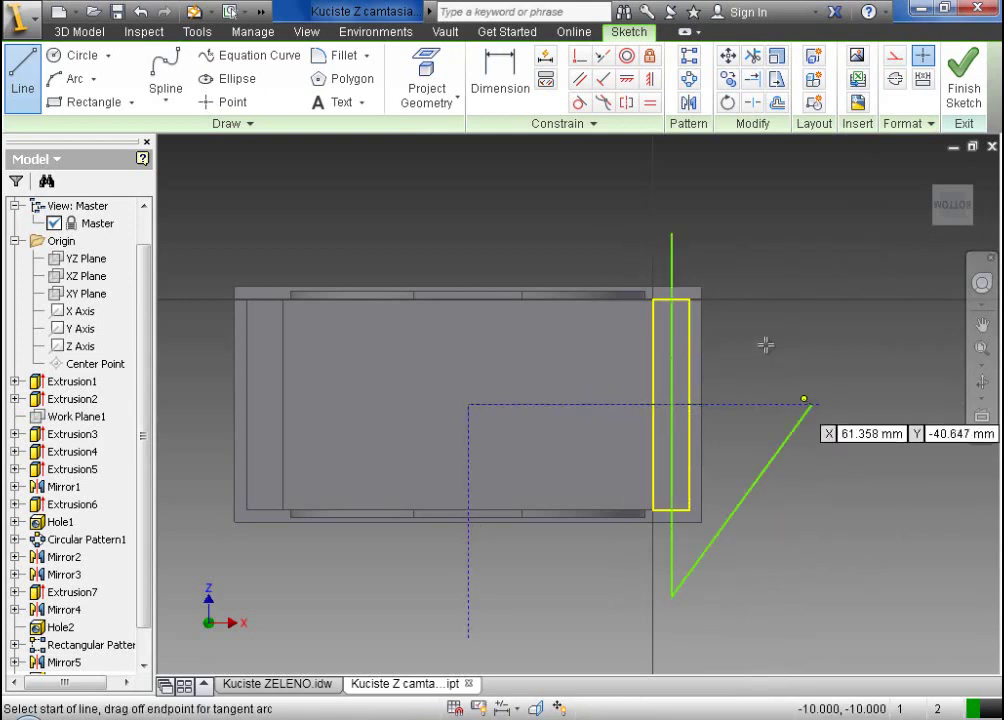
left_click(671, 233)
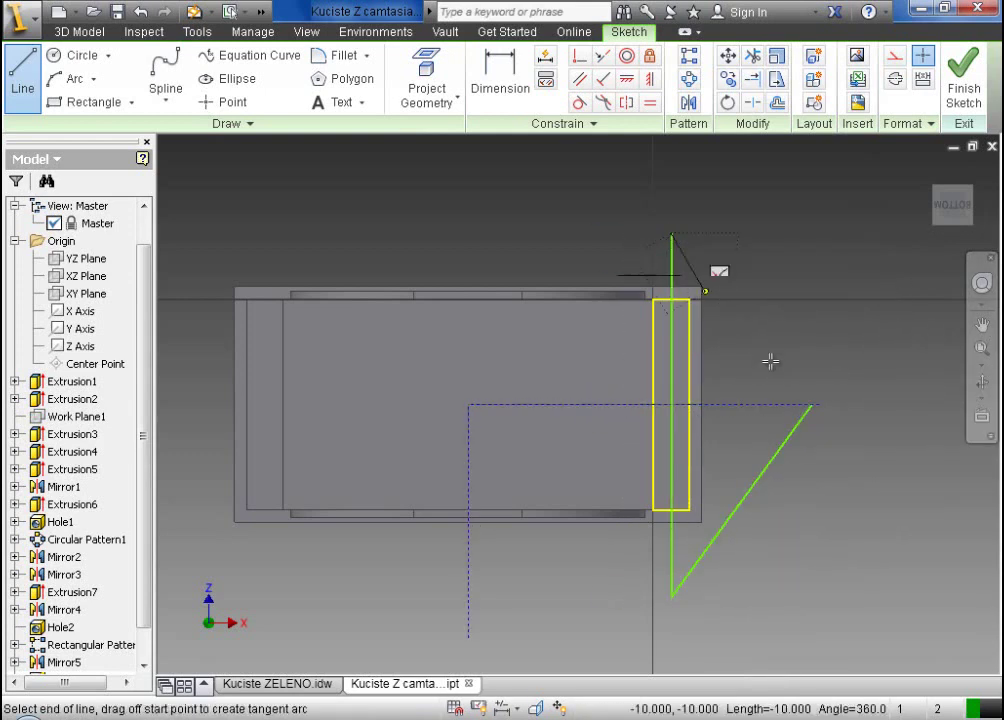
left_click(811, 406)
key("Escape")
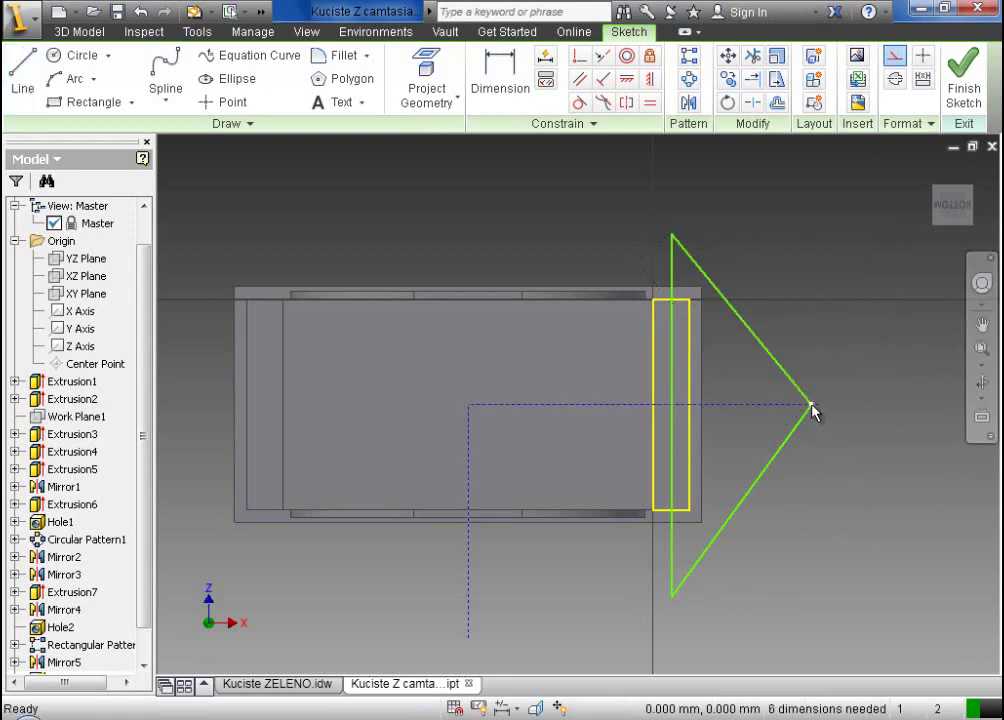
- Lengthen the horizontal construction line outward and make the triangle's two sloping sides symmetric about it
left_click_drag(811, 406, 925, 405)
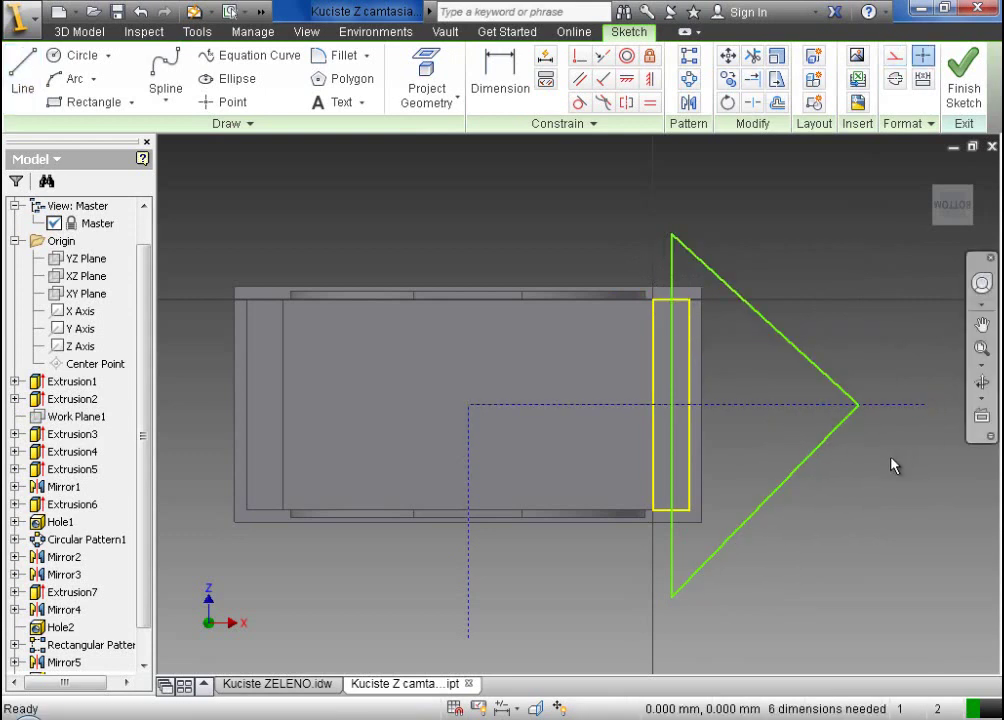
left_click(630, 104)
left_click(744, 304)
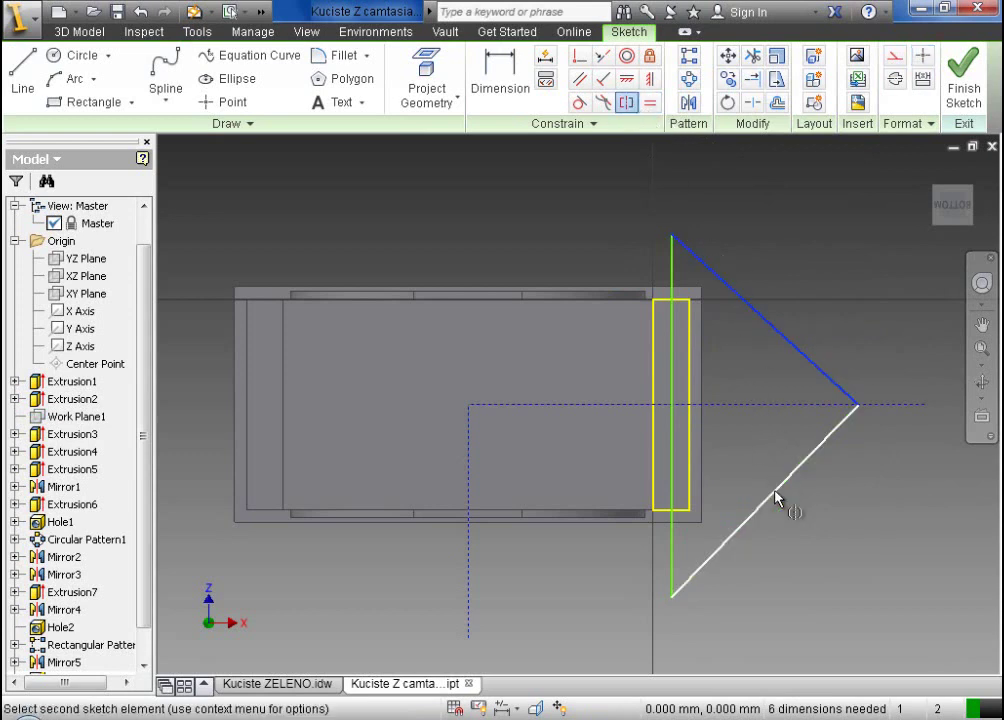
left_click(777, 498)
left_click(765, 407)
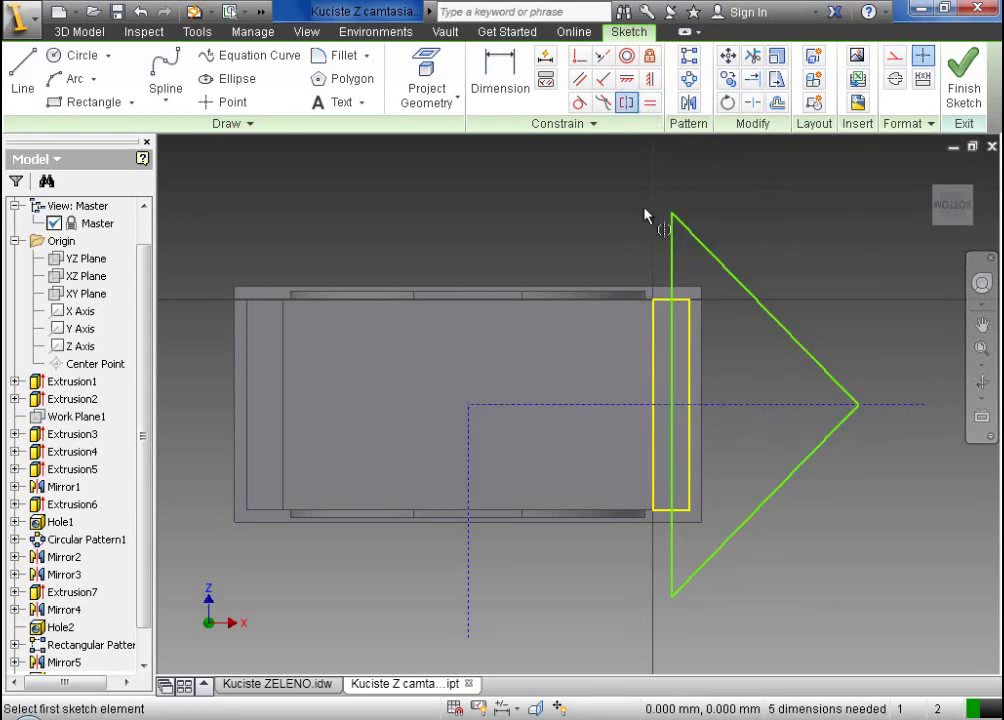
- Round the triangle's outer apex with an 18 mm sketch fillet
left_click(338, 55)
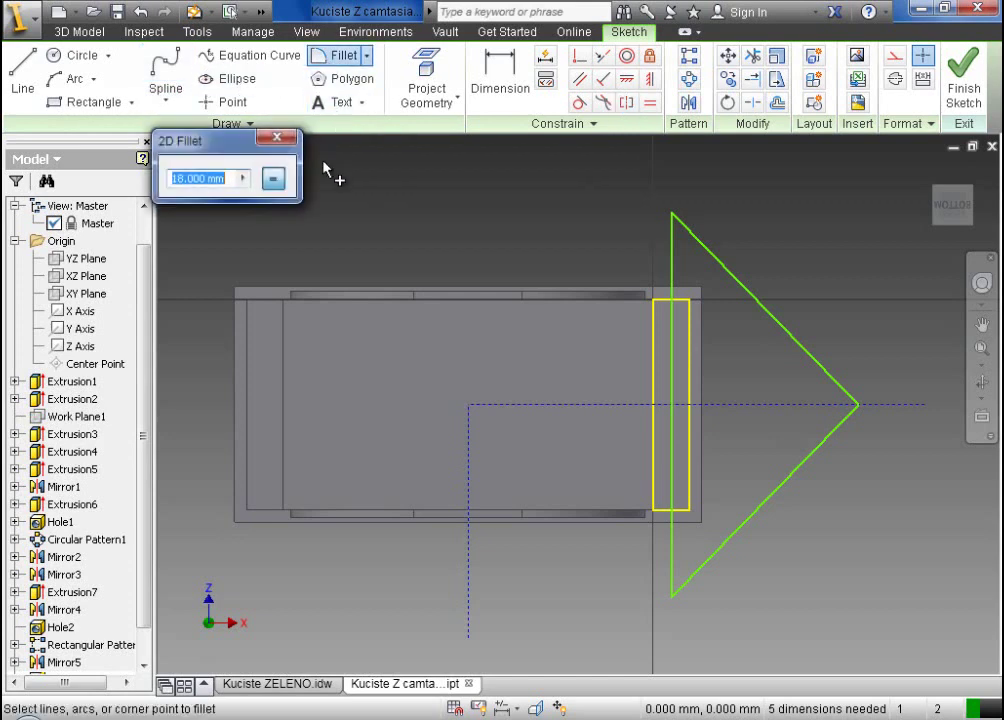
left_click(855, 405)
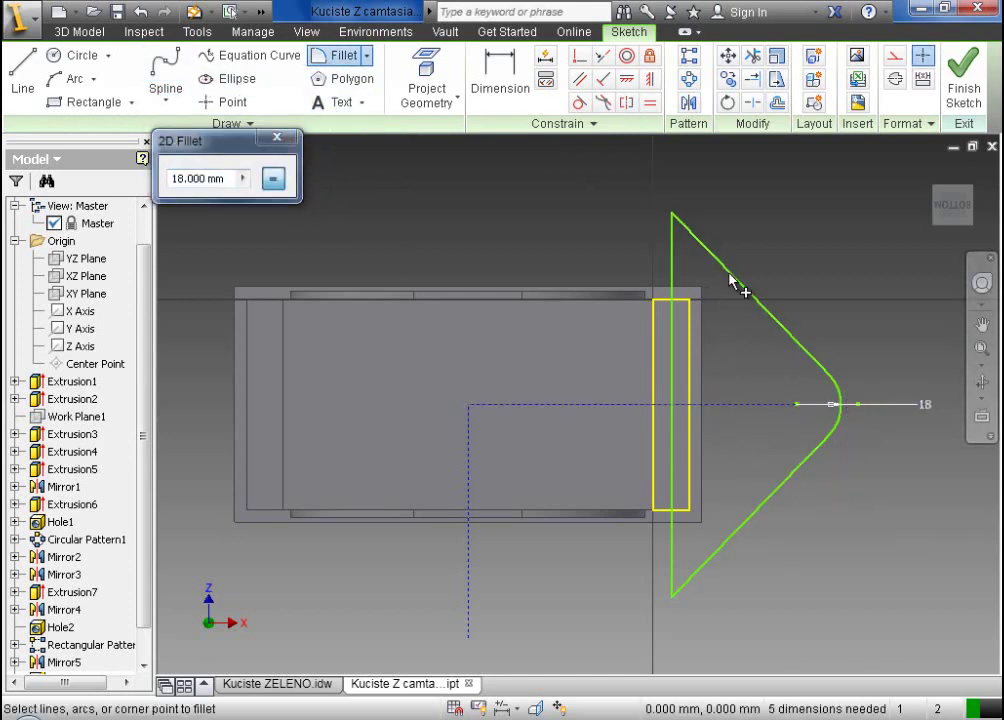
left_click(286, 144)
- Dimension the angle between the two sloping sides as 80 degrees and move the fillet's radius dimension to the outside of the arc
left_click(486, 90)
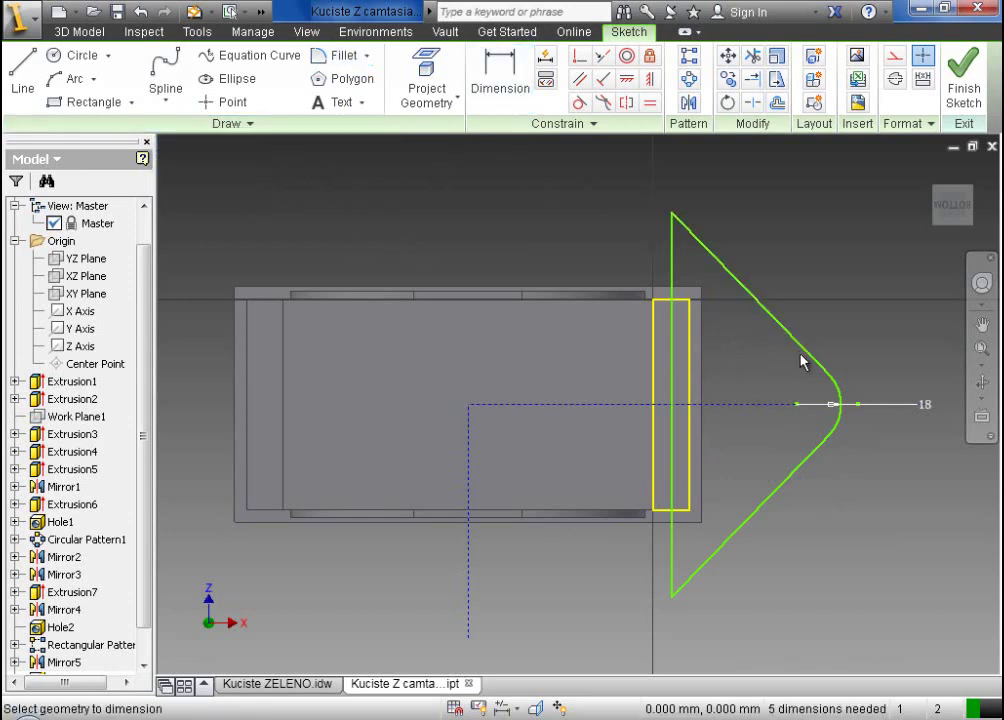
left_click(797, 350)
left_click(787, 481)
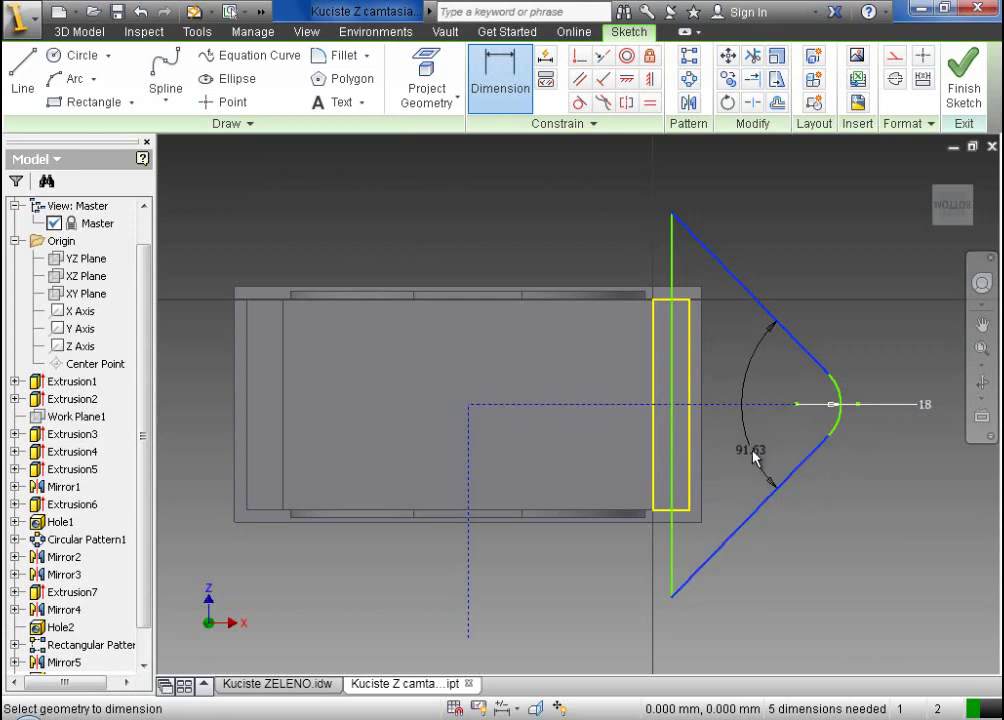
left_click(753, 456)
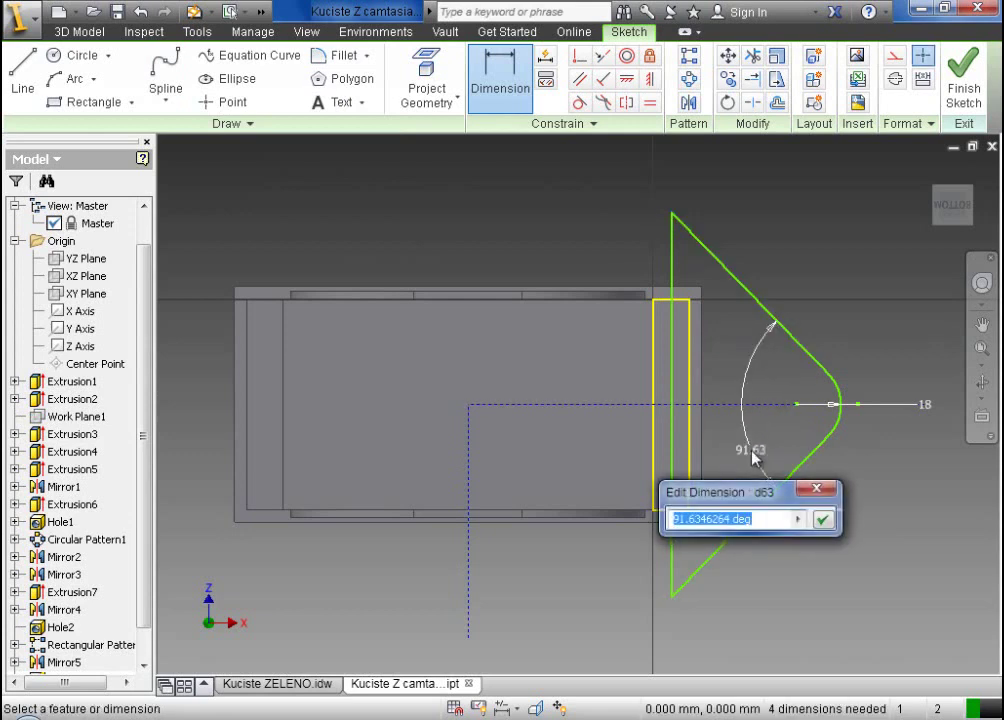
type("80")
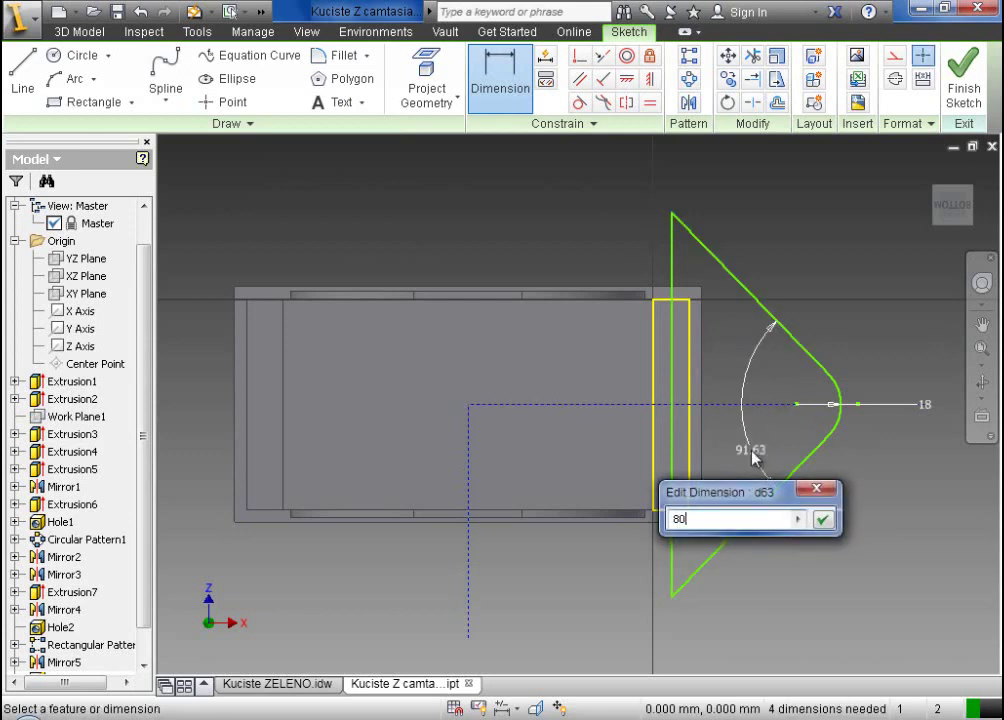
left_click(822, 519)
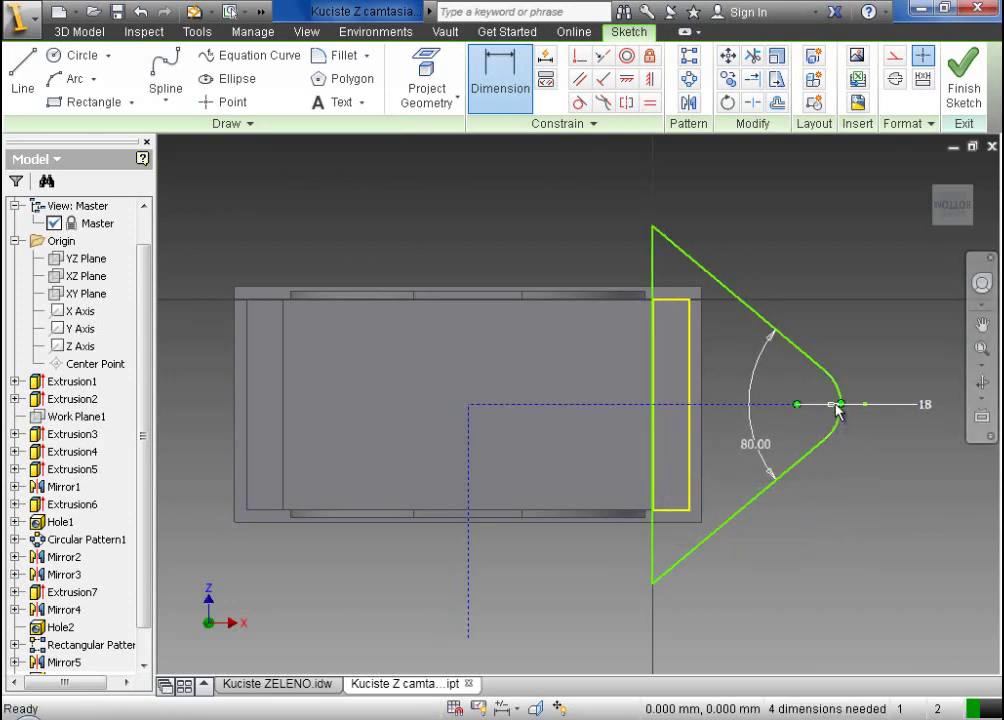
key("Escape")
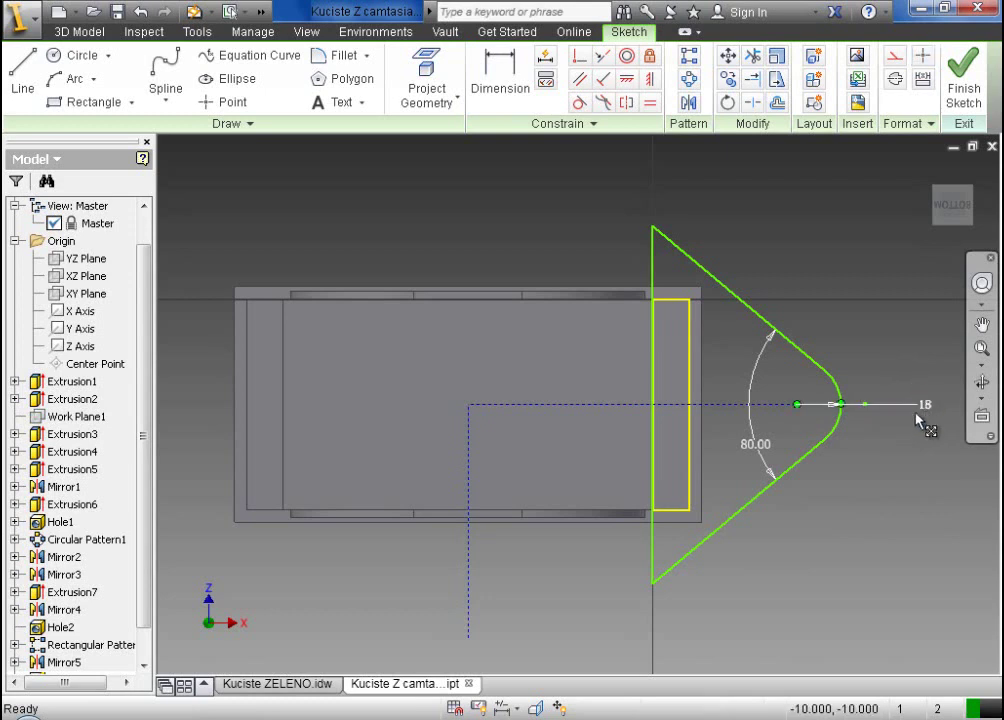
left_click_drag(920, 408, 870, 440)
left_click_drag(847, 349, 852, 344)
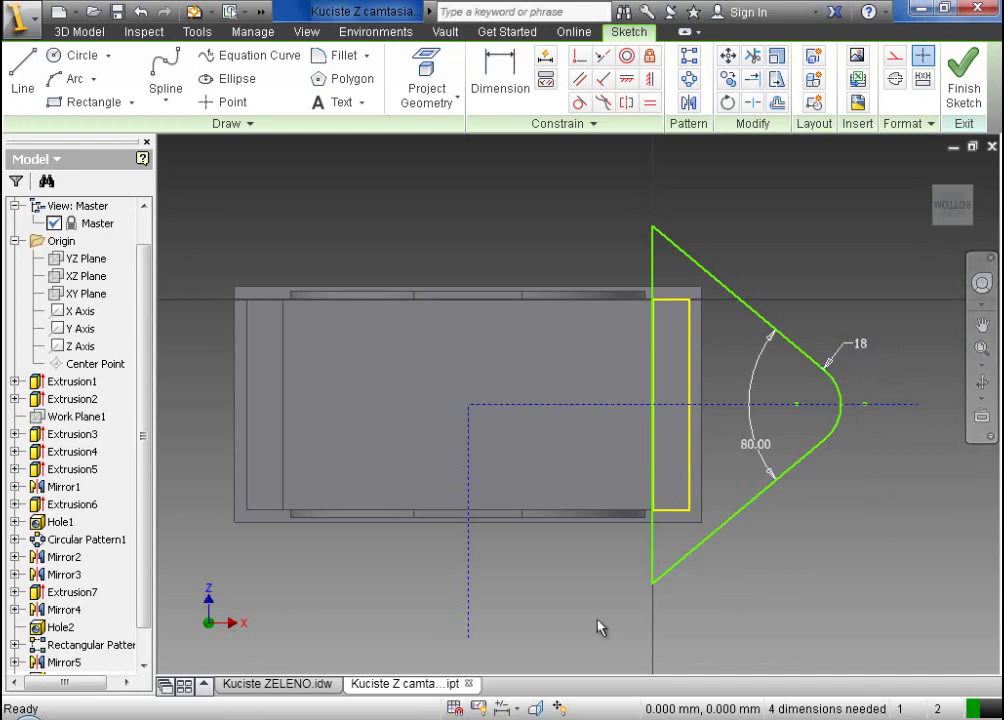
- Check the end lug's profile dimensions against the plan view of the Kuciste ZELENO drawing
left_click(318, 680)
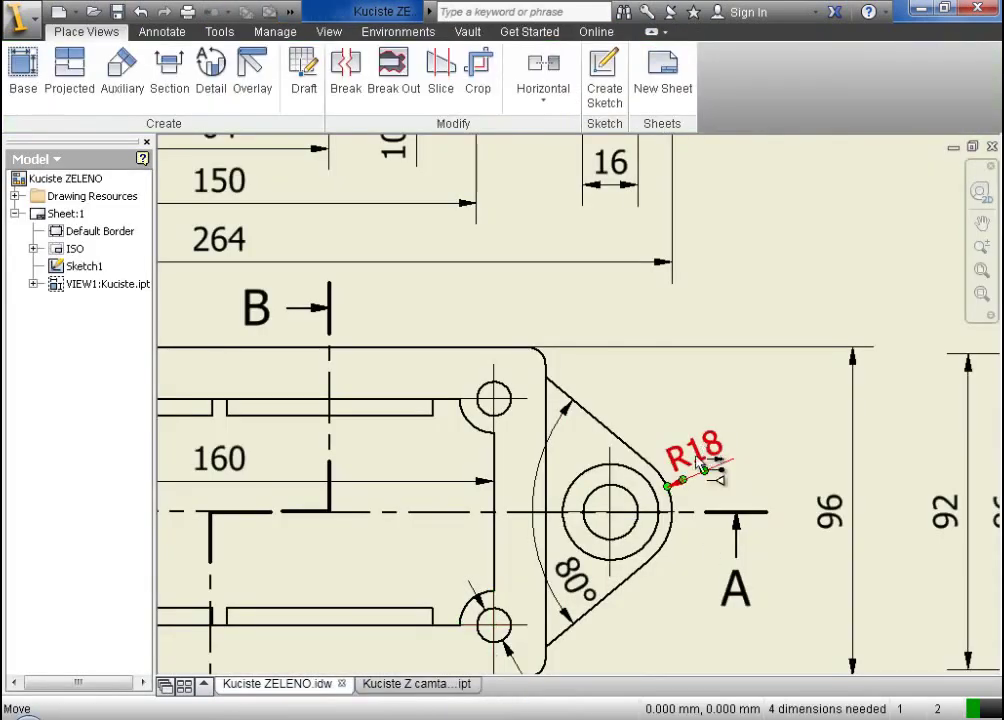
left_click(432, 692)
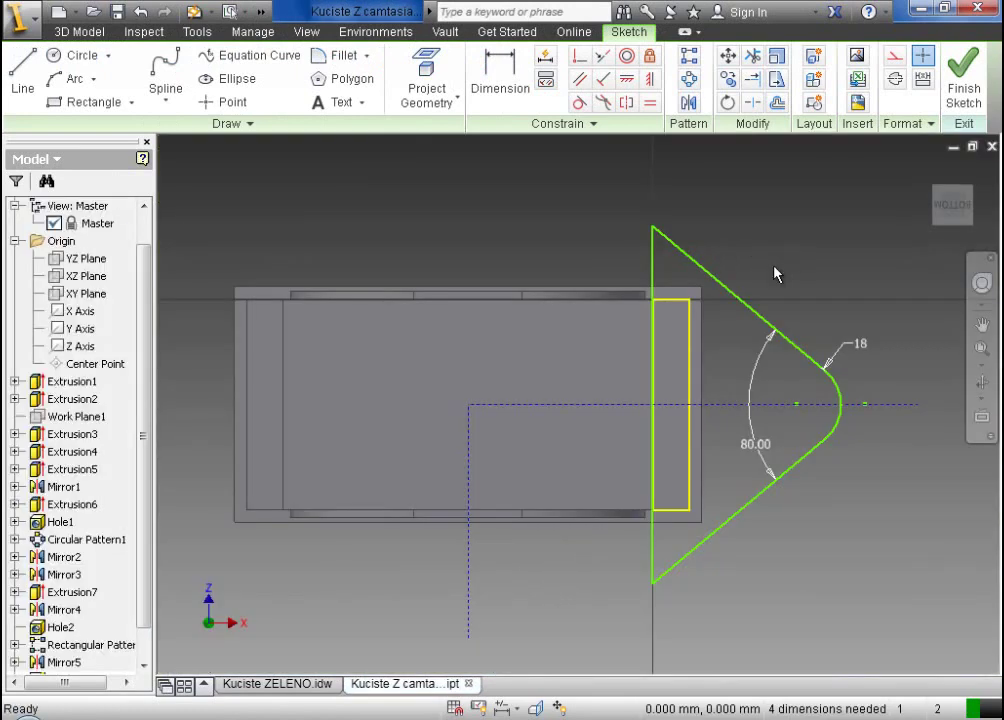
- Mirror the whole rounded triangular lug profile about the vertical construction line to the opposite end of the foot
left_click(688, 102)
left_click(701, 267)
left_click(654, 276)
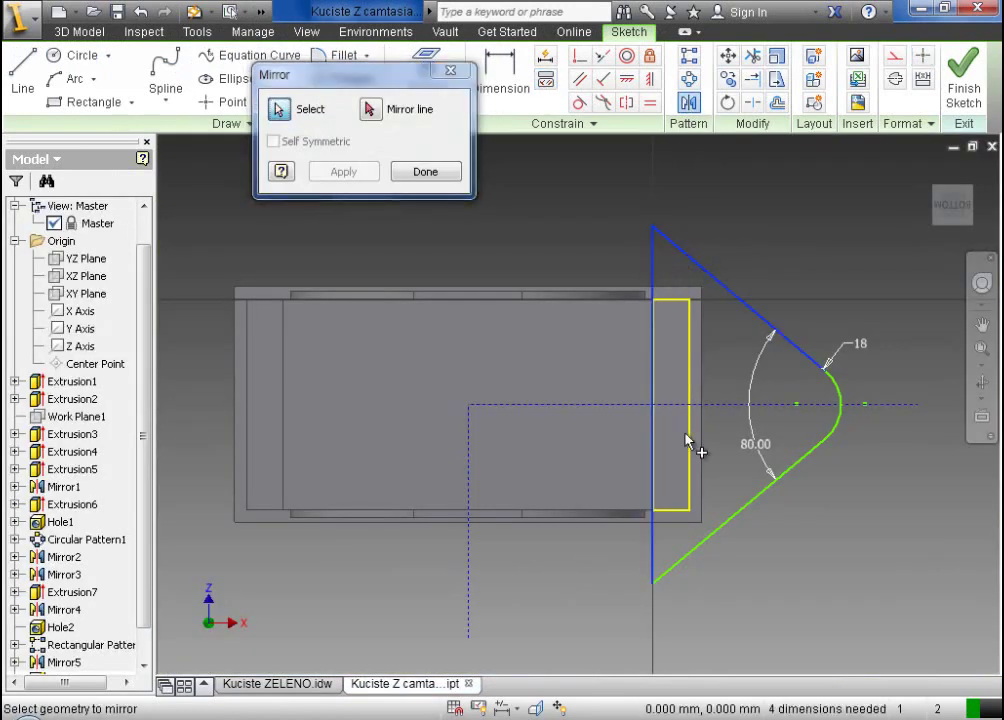
left_click(727, 521)
left_click(836, 443)
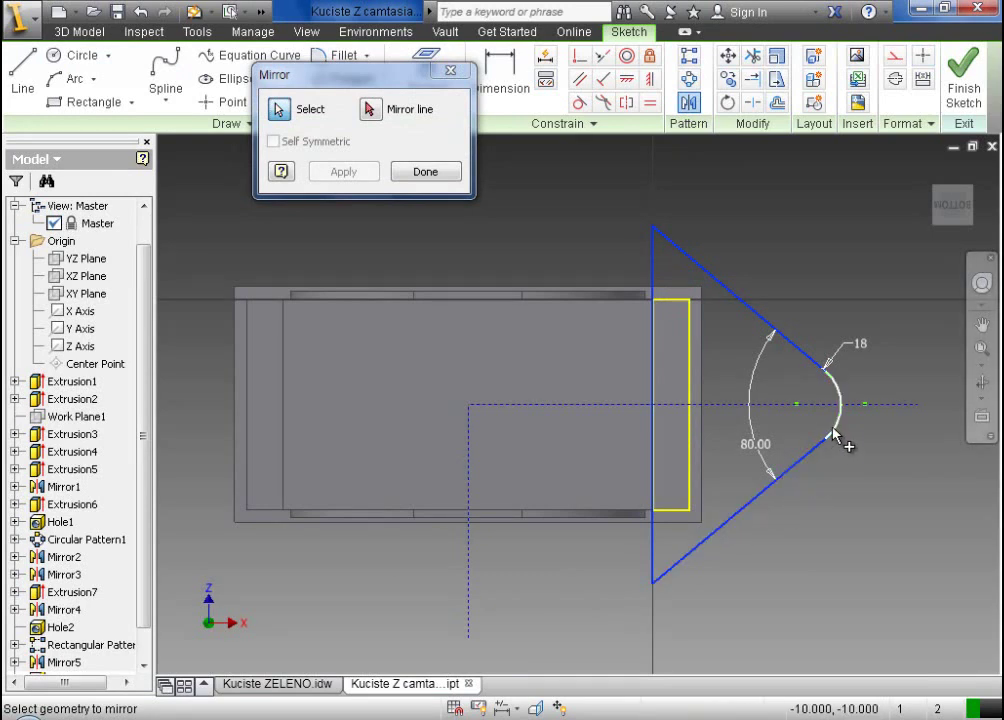
left_click(370, 112)
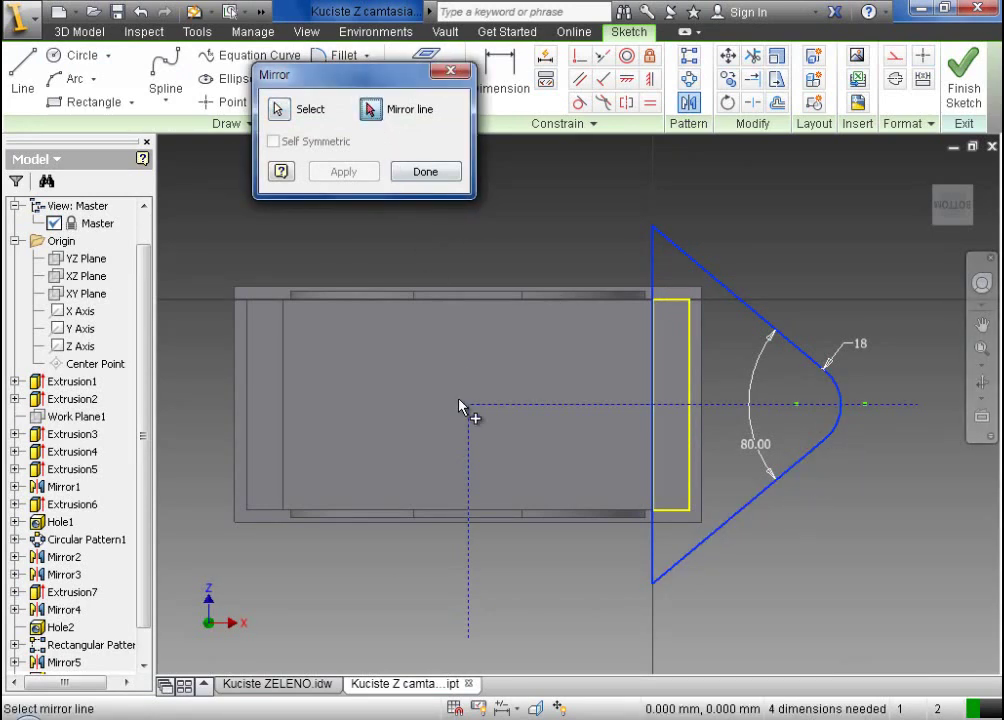
left_click(469, 450)
left_click(365, 180)
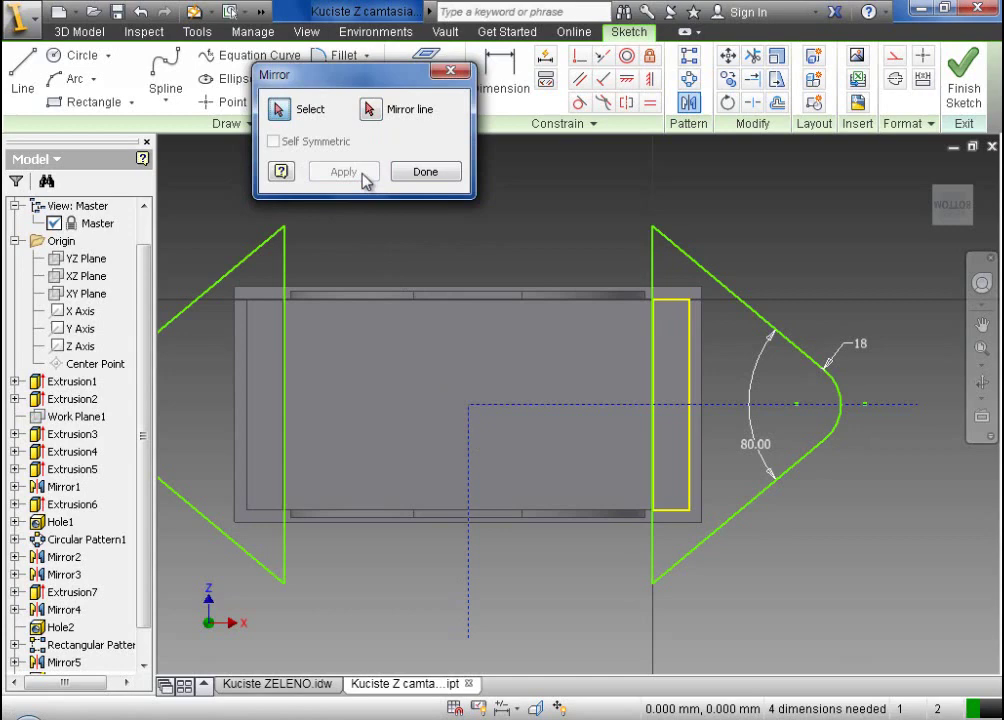
left_click(421, 174)
- Add a horizontal dimension between the centres of the two lugs' rounded ends, placed above the part
scroll(484, 244, "down", 3)
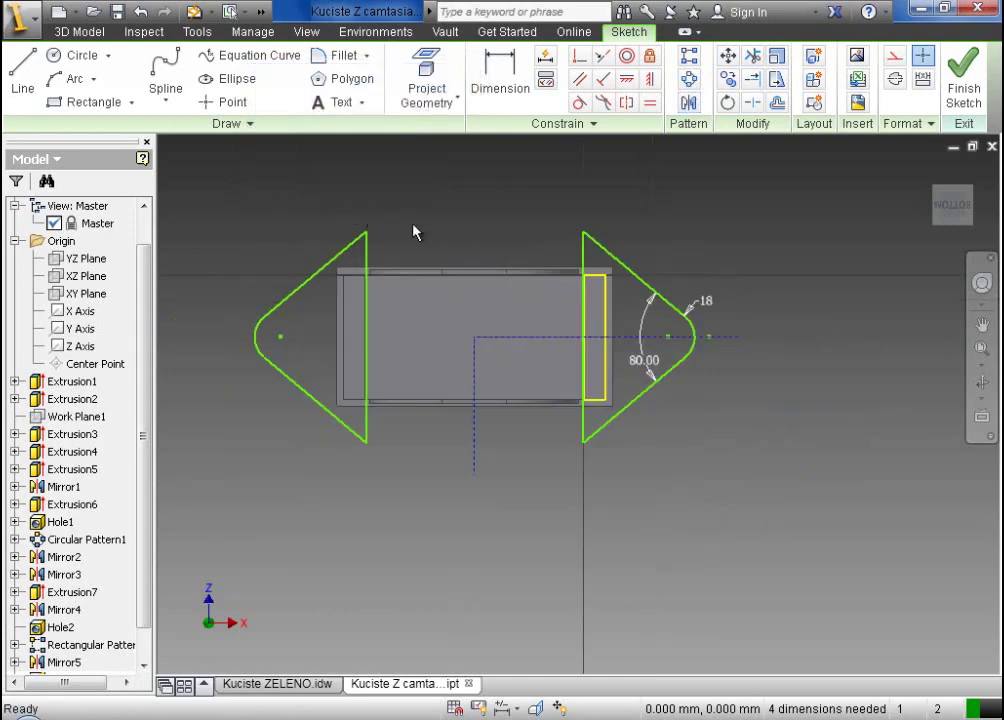
scroll(418, 231, "up", 3)
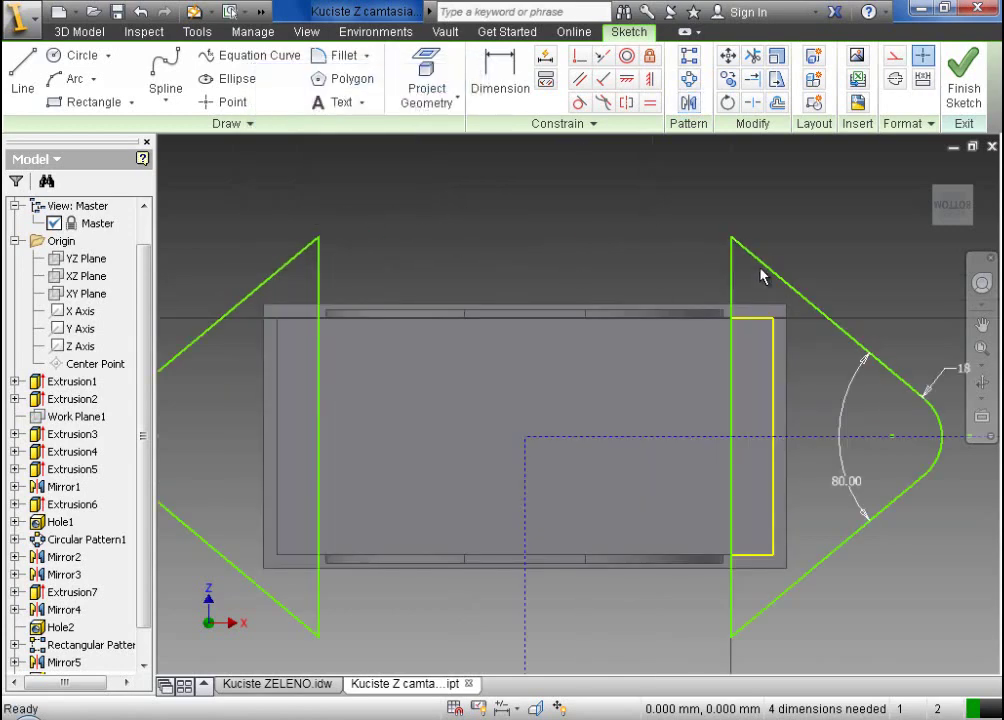
scroll(762, 277, "down", 2)
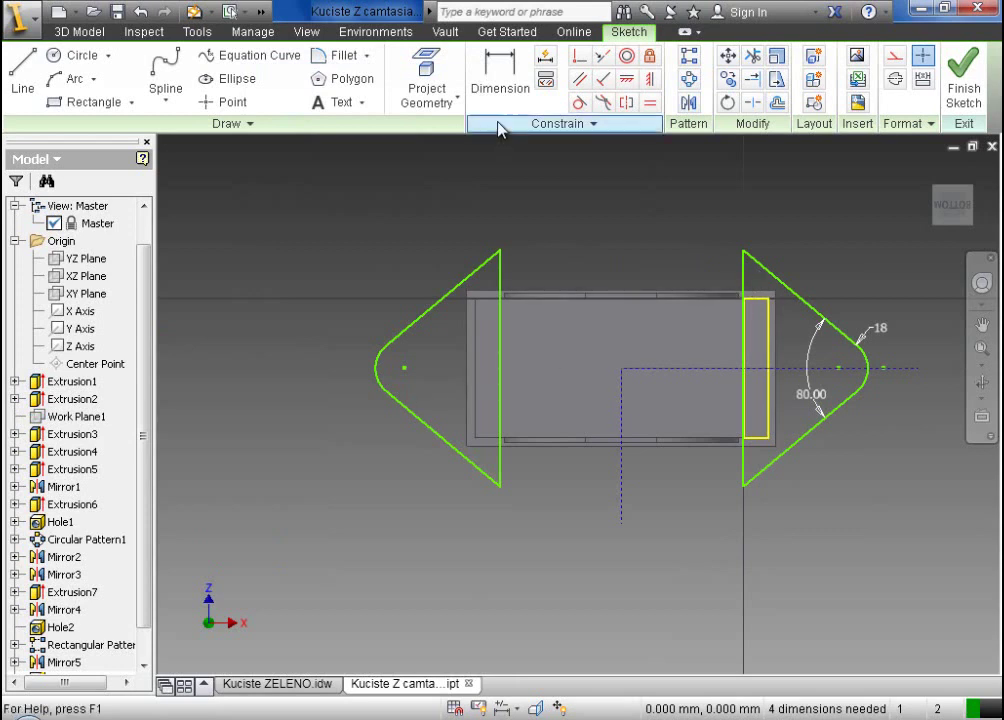
left_click(500, 80)
left_click(379, 368)
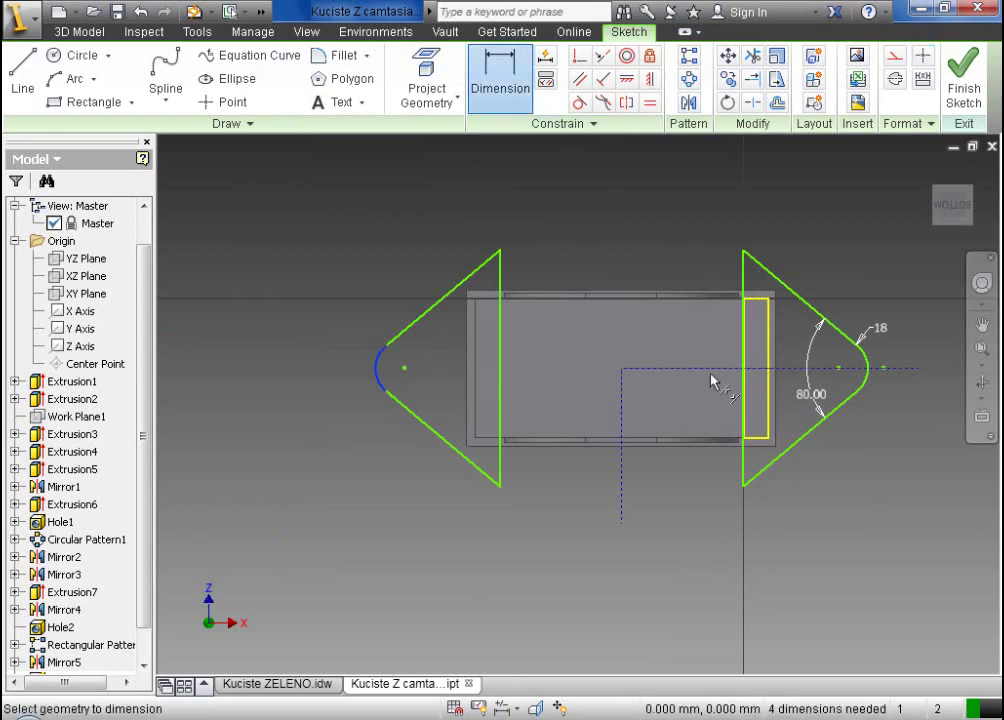
left_click(866, 373)
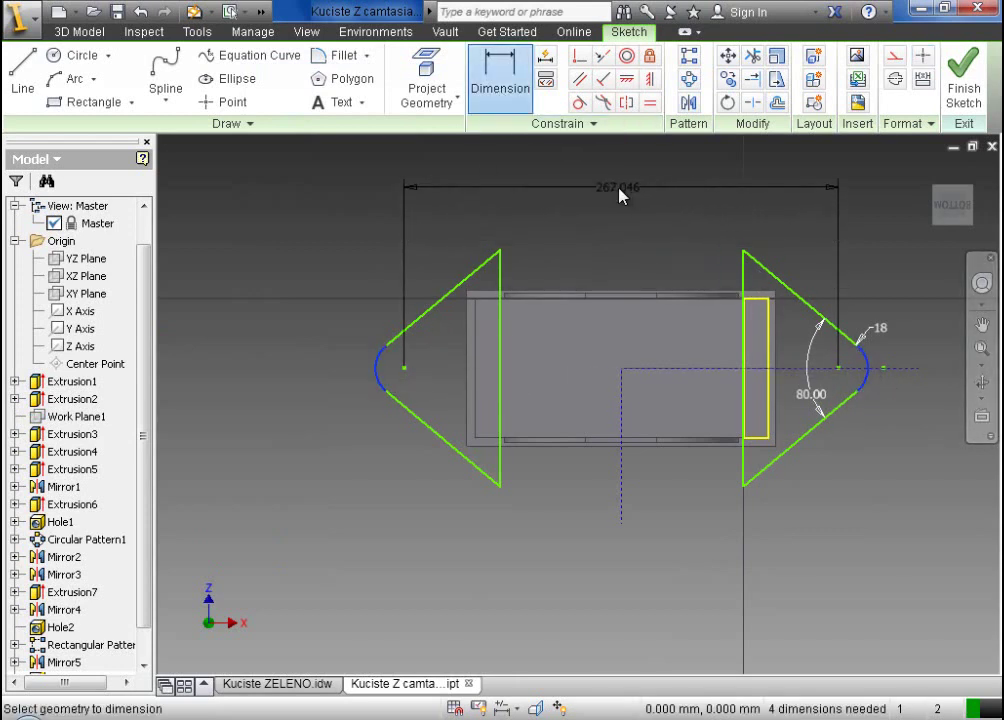
left_click(620, 195)
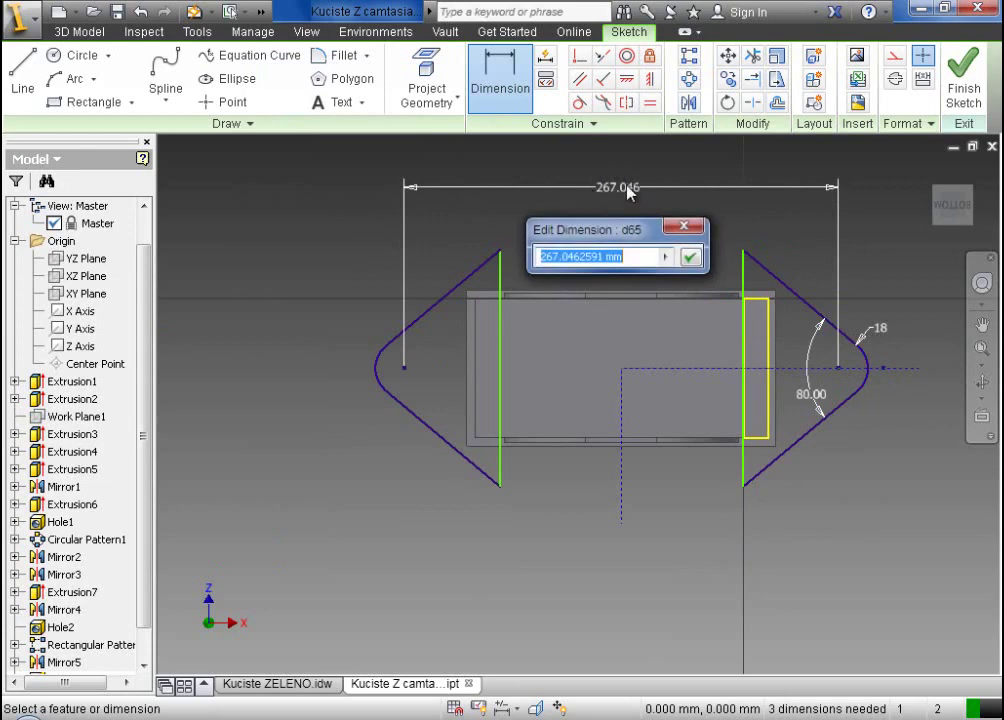
- Look up the lug spacing in the Kuciste ZELENO drawing and move its plan view further down the sheet
left_click(305, 683)
scroll(397, 604, "down", 5)
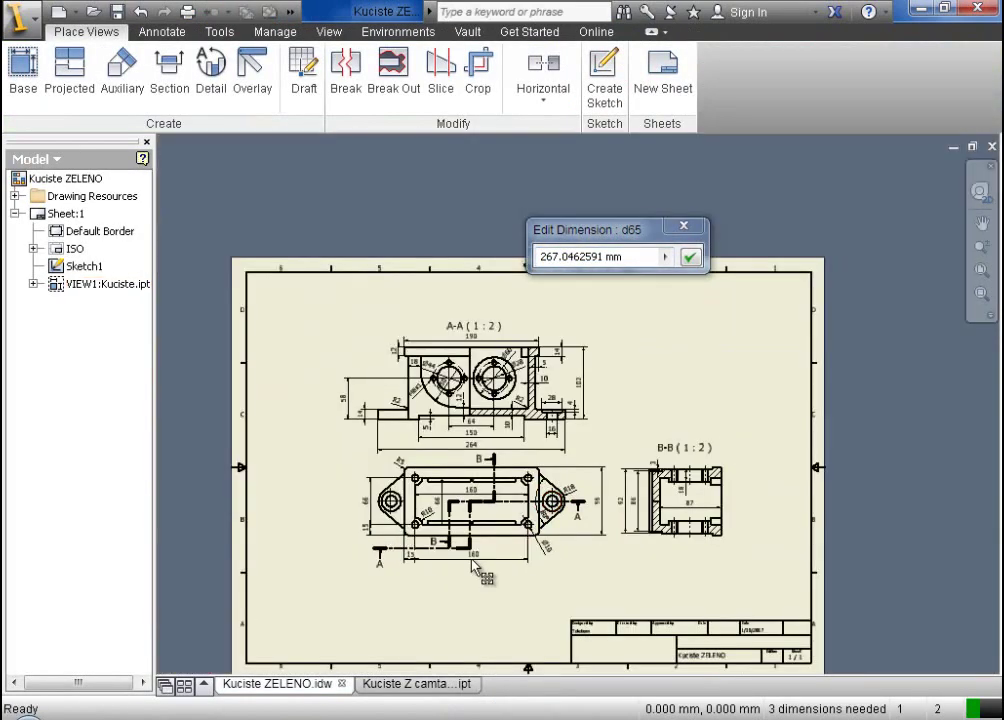
scroll(380, 450, "up", 4)
scroll(437, 342, "down", 1)
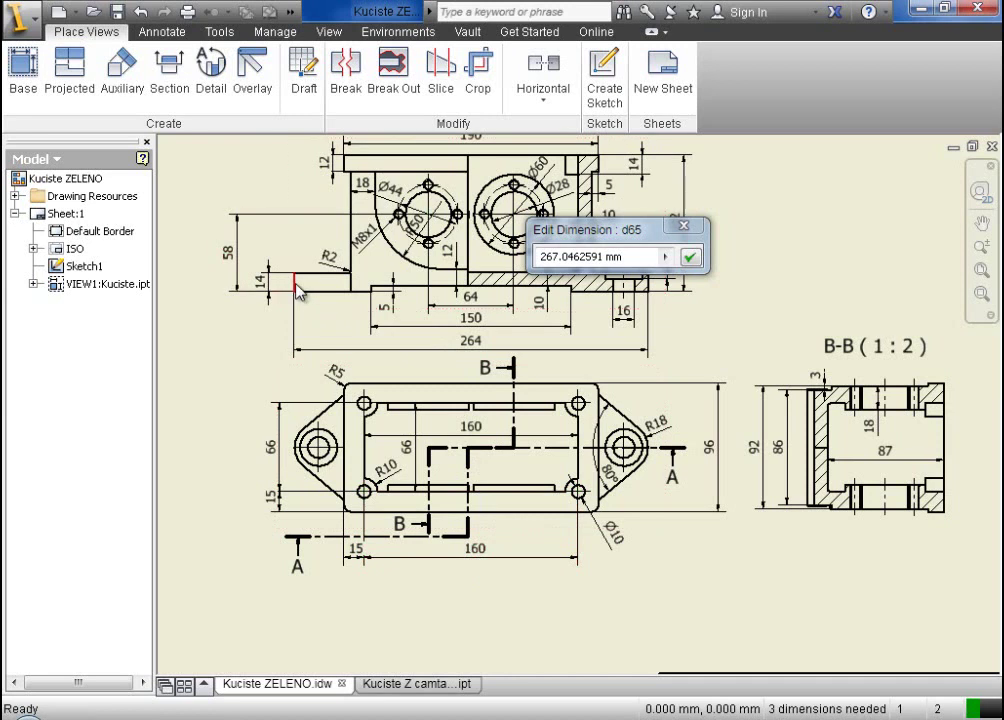
left_click(627, 228)
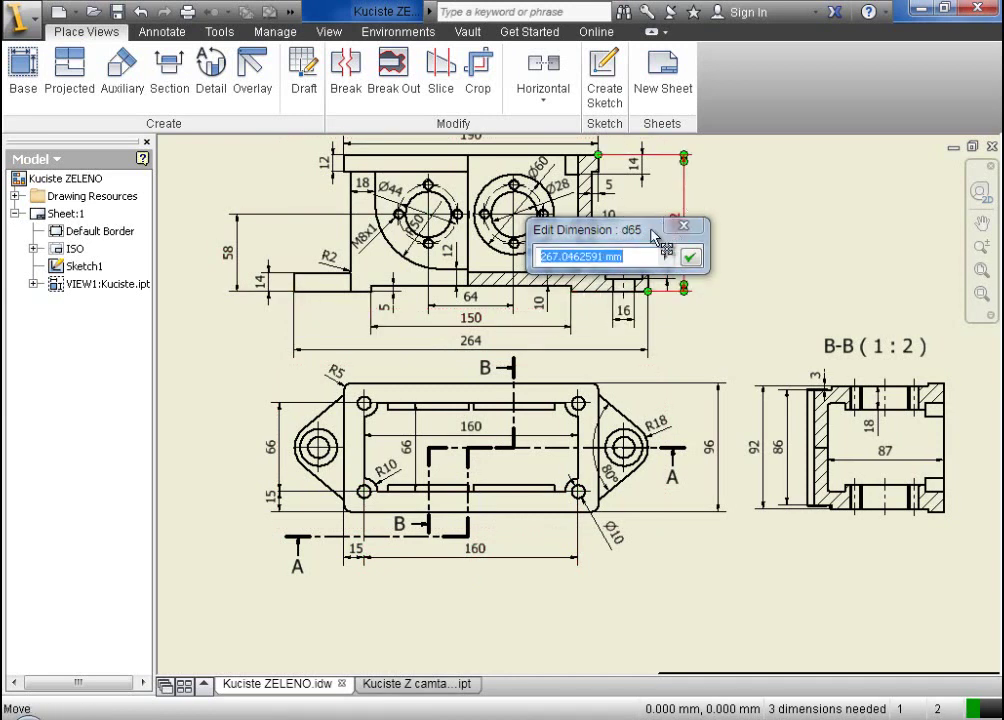
left_click_drag(637, 233, 758, 193)
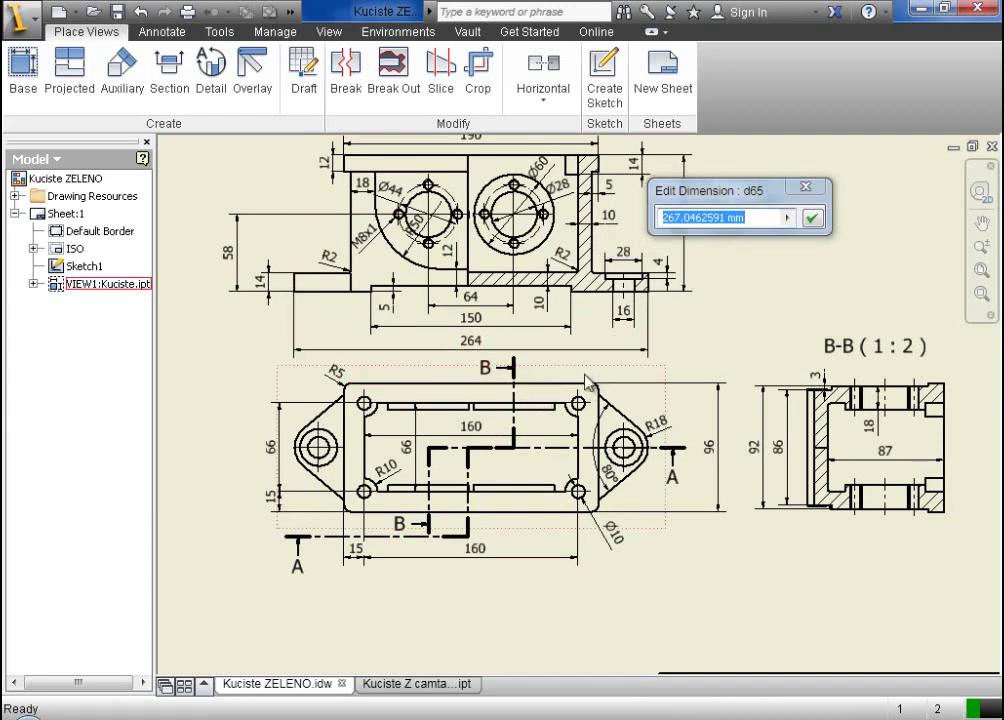
key("Return")
left_click_drag(588, 375, 601, 423)
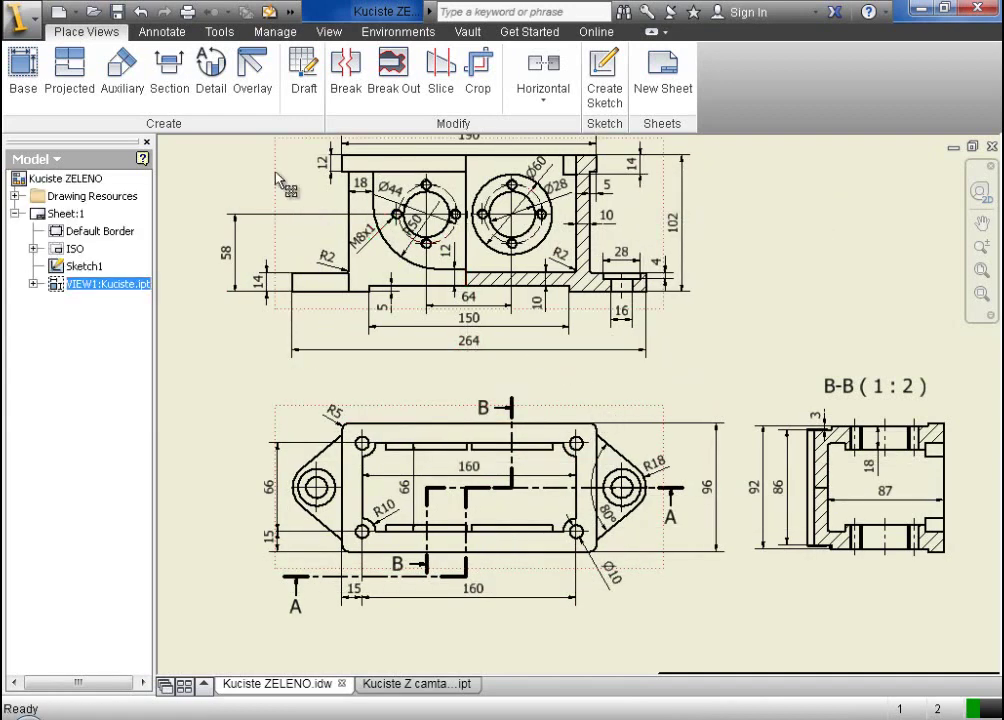
- Dimension the overall length across the rounded ends of both lugs in the drawing's plan view
left_click(162, 31)
left_click(50, 90)
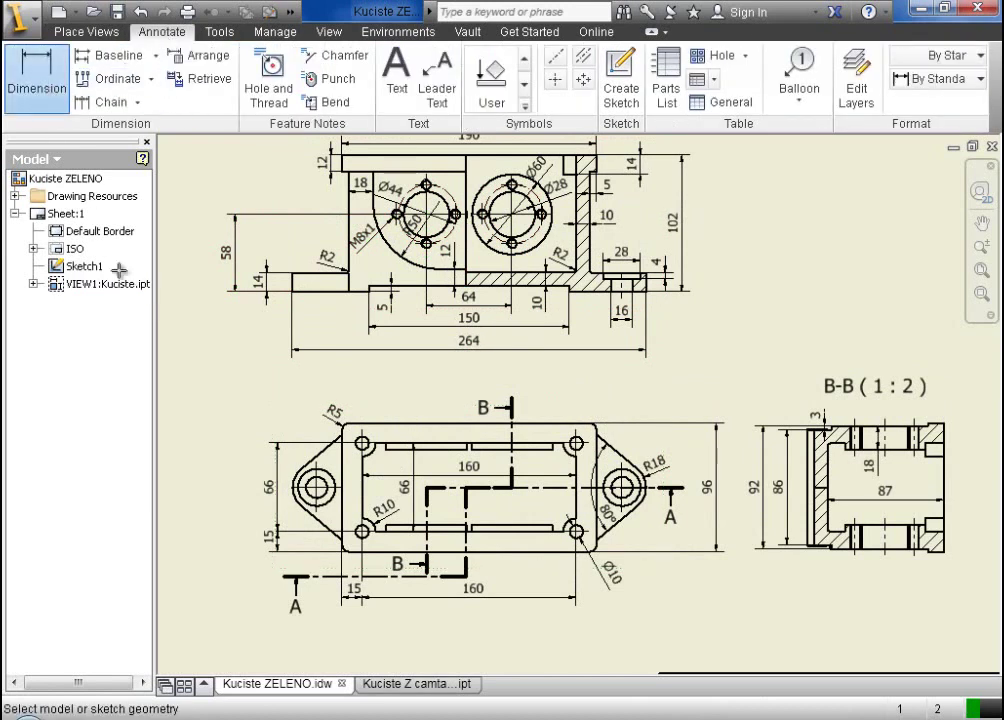
left_click(334, 507)
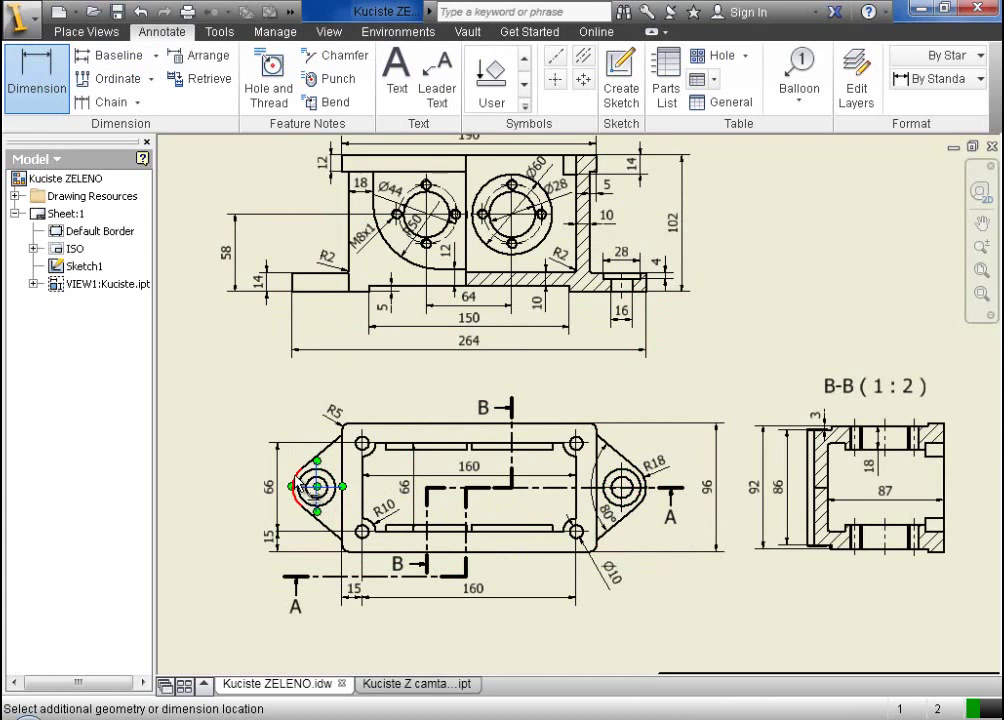
left_click(650, 488)
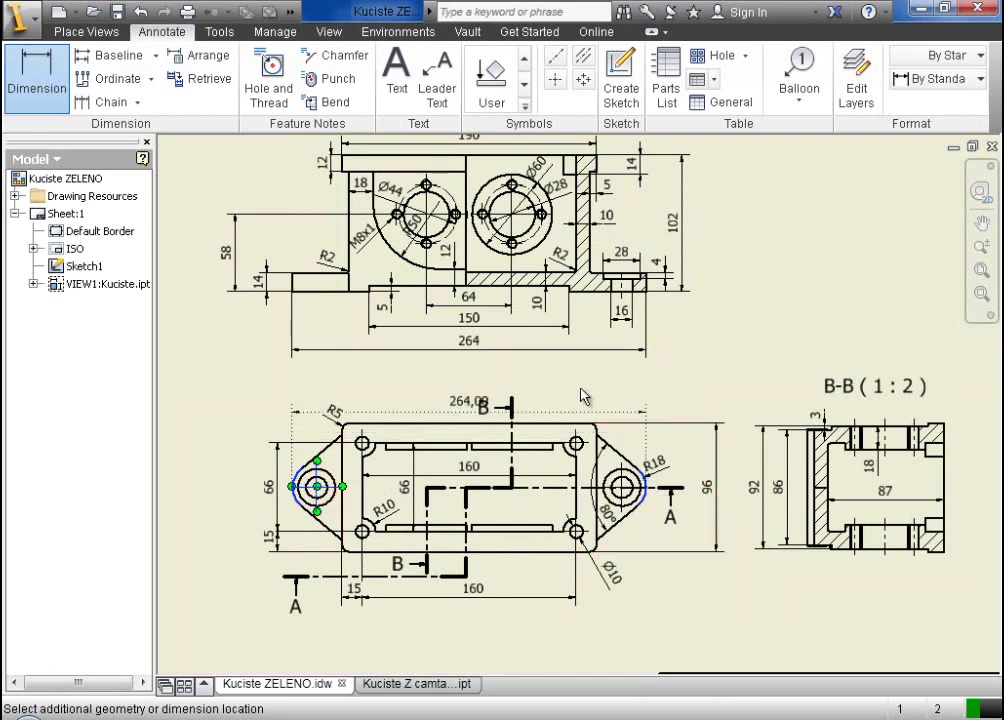
left_click(514, 395)
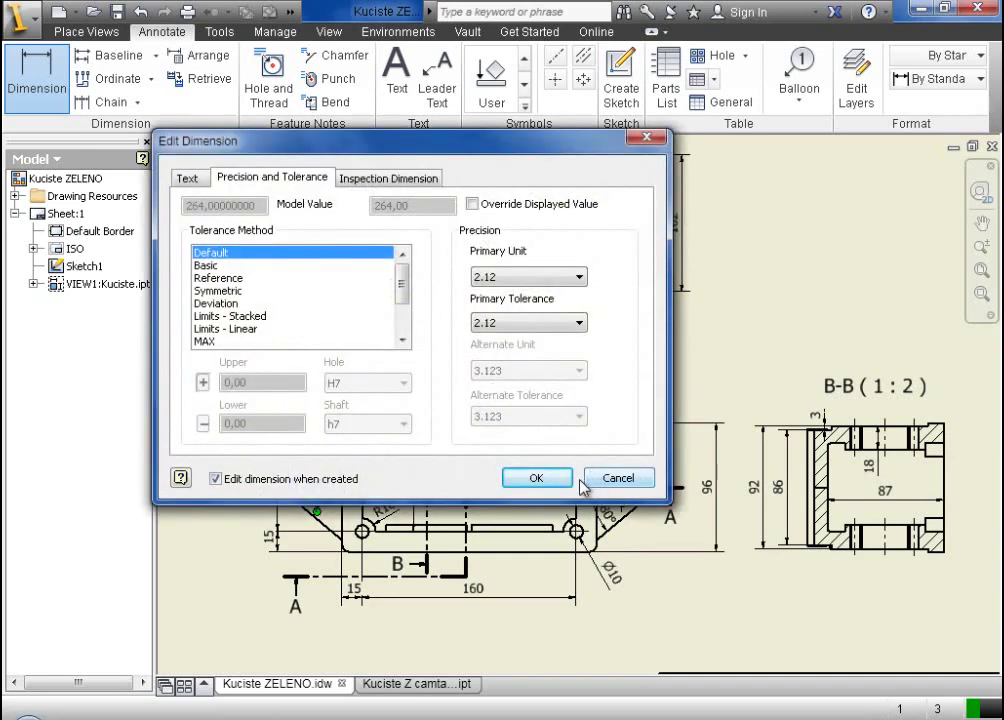
left_click(589, 480)
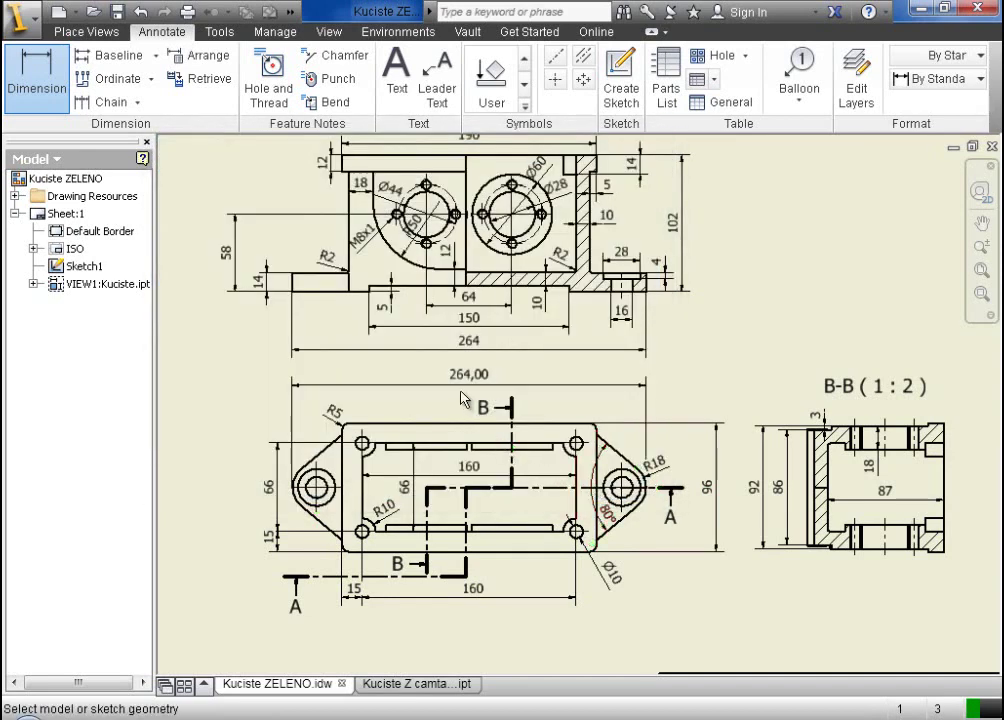
scroll(461, 398, "down", 5)
scroll(461, 398, "up", 3)
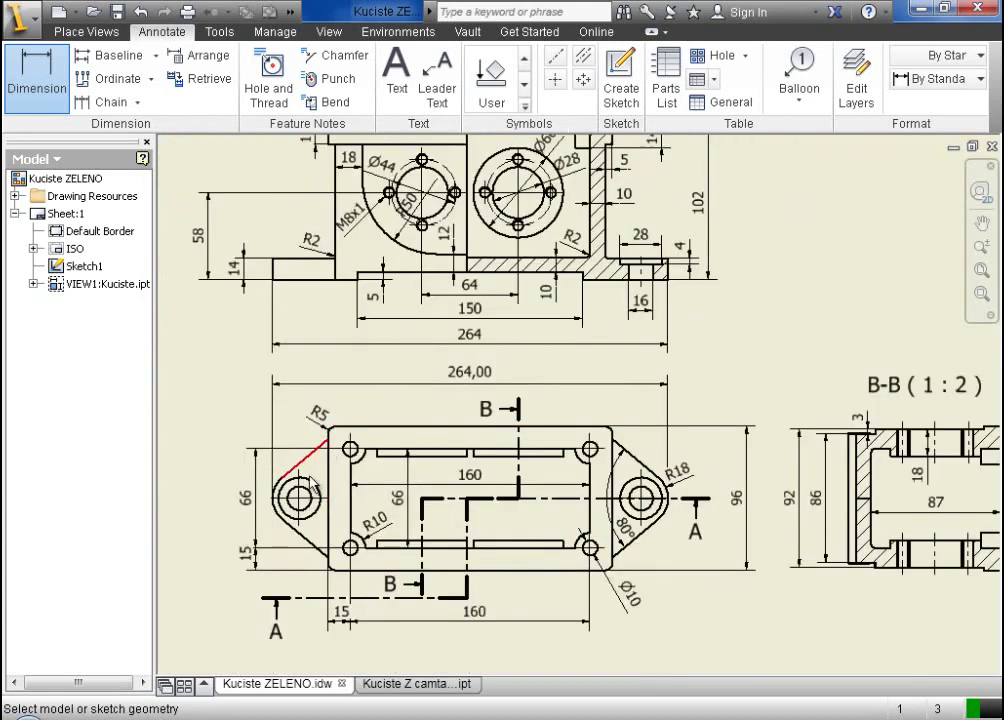
- Inspect the precision settings of the plan view's new overall length dimension and delete that dimension
double_click(470, 377)
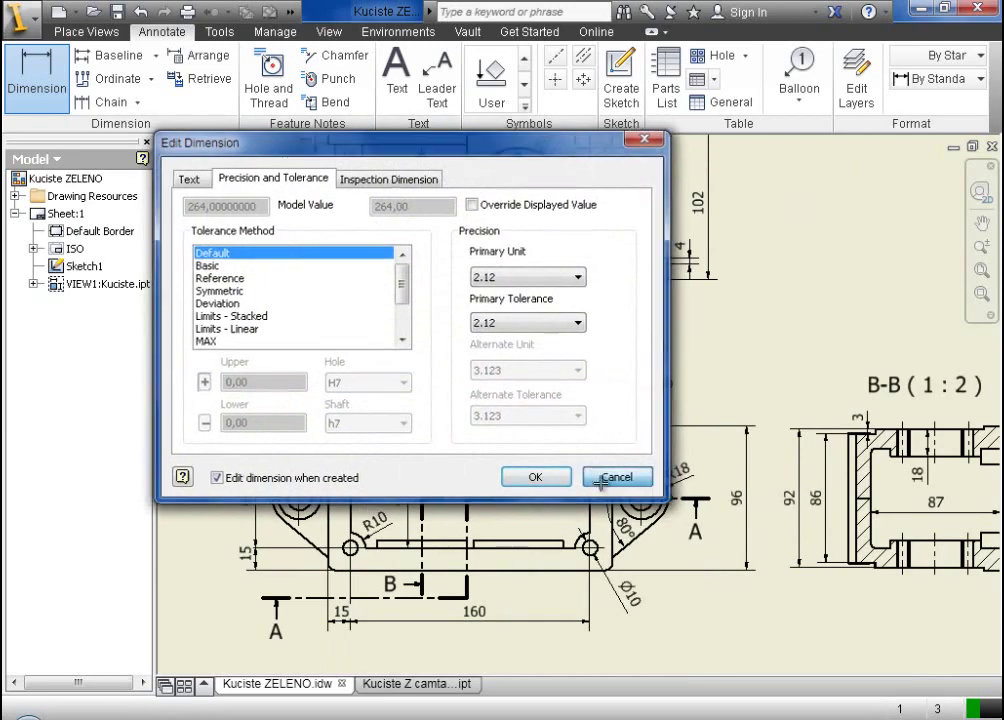
left_click(615, 477)
double_click(470, 377)
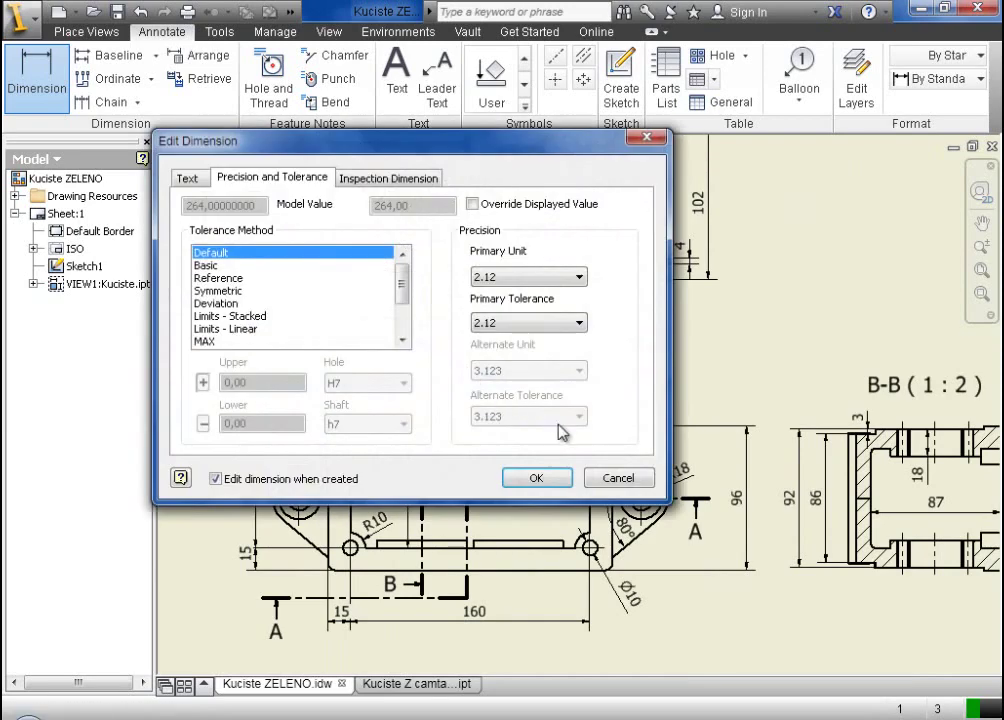
left_click(615, 478)
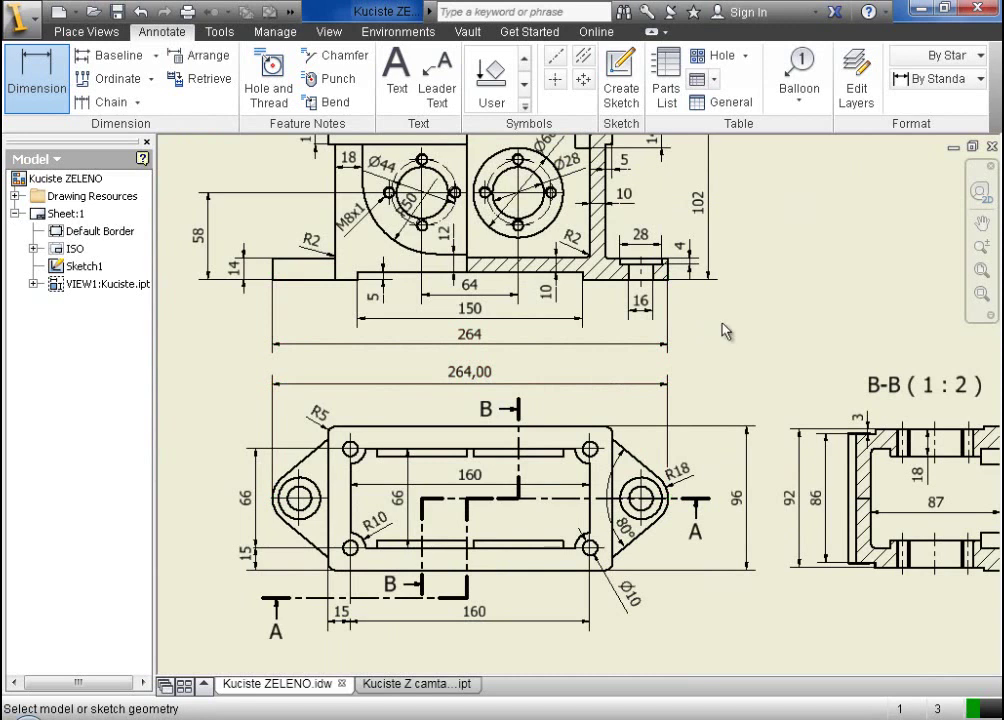
key("Escape")
left_click(492, 383)
key("Delete")
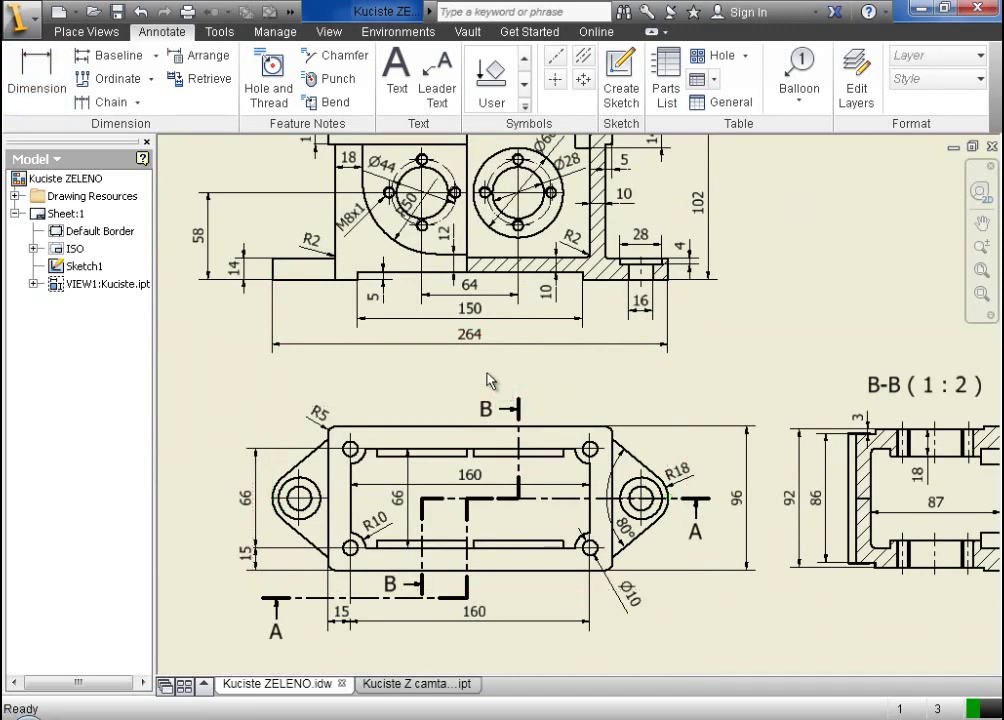
- Dimension the distance between the two lug hole centres in the plan view, with precision set to no decimals
left_click(36, 72)
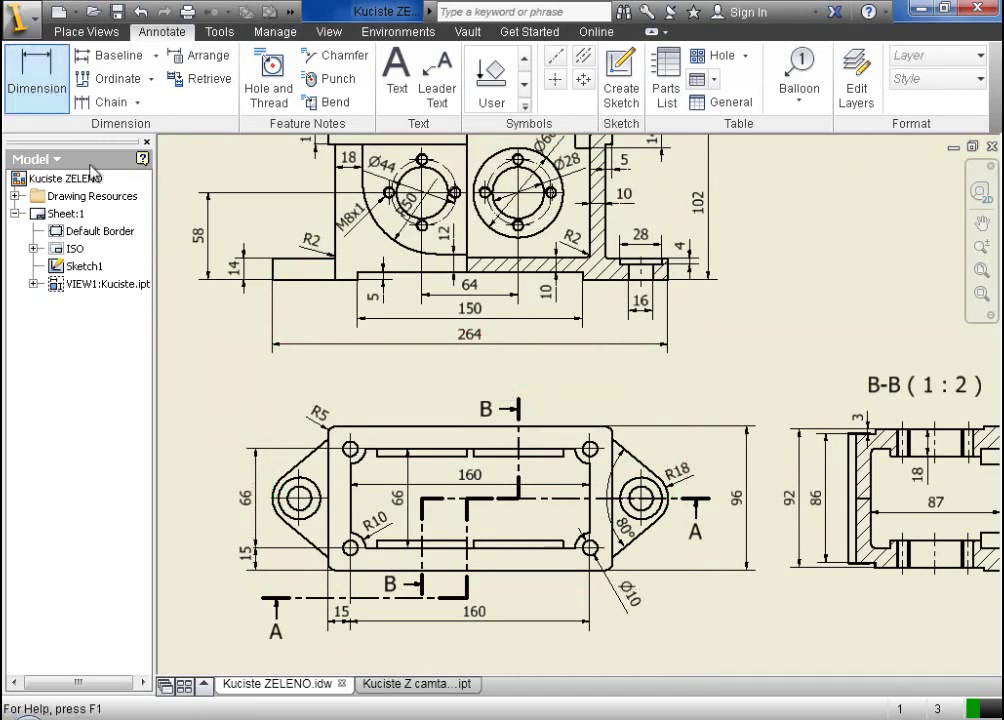
left_click(300, 508)
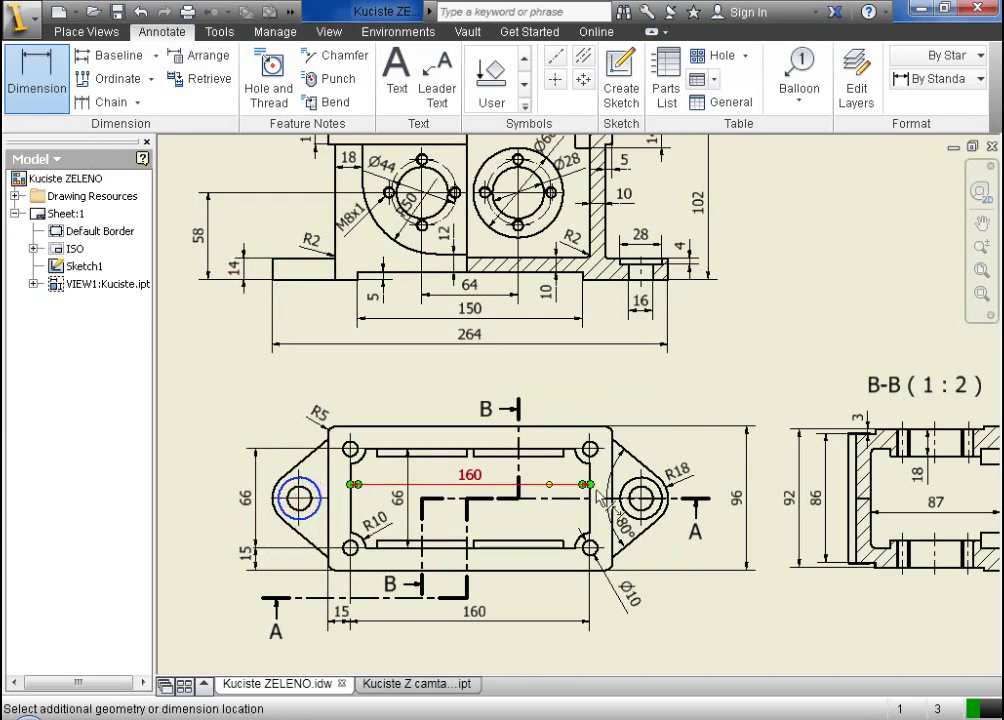
left_click(645, 500)
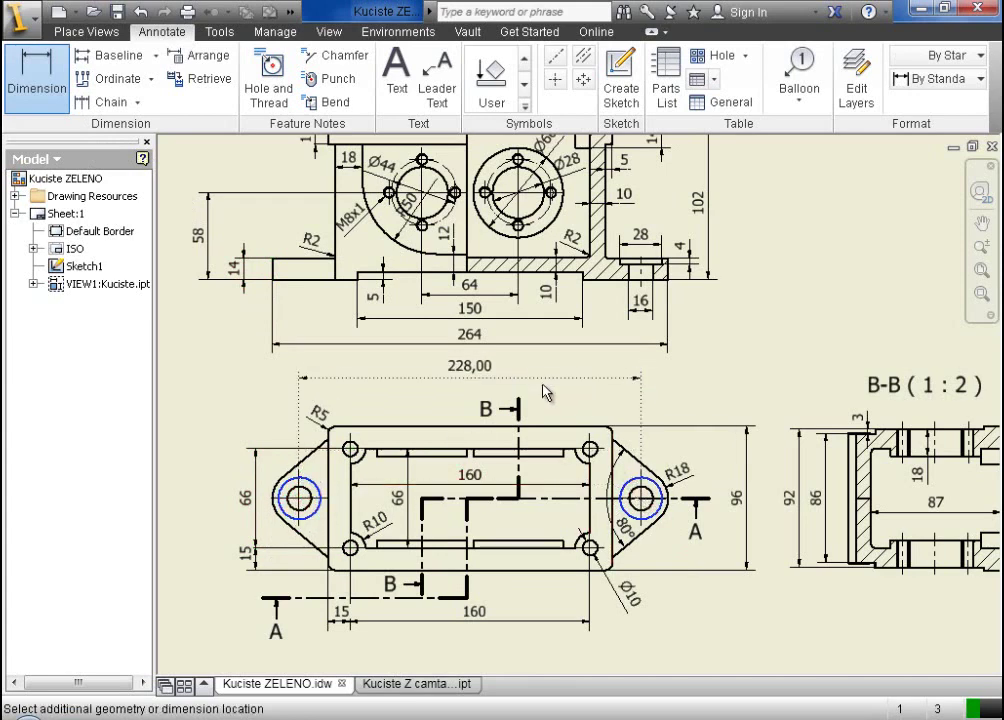
left_click(545, 393)
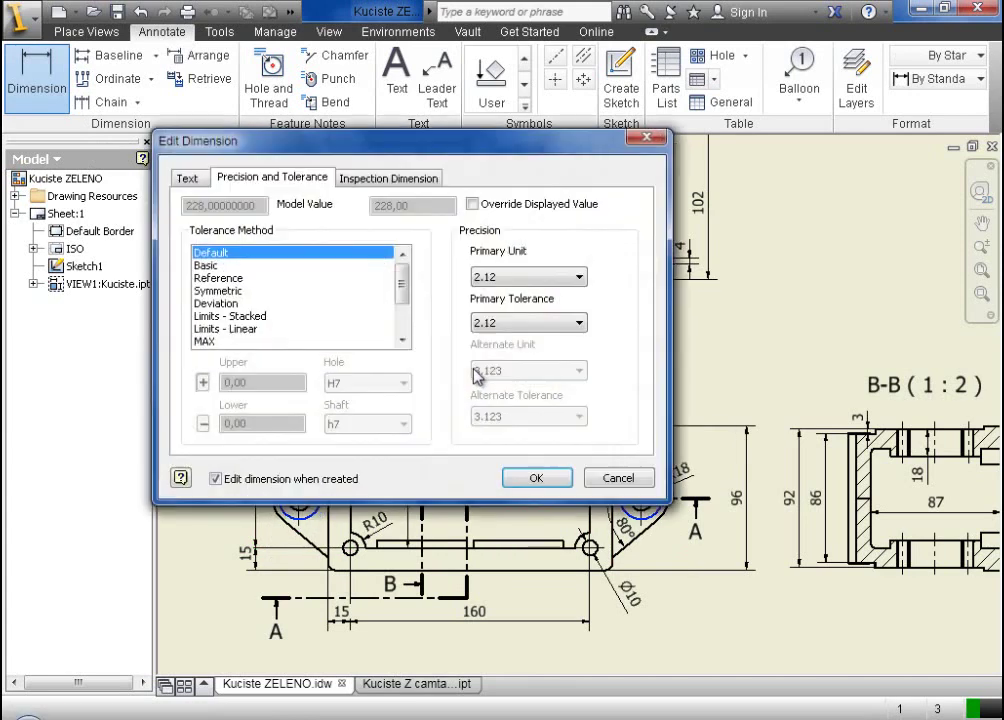
left_click(512, 285)
left_click(515, 296)
left_click(536, 480)
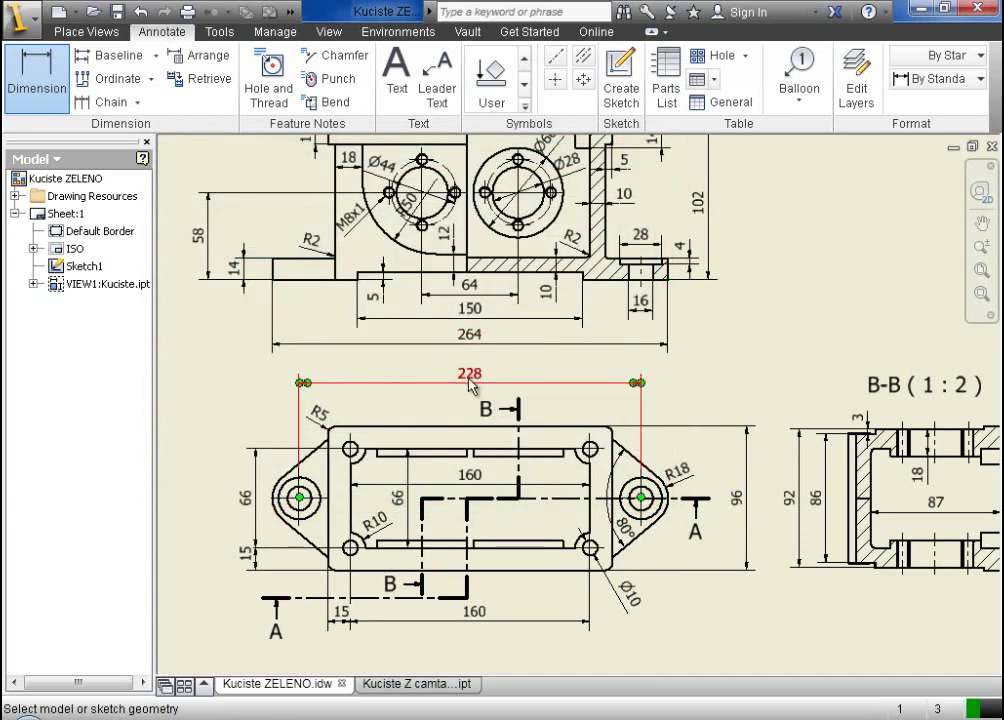
- Return to the part sketch and set the distance between the two lug arc centres to 228 mm
left_click(459, 684)
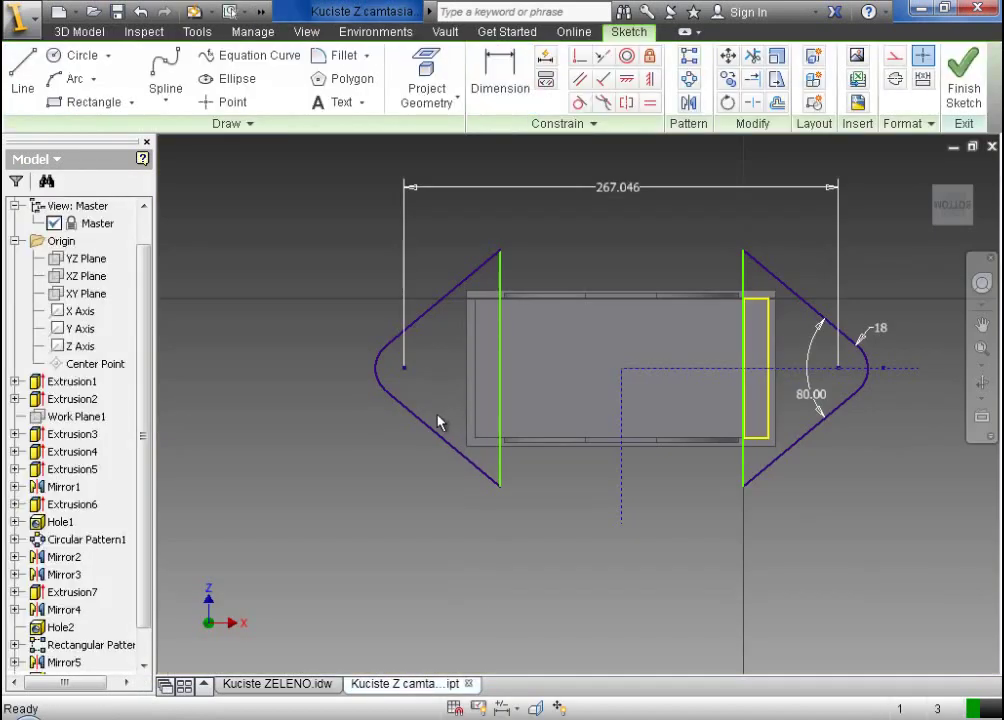
double_click(638, 189)
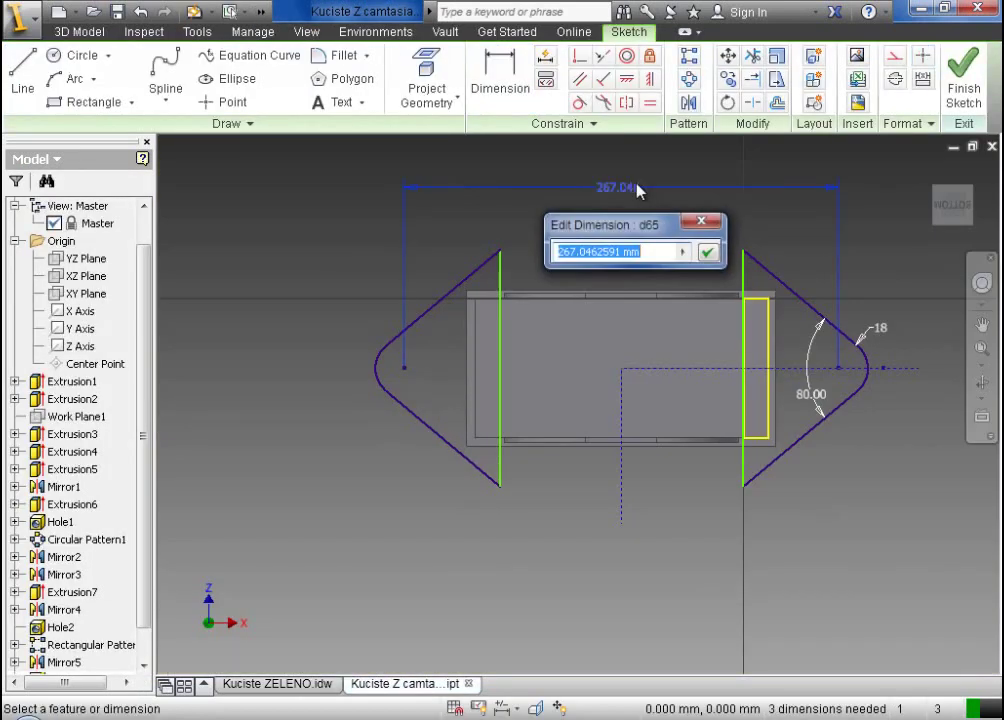
type("222")
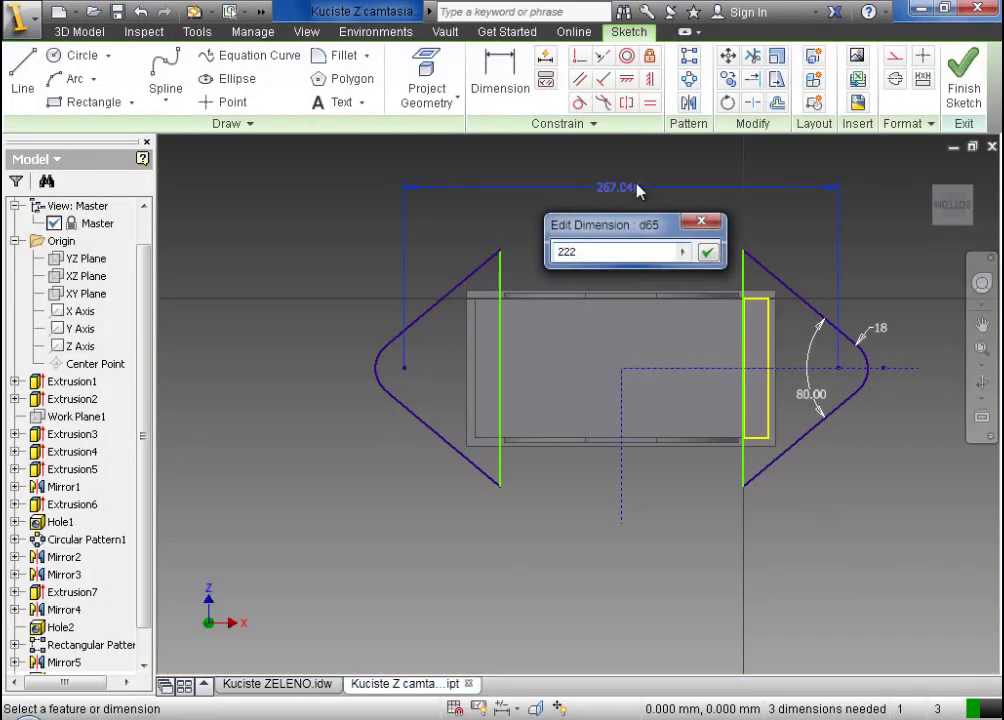
key("BackSpace")
type("8")
left_click(707, 252)
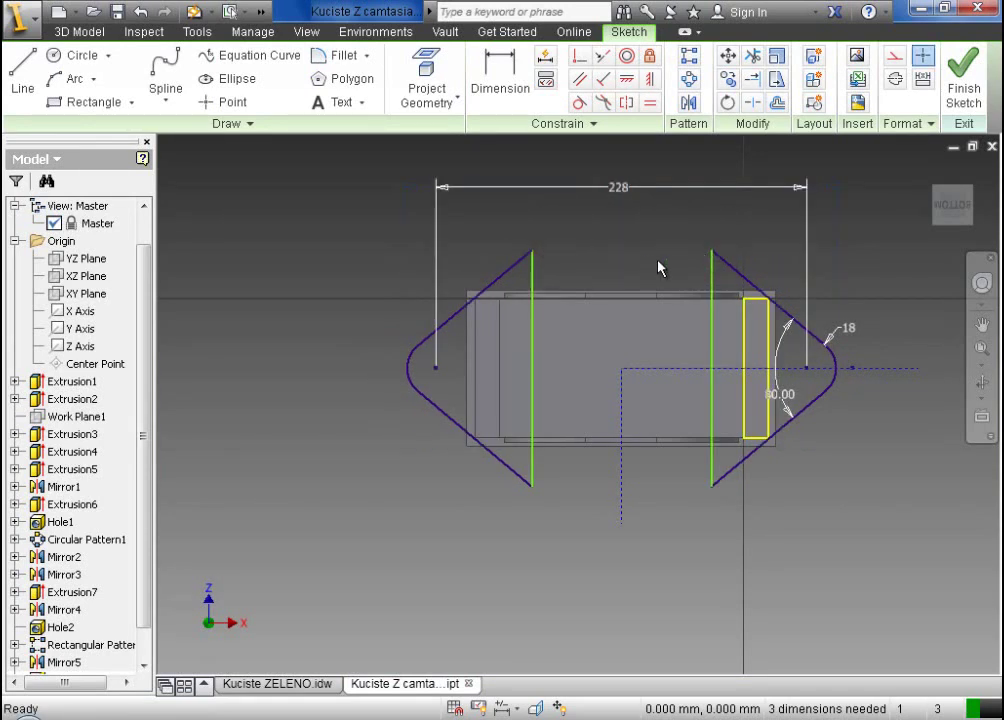
- Make the positive X lug's vertical base line collinear with the outer vertical edge of the projected foot rectangle
scroll(795, 285, "down", 2)
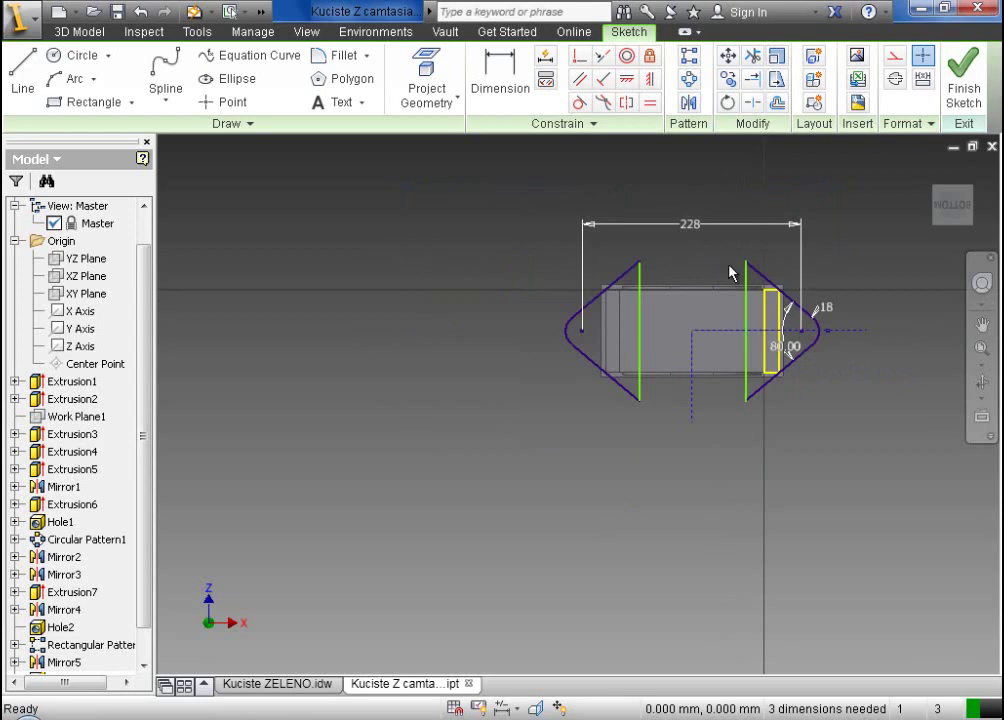
scroll(730, 273, "up", 2)
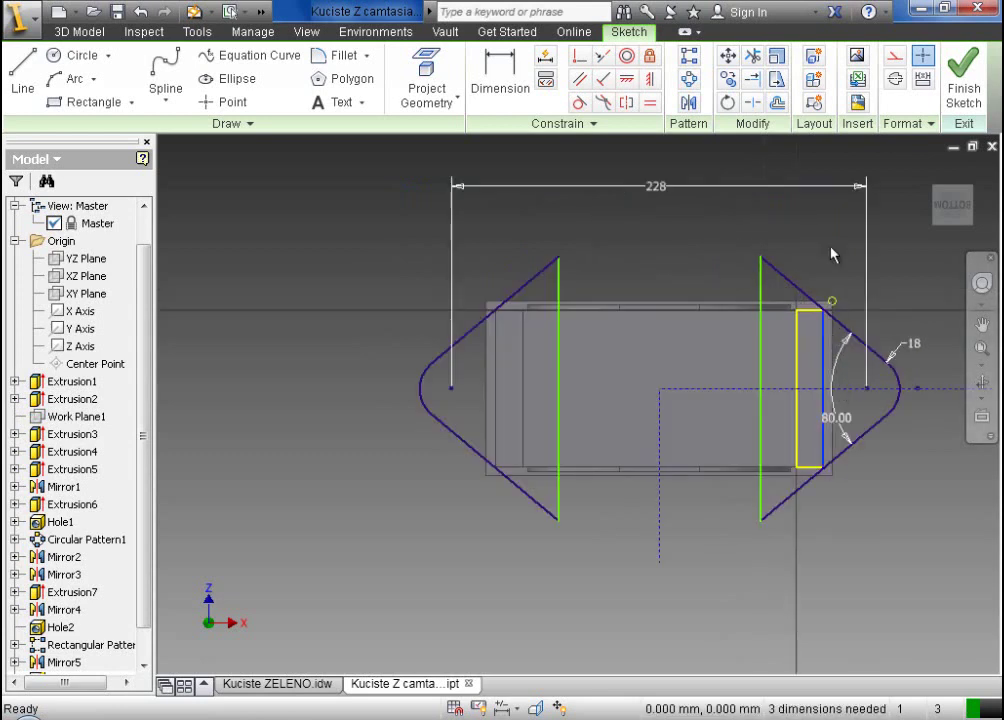
left_click(601, 56)
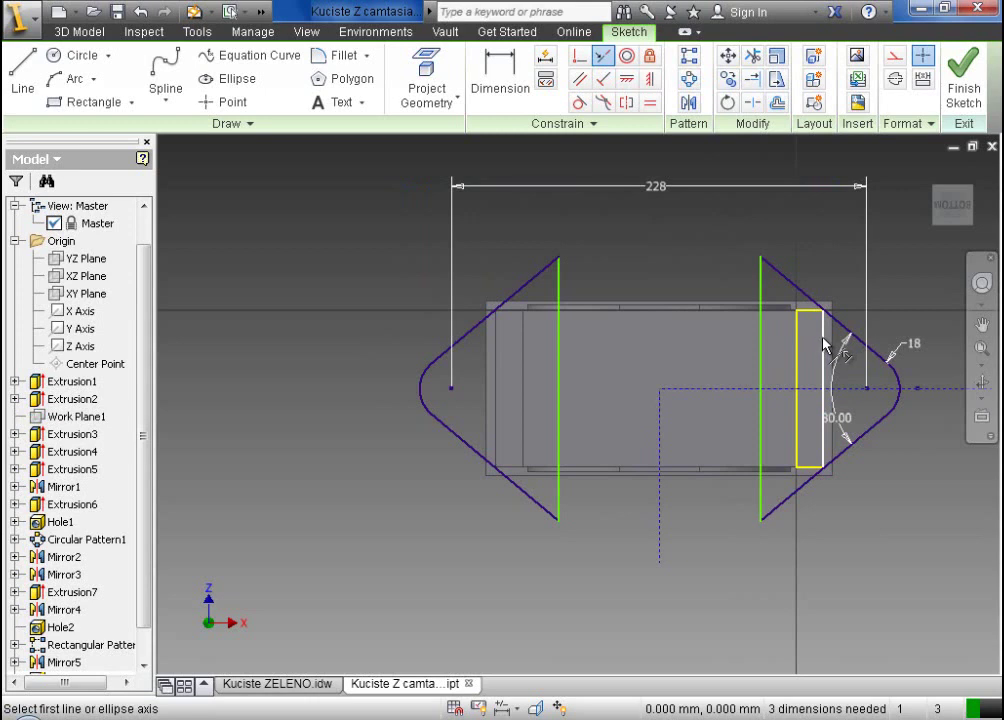
left_click(825, 345)
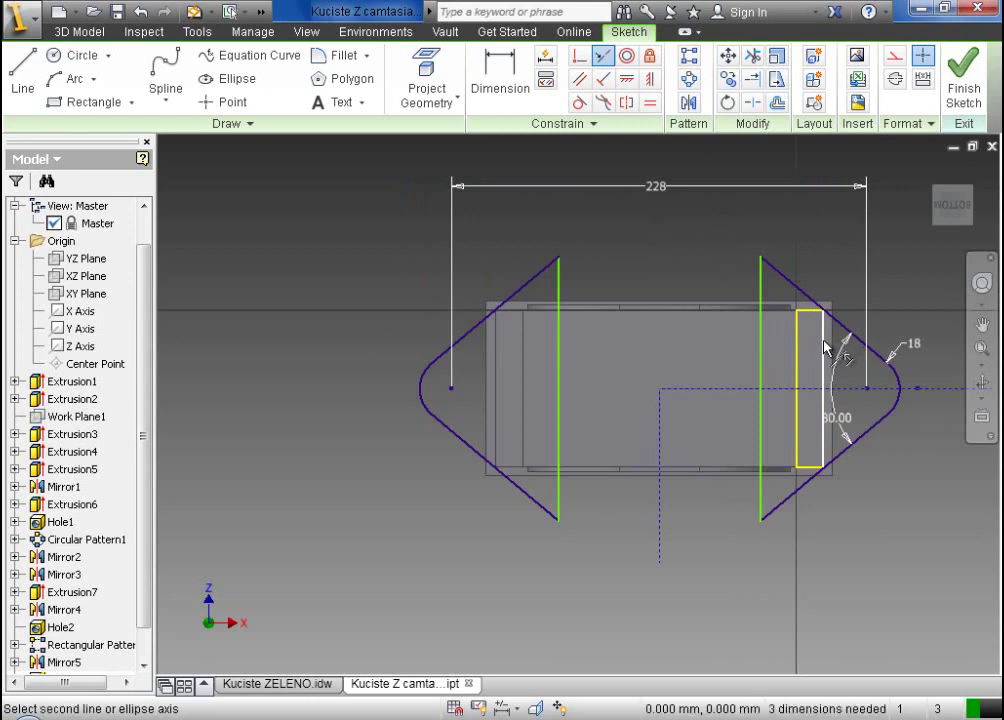
left_click(762, 370)
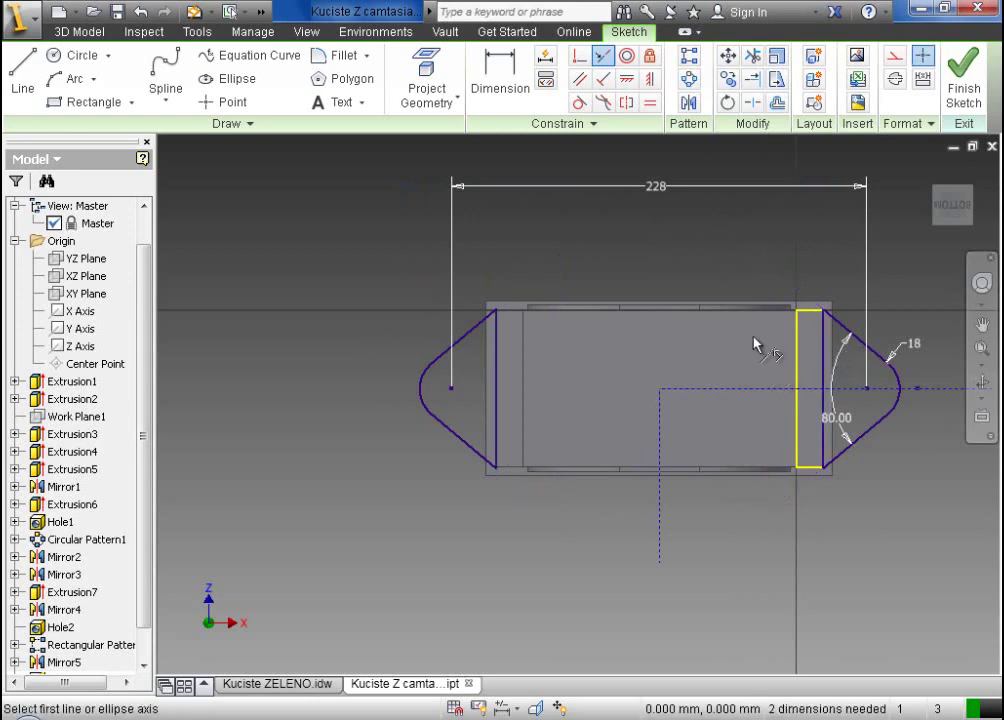
right_click(740, 260)
left_click(805, 291)
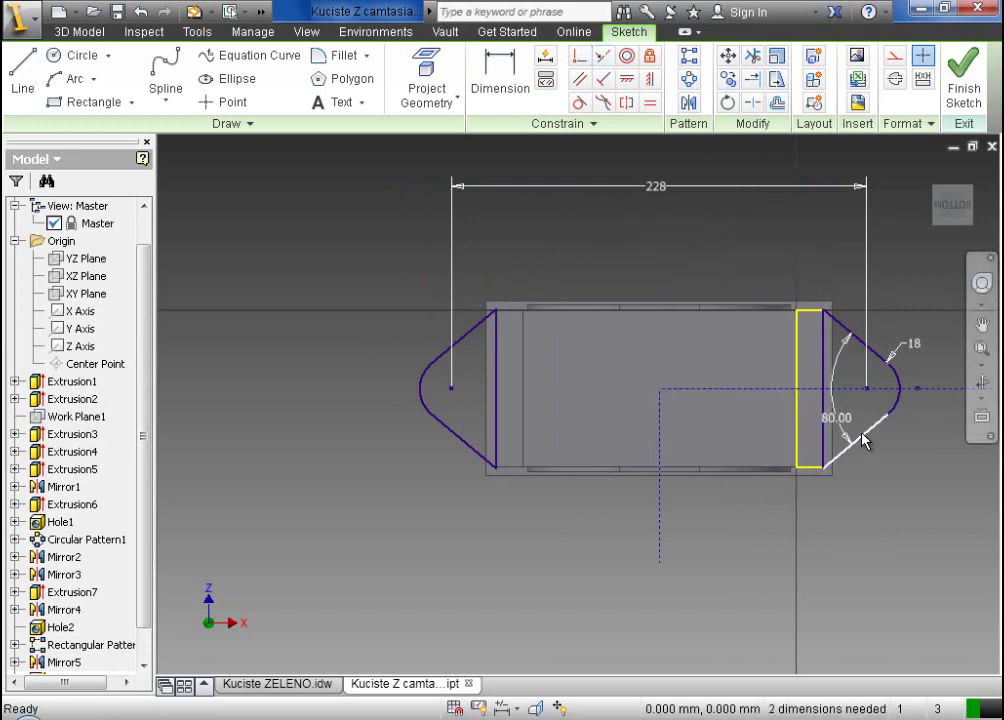